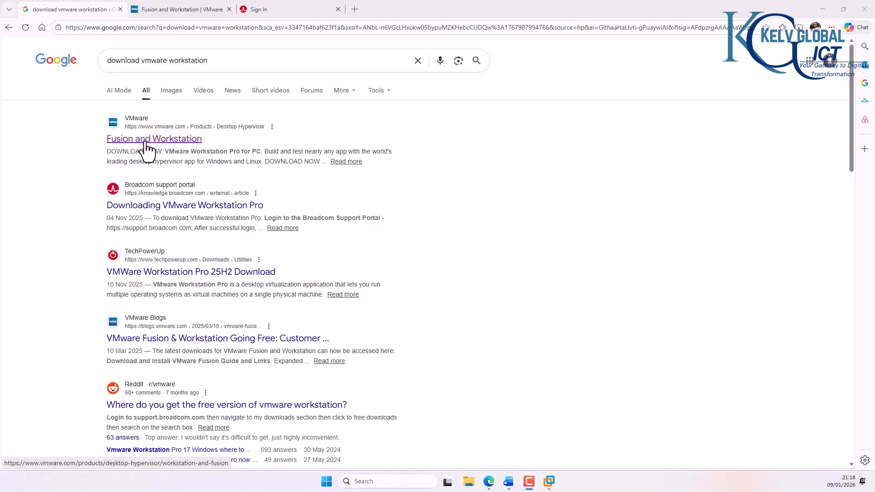
Step: Reach the Broadcom sign-in page, focus its Username field, then bring VMware Workstation forward
left_click(185, 6)
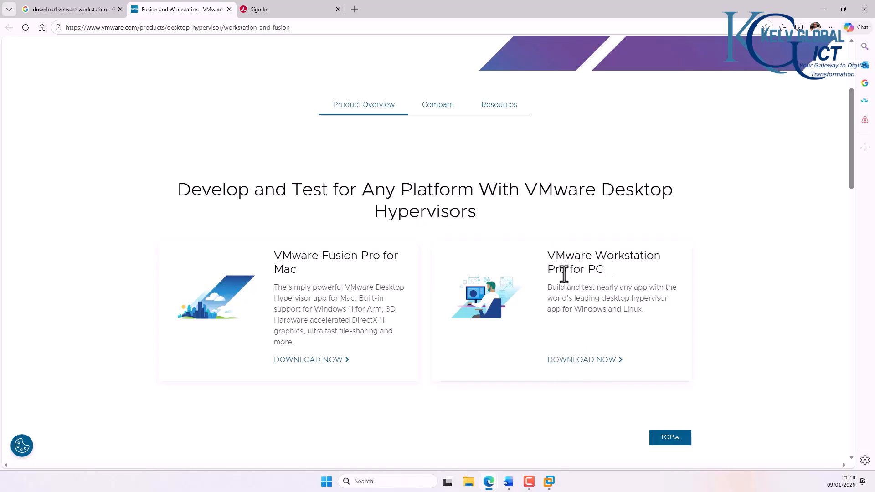
left_click(270, 9)
left_click(415, 300)
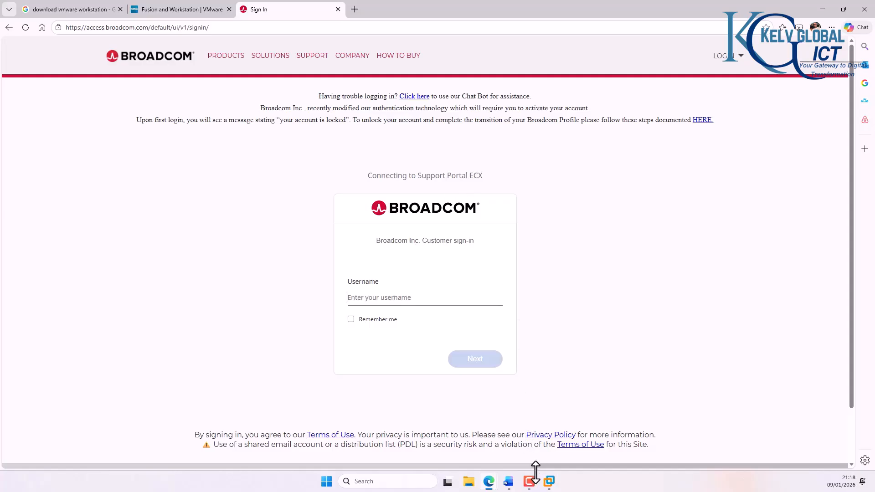
left_click(548, 482)
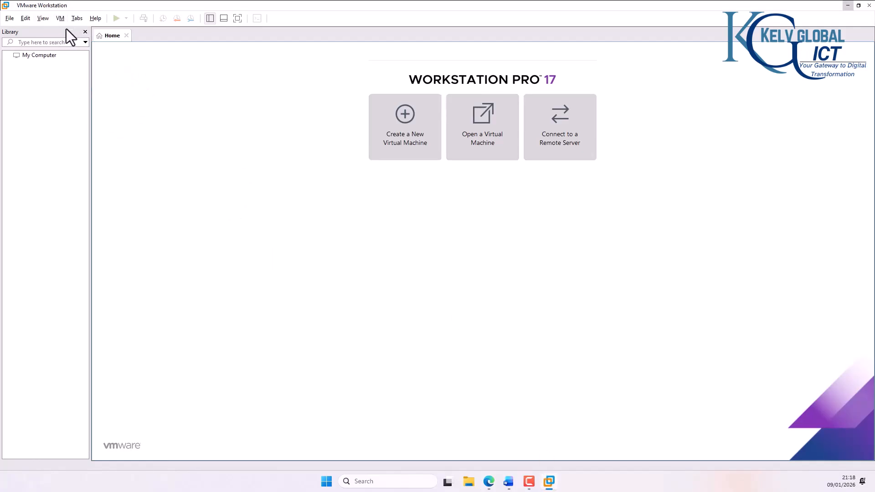
Step: Check the About VMware Workstation information from the Help menu
left_click(96, 19)
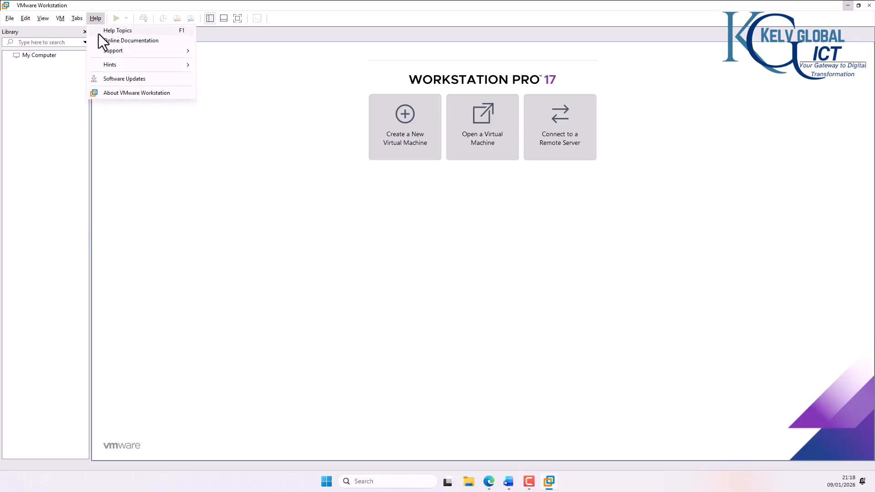
left_click(127, 92)
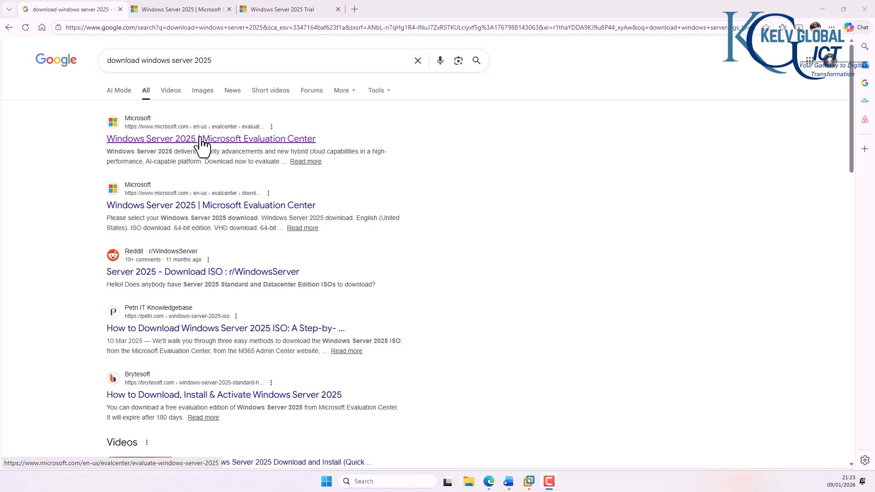
Step: Fill in the Windows Server 2025 trial form with company size 2-4 and submit it
left_click(188, 8)
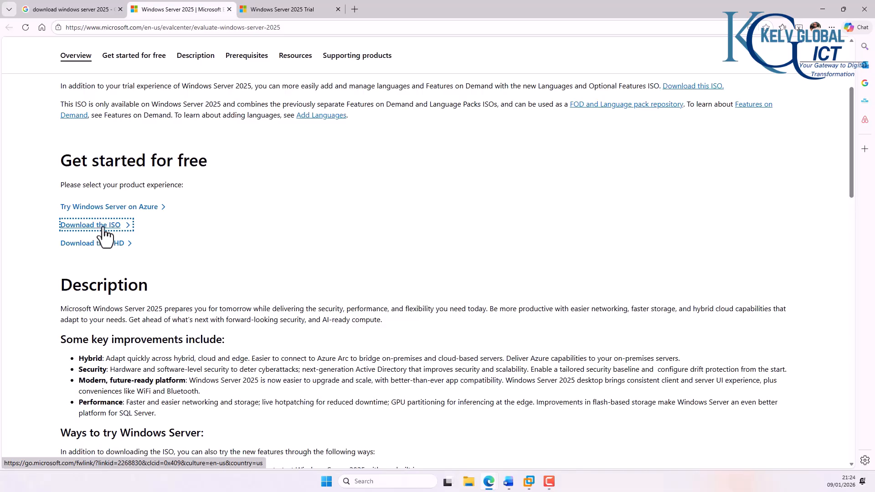
left_click(278, 2)
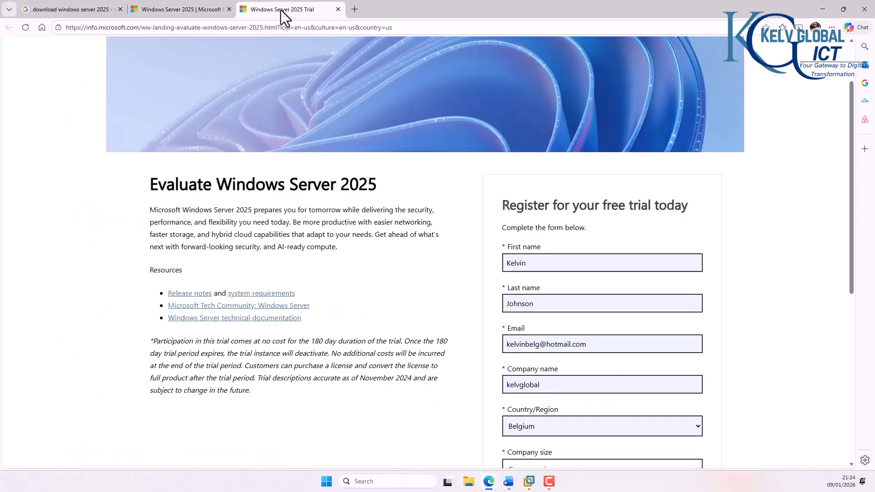
scroll(507, 203, "down", 7)
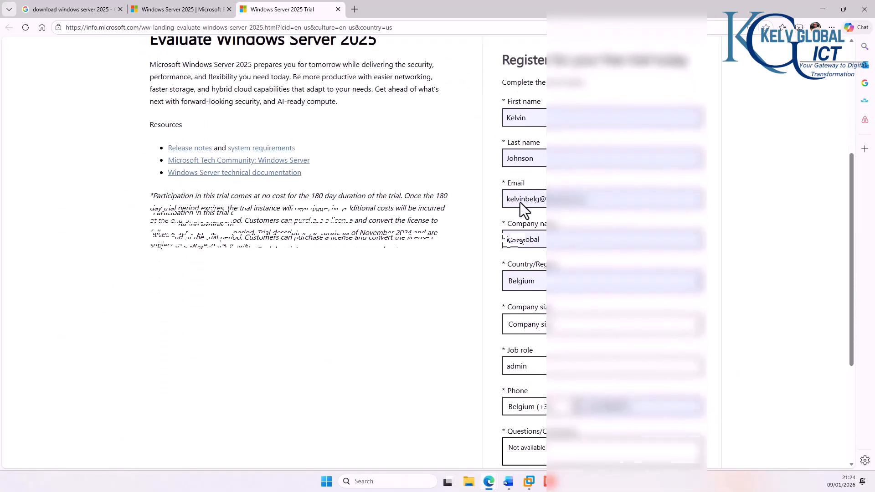
left_click(527, 396)
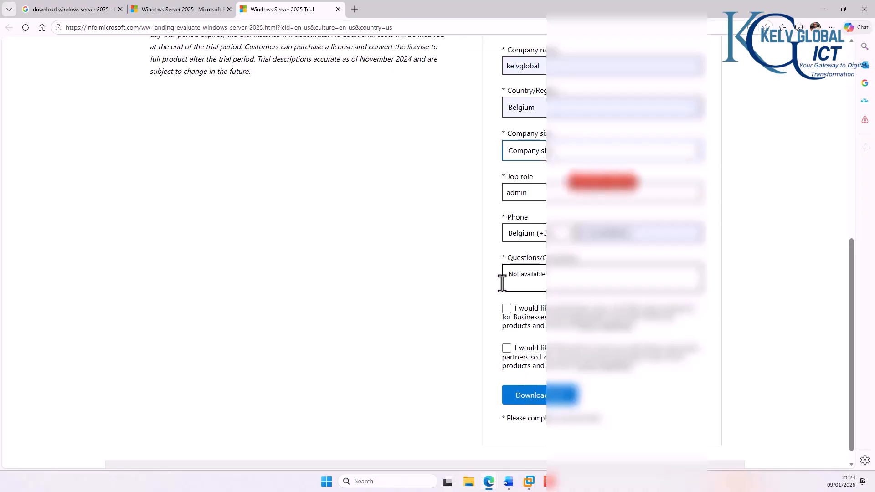
left_click(546, 153)
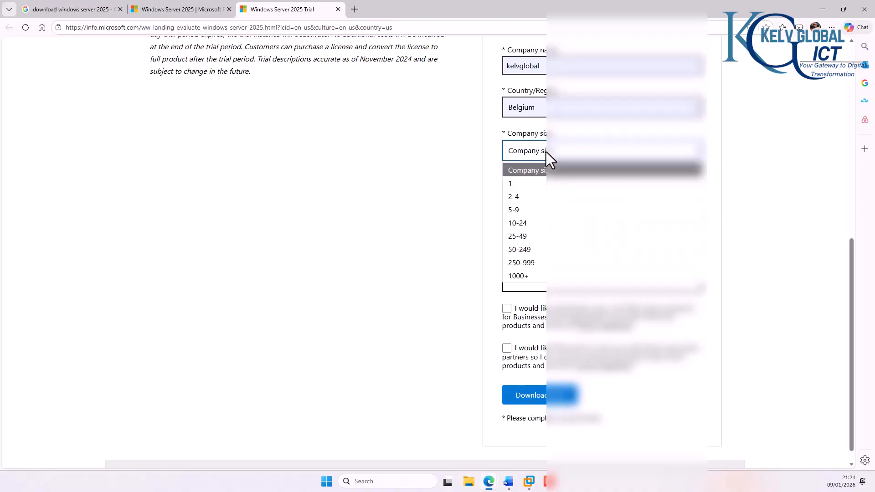
left_click(533, 199)
left_click(539, 395)
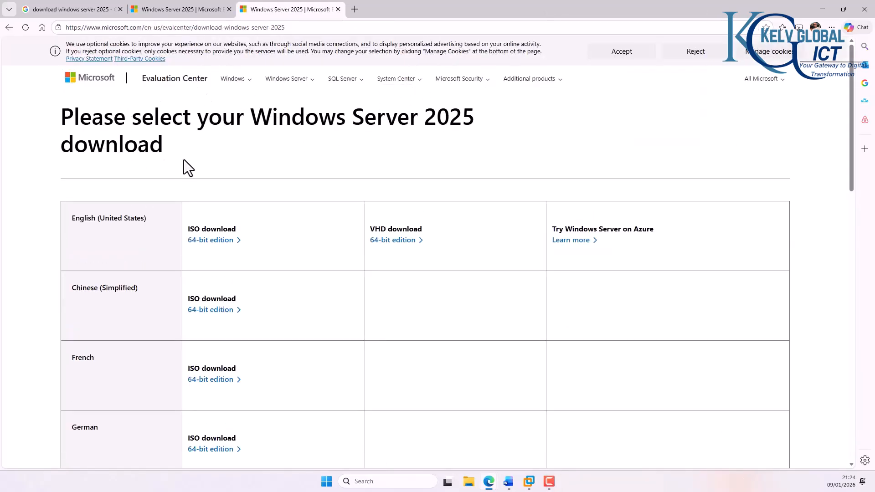
Step: Open the Prerequisites 'system requirements' link in a new browser tab
scroll(211, 154, "down", 1)
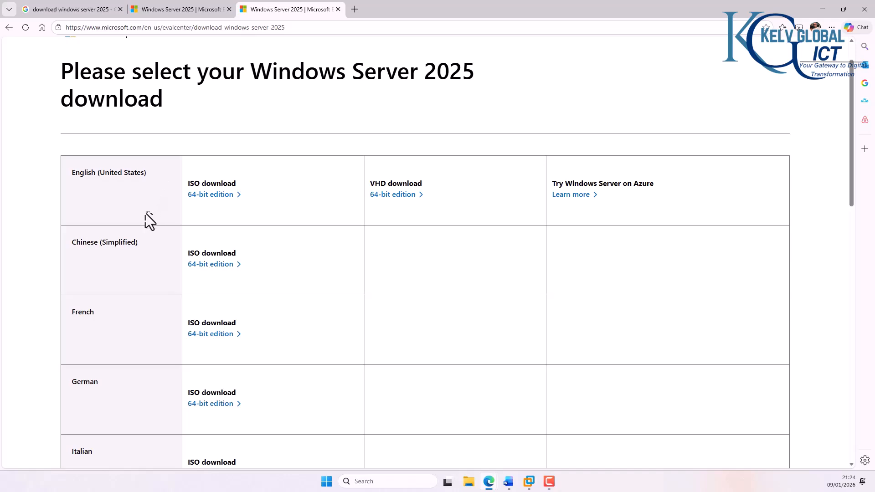
scroll(146, 213, "down", 4)
scroll(138, 217, "up", 3)
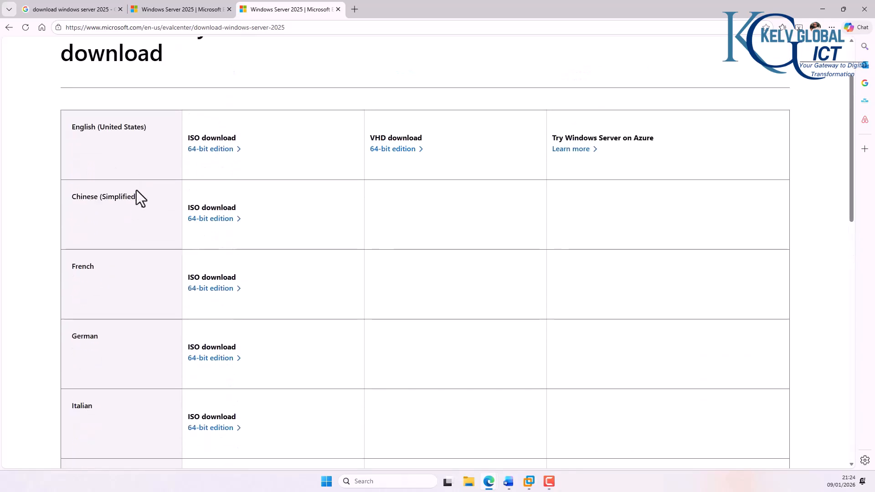
scroll(146, 130, "up", 2)
scroll(146, 128, "down", 3)
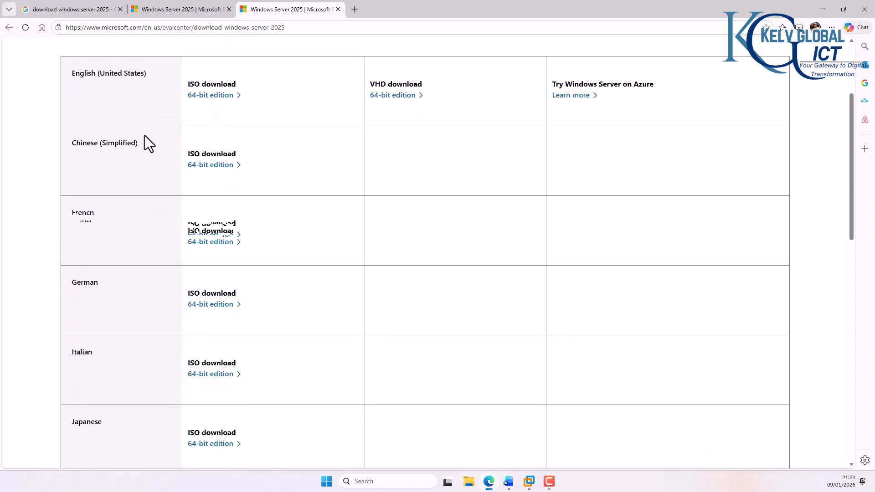
scroll(144, 136, "down", 5)
scroll(141, 142, "up", 6)
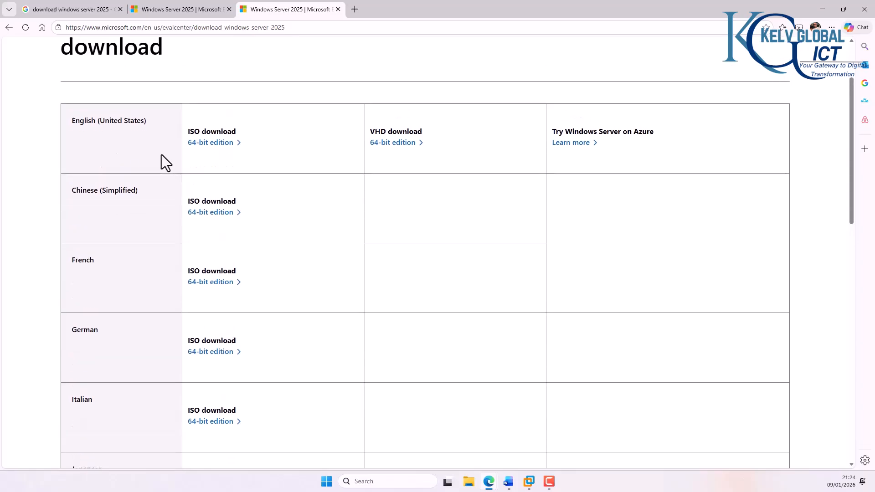
scroll(166, 162, "down", 10)
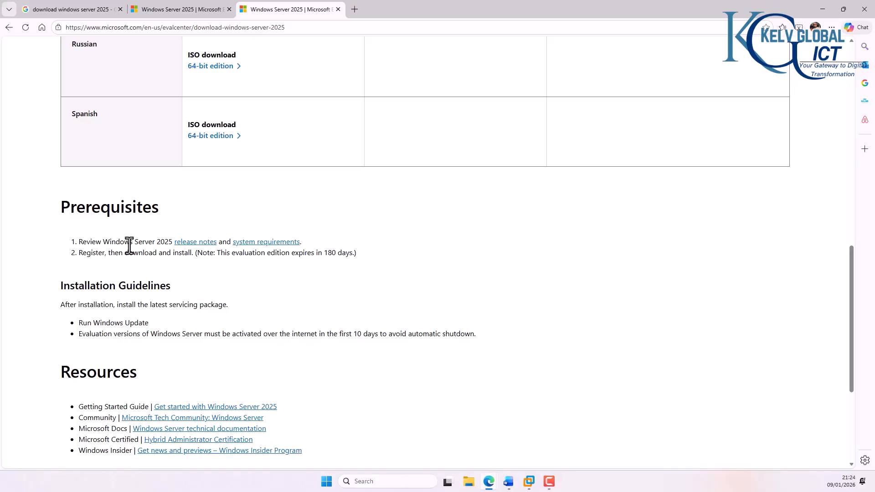
right_click(288, 242)
left_click(323, 250)
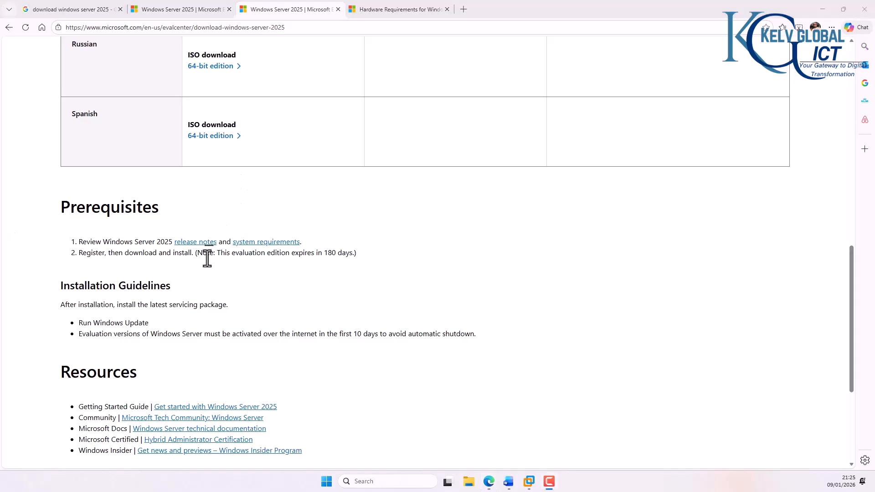
Step: Review the RAM, storage and network minimums in the hardware requirements article, then return to the download page
left_click(400, 10)
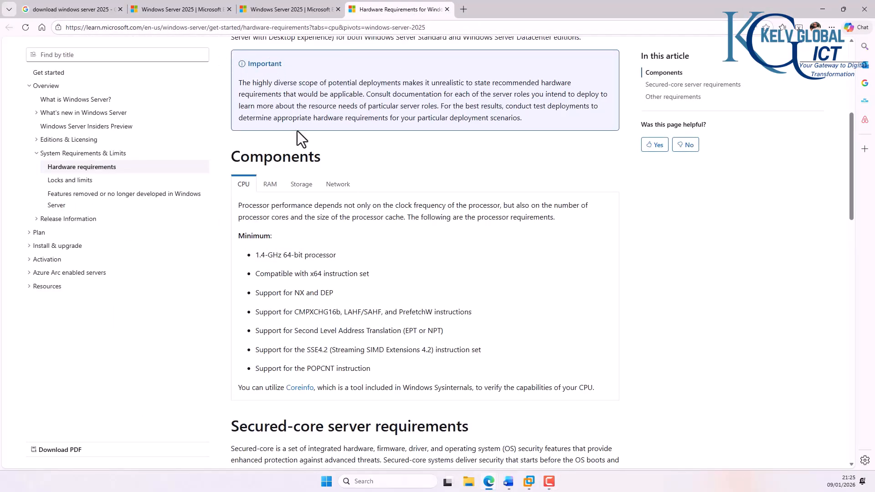
scroll(264, 214, "down", 1)
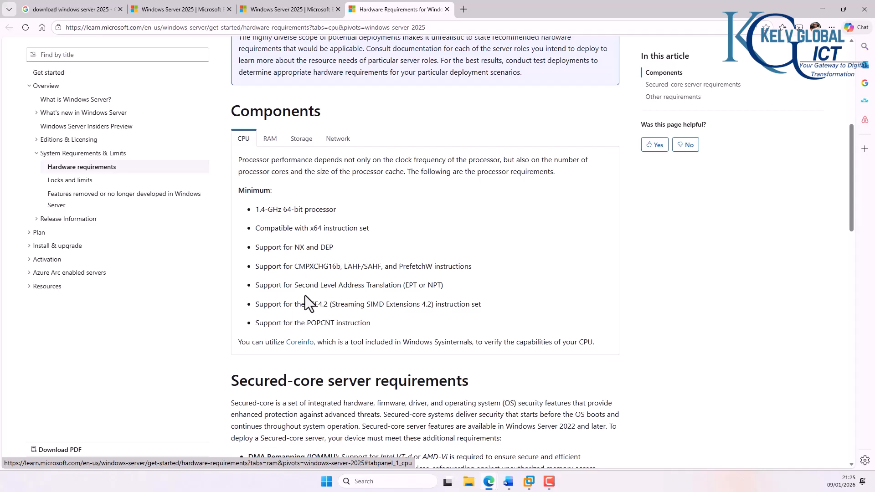
left_click(271, 141)
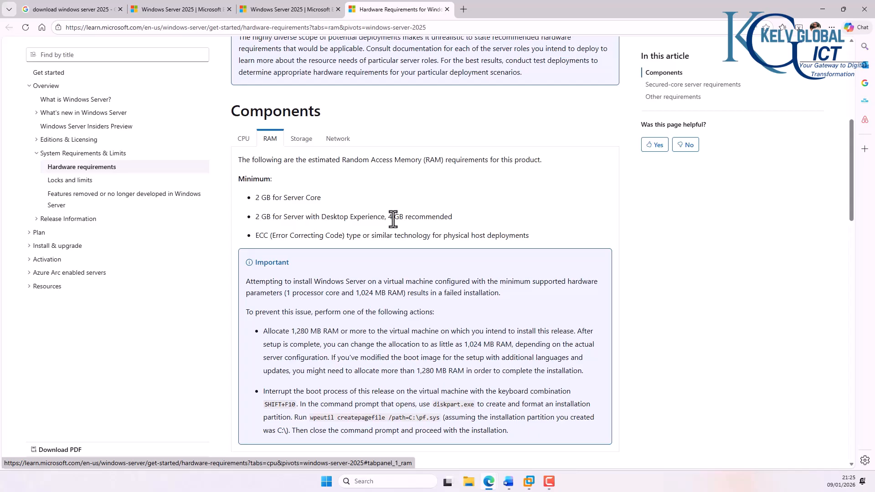
left_click(305, 141)
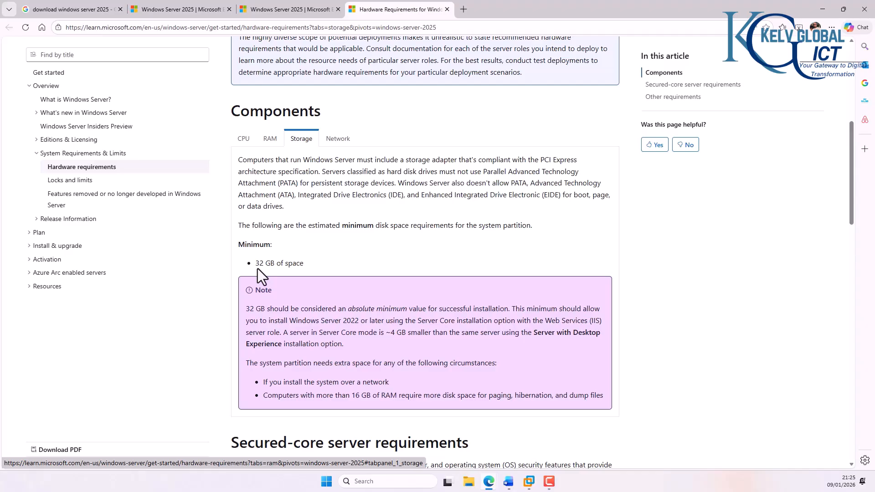
left_click(338, 140)
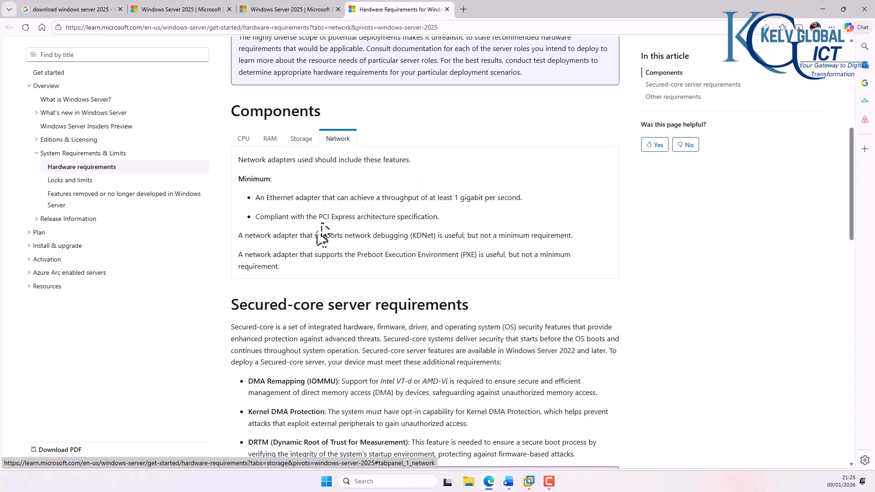
left_click(292, 10)
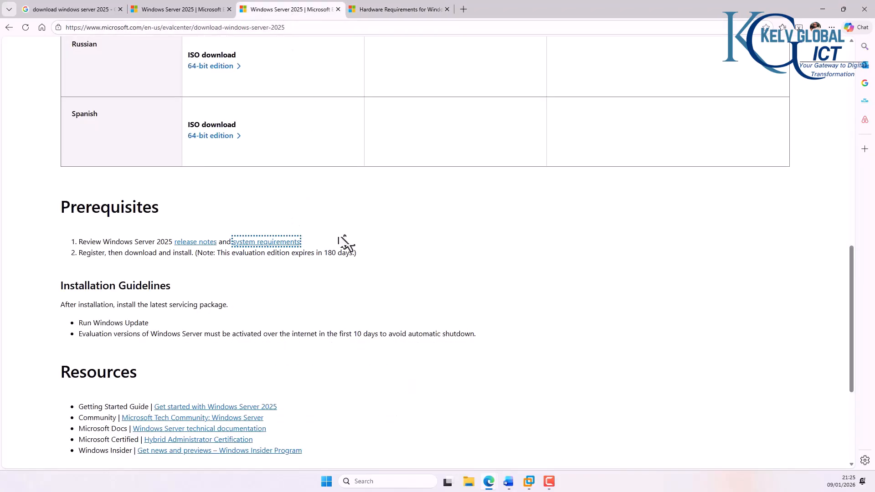
Step: Start the English (United States) 64-bit ISO download, then cancel it
scroll(351, 219, "up", 10)
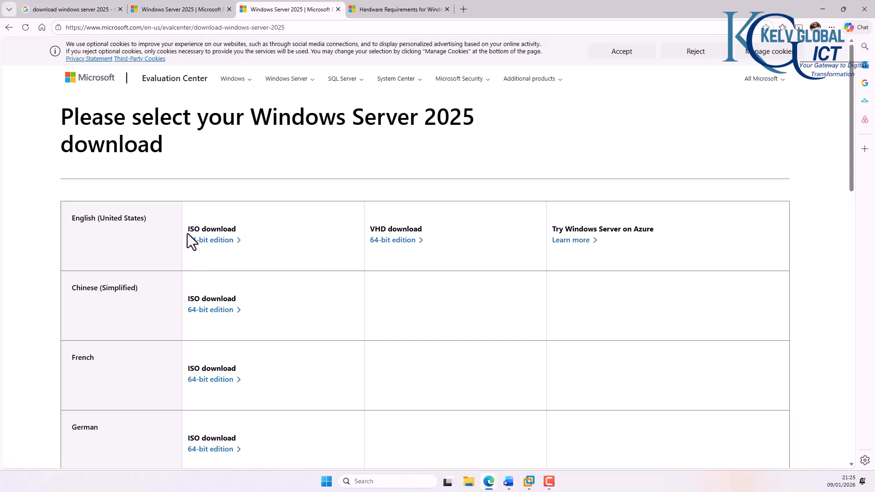
left_click(216, 240)
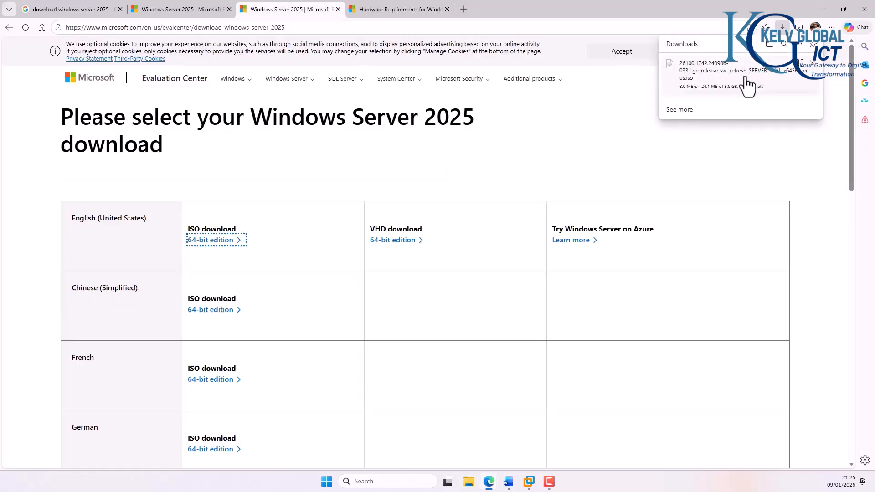
left_click(813, 64)
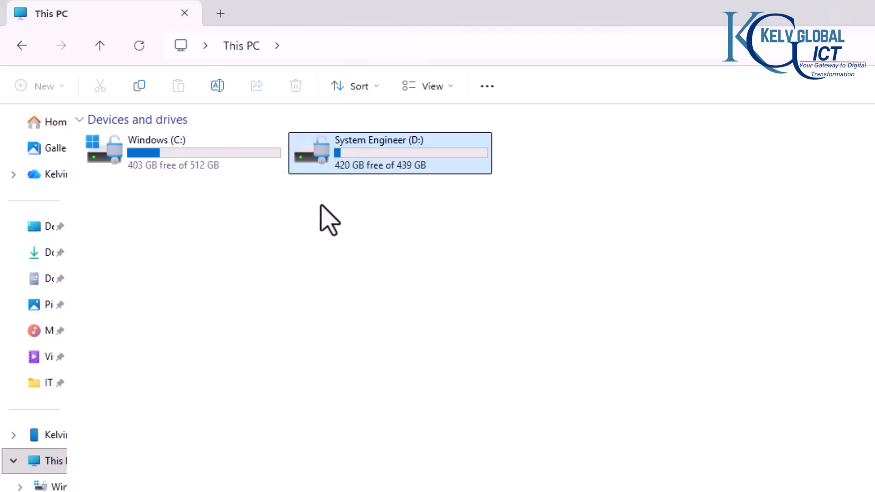
Step: Open System Engineer (D:), inspect the ISOs in Software Downloads, and go back to D:
mouse_move(365, 160)
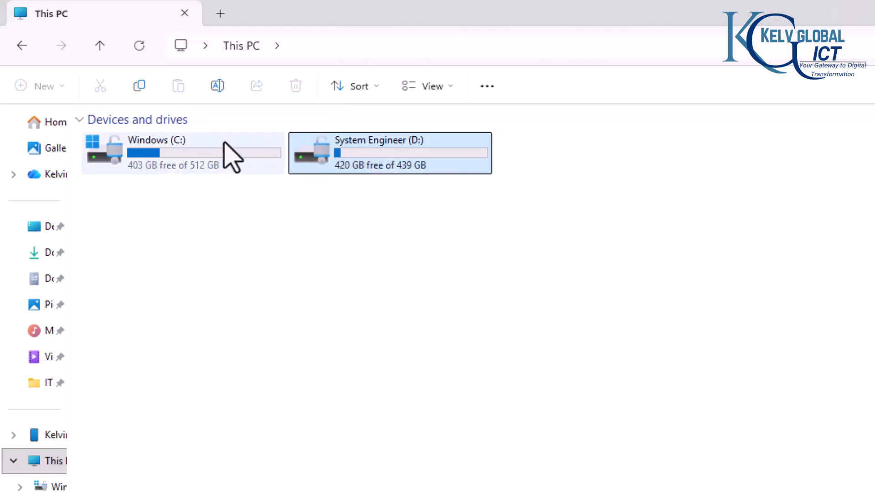
mouse_move(337, 154)
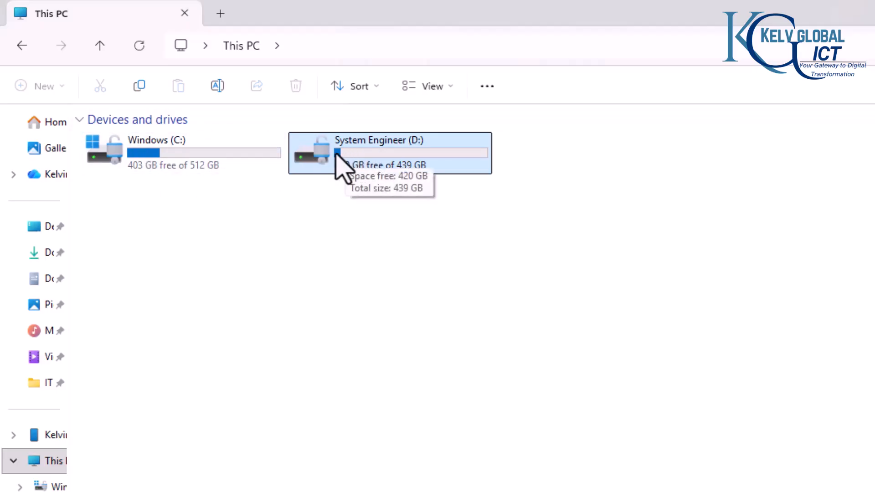
double_click(371, 158)
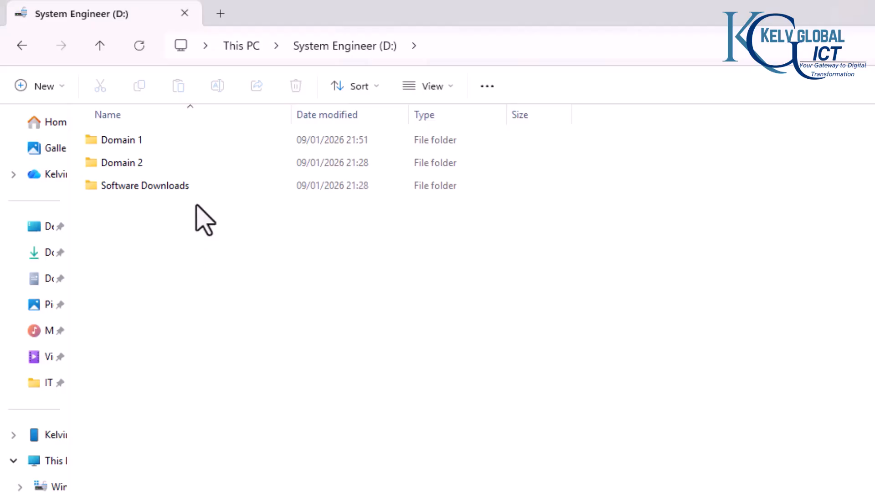
double_click(172, 186)
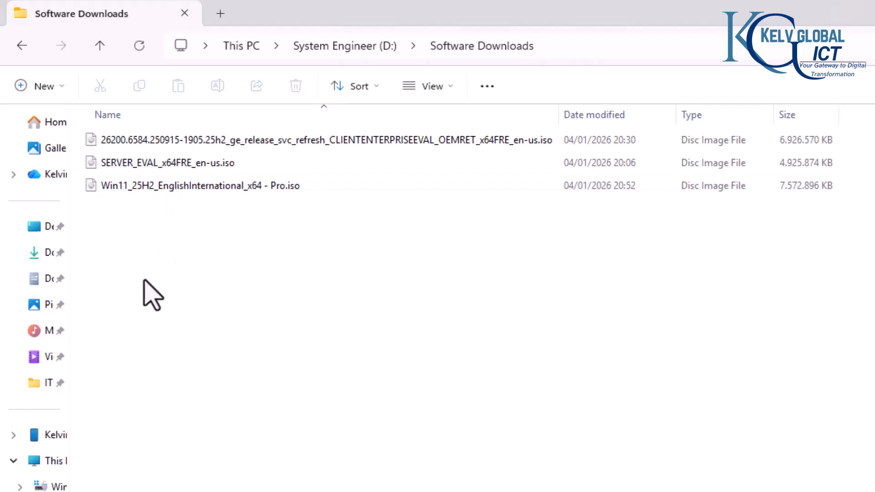
left_click(22, 45)
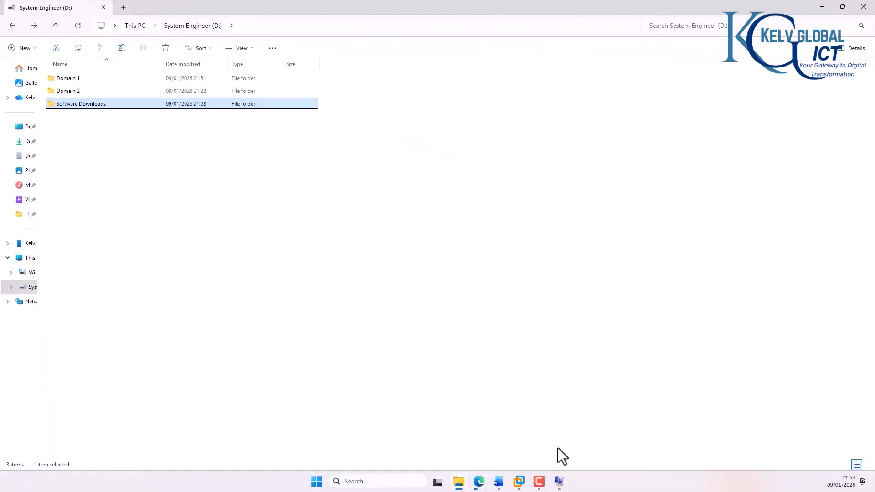
Step: Confirm the 32,0 GB installed RAM in System Information, then close it
left_click(559, 482)
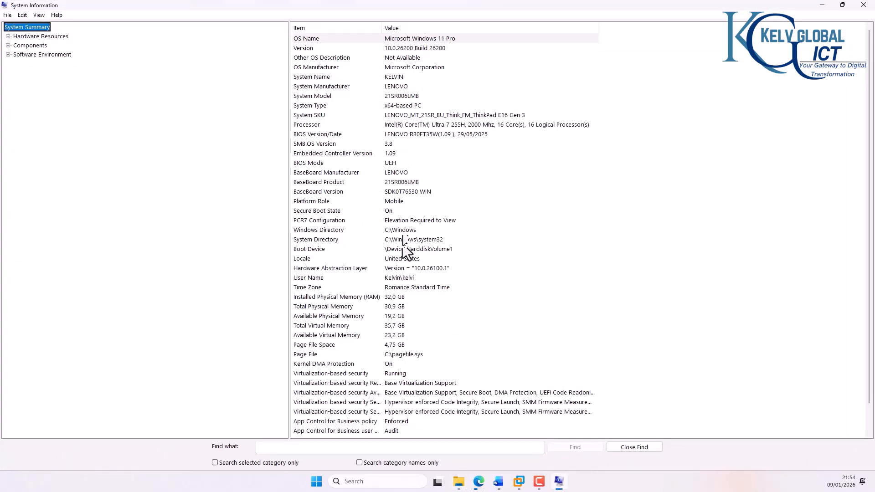
left_click(392, 297)
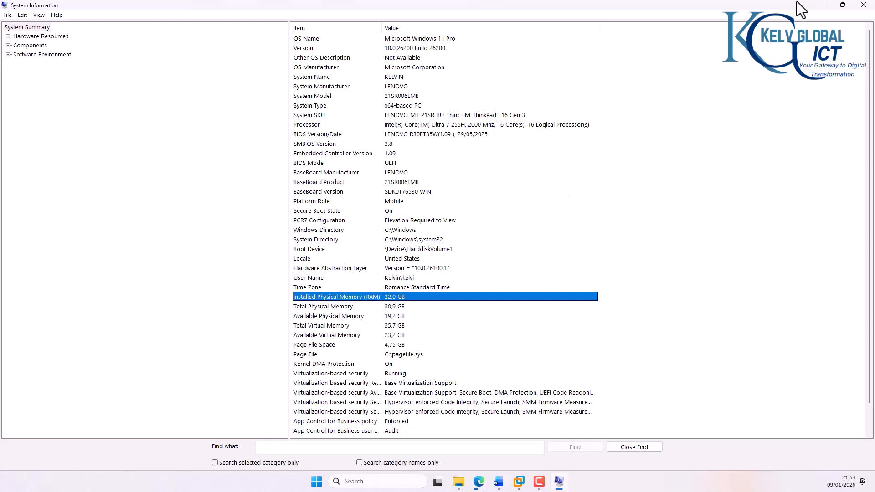
left_click(864, 4)
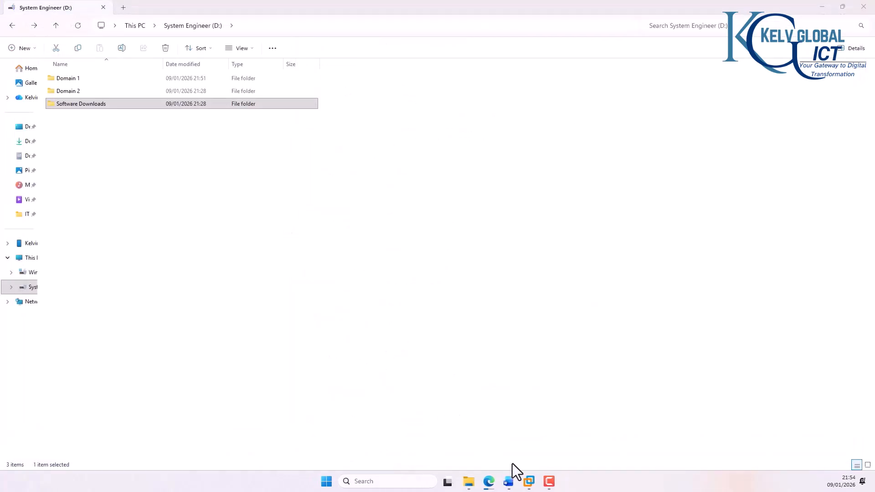
Step: Start a Typical new virtual machine with the operating system to be installed later
left_click(529, 482)
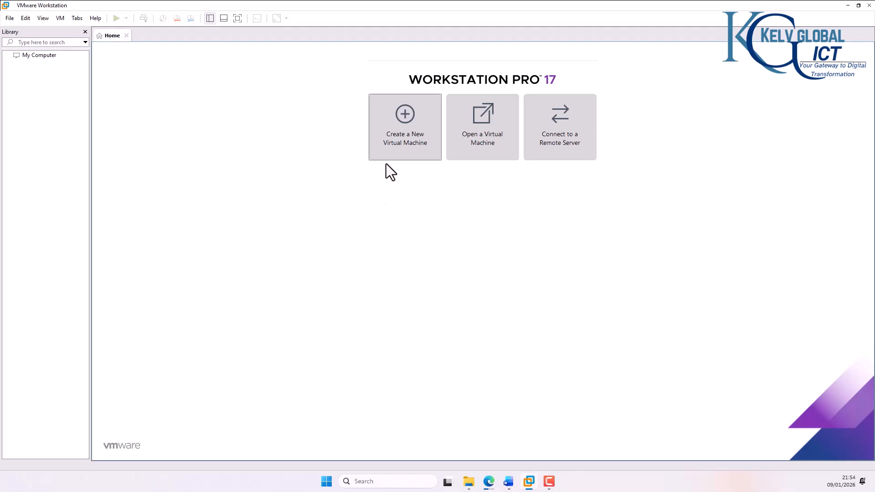
left_click(407, 147)
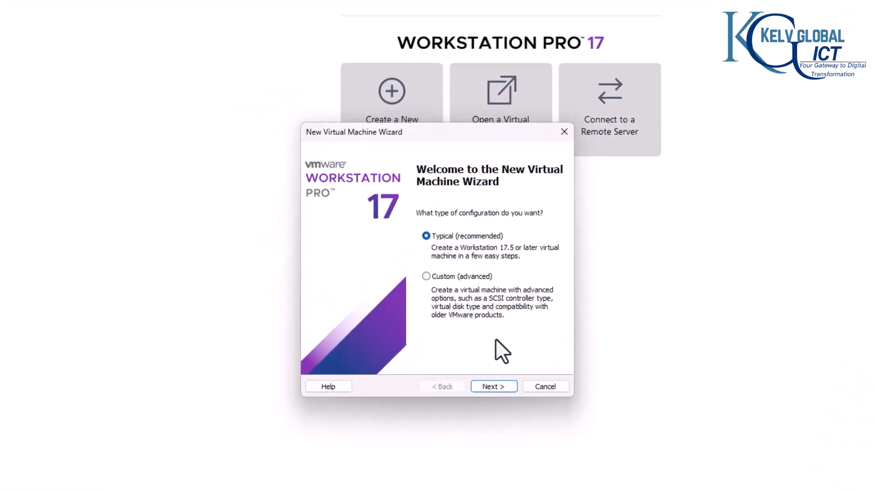
left_click(493, 389)
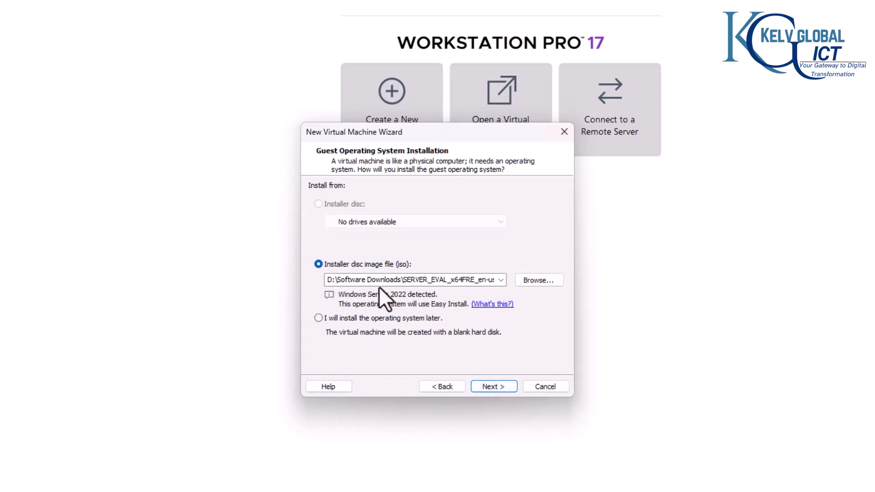
left_click(357, 320)
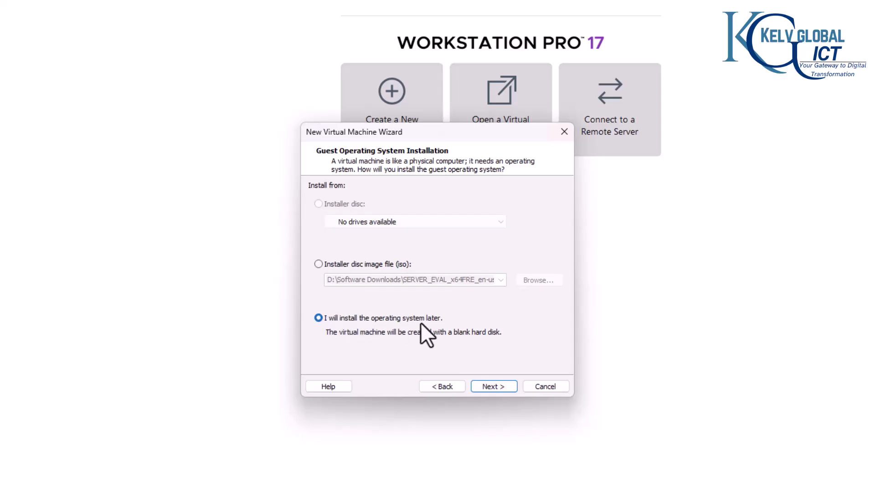
left_click(493, 386)
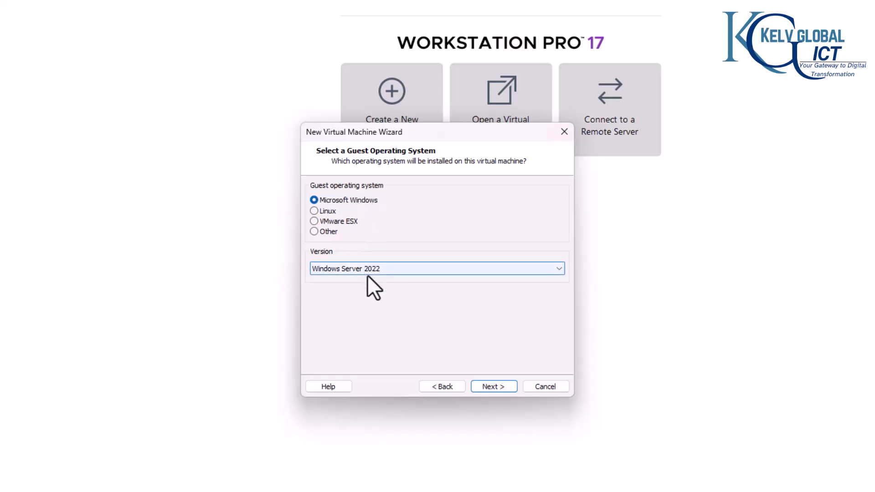
Step: Set the guest OS version to Windows Server 2025
left_click(379, 269)
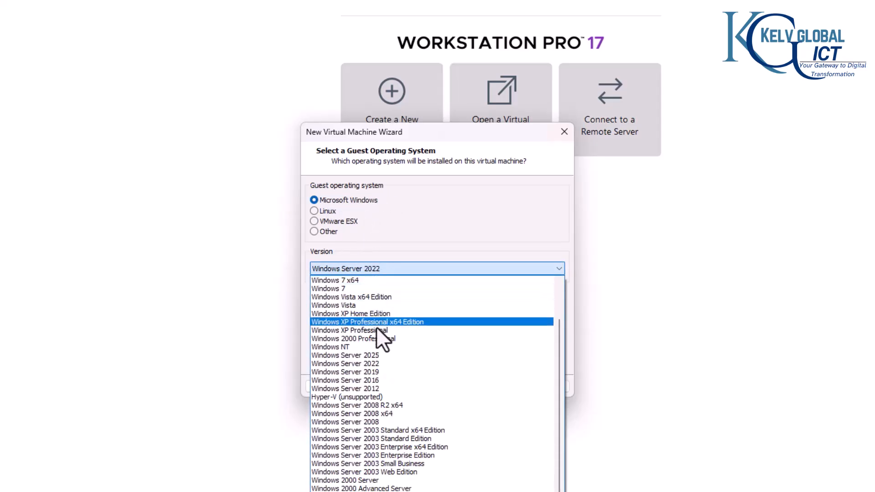
left_click(371, 356)
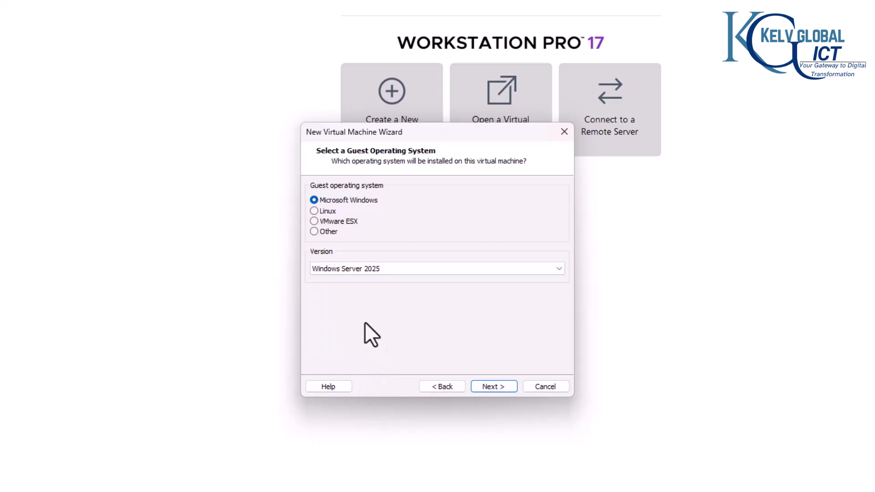
left_click(494, 387)
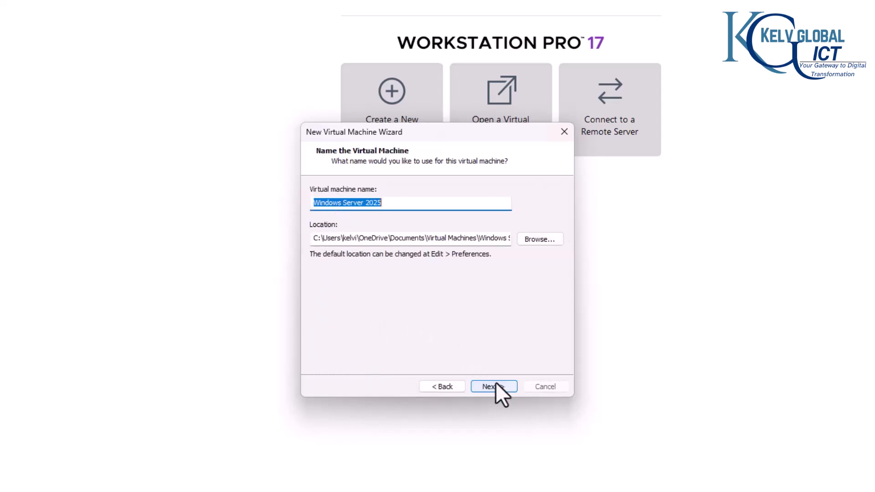
Step: Store the virtual machine in D:\Domain 1 and name it LON-DC-01
left_click(532, 235)
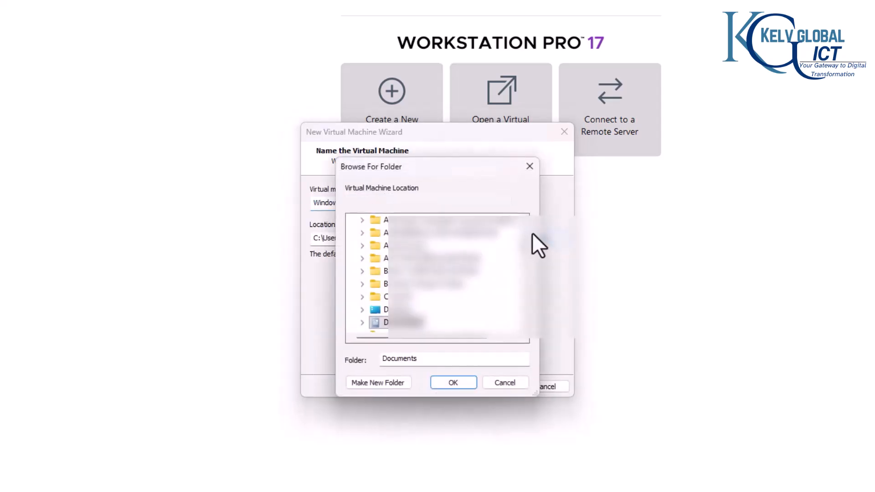
scroll(522, 248, "down", 8)
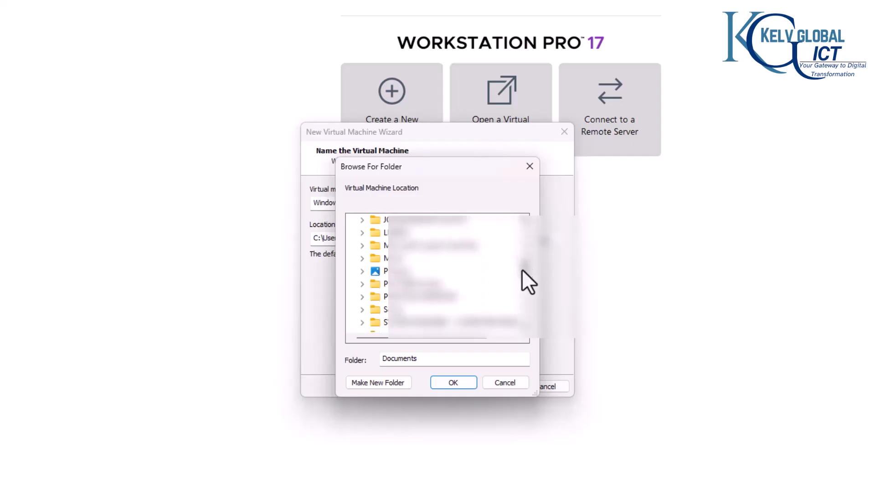
scroll(521, 286, "down", 2)
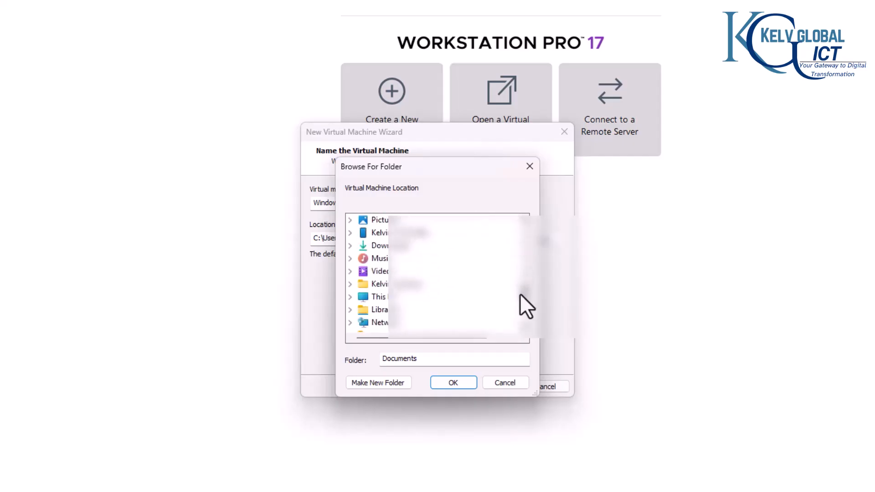
left_click(355, 297)
scroll(385, 319, "down", 2)
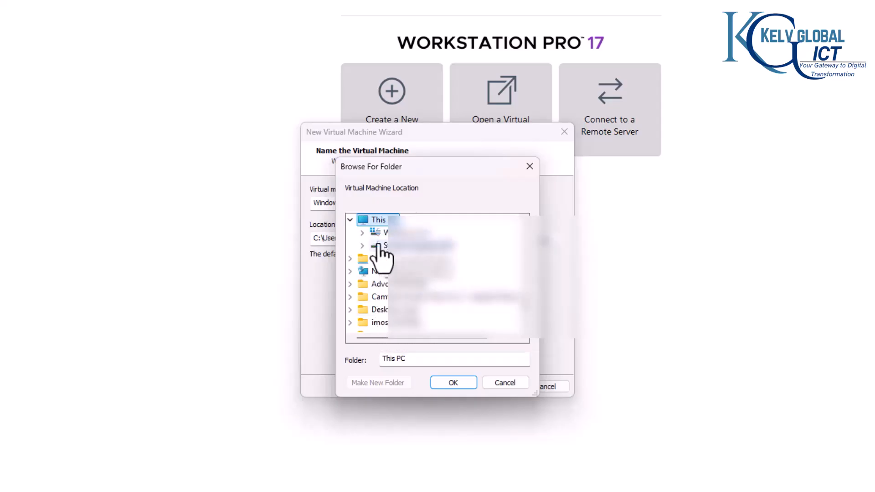
left_click(364, 245)
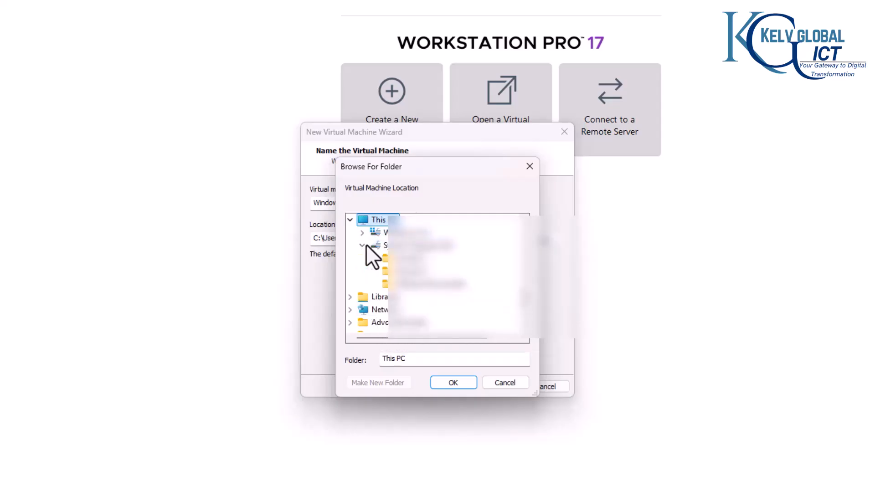
left_click(417, 274)
left_click(459, 382)
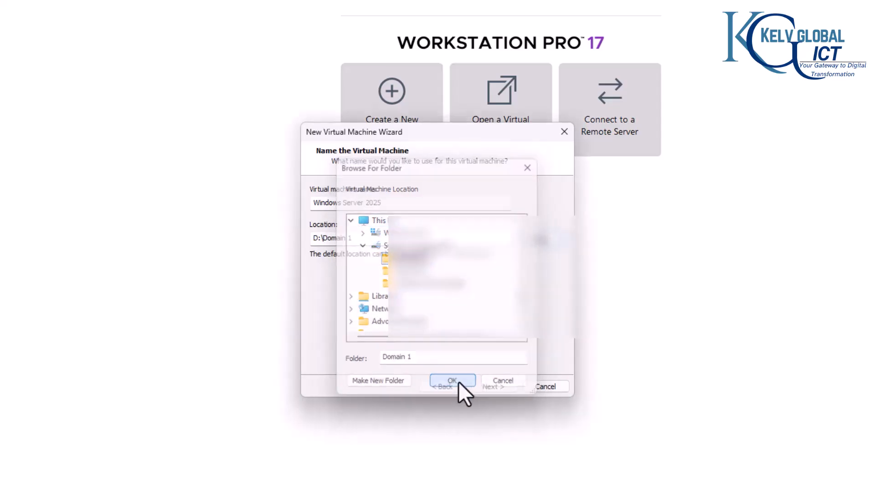
left_click_drag(391, 203, 307, 203)
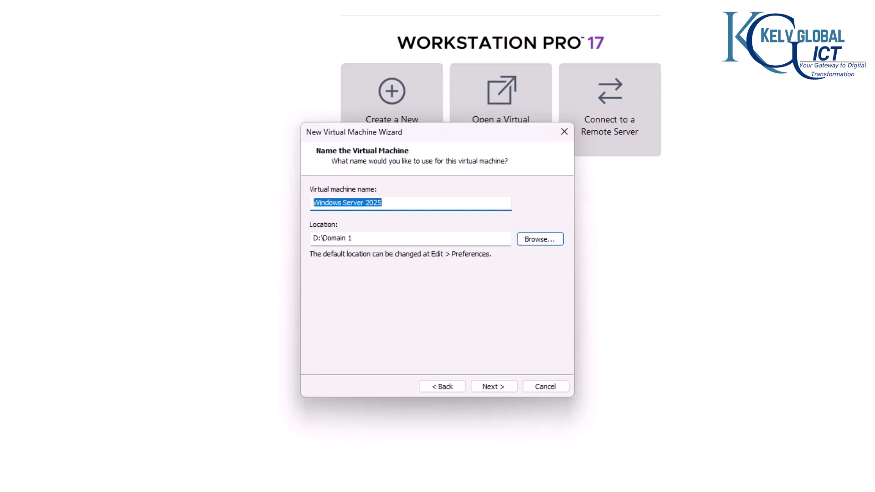
type("LON-")
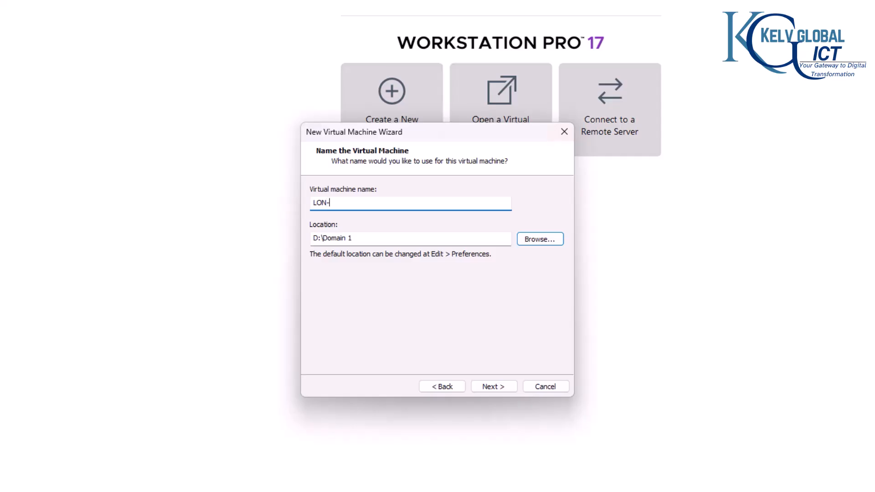
type("DC-01")
left_click_drag(339, 205, 329, 205)
Step: Make the virtual disk 100 GB, stored as a single file
left_click(497, 387)
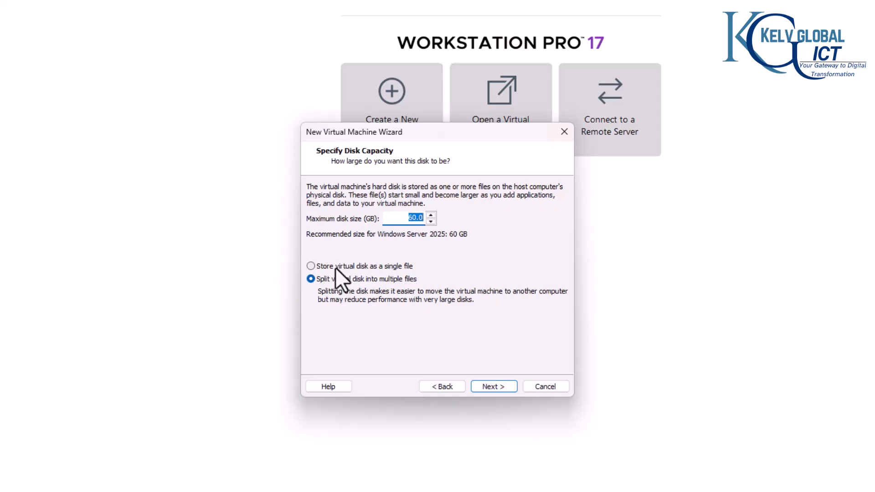
left_click(335, 267)
double_click(415, 218)
type("100")
left_click(499, 387)
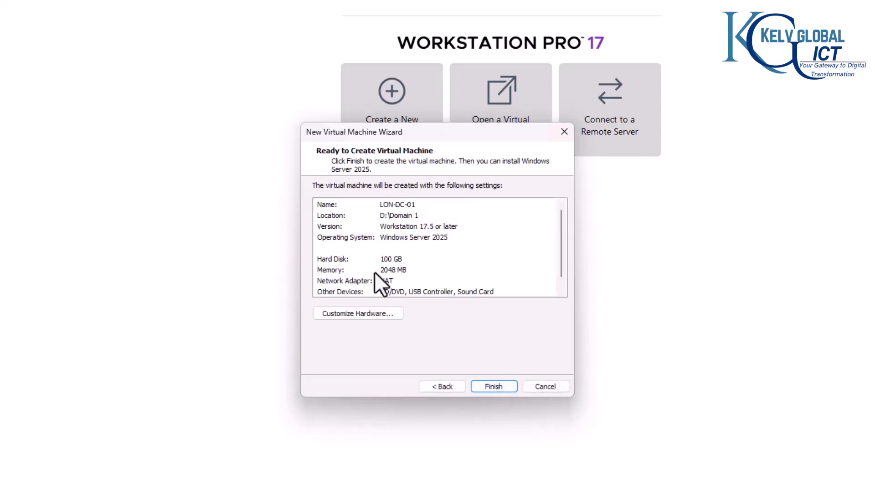
Step: Raise memory to 4 GB in Customize Hardware, then review the processor and network adapter settings
left_click(377, 314)
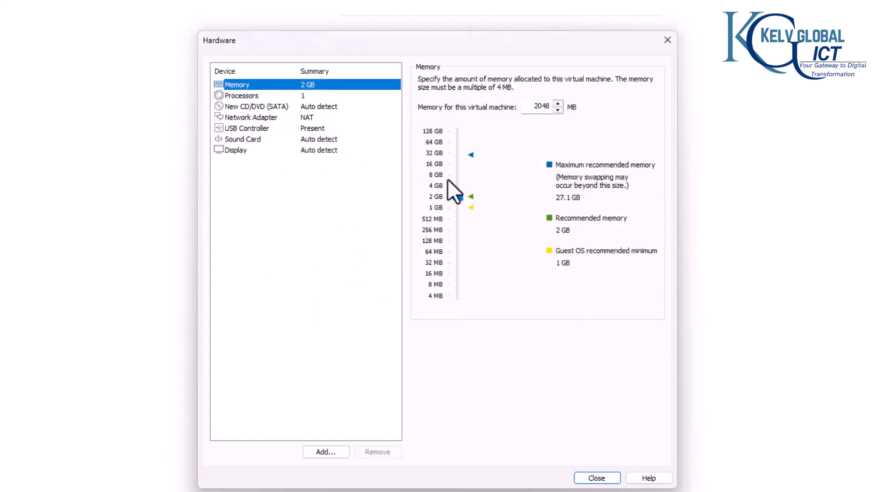
left_click_drag(442, 195, 437, 190)
left_click(250, 96)
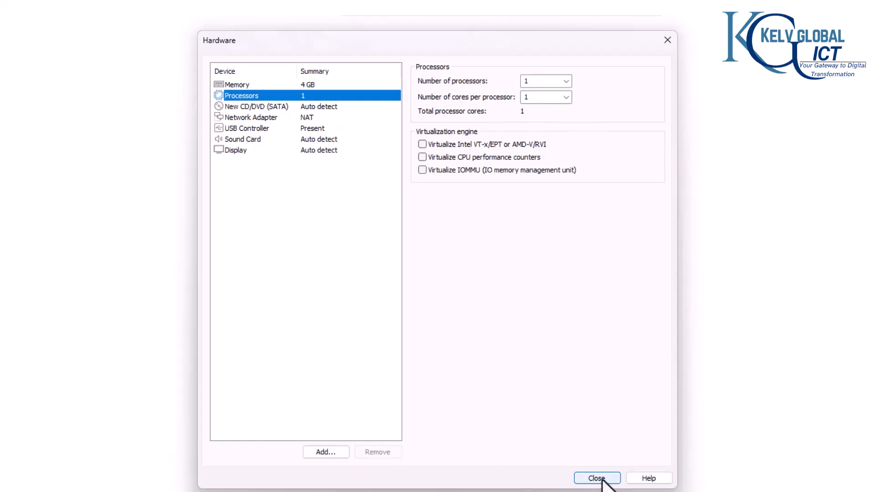
left_click(286, 119)
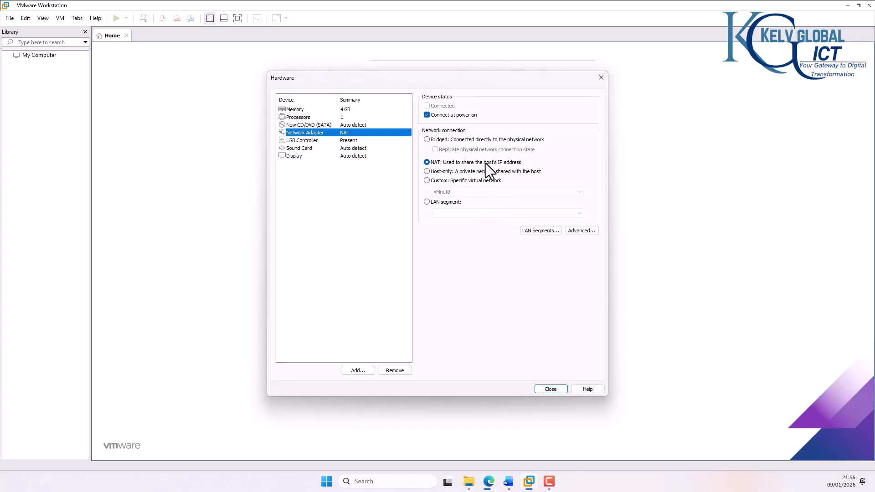
Step: Create LON-DC-01 and attach the 26100.1742 Server evaluation ISO to its CD/DVD drive
left_click(549, 389)
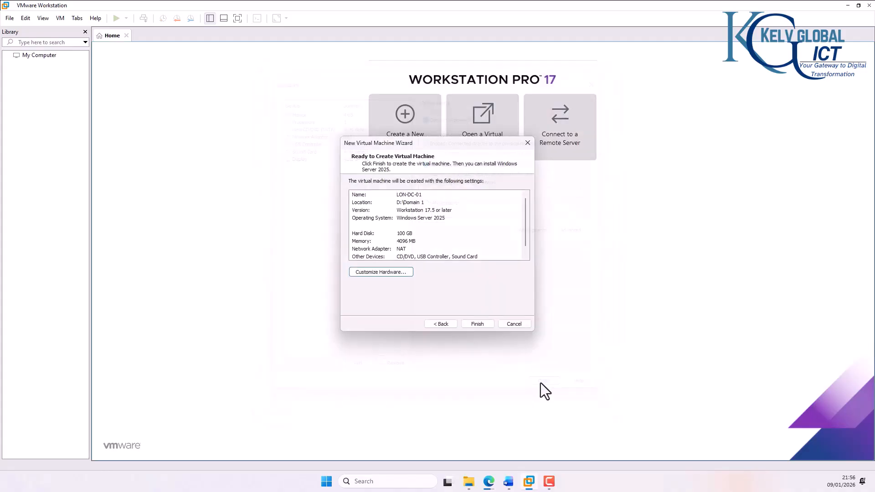
left_click(474, 323)
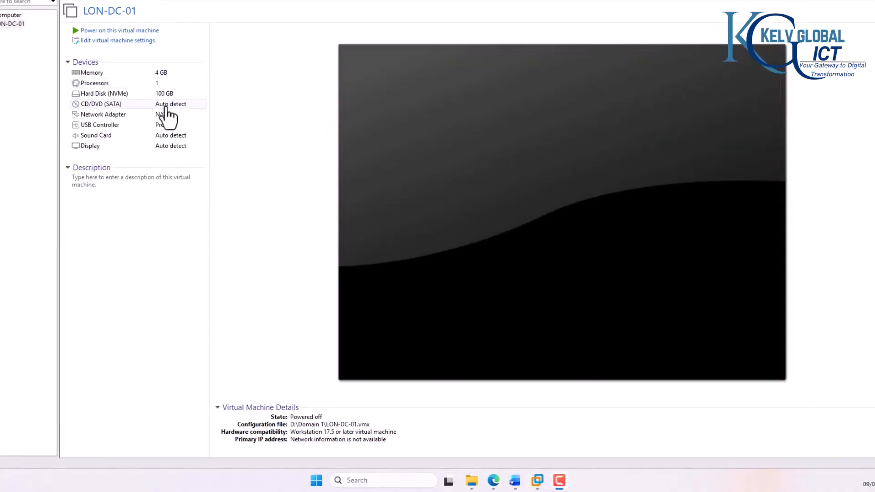
double_click(145, 106)
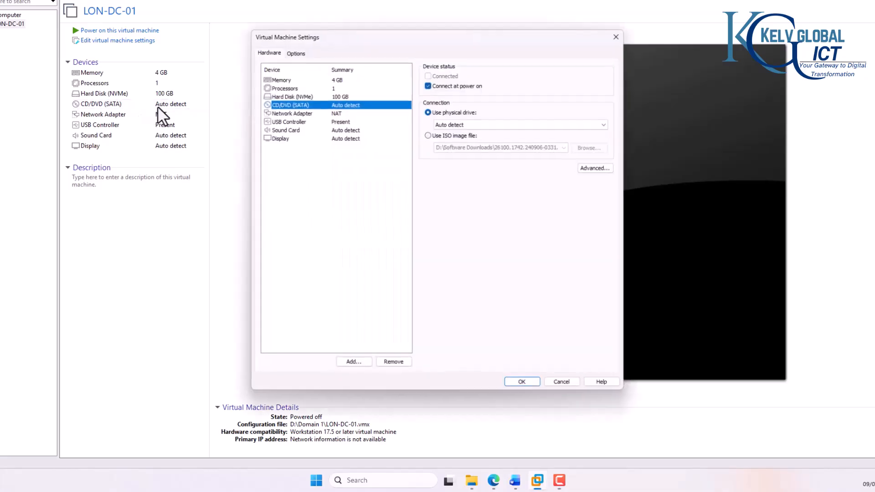
left_click(444, 135)
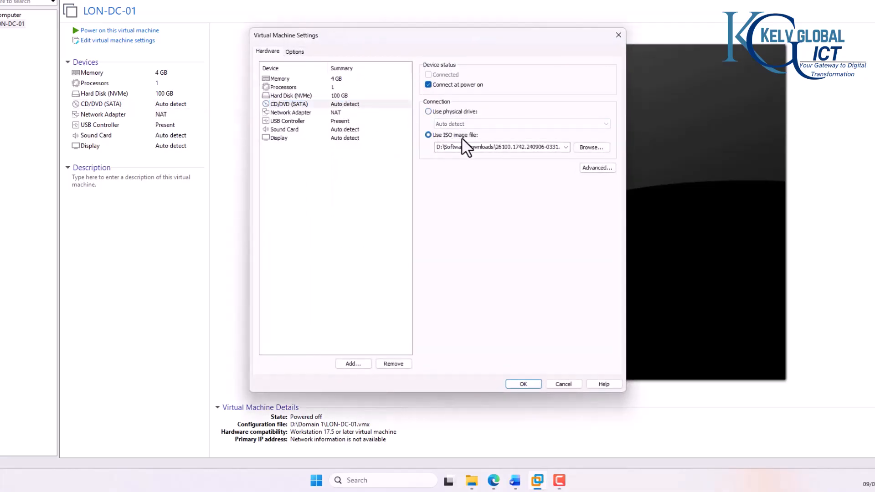
left_click(588, 148)
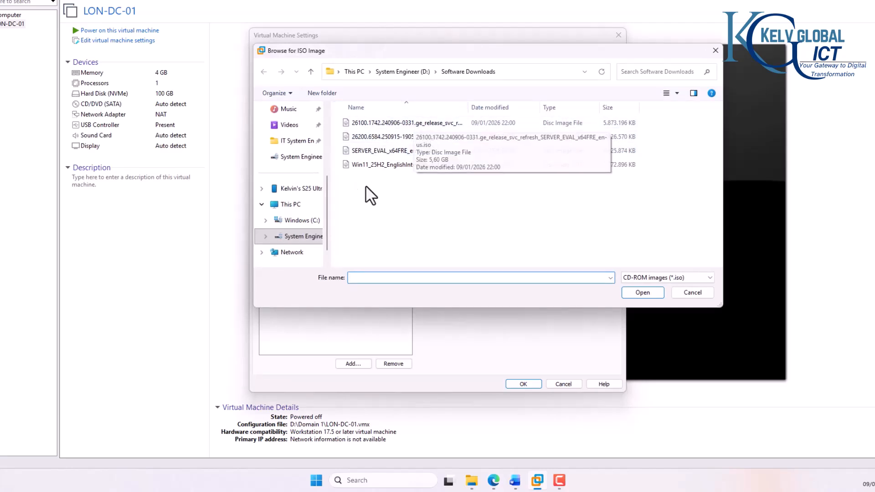
double_click(430, 123)
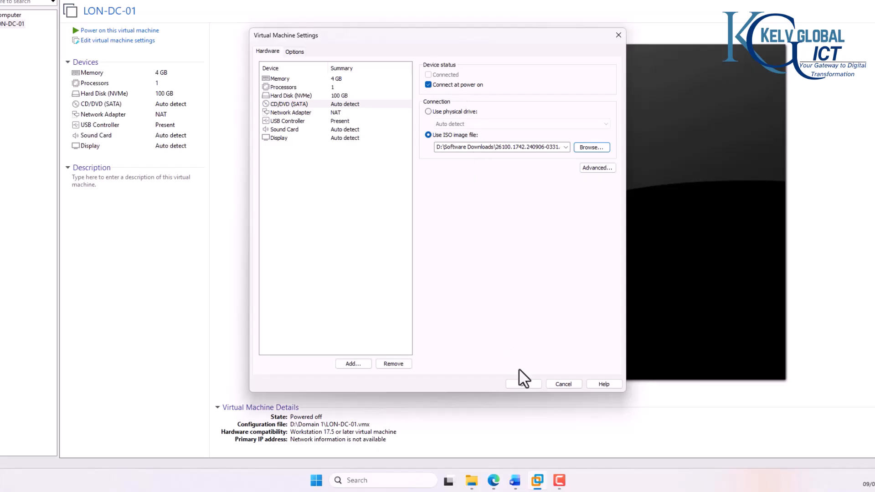
left_click(523, 384)
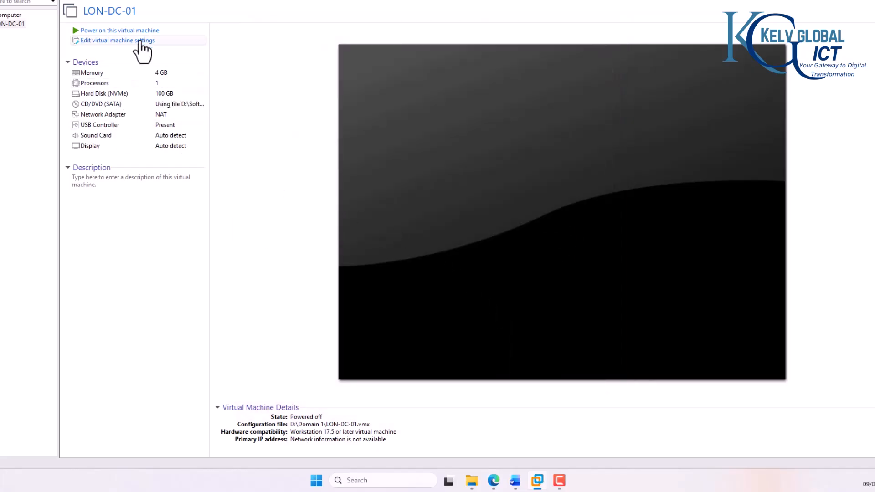
Step: Power on LON-DC-01 and boot it from the ISO into Windows Server Setup
left_click(141, 31)
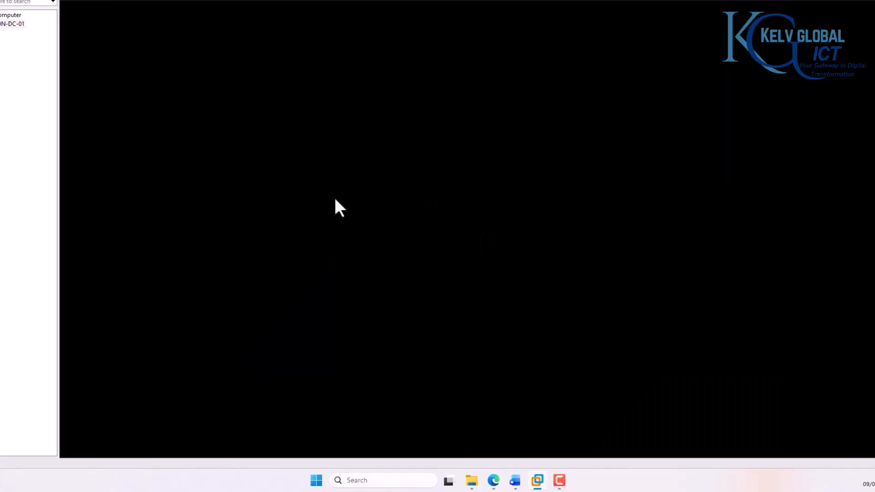
left_click(335, 201)
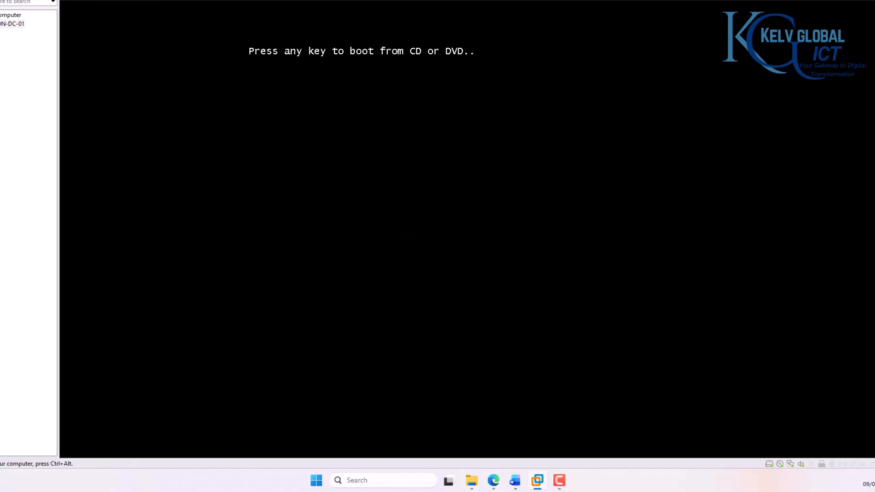
key("Return")
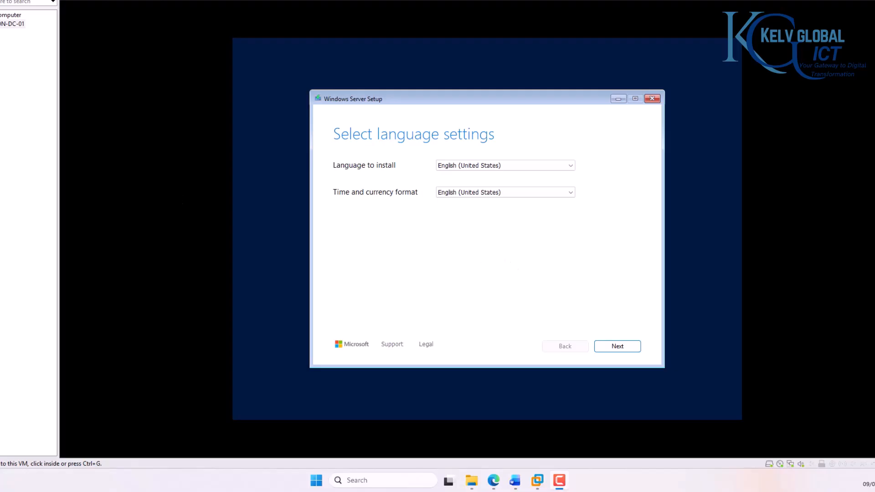
left_click(314, 280)
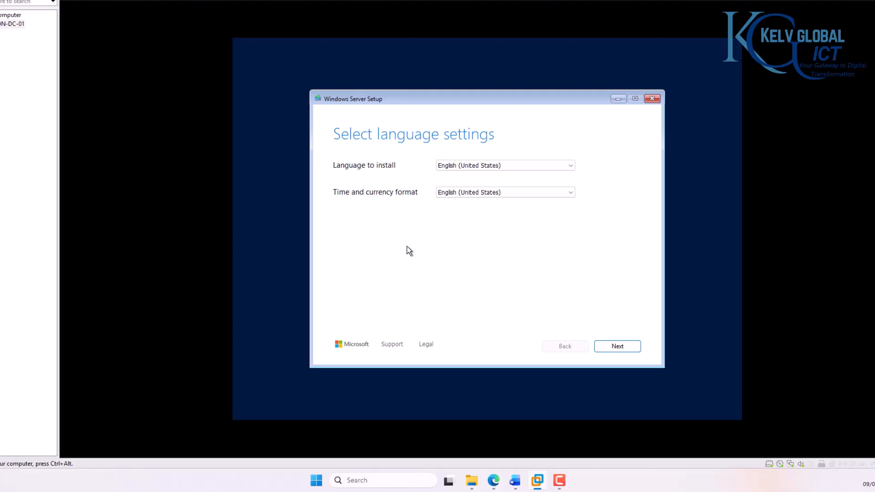
Step: Set the time and currency format to Dutch (Belgium) and keep the Belgian (Period) keyboard
left_click(472, 165)
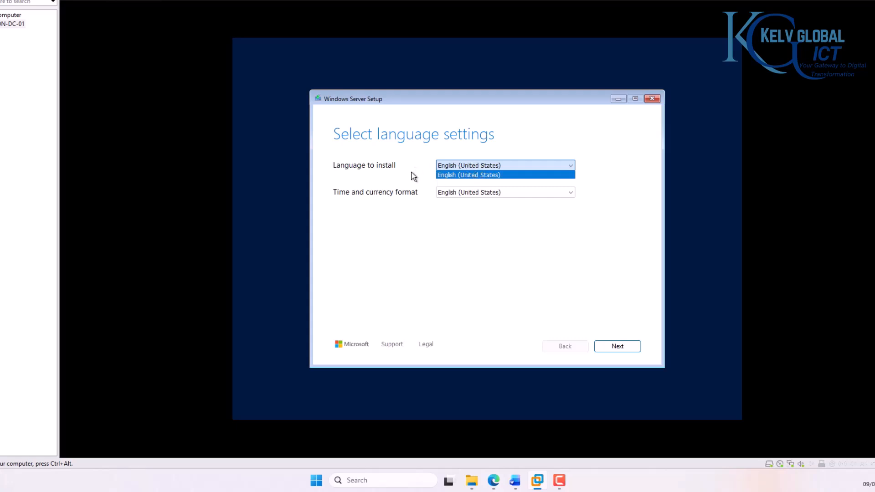
left_click(429, 202)
left_click(465, 197)
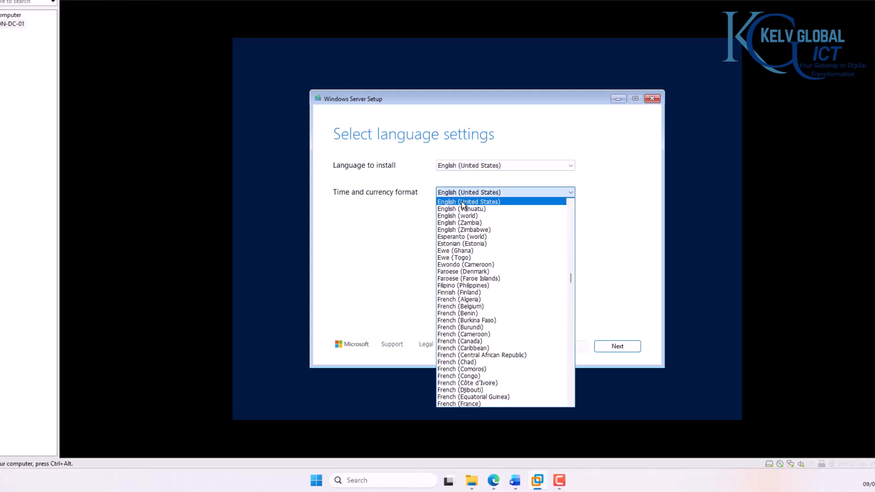
key("d")
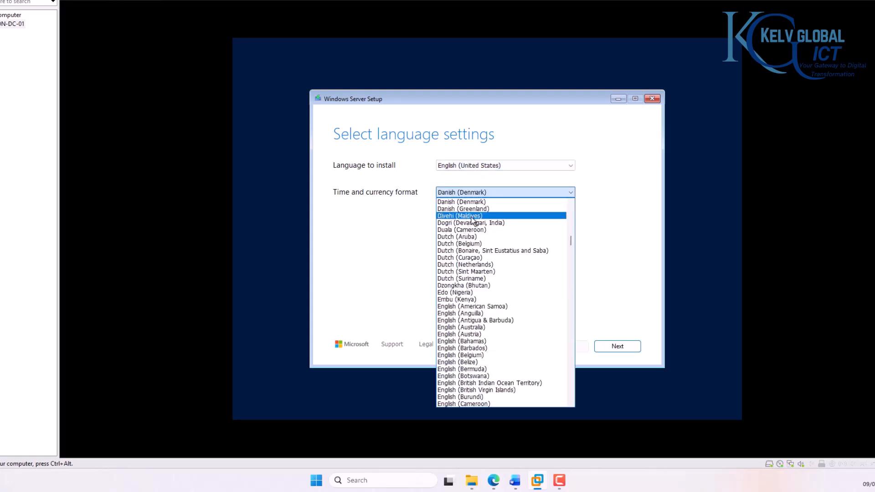
left_click(479, 243)
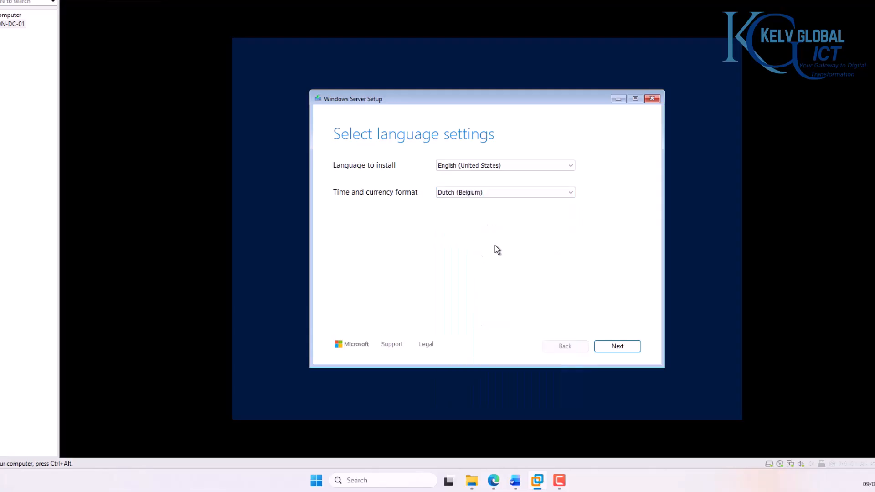
left_click(617, 346)
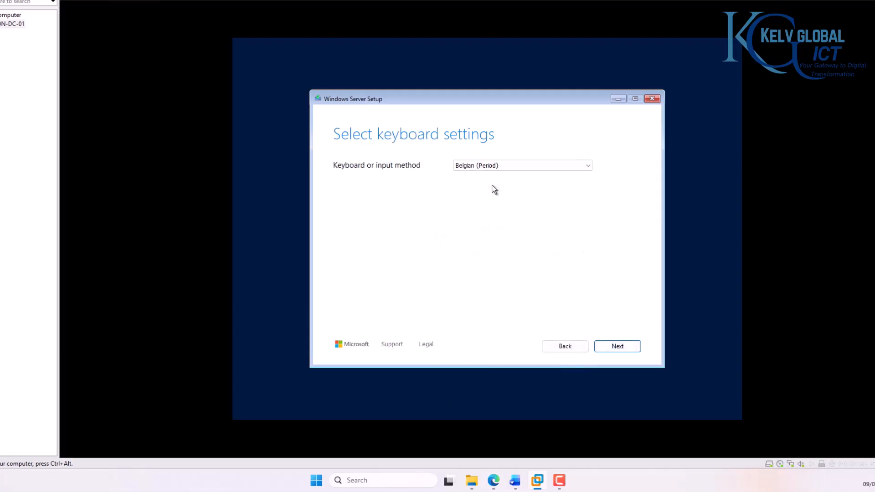
left_click(615, 346)
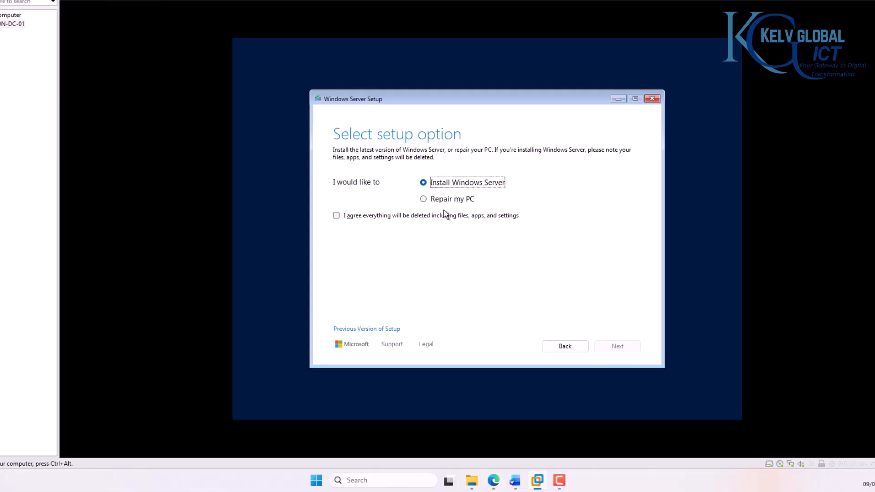
Step: Install Windows Server 2025 Datacenter Evaluation (Desktop Experience) on Disk 0 after accepting the license terms
left_click(372, 216)
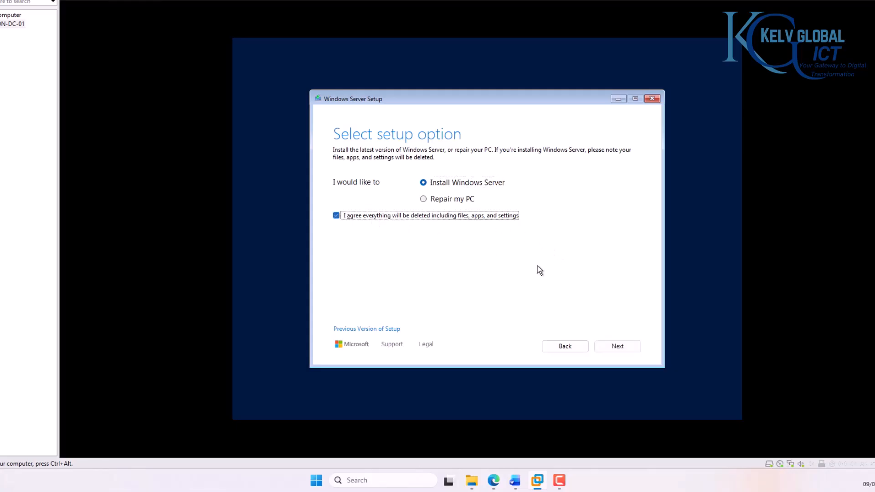
left_click(615, 347)
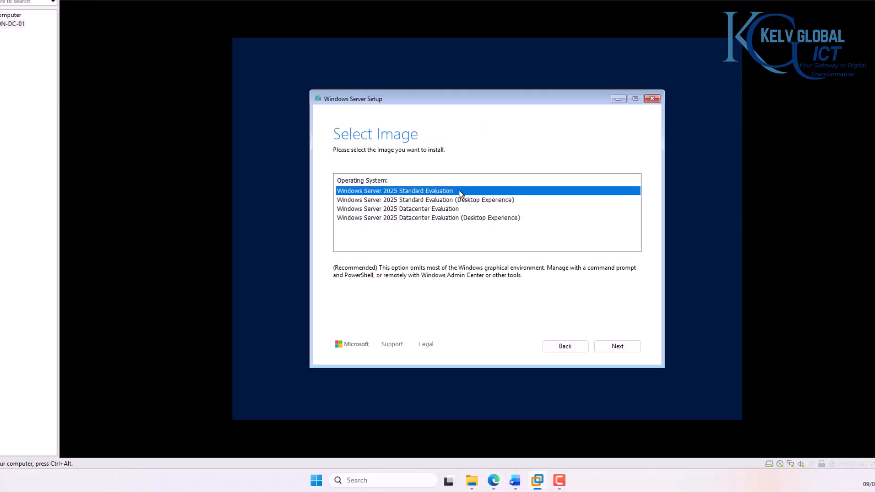
left_click(420, 219)
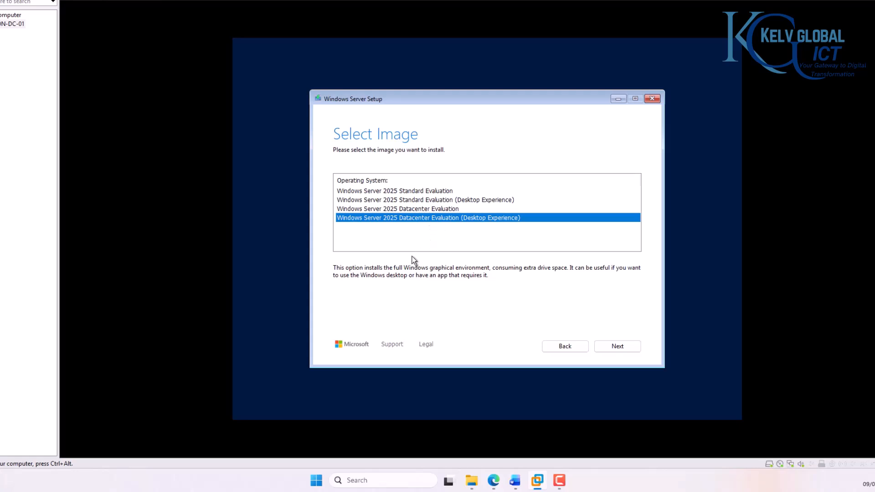
left_click(616, 347)
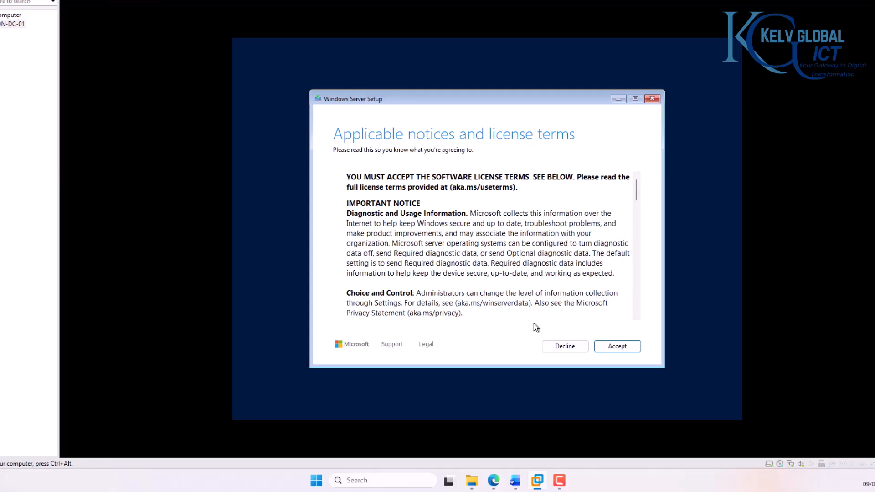
left_click(611, 346)
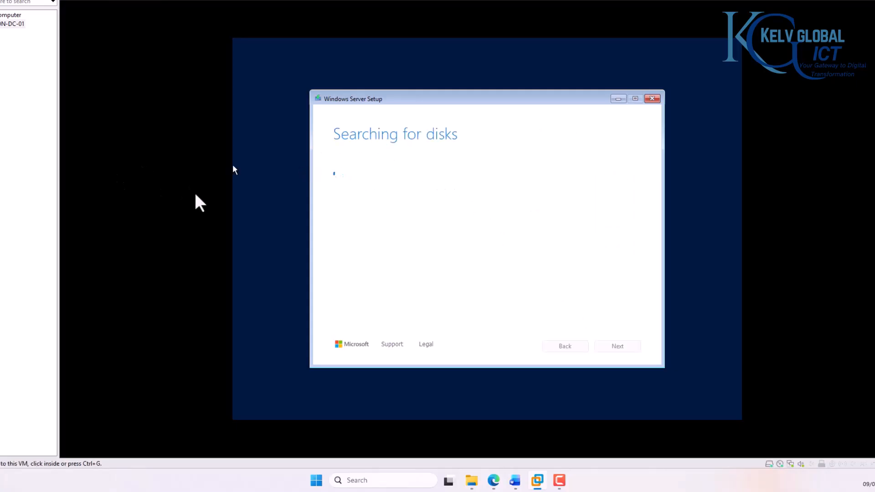
left_click(132, 139)
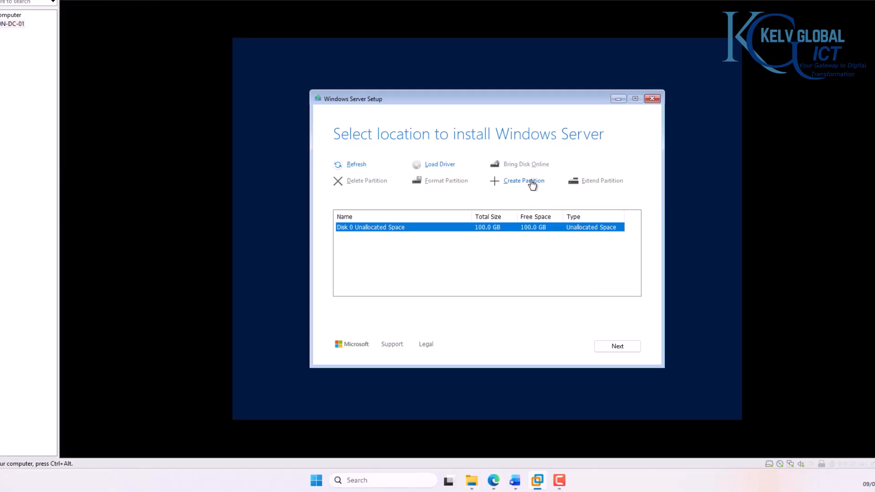
left_click(620, 346)
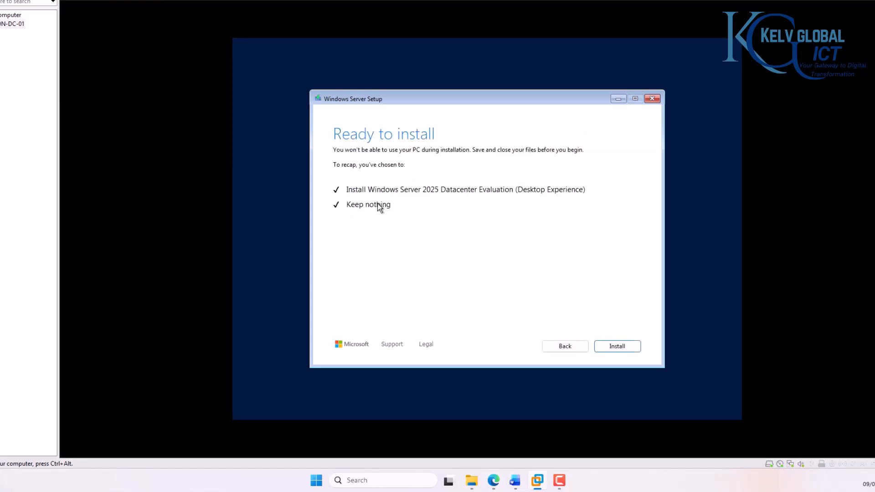
left_click(612, 346)
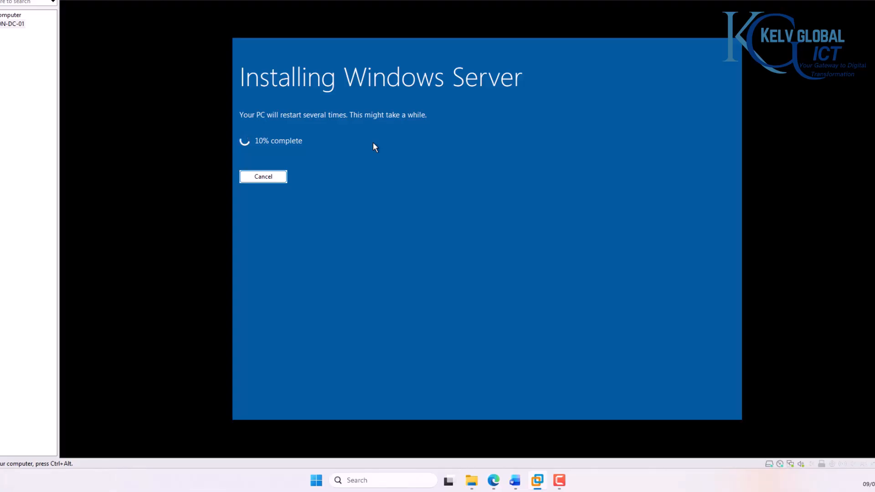
Step: Release input from the VM and focus the Administrator password field once installation finishes
key("ctrl+alt")
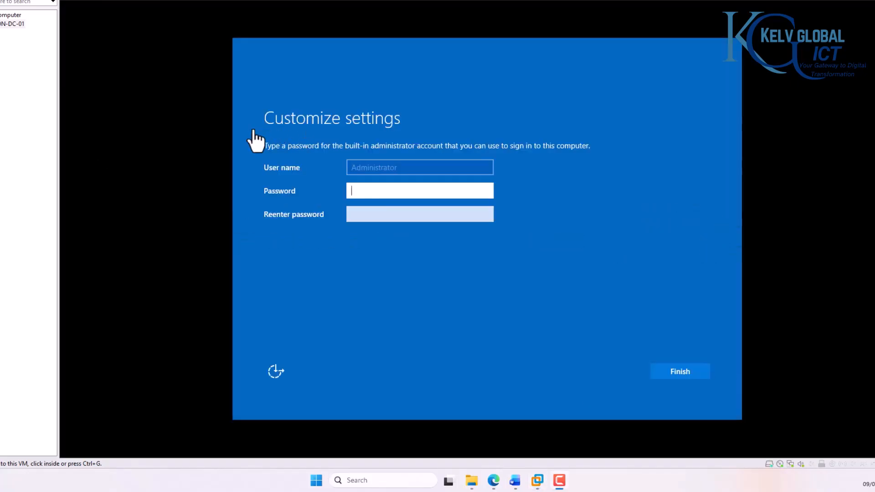
left_click(396, 197)
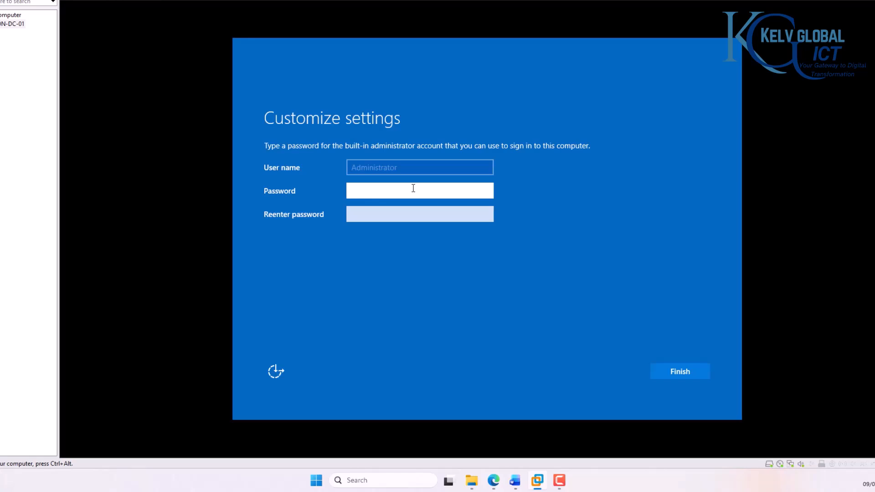
Step: Enter and confirm the Administrator password to finish setup
type("•••••••••")
key("Tab")
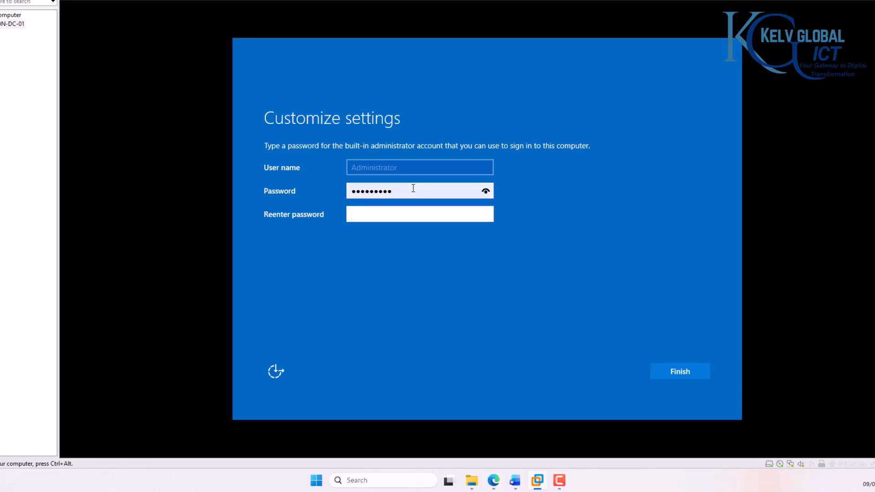
type("•••••••••")
key("Return")
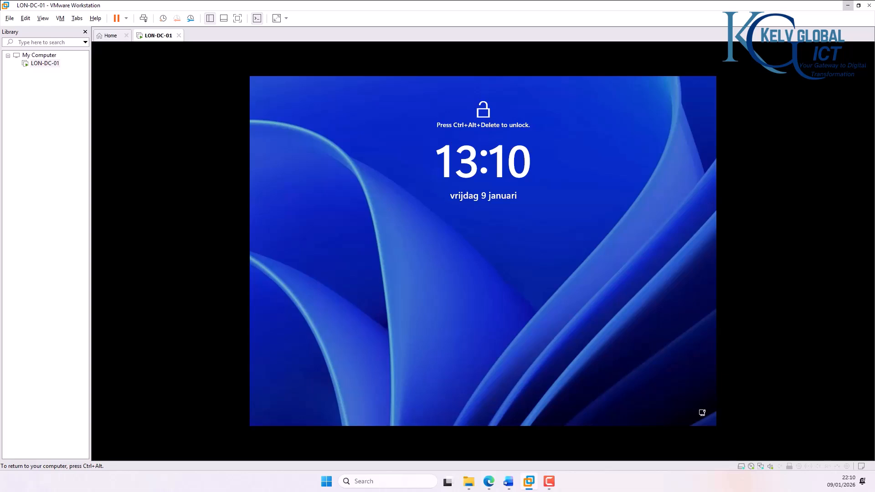
Step: Release input, switch to the ANT-DC-02 tab, then return to LON-DC-01
key("ctrl+alt")
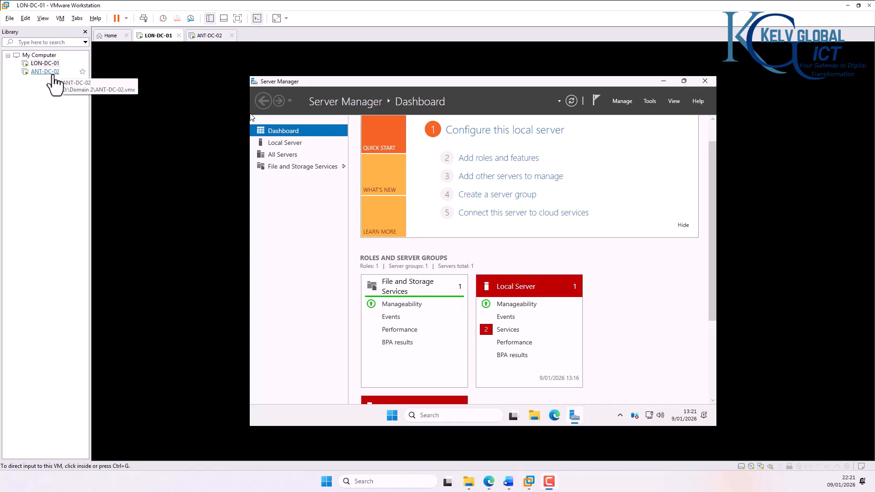
left_click(207, 38)
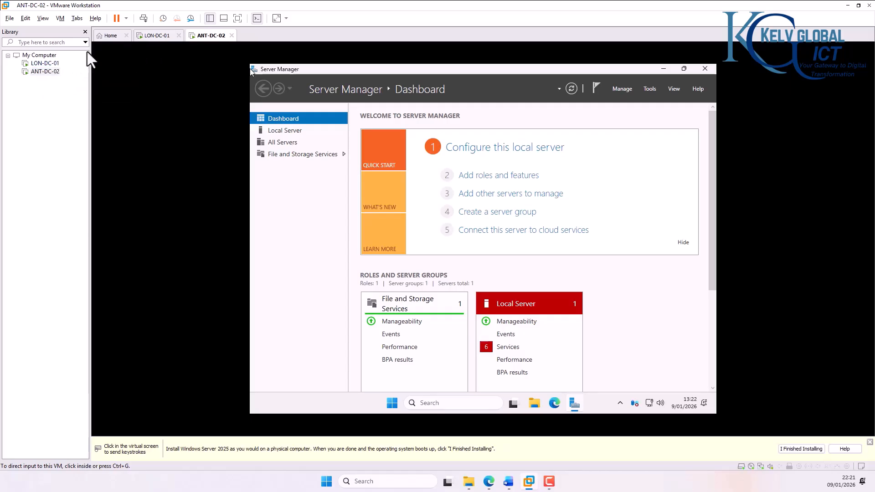
left_click(147, 38)
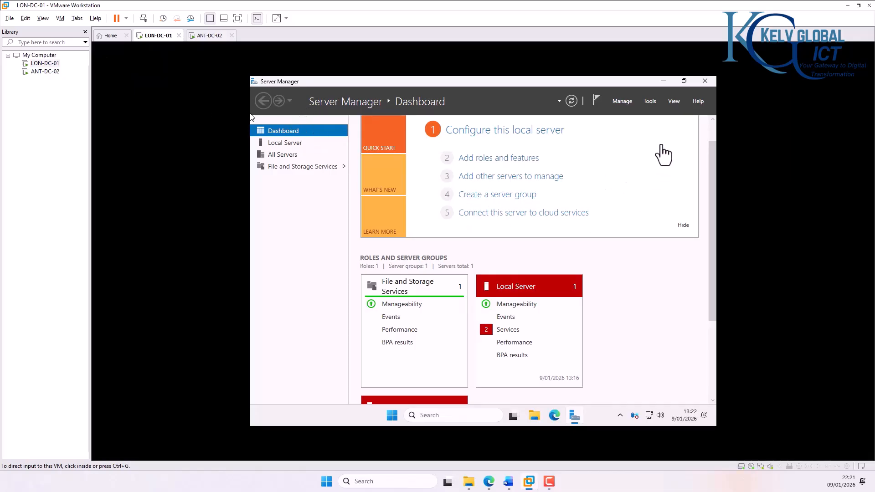
Step: Minimize Server Manager and choose VM > Install VMware Tools for LON-DC-01
left_click(664, 81)
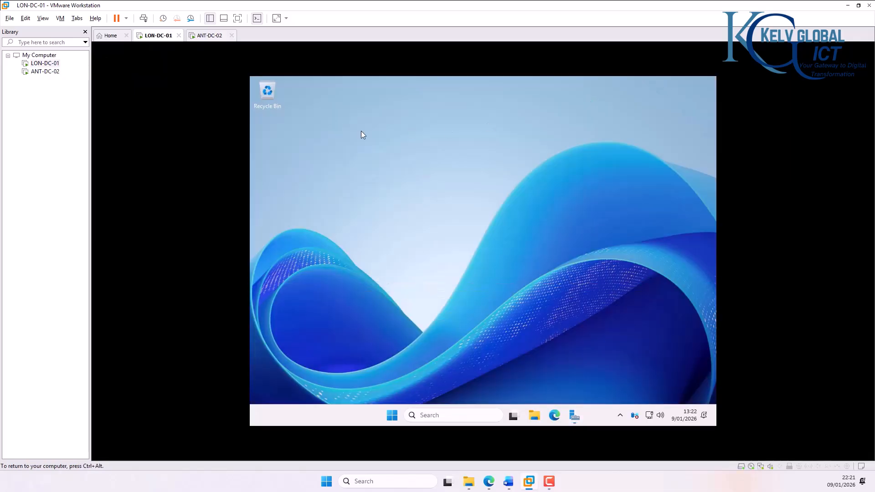
left_click(74, 19)
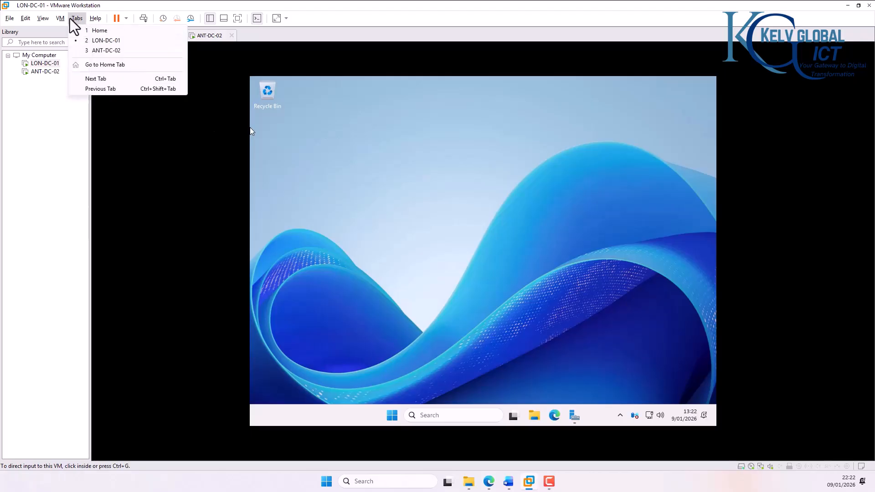
mouse_move(60, 19)
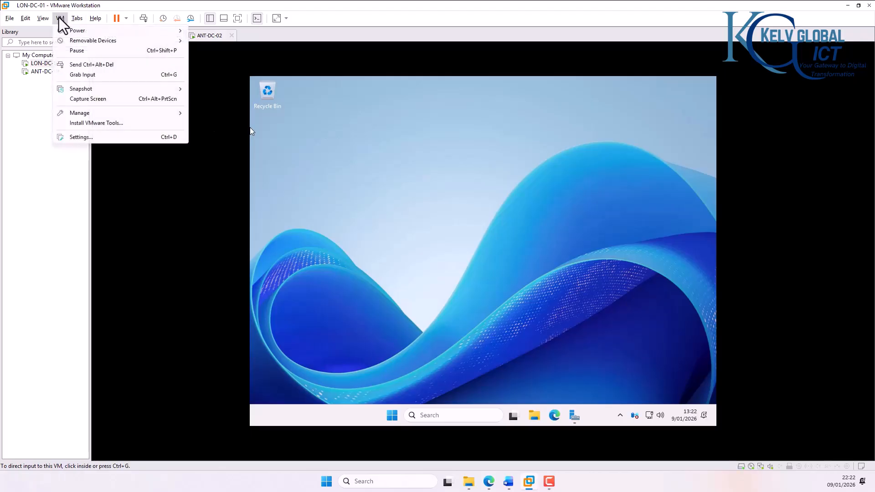
left_click(104, 123)
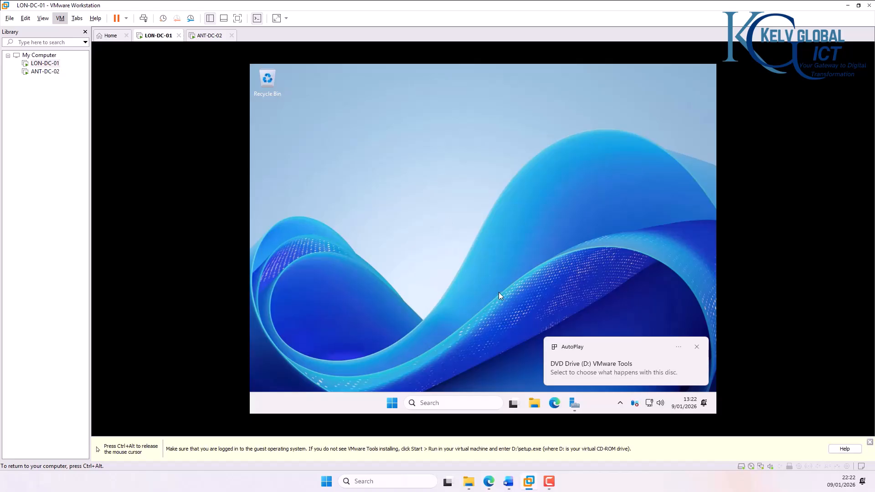
Step: Run setup.exe from the VMware Tools disc and start the installation
left_click(598, 372)
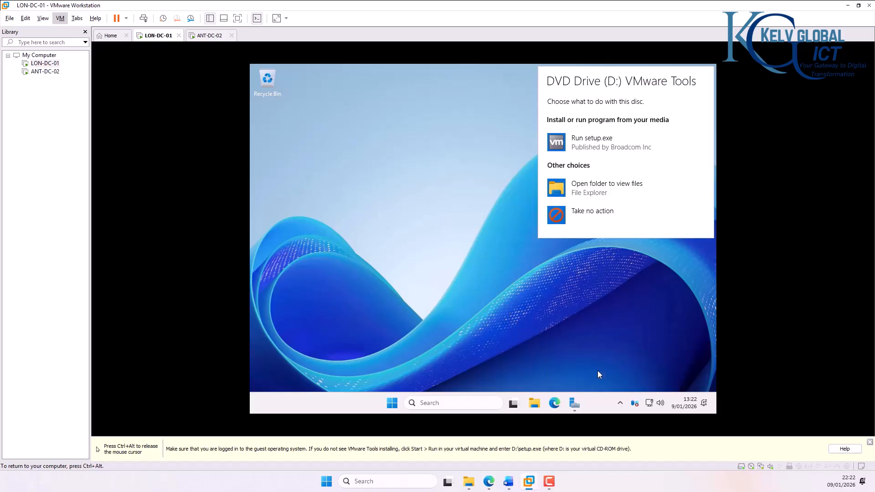
left_click(577, 145)
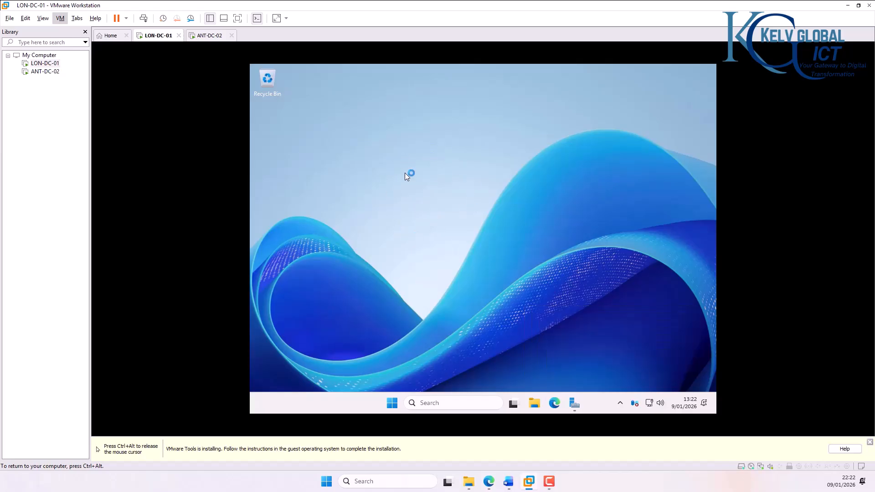
key("ctrl+alt")
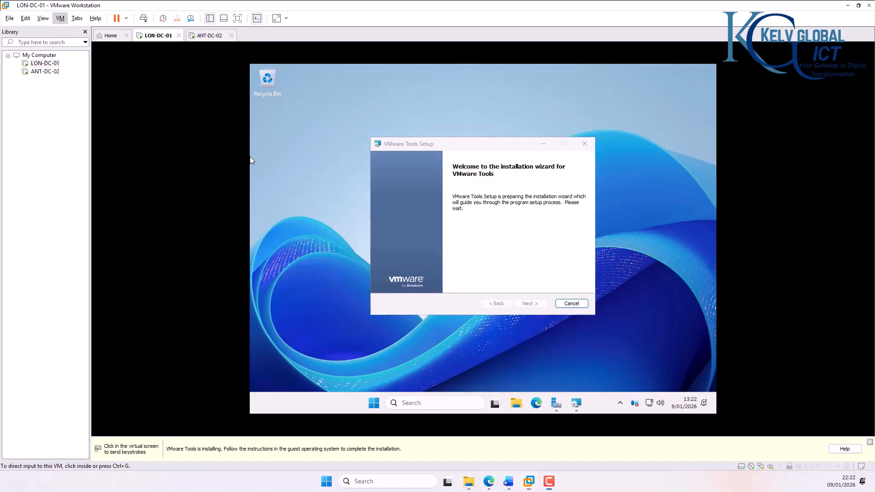
left_click(550, 292)
left_click(535, 305)
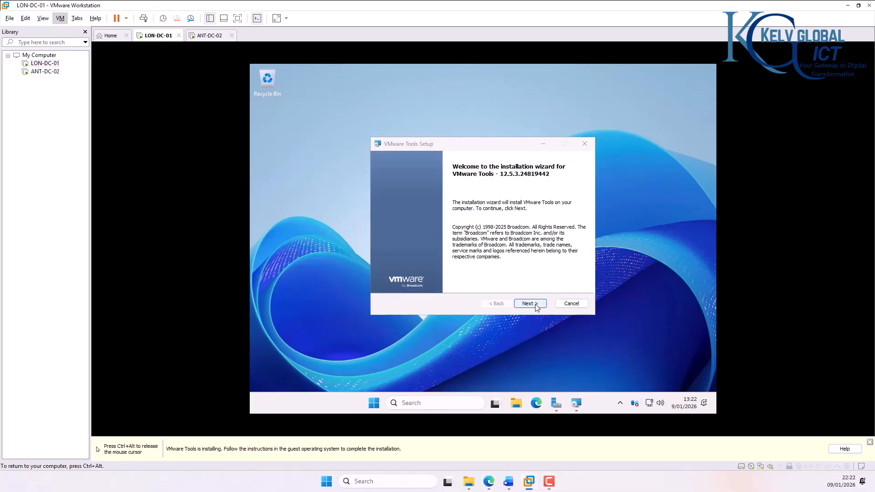
left_click(530, 304)
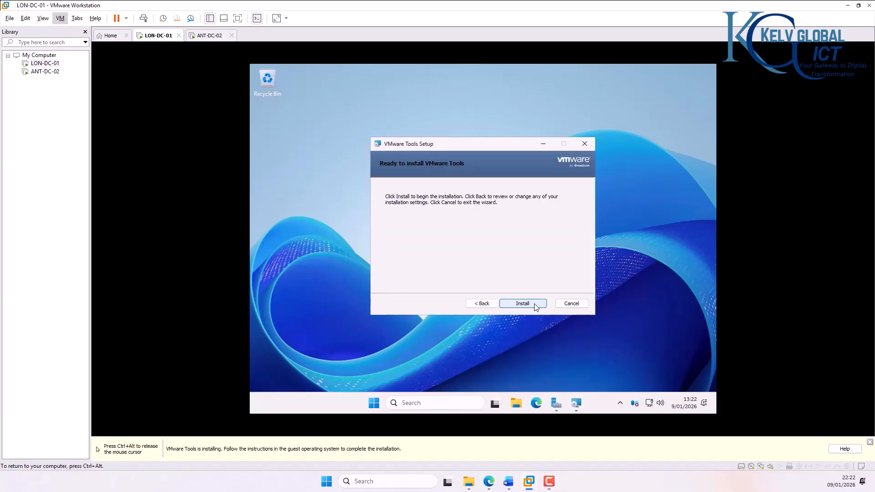
left_click(530, 304)
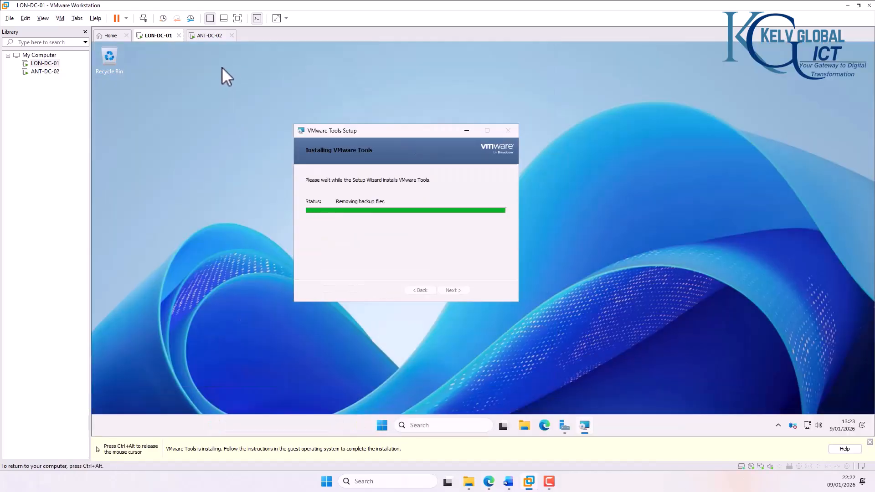
Step: Finish the VMware Tools setup and restart LON-DC-01 to apply it
left_click(205, 36)
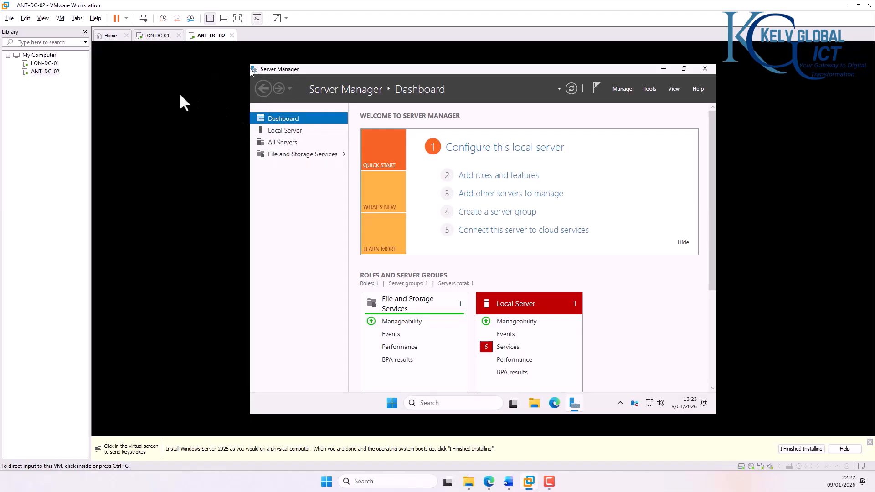
left_click(154, 36)
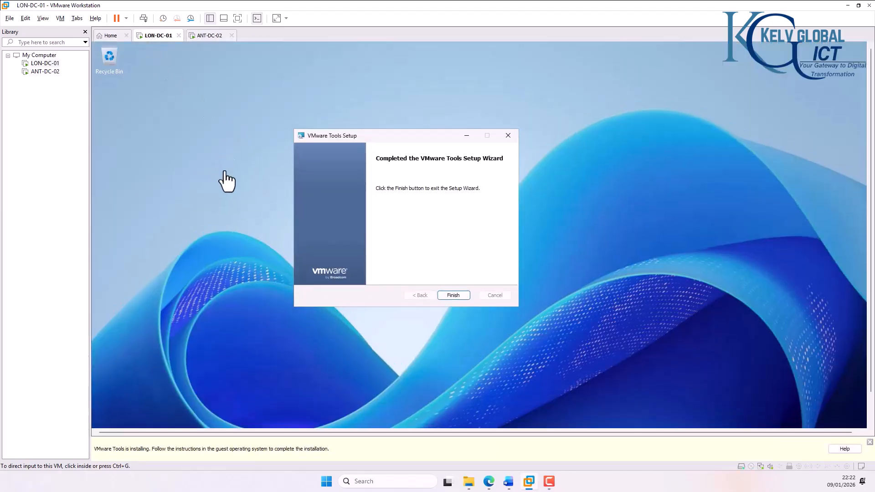
left_click(459, 296)
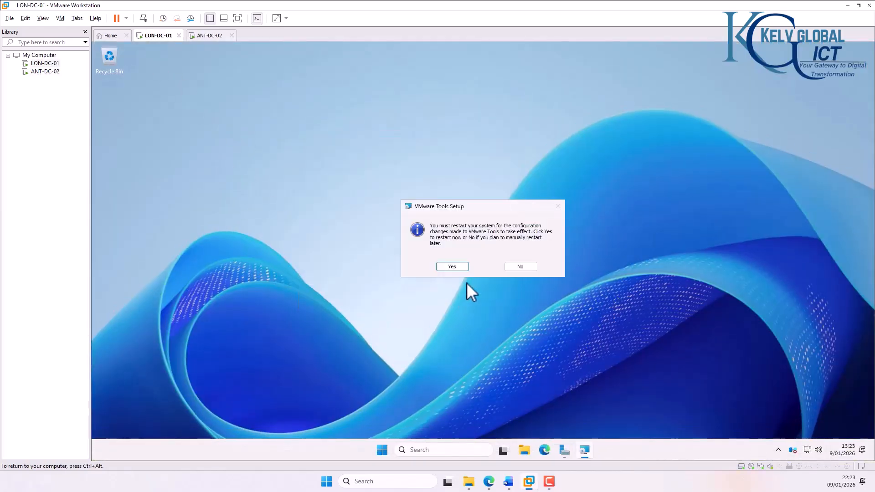
left_click(452, 267)
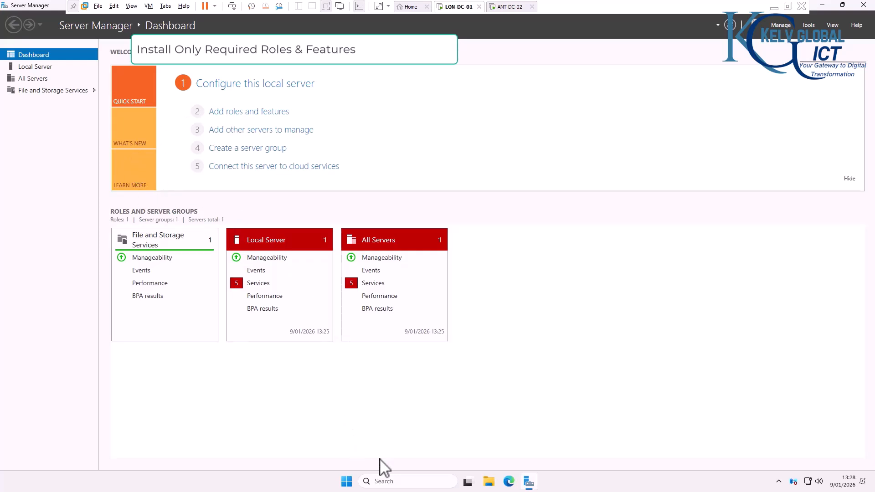
Step: Search 'updat' in LON-DC-01, open Windows Update and check for updates
left_click(393, 481)
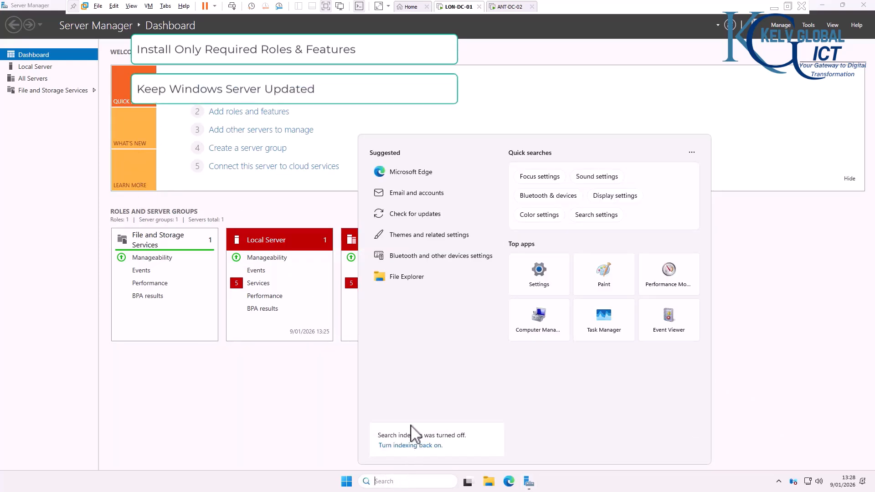
type("updat")
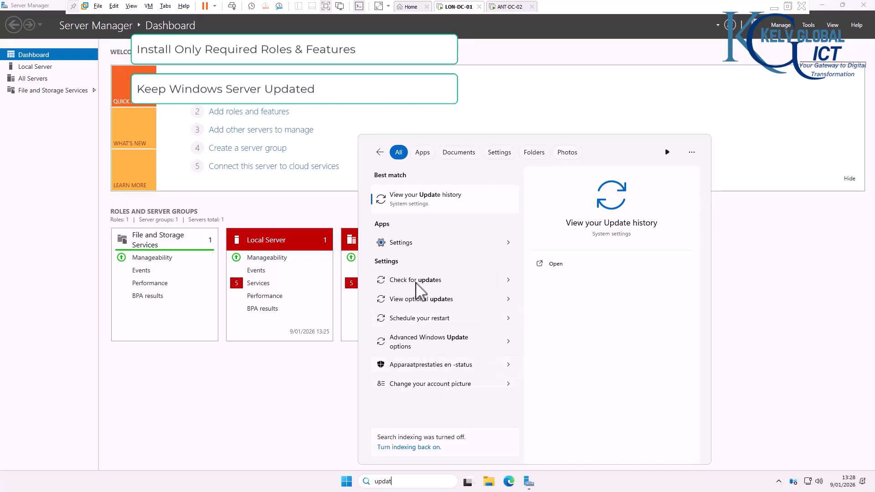
left_click(417, 296)
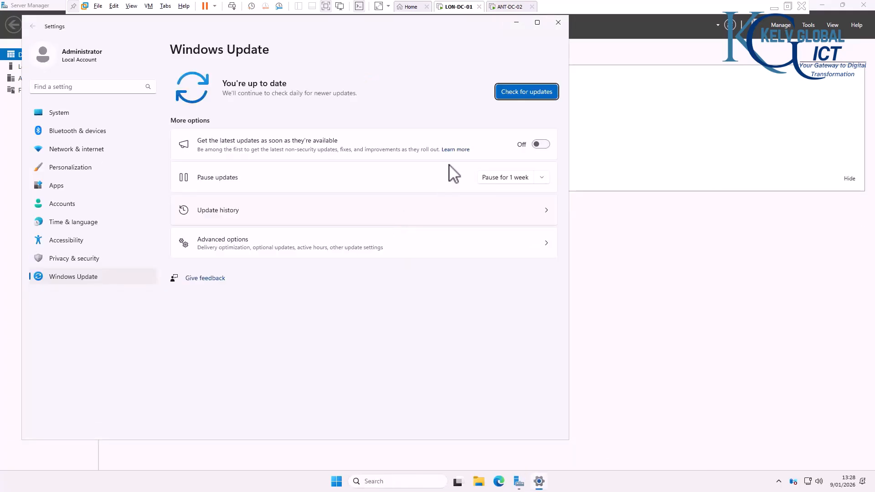
left_click(513, 97)
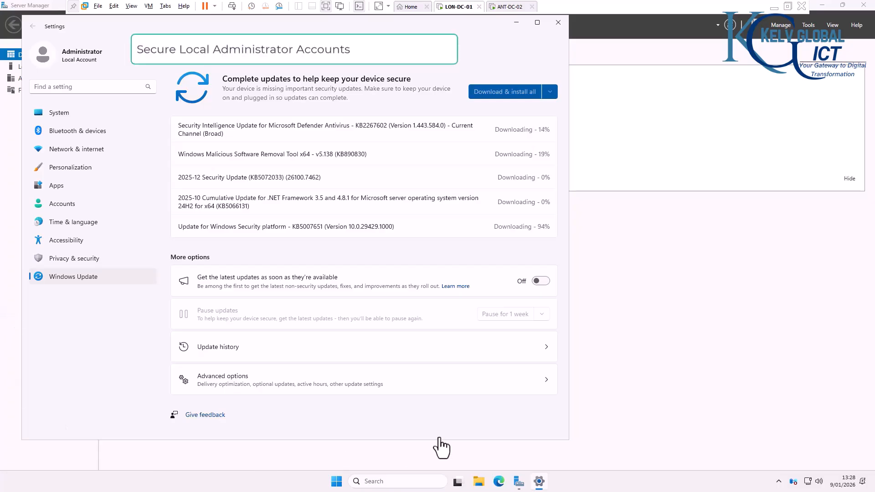
Step: Open Computer Management on LON-DC-01, list the local Users, and widen the Name column
right_click(337, 483)
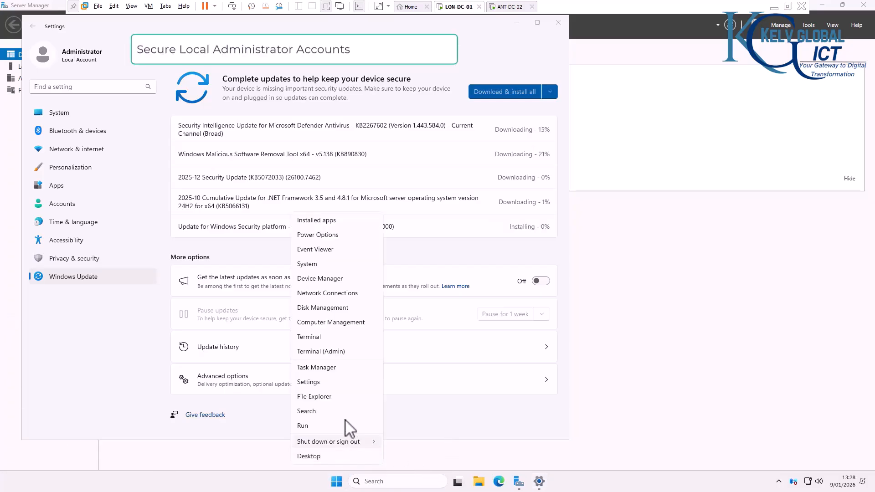
left_click(340, 323)
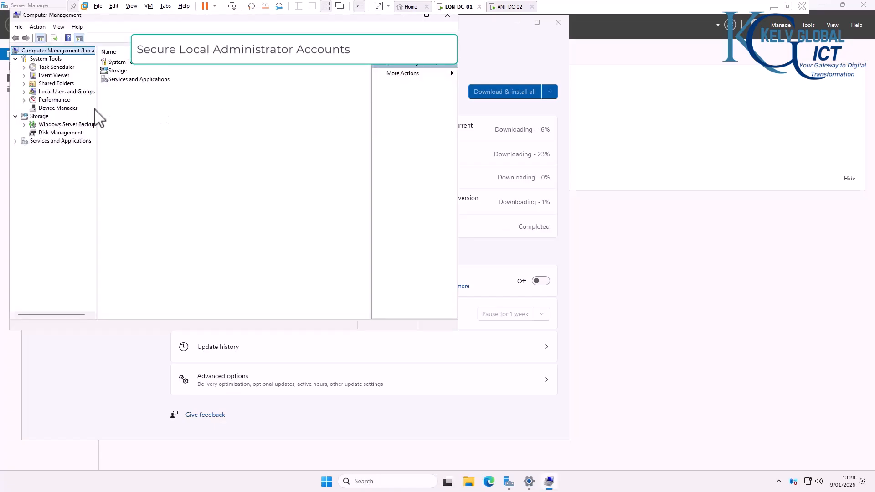
left_click(24, 92)
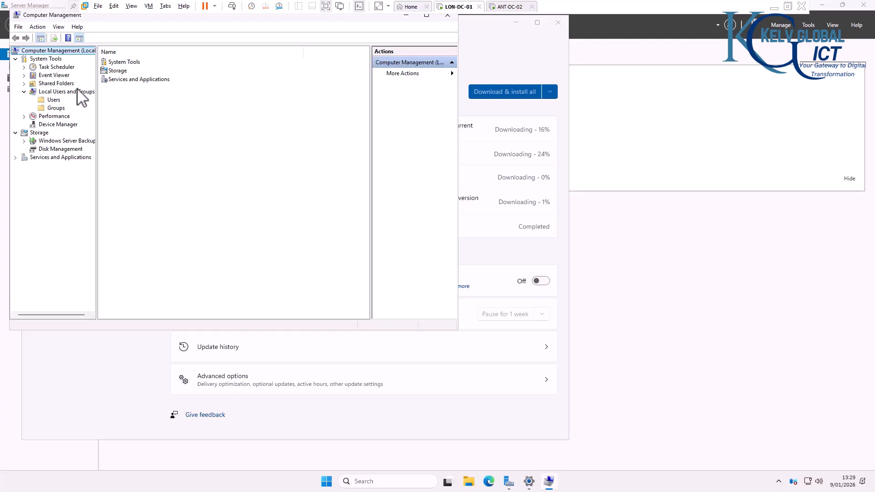
left_click(54, 101)
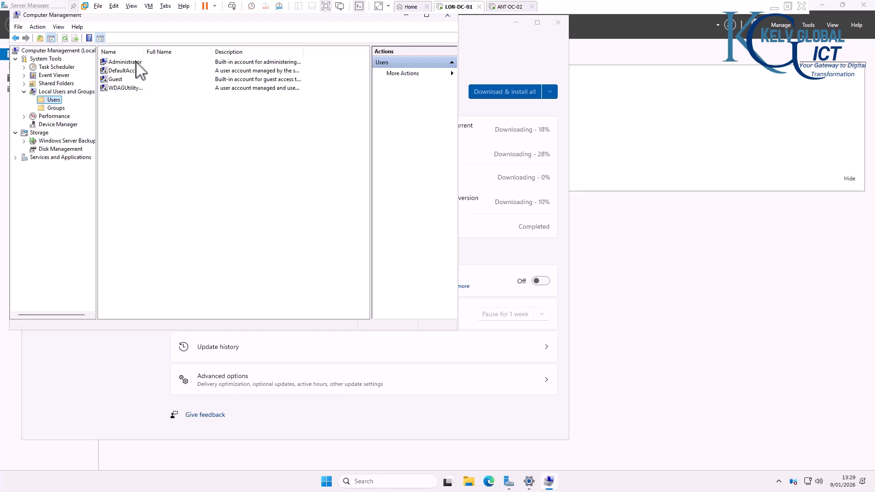
left_click_drag(144, 52, 172, 52)
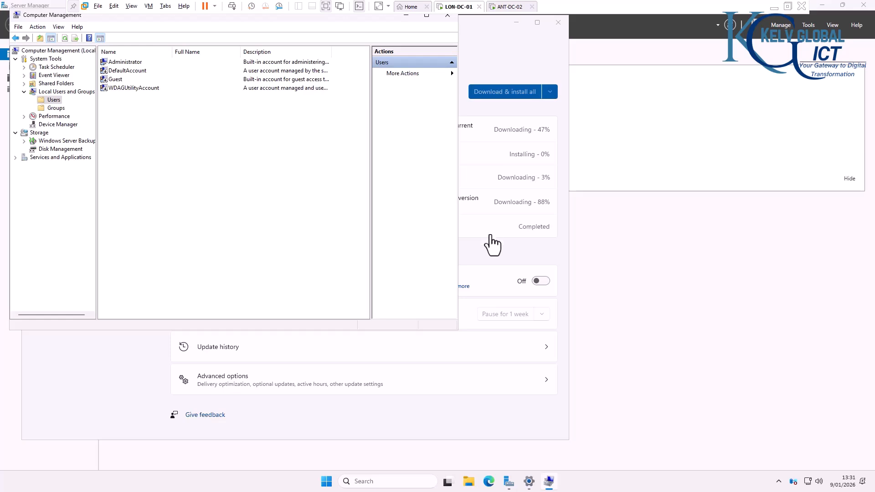
Step: Bring Windows Update forward, then switch to ANT-DC-02, where VMware Tools setup has completed
left_click(501, 61)
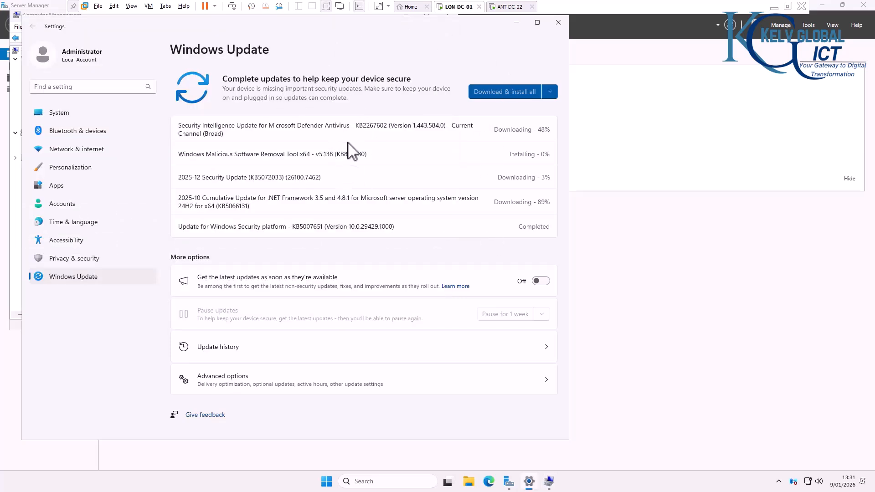
left_click(511, 7)
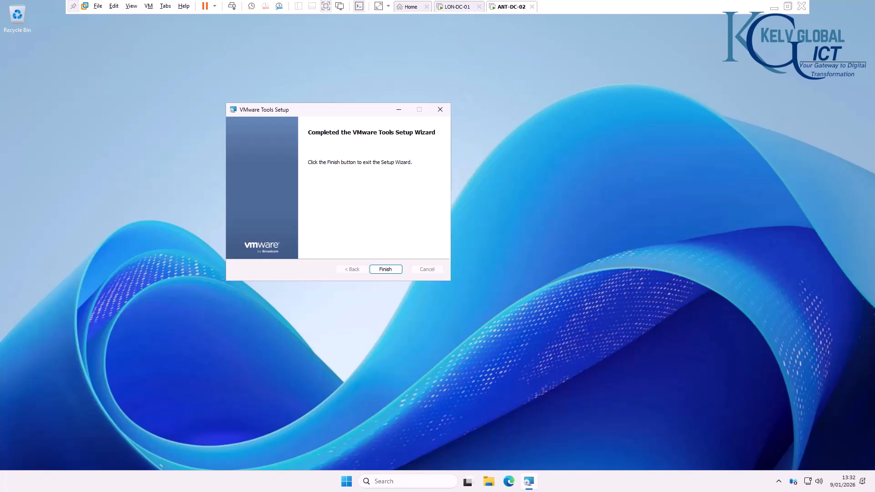
Step: Switch back to LON-DC-01 to view Server Manager's Local Server properties
left_click(457, 7)
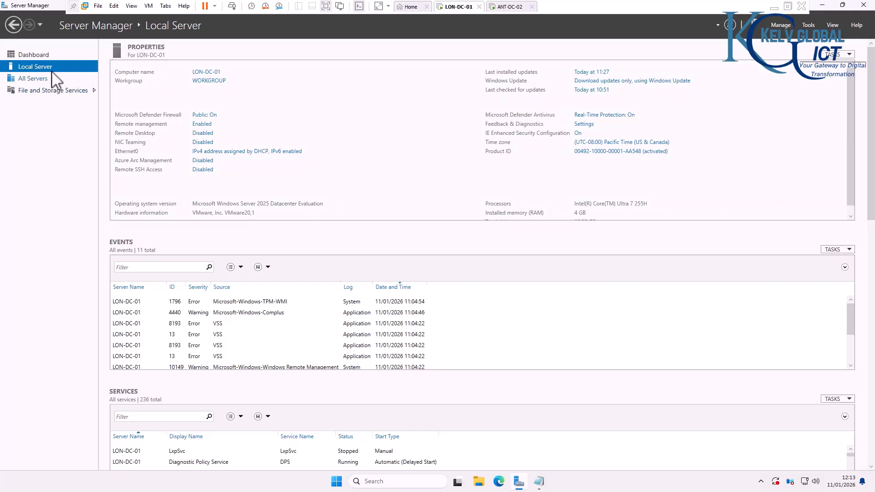
Step: Review LON-DC-01's Ethernet0 connection details, then bring up the 10.10.0.0/24 subnet notes
left_click(200, 151)
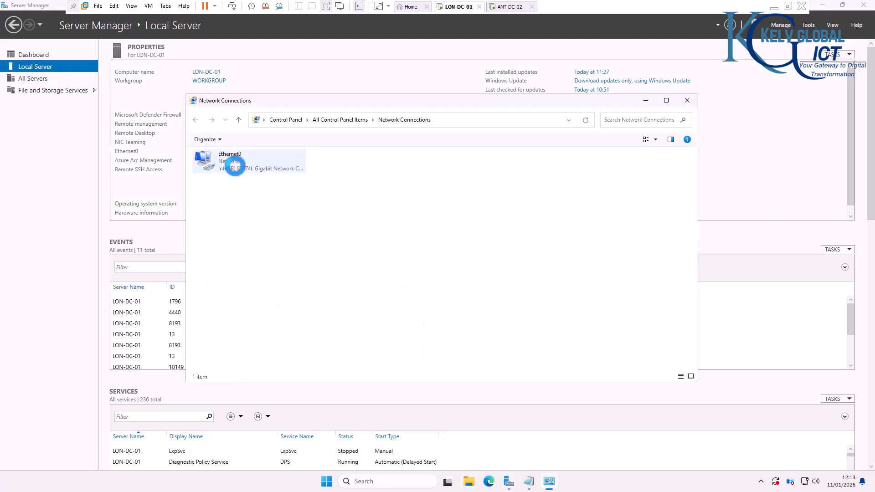
double_click(249, 171)
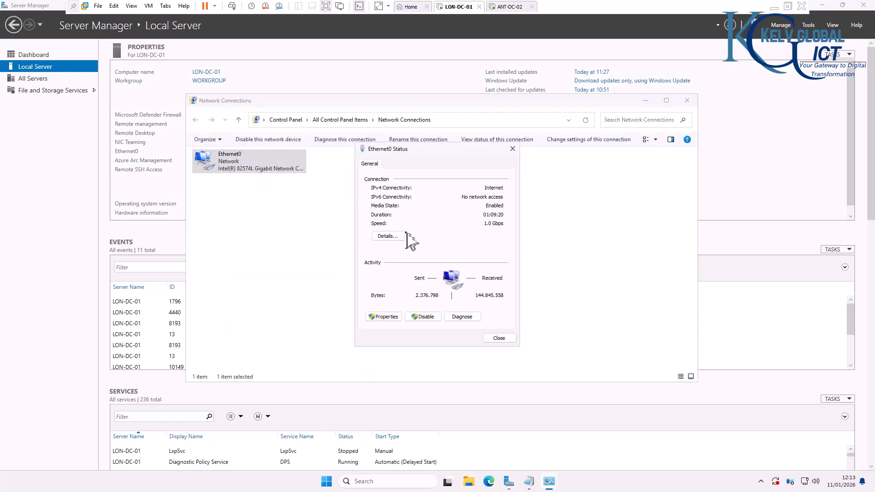
left_click(392, 238)
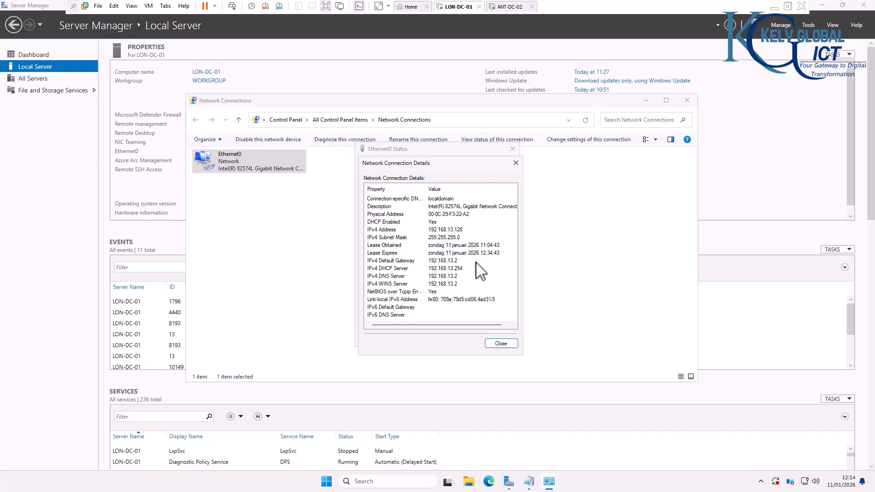
left_click(527, 482)
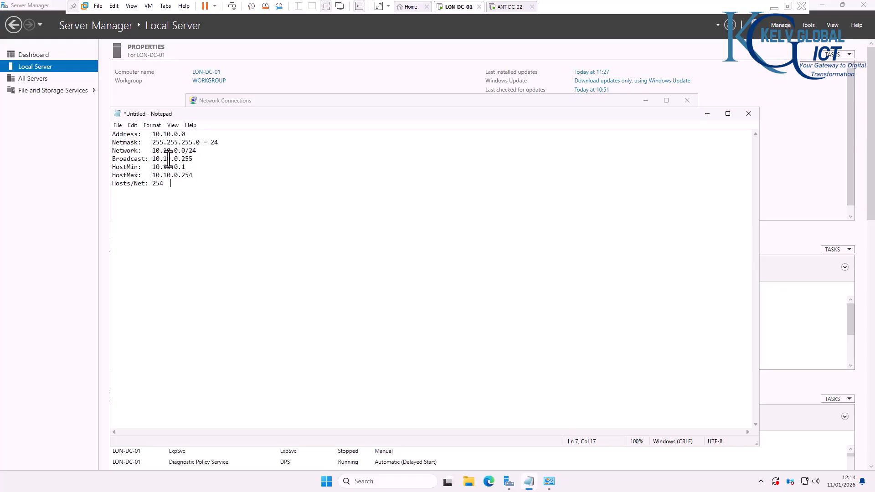
Step: Mark HostMin/HostMax, then add 10.10.0.10, 10.10.0.11 and 10.10.0.100 to the subnet notes
left_click_drag(190, 167, 152, 169)
left_click_drag(198, 178, 193, 177)
left_click(173, 193)
type("10.10.0.10")
key("Return")
type("10.")
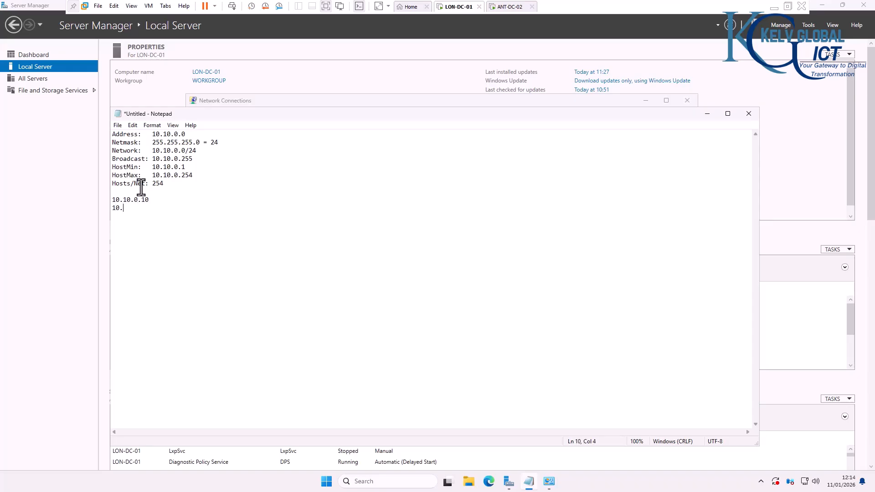
type("10.0.11   ")
type("10.10")
type(".0.100")
left_click_drag(154, 234, 105, 236)
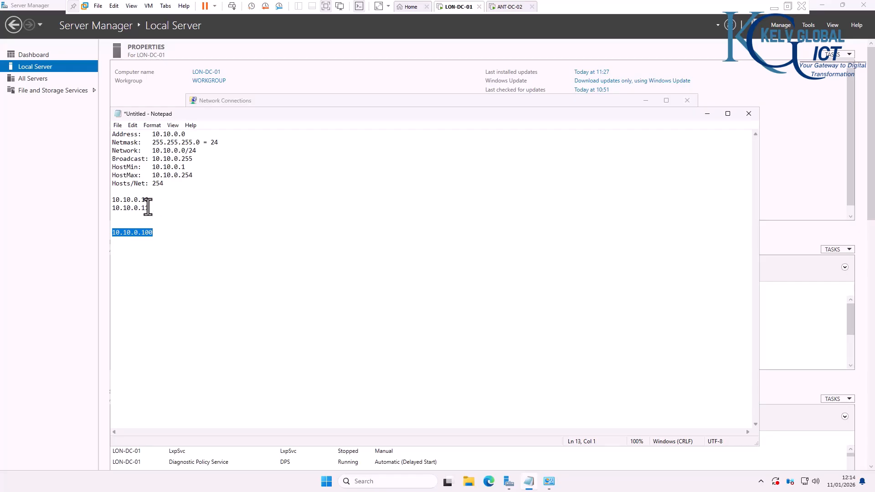
left_click_drag(150, 209, 109, 201)
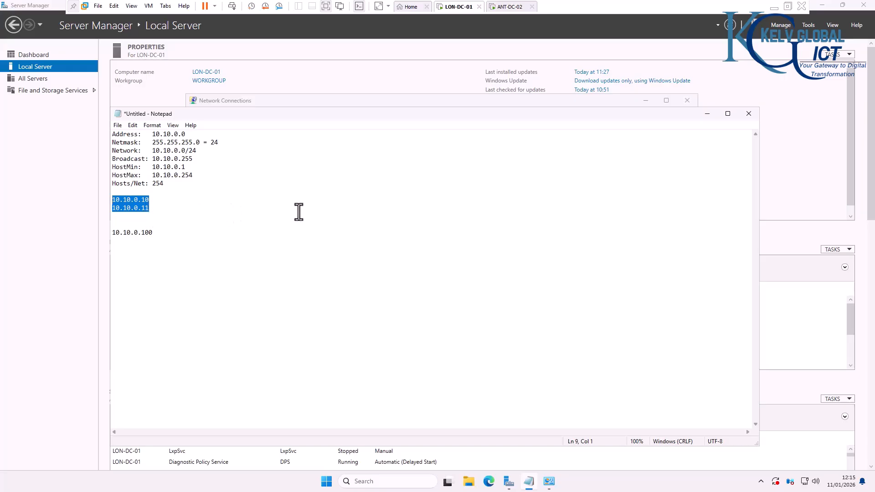
Step: Hide the notes and open the Ethernet0 adapter properties on LON-DC-01
left_click(403, 79)
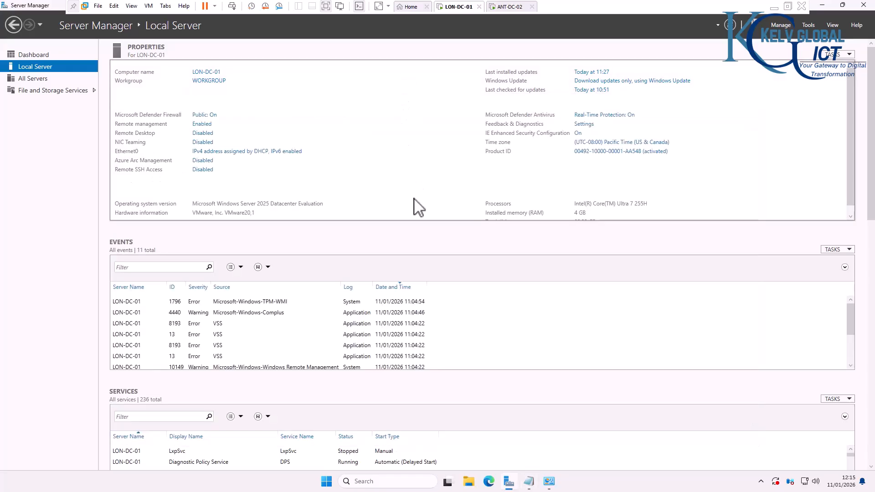
left_click(233, 152)
double_click(260, 174)
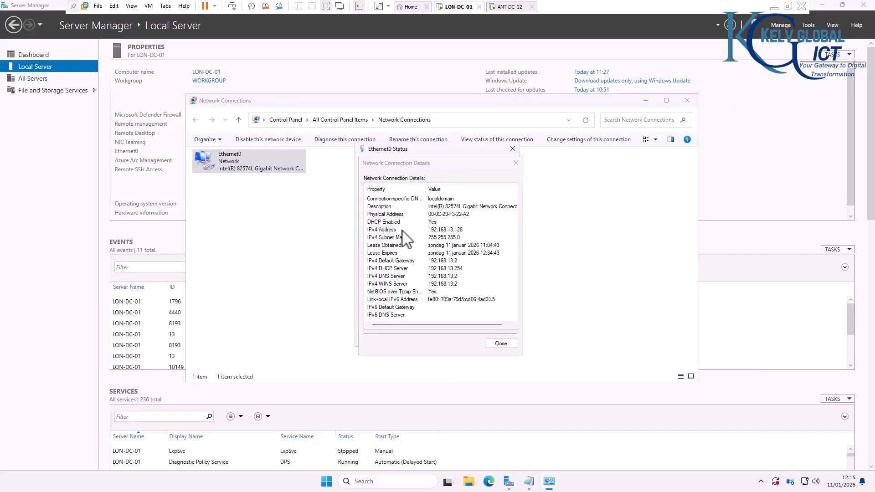
left_click(517, 164)
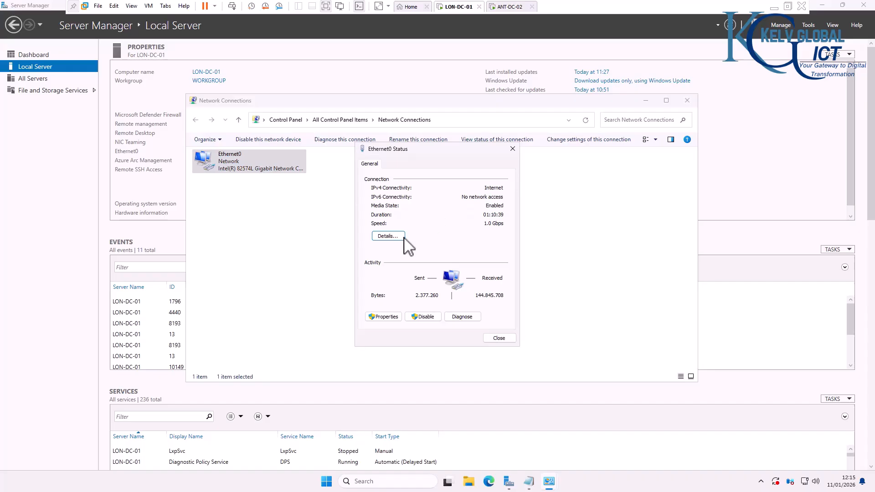
left_click(383, 317)
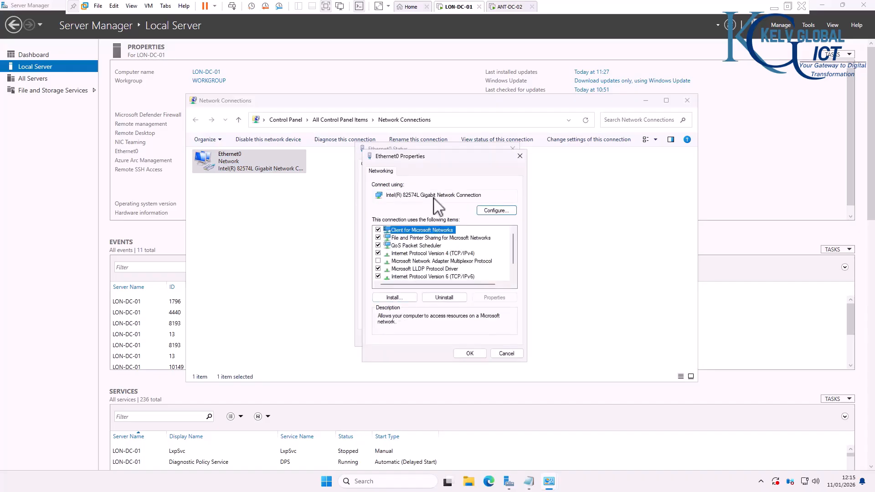
left_click_drag(439, 156, 404, 122)
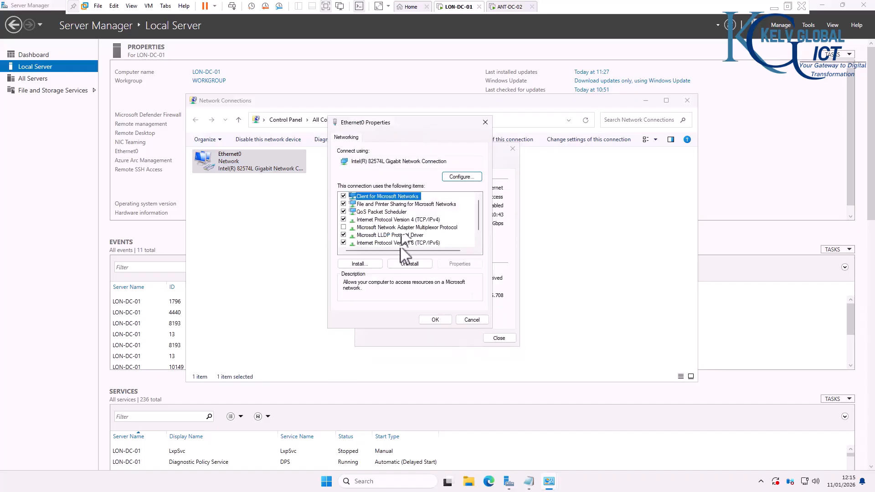
Step: Set Internet Protocol Version 4 to use a manually specified IP address
left_click(417, 220)
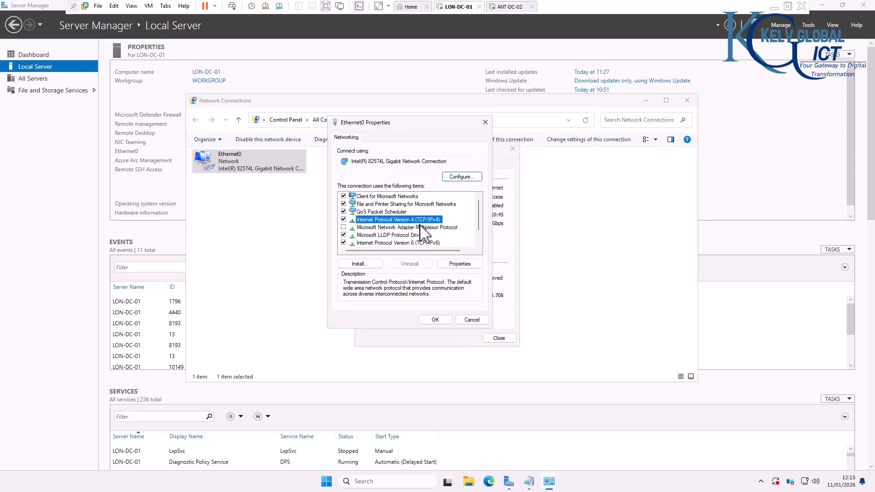
left_click(454, 265)
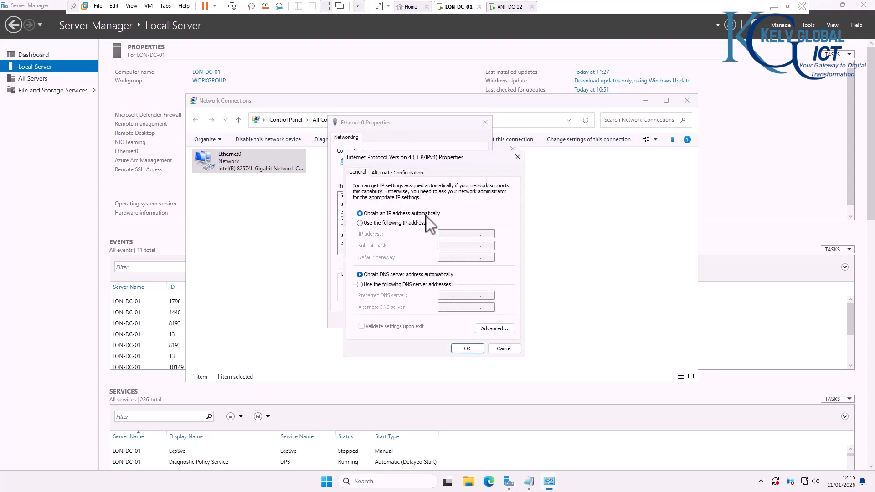
left_click(392, 222)
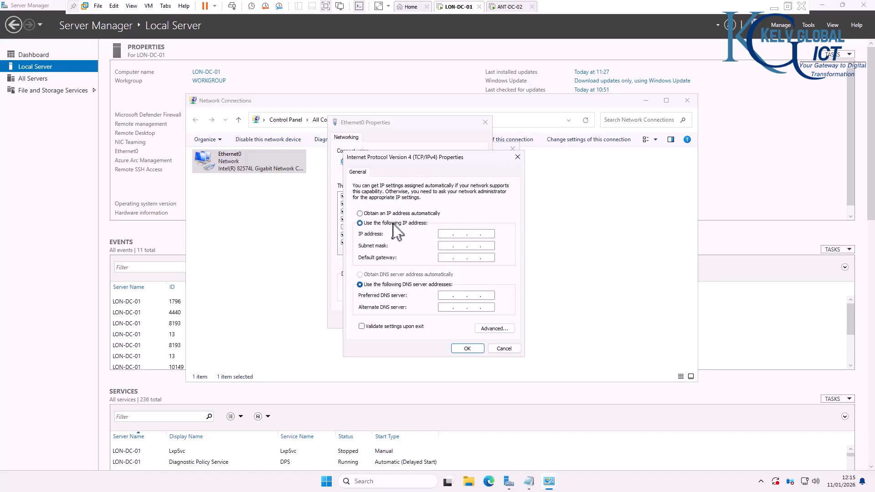
left_click(443, 234)
Step: Enter IP 10.10.0.10, mask 255.255.255.0, gateway and DNS 192.168.13.2, fixing the invalid octet
left_click(454, 246)
left_click(444, 258)
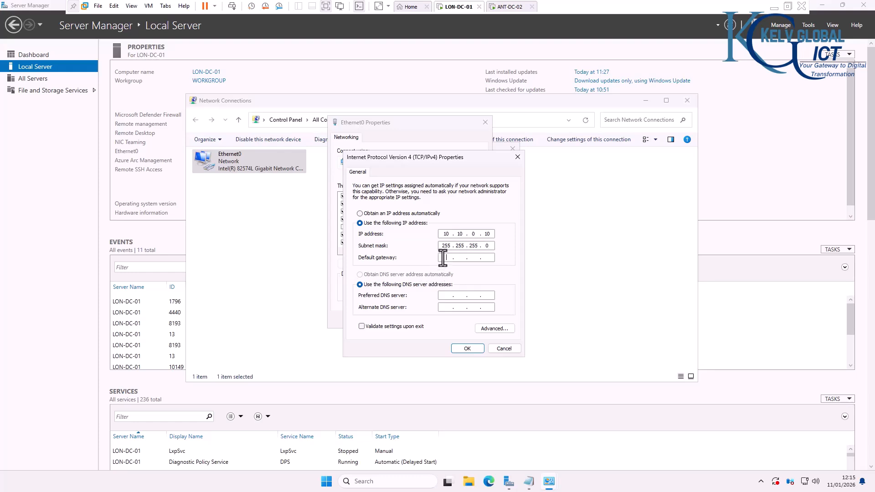
left_click(529, 482)
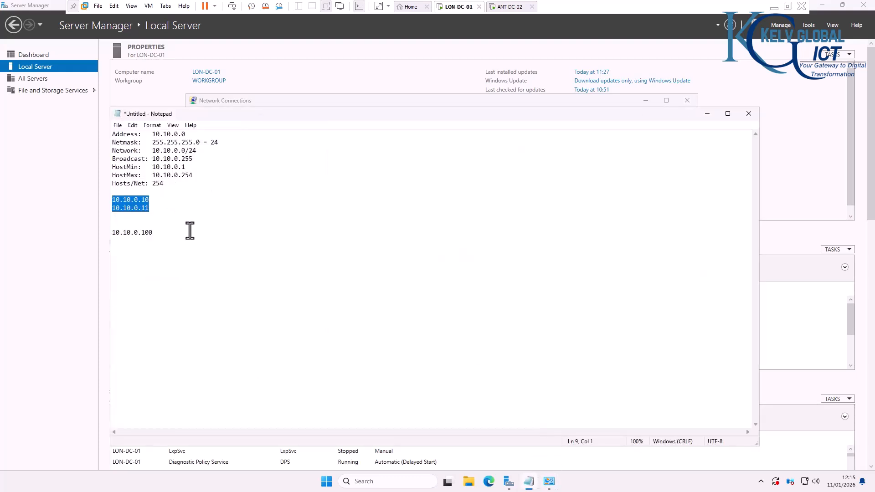
left_click(706, 114)
left_click(449, 258)
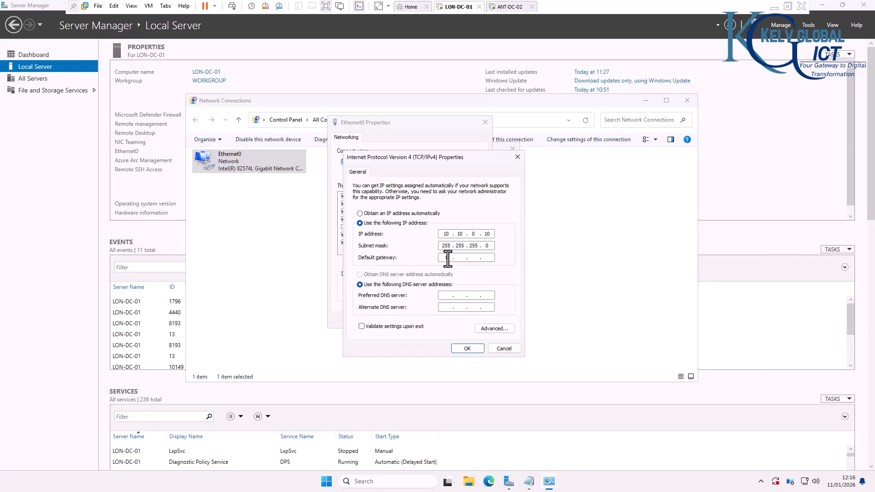
type("192316")
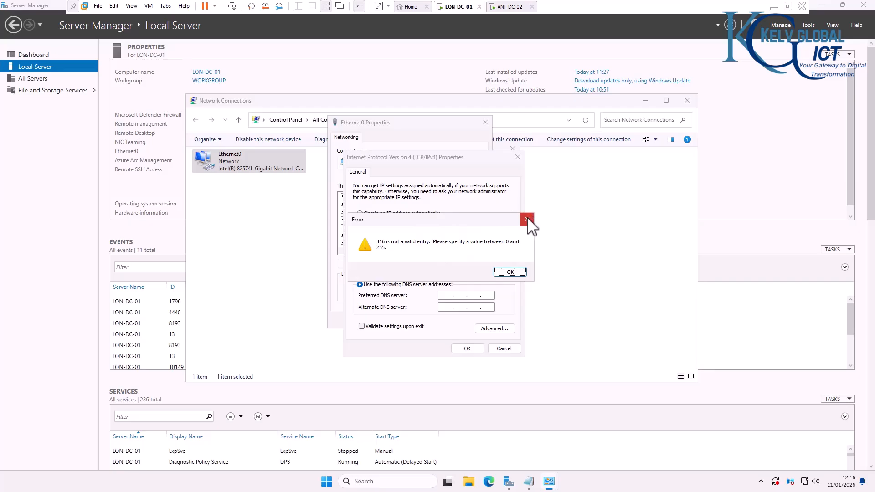
left_click(528, 219)
left_click_drag(463, 258, 455, 257)
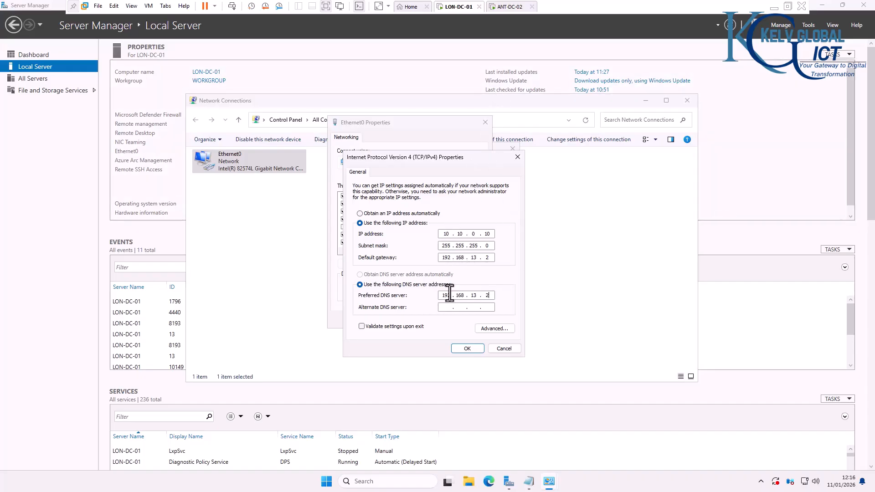
key("Return")
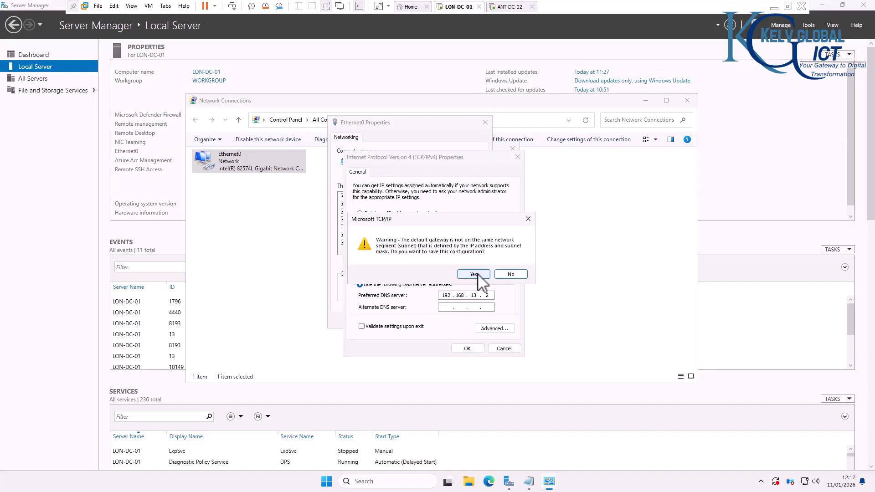
Step: Accept the subnet-mismatch warning and close the Ethernet0 properties and status dialogs
left_click(475, 275)
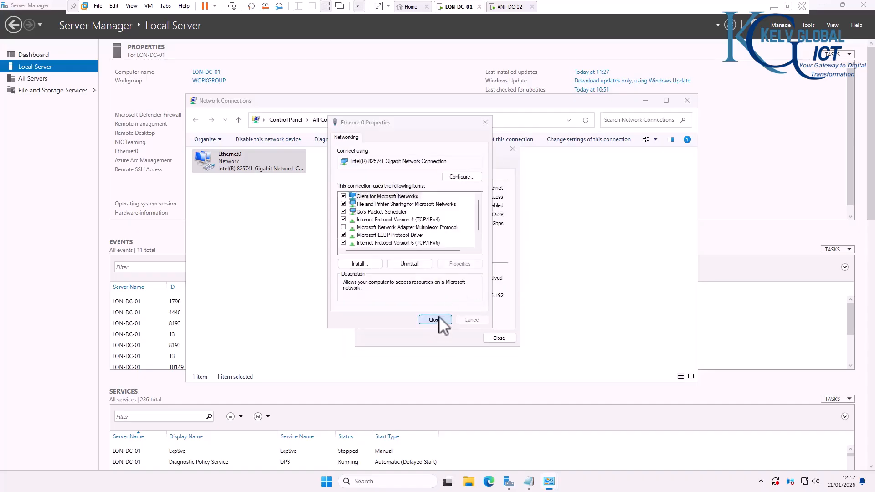
left_click(435, 320)
left_click(499, 338)
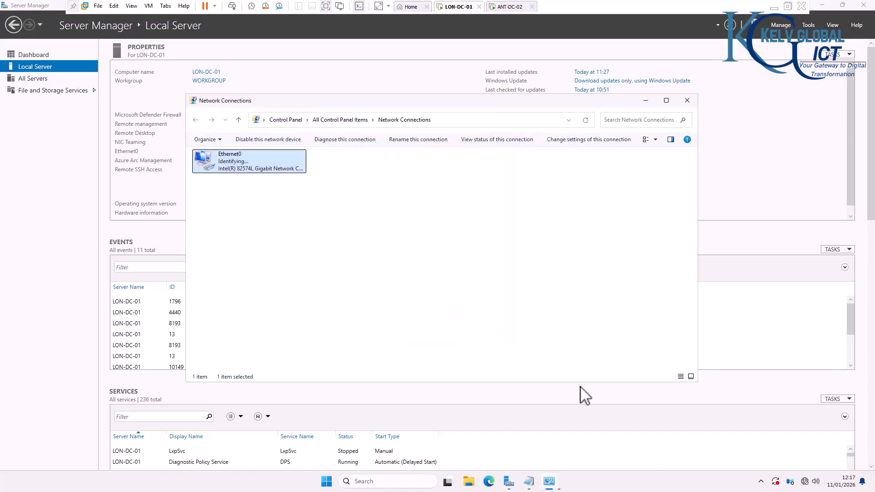
Step: Verify in Ethernet0's details that 10.10.0.10 is static with DHCP disabled
mouse_move(806, 484)
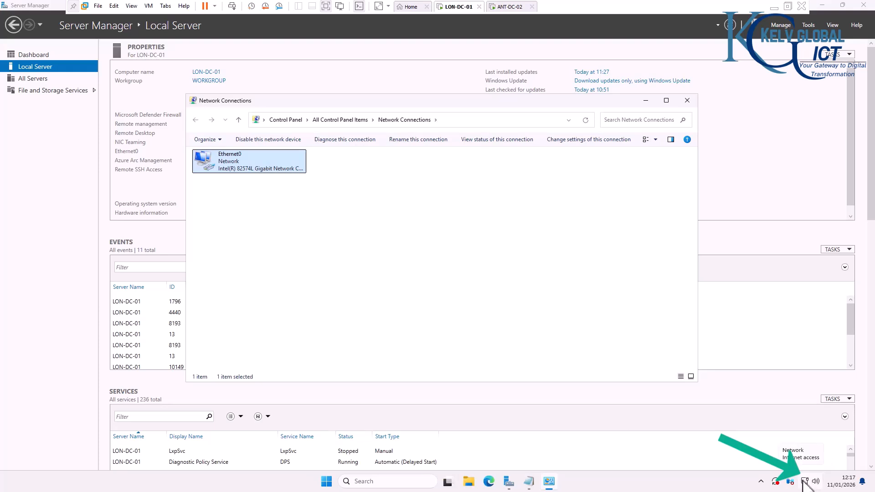
double_click(250, 176)
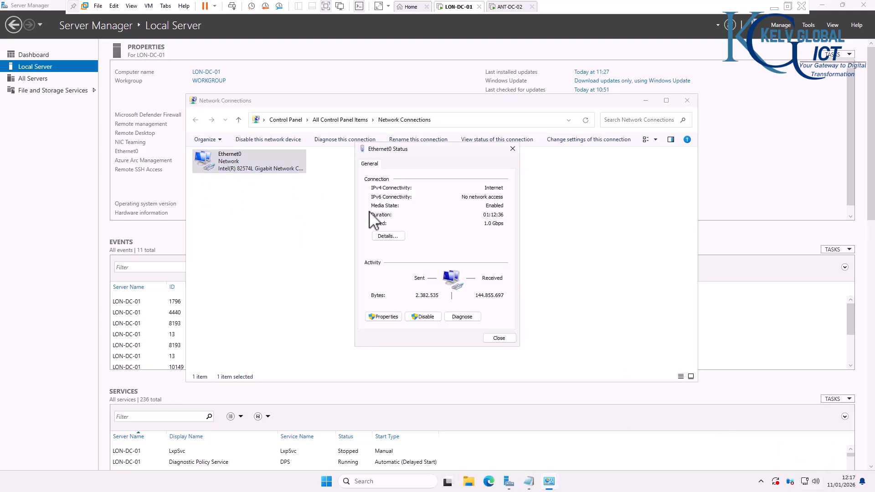
left_click(387, 237)
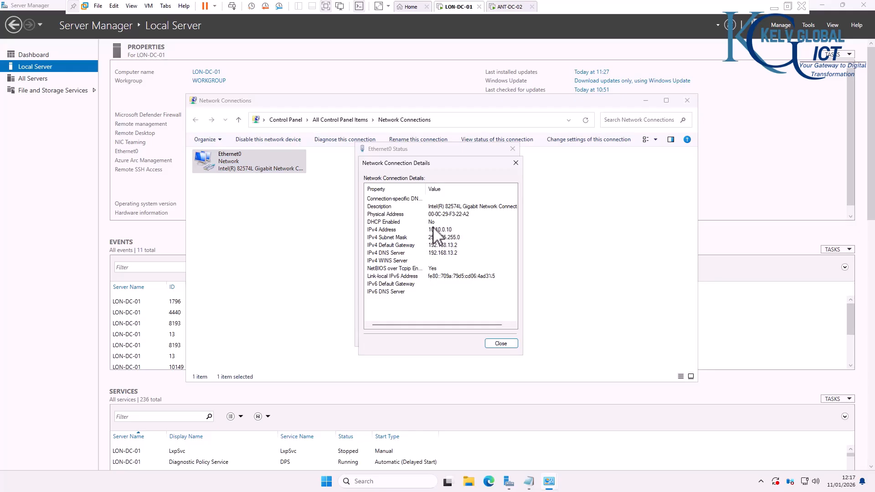
left_click(511, 162)
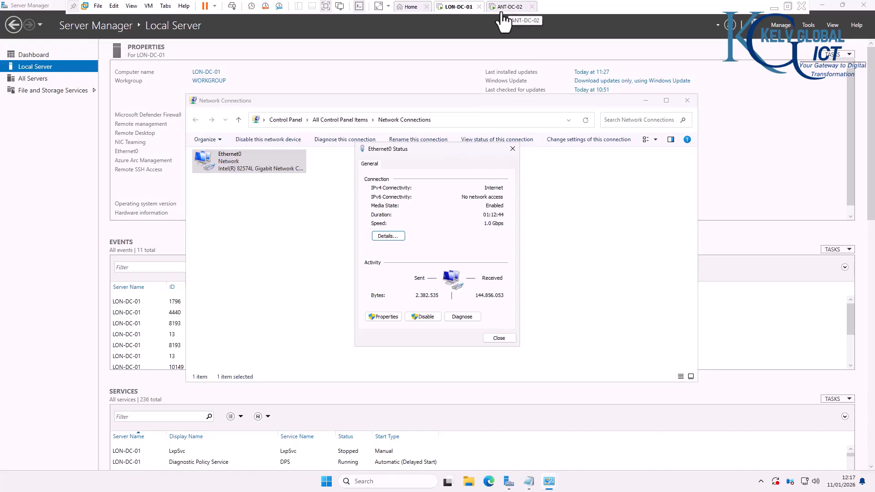
Step: Check ANT-DC-02's 10.10.0.11 gateway and DNS 192.168.13.2 settings, then return to LON-DC-01
left_click(505, 7)
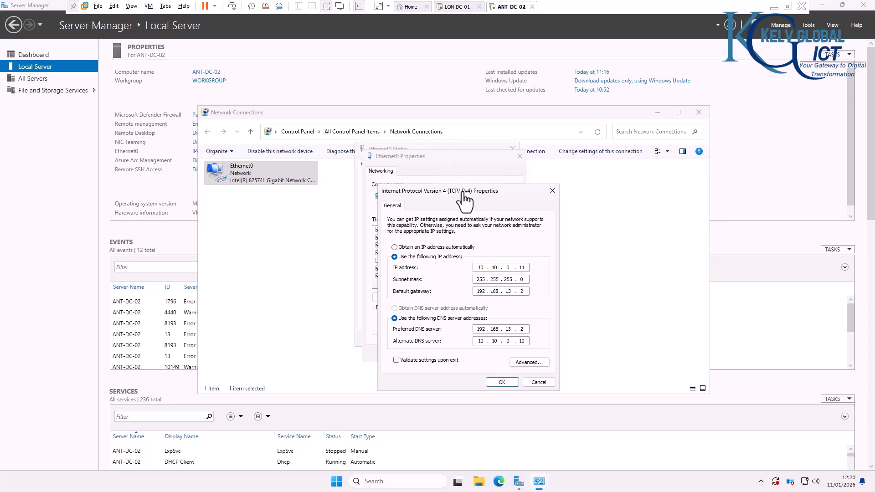
left_click_drag(463, 192, 446, 160)
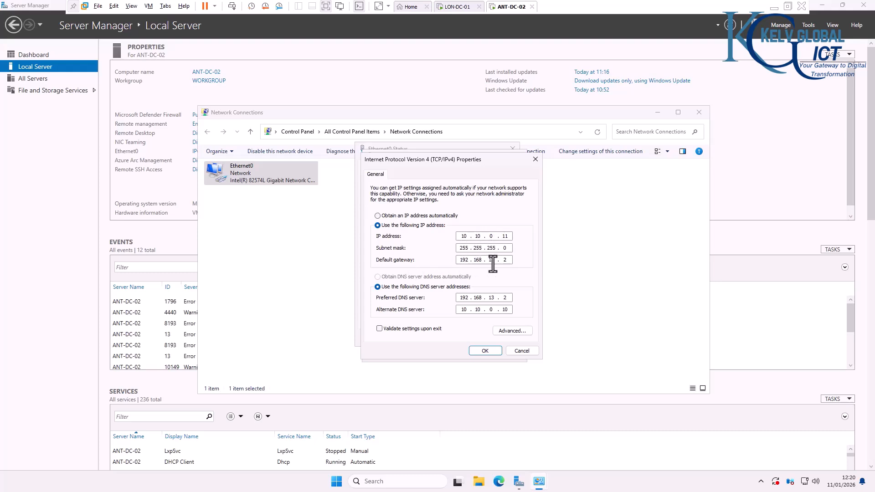
double_click(506, 260)
double_click(505, 298)
left_click(452, 10)
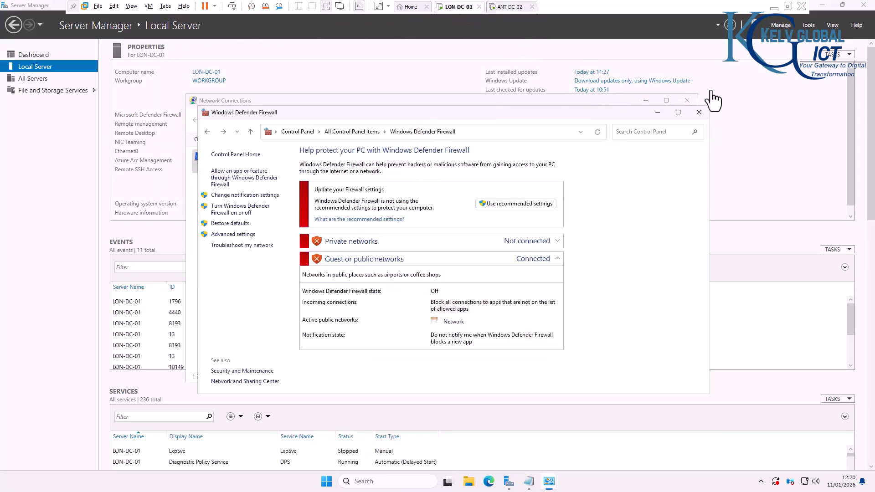
Step: Close the Firewall window and launch Command Prompt as administrator via 'cmd' search
left_click(699, 112)
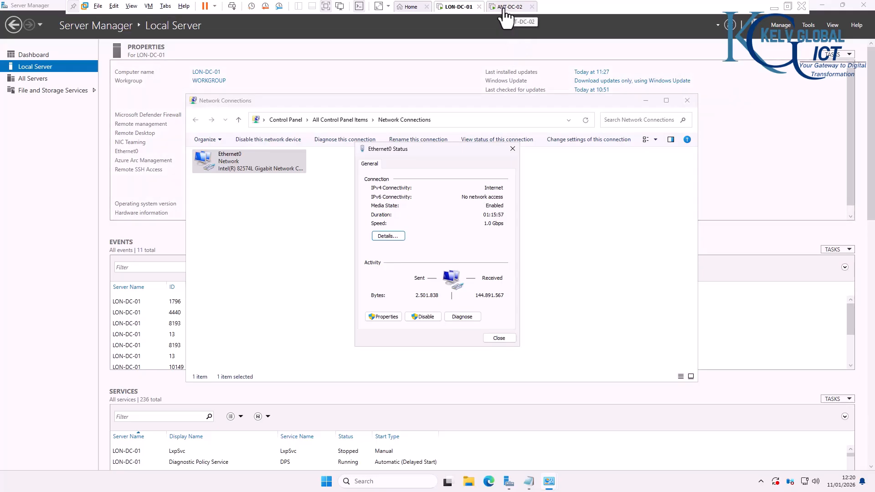
left_click(367, 480)
type("cmd")
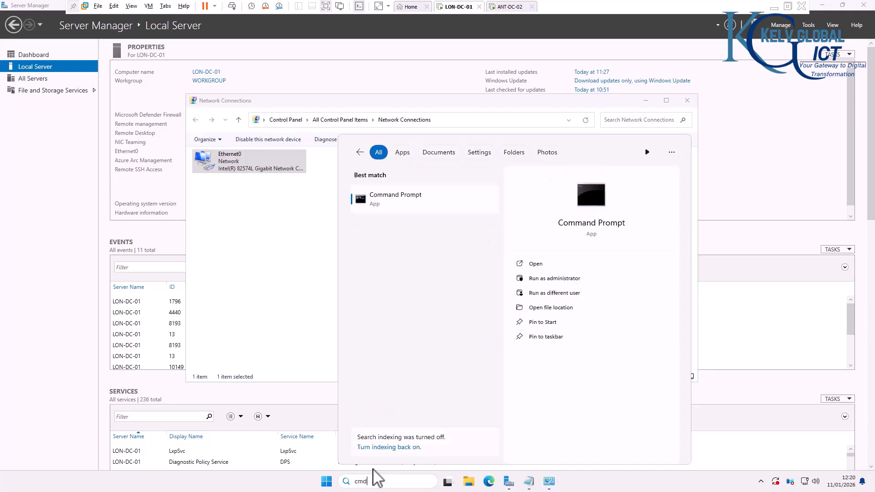
key("ctrl+shift+Return")
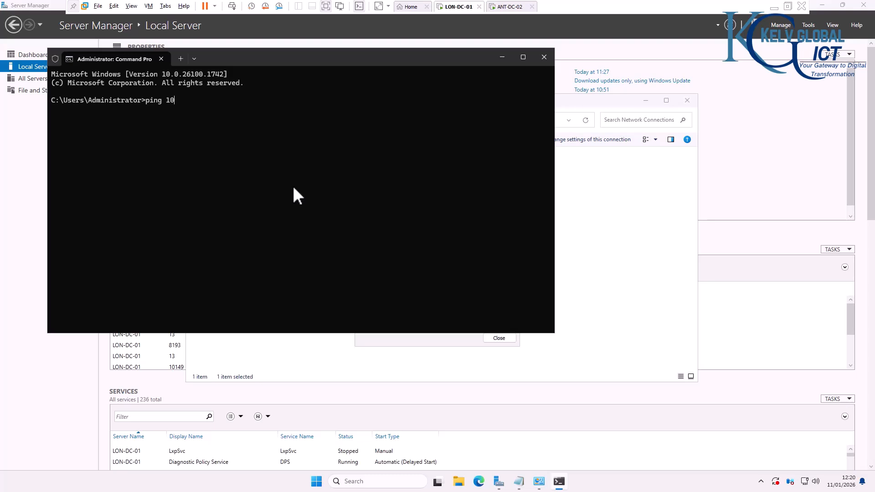
Step: Ping 10.10.0.10 and run ipconfig to show the address settings
type("ping 10.10.0.10")
key("Return")
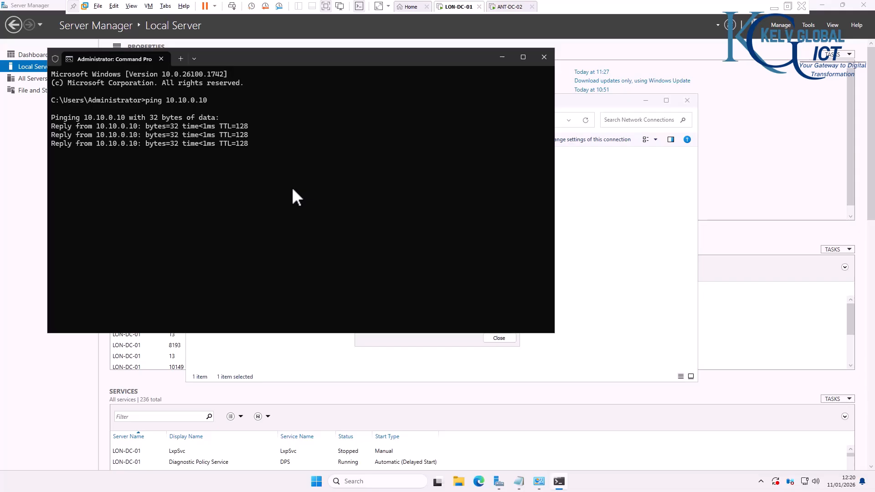
type("ipconfig")
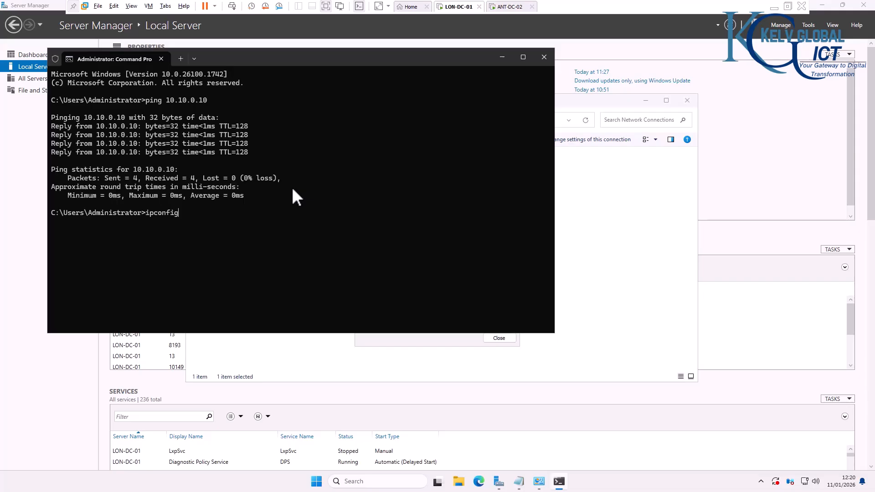
key("Return")
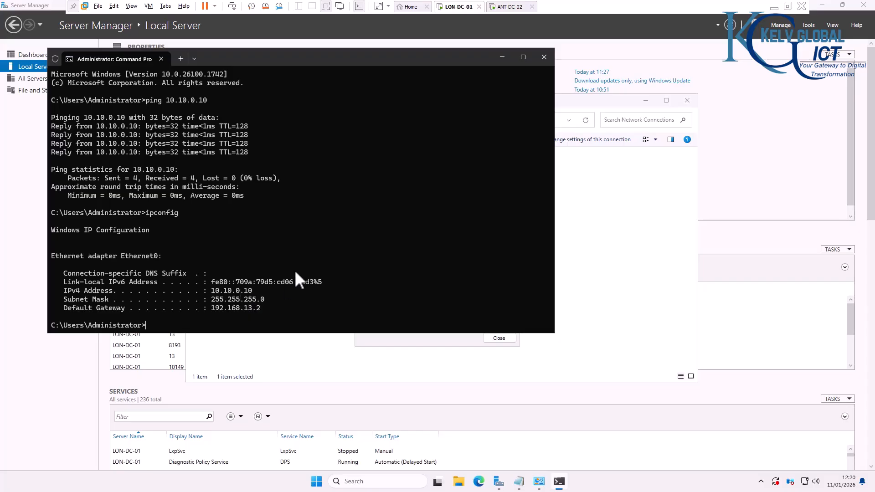
Step: Ping 10.10.0.11 successfully, then switch to ANT-DC-02
key("Up")
key("Up")
key("BackSpace")
type("1")
key("Return")
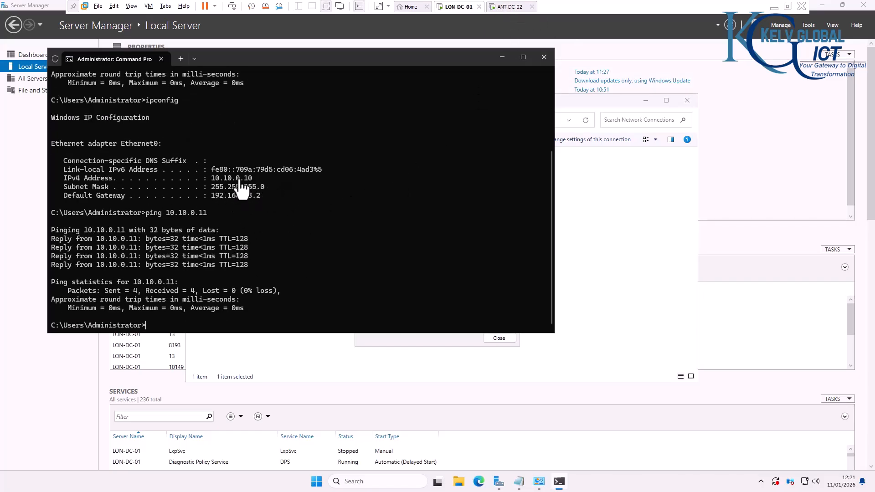
left_click(506, 8)
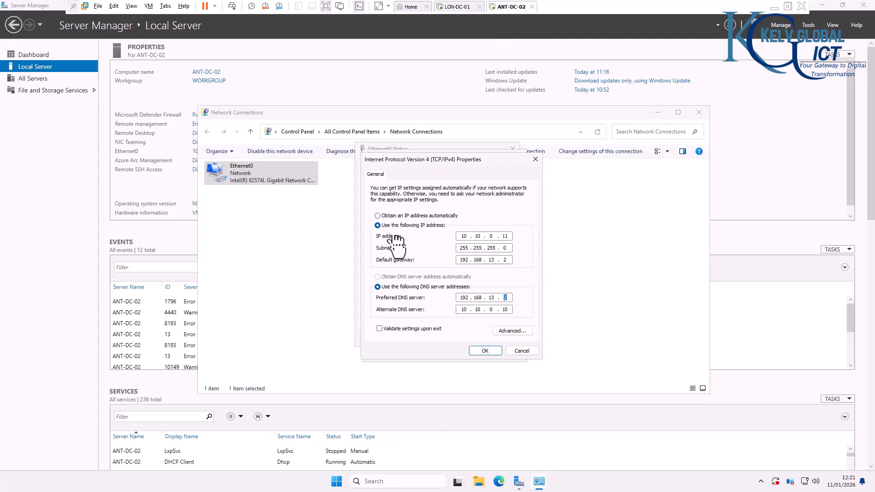
Step: Discard the adapter dialogs, ping 10.10.0.10 from Command Prompt on ANT-DC-02, then switch to LON-DC-01
left_click(522, 352)
left_click(513, 355)
left_click(418, 479)
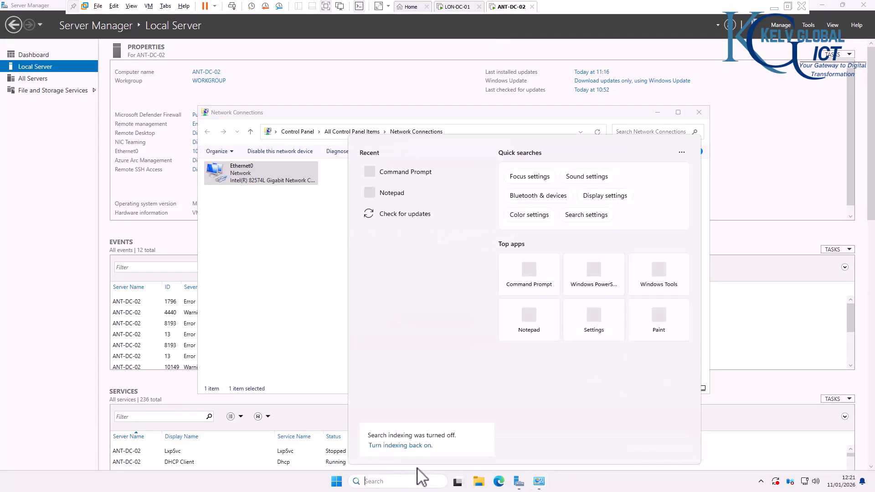
type("cmd")
left_click(412, 211)
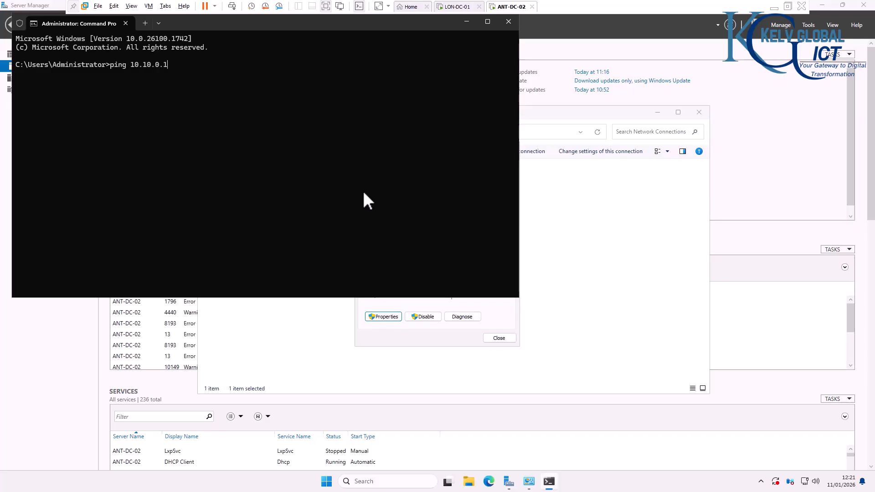
key("Return")
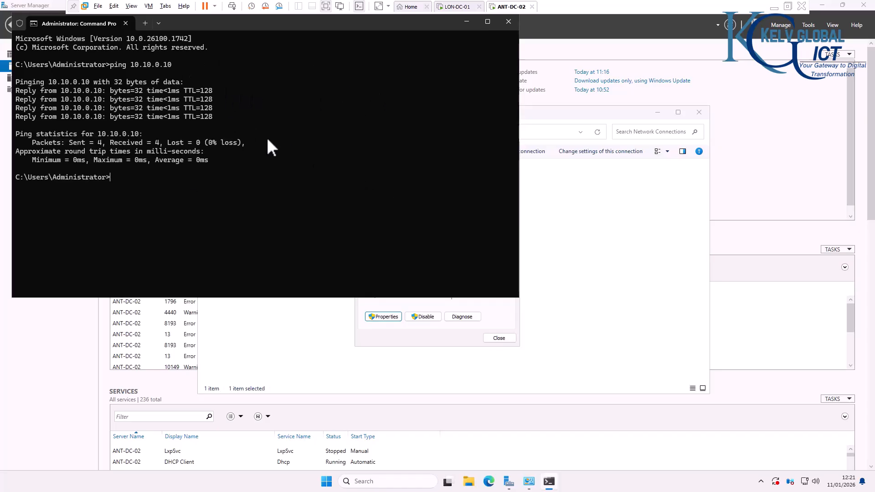
left_click(454, 11)
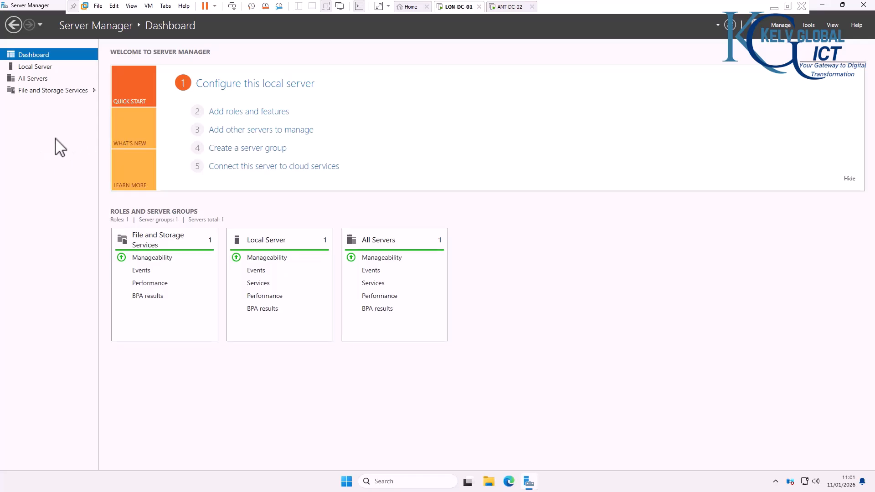
Step: Show Server Manager's Local Server page, listing computer name WIN-CAR2HM5MPB3
left_click(36, 68)
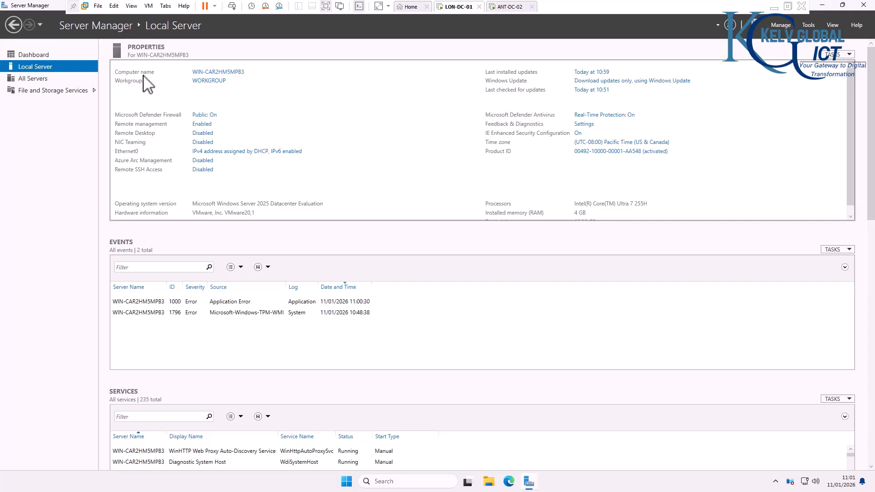
Step: Change the computer name to LON-DC-01 in System Properties and restart now
left_click(221, 75)
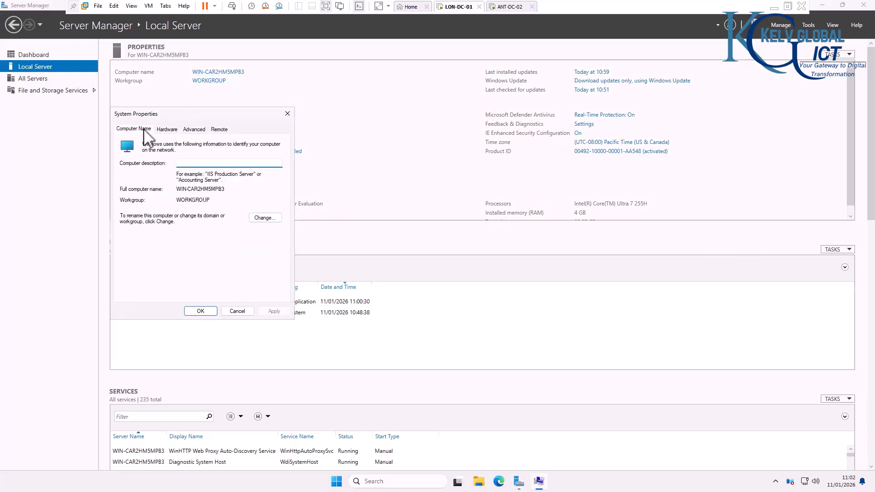
left_click(266, 219)
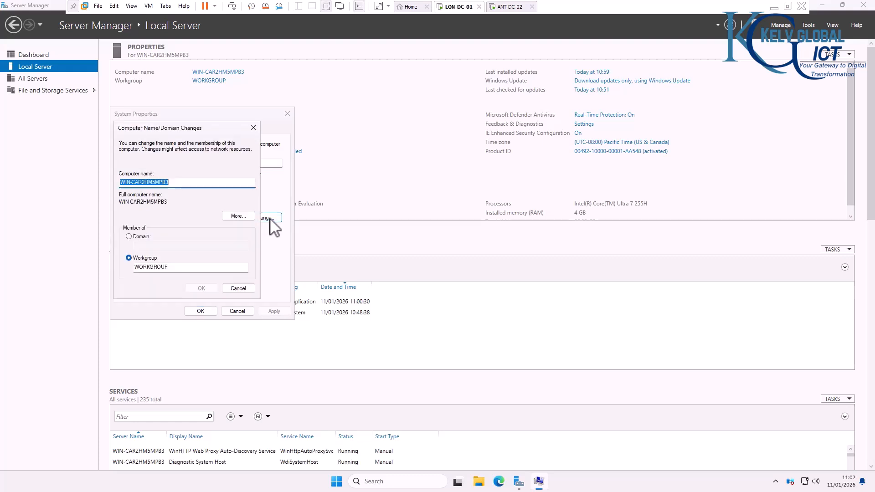
left_click_drag(173, 182, 119, 181)
type("LON")
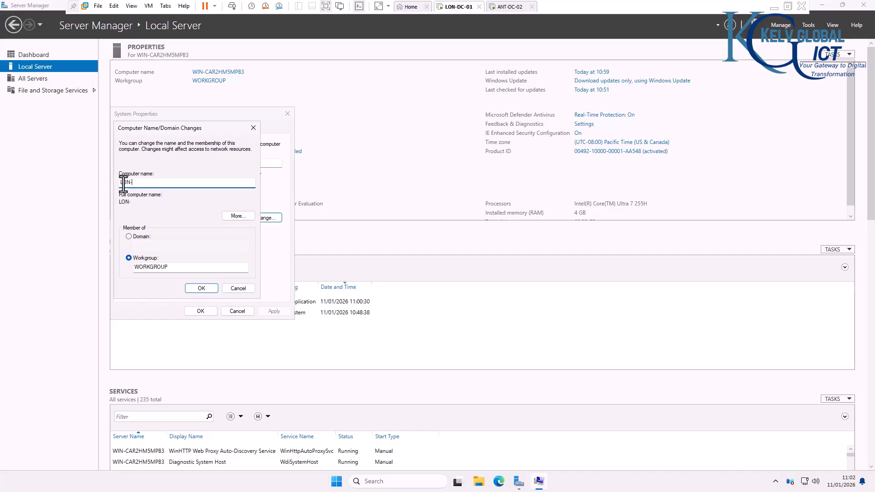
type("-DC-01")
left_click(199, 290)
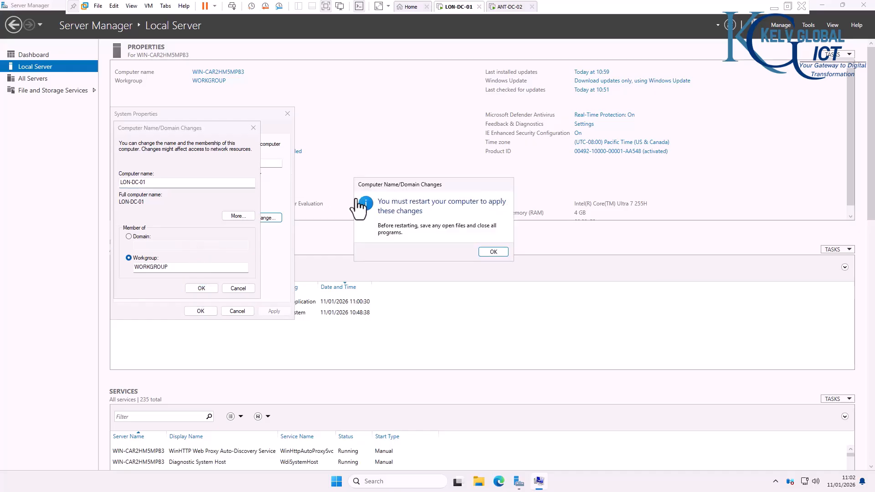
left_click(493, 251)
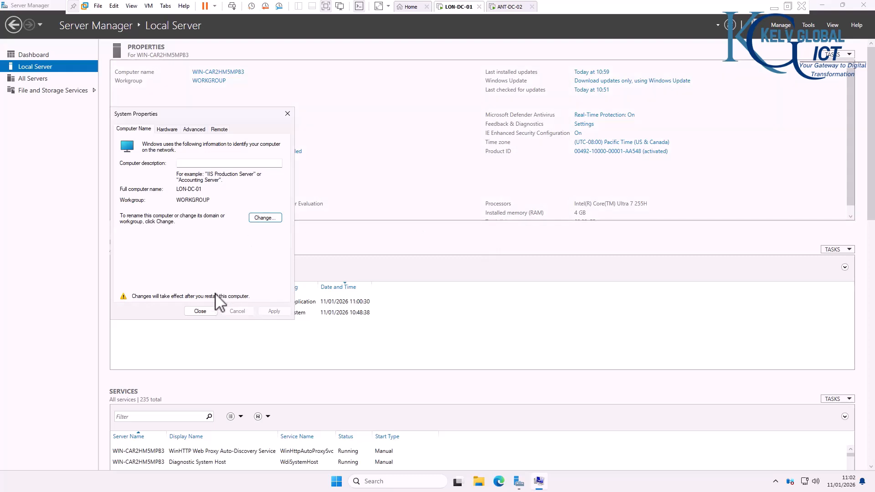
left_click(207, 312)
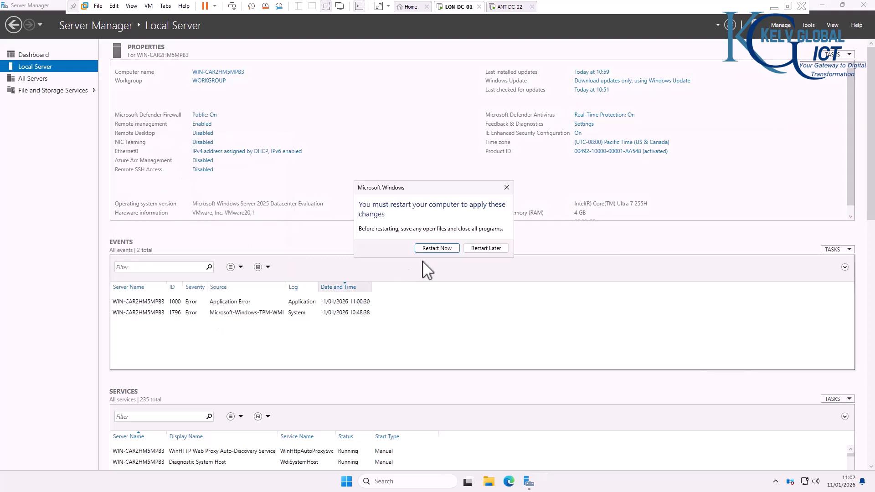
left_click(448, 250)
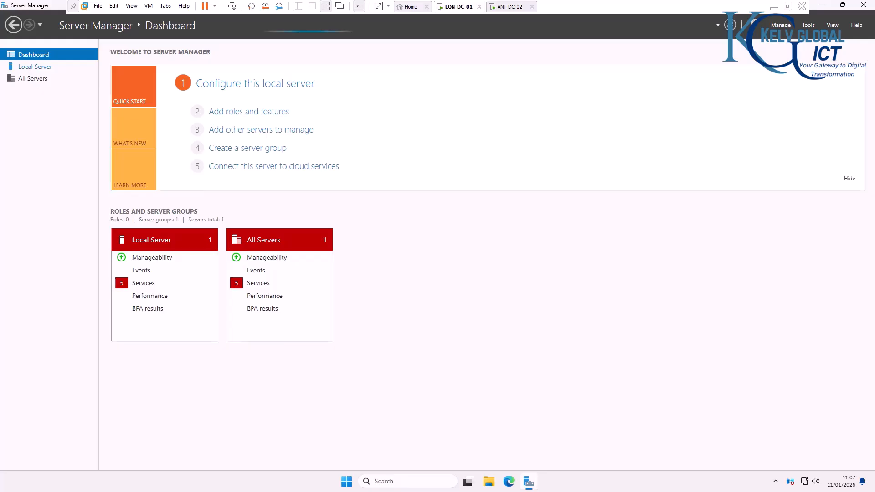
Step: After the reboot, show LON-DC-01's Local Server properties in Server Manager
left_click(36, 66)
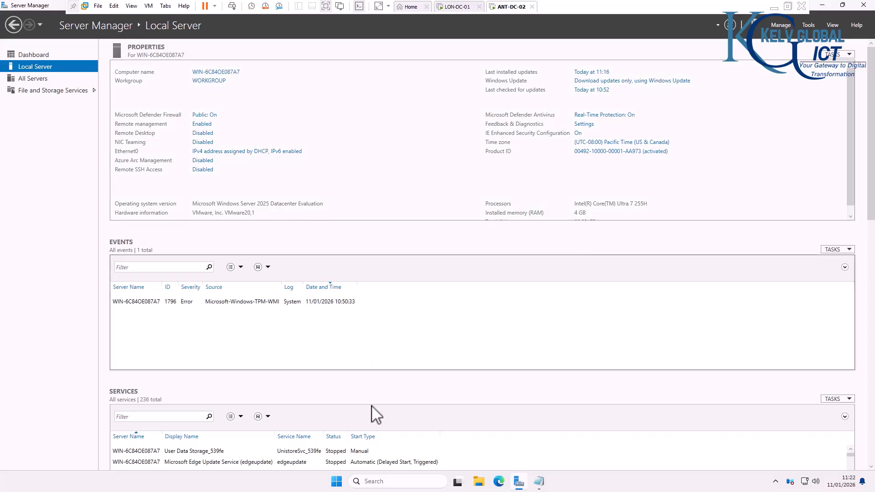
Step: Launch PowerShell ISE as administrator with the script Rename-Computer -NewName "ANT-DC-02" -Restart
left_click(374, 482)
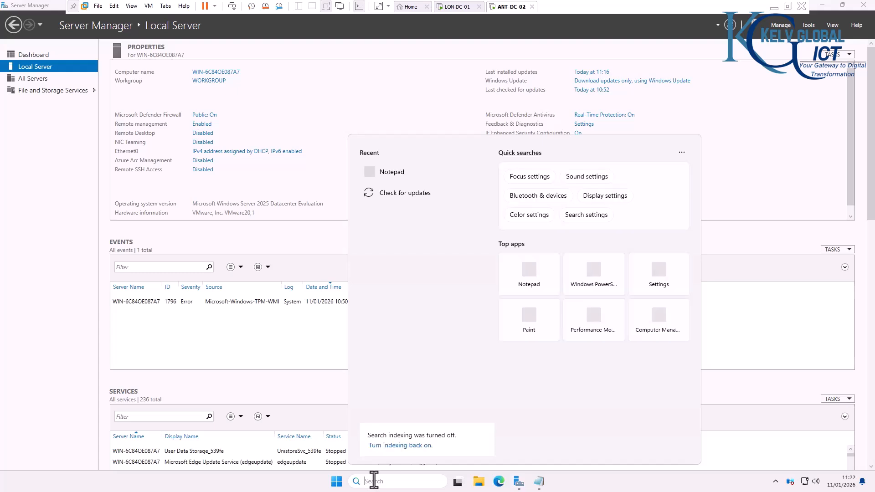
type("power")
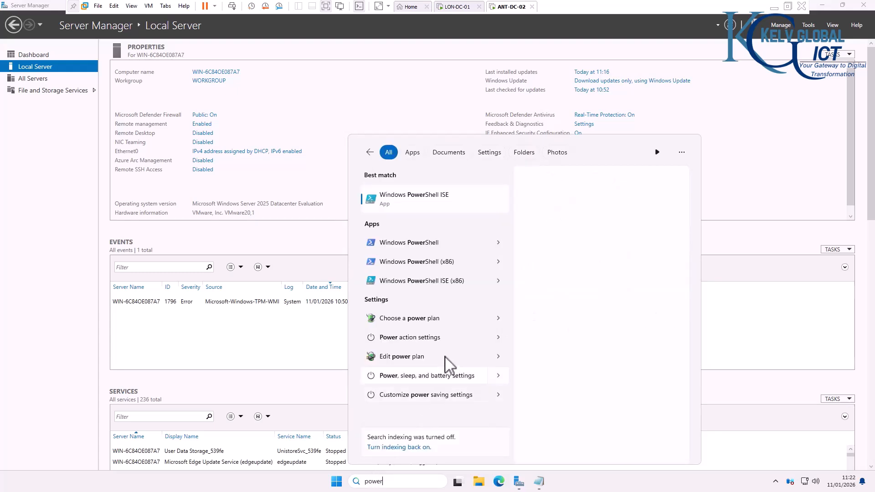
right_click(431, 197)
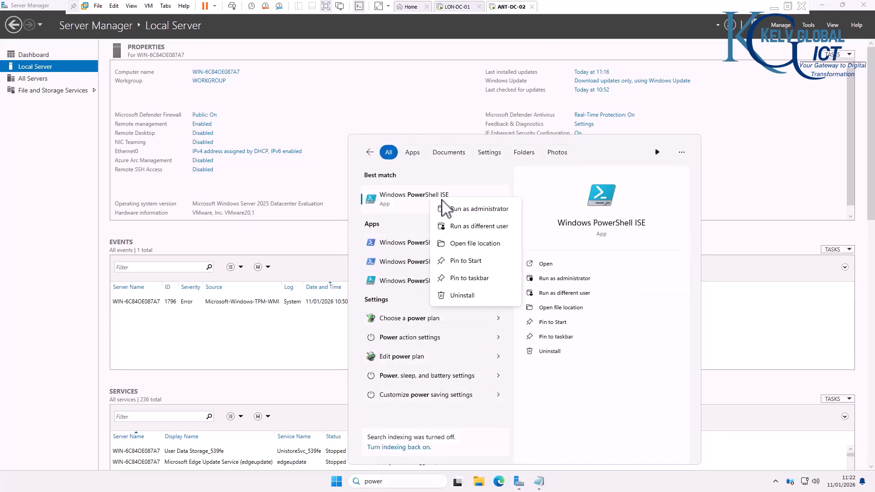
left_click(461, 210)
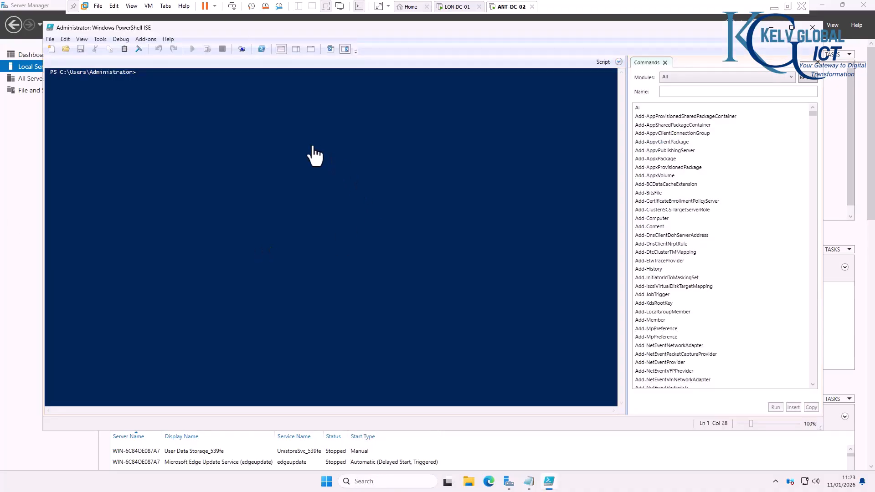
left_click(293, 51)
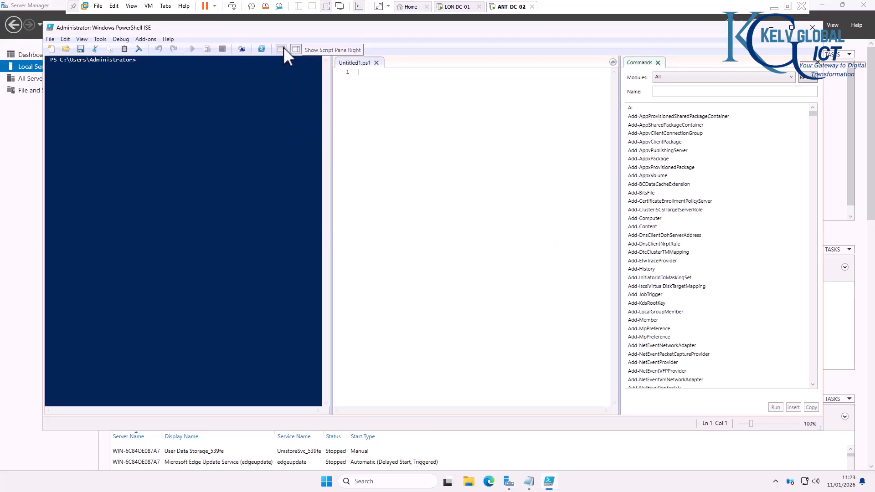
left_click(283, 50)
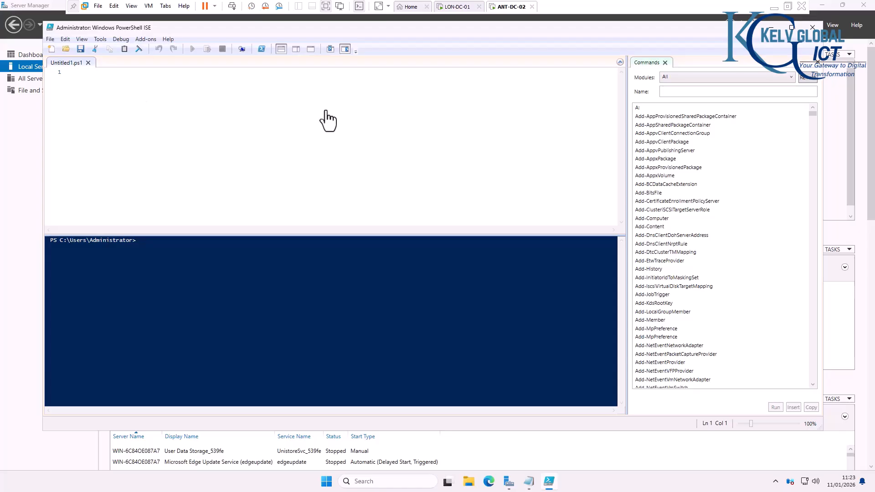
type("Rename-Computer -NewName \"NYC-DC-01\" -Restart")
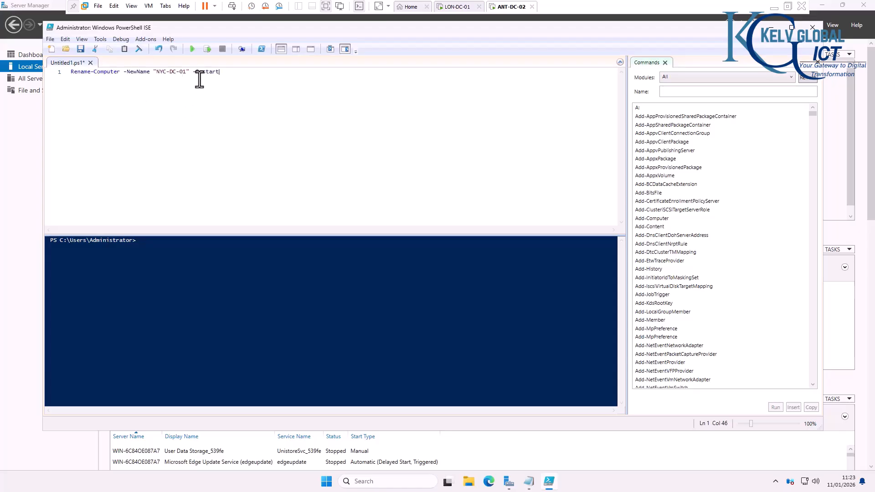
double_click(163, 72)
type("ANT")
Step: Open Command Prompt as administrator
left_click(361, 482)
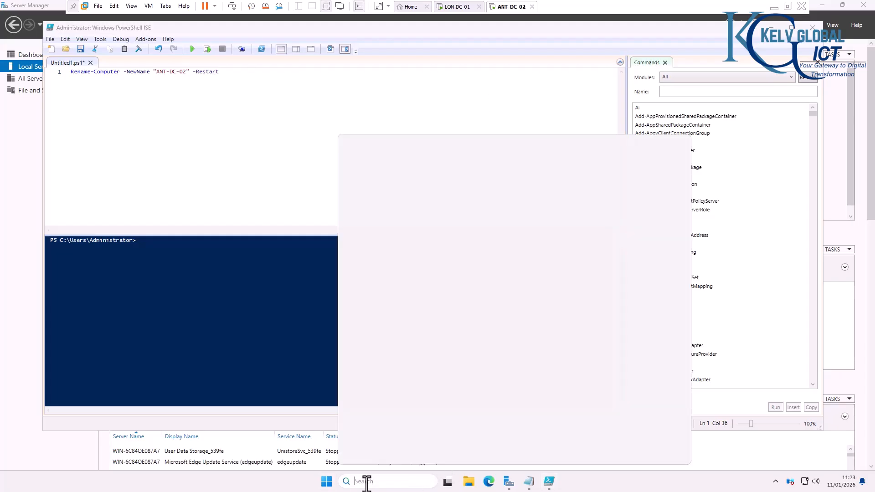
type("cmd")
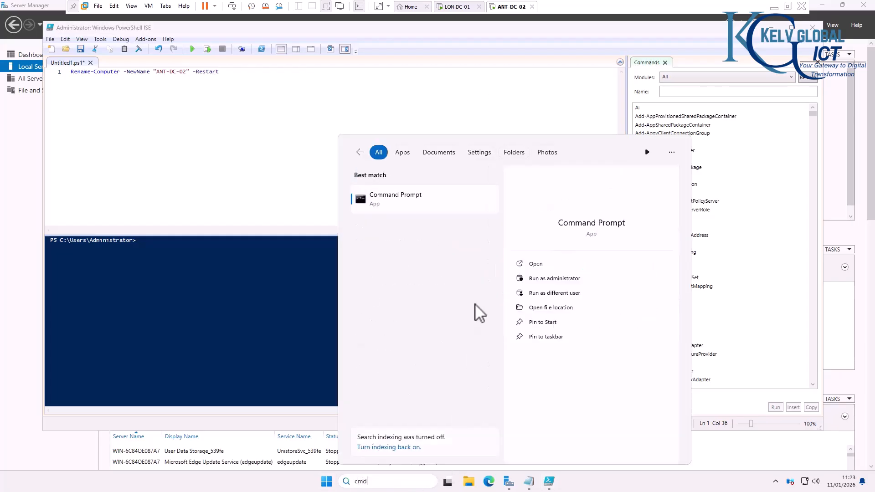
left_click(551, 279)
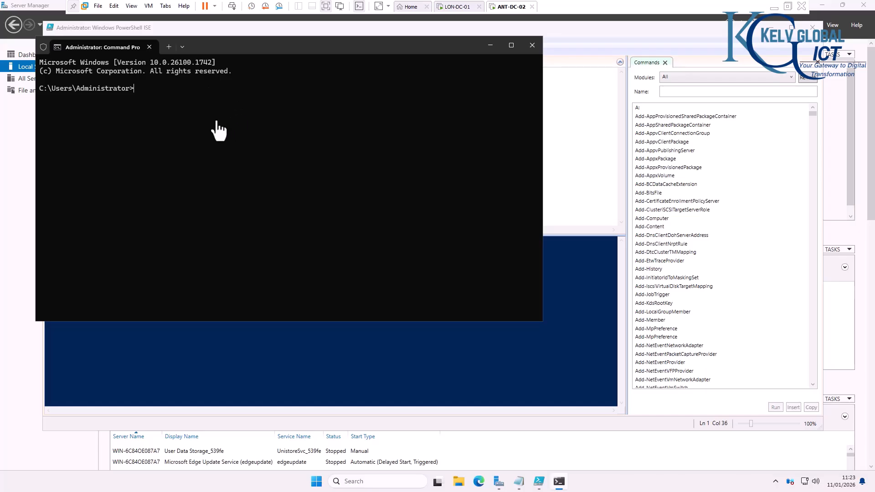
Step: Paste the netdom rename command, then run the ISE script to rename to ANT-DC-02 and restart
type("netdom renamecomputer %COMPUTERNAME% /newname:ANT-DC-02")
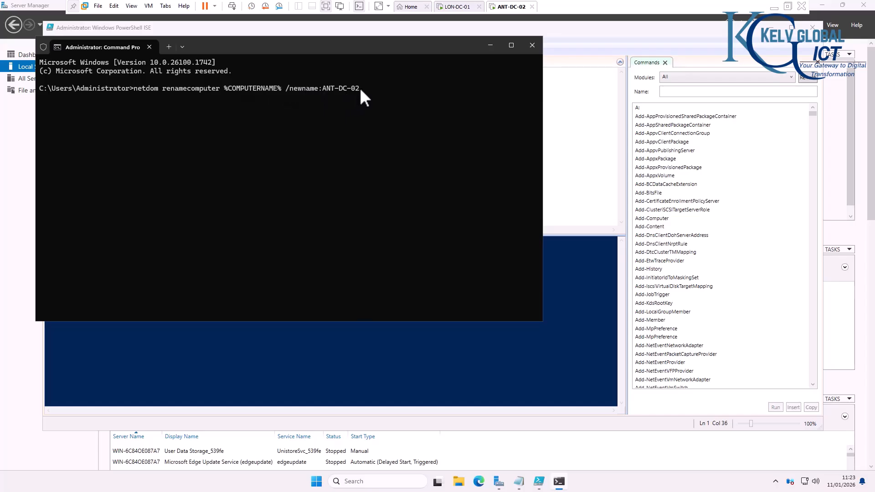
left_click(490, 45)
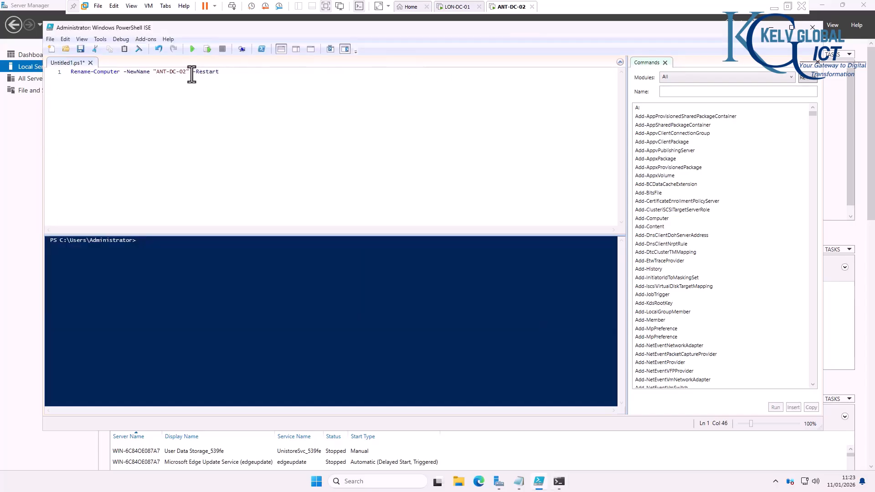
left_click(221, 73)
left_click(150, 240)
type("shutdown /")
key("Escape")
key("BackSpace")
key("BackSpace")
key("BackSpace")
key("BackSpace")
key("BackSpace")
key("BackSpace")
key("BackSpace")
key("BackSpace")
key("BackSpace")
key("BackSpace")
left_click(193, 49)
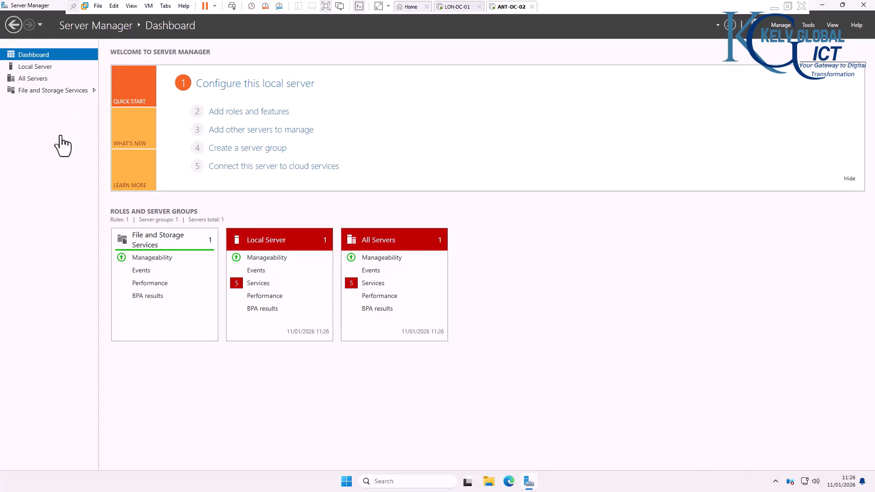
Step: After the restart, show the Local Server properties page in Server Manager
left_click(35, 67)
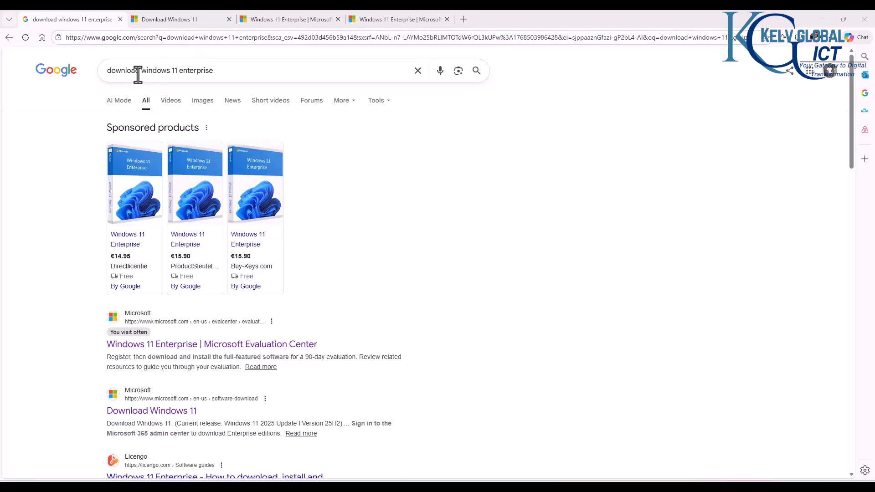
Step: Review the Windows 11 Enterprise evaluation page and its ISO download page
left_click(177, 70)
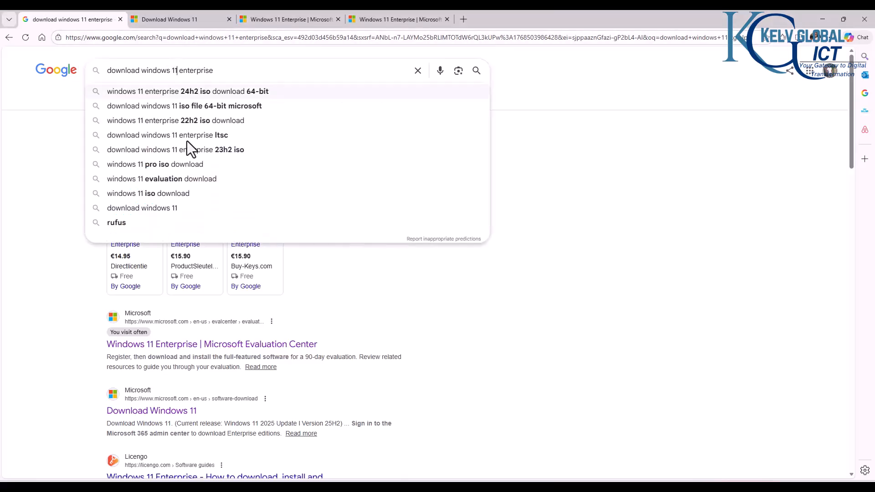
left_click(70, 315)
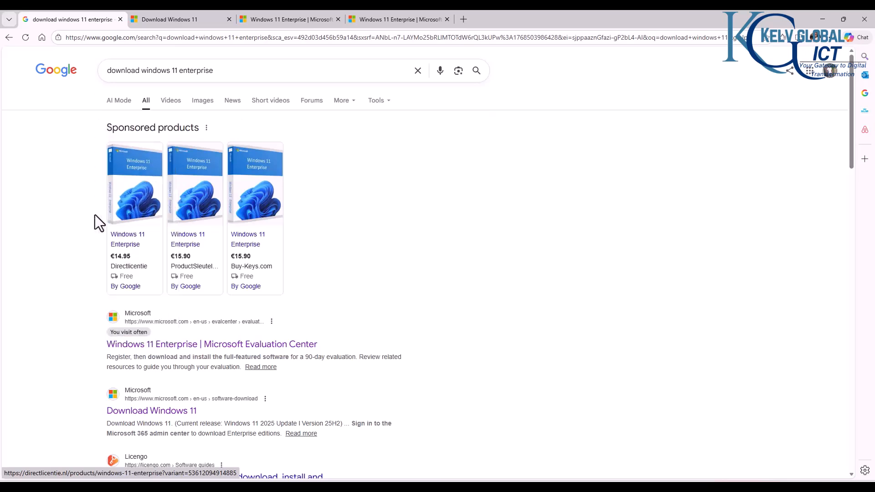
scroll(132, 260, "down", 2)
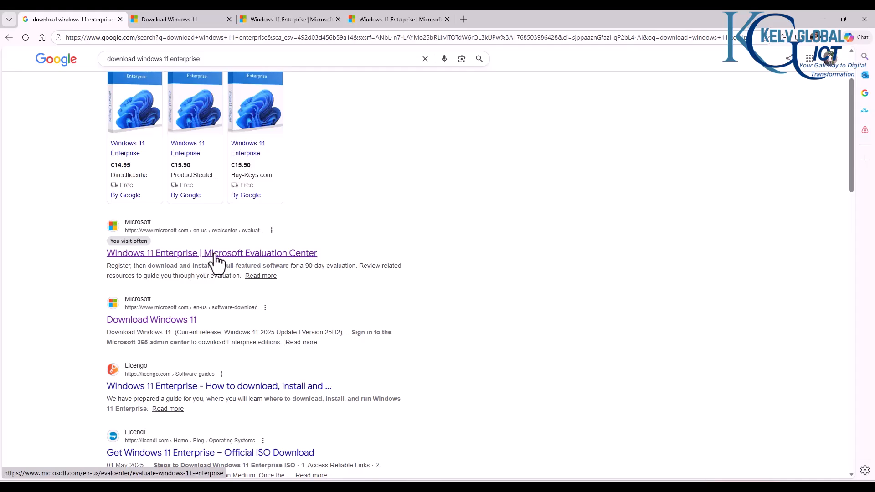
left_click(299, 20)
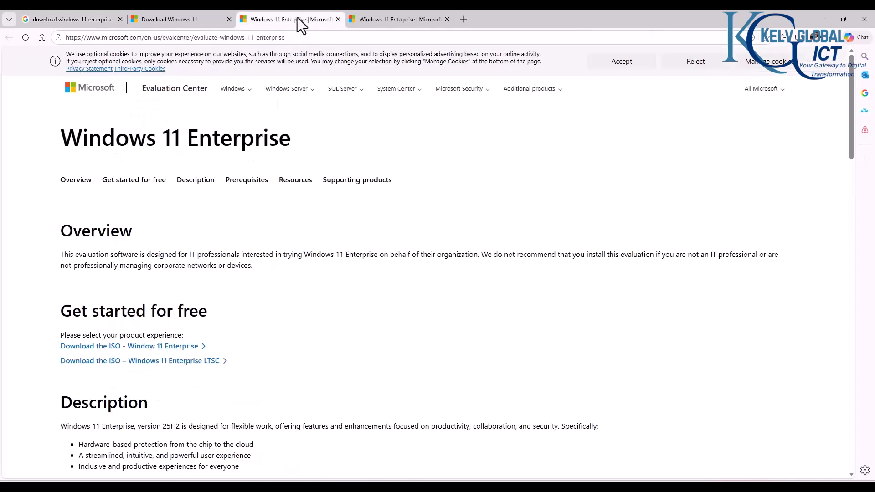
left_click(381, 20)
left_click(297, 20)
scroll(131, 301, "down", 2)
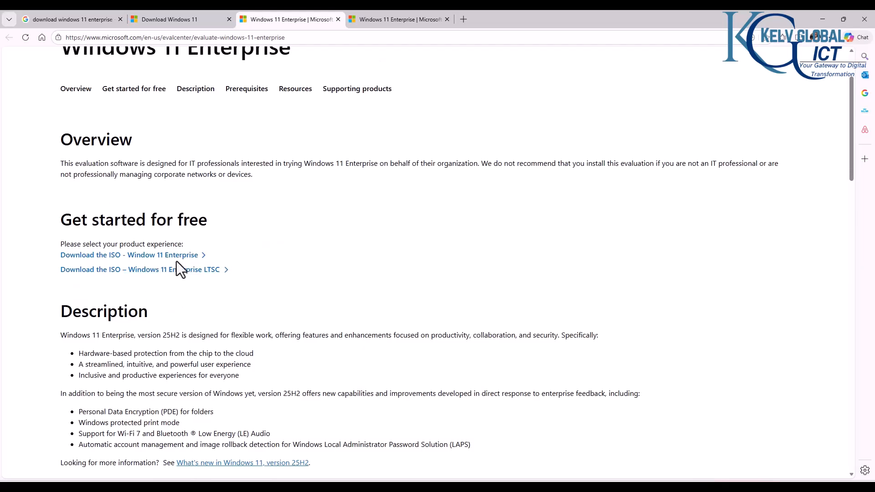
Step: Change the Google search to 'download windows 11 pro'
left_click(94, 20)
double_click(172, 60)
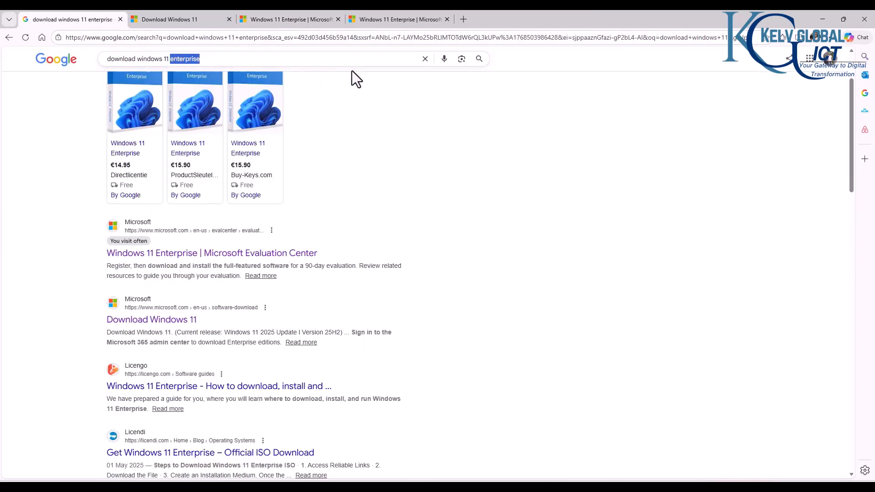
type("pro")
key("Return")
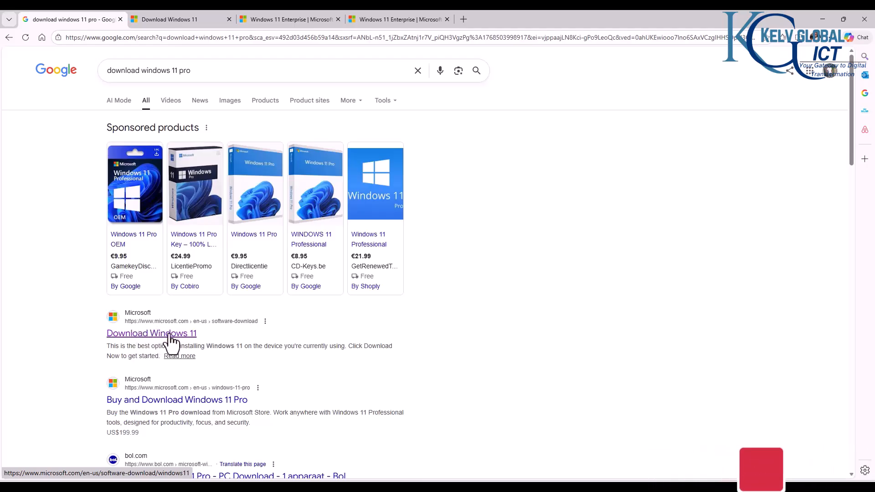
Step: Select the Windows 11 multi-edition x64 ISO on the Download Windows 11 page
left_click(187, 23)
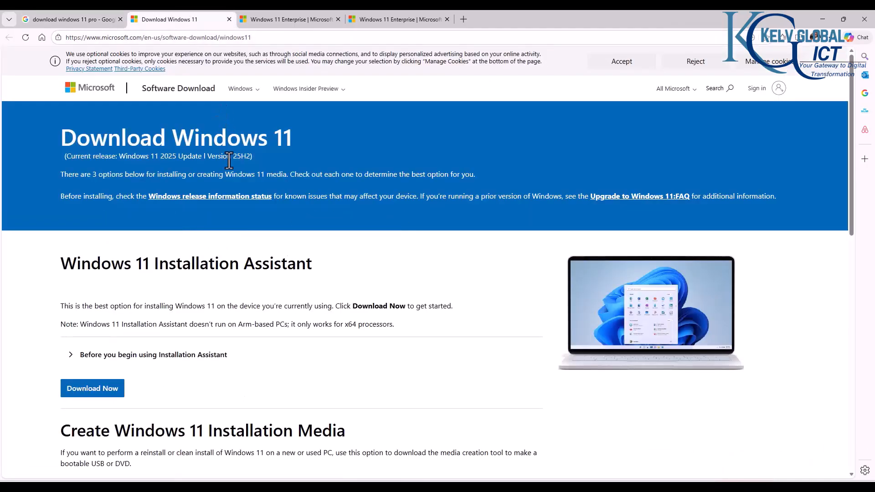
scroll(236, 184, "down", 4)
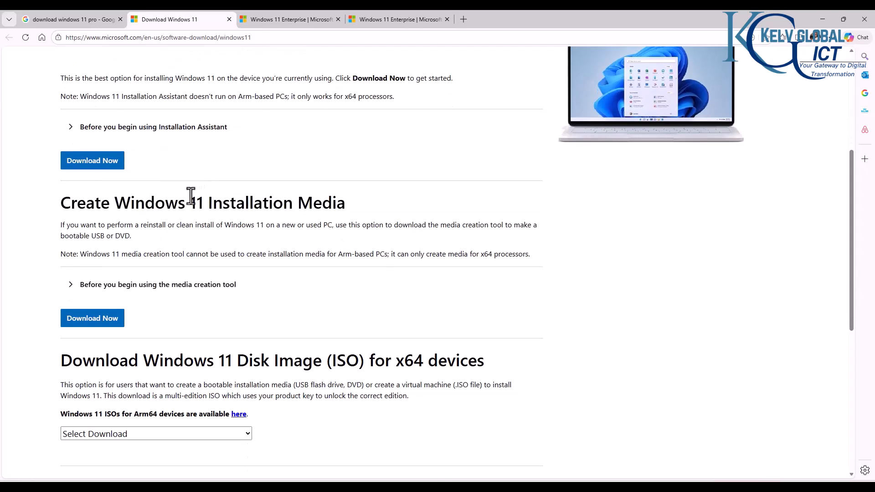
scroll(145, 318, "down", 1)
scroll(154, 315, "down", 1)
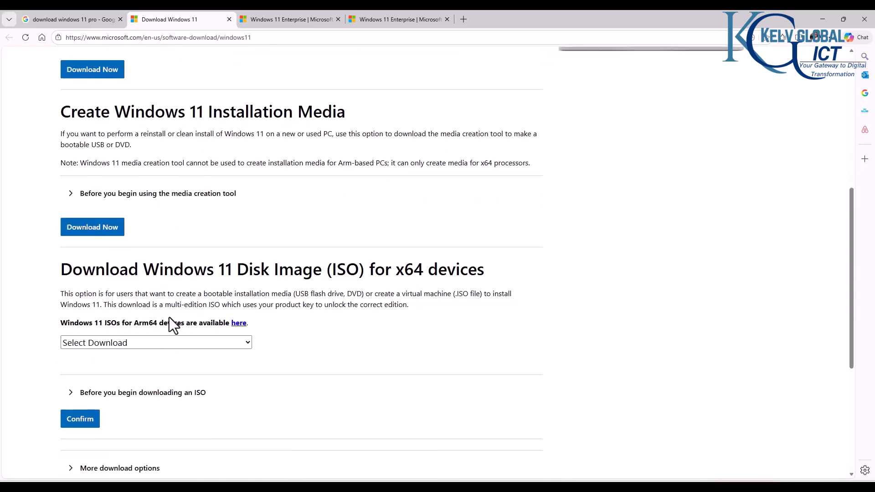
left_click(198, 345)
left_click(164, 376)
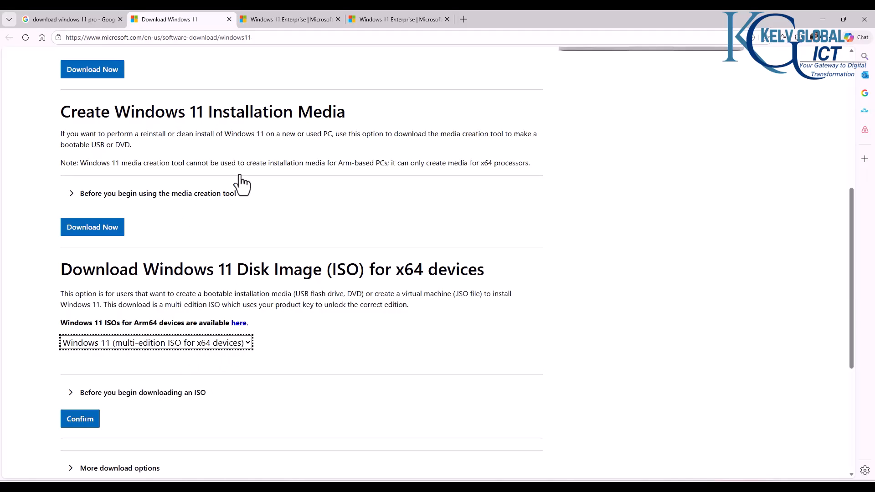
Step: Open the Windows 11 Enterprise ISO download selection page
left_click(272, 21)
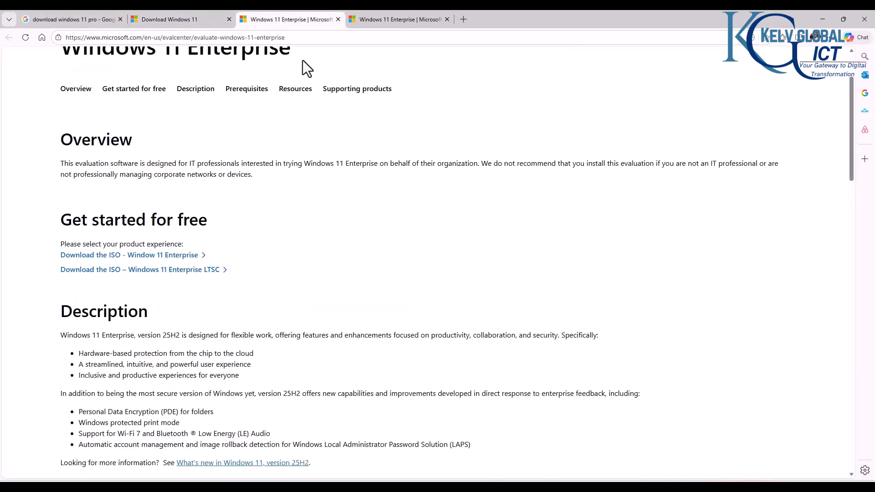
left_click(143, 265)
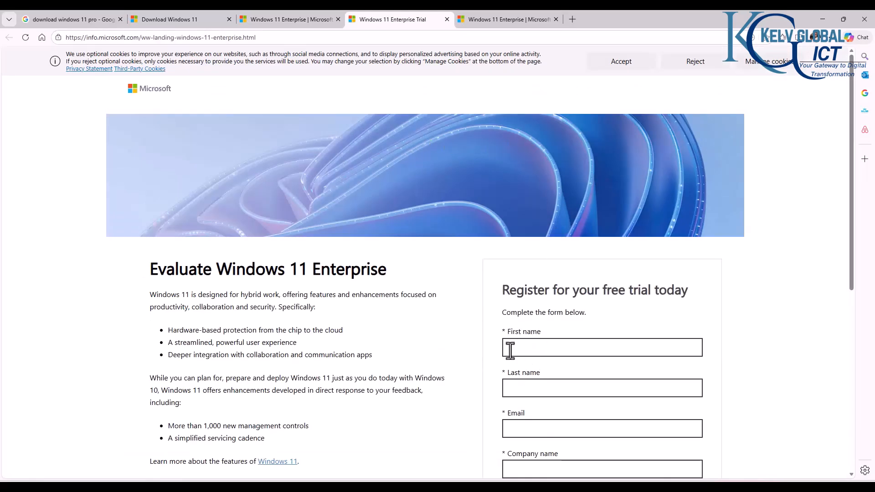
scroll(559, 323, "down", 7)
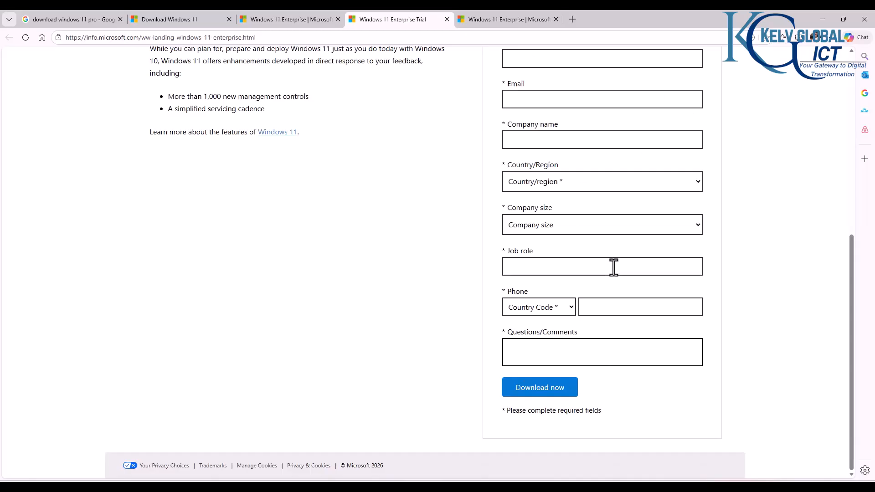
left_click(531, 18)
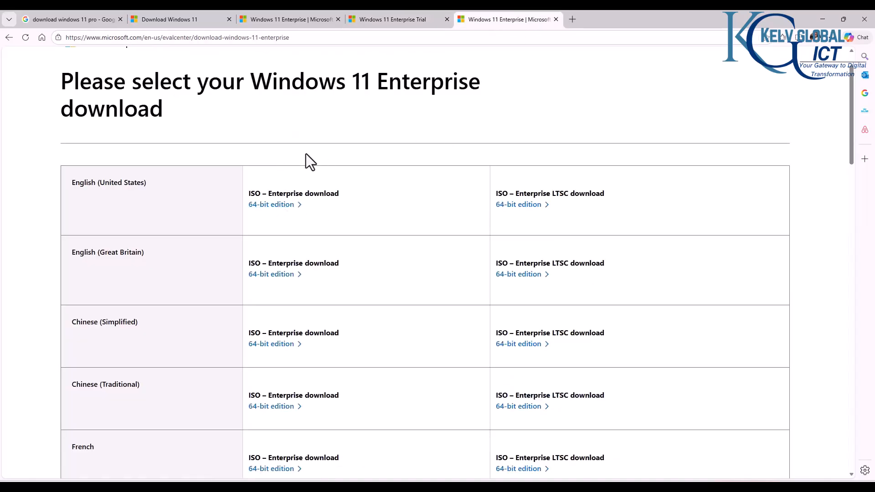
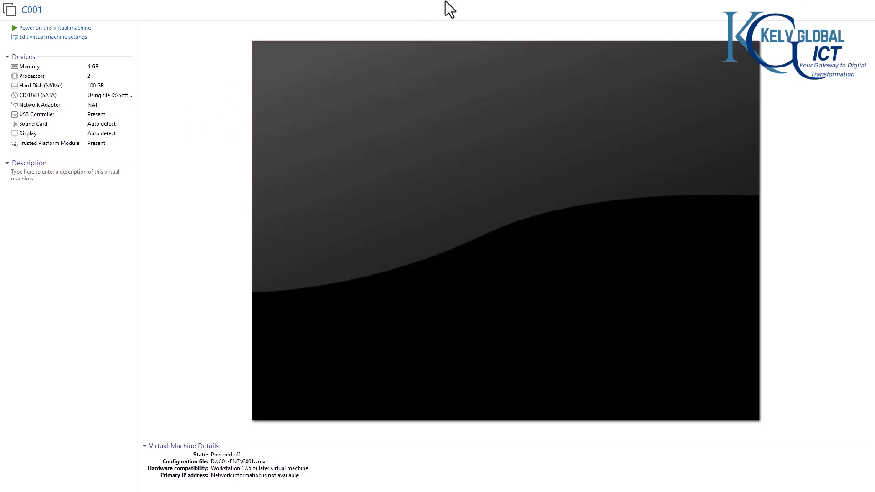
Step: Review C001's hardware settings (hard disk, CD/DVD ISO, network, USB, display, sound) without changing anything
mouse_move(445, 1)
left_click(44, 37)
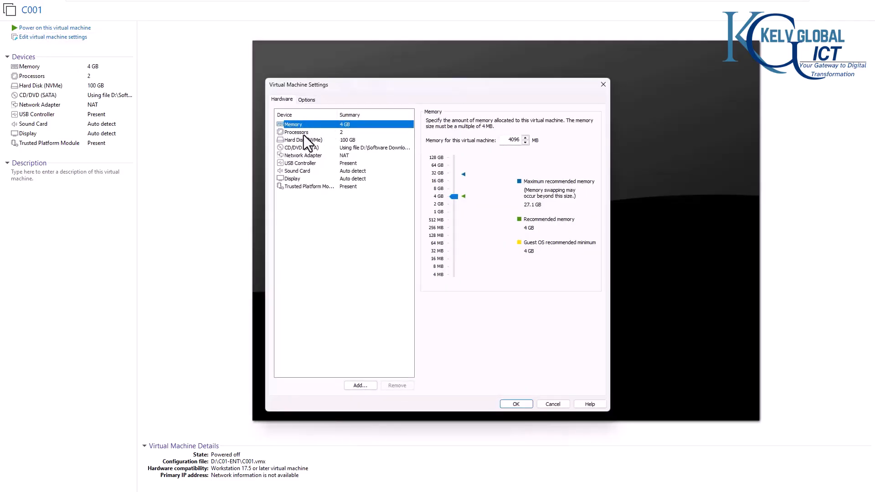
left_click(305, 140)
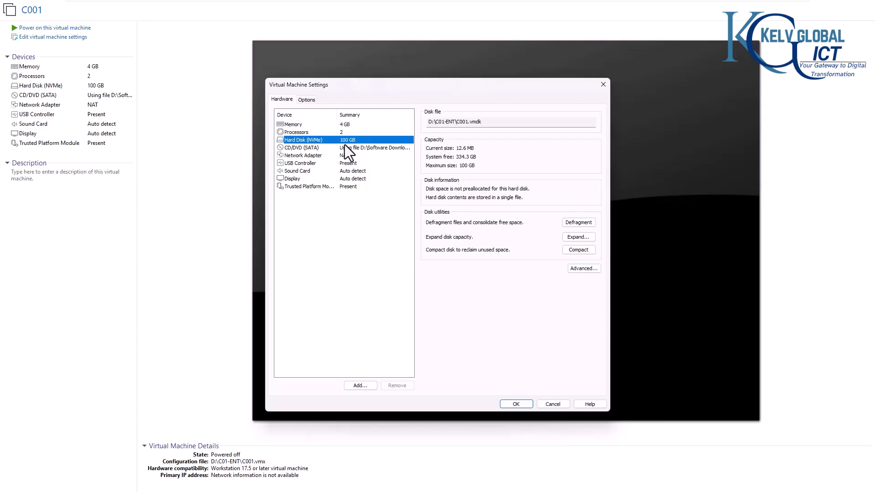
left_click(313, 147)
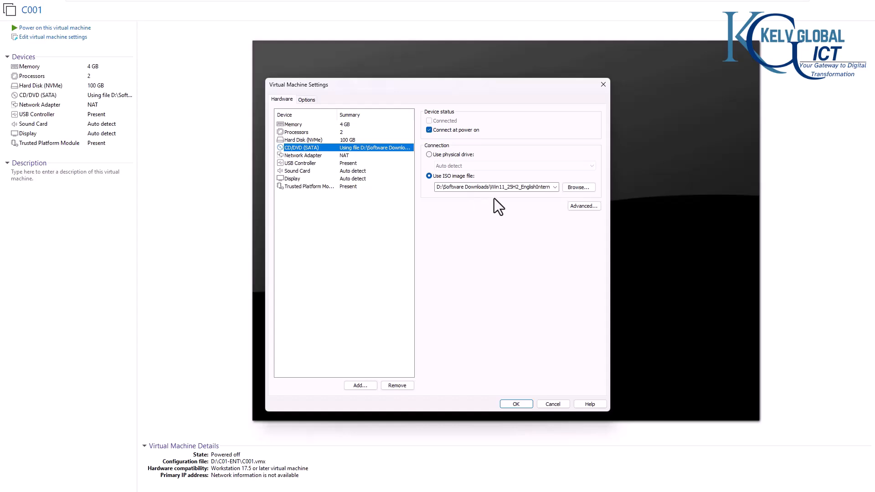
left_click(304, 155)
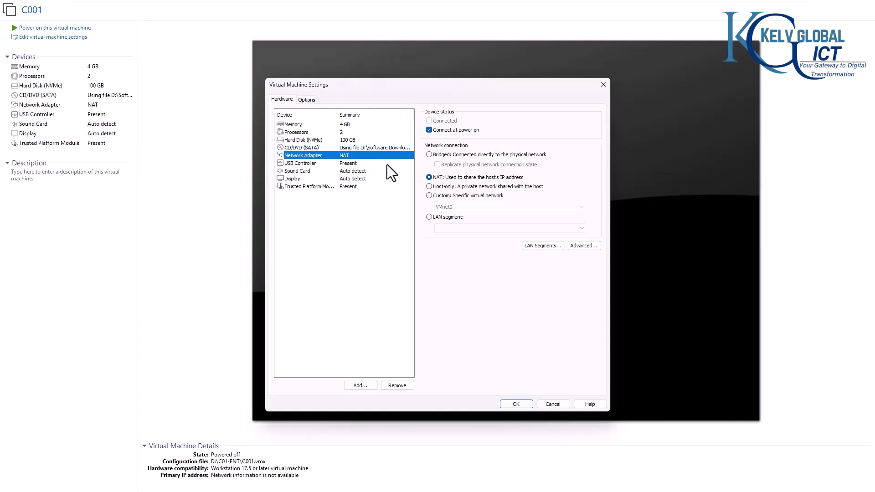
left_click(327, 164)
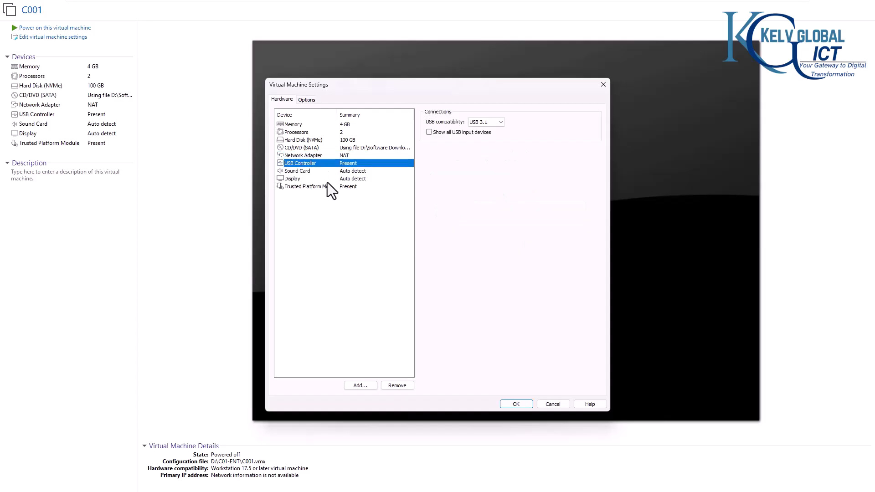
left_click(327, 180)
left_click(329, 171)
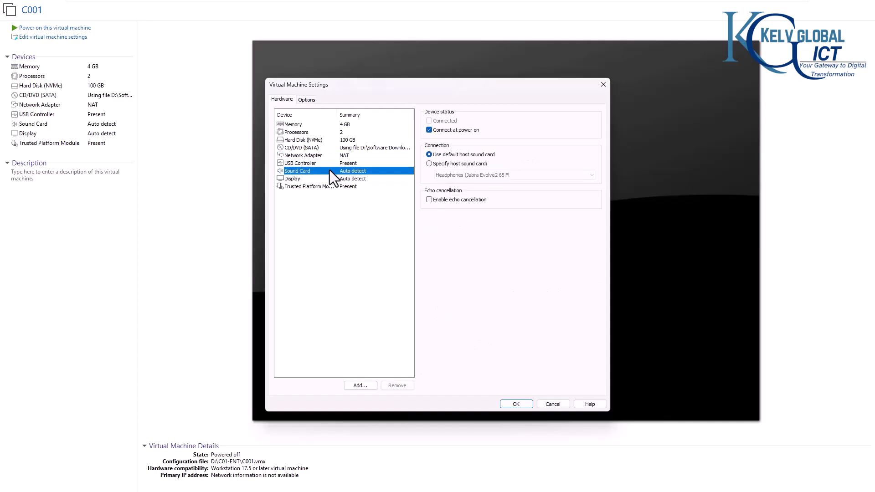
left_click(553, 404)
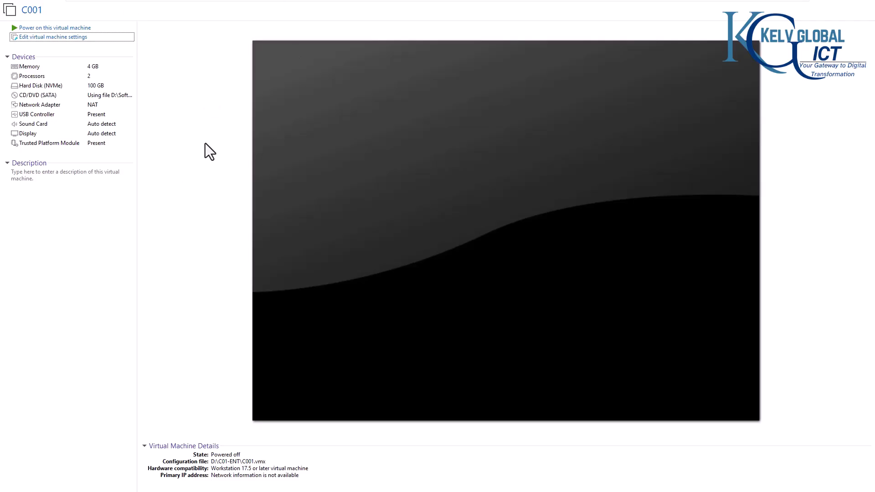
Step: Power on C001 and boot it from the installation DVD
left_click(57, 28)
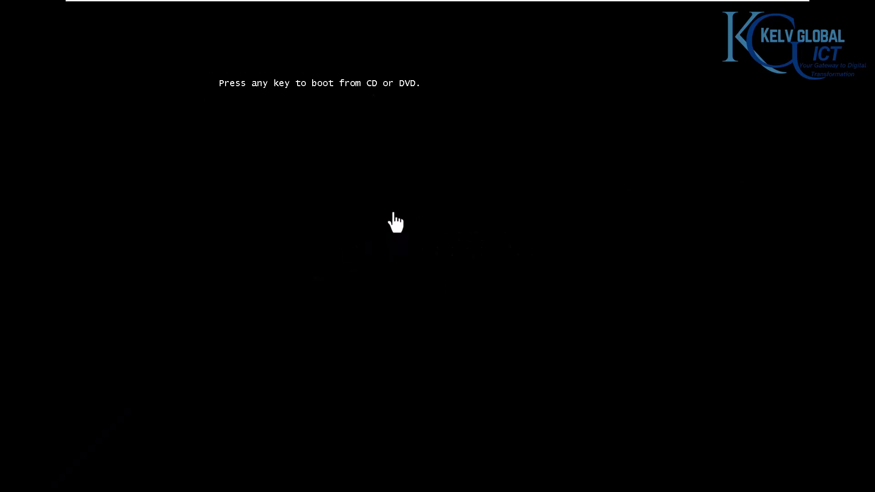
left_click(390, 220)
key("Return")
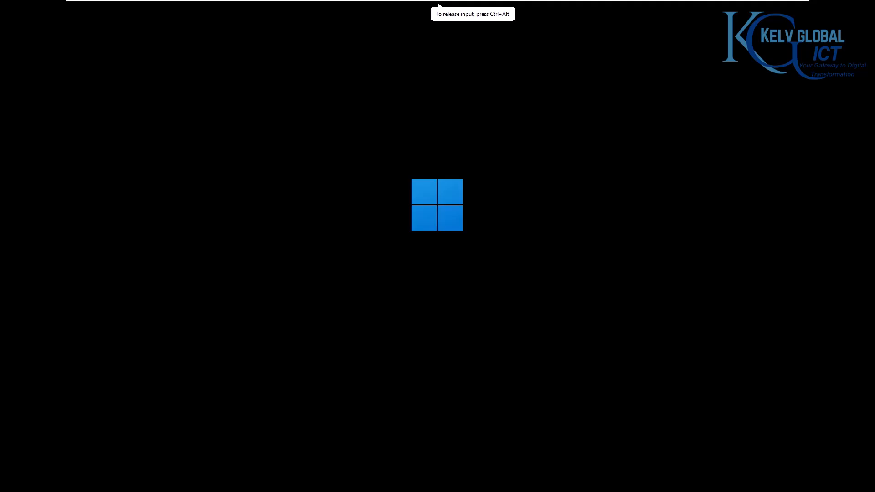
key("ctrl+alt")
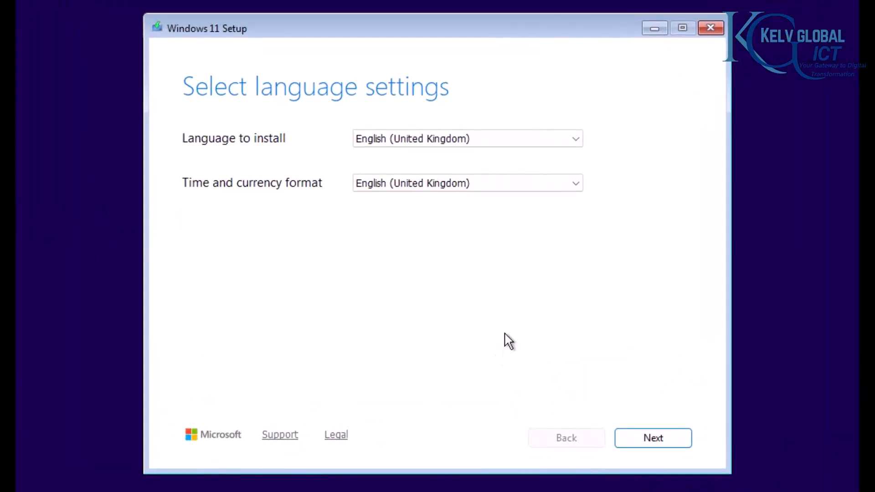
Step: Set Dutch (Belgium) time format, keep Belgian (Period) keyboard, and agree to deleting everything
left_click(400, 141)
left_click(385, 182)
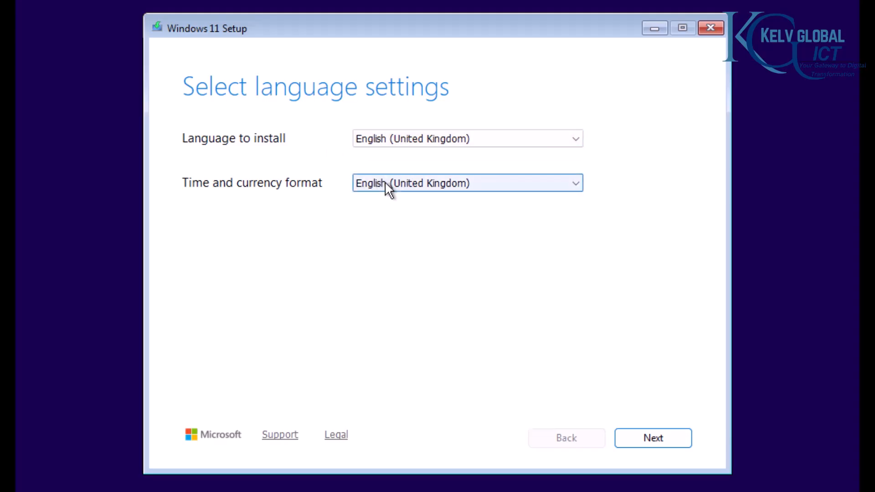
left_click(384, 182)
key("d")
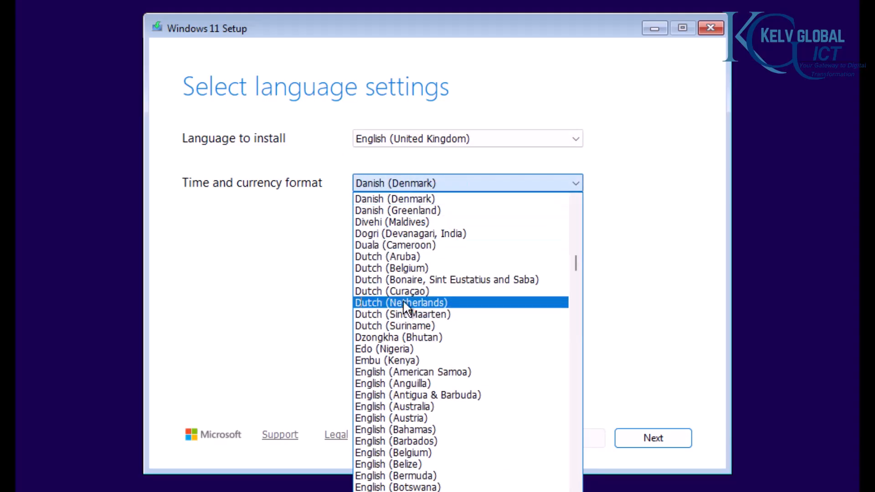
left_click(406, 269)
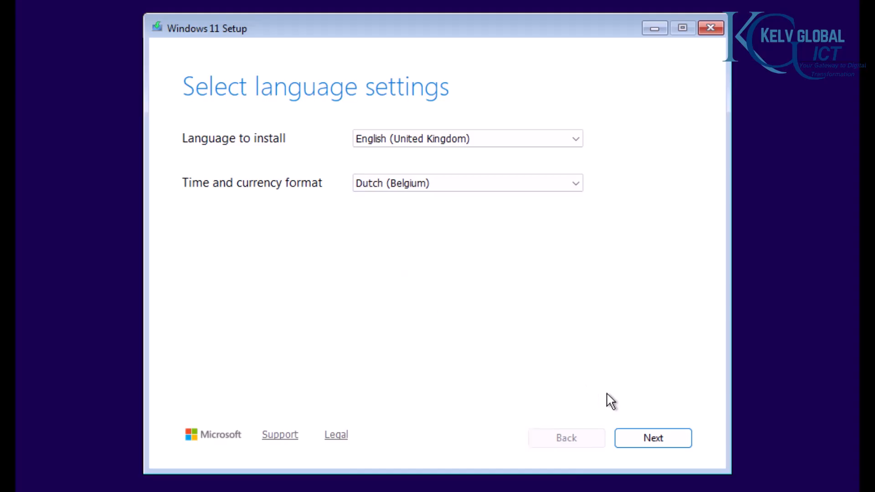
left_click(643, 437)
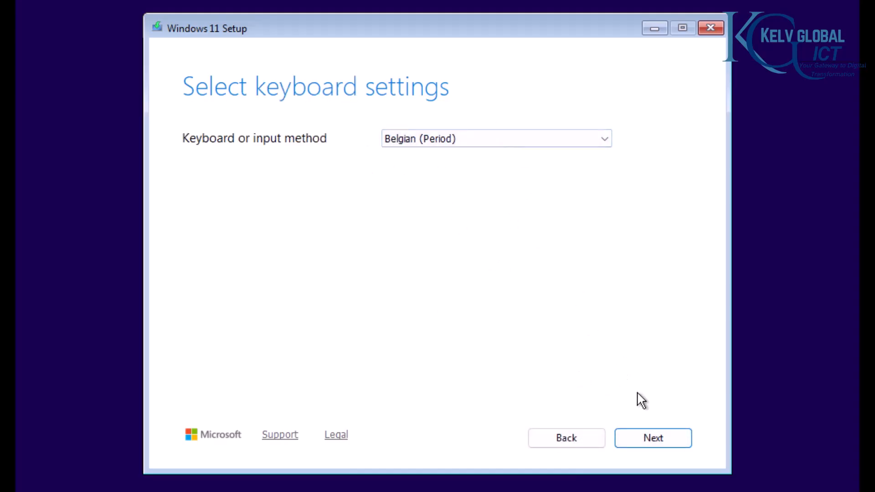
left_click(651, 438)
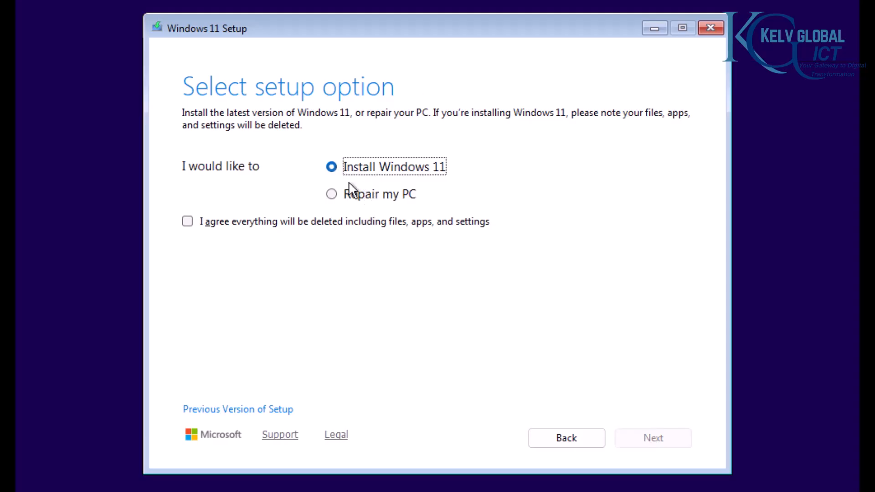
left_click(259, 222)
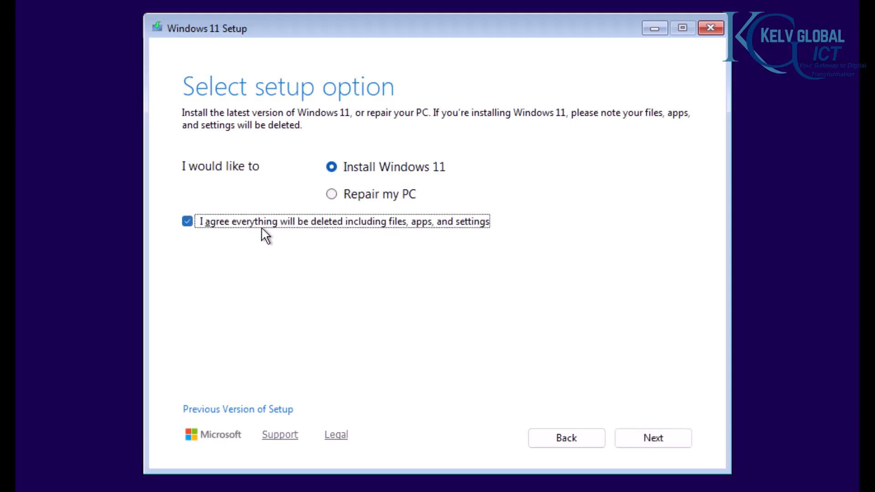
Step: Skip the product key, pick Windows 11 Pro as the edition, and accept the licence terms
left_click(637, 435)
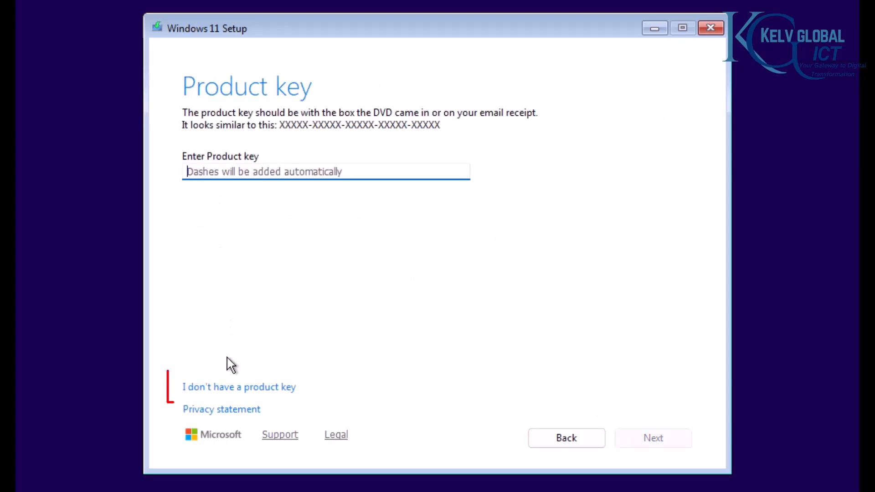
left_click(237, 389)
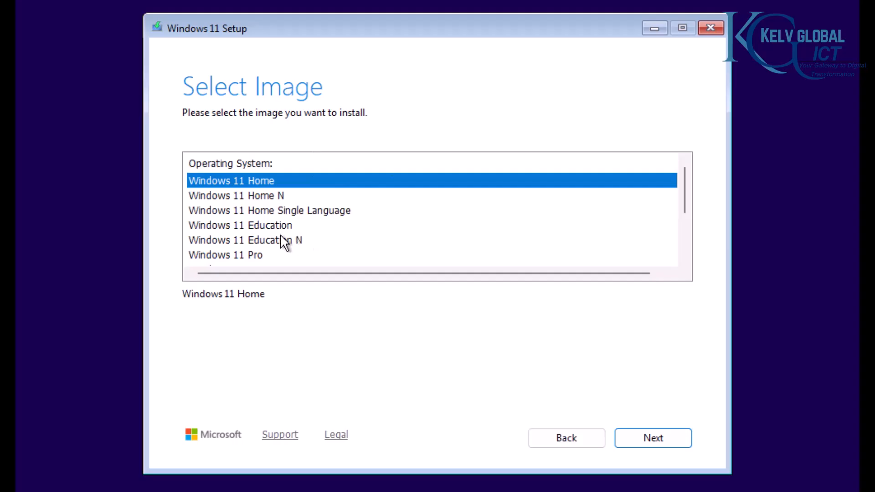
left_click(250, 255)
scroll(336, 240, "down", 2)
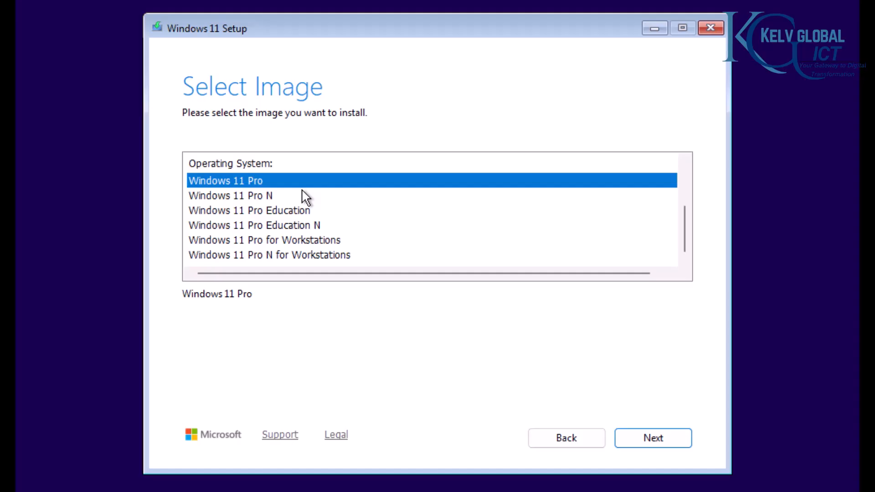
left_click(654, 437)
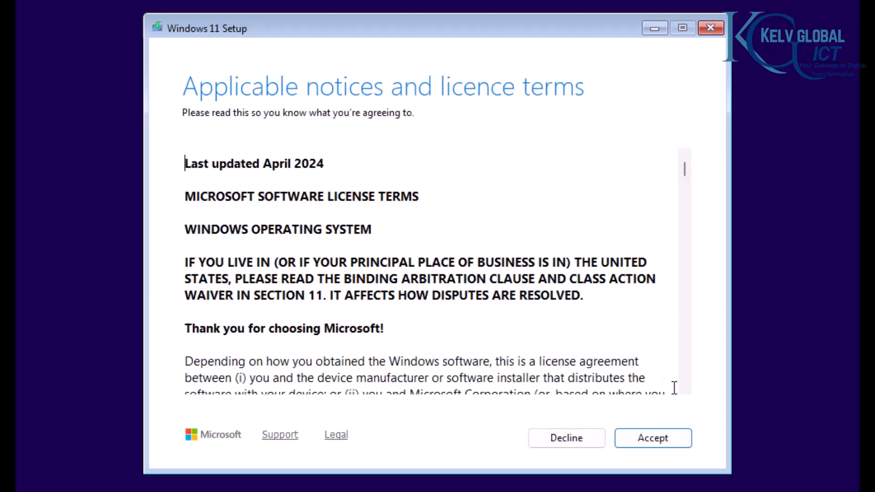
left_click(660, 428)
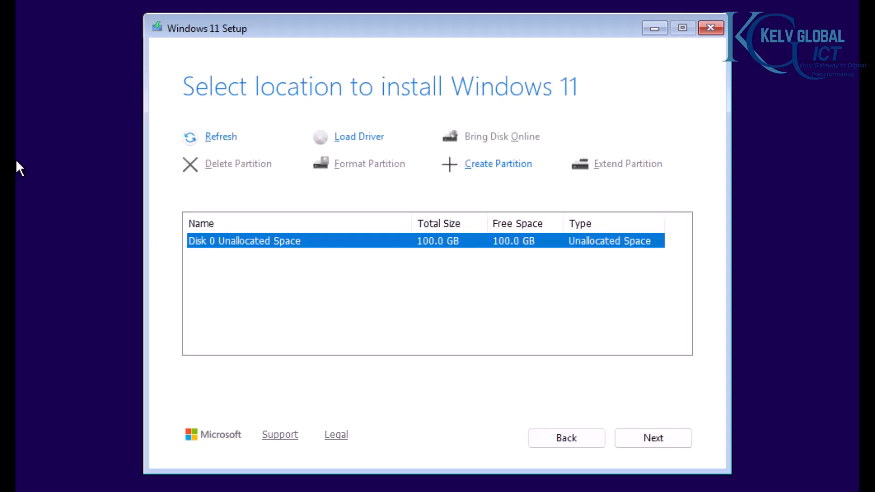
Step: Install Windows 11 Pro onto Disk 0's 100 GB unallocated space
left_click(389, 261)
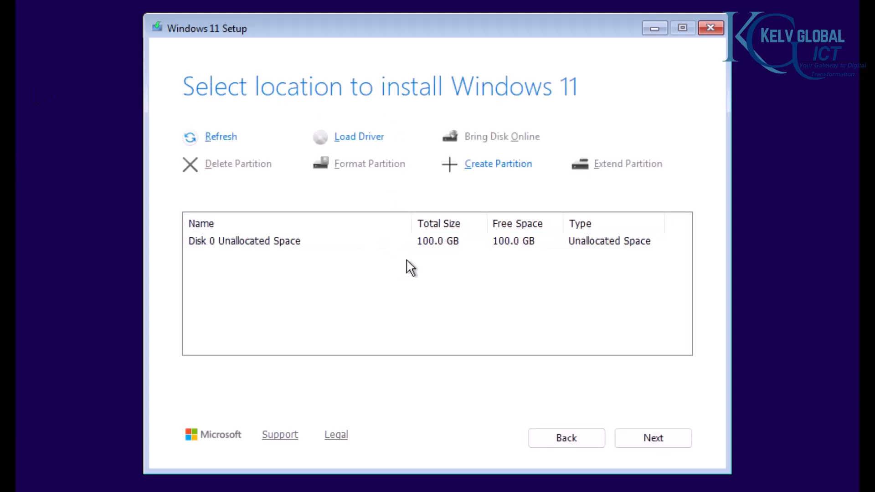
left_click(422, 245)
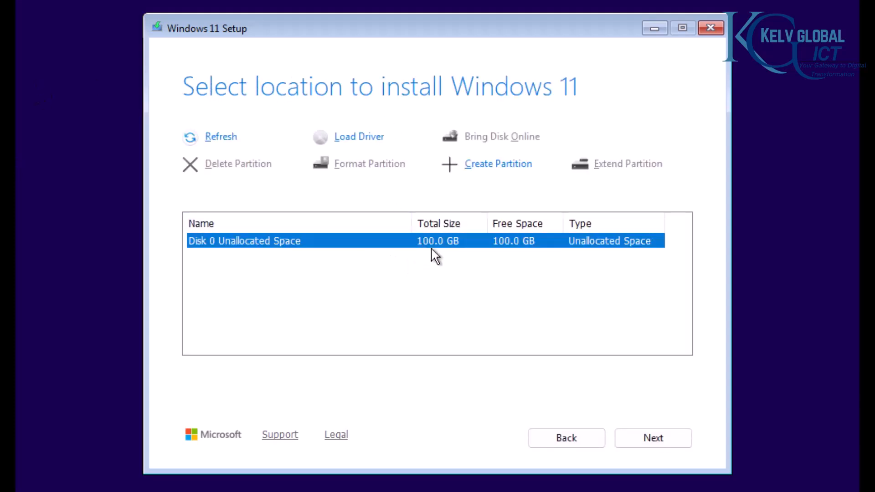
left_click(678, 435)
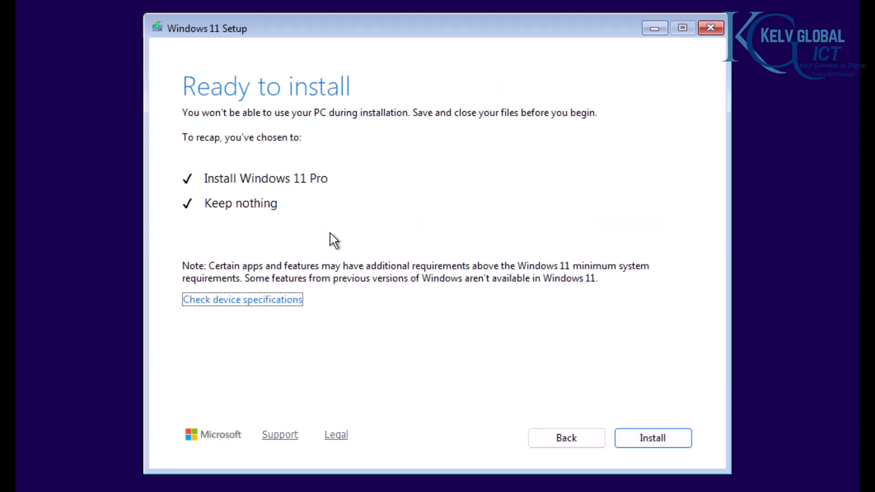
left_click(655, 437)
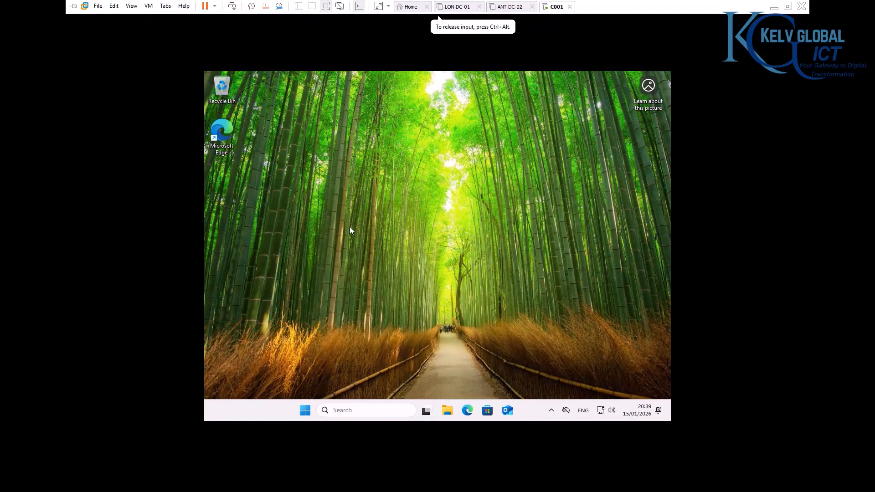
Step: Open the guest's Display settings and check the resolution list, leaving it at 1024 × 768
right_click(444, 185)
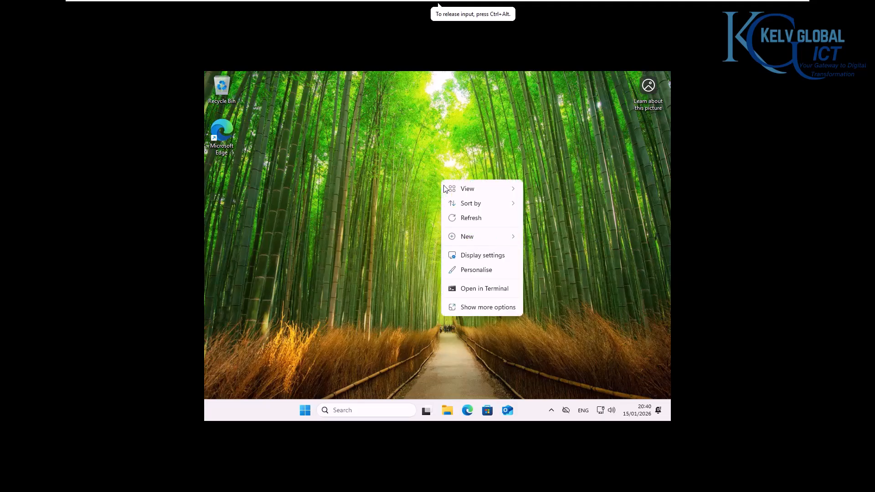
left_click(486, 257)
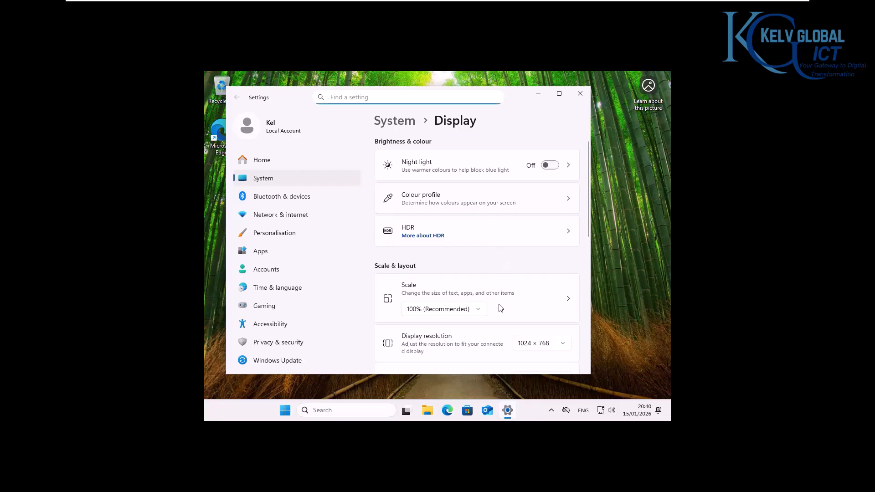
scroll(512, 341, "down", 1)
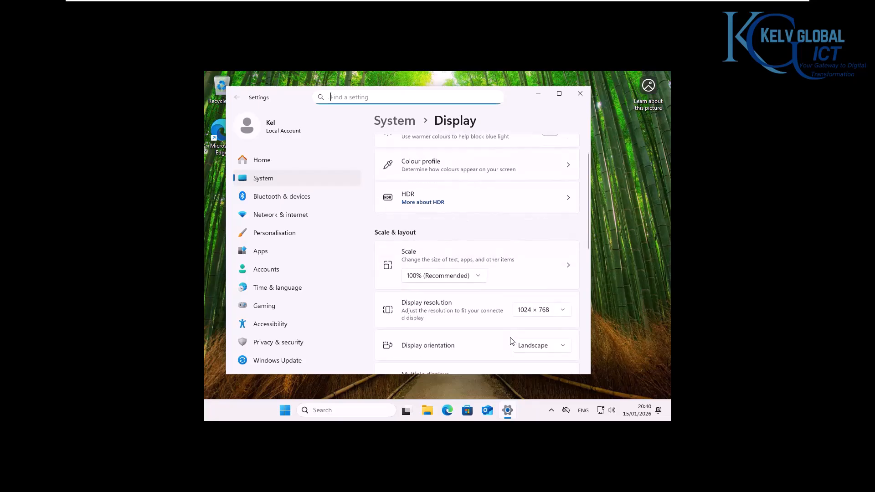
left_click(536, 312)
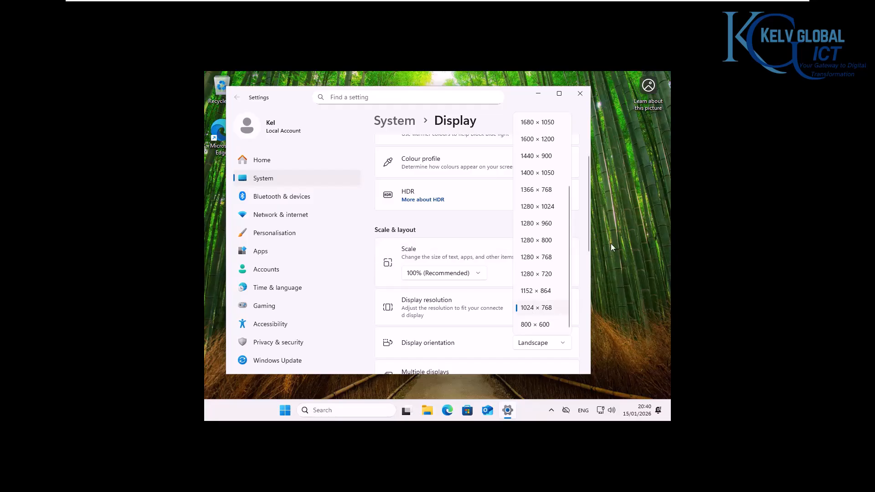
left_click(614, 211)
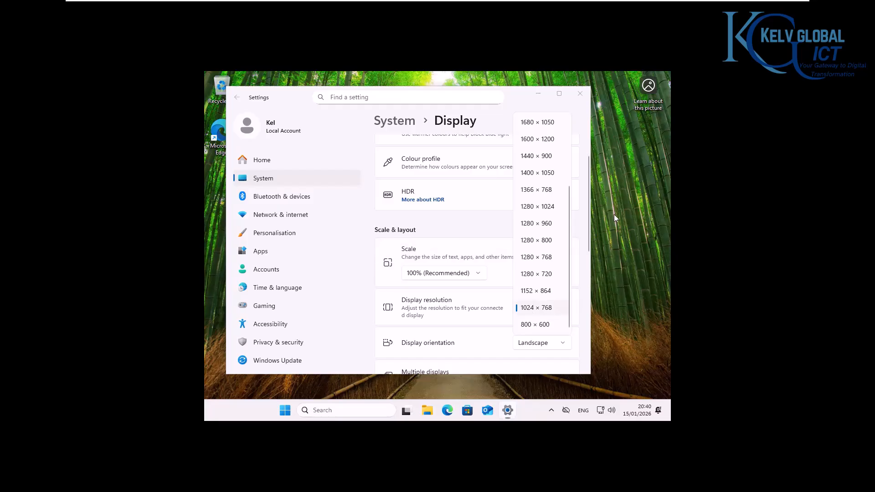
Step: Connect the VMware Tools installer disc via VM > Install VMware Tools and close Display settings
left_click(149, 6)
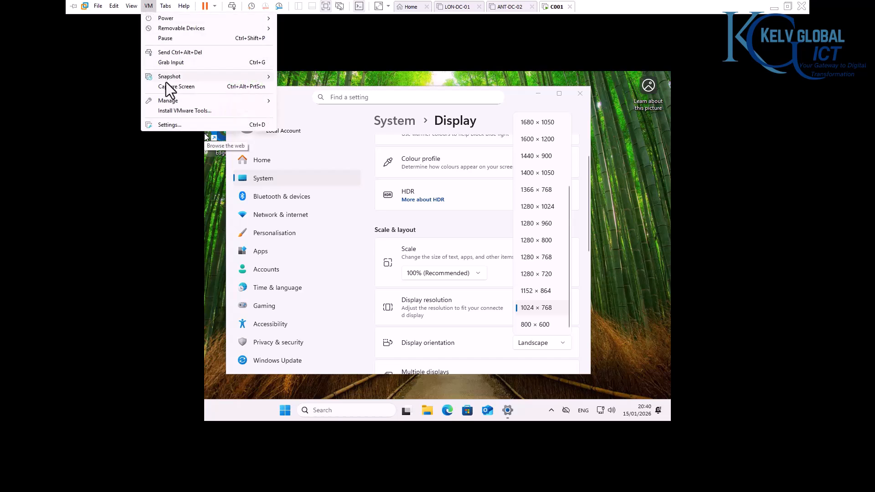
left_click(179, 111)
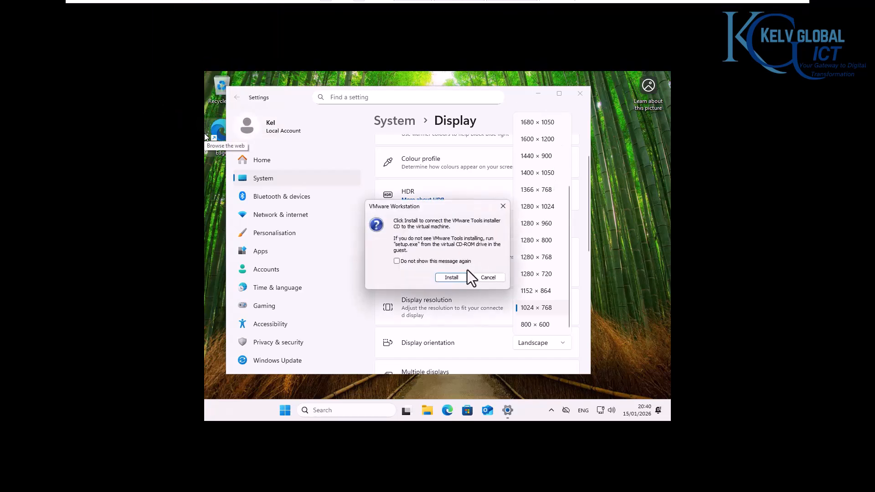
left_click(458, 278)
left_click(580, 94)
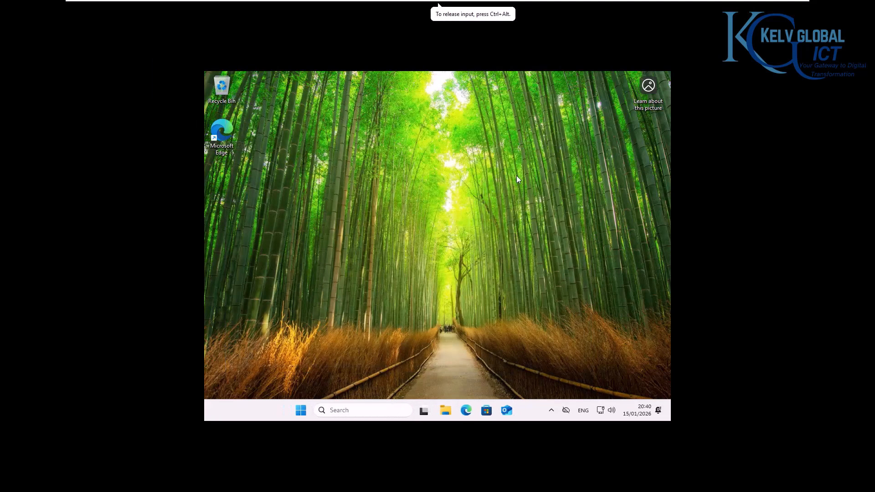
Step: Launch the VMware Tools setup from DVD Drive (D:) and approve the UAC prompt
left_click(448, 411)
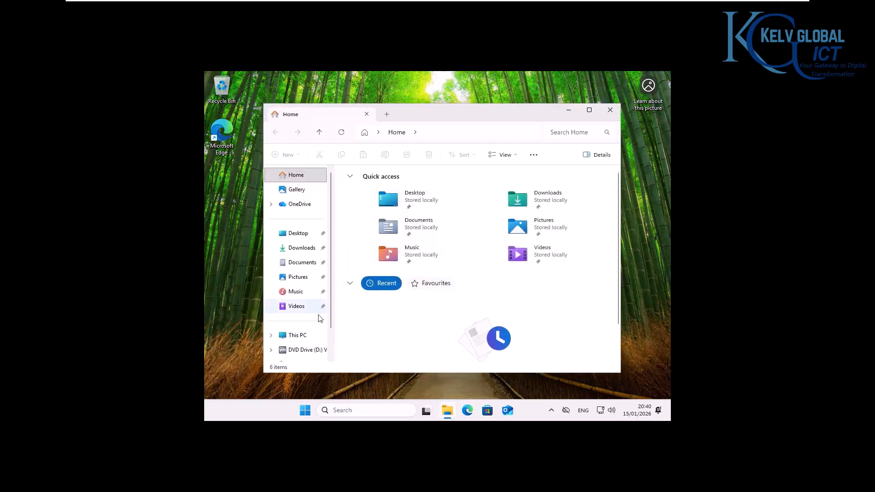
left_click(303, 350)
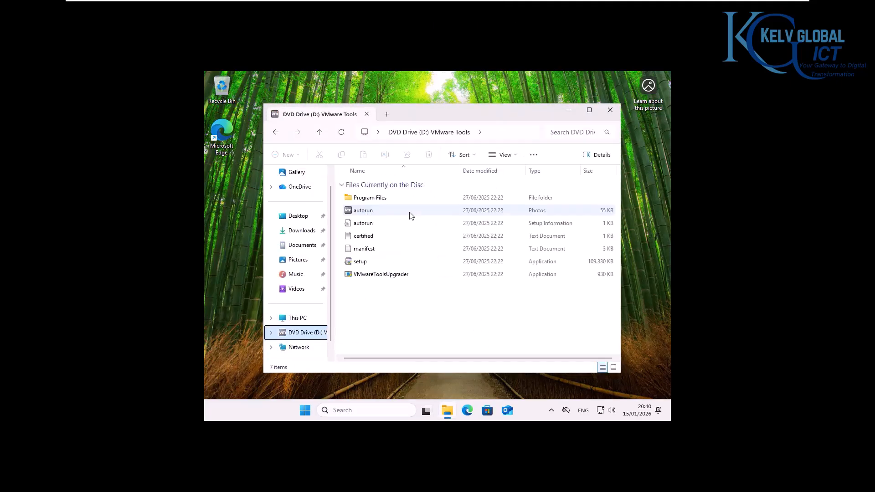
double_click(395, 259)
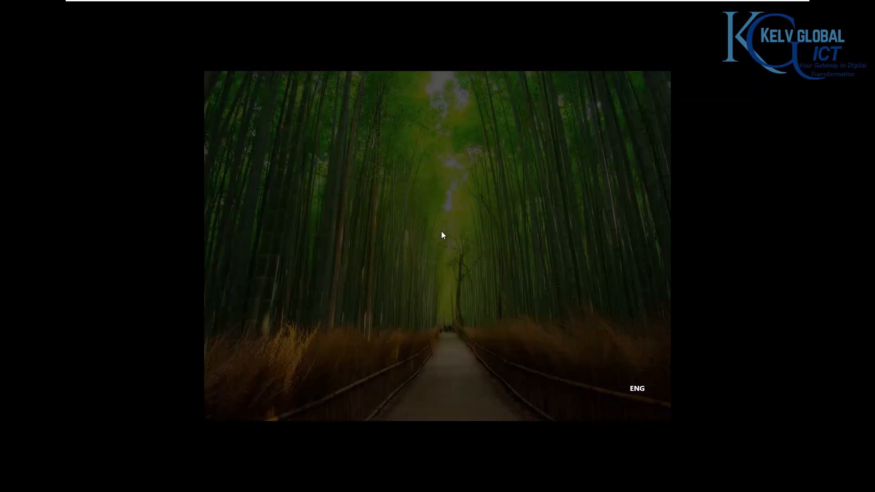
left_click(397, 319)
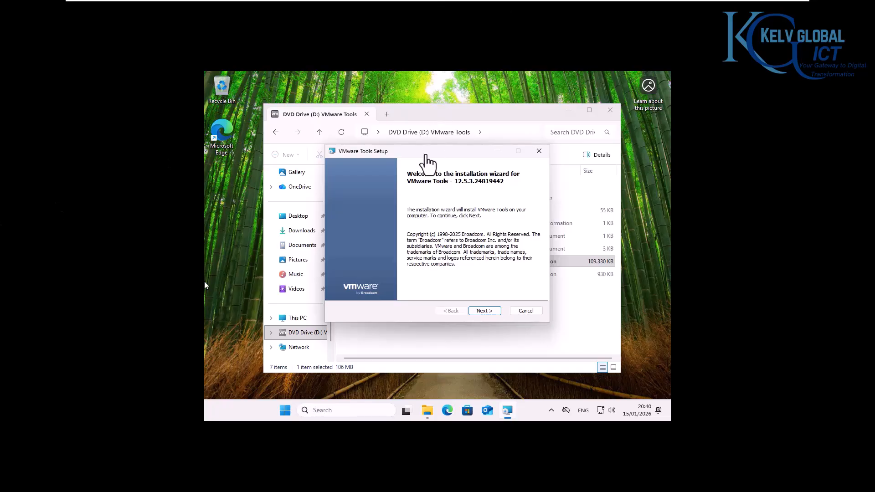
Step: Install VMware Tools with the Typical setup, close the disc window, and finish the wizard
left_click(487, 311)
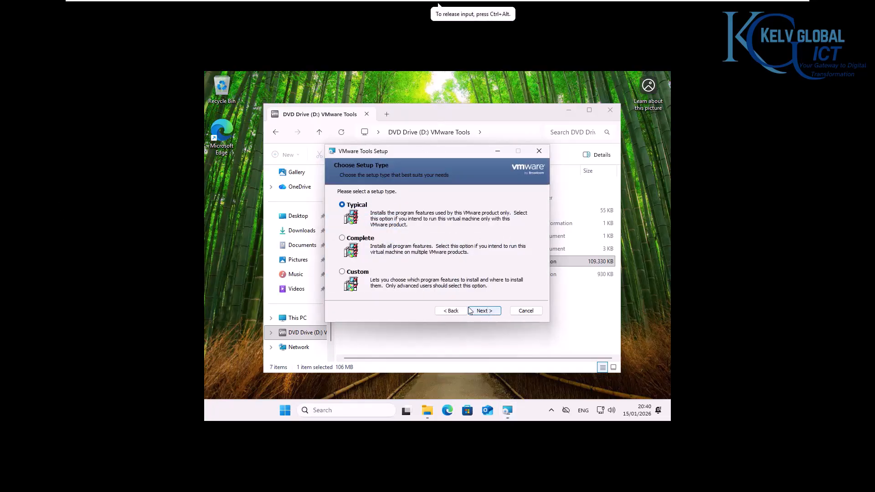
left_click(483, 310)
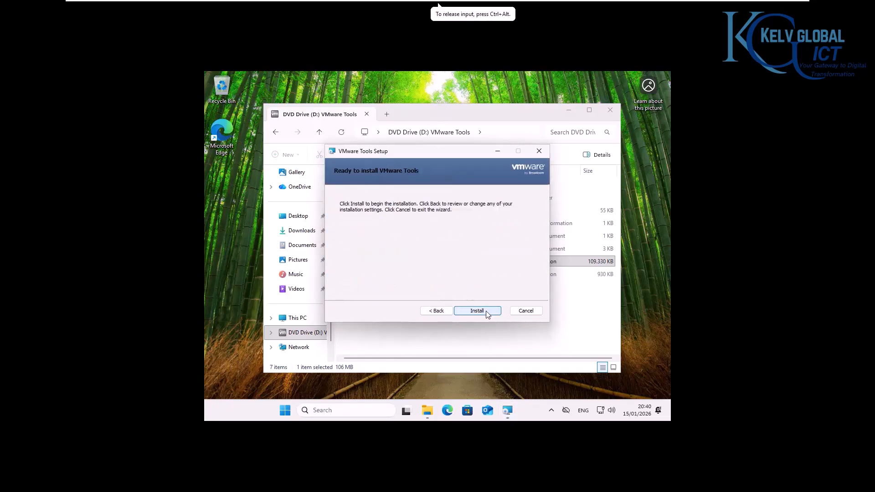
left_click(484, 310)
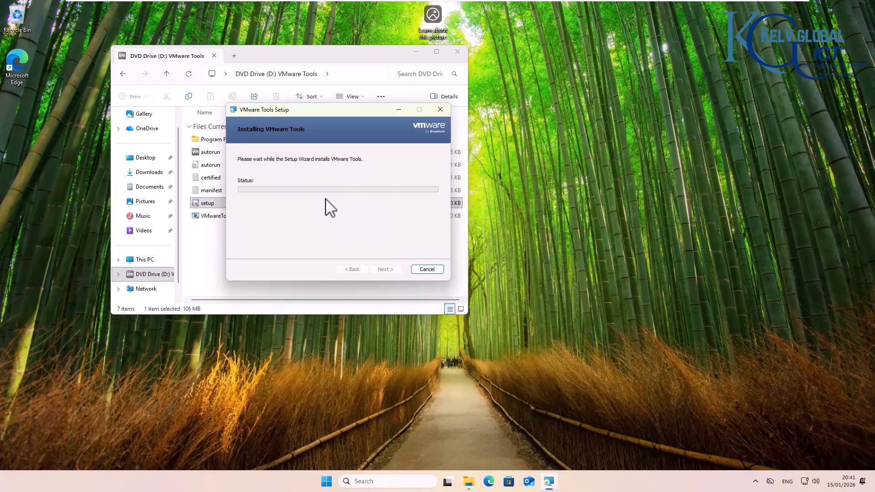
left_click(457, 52)
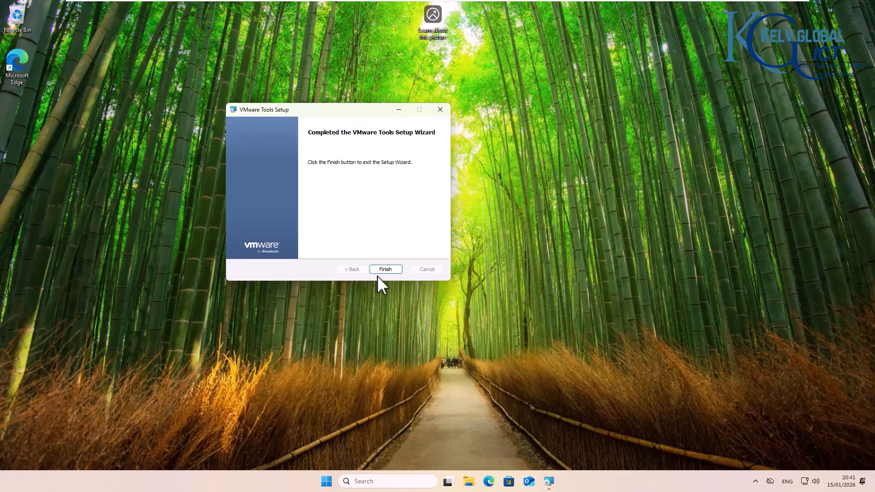
left_click(386, 269)
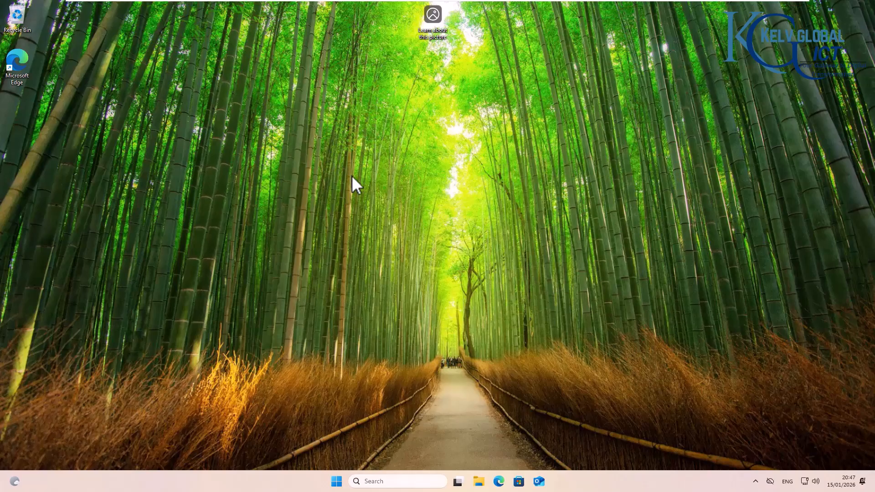
Step: Search 'update', open Windows Update maximized, and download and install all pending updates
left_click(365, 481)
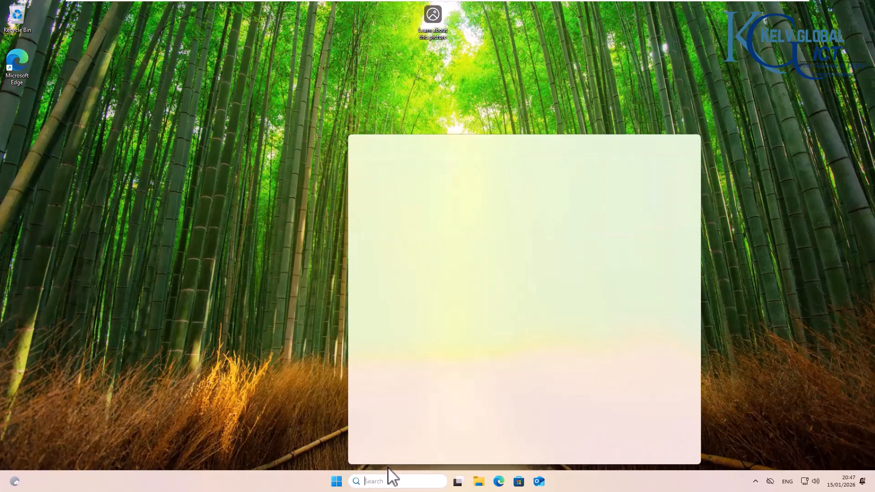
type("update")
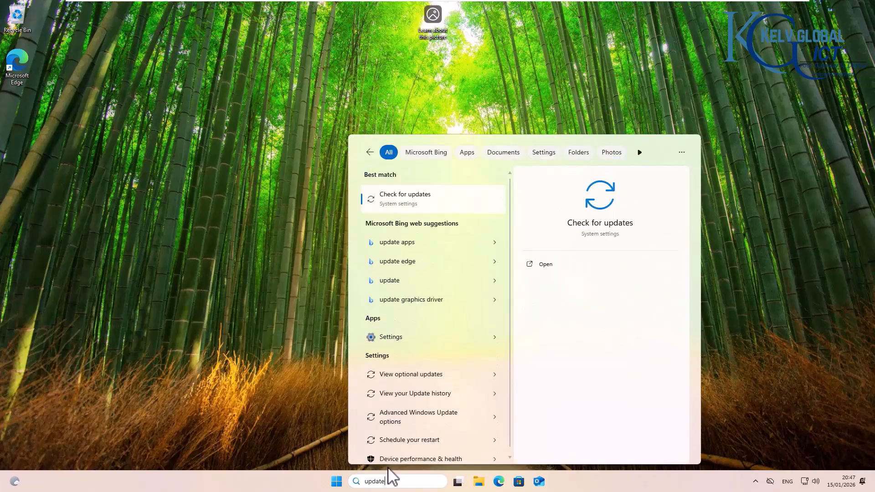
left_click(408, 198)
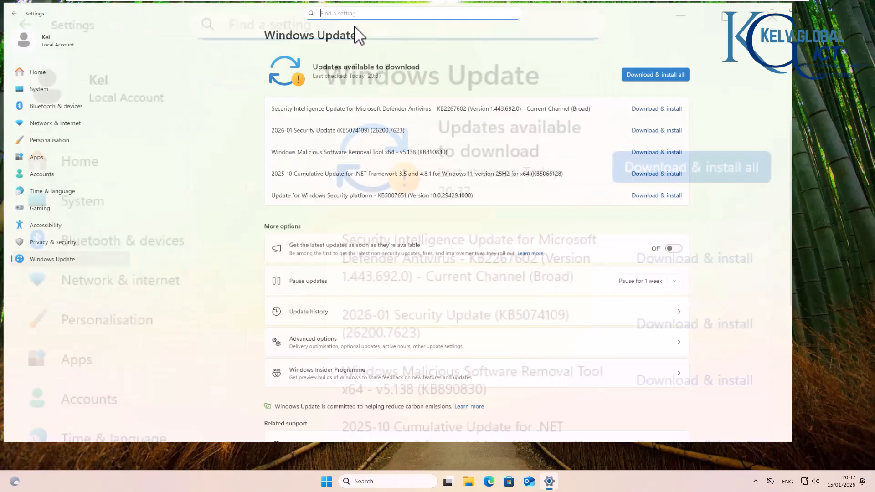
left_click(355, 22)
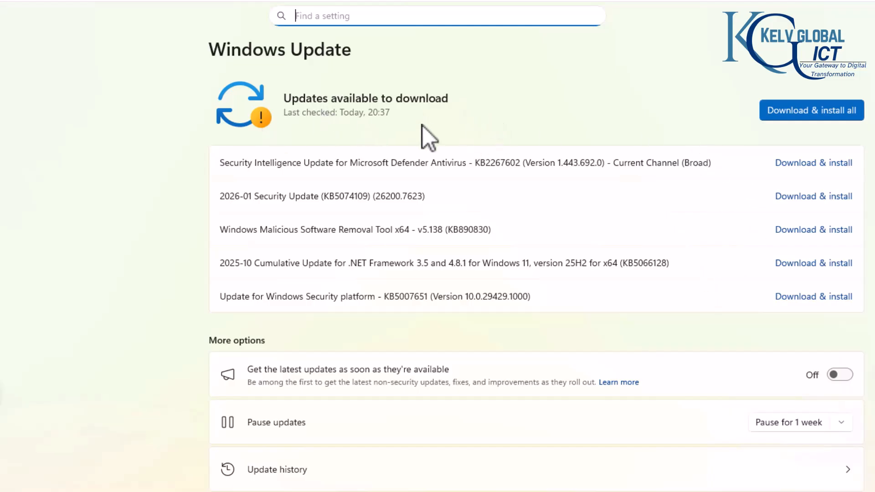
left_click(807, 110)
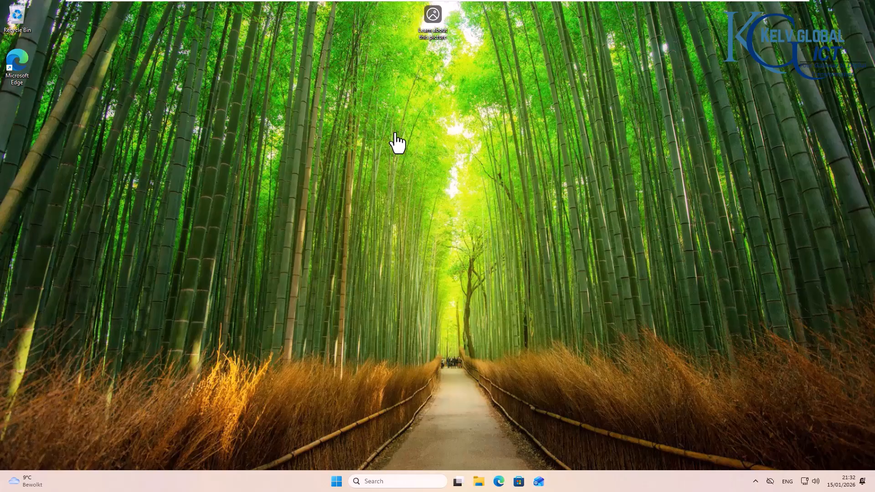
Step: Launch Windows PowerShell ISE as administrator from a 'power' search
left_click(389, 480)
type("power")
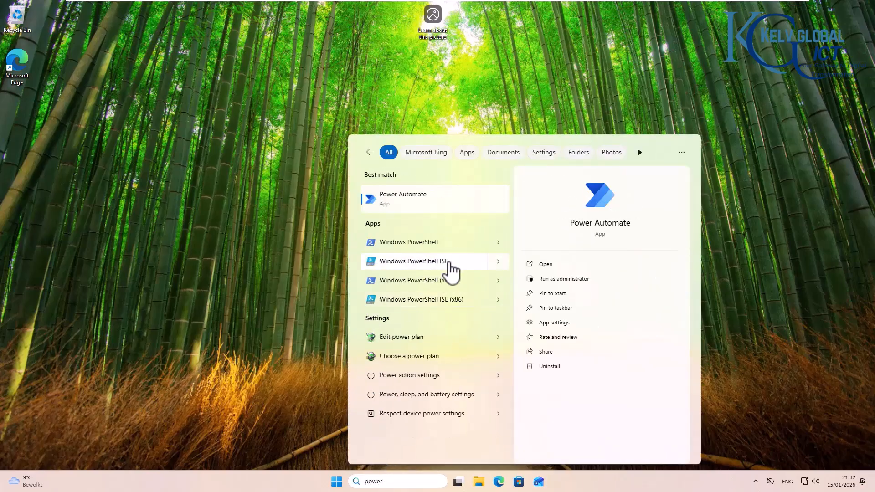
right_click(450, 270)
left_click(474, 275)
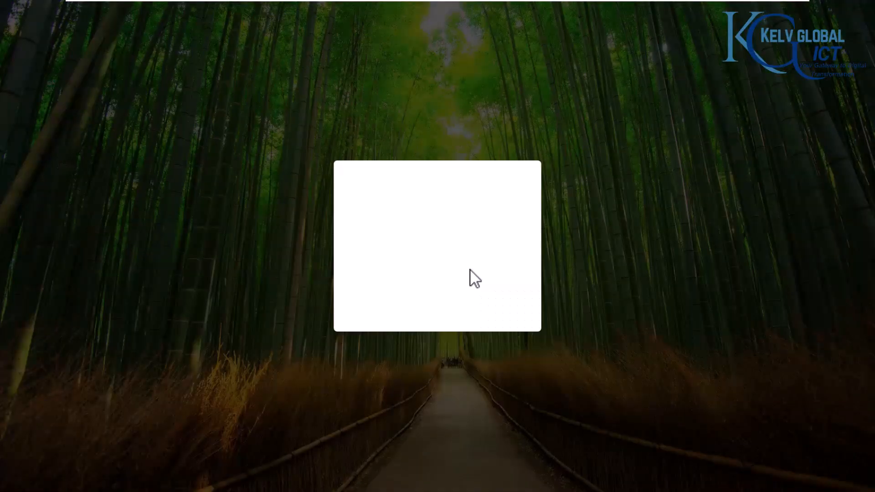
left_click(411, 313)
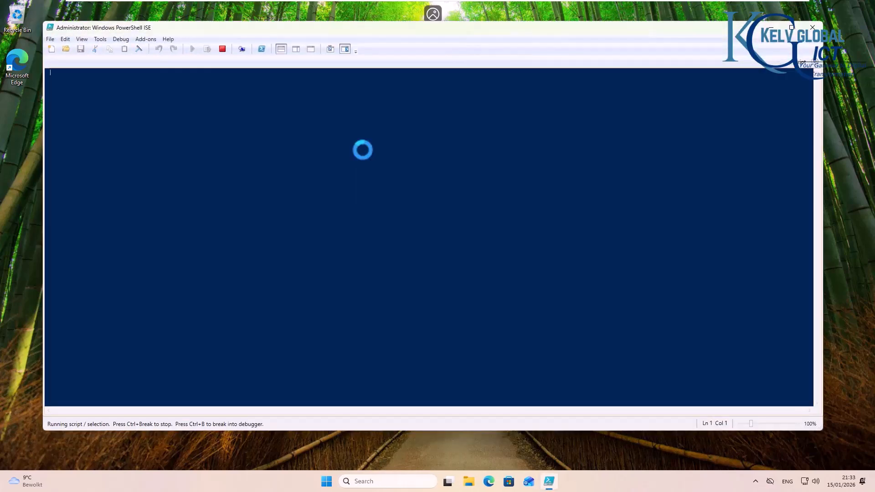
Step: Place the script pane above the console and run hostname to show the computer name
left_click(297, 50)
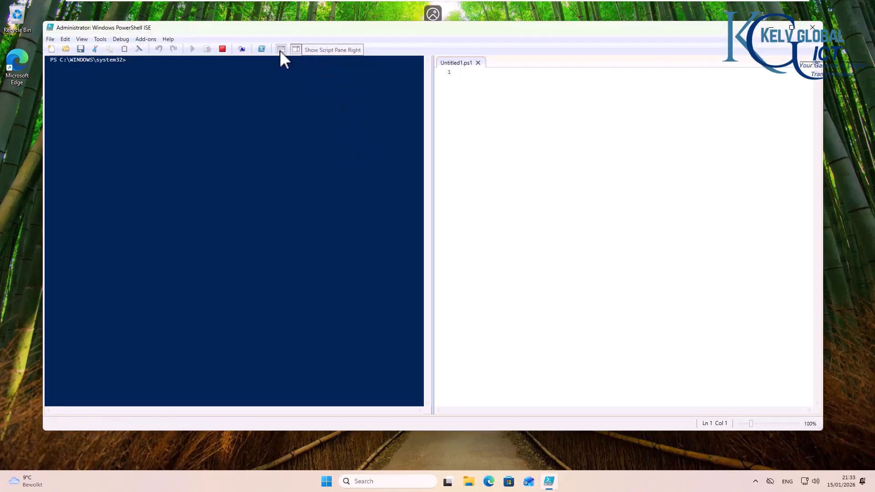
left_click(280, 49)
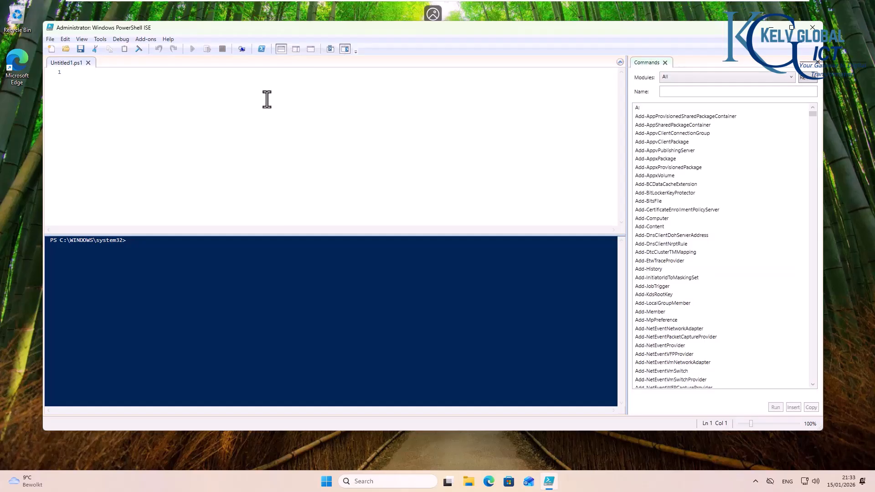
left_click(171, 240)
type("hostname")
key("Return")
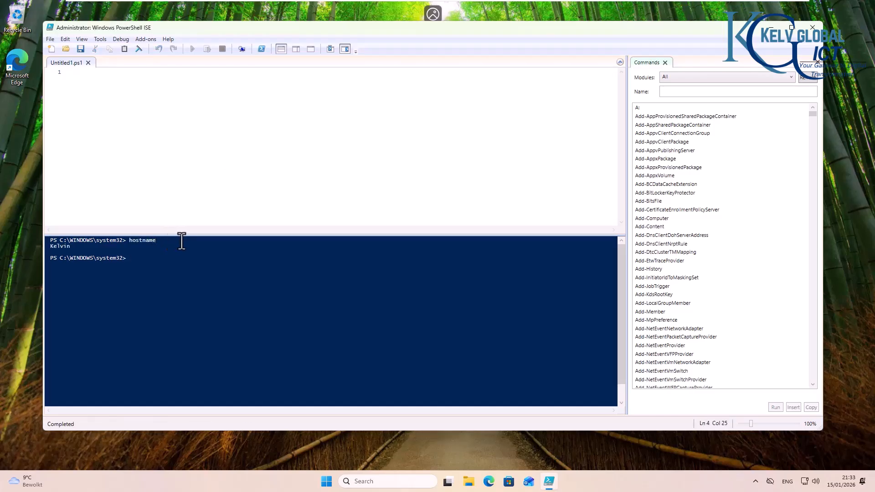
left_click_drag(81, 247, 50, 246)
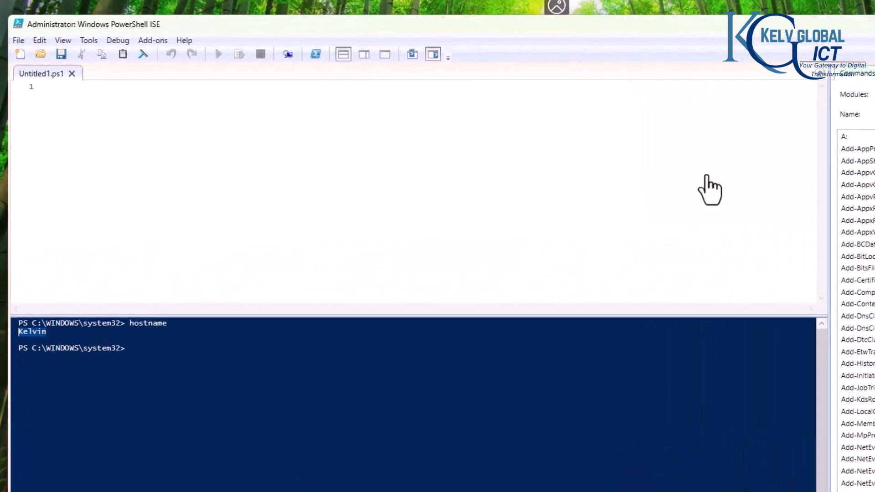
Step: Paste Rename-Computer -NewName "C001" -Restart into the script pane and run it
left_click(158, 104)
type("Rename-Computer -NewName \"C001\" -Restart")
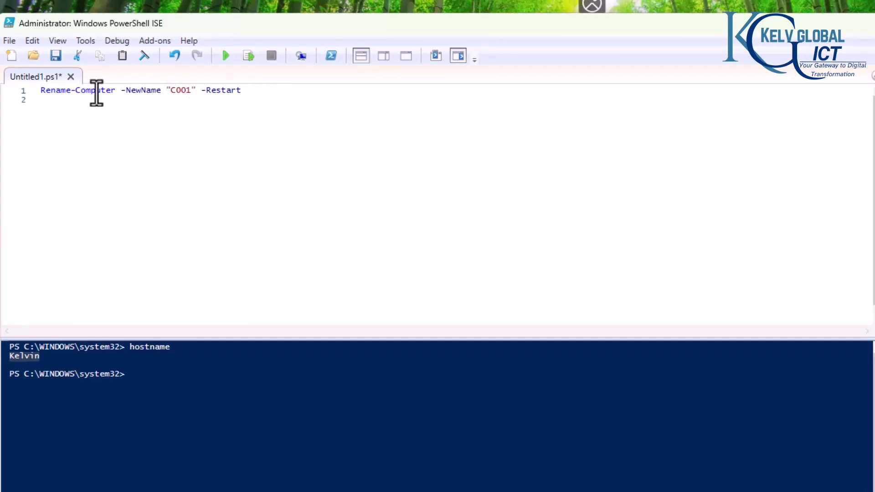
double_click(145, 90)
double_click(182, 91)
left_click_drag(246, 97, 201, 93)
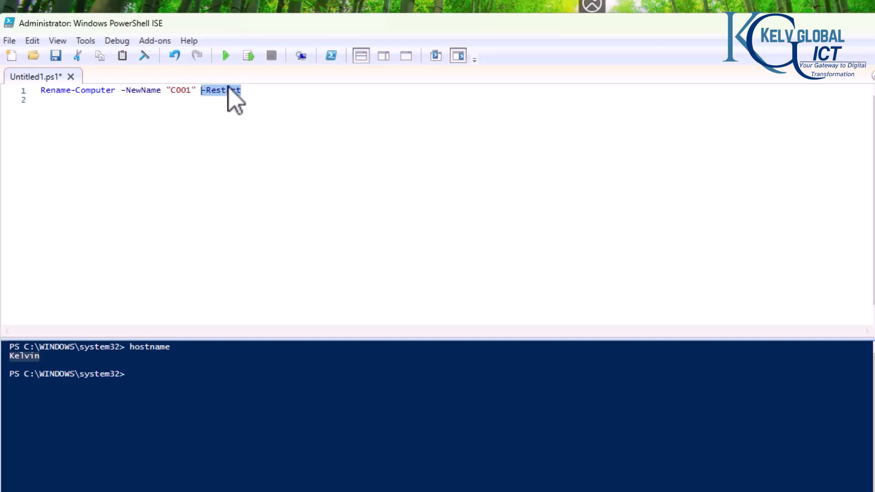
left_click(227, 56)
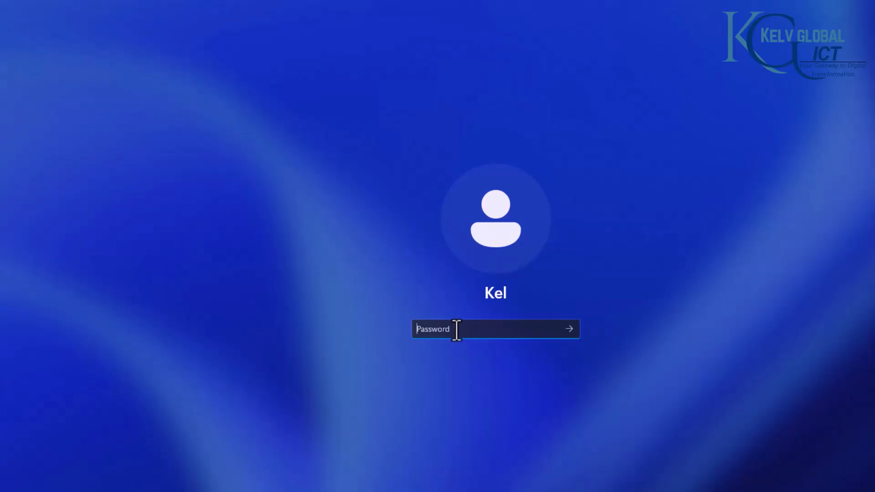
Step: Sign in with the account password, open cmd, and run hostname
type("••••••••")
key("Return")
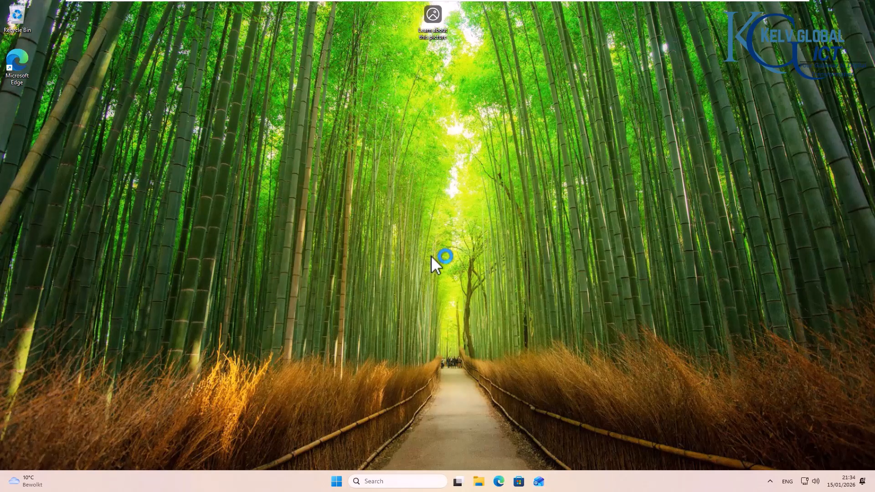
key("super+r")
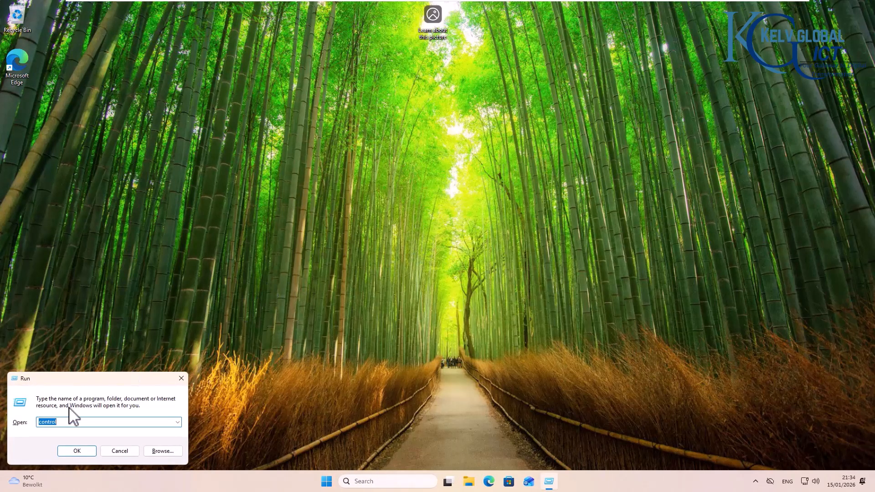
type("cmd")
key("Return")
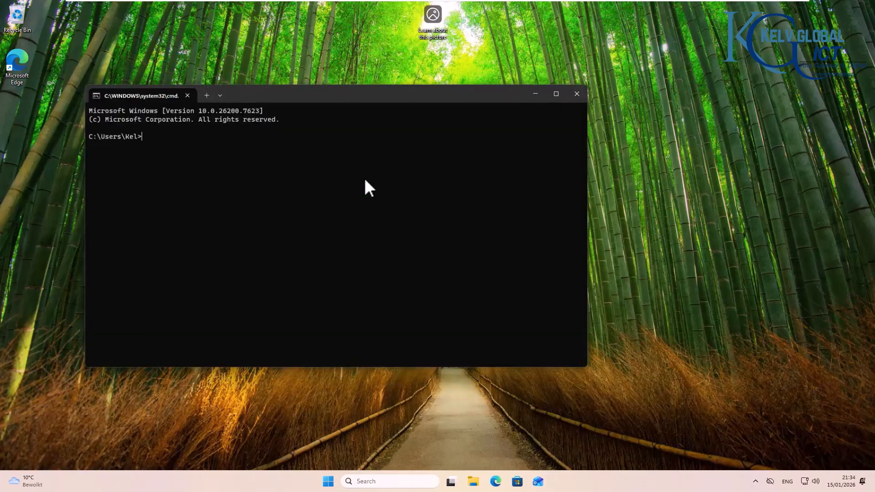
type("hostna")
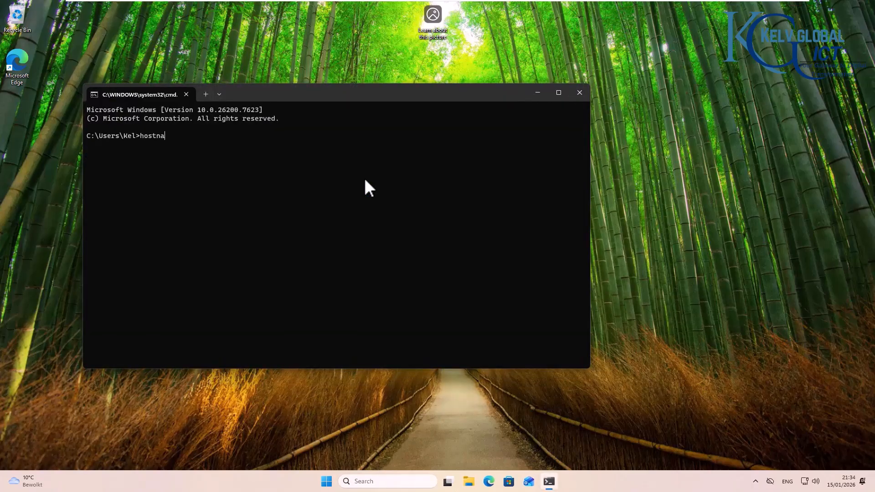
type("me")
key("Return")
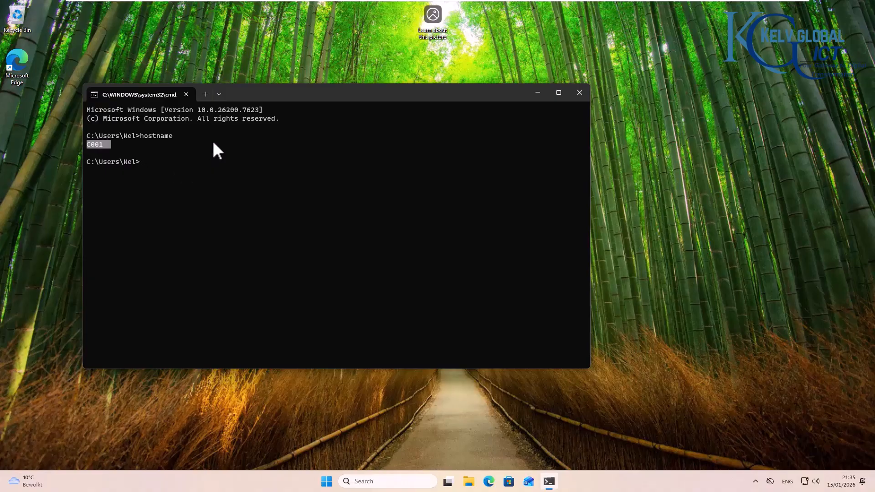
Step: Run ipconfig to read IPv4 address 192.168.13.130, then switch to the LON-DC-01 VM
left_click(233, 156)
type("ipconfig")
key("Return")
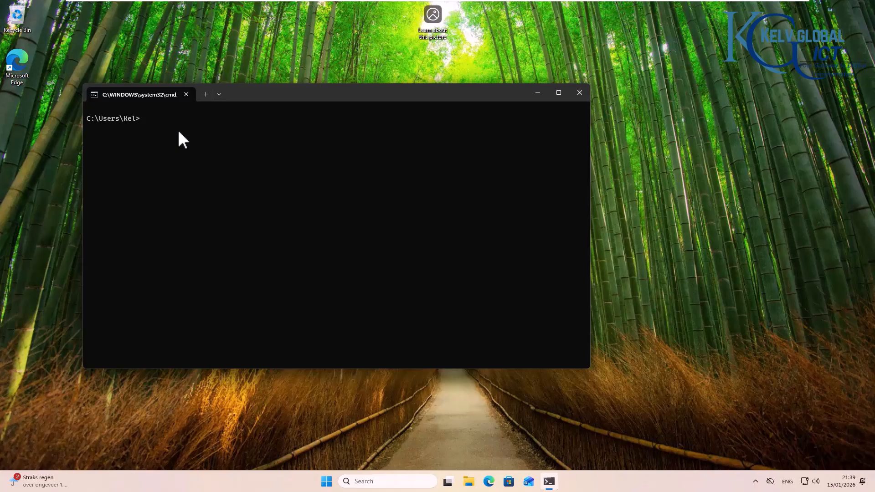
type("ipconfig")
key("Return")
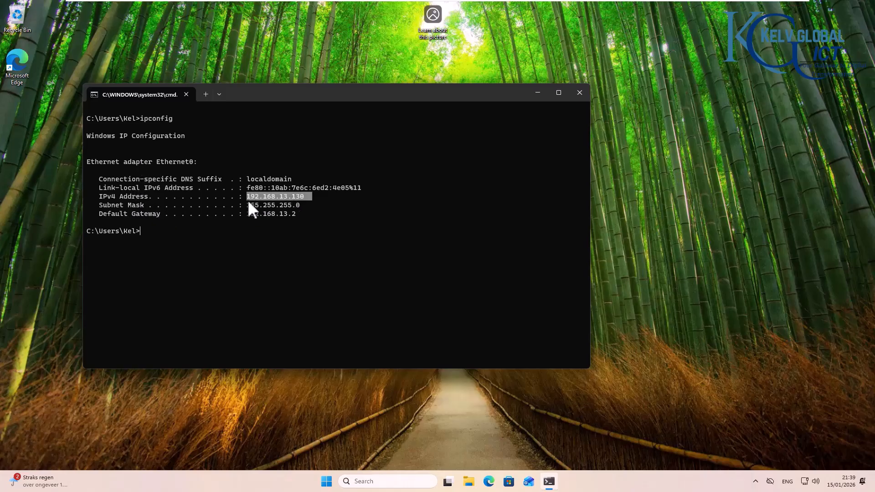
left_click_drag(234, 198, 217, 201)
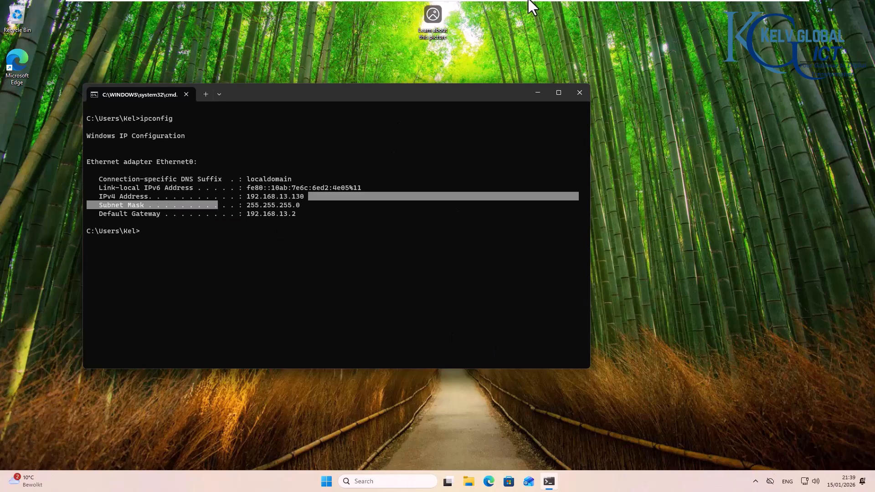
mouse_move(529, 1)
left_click(457, 8)
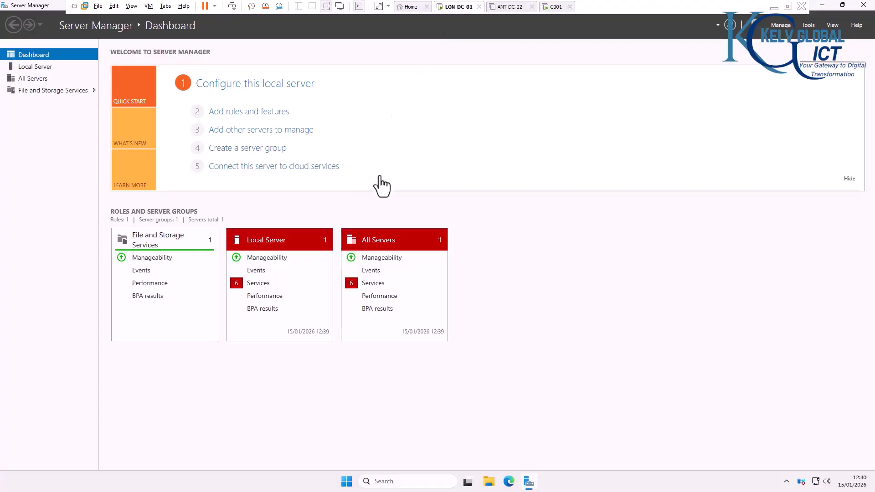
Step: On LON-DC-01, run ipconfig in Command Prompt and select its IPv4 address 10.10.0.10
left_click(413, 482)
type("cmd")
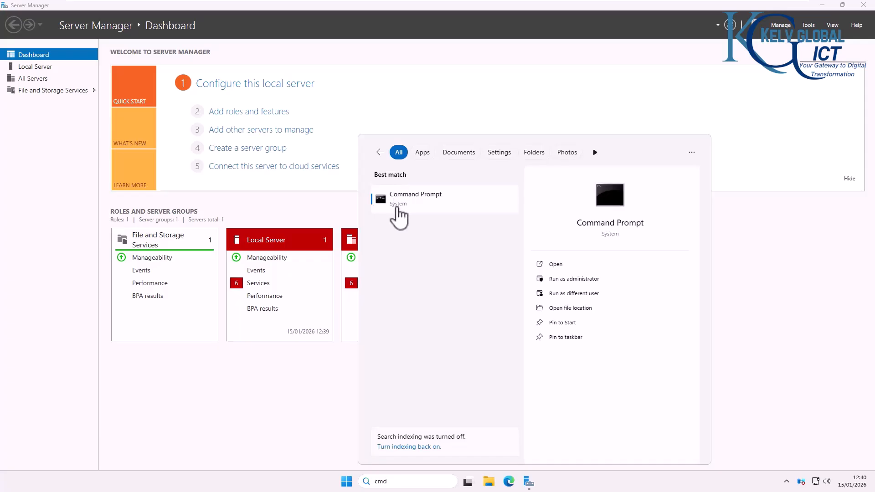
left_click(393, 200)
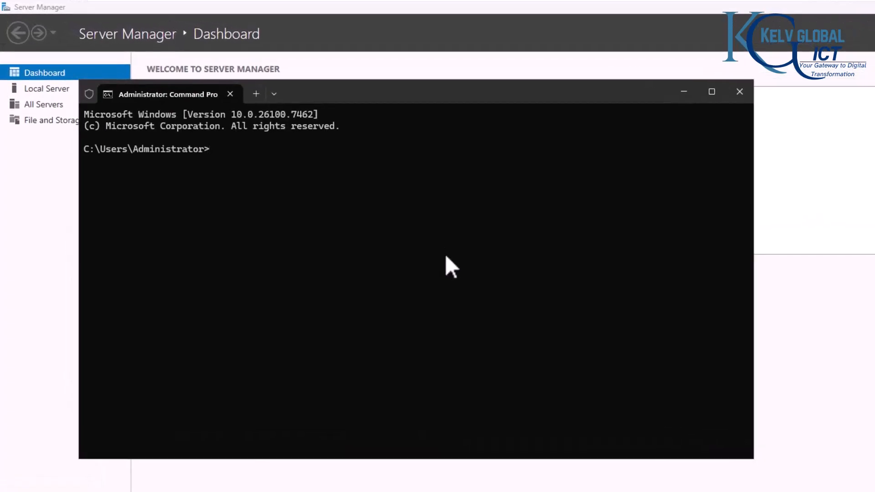
type("ipconfig")
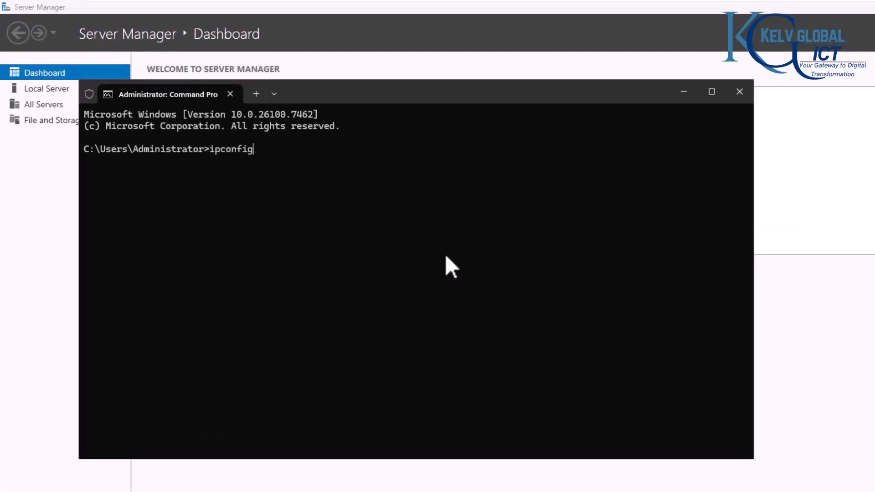
key("Return")
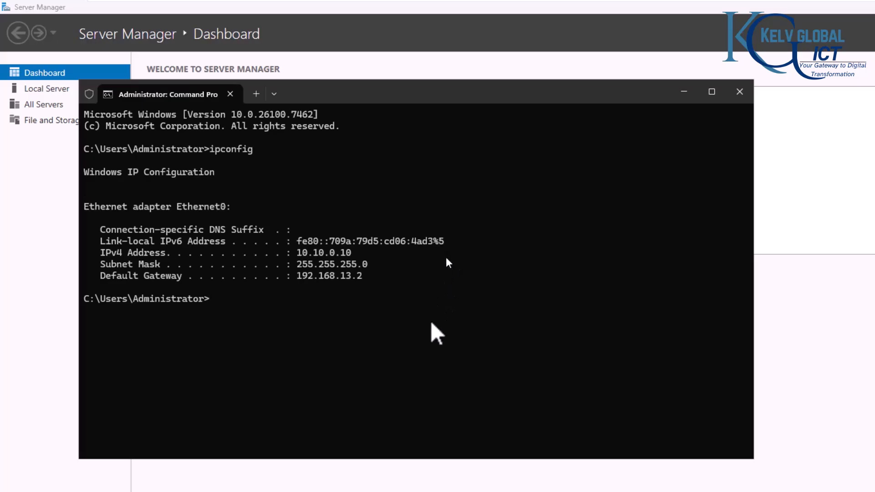
left_click_drag(299, 254, 299, 255)
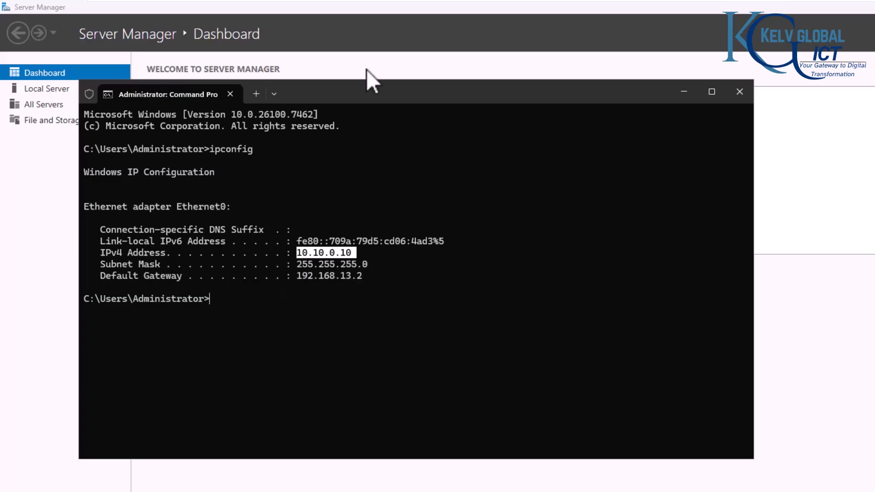
Step: On C001, ping 10.10.0.10 until it times out, then launch Control Panel with control
mouse_move(601, 1)
left_click(736, 12)
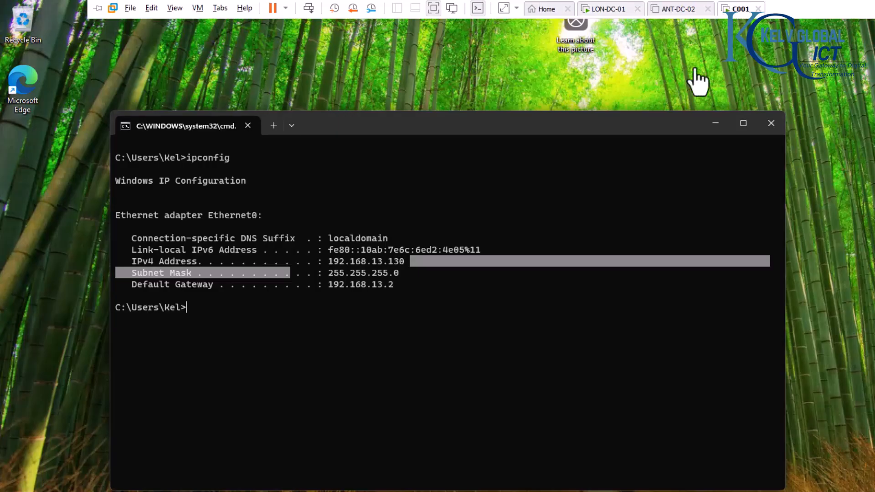
type("ping")
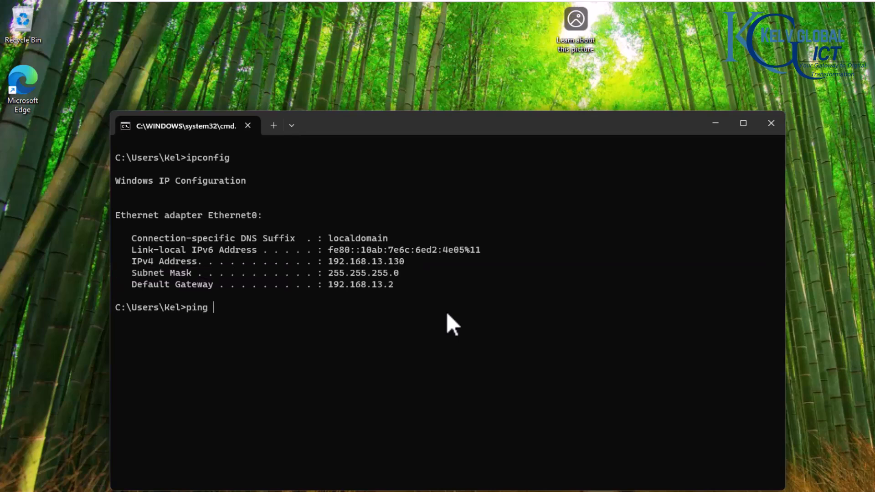
key("Return")
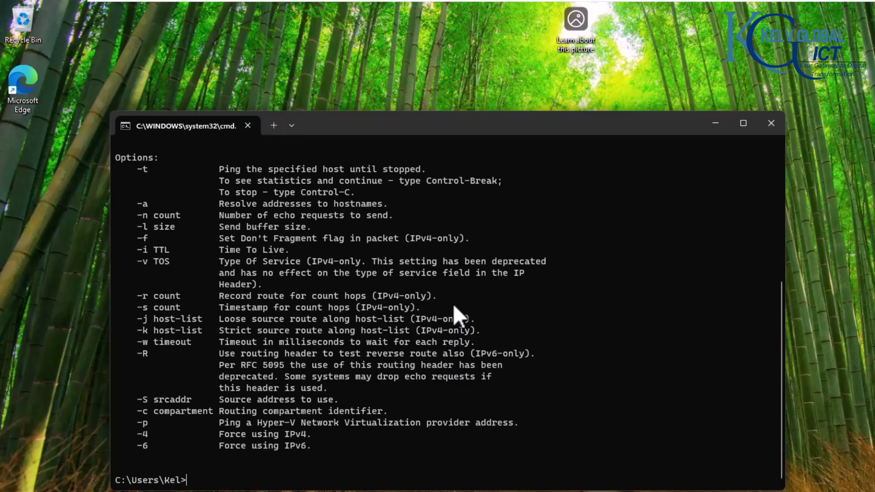
type("ping 10.10.0.10")
key("Return")
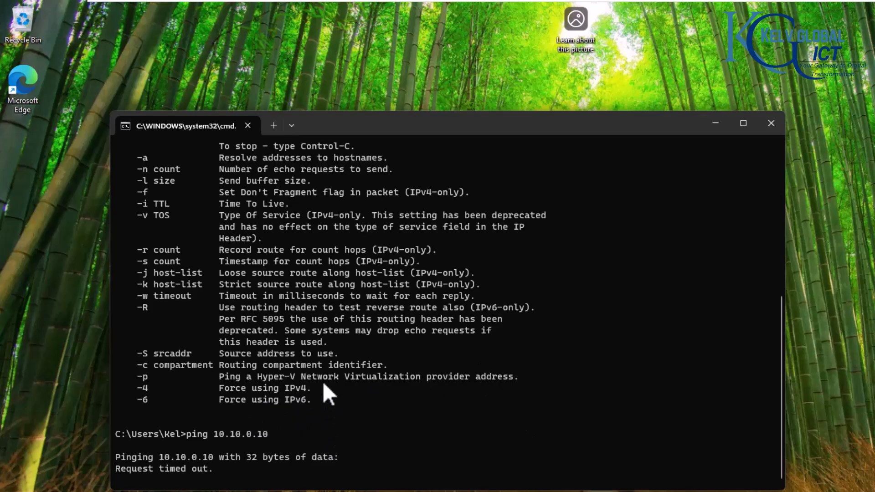
key("ctrl+c")
type("contro")
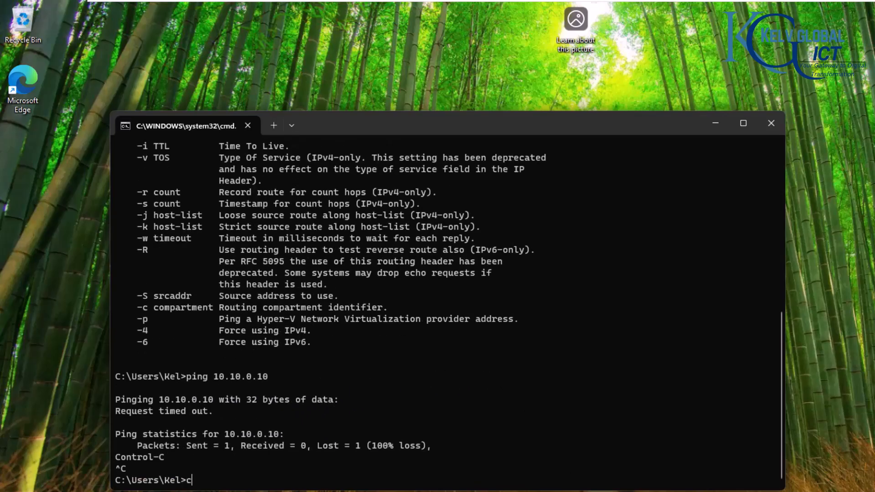
type("l")
key("Return")
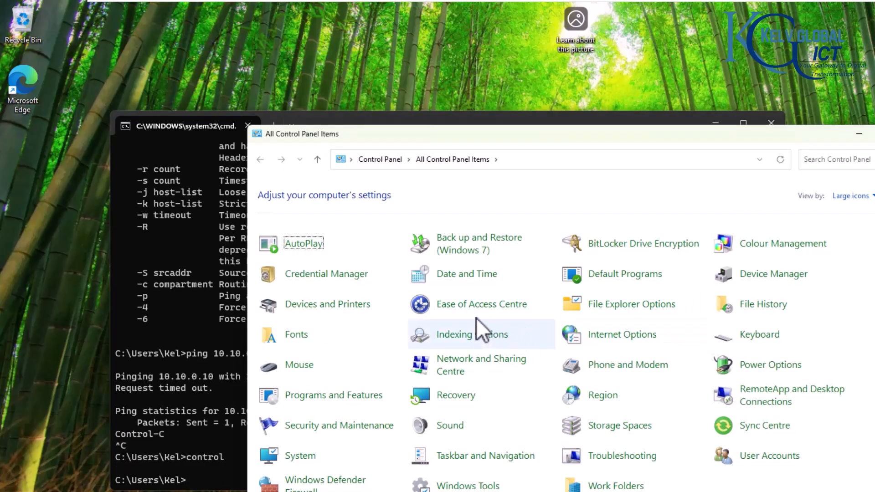
Step: Review Ethernet0's connection details, then open its properties and select Internet Protocol Version 4
left_click(472, 361)
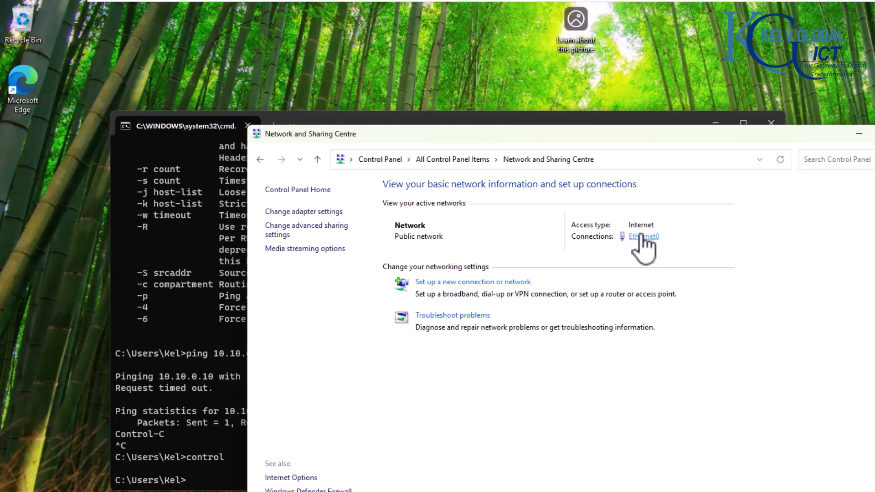
left_click(635, 236)
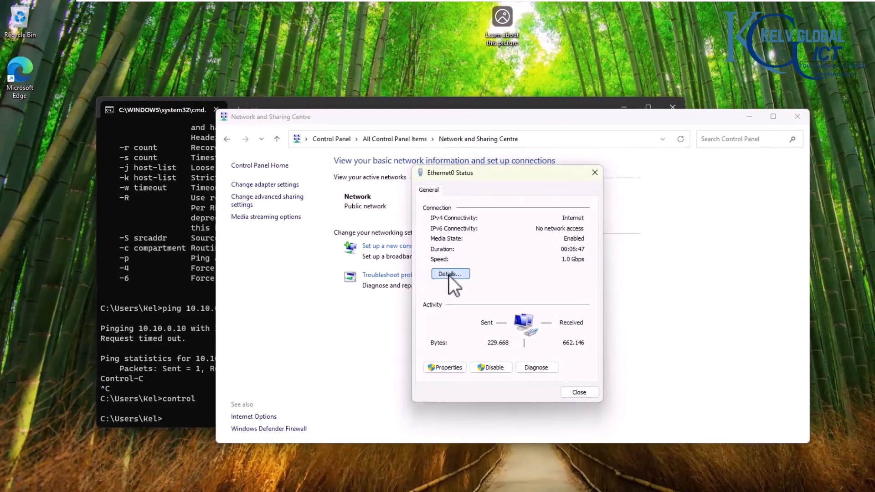
left_click(449, 274)
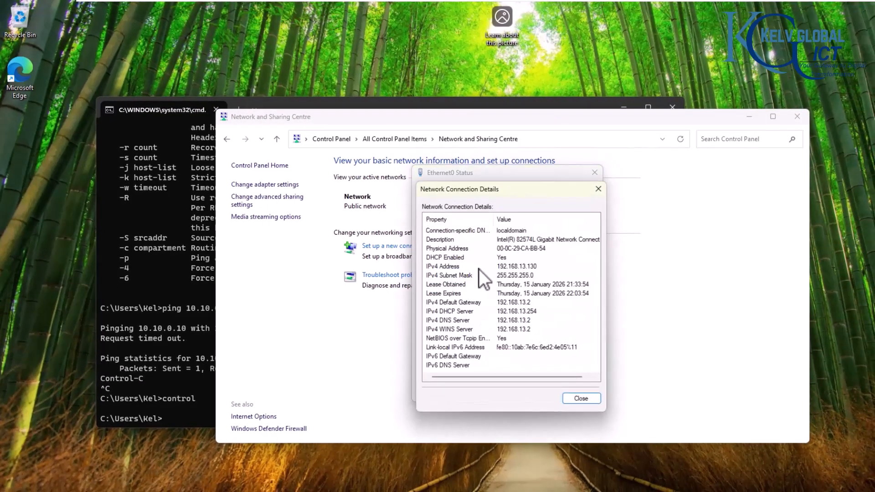
left_click(598, 190)
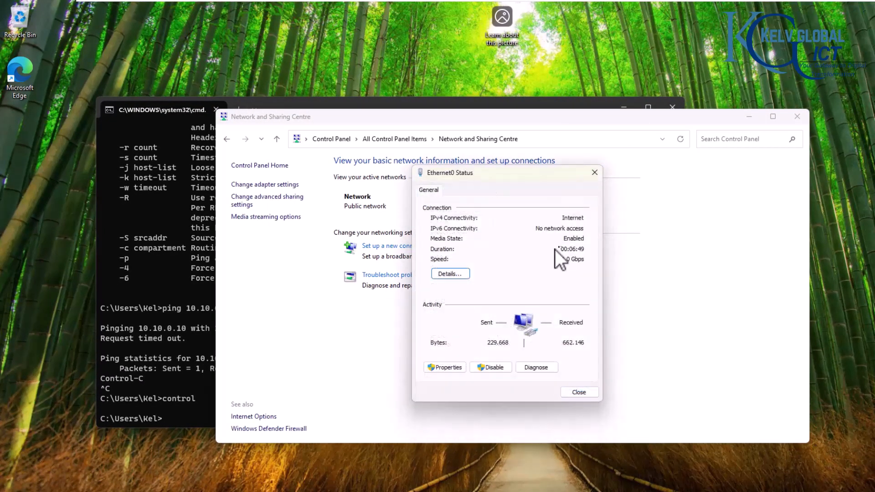
left_click(451, 366)
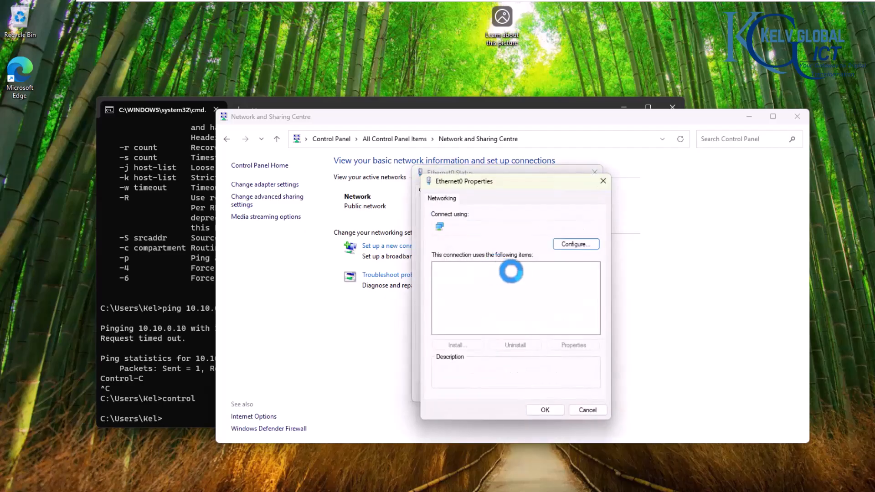
left_click(524, 294)
Step: Set IPv4 manually to 10.10.0.100, mask 255.255.255.0, gateway 192.168.13.2
left_click(570, 346)
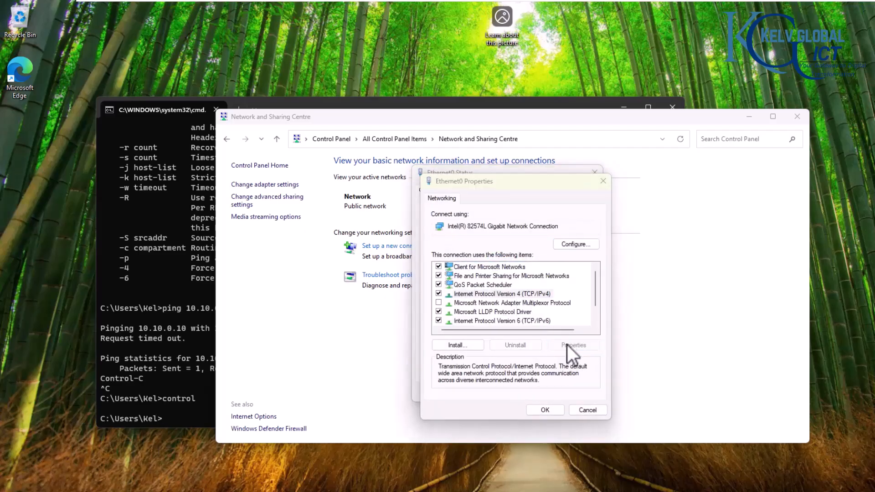
left_click(498, 298)
left_click(556, 311)
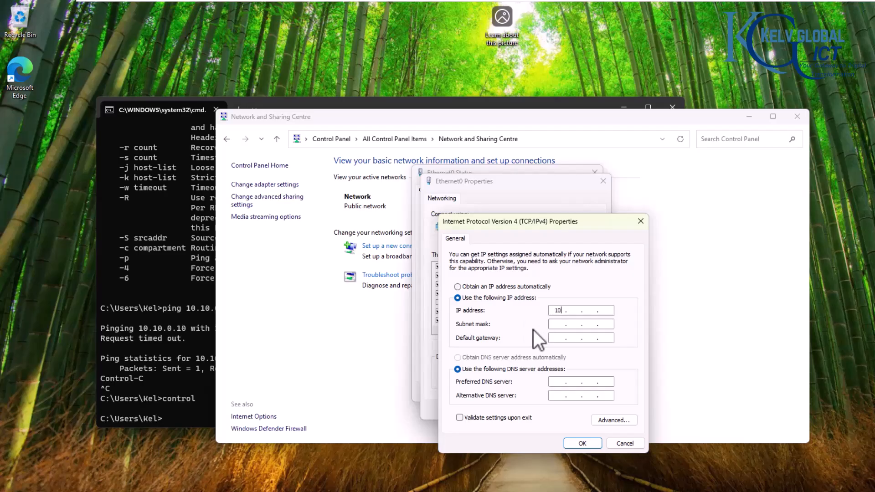
type("10.0.100")
left_click(553, 323)
double_click(572, 324)
type("255.255.255.0")
left_click(558, 340)
type("192 . 168 . 13 . 2")
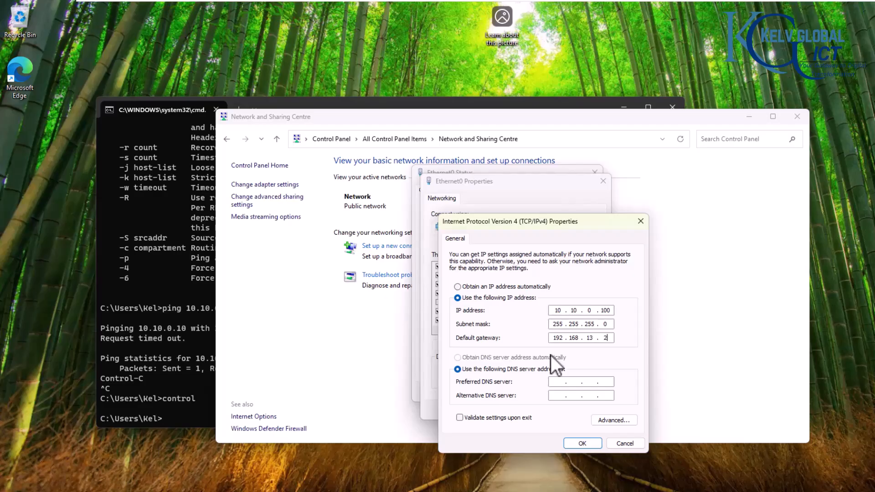
Step: Enter DNS servers 10.10.0.10 and 192.168.13.2, correcting mistyped 12 octets to 13
left_click(559, 382)
type("10 . 10 . 0 . 10")
left_click(553, 399)
type("192 . 168 . 12 .")
left_click(593, 339)
double_click(588, 339)
type("13")
double_click(587, 396)
type("13")
left_click(612, 400)
left_click(610, 397)
type("2")
Step: Confirm the IPv4 settings, accept the gateway subnet warning, and close the adapter properties
left_click(582, 444)
left_click(542, 319)
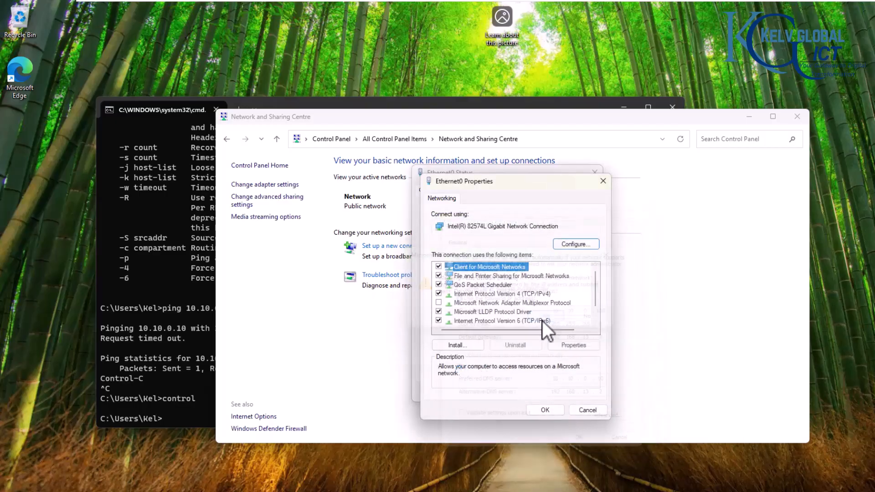
left_click(545, 412)
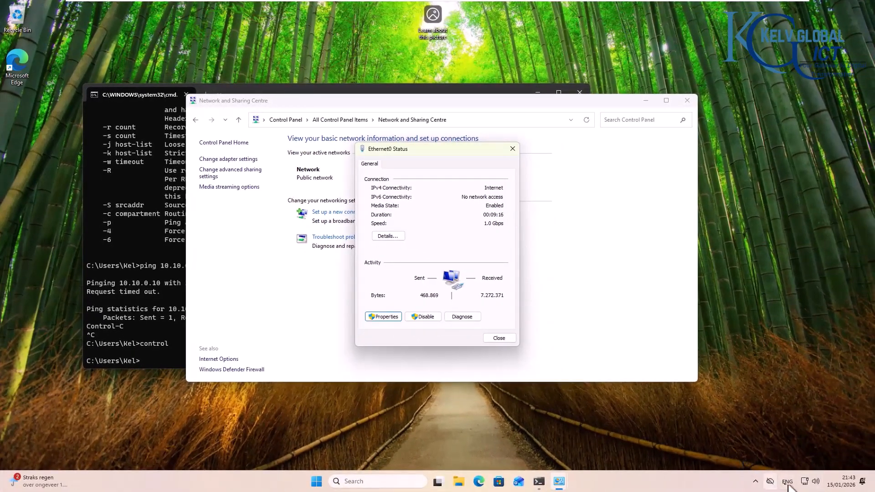
Step: Close the network windows and rerun ping 10.10.0.10, getting four replies with 0% loss
left_click(497, 339)
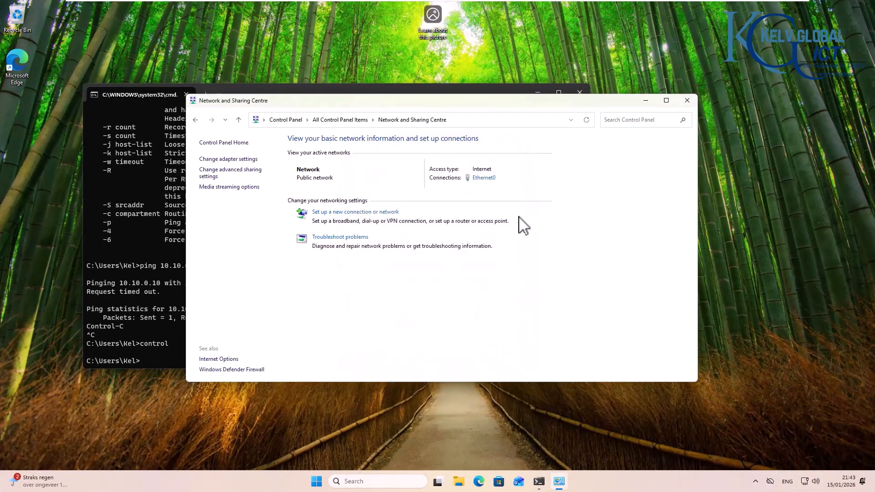
left_click(687, 100)
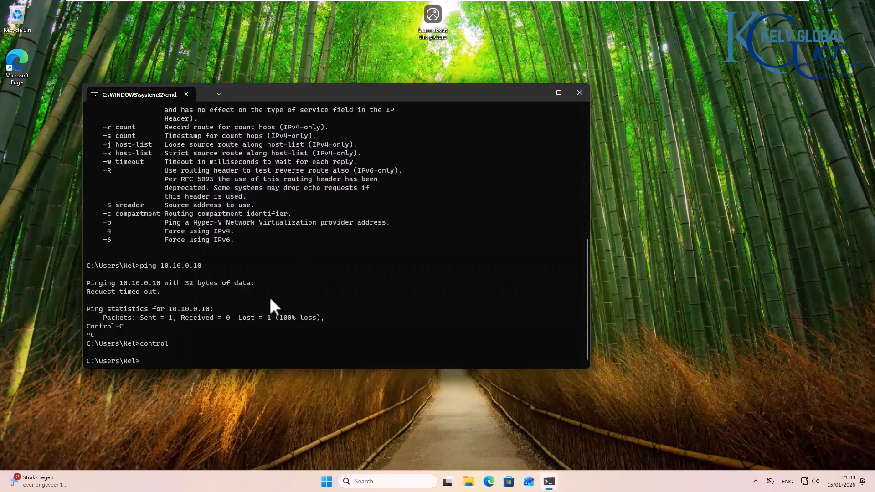
key("Up")
key("Up")
key("Return")
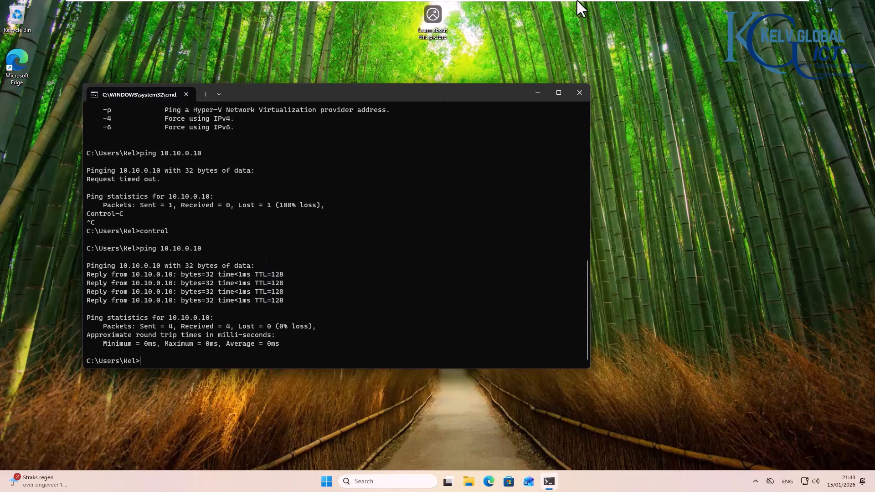
Step: On LON-DC-01, ping C001 at 10.10.0.100 from Command Prompt
mouse_move(565, 1)
left_click(452, 7)
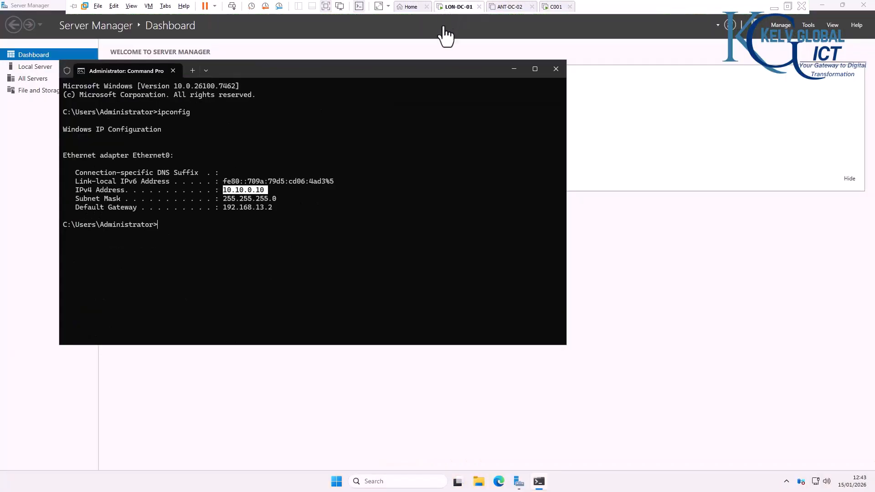
type("pin")
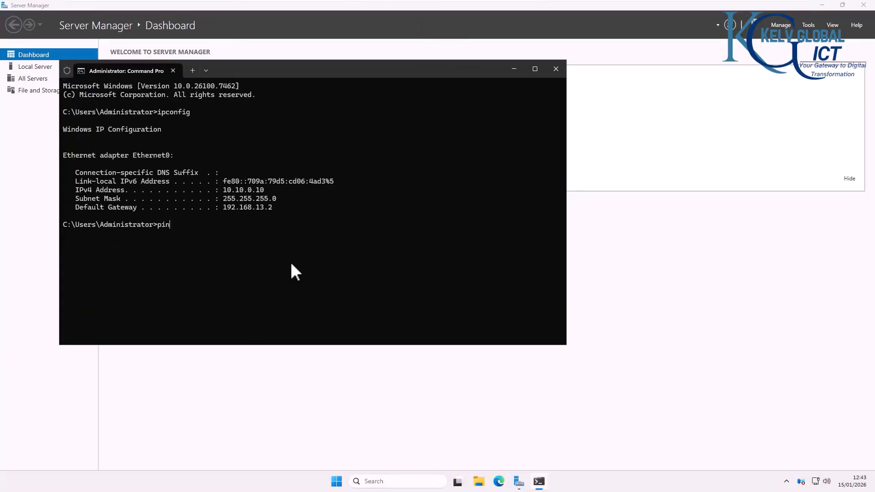
type("g 10 10")
key("BackSpace")
key("BackSpace")
type(".10 .0.100")
key("Return")
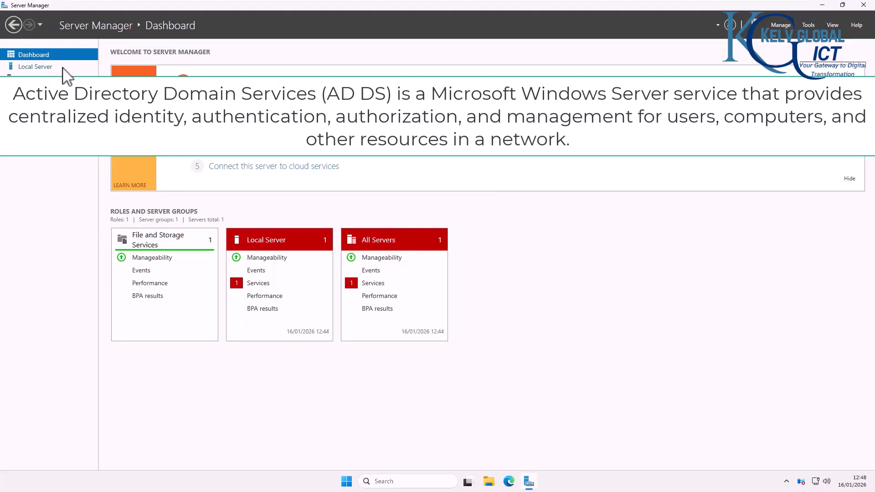
left_click(37, 69)
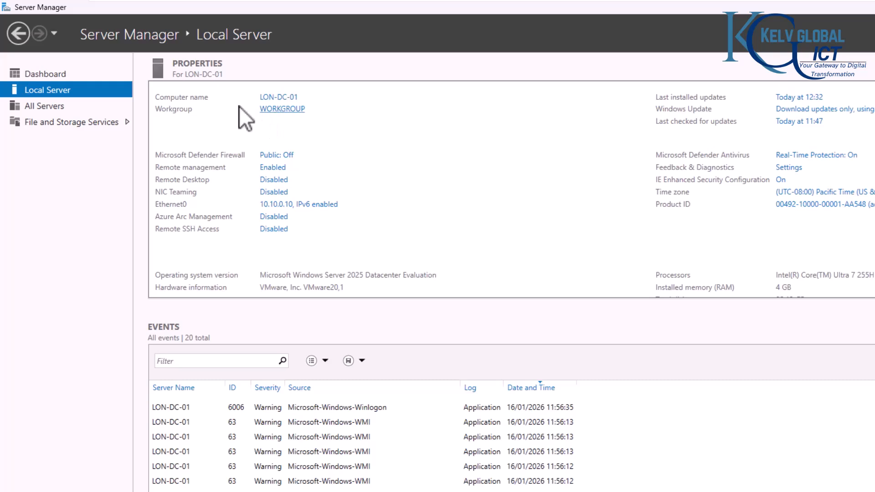
left_click(62, 73)
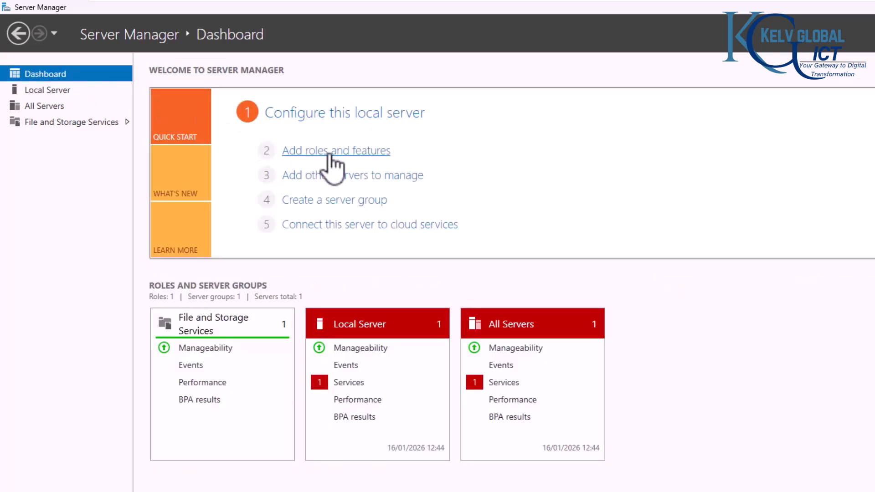
Step: Start Add Roles and Features with role-based installation targeting LON-DC-01
left_click(332, 151)
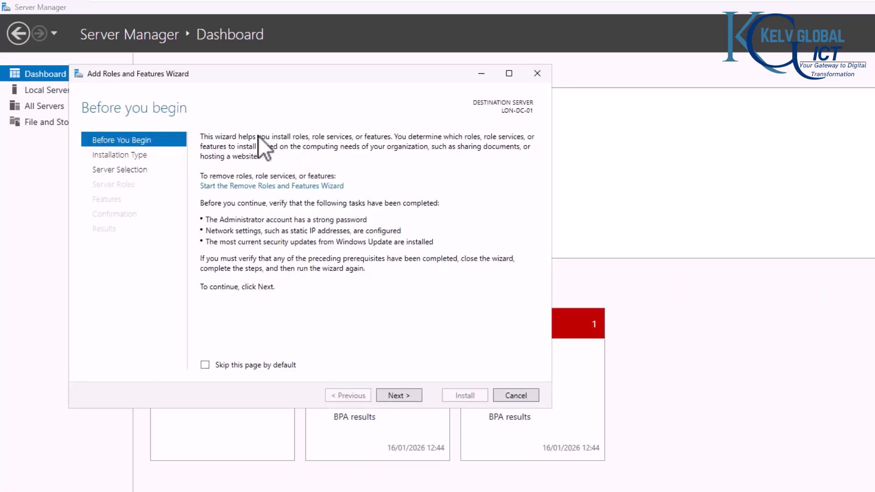
left_click(394, 395)
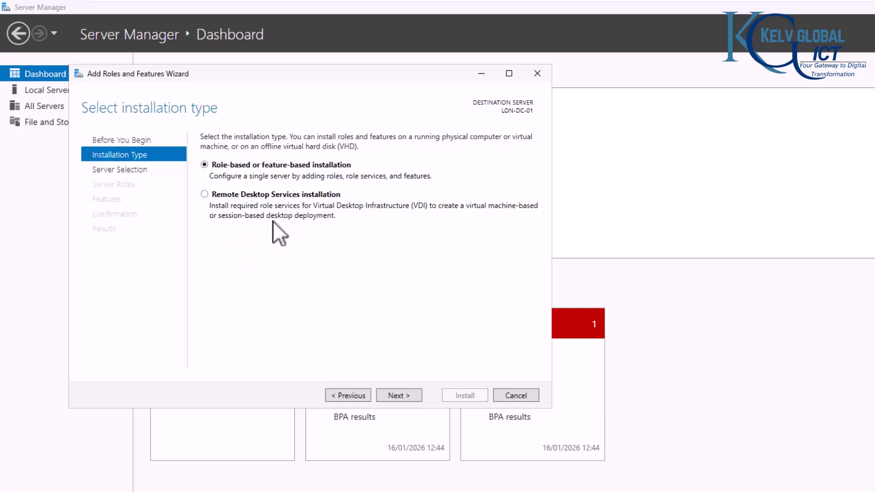
left_click(402, 395)
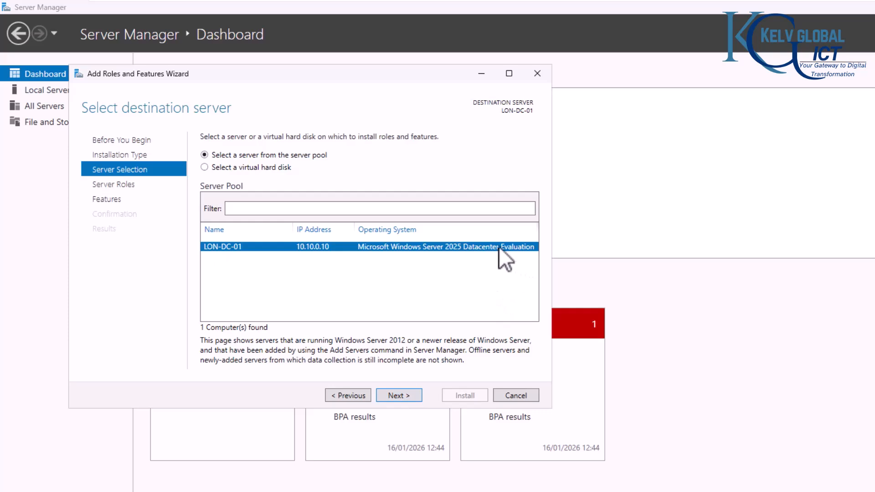
left_click(406, 395)
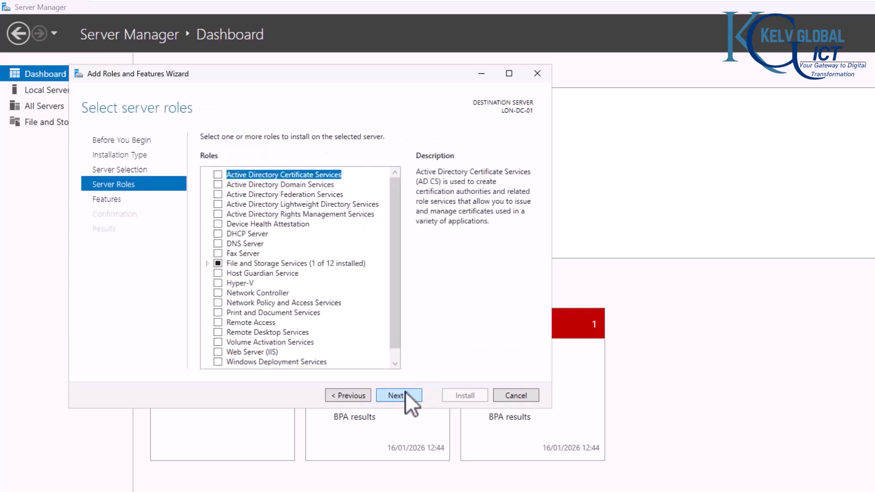
Step: Tick Active Directory Domain Services and DNS Server, adding their required features
left_click(218, 185)
left_click(356, 348)
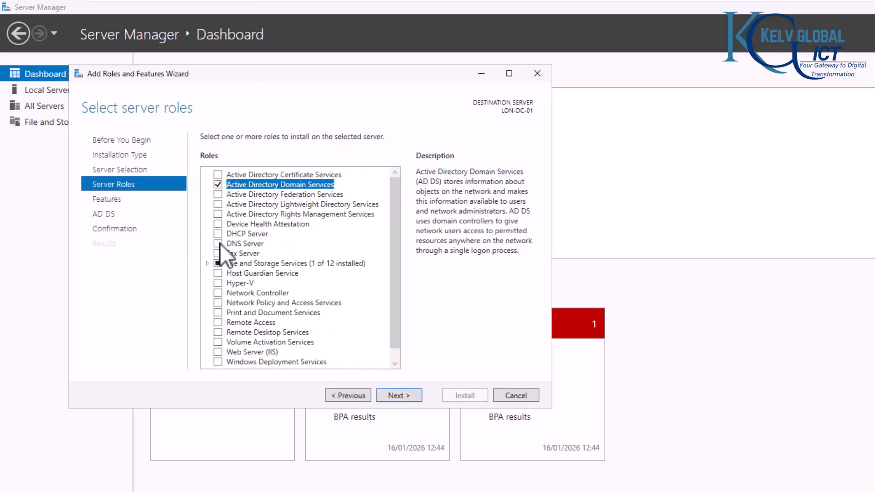
left_click(219, 243)
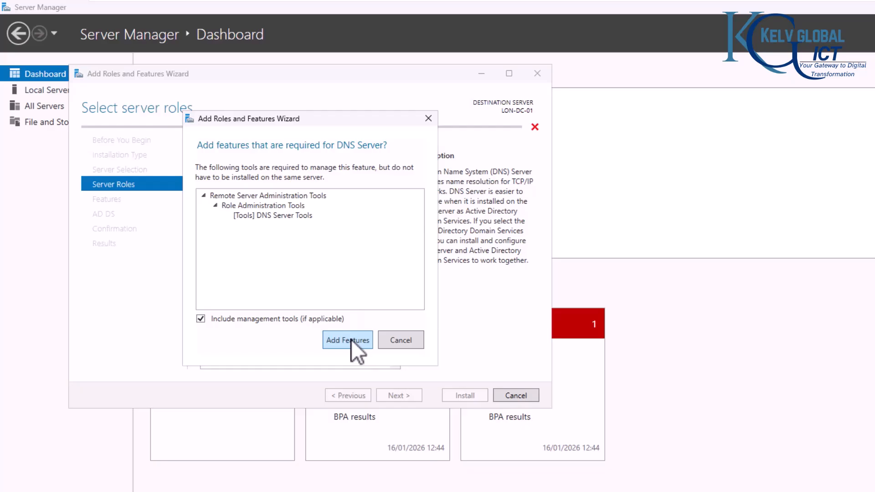
left_click(351, 340)
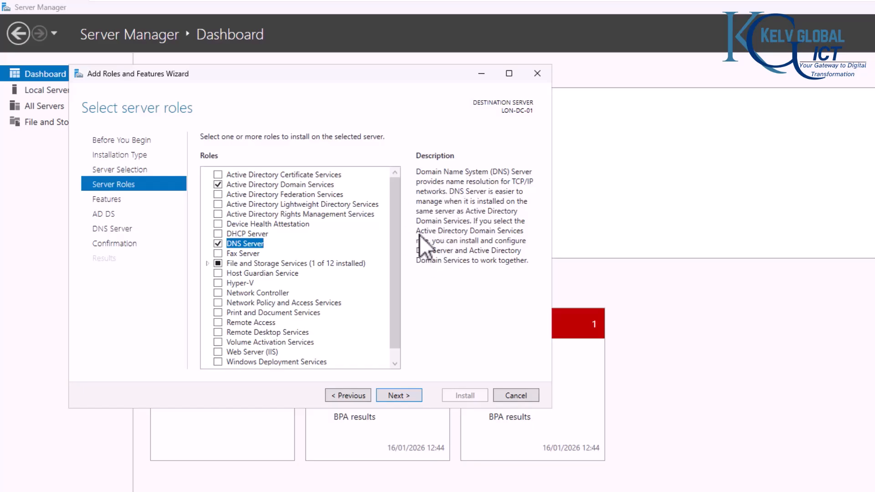
Step: Advance past the Features, AD DS and DNS Server pages to the installation confirmation
left_click(397, 395)
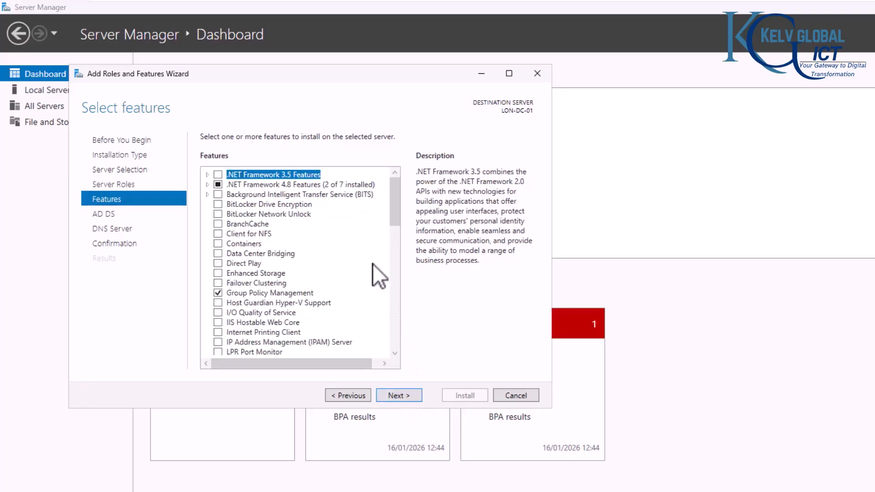
left_click(400, 395)
left_click(362, 395)
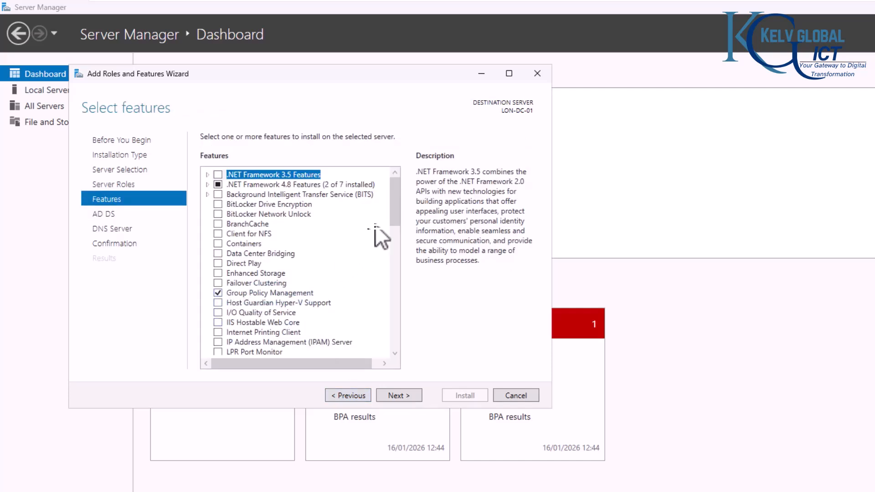
left_click_drag(395, 203, 398, 331)
scroll(354, 341, "down", 3)
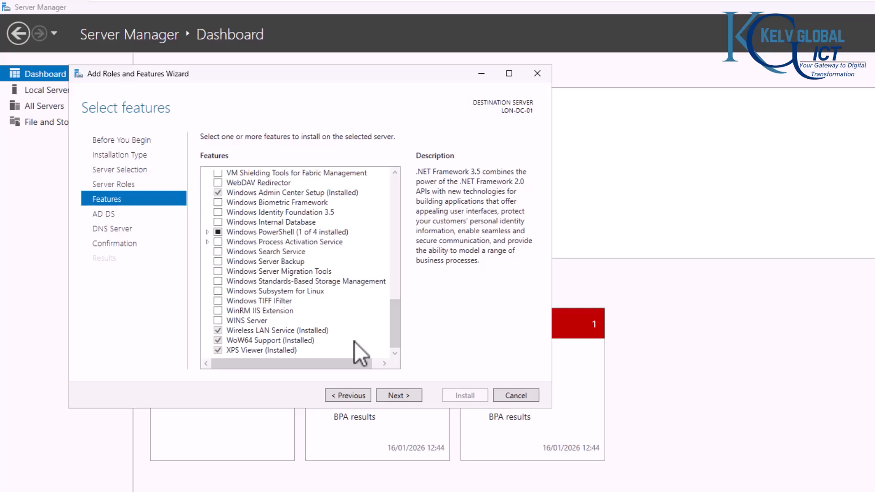
left_click(403, 396)
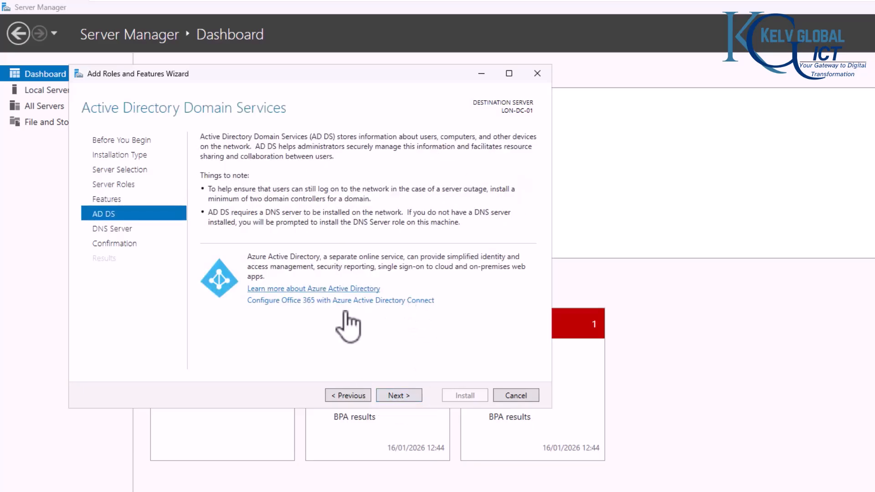
left_click(405, 393)
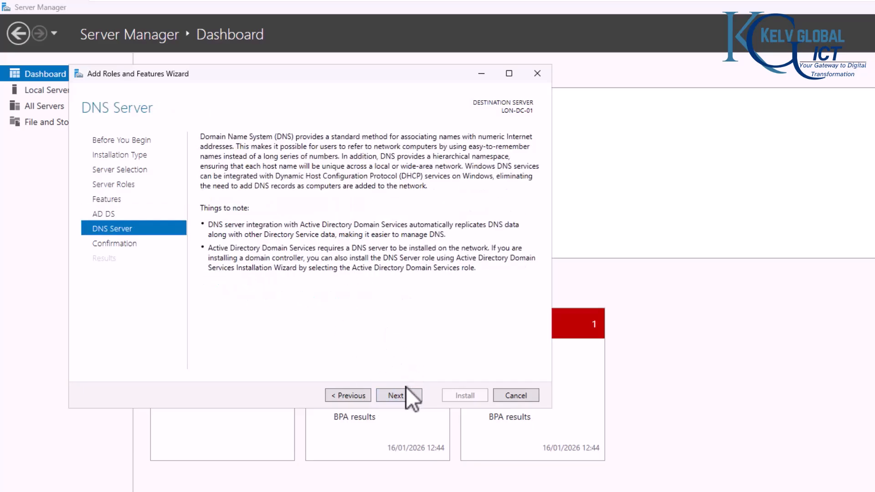
left_click(396, 395)
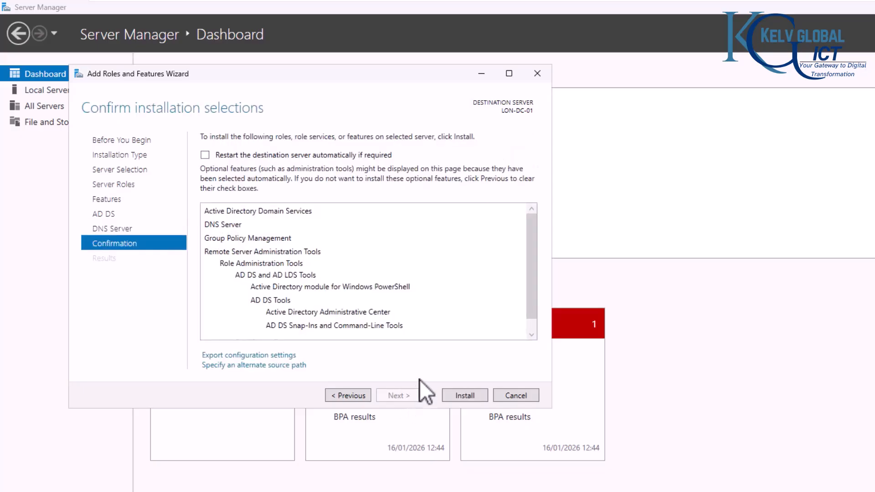
Step: Install AD DS and DNS, then choose 'Promote this server to a domain controller'
left_click(460, 395)
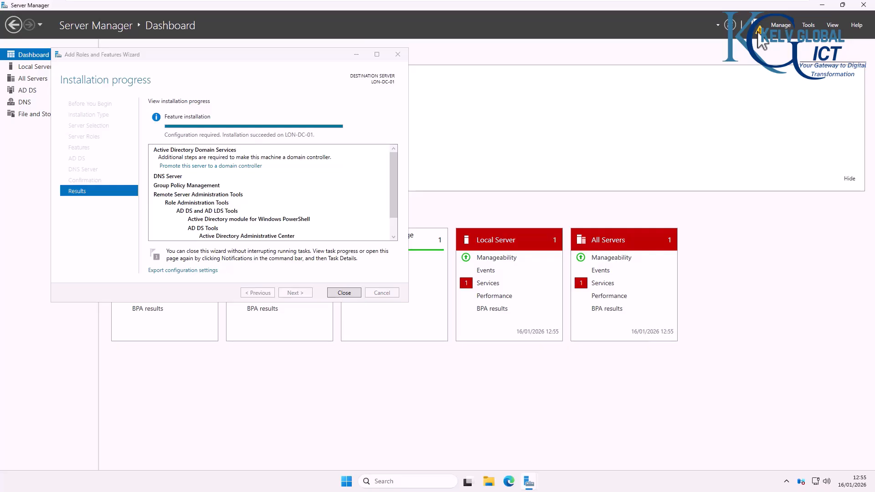
left_click(755, 25)
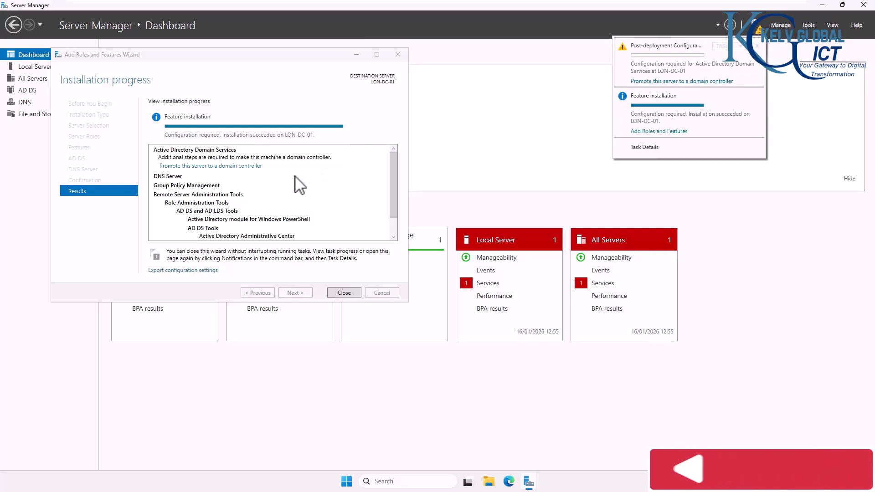
left_click(243, 166)
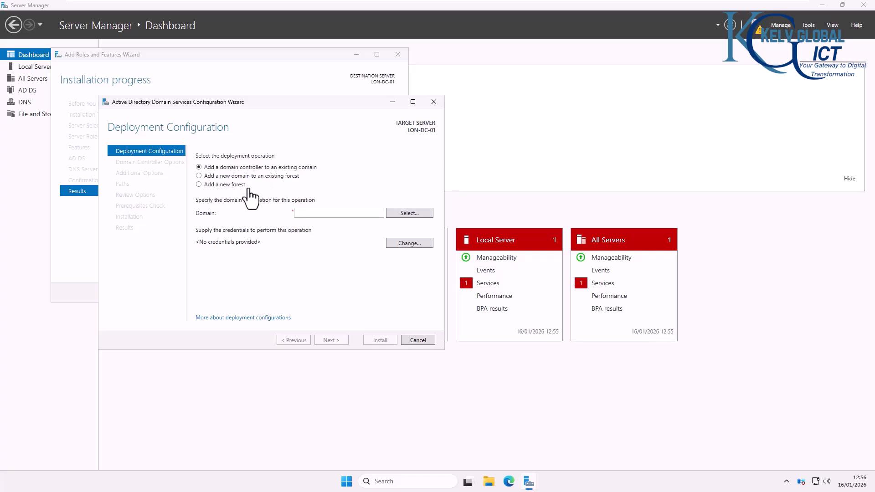
Step: Choose Add a new forest and enter the root domain name KELVGLOBAL.COM
left_click(221, 185)
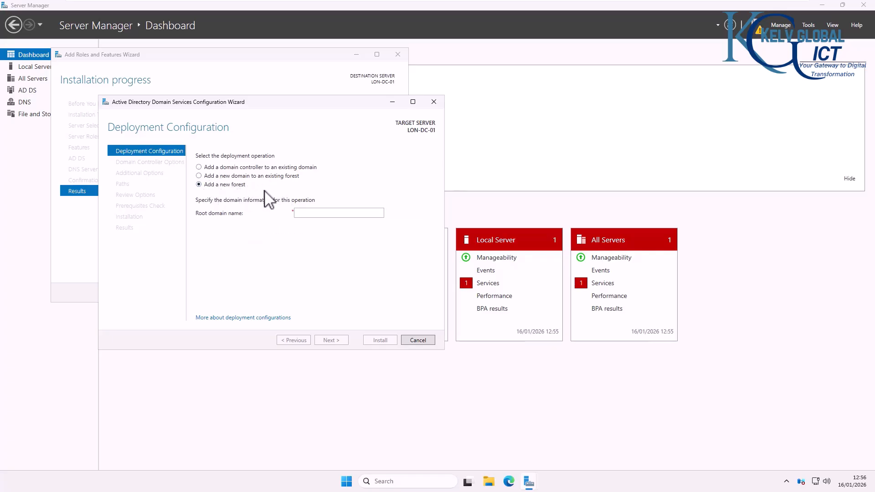
left_click(309, 213)
type("k")
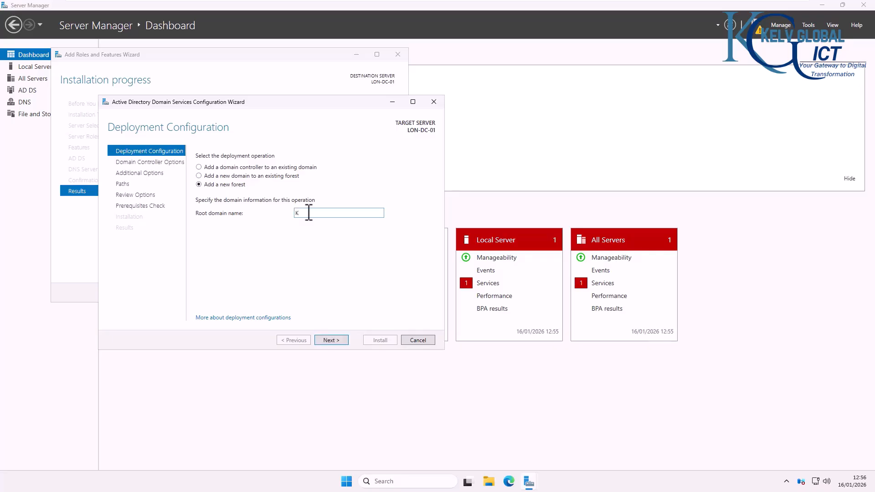
type("ELVGLOBAL.COM")
Step: Accept the root domain, then set and confirm the DSRM password with DNS and Global Catalog enabled
left_click(331, 342)
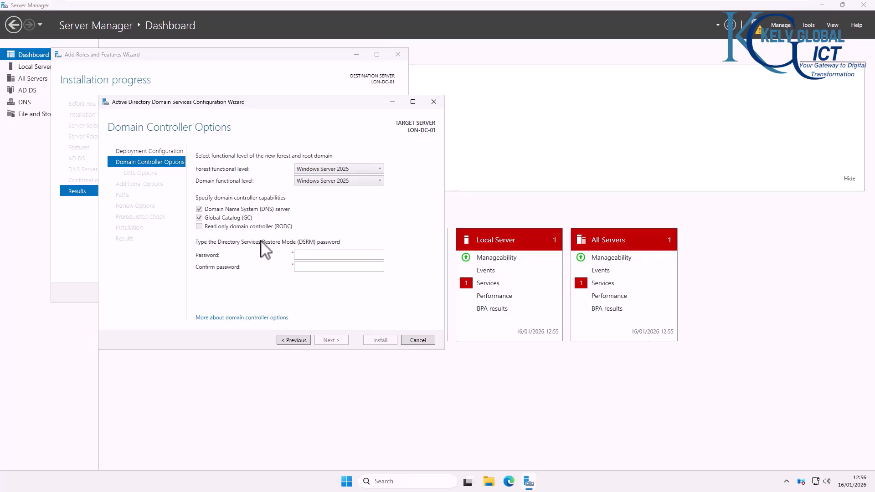
left_click(317, 255)
type("•••••")
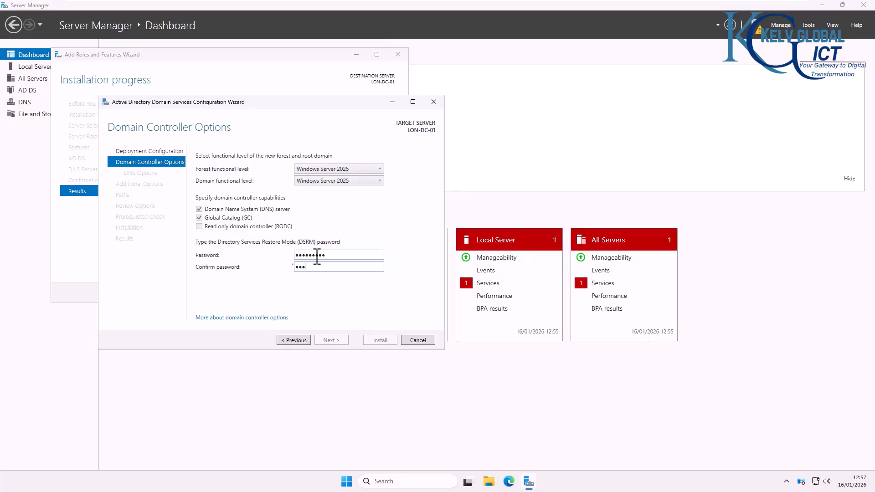
type("1")
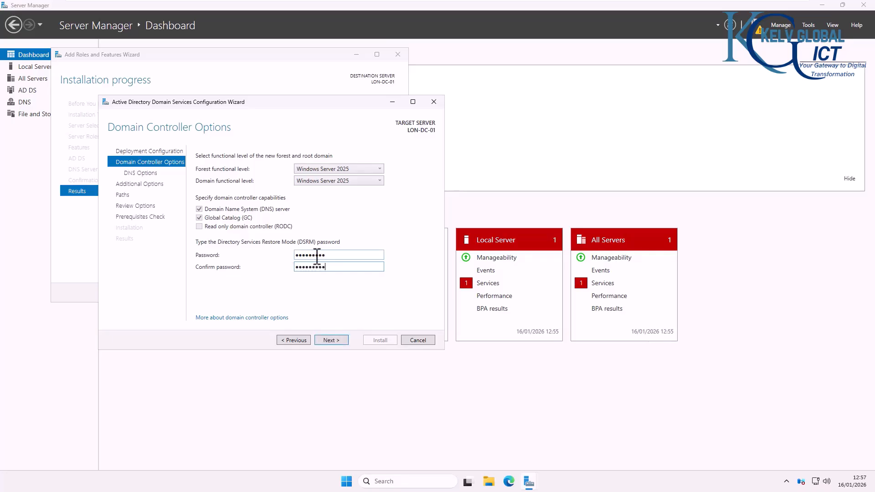
left_click(332, 341)
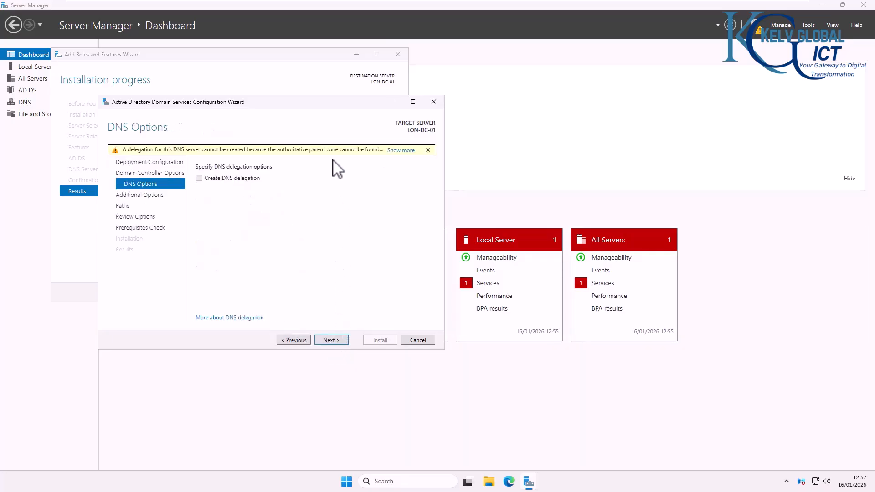
Step: Skip DNS delegation and keep KELVGLOBAL as the NetBIOS domain name
left_click(336, 341)
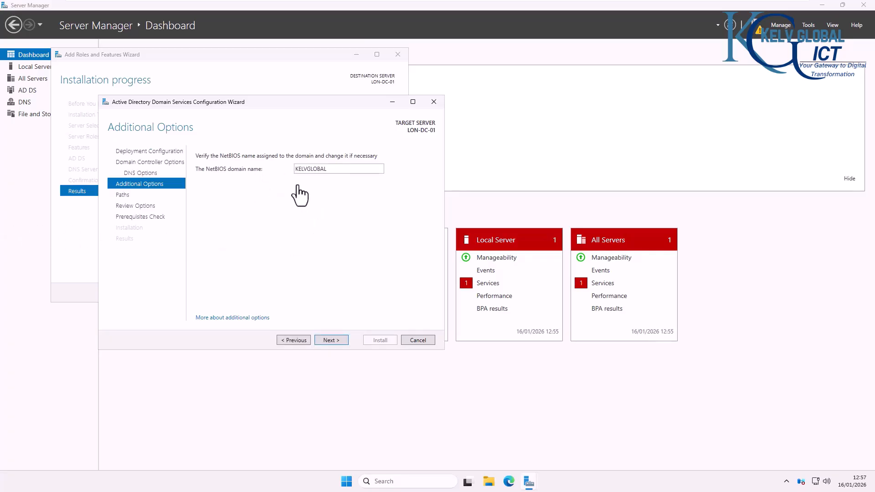
left_click(331, 341)
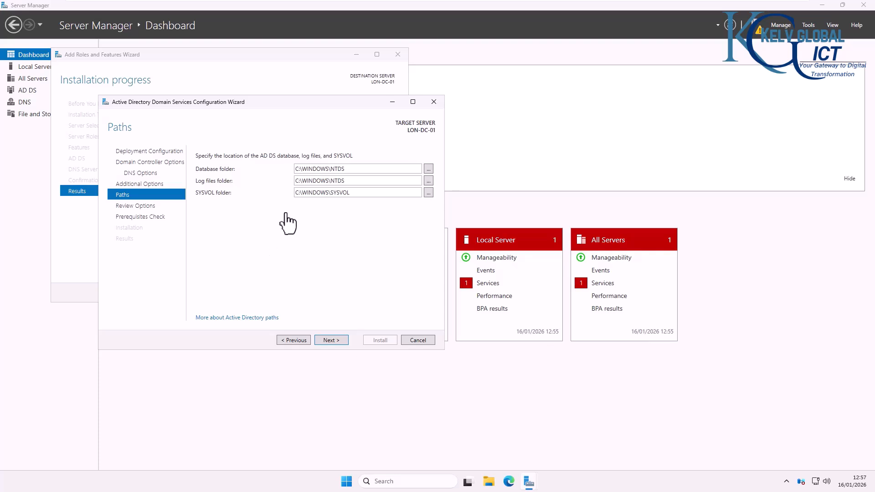
Step: Accept the default NTDS and SYSVOL paths, review the generated PowerShell script, and run the prerequisites check
left_click(330, 342)
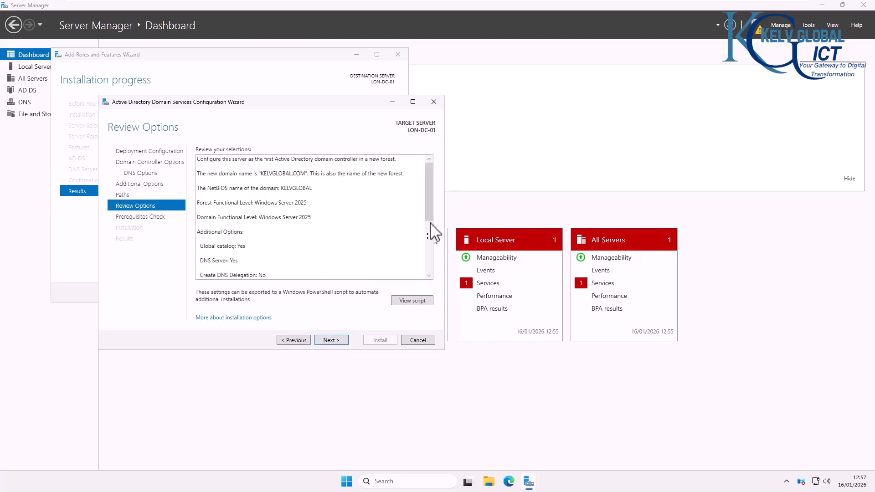
left_click_drag(432, 209, 424, 266)
left_click(415, 301)
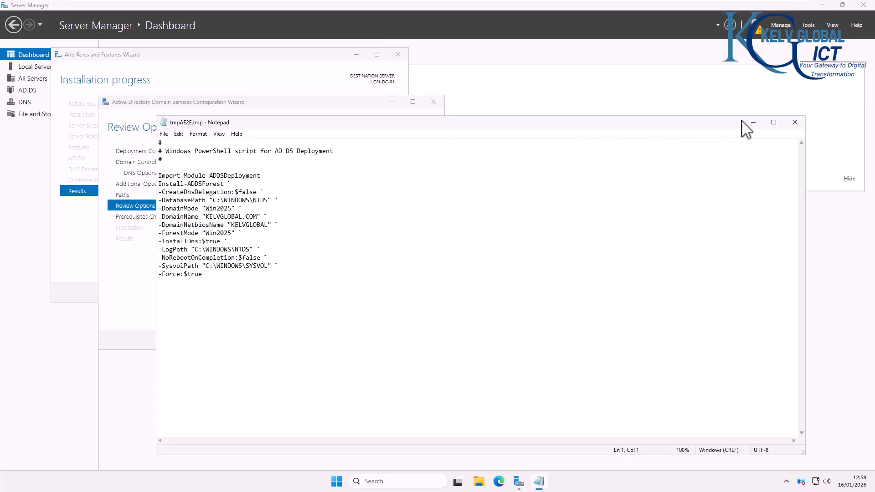
left_click(795, 122)
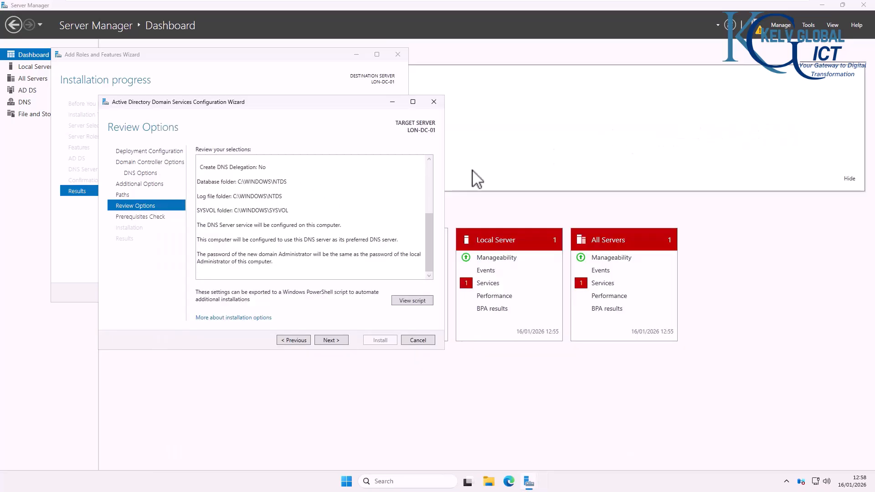
left_click(333, 341)
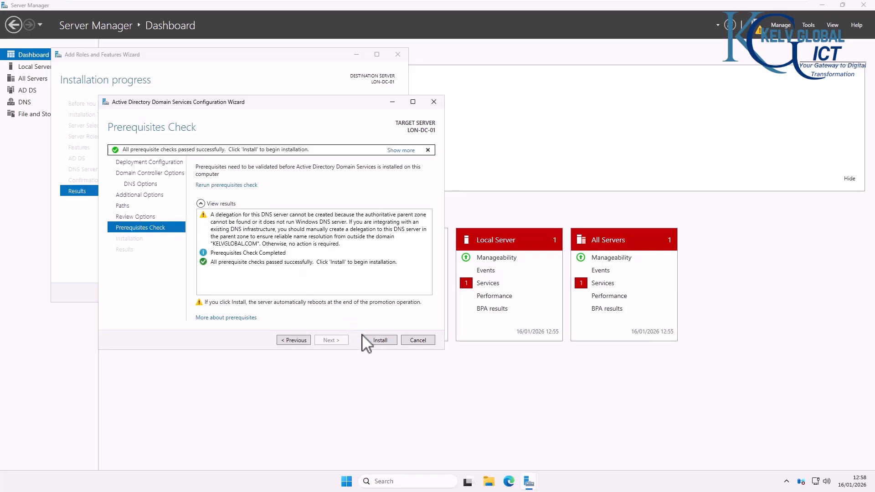
Step: Install AD DS to promote LON-DC-01 and let it reboot to the KELVGLOBAL logon screen
left_click(379, 341)
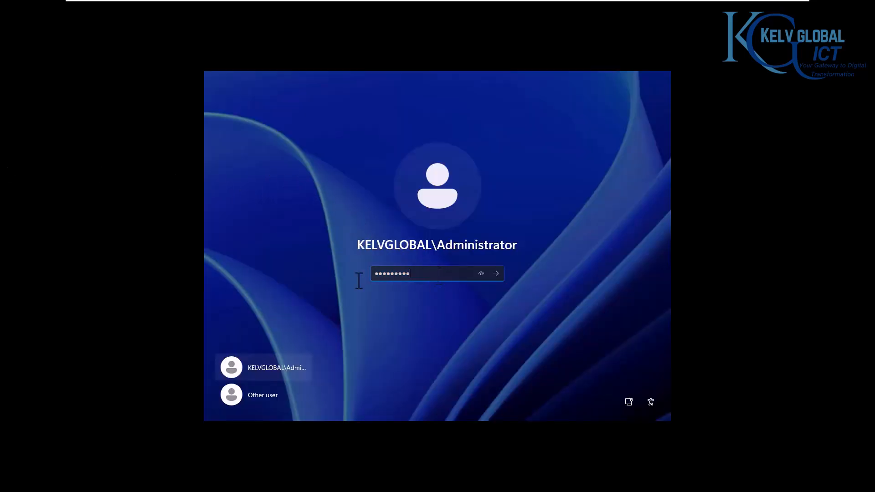
Step: Sign in to LON-DC-01 with the KELVGLOBAL domain Administrator password
key("ctrl+a")
type("•••••••••")
key("Return")
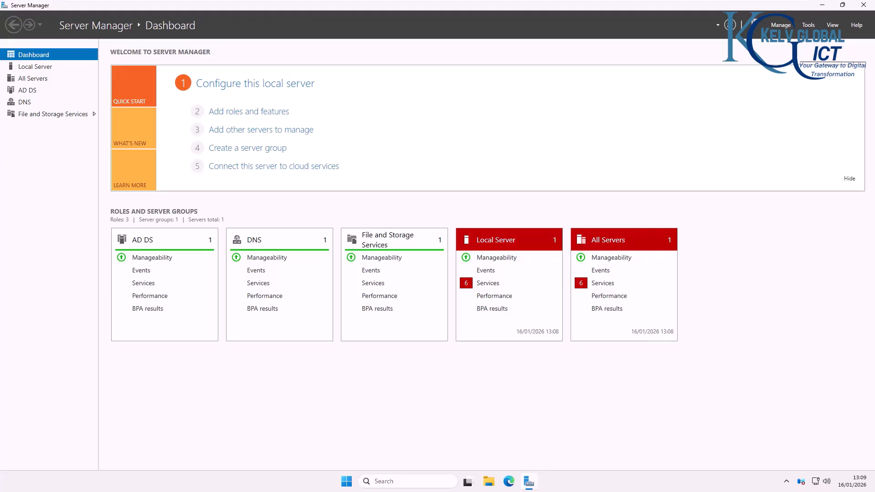
Step: Show LON-DC-01's Local Server properties, confirming domain KELVGLOBAL.COM and address 10.10.0.10
left_click(43, 68)
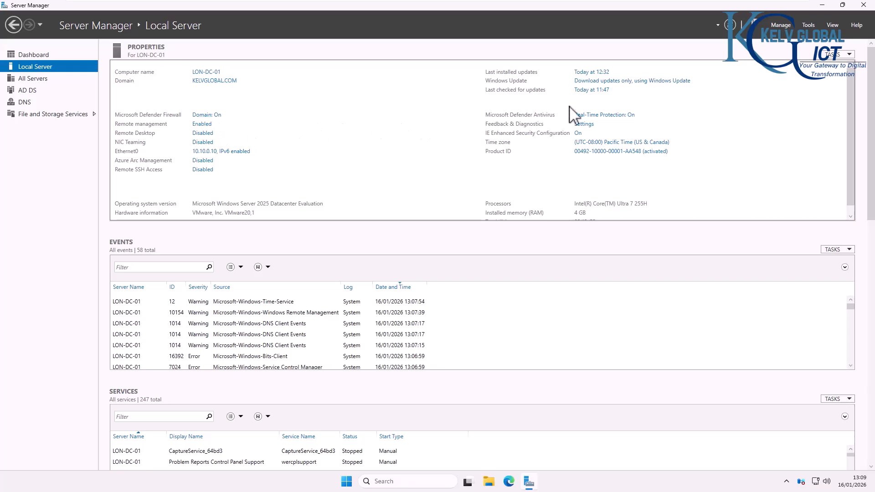
left_click(807, 28)
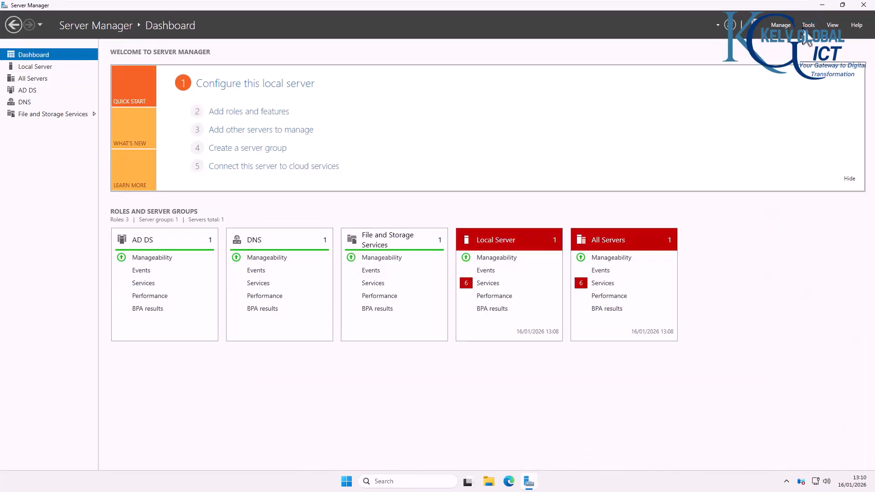
Step: In Active Directory Users and Computers, create a KELVGLOBAL organizational unit under KELVGLOBAL.COM
left_click(808, 25)
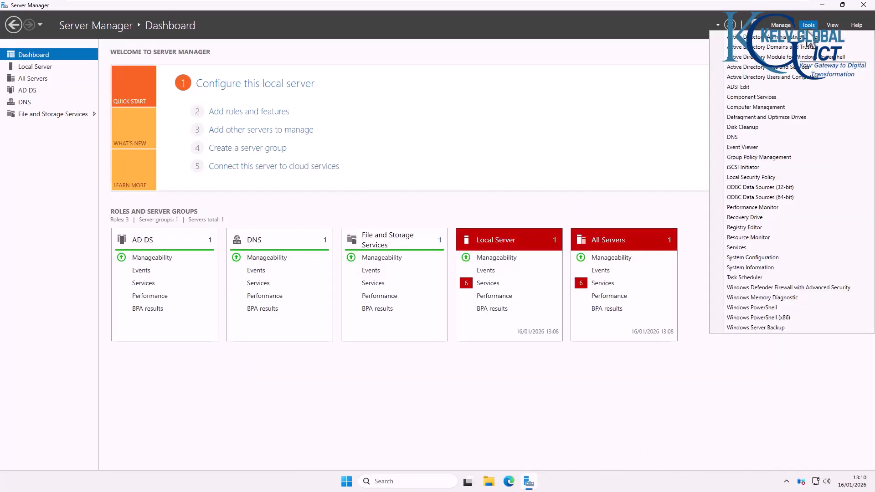
left_click(780, 76)
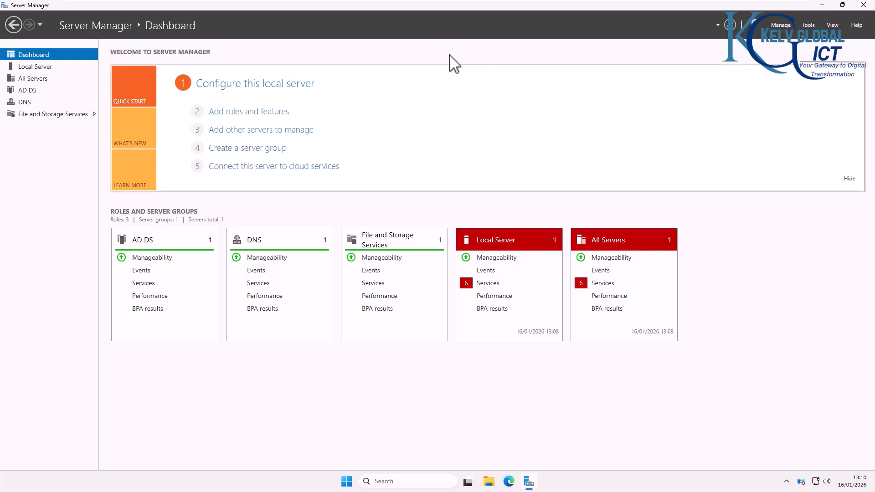
left_click(355, 47)
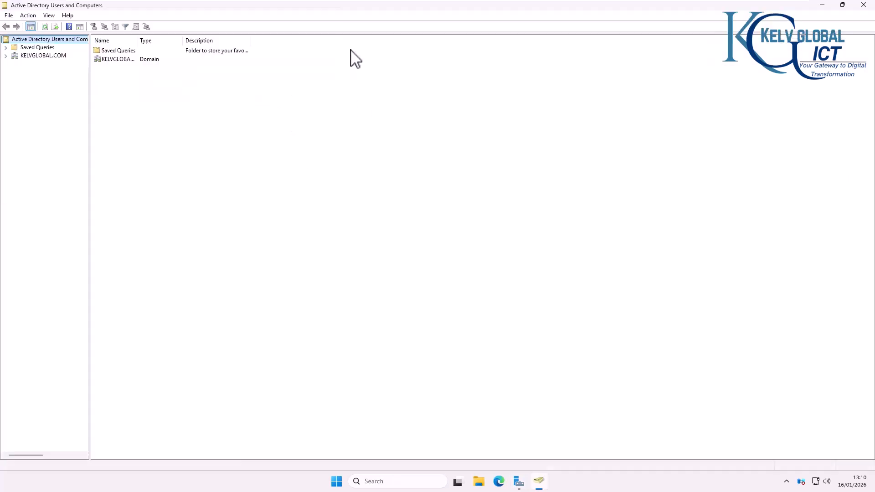
left_click(6, 55)
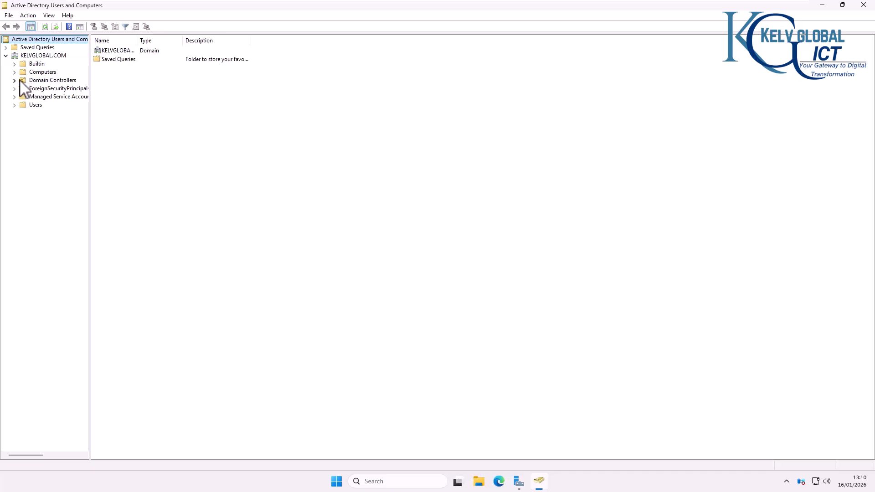
right_click(38, 55)
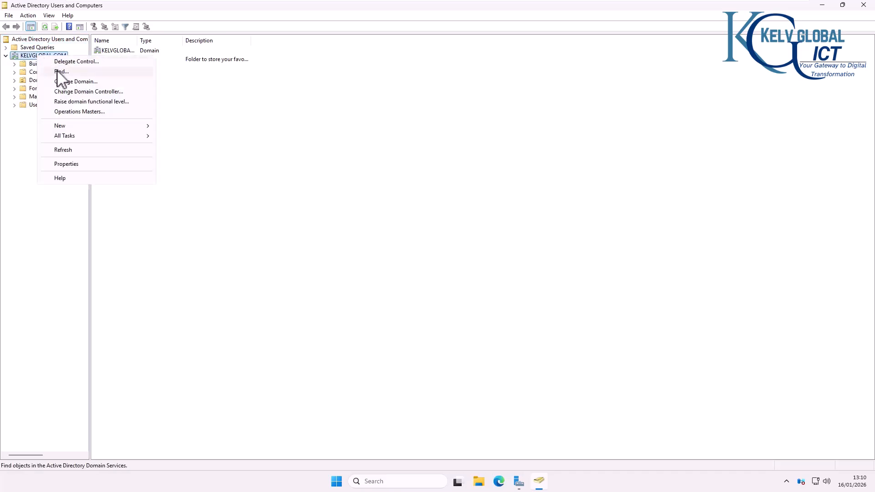
mouse_move(61, 126)
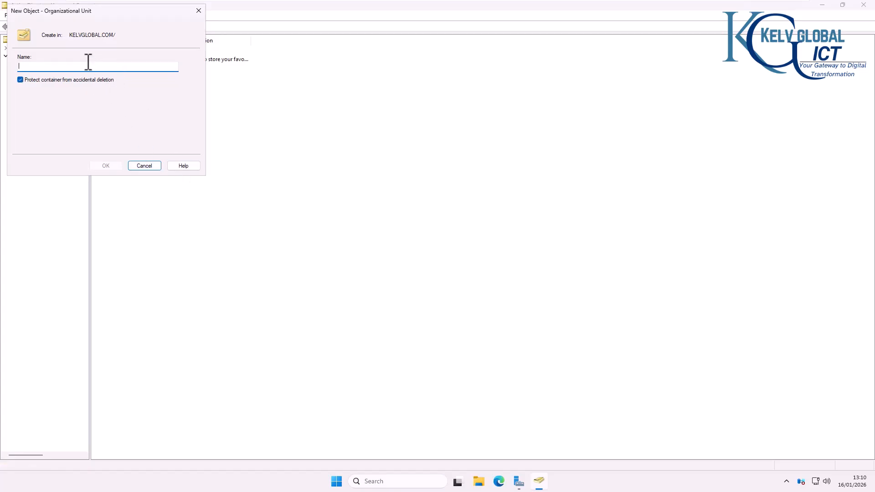
type("KELVGLOBAL")
left_click(112, 165)
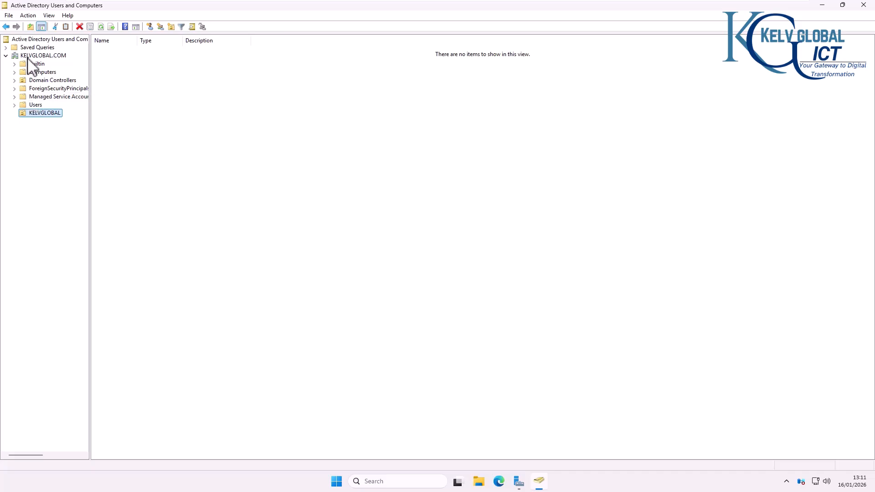
Step: Create USERS and COMPUTERS organizational units inside KELVGLOBAL
right_click(49, 116)
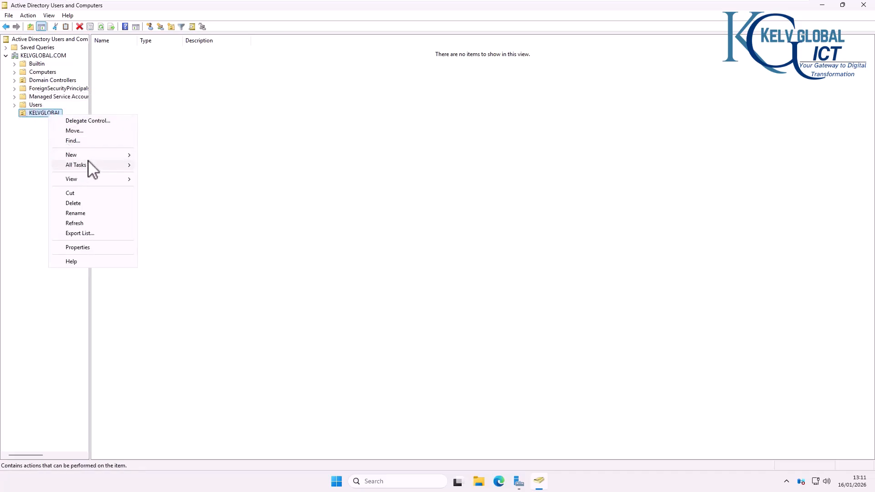
mouse_move(114, 157)
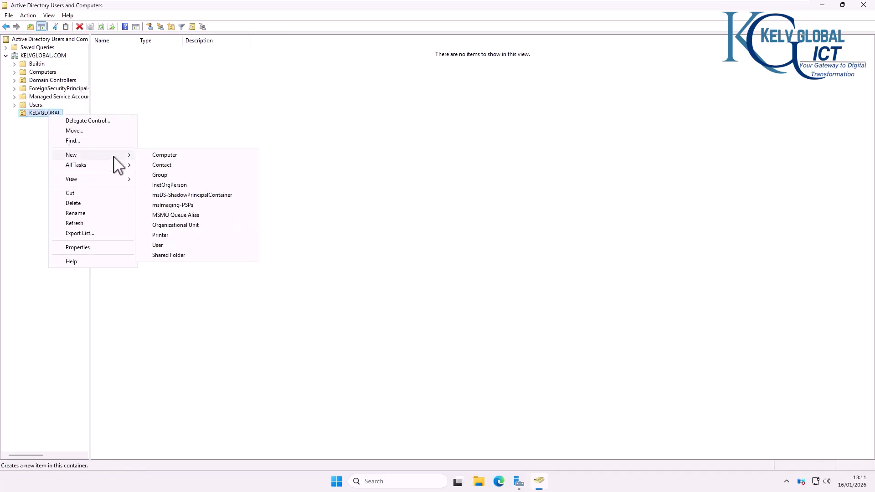
left_click(174, 223)
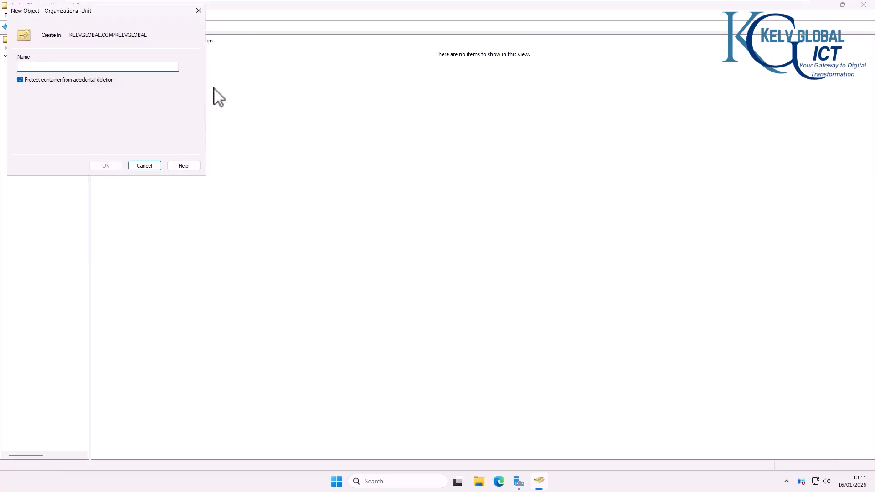
type("A")
key("BackSpace")
type("USERS")
left_click(104, 167)
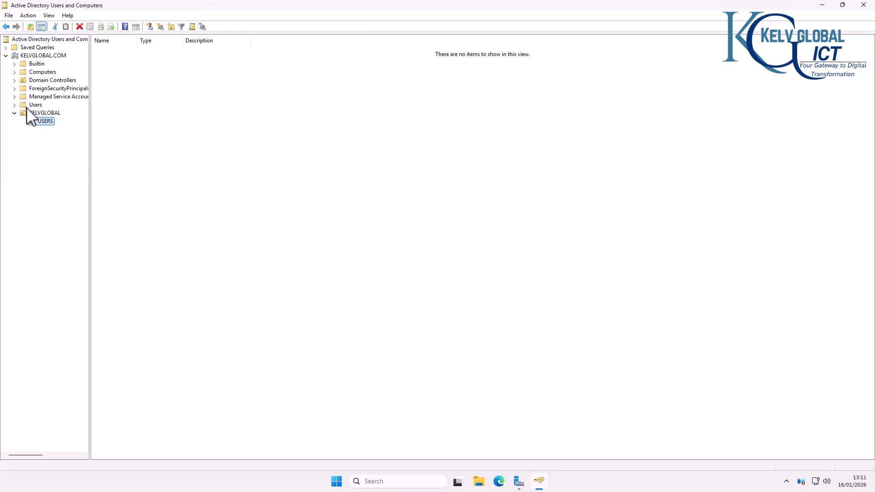
right_click(39, 114)
mouse_move(82, 154)
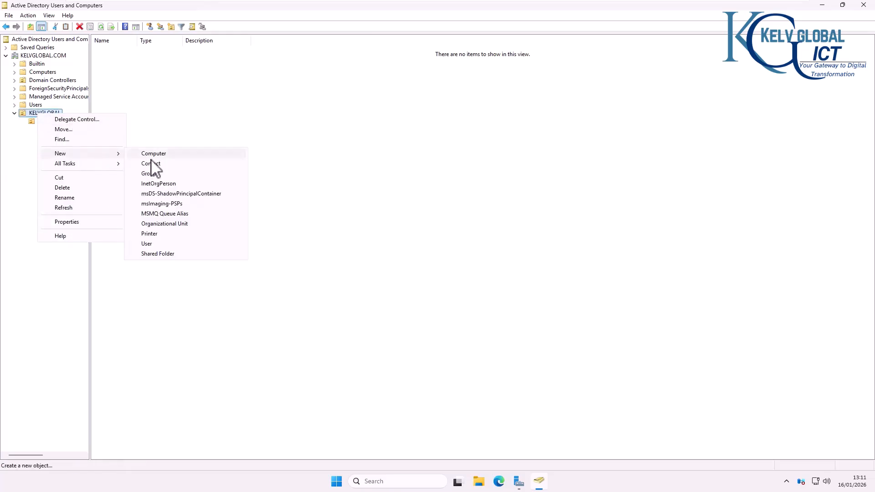
left_click(169, 224)
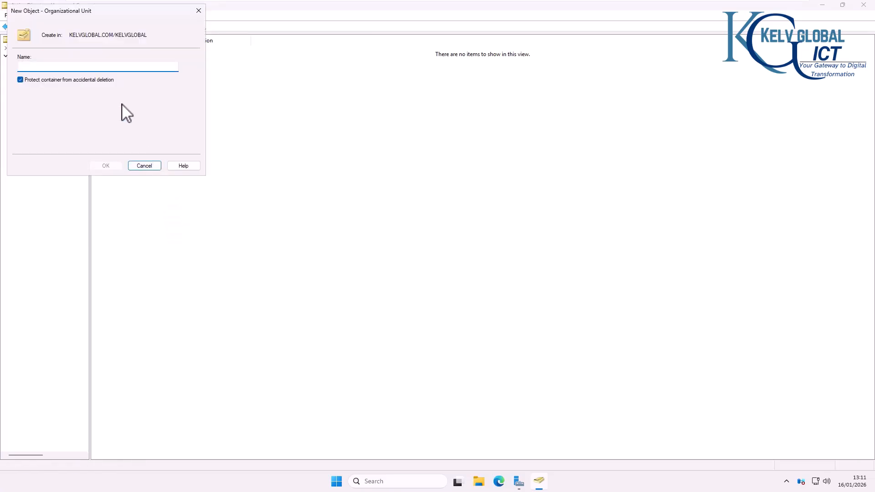
type("COMPUTERS")
left_click(107, 167)
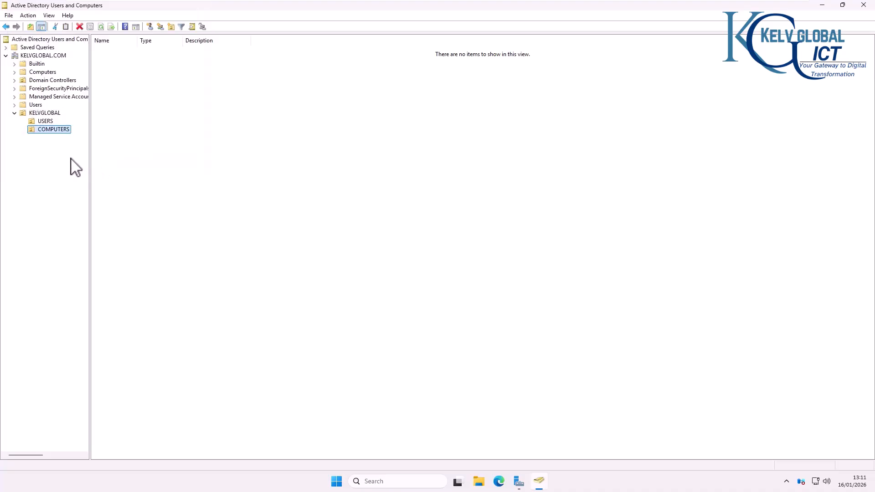
Step: Add an Admins organizational unit inside USERS
right_click(45, 121)
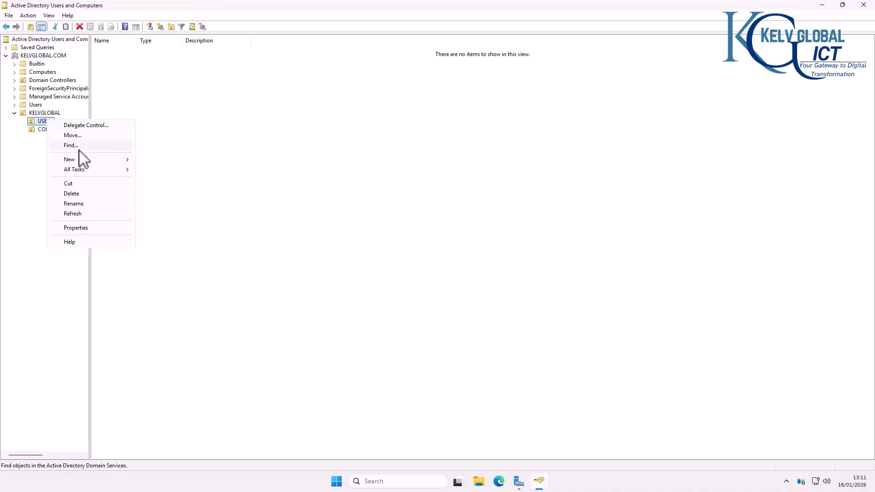
mouse_move(102, 161)
left_click(178, 229)
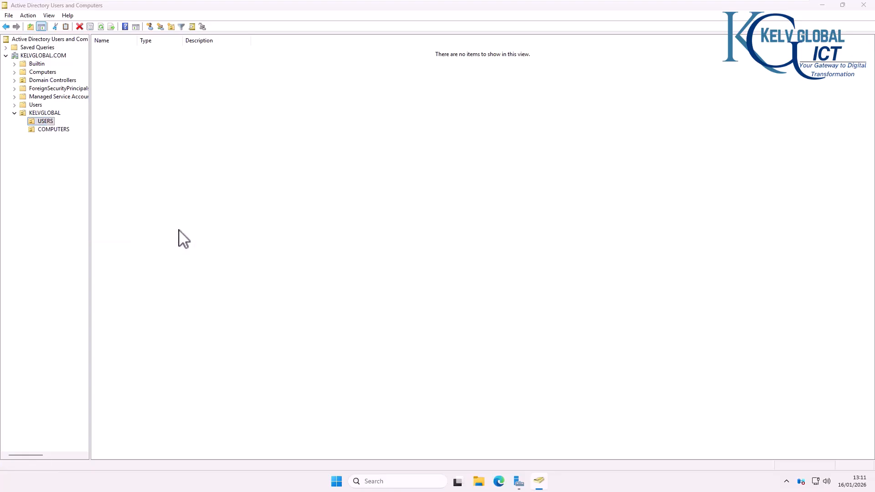
type("Adm")
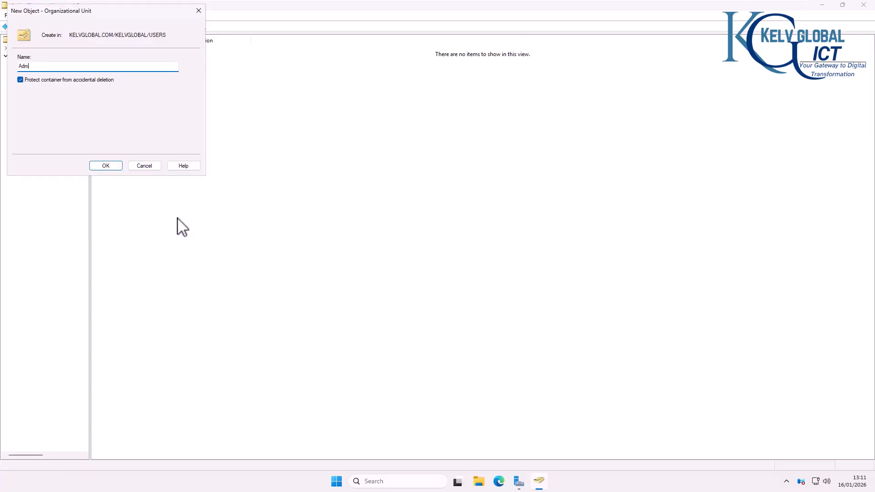
type("ins")
left_click(105, 166)
right_click(149, 113)
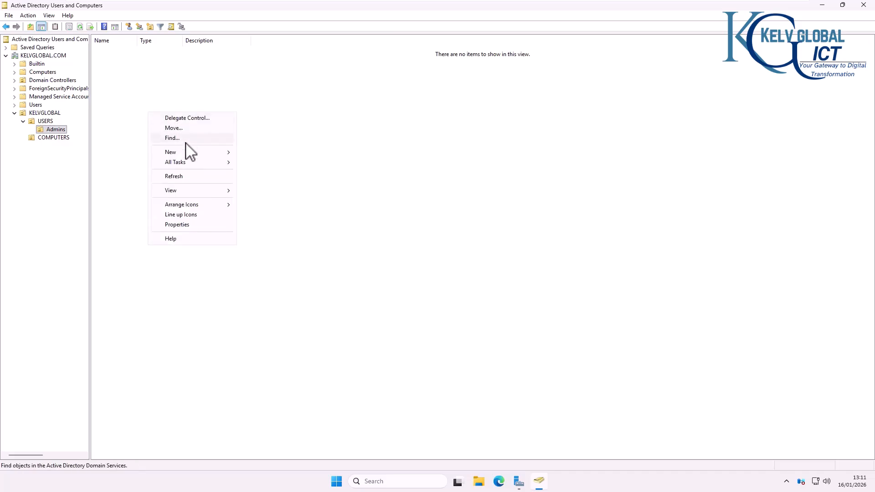
mouse_move(193, 152)
left_click(272, 243)
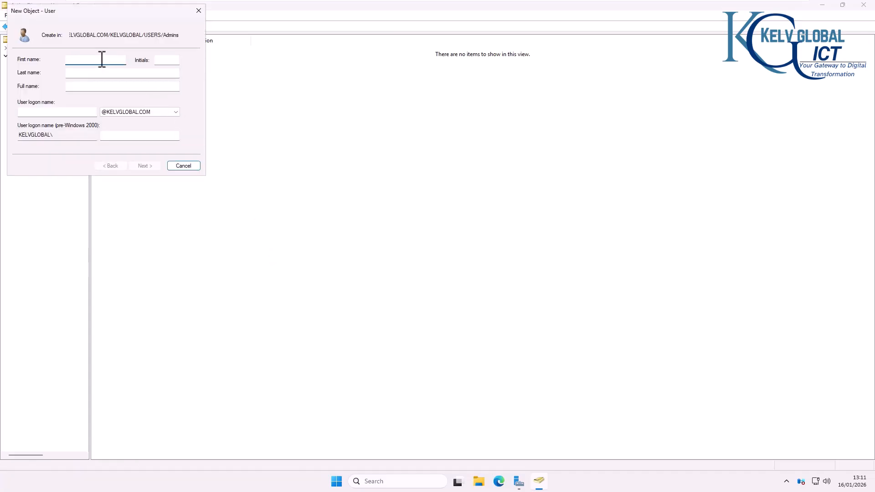
key("Tab")
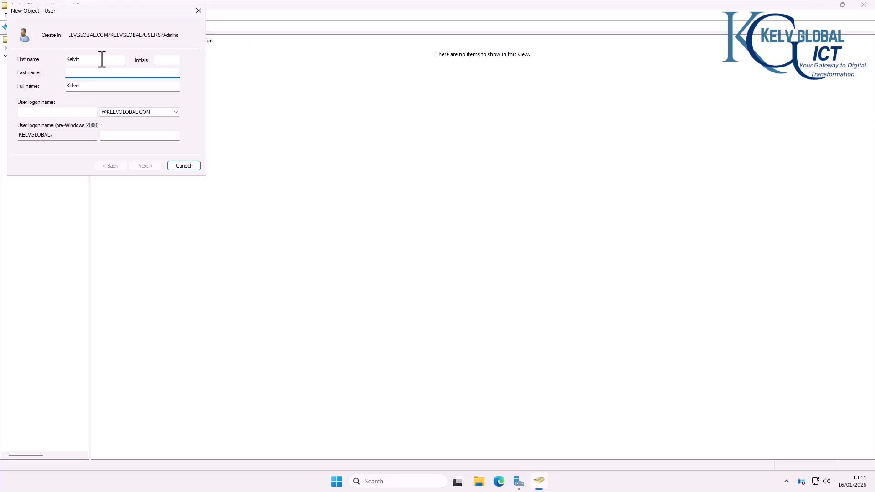
type("Johnson")
key("Tab")
key("Tab")
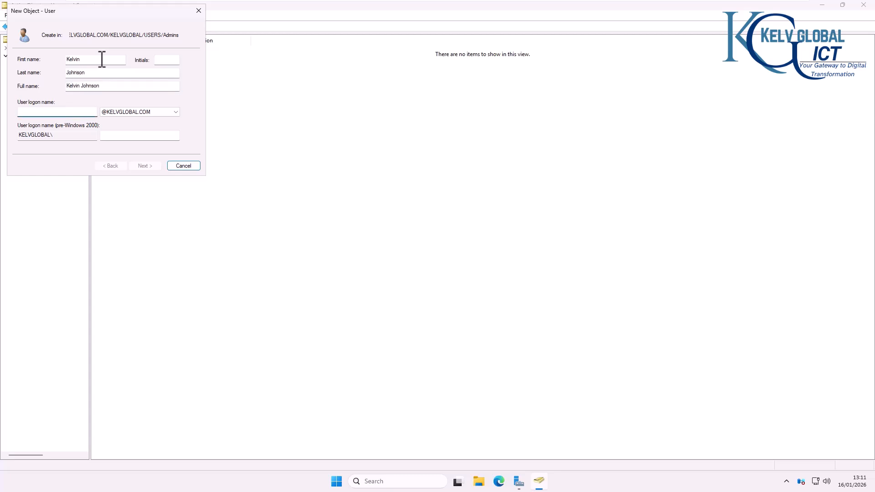
type("kelvin.johnson")
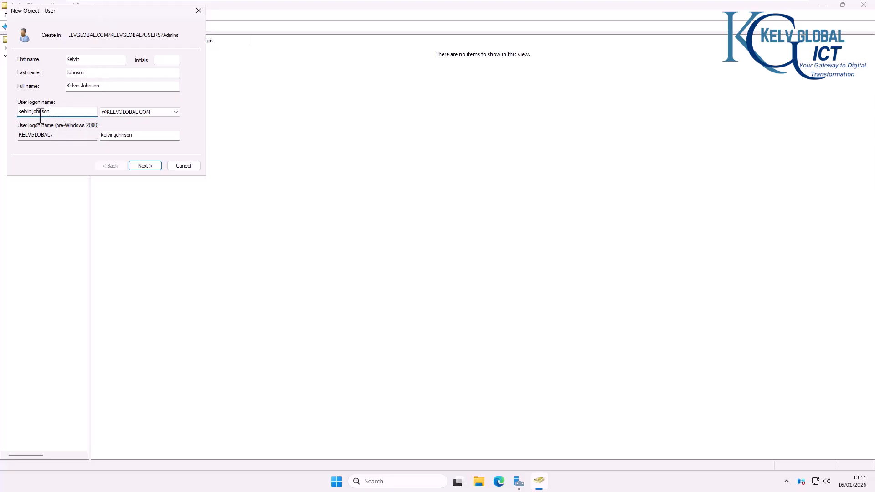
left_click(152, 115)
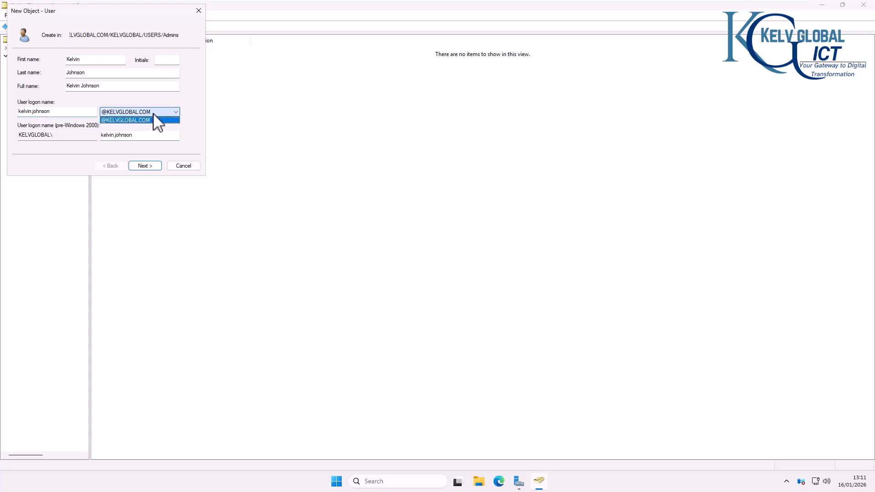
left_click(133, 120)
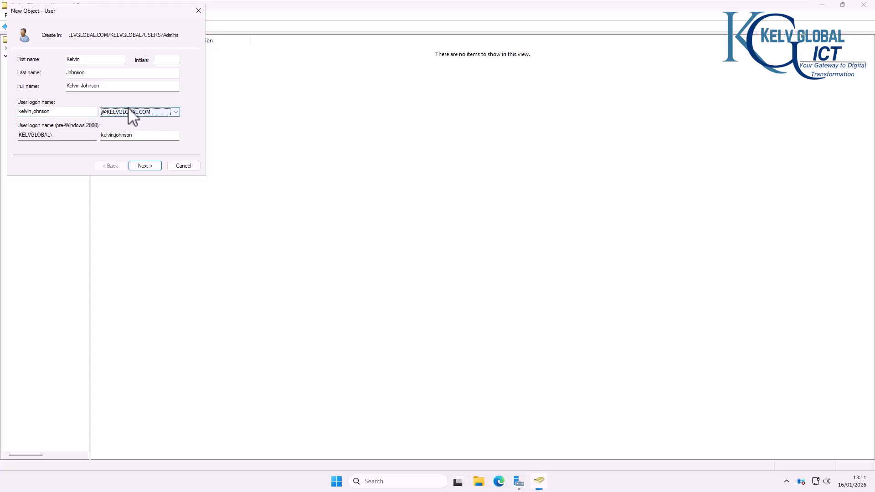
left_click(162, 113)
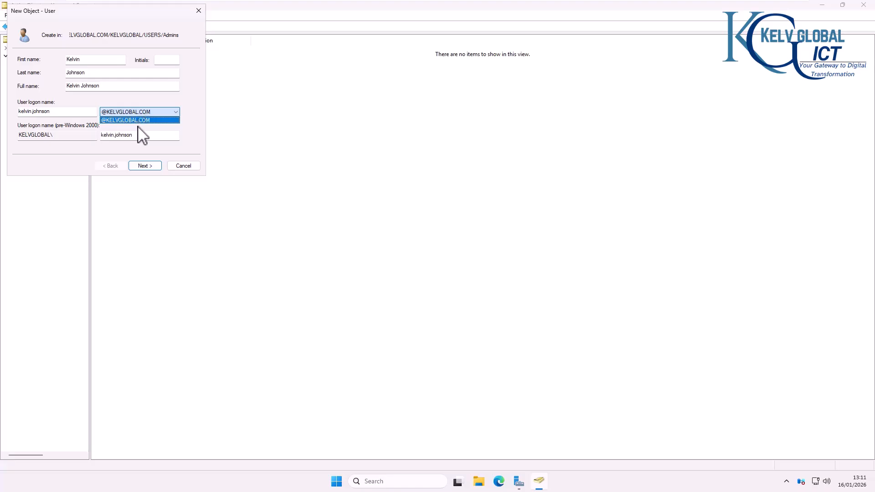
left_click(145, 166)
left_click(145, 166)
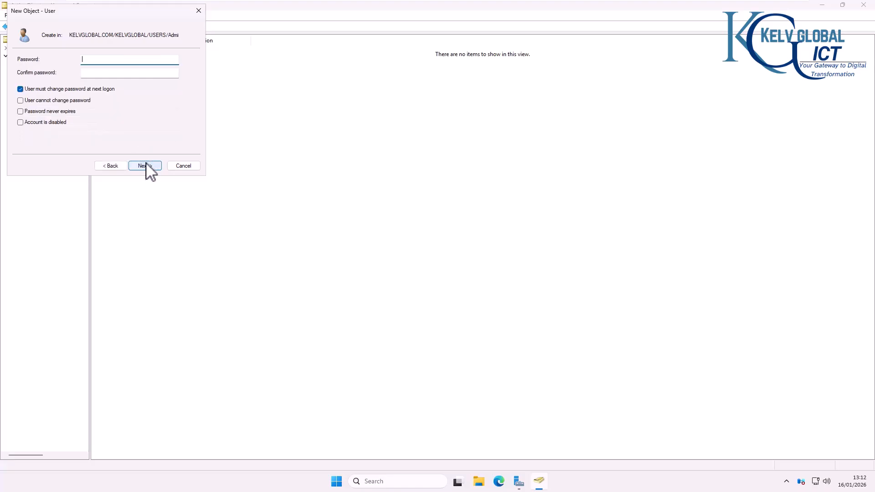
Step: Clear 'must change password', enable 'Password never expires', set and confirm the account password, and finish
left_click(55, 89)
left_click(53, 112)
left_click(105, 60)
type("Password1")
key("Tab")
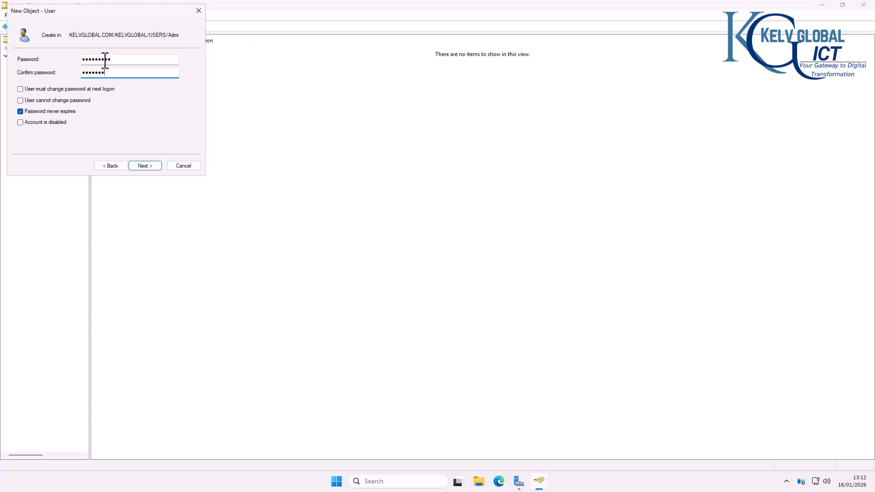
type("Password1")
left_click(142, 167)
left_click(142, 166)
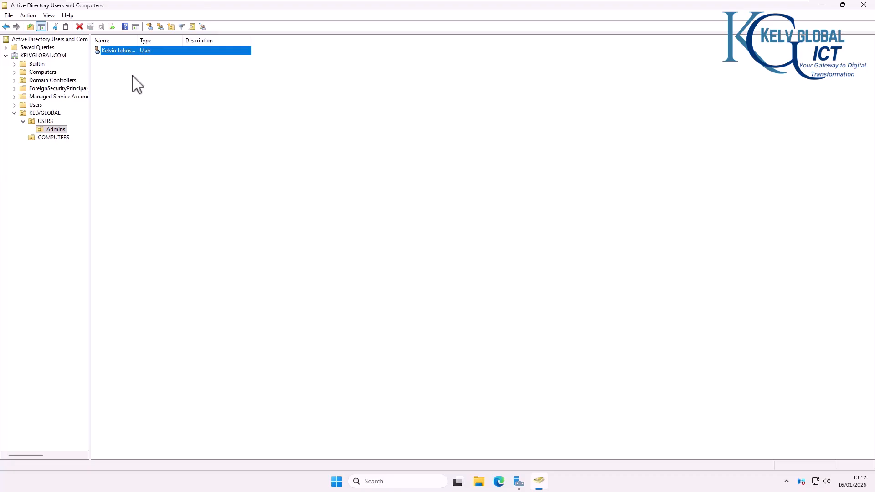
Step: Add the new user to Enterprise Admins from its Member Of properties
double_click(121, 51)
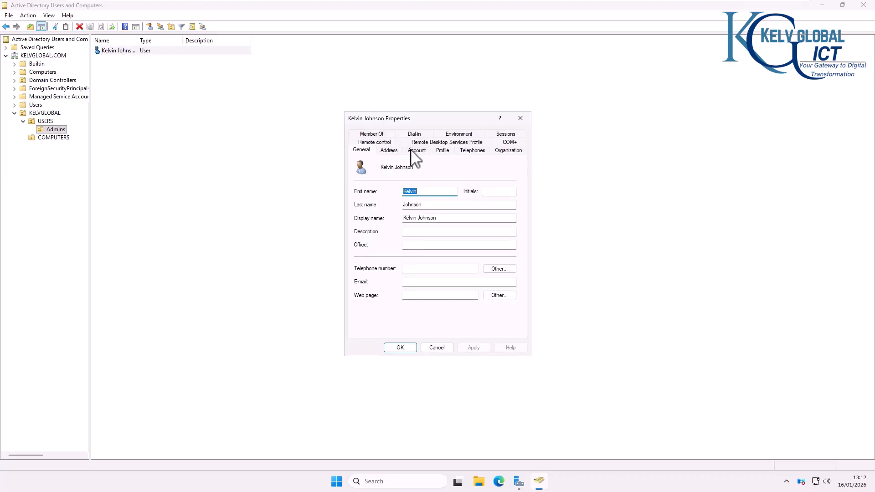
left_click(379, 134)
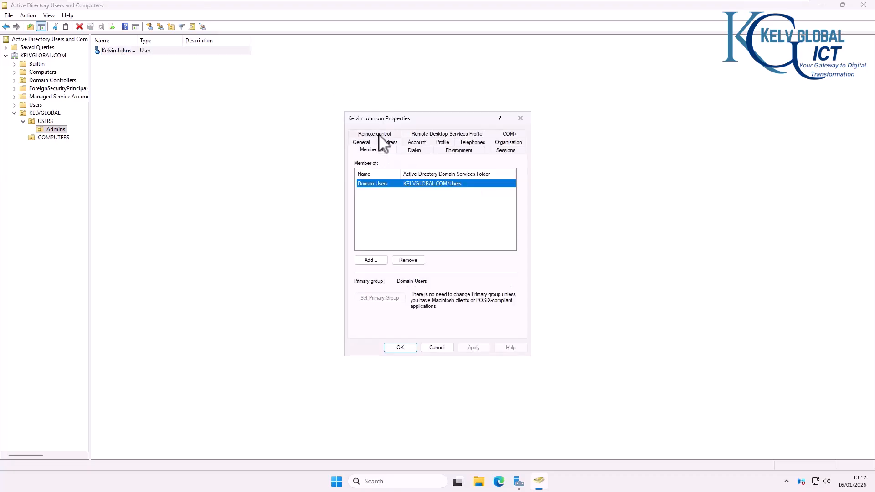
left_click(383, 260)
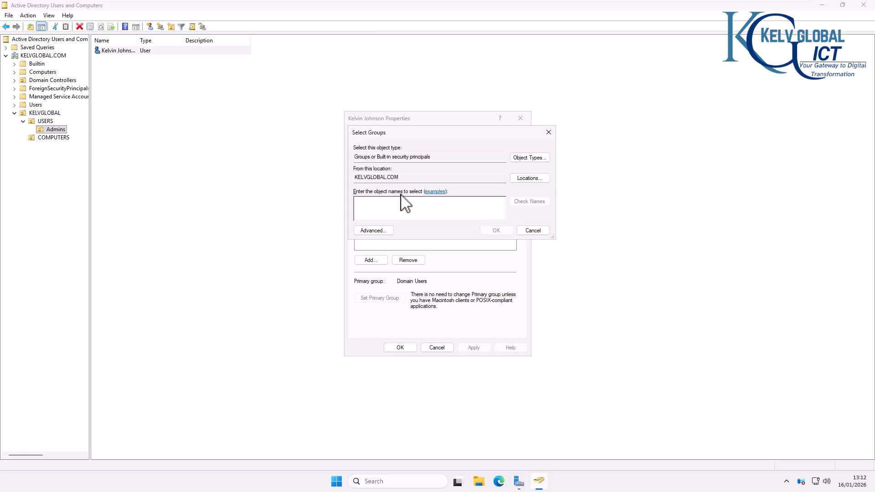
type("enter")
left_click(538, 203)
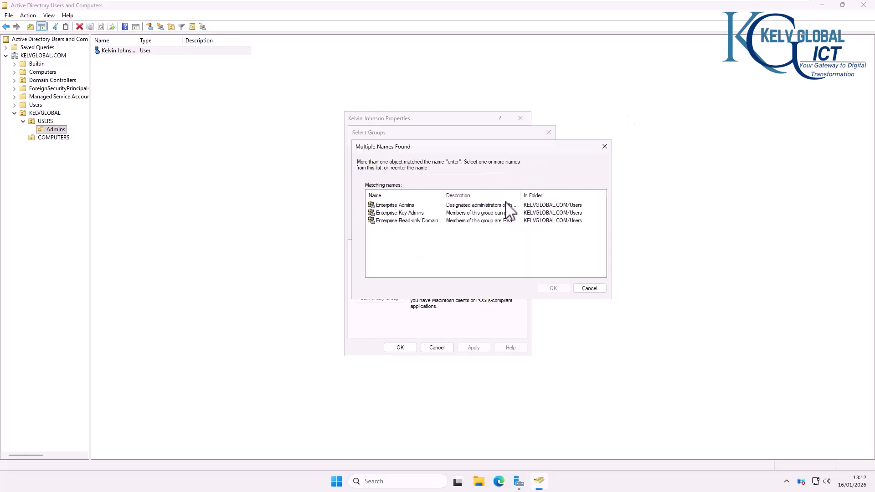
double_click(400, 205)
left_click(496, 232)
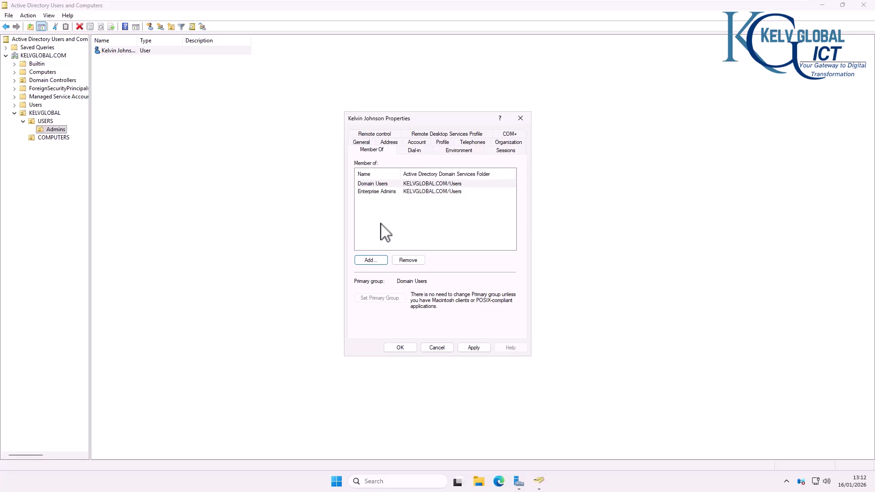
Step: Also add Schema Admins and Domain Admins, then apply and close the properties
left_click(379, 260)
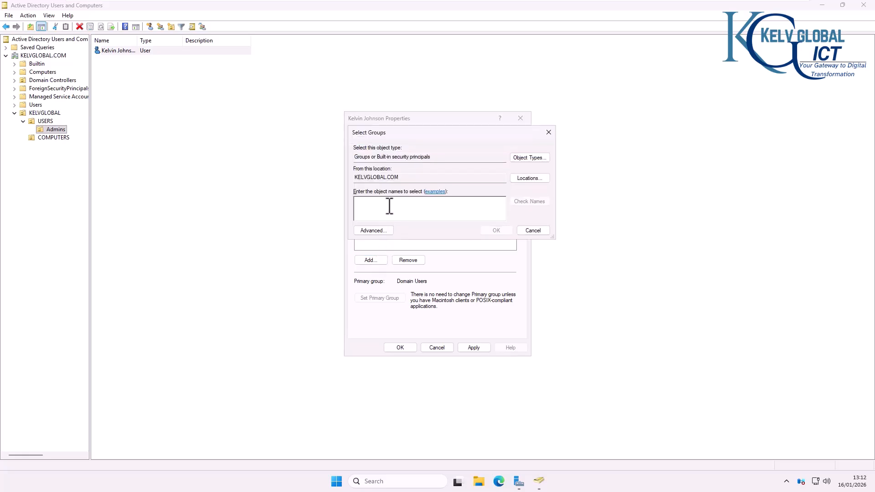
type("sche")
key("Return")
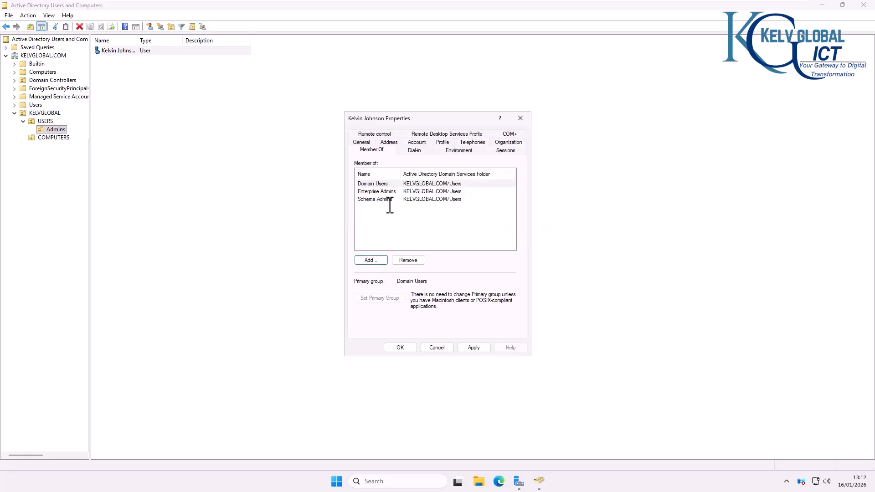
left_click(372, 261)
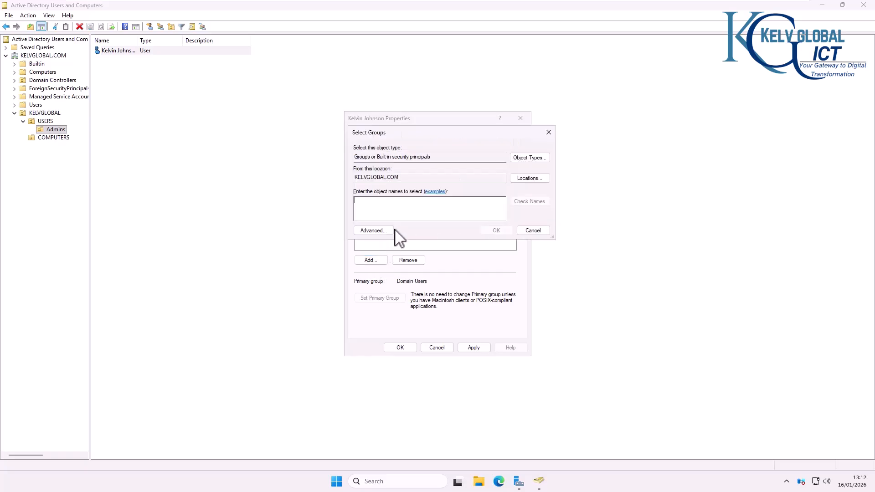
type("domain a")
key("Return")
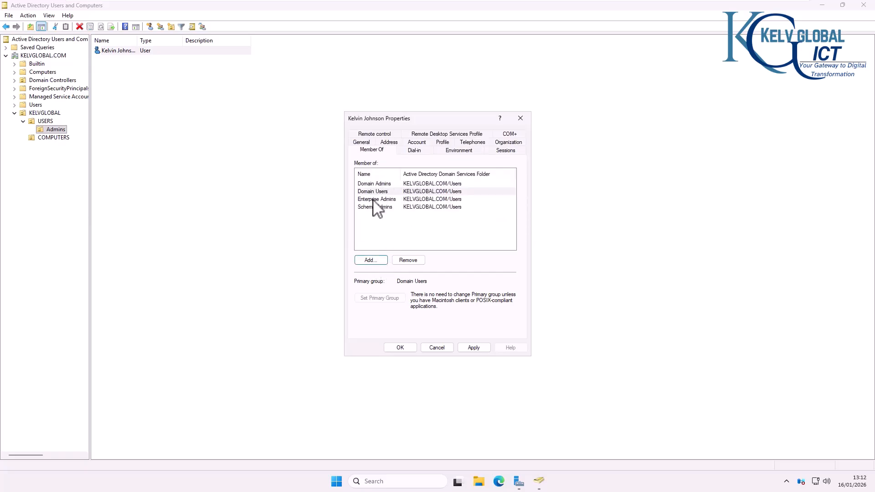
left_click(474, 348)
left_click(401, 348)
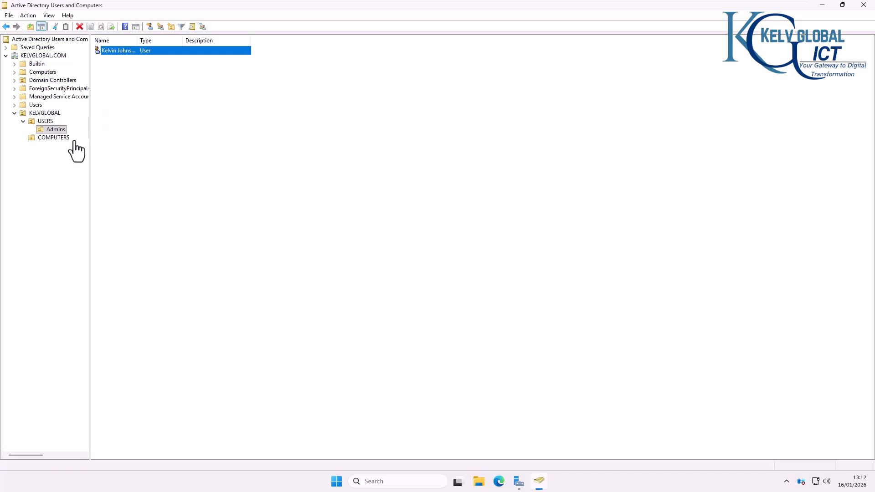
Step: Close Active Directory Users and Computers without acting on the new user
right_click(123, 54)
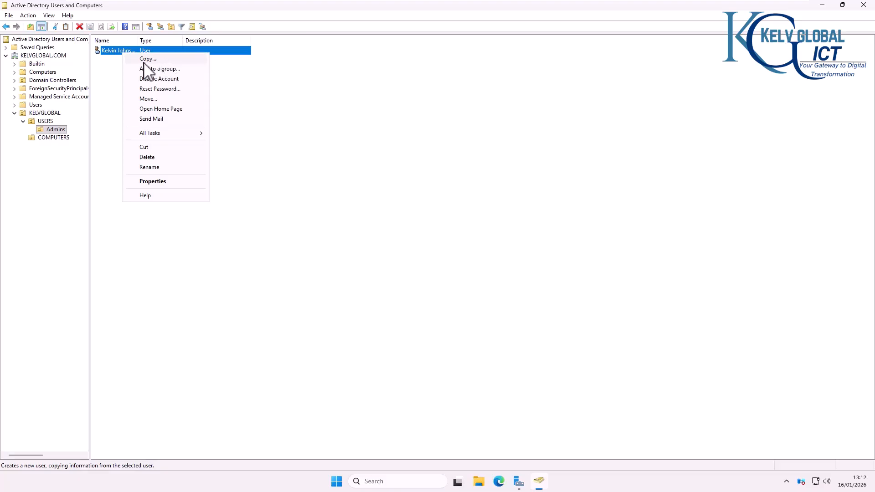
left_click(275, 88)
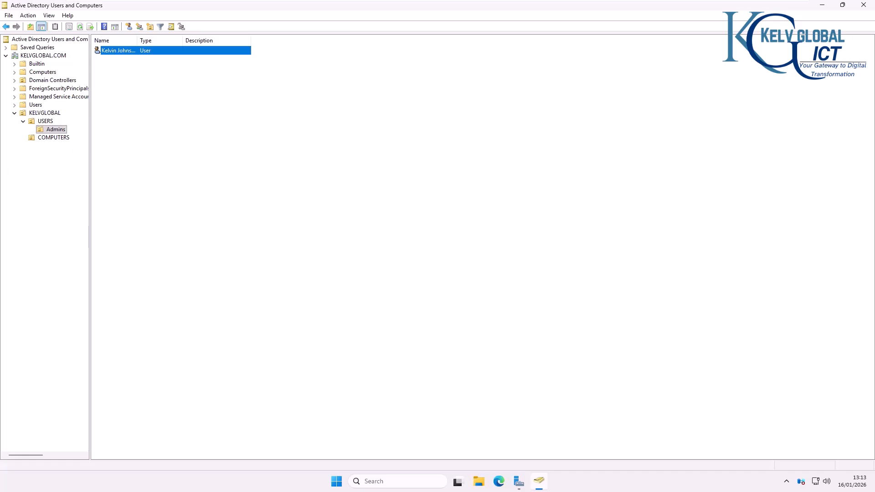
left_click(863, 5)
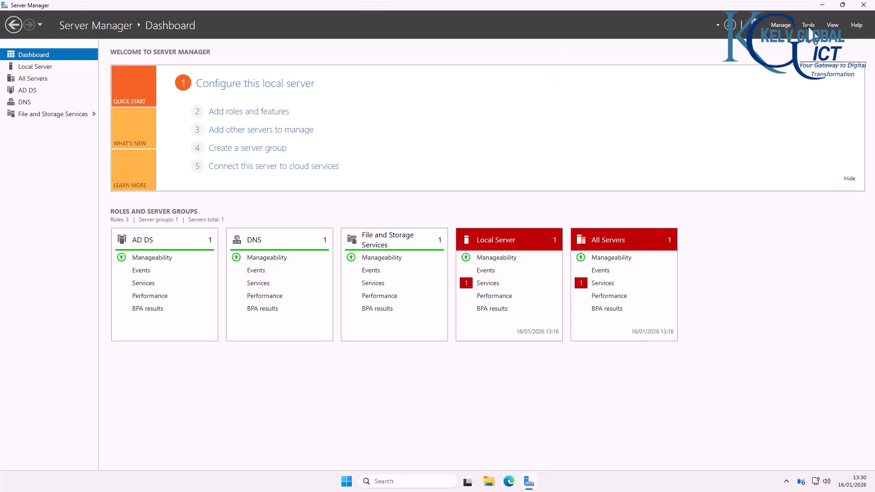
Step: Launch DNS Manager from Server Manager's Tools menu
left_click(809, 26)
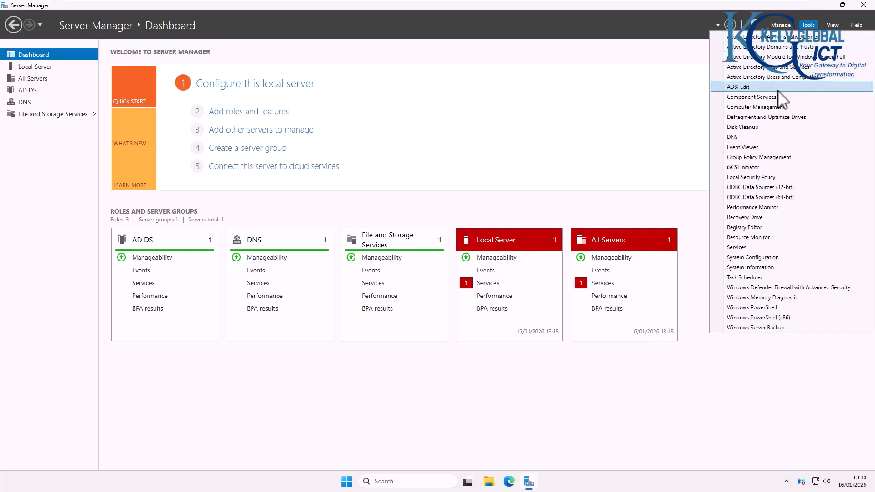
left_click(735, 135)
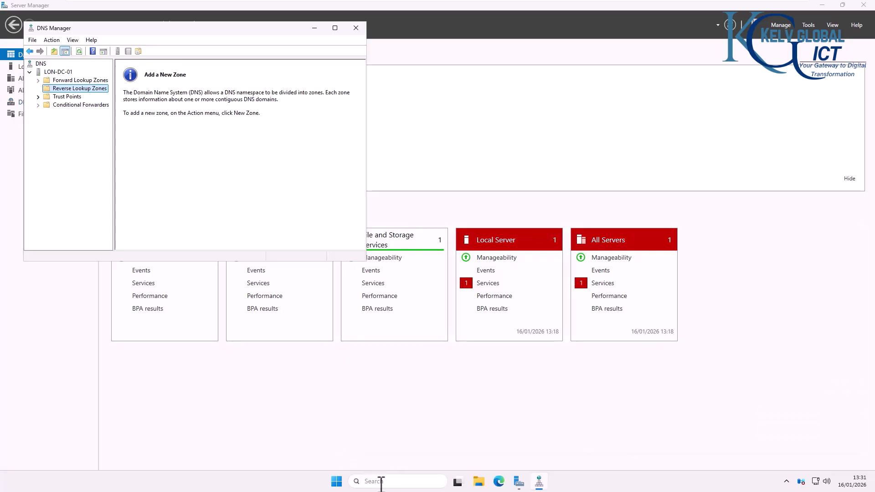
Step: Ping kelvglobal.com from an administrator Command Prompt, getting four replies from 10.10.0.10
left_click(381, 481)
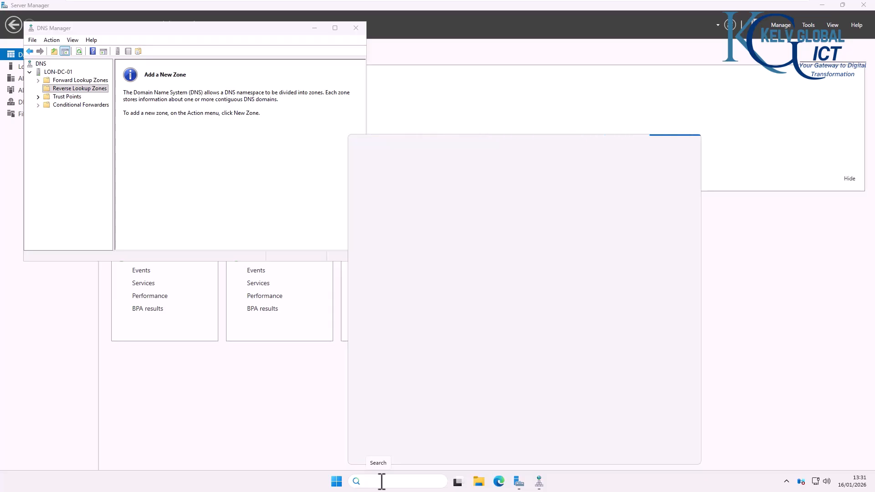
type("cmd")
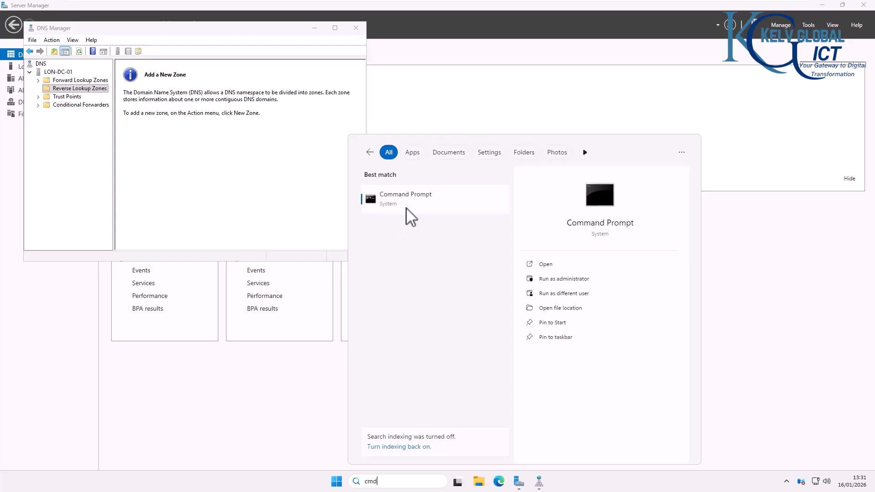
left_click(405, 199)
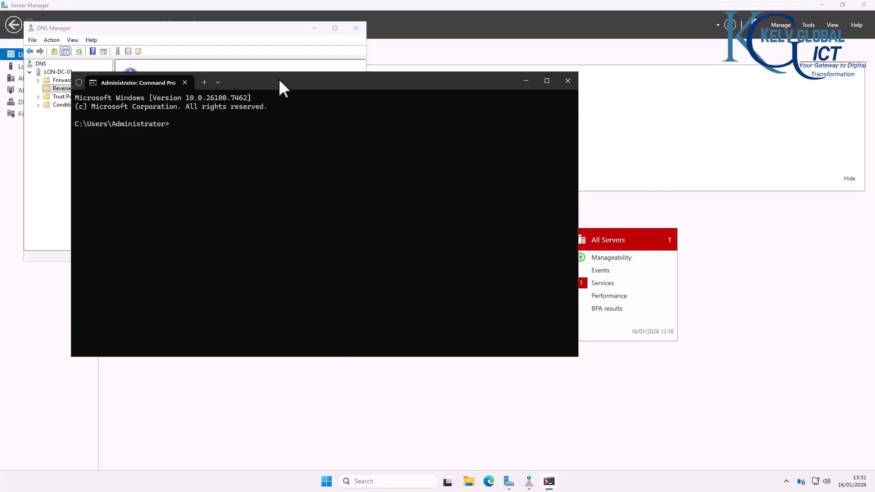
left_click_drag(280, 81, 455, 137)
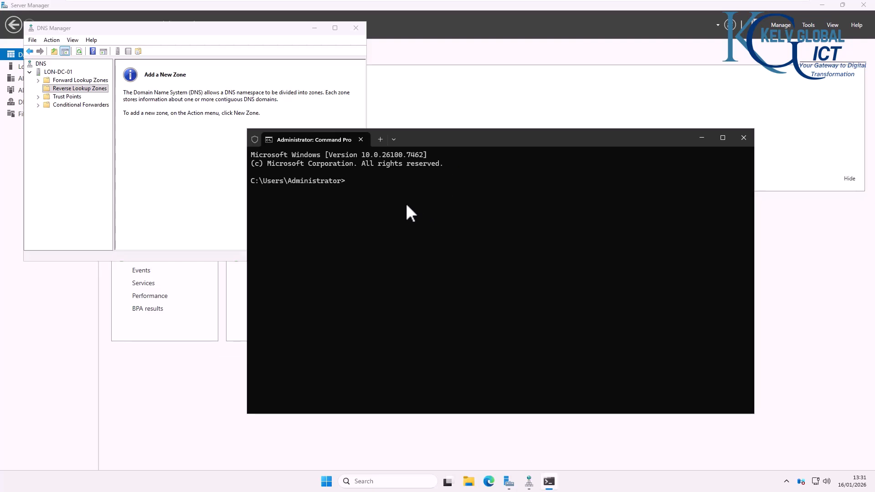
type("ping kelvglobal.com")
key("Return")
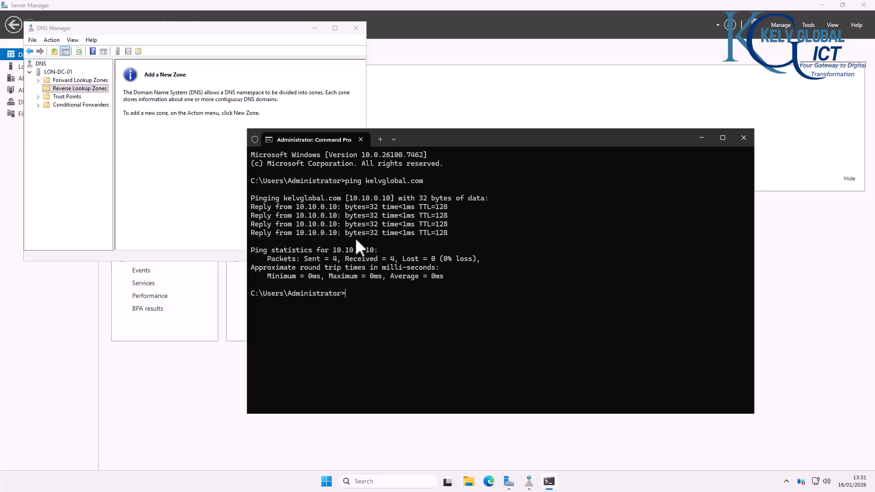
Step: Expand the KELVGLOBAL.COM forward zone to review its records, then view the empty Reverse Lookup Zones
left_click(39, 81)
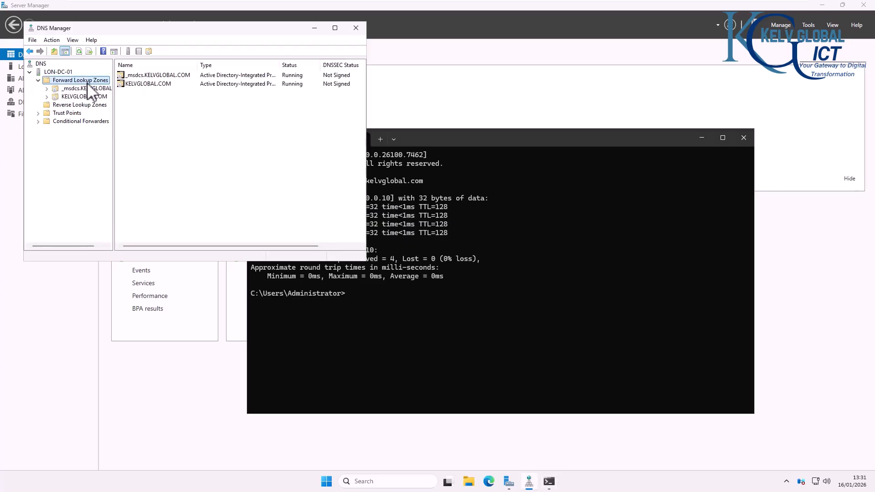
left_click(85, 97)
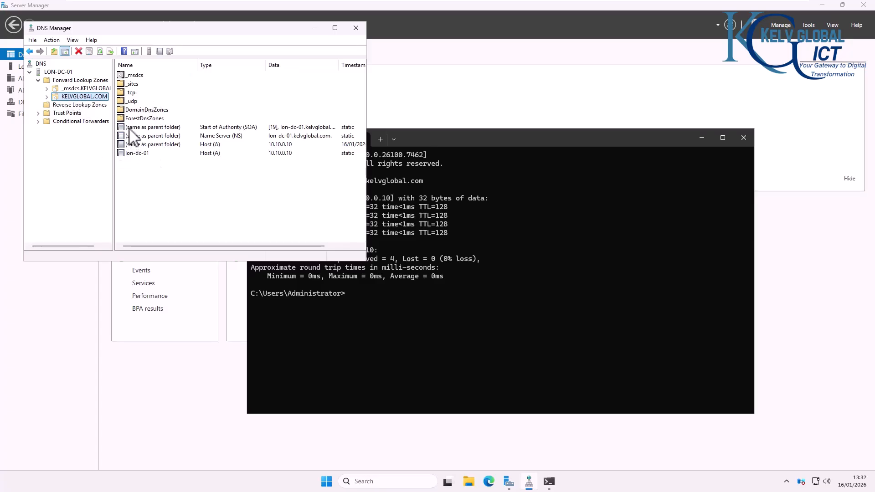
left_click(47, 97)
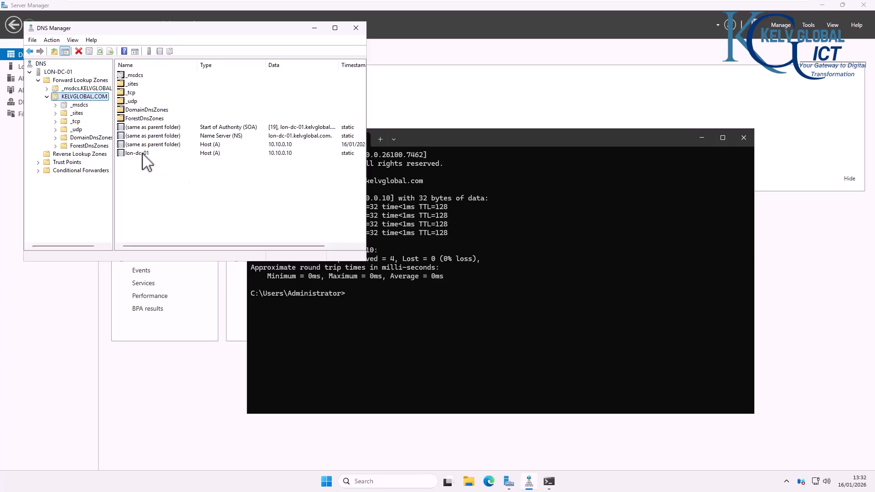
right_click(158, 168)
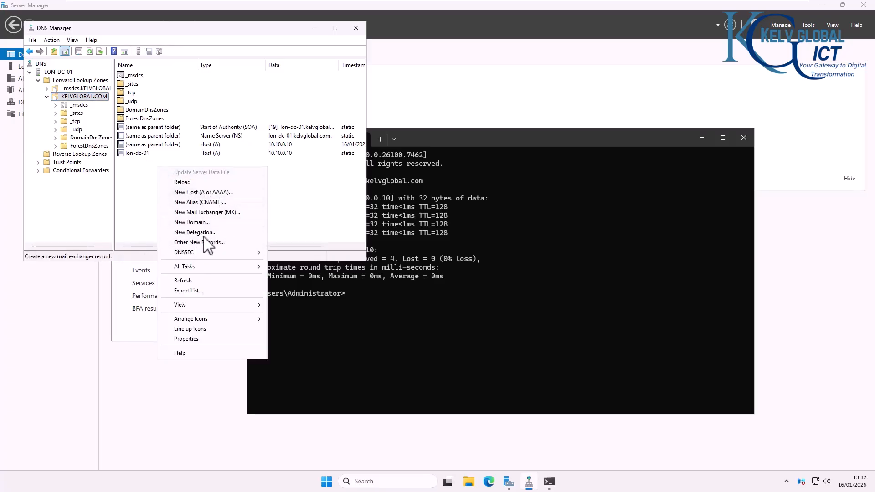
left_click(141, 195)
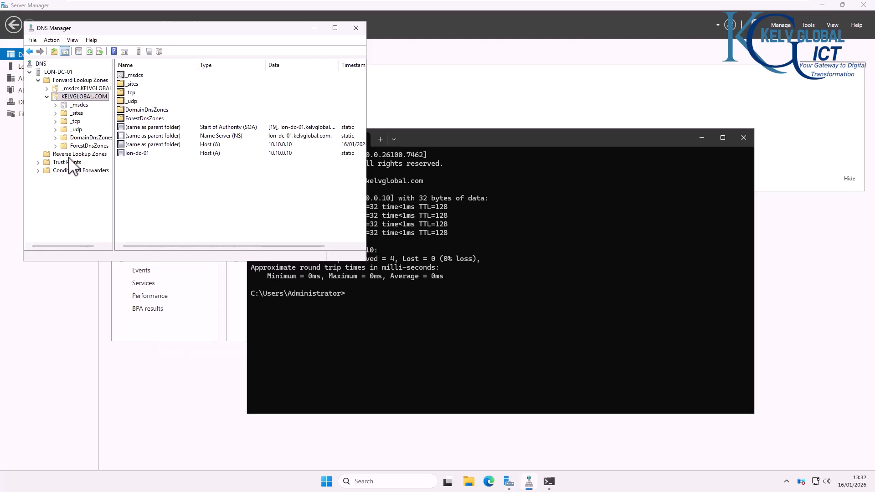
left_click(54, 157)
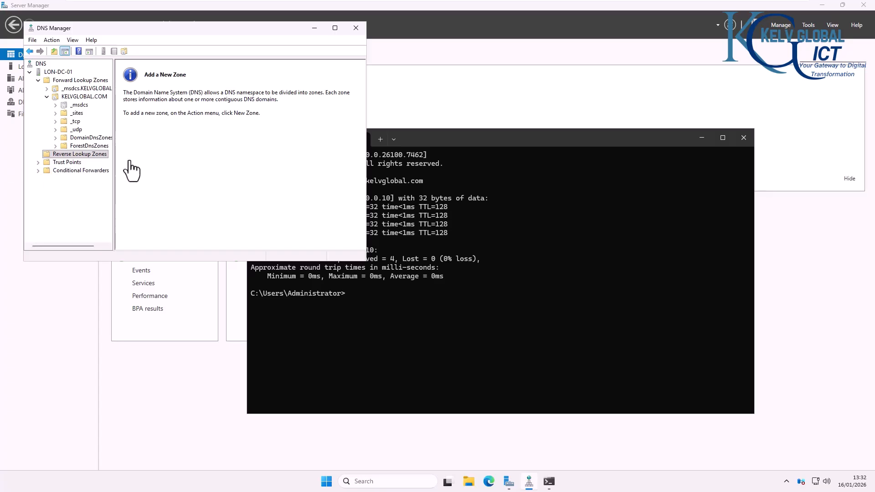
Step: Create an AD-integrated primary IPv4 reverse zone for network 10.10.0, allowing secure dynamic updates only
right_click(78, 155)
left_click(97, 160)
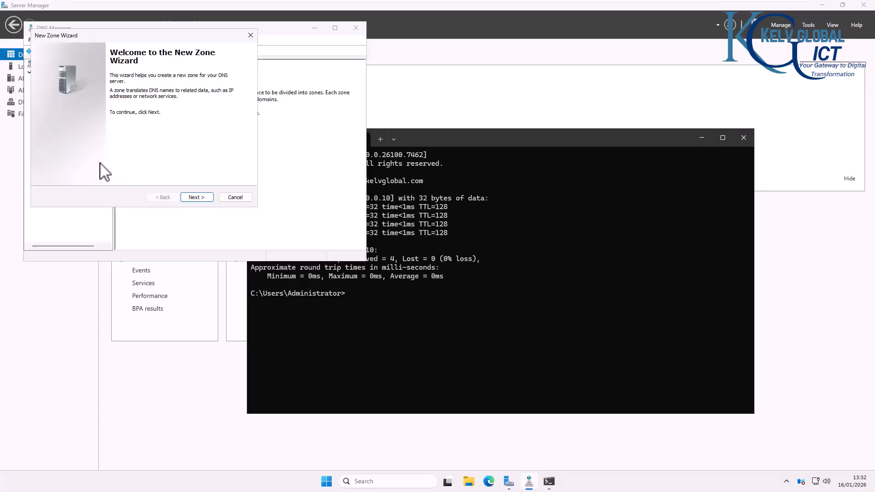
left_click(198, 199)
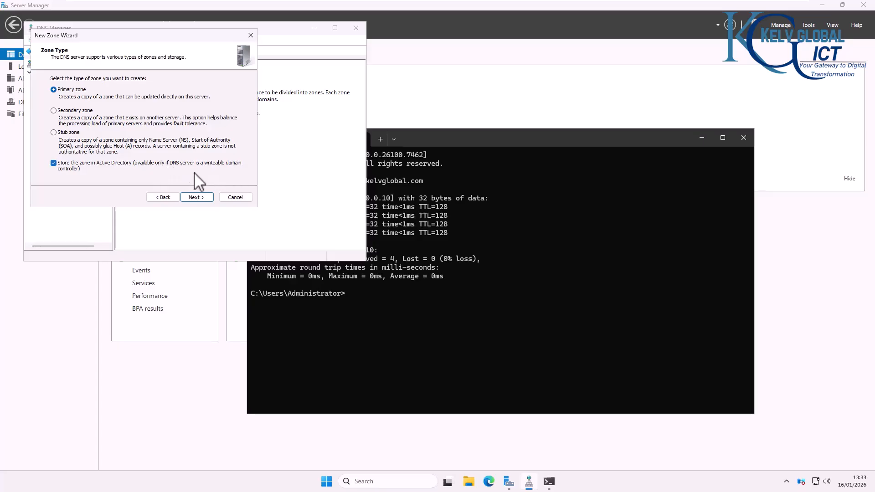
left_click(201, 197)
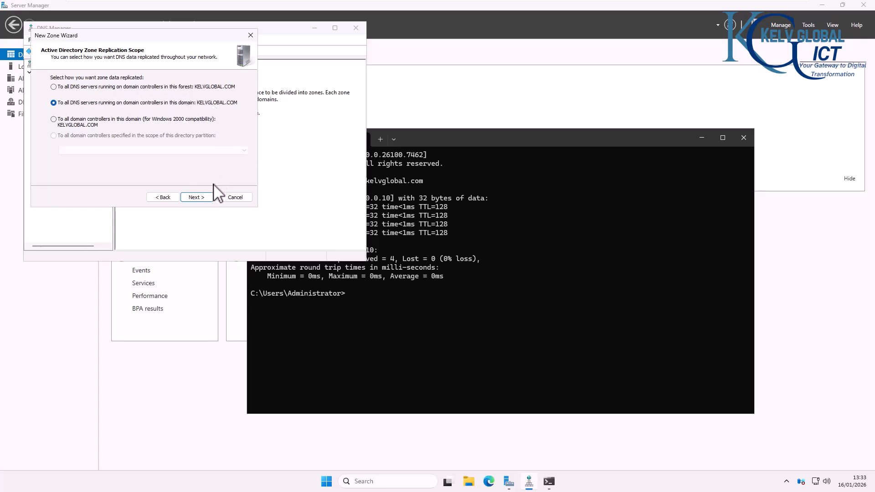
left_click(197, 197)
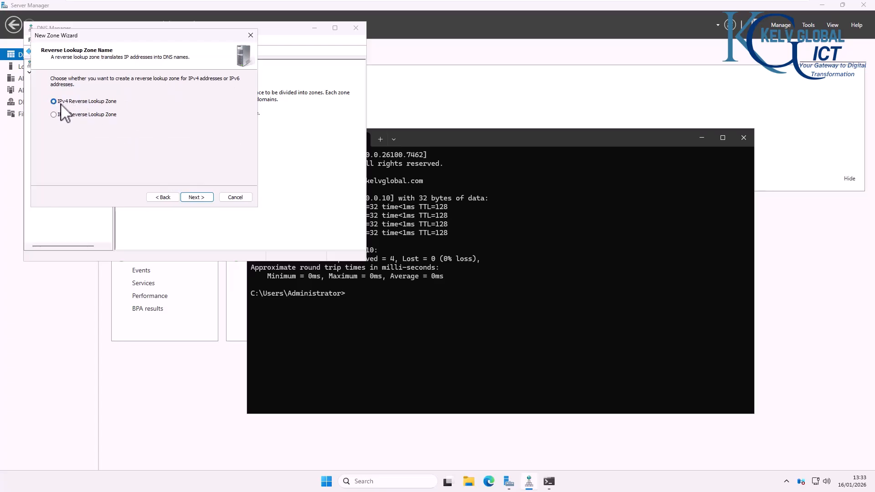
left_click(195, 197)
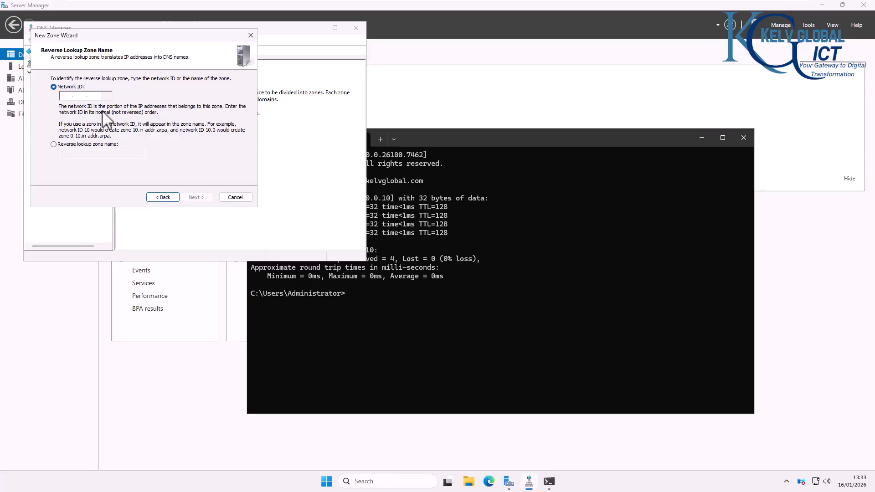
type("10.10.0.")
left_click(197, 197)
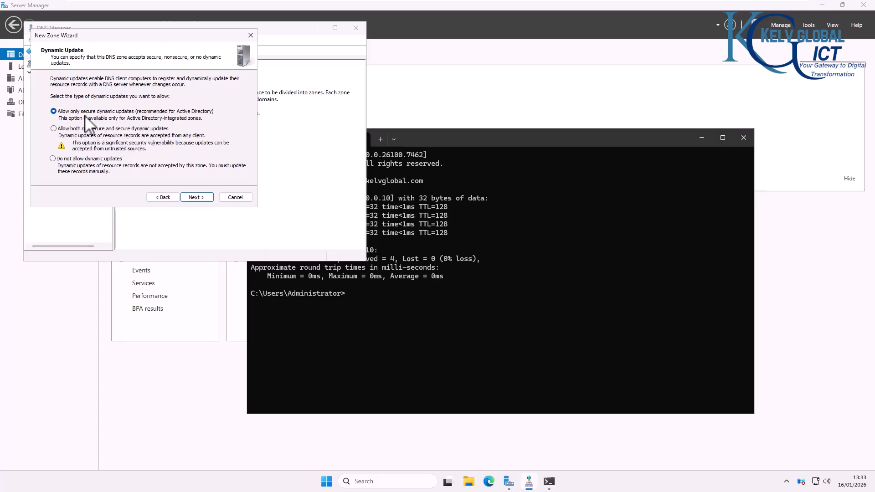
left_click(199, 198)
left_click(196, 197)
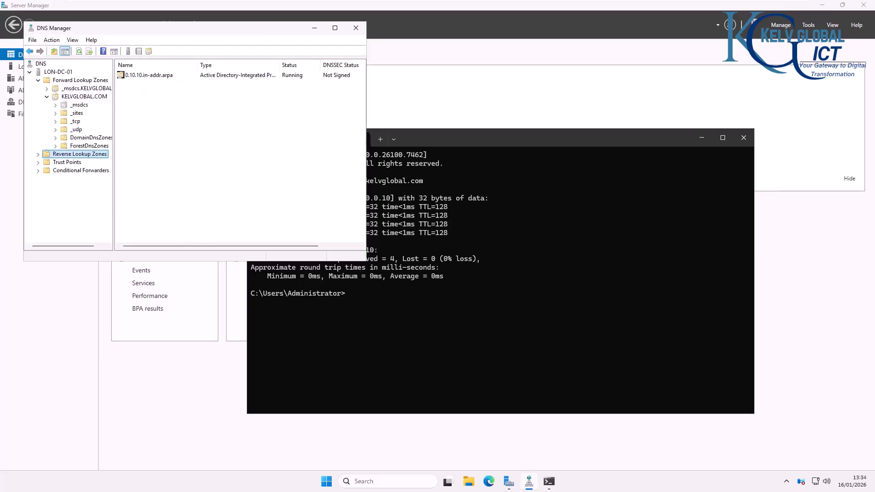
Step: Select 0.10.10.in-addr.arpa and review its SOA, Name Servers and Zone Transfers properties, then cancel
left_click(38, 155)
left_click(63, 164)
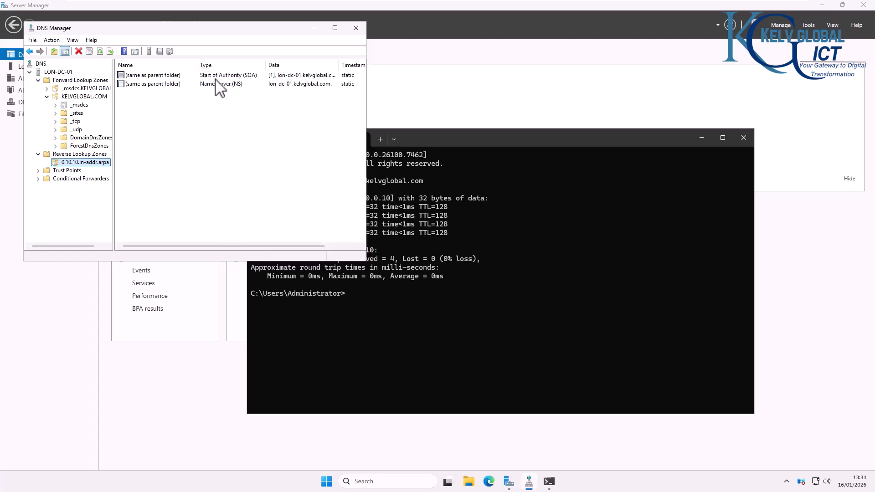
double_click(162, 77)
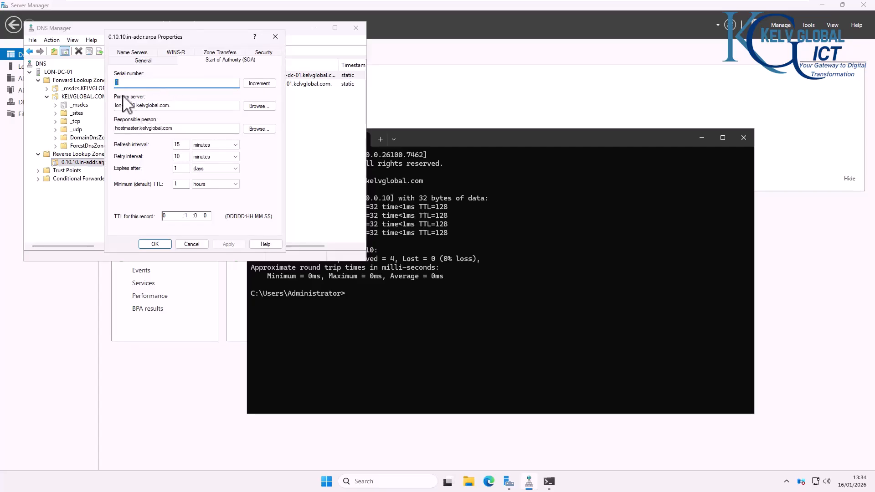
left_click(140, 60)
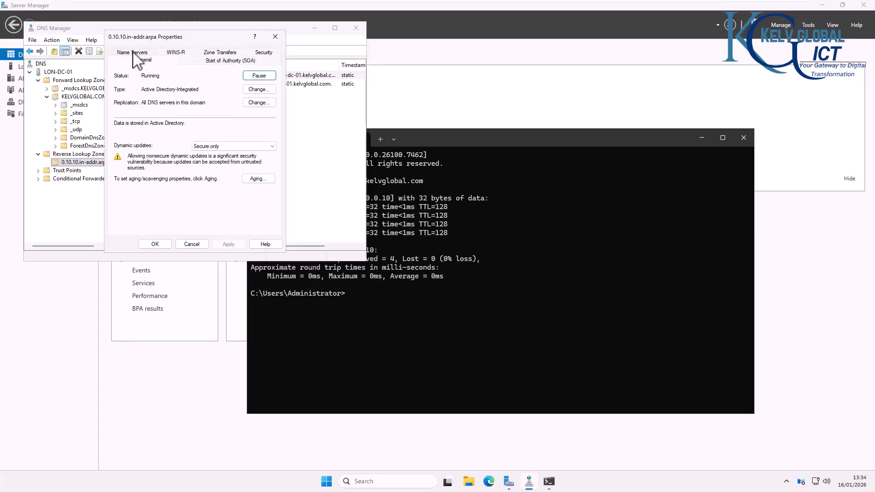
left_click(133, 53)
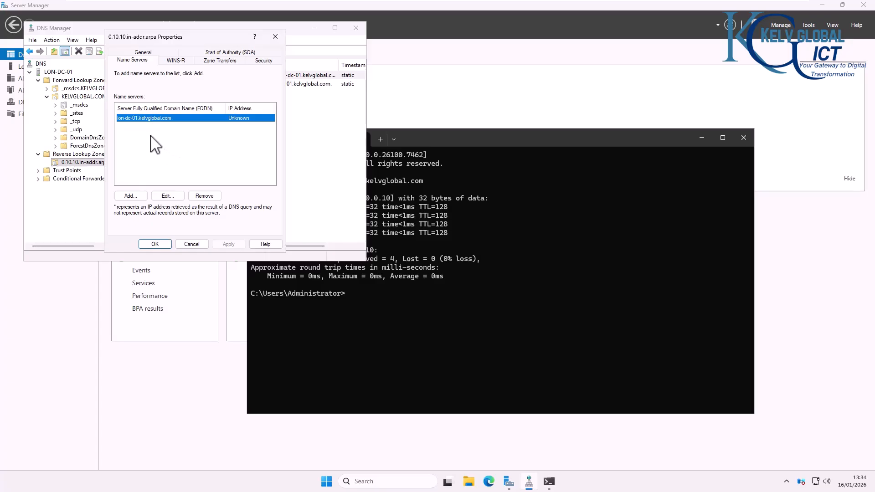
left_click(216, 54)
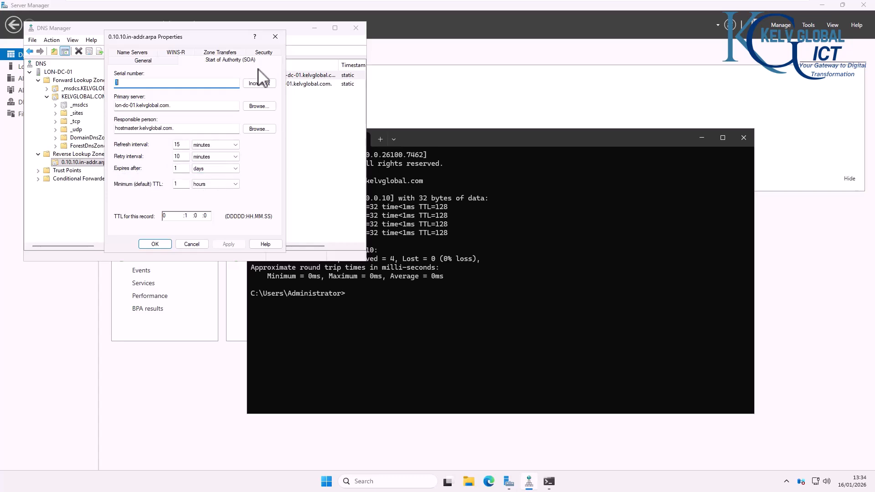
left_click(222, 53)
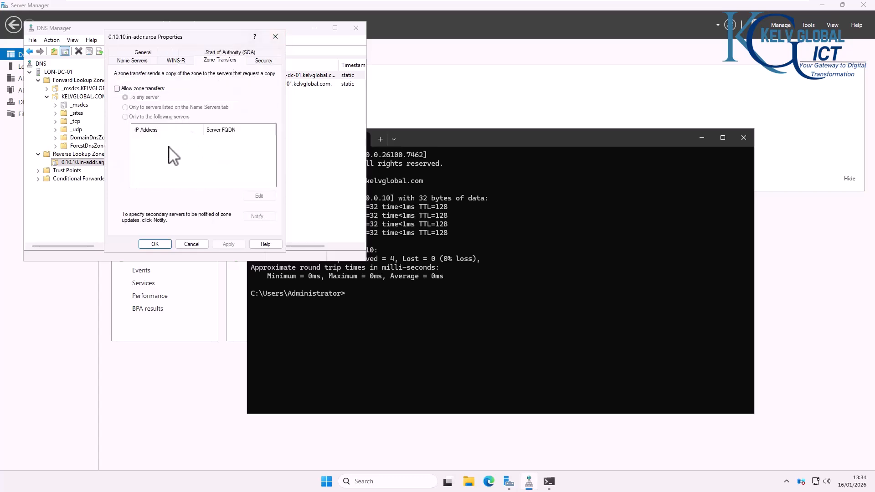
left_click(136, 88)
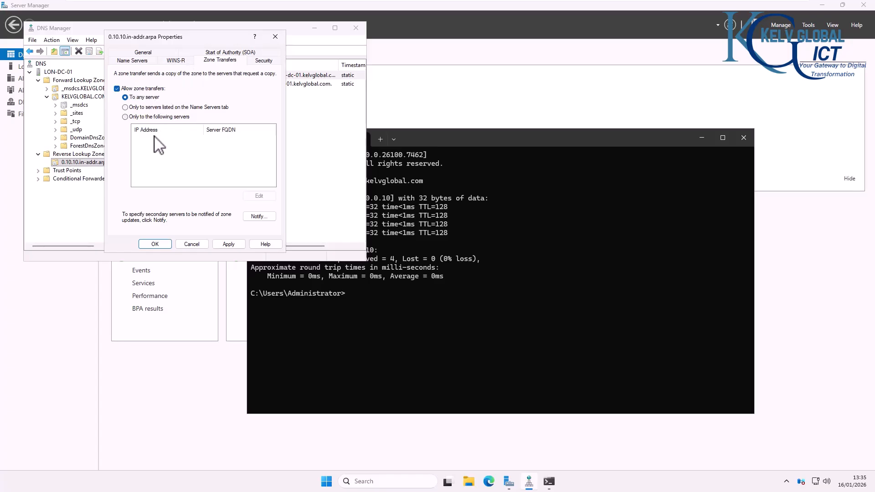
left_click(175, 118)
left_click(193, 245)
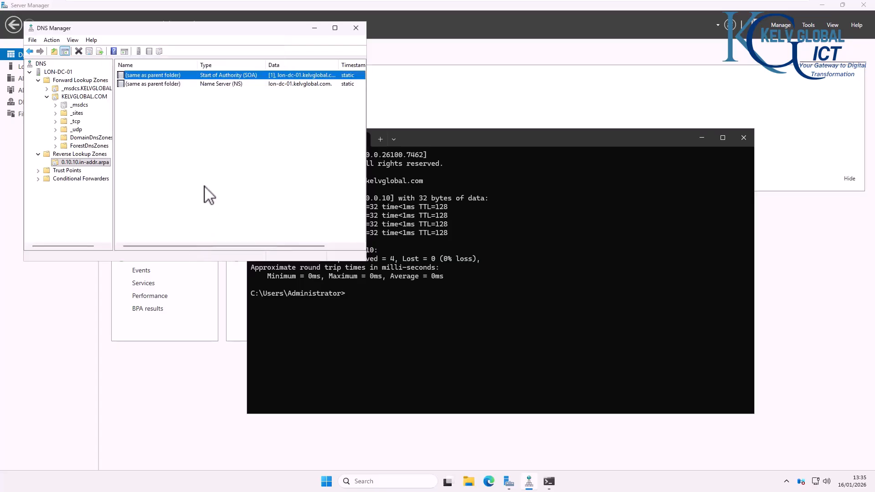
Step: Review the reverse zone's name server, SOA and General properties, then cancel without changes
double_click(172, 84)
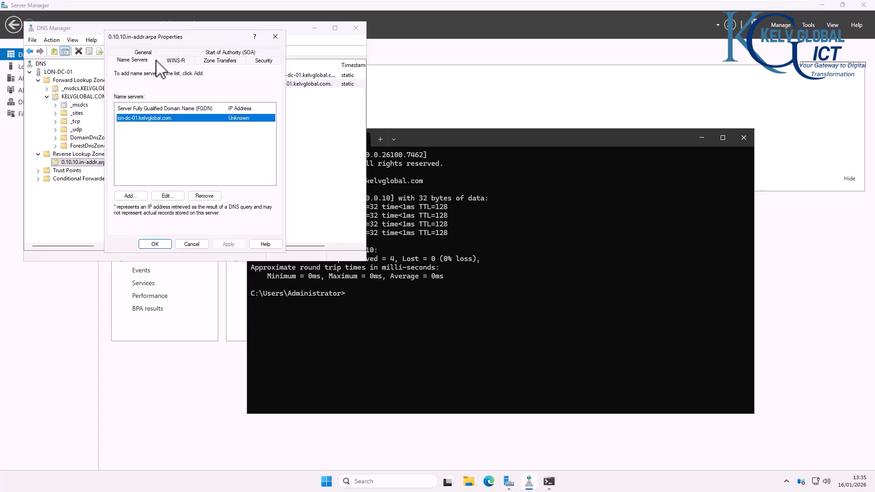
left_click(236, 54)
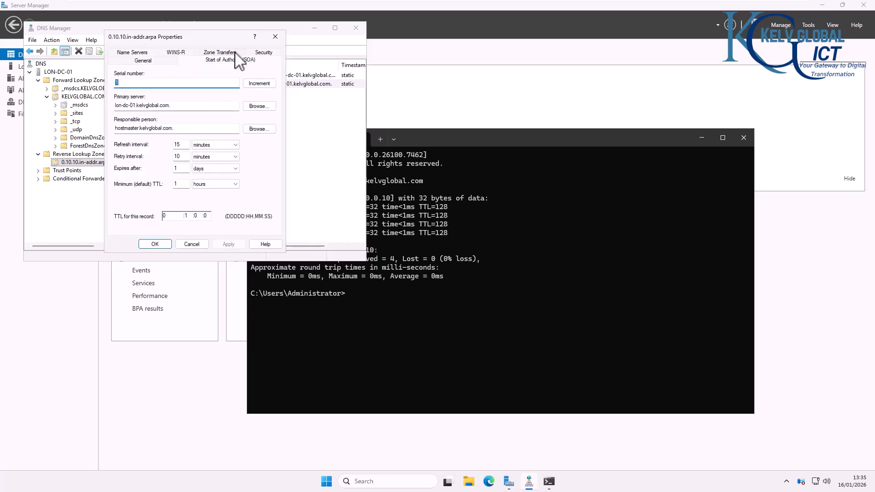
left_click(159, 62)
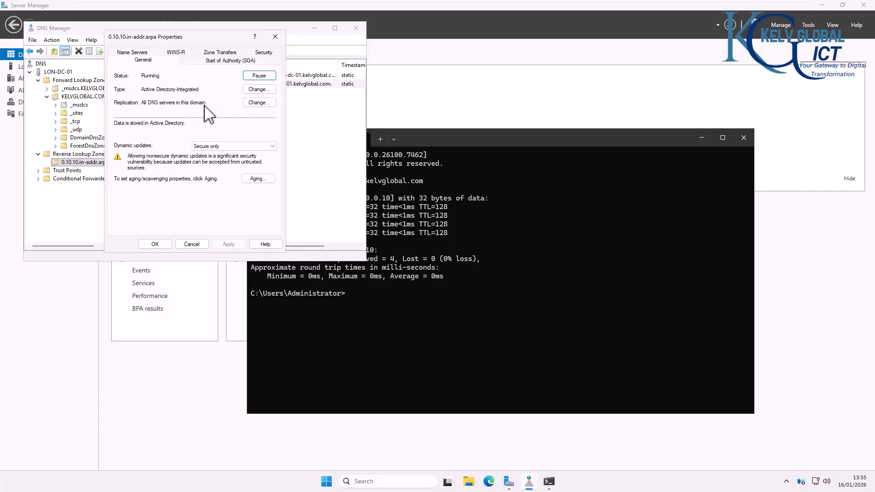
left_click(258, 103)
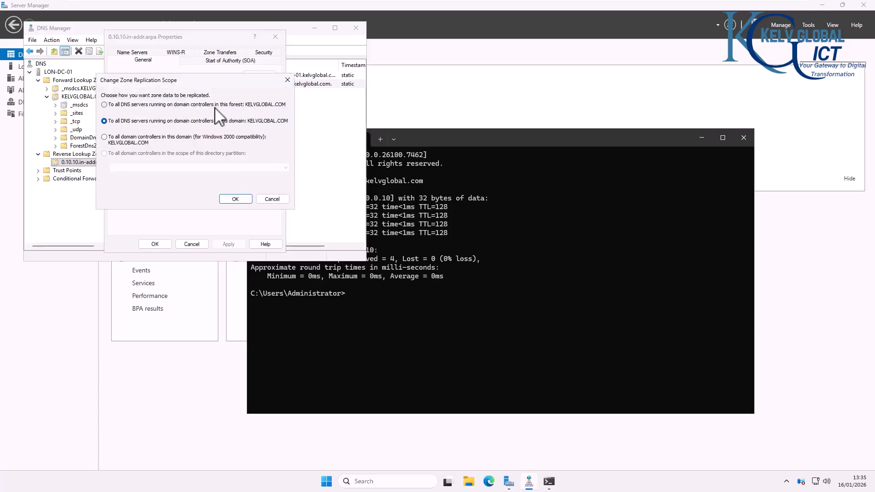
left_click(275, 199)
left_click(192, 245)
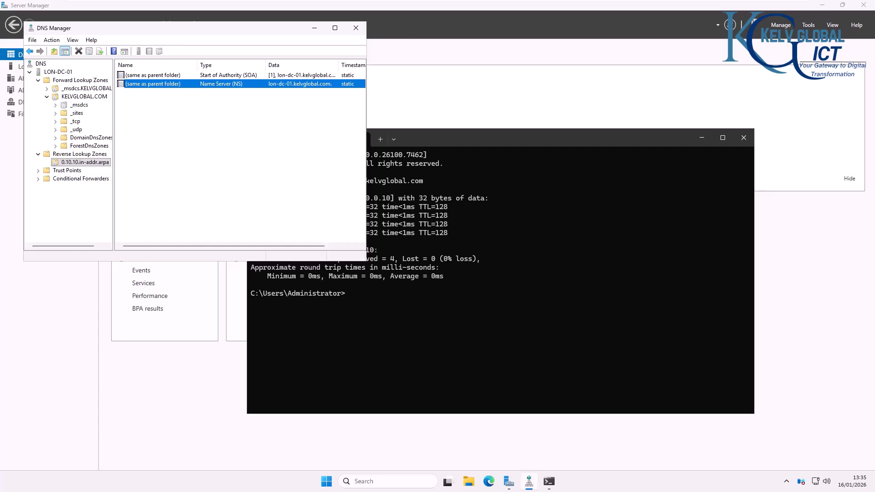
Step: Select KELVGLOBAL.COM to list its SOA, NS and Host (A) records at 10.10.0.10
left_click(89, 98)
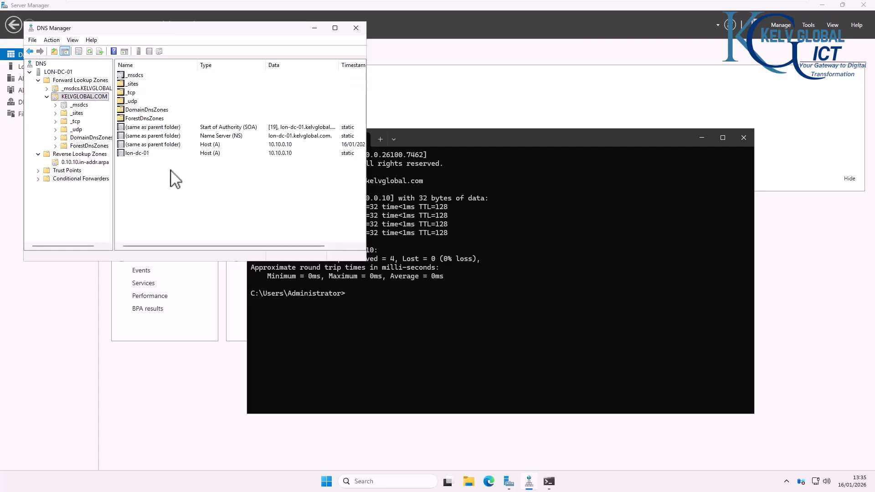
right_click(170, 171)
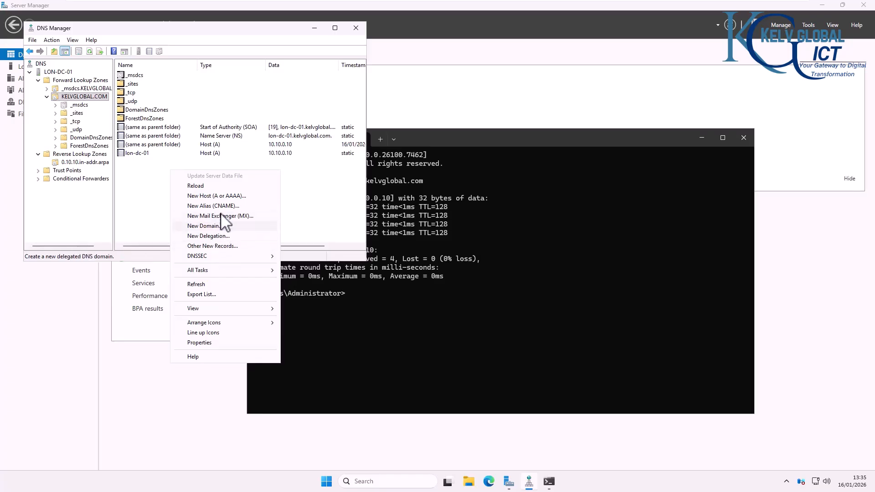
mouse_move(217, 256)
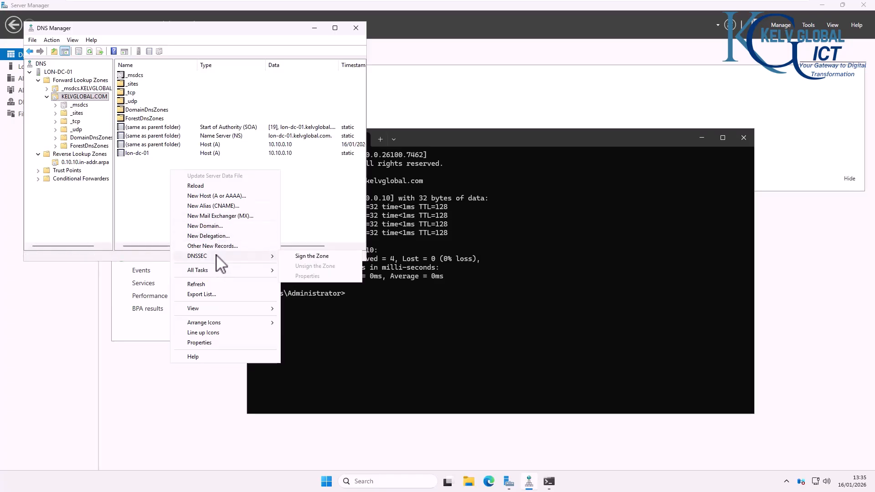
left_click(307, 211)
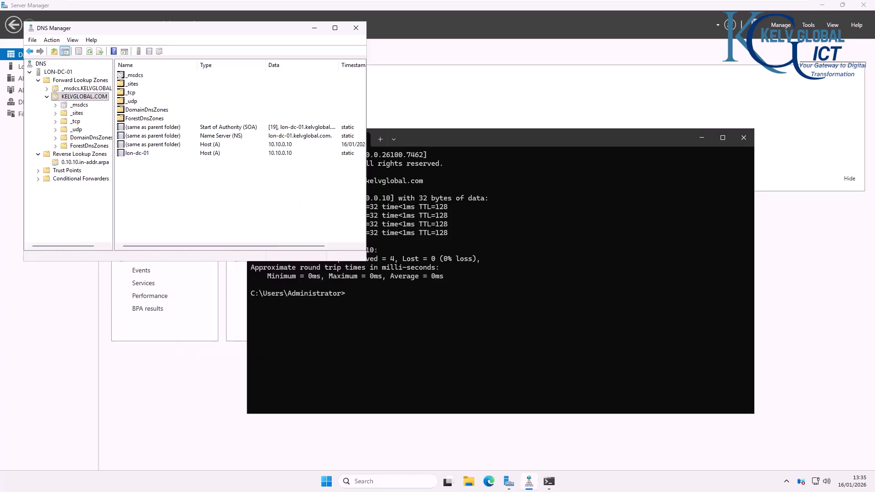
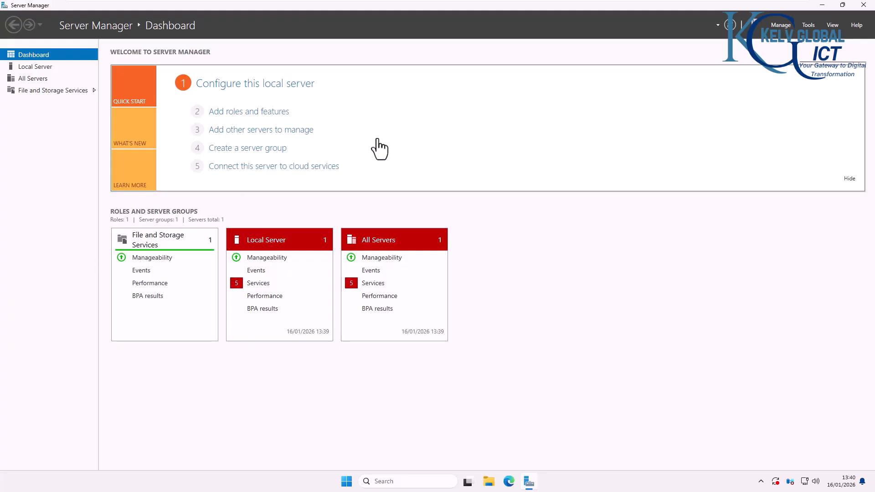
Step: Glance at the LON-DC-01 virtual machine, then return to ANT-DC-02
mouse_move(605, 1)
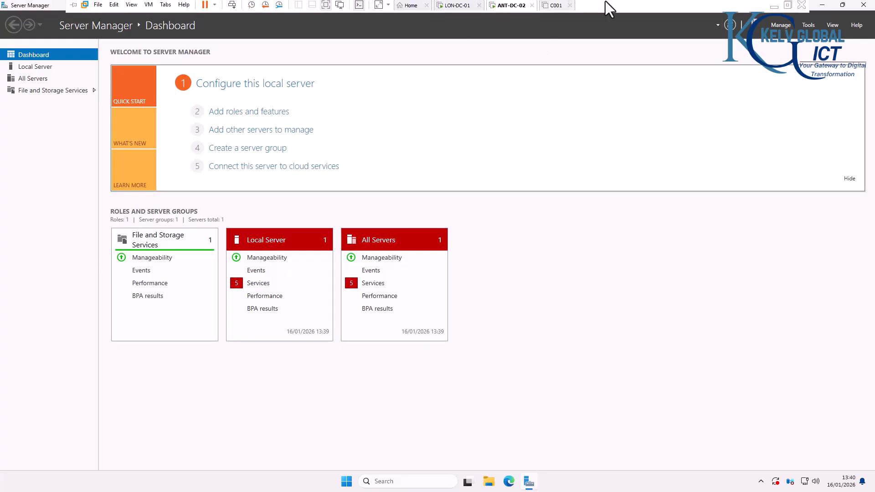
left_click(455, 5)
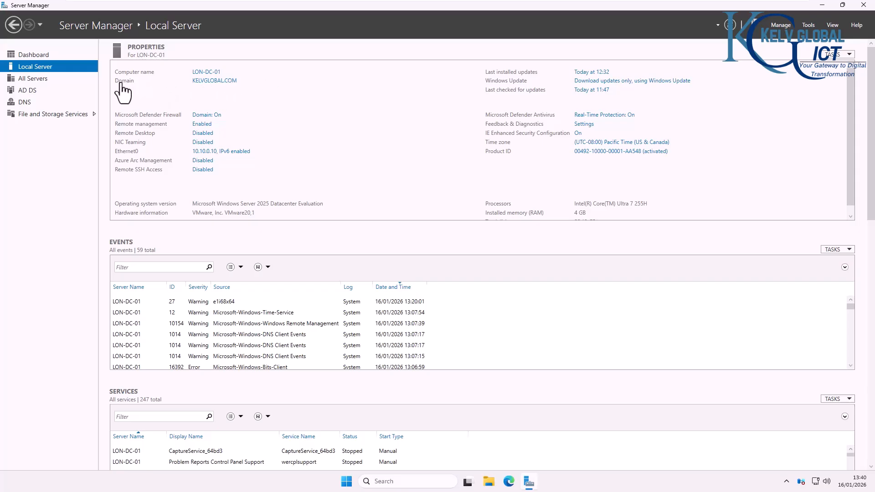
left_click(506, 7)
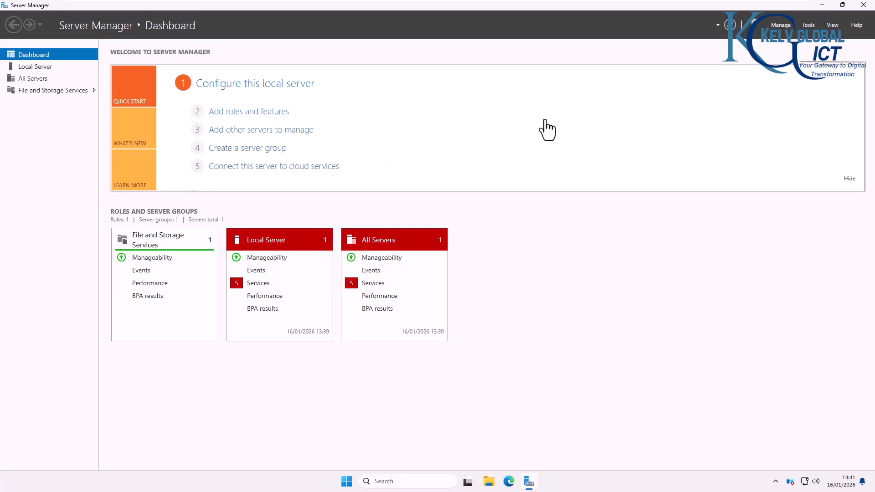
Step: Start a role-based installation on ANT-DC-02 selecting AD DS and DNS Server with their required features
left_click(239, 112)
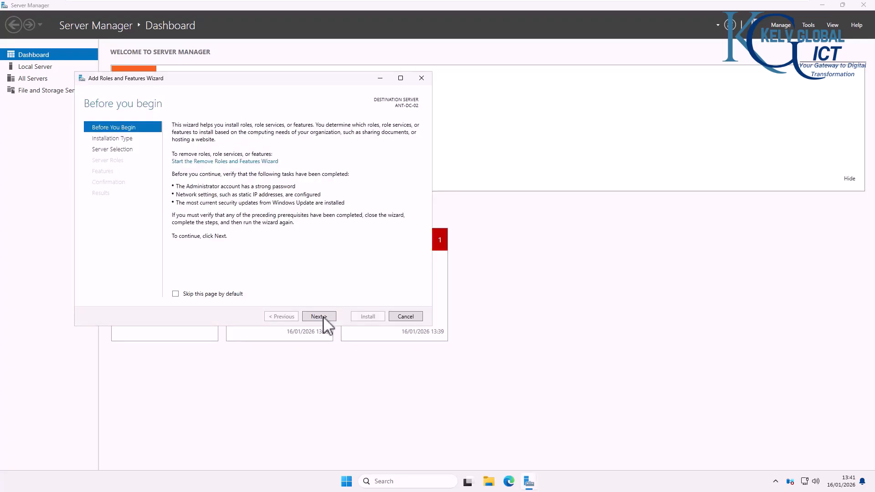
left_click(318, 317)
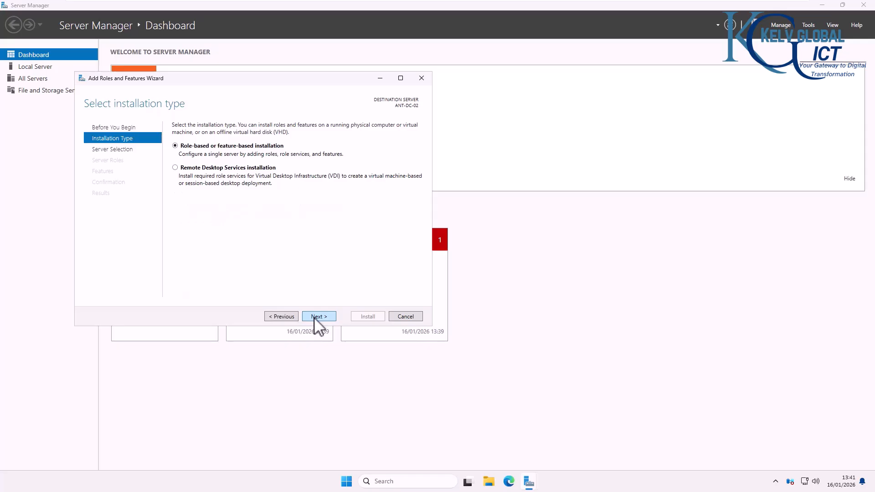
left_click(317, 317)
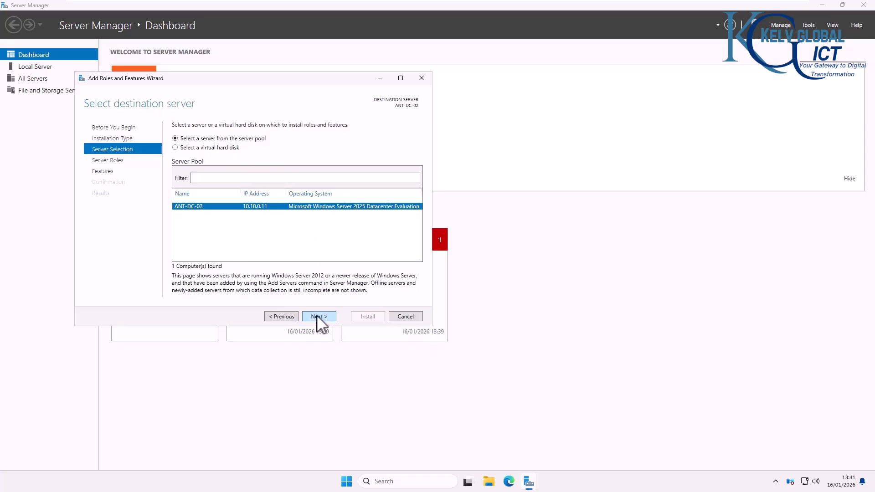
left_click(319, 317)
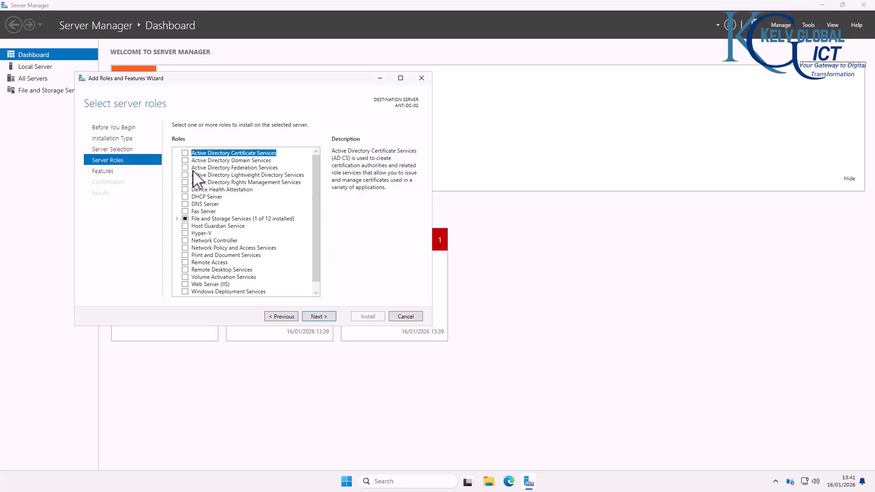
left_click(185, 160)
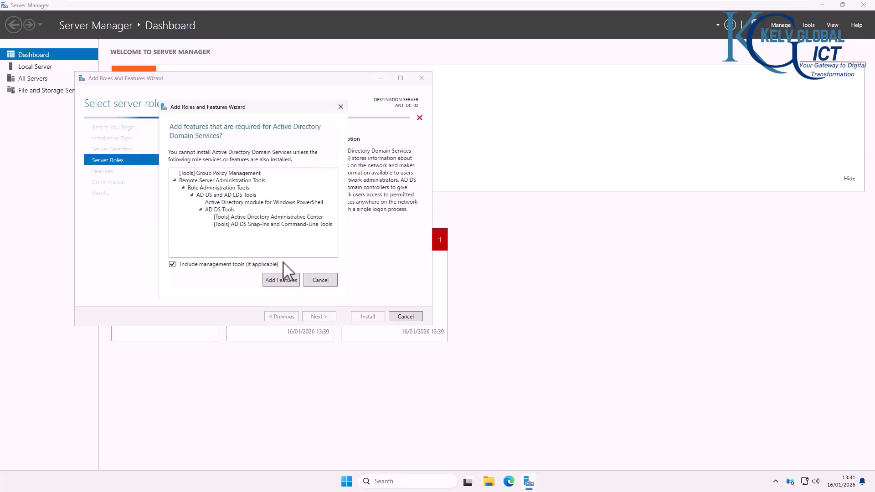
left_click(289, 281)
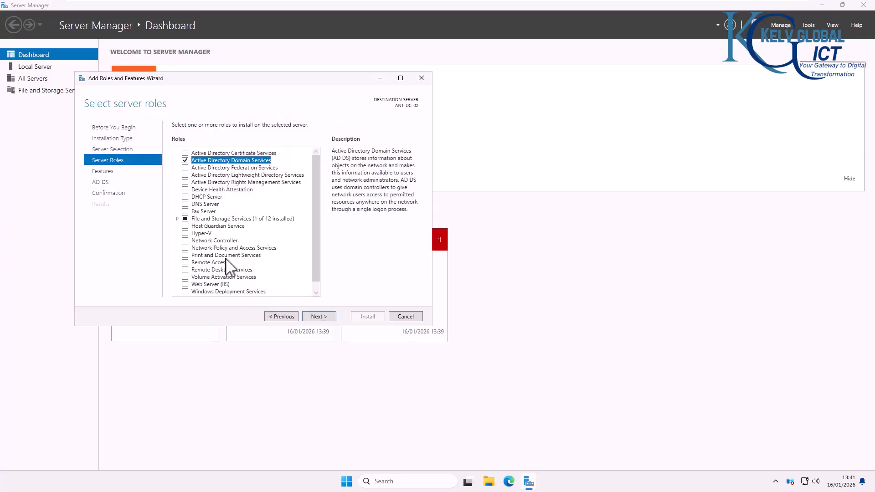
left_click(185, 204)
left_click(279, 276)
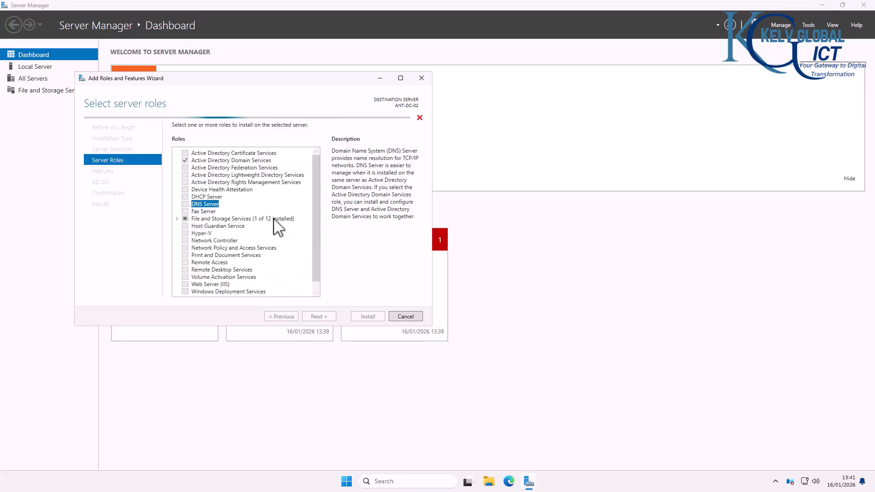
Step: Continue past the features and role notes pages and install AD DS and DNS Server
left_click(318, 317)
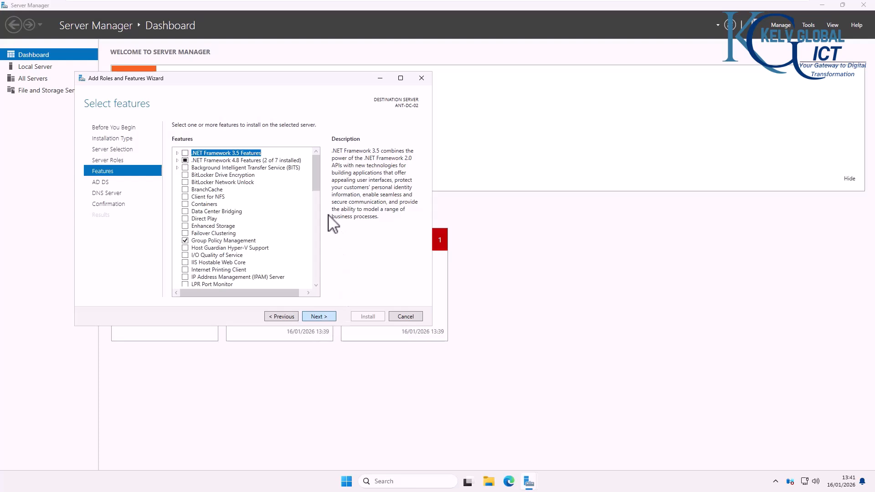
left_click(323, 316)
left_click(324, 316)
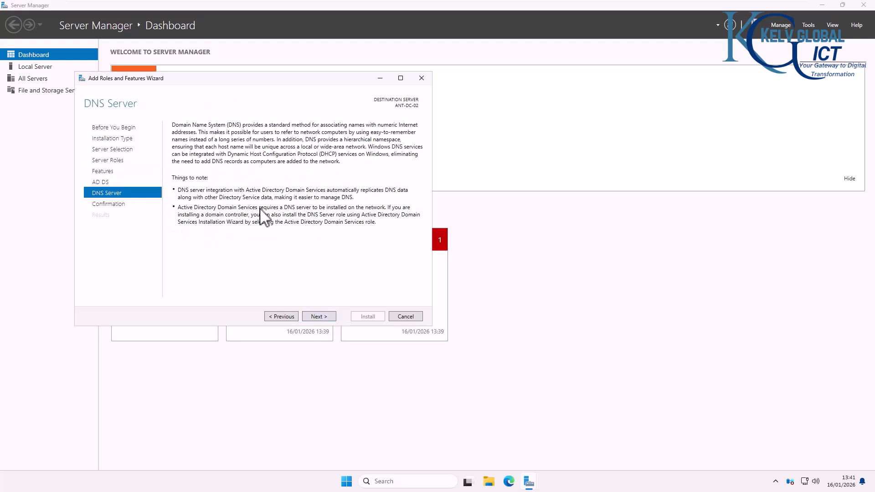
left_click(316, 317)
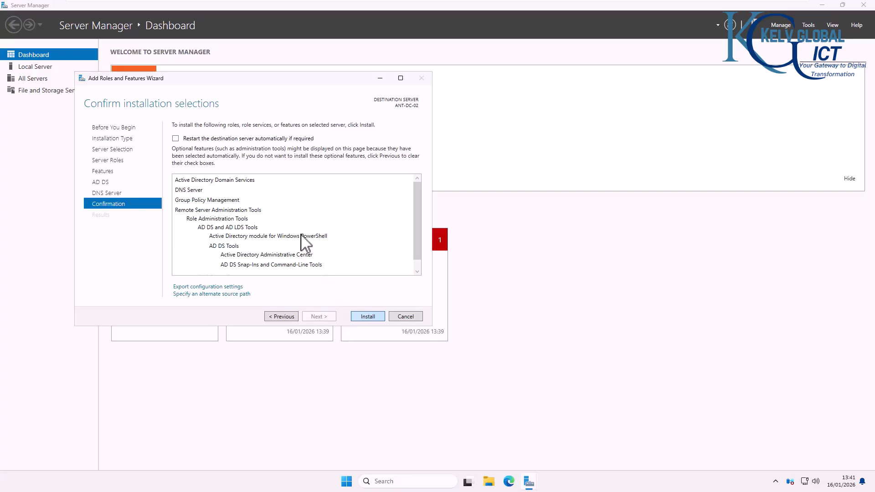
left_click(369, 318)
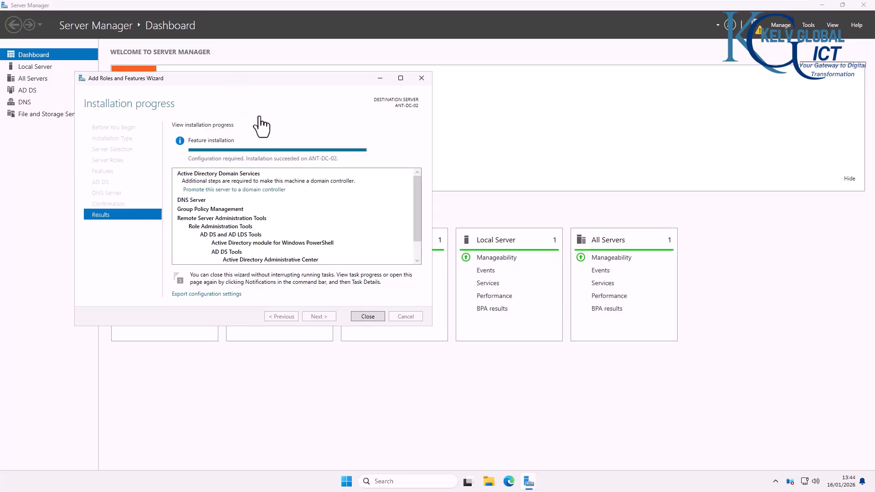
Step: Launch the domain controller promotion wizard for ANT-DC-02 and reposition its window
left_click(269, 191)
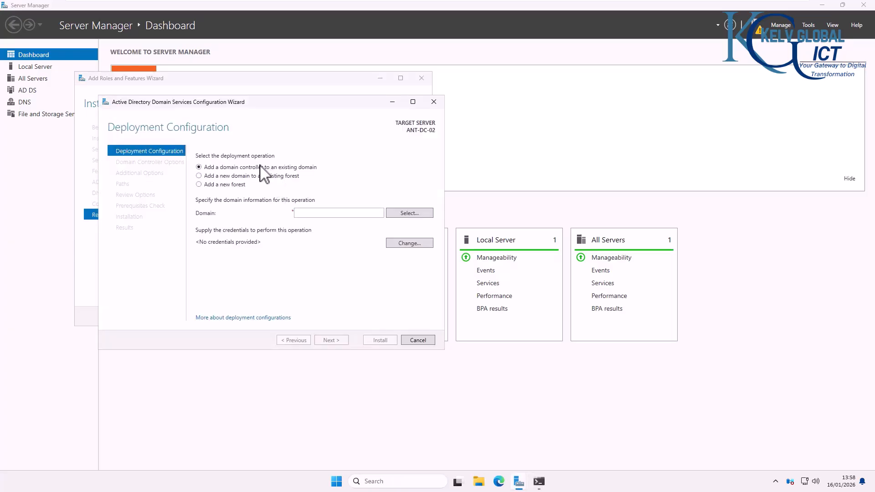
left_click_drag(218, 104, 408, 119)
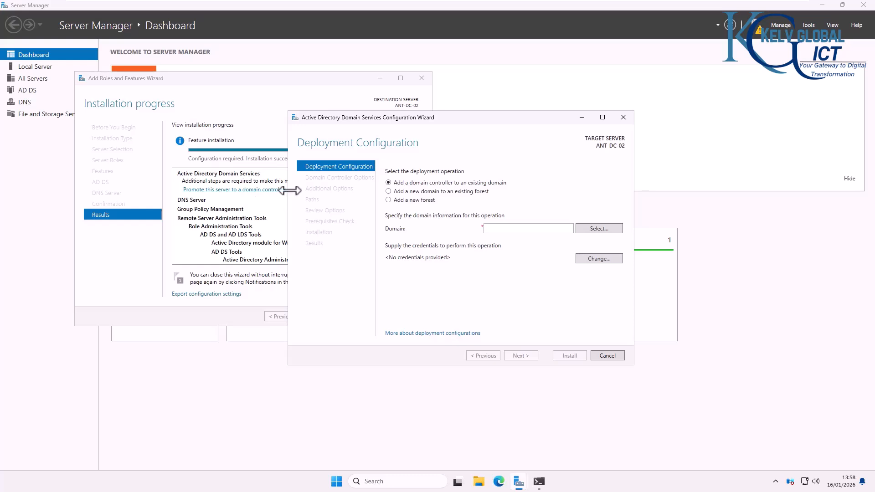
left_click_drag(444, 117, 280, 109)
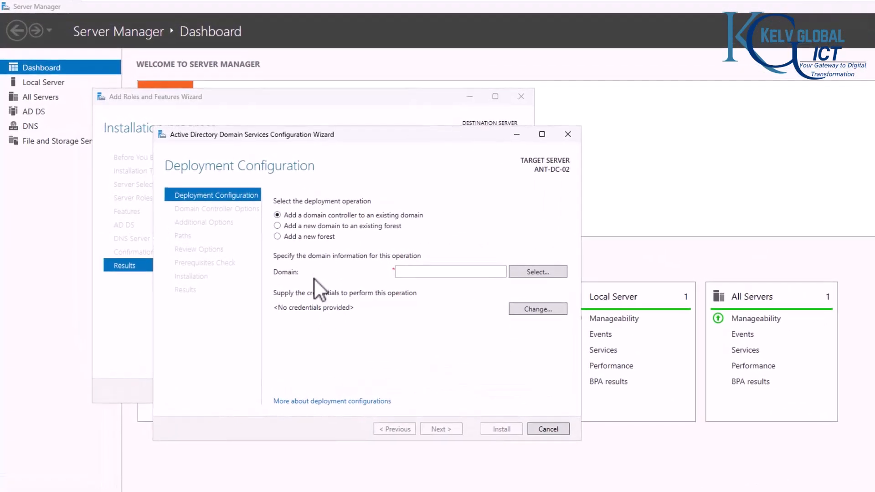
Step: Add a domain controller to existing domain kelvglobal.com using the domain account's username and password
left_click(406, 272)
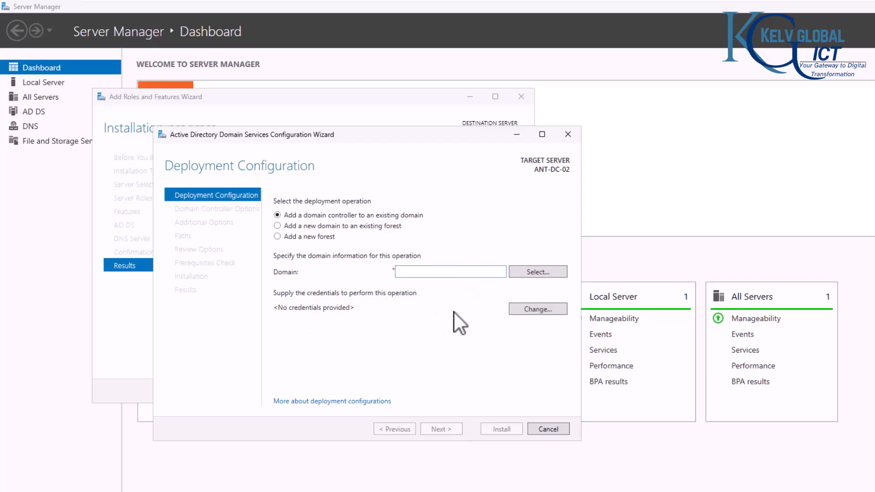
left_click(525, 314)
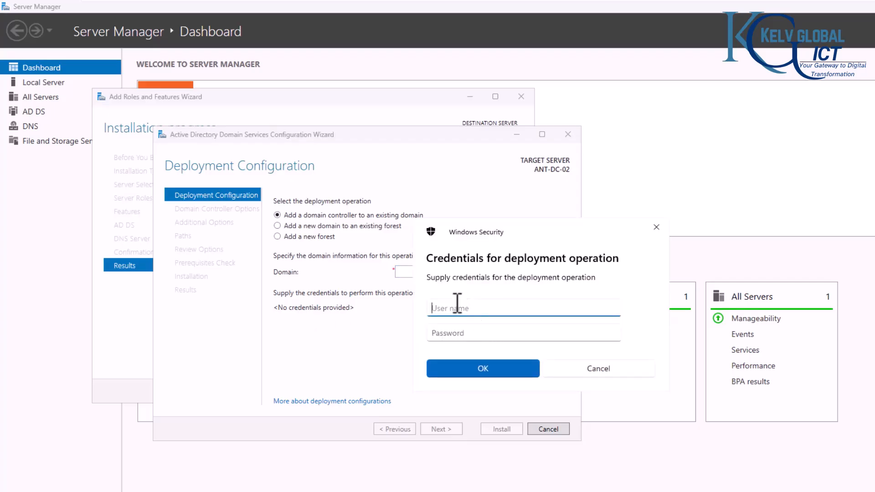
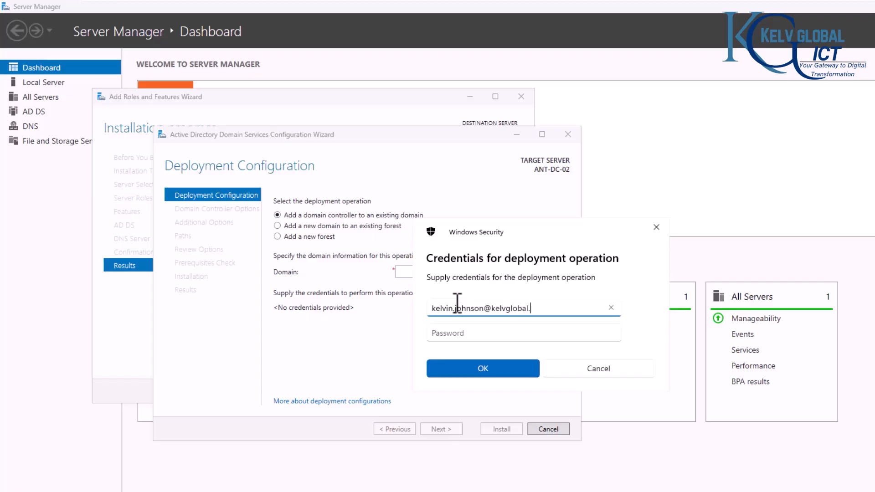
left_click(464, 329)
type("••")
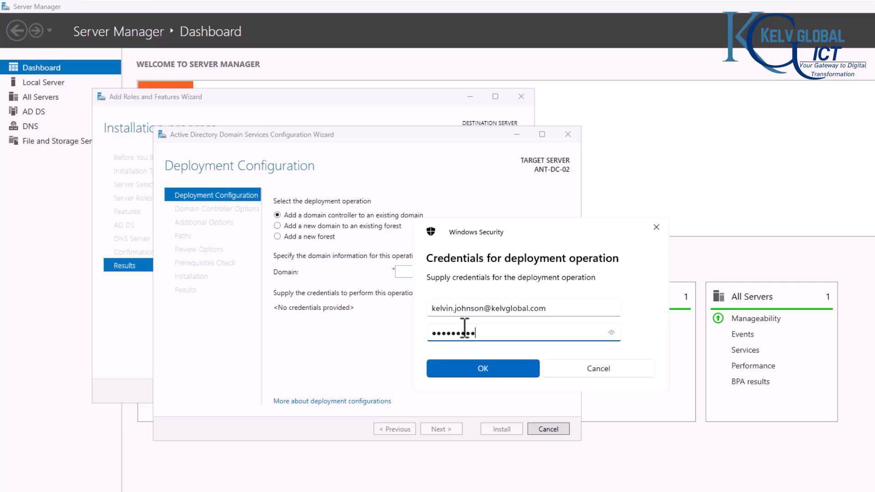
left_click(483, 368)
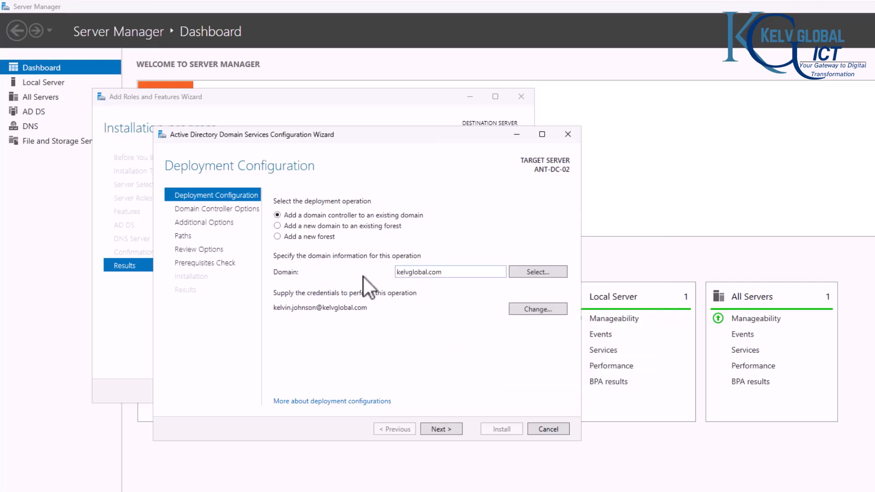
left_click(443, 428)
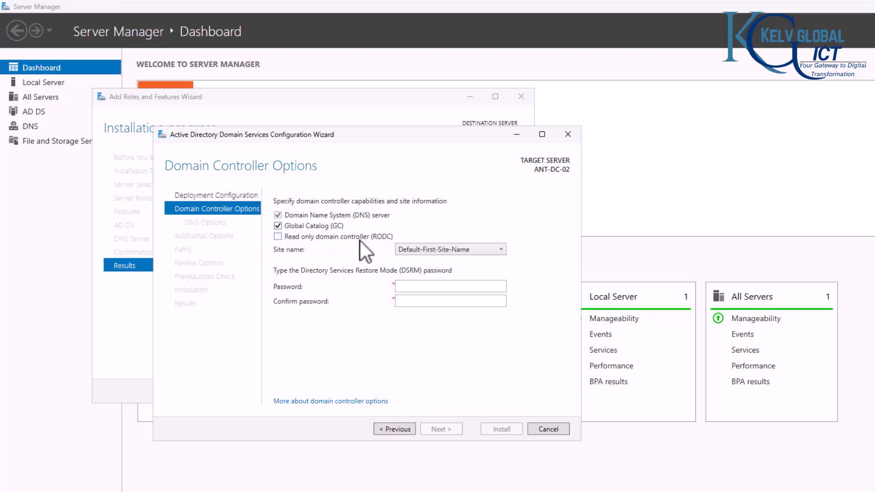
Step: Enter and confirm the DSRM password, then skip DNS delegation
left_click(418, 253)
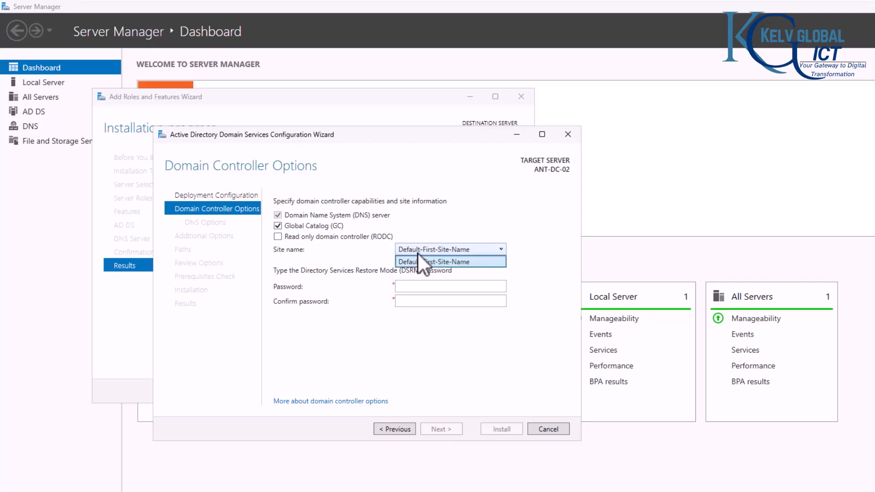
left_click(421, 286)
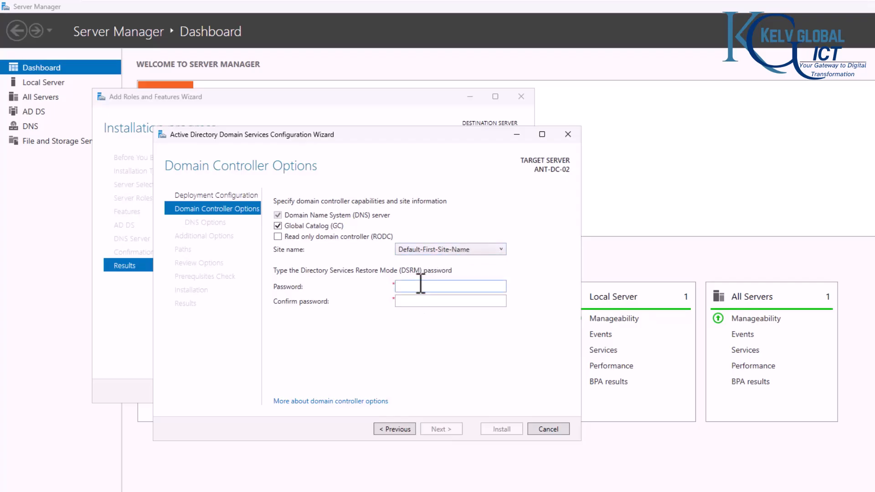
type("•••••••••")
key("Tab")
type("•••••••••")
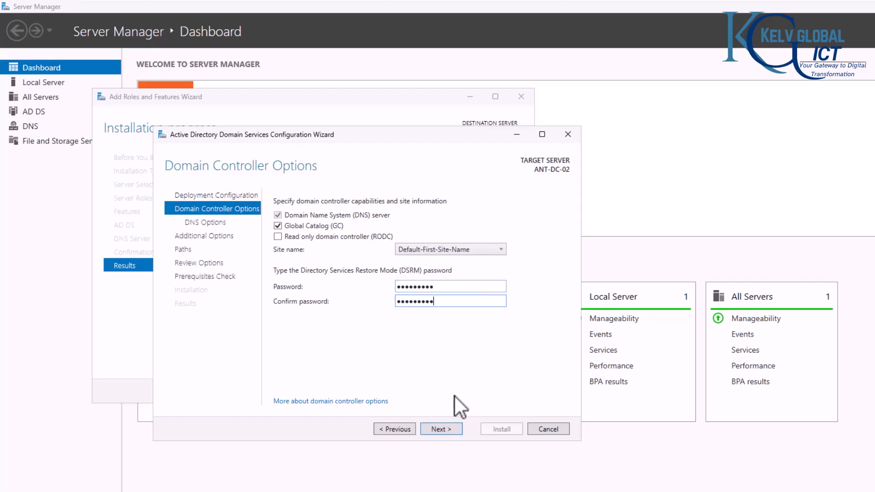
left_click(438, 430)
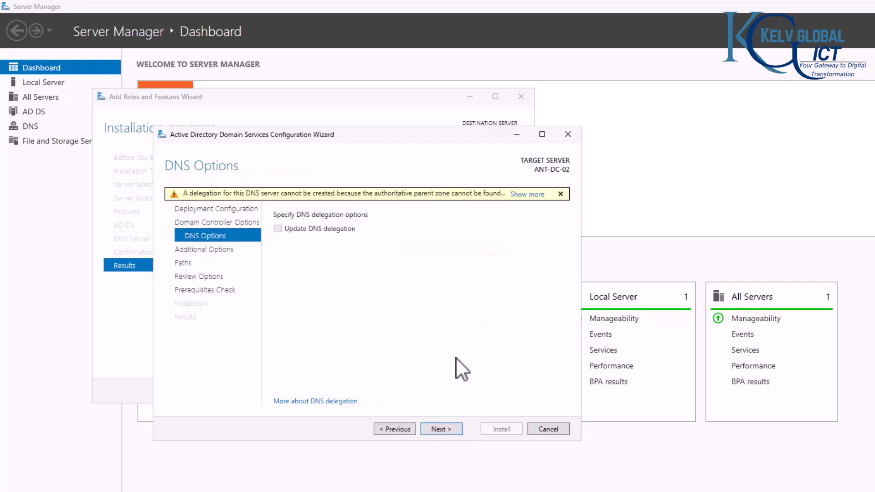
left_click(435, 428)
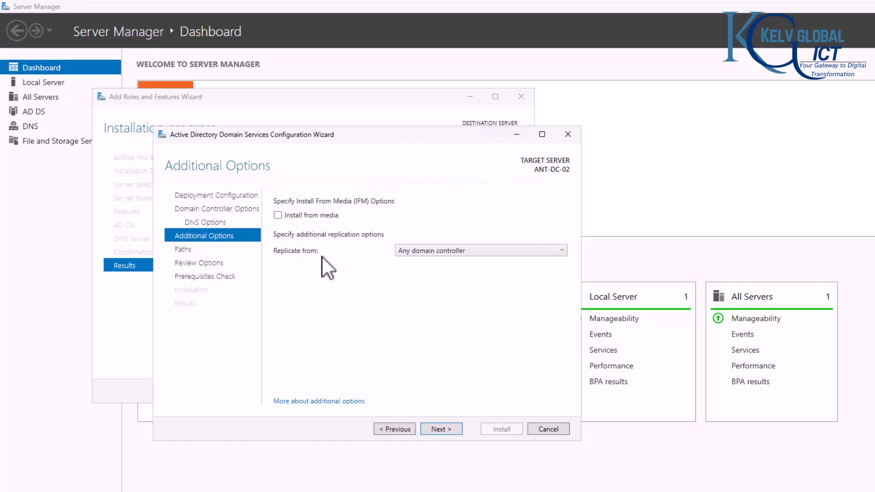
Step: Replicate from LON-DC-01.KELVGLOBAL.COM and keep the default database and SYSVOL paths
left_click(416, 251)
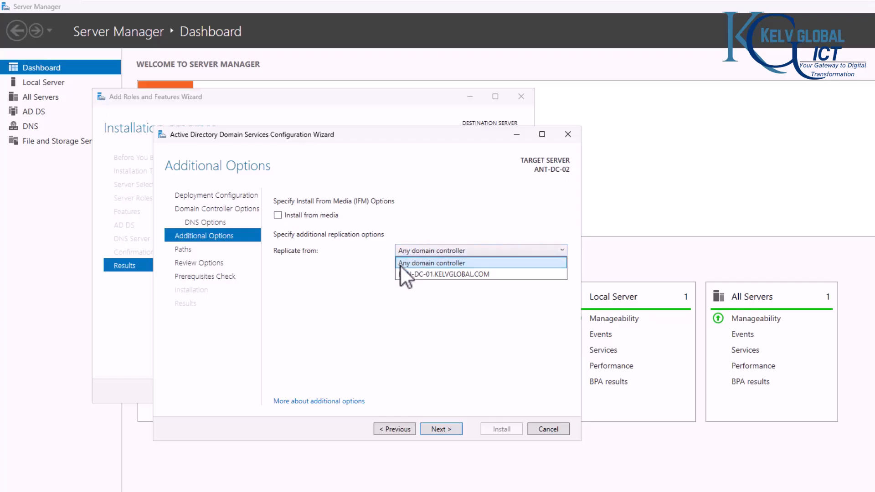
left_click(439, 273)
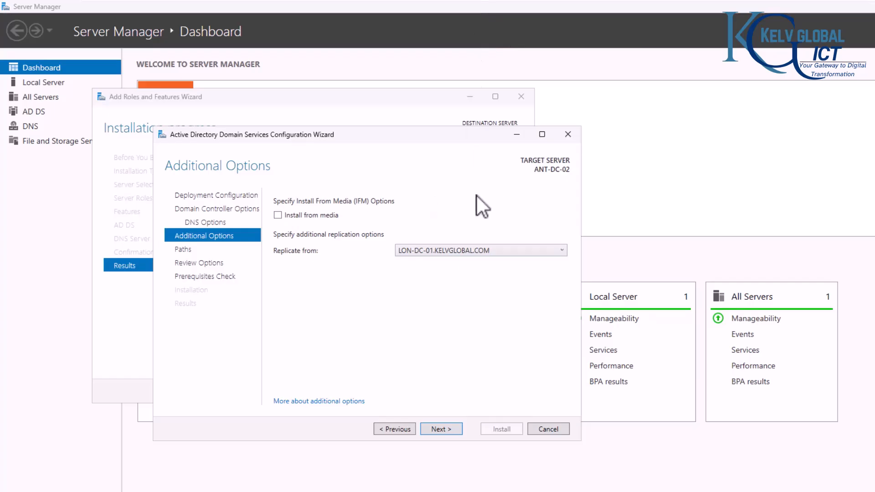
left_click(407, 251)
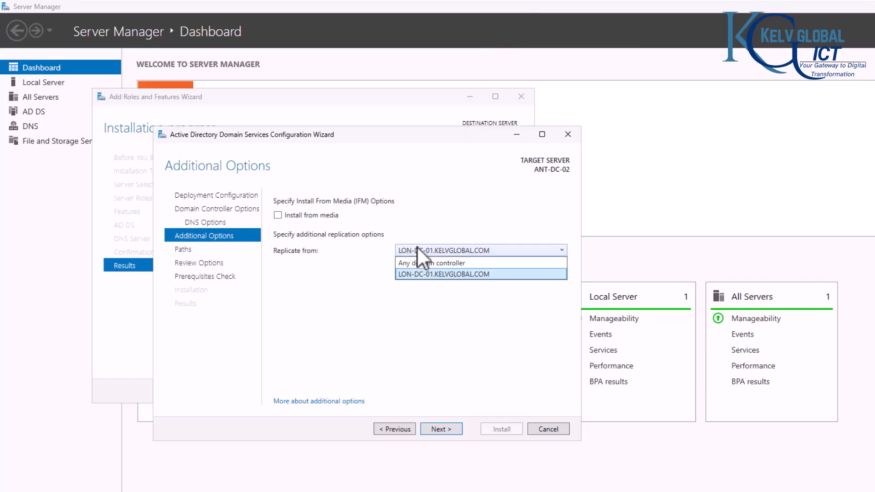
left_click(425, 274)
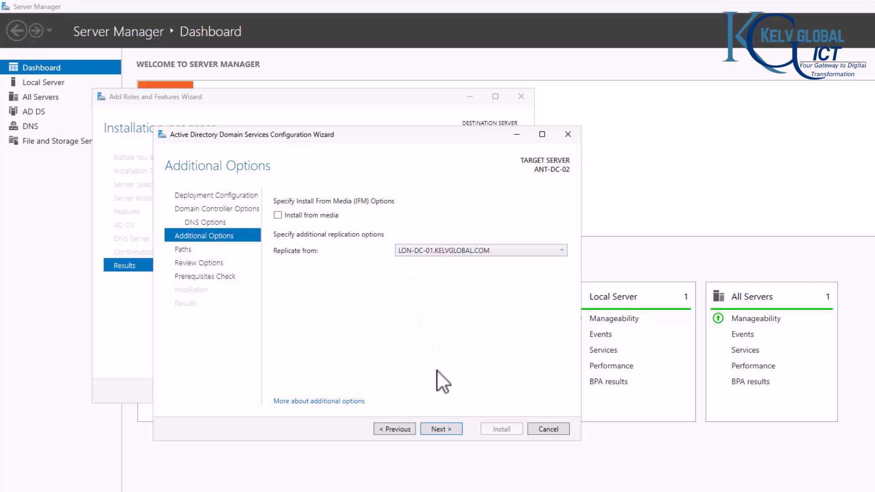
left_click(435, 430)
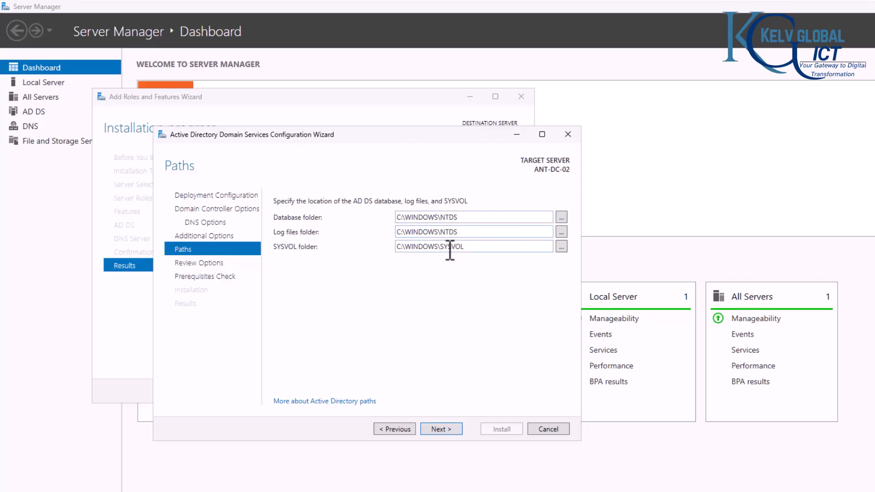
left_click(440, 427)
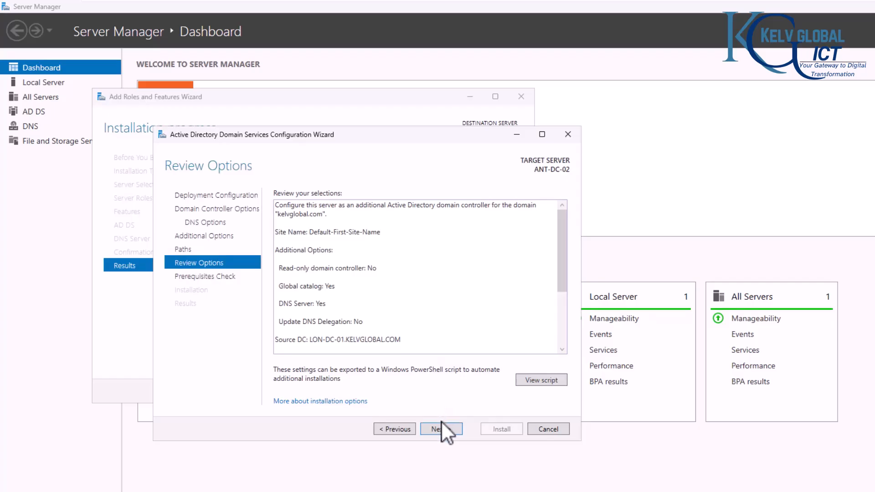
Step: Review the generated PowerShell deployment script, pass the prerequisites check, and install
left_click(532, 376)
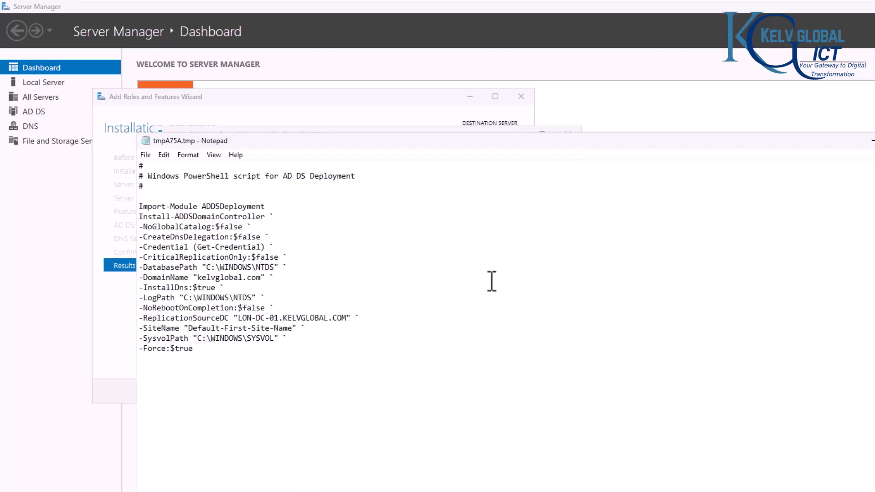
left_click(874, 140)
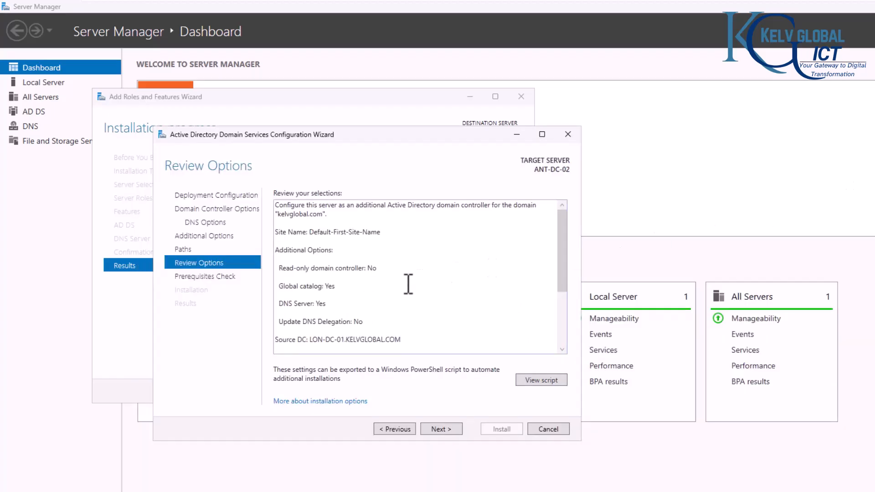
left_click(447, 427)
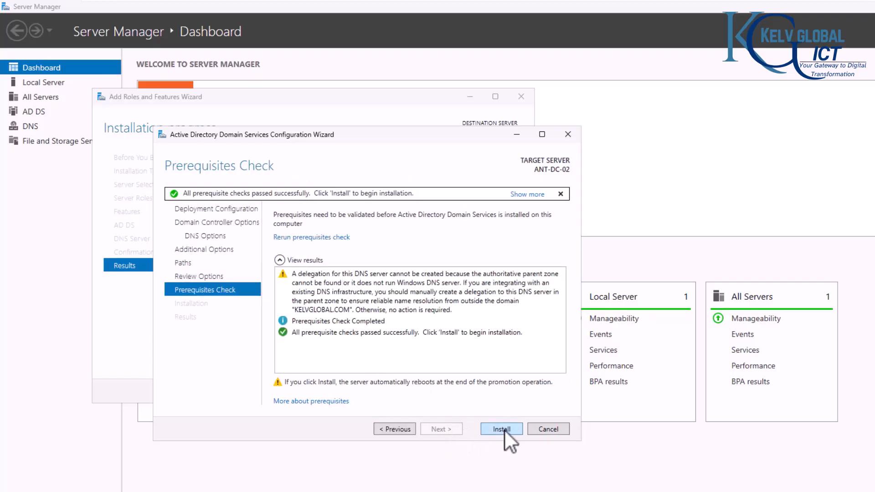
left_click(502, 428)
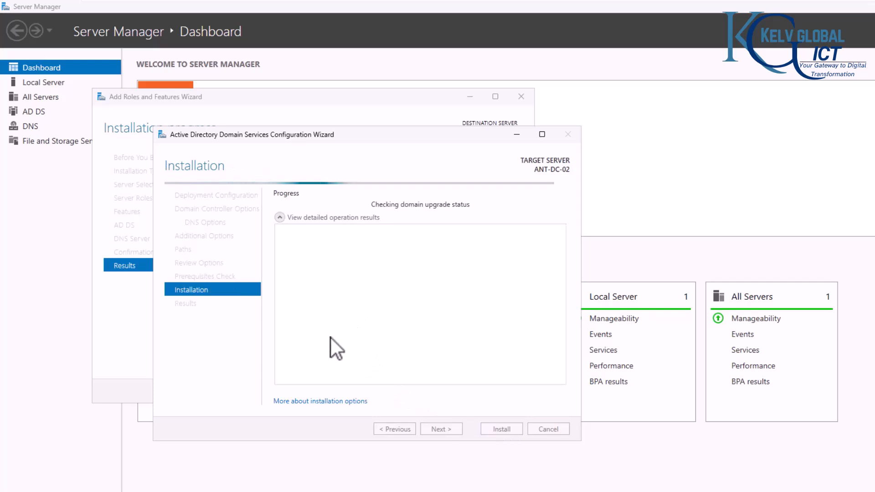
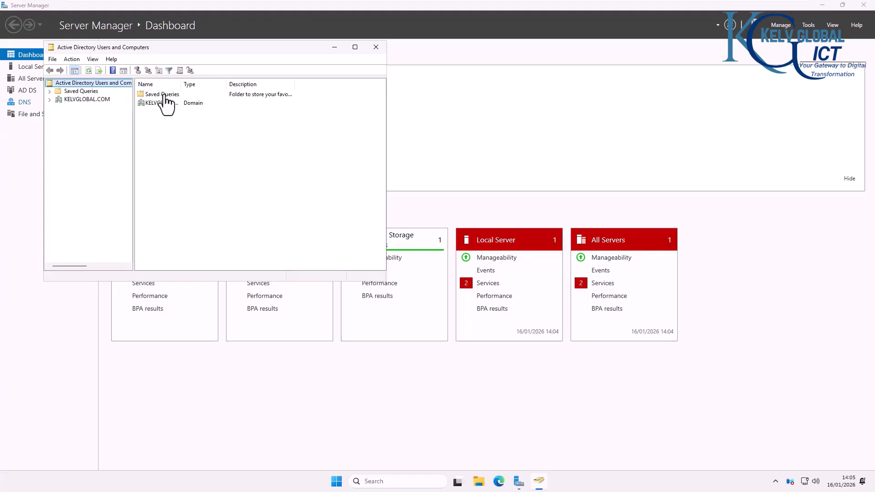
Step: In ADUC, browse KELVGLOBAL.COM > KELVGLOBAL > COMPUTERS and USERS > Admins
left_click(49, 100)
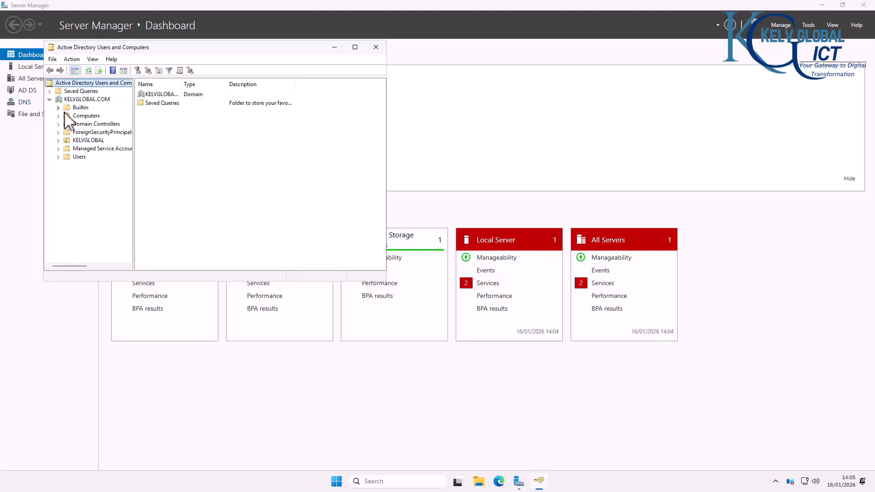
left_click(83, 140)
left_click(58, 141)
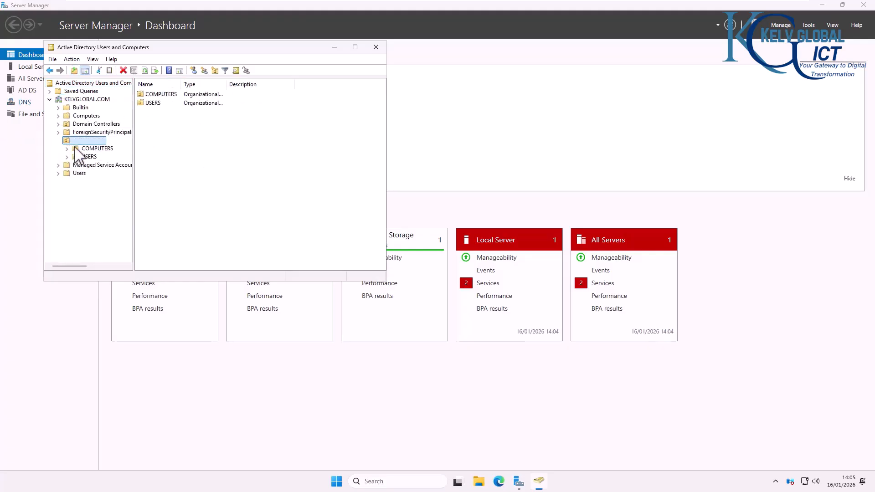
left_click(95, 149)
left_click(87, 157)
left_click(67, 156)
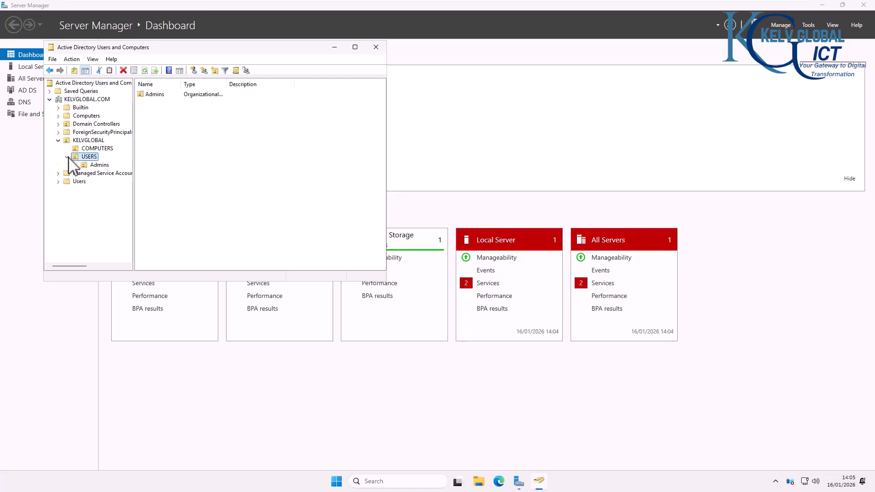
left_click(98, 165)
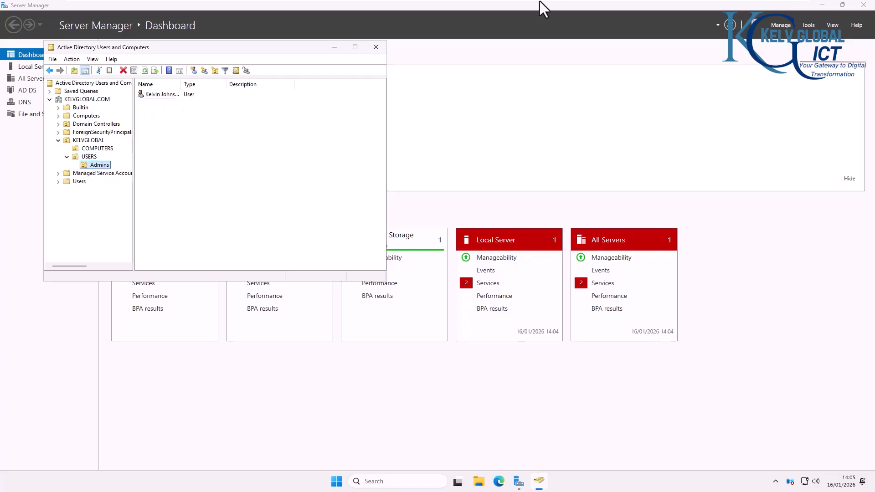
Step: Check the Domain Controllers container on LON-DC-01 and ANT-DC-02, then return to Server Manager
mouse_move(532, 1)
left_click(447, 10)
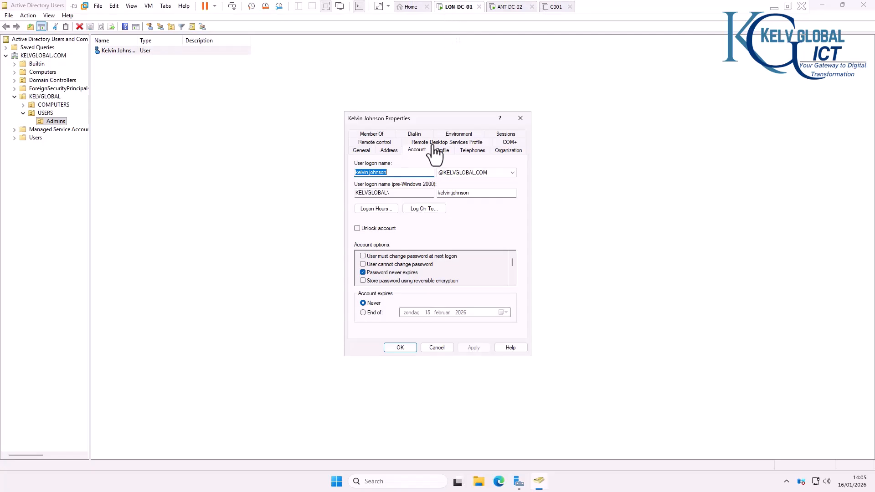
left_click(525, 119)
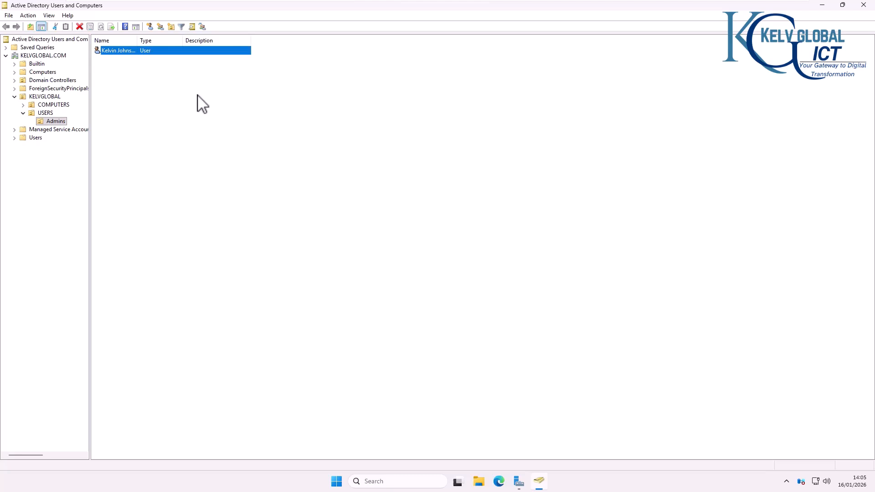
left_click(42, 80)
left_click(45, 72)
left_click(53, 81)
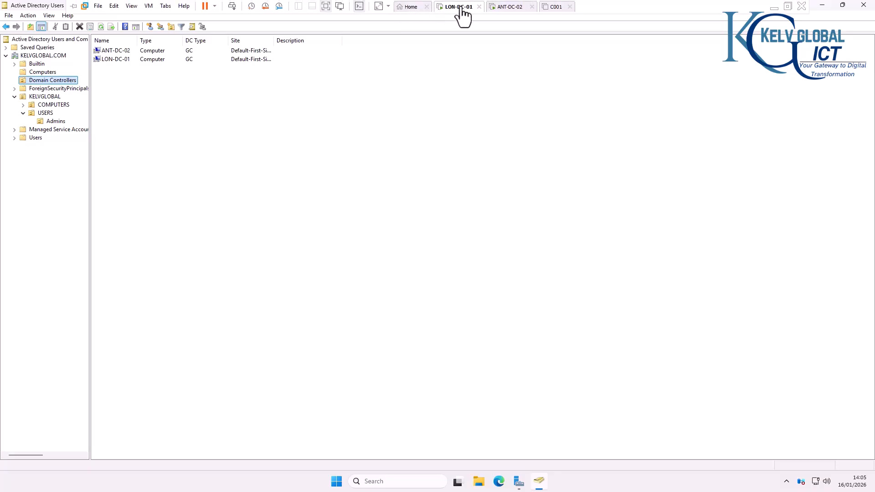
left_click(507, 6)
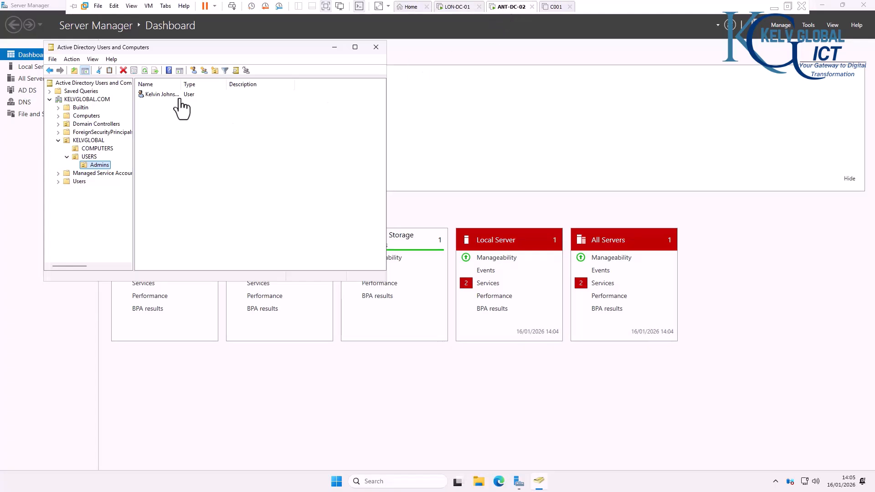
left_click(102, 125)
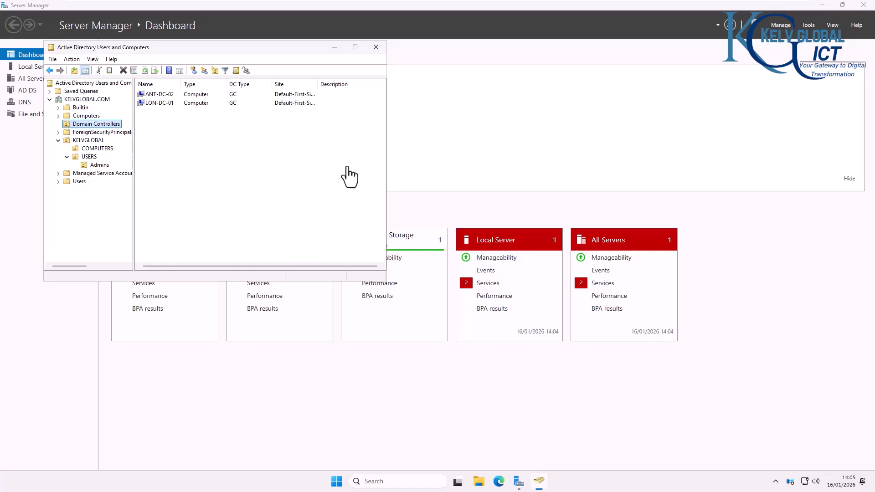
left_click(811, 40)
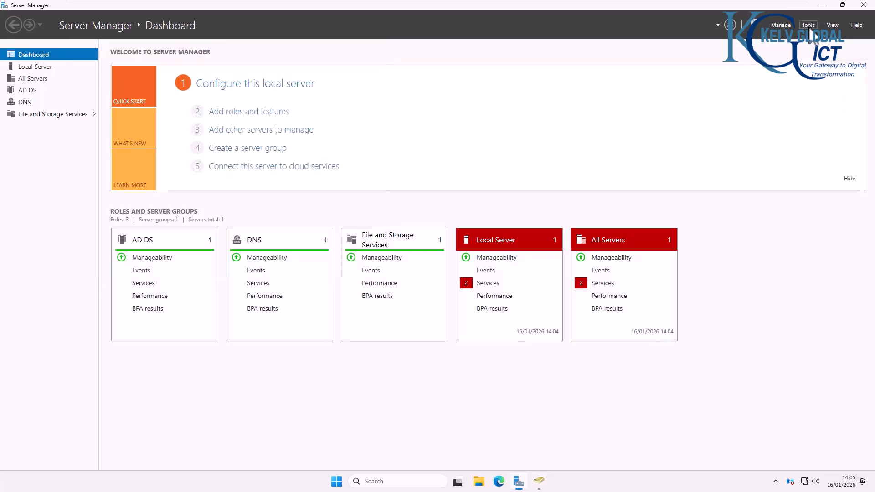
Step: In ANT-DC-02's DNS Manager, inspect the KELVGLOBAL.COM and 0.10.10.in-addr.arpa zone records
left_click(810, 29)
left_click(747, 139)
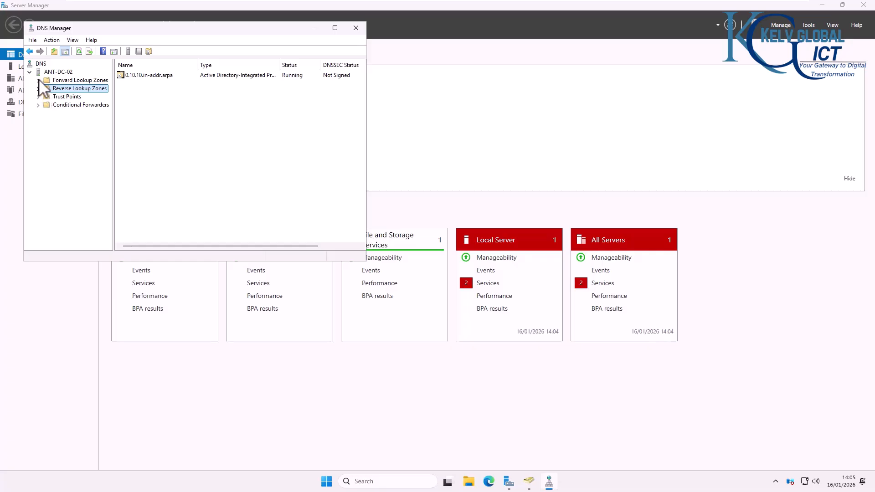
double_click(70, 81)
left_click(73, 97)
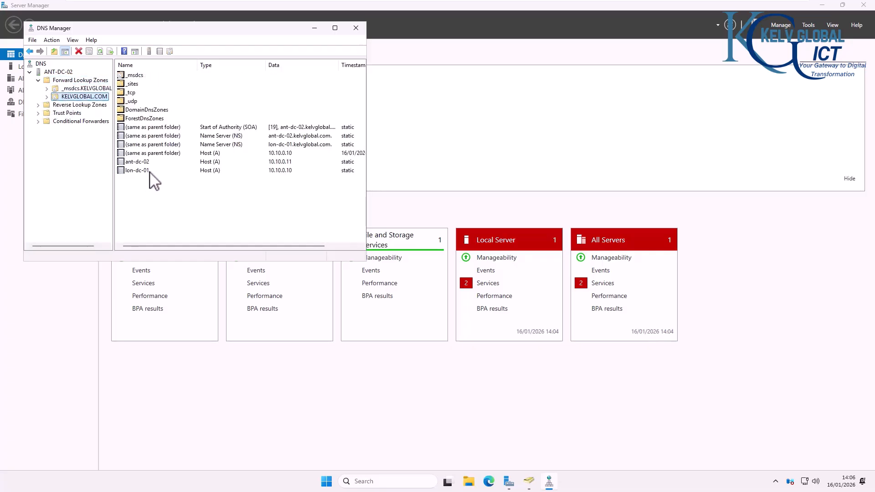
left_click(138, 163)
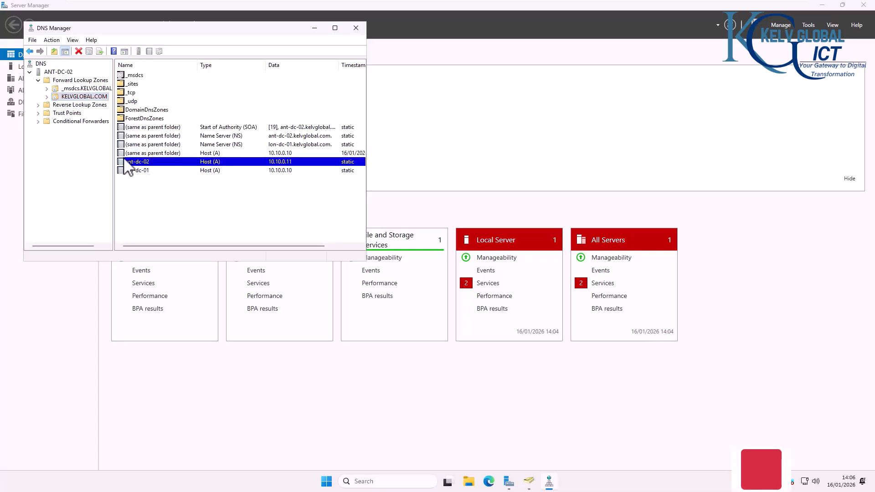
left_click(38, 105)
left_click(75, 113)
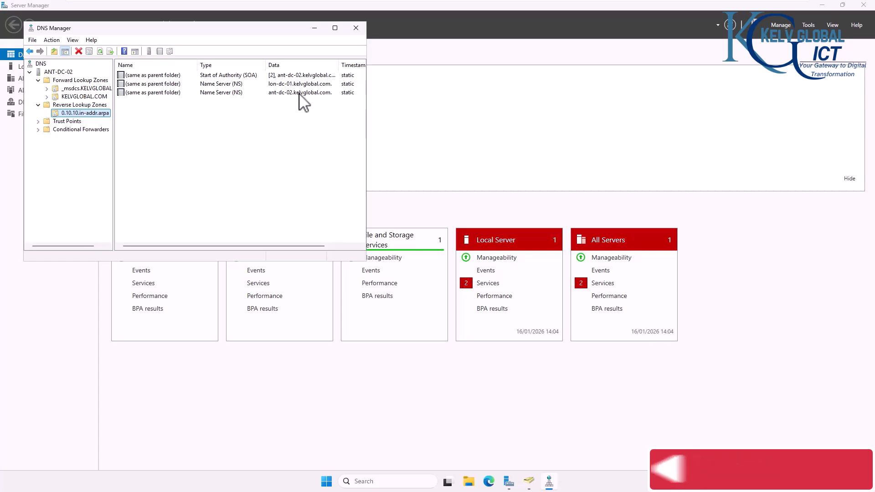
Step: On LON-DC-01, close Active Directory Users and Computers
mouse_move(537, 1)
left_click(466, 6)
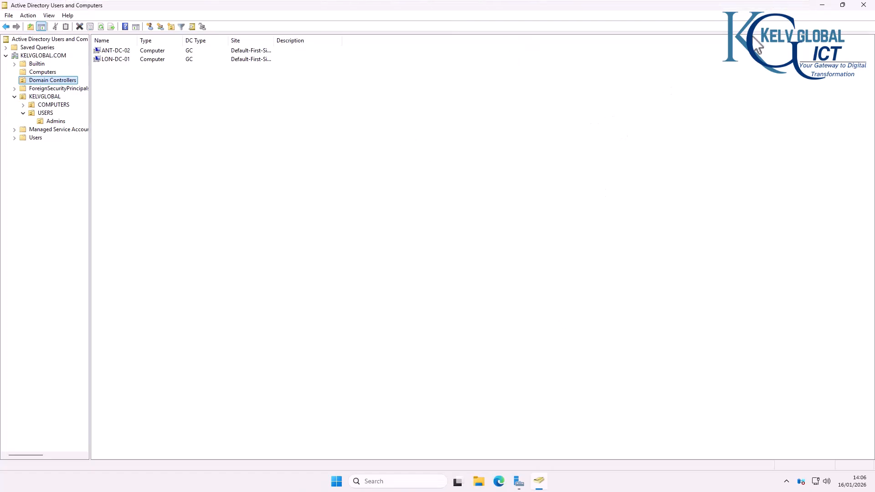
left_click(864, 5)
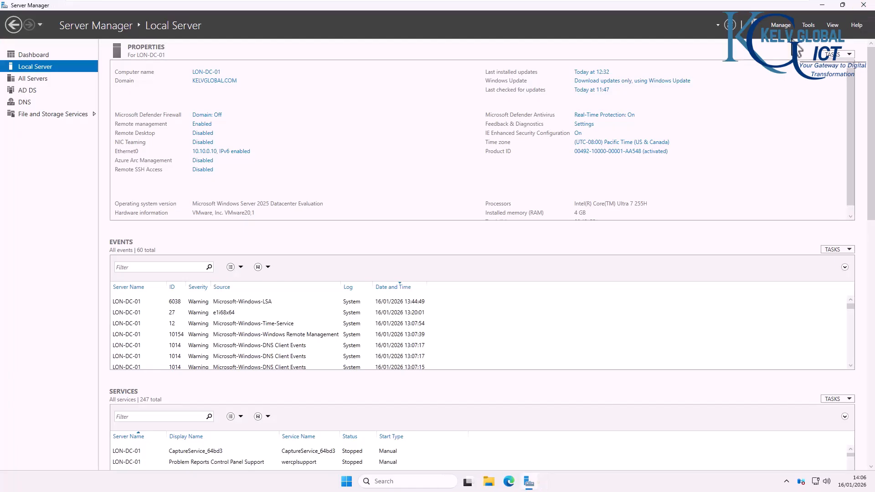
Step: Open DNS Manager on LON-DC-01 and reload the 0.10.10.in-addr.arpa reverse zone
left_click(808, 27)
left_click(738, 137)
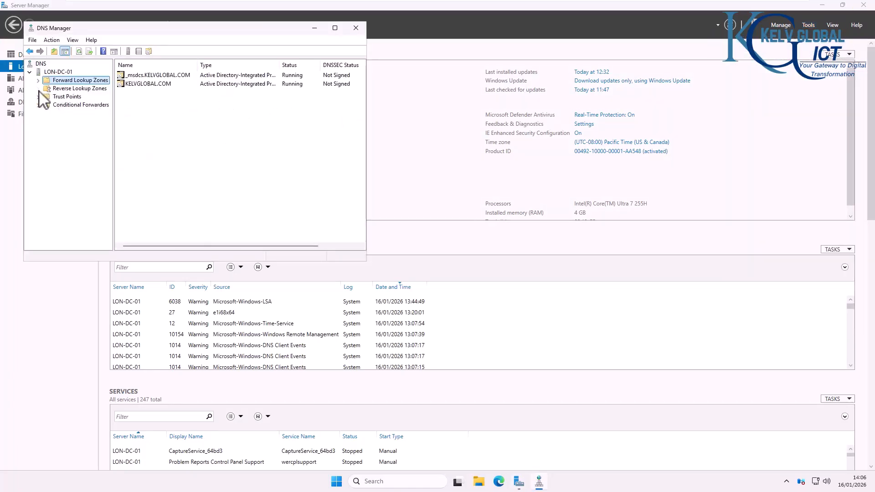
double_click(41, 88)
left_click(75, 97)
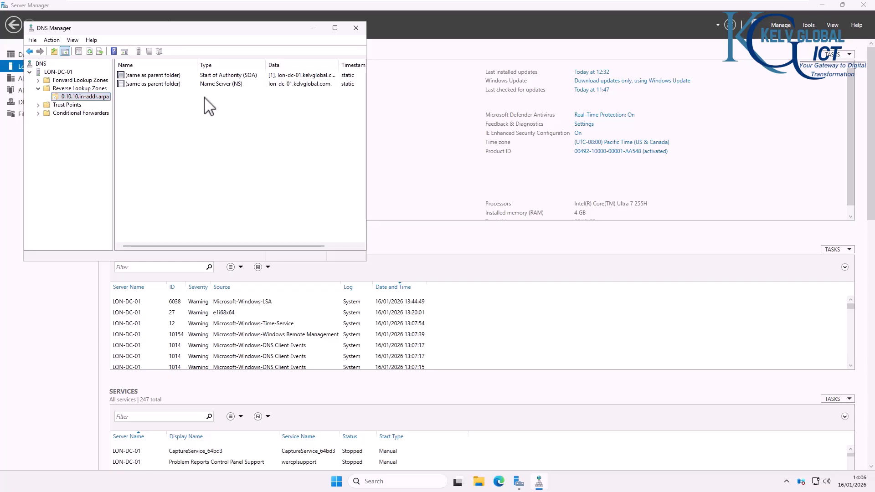
right_click(232, 103)
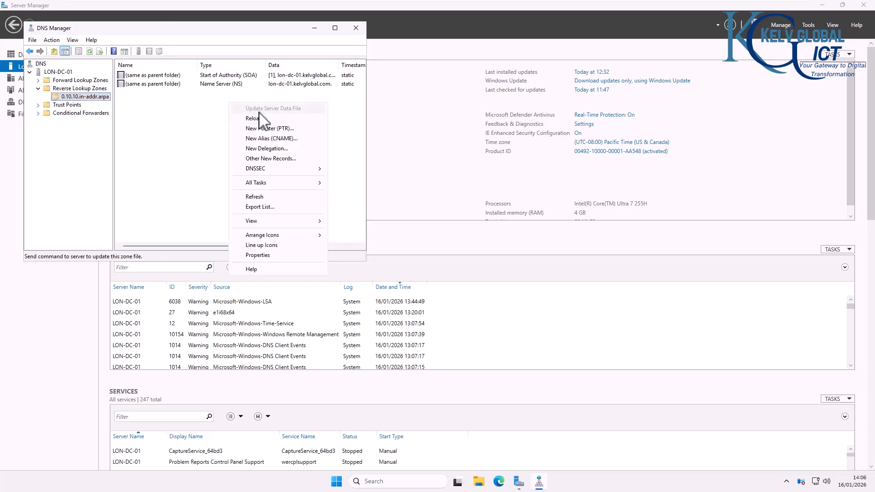
left_click(255, 119)
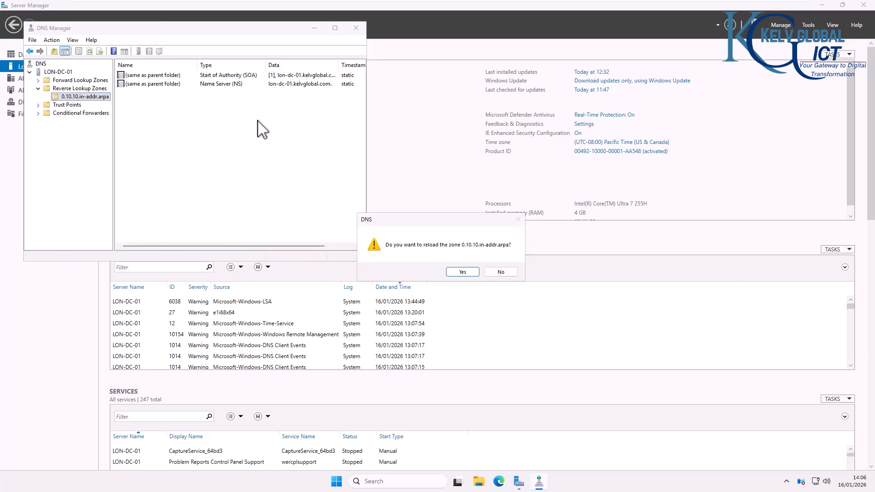
left_click(463, 273)
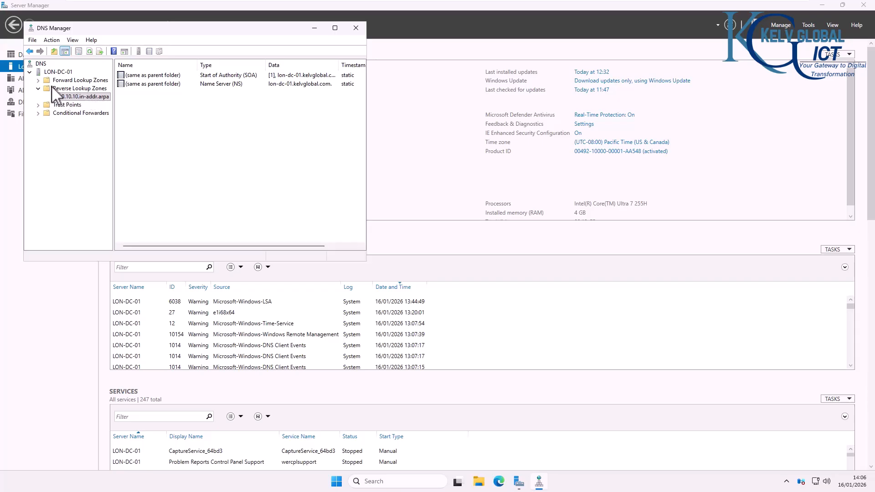
Step: Reload the KELVGLOBAL.COM forward zone and expand its subfolders
left_click(39, 81)
left_click(73, 97)
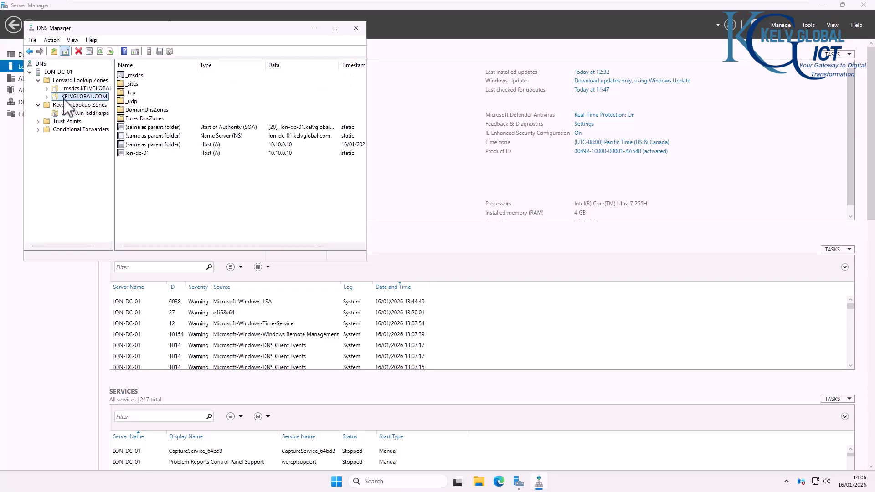
right_click(159, 160)
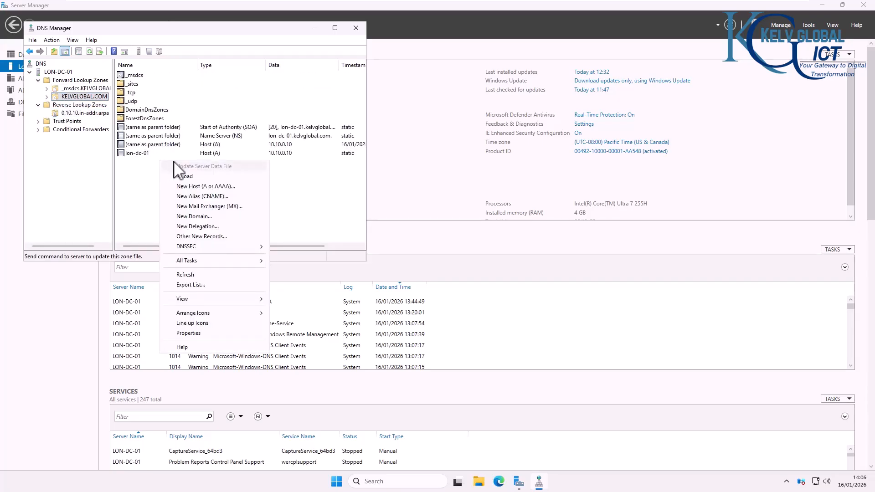
left_click(200, 176)
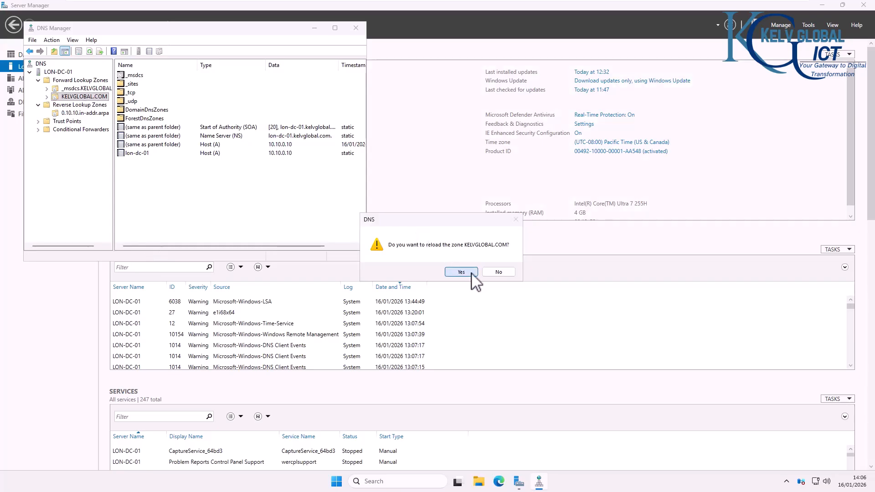
left_click(461, 272)
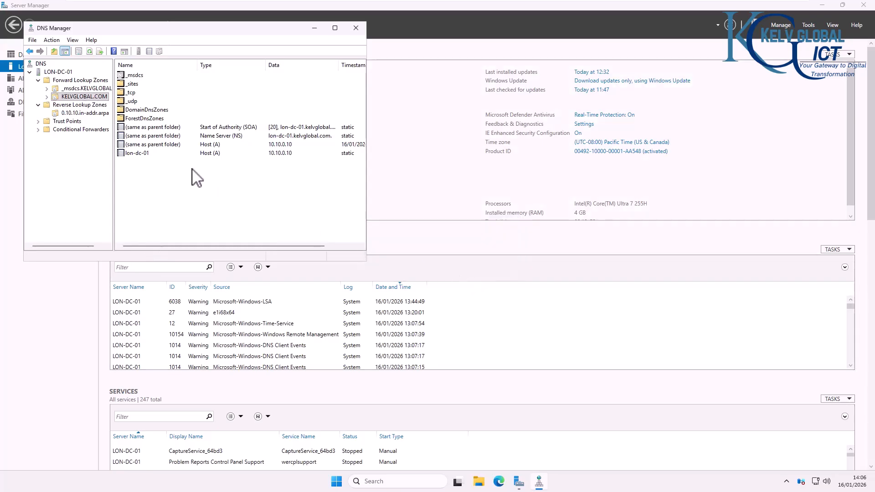
left_click(47, 97)
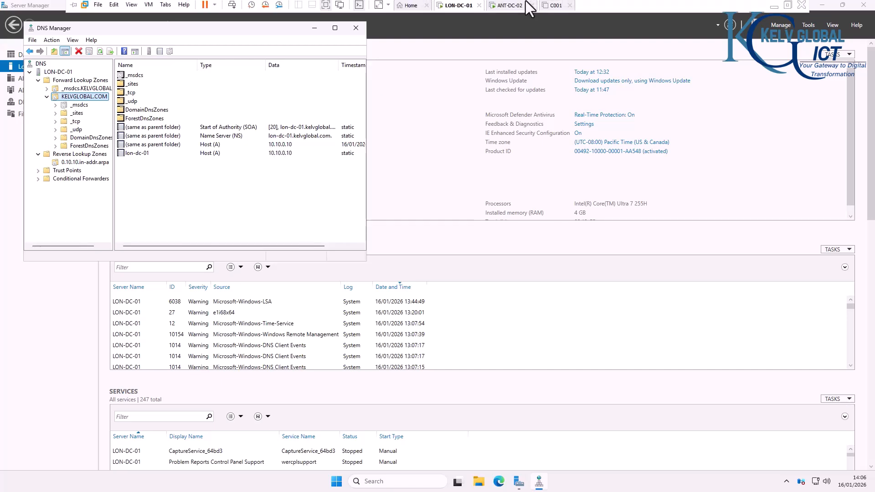
Step: On ANT-DC-02, check the lon-dc-01 host record in the KELVGLOBAL.COM zone
left_click(510, 6)
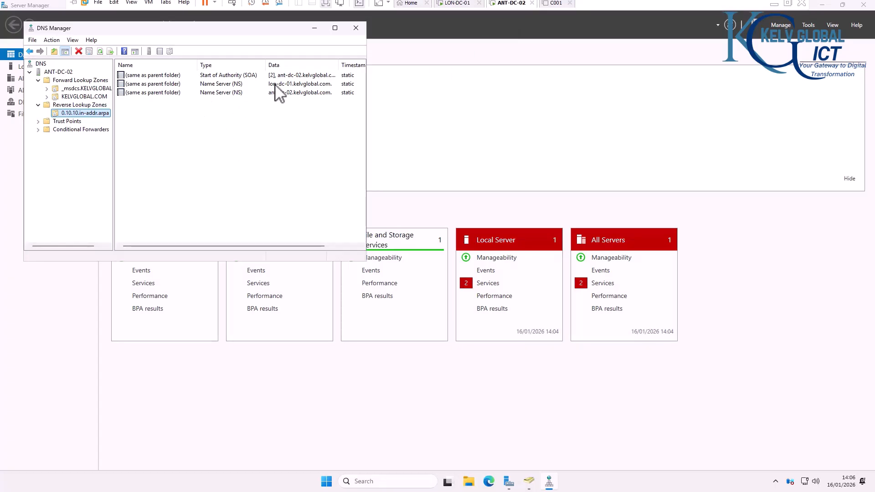
left_click(64, 97)
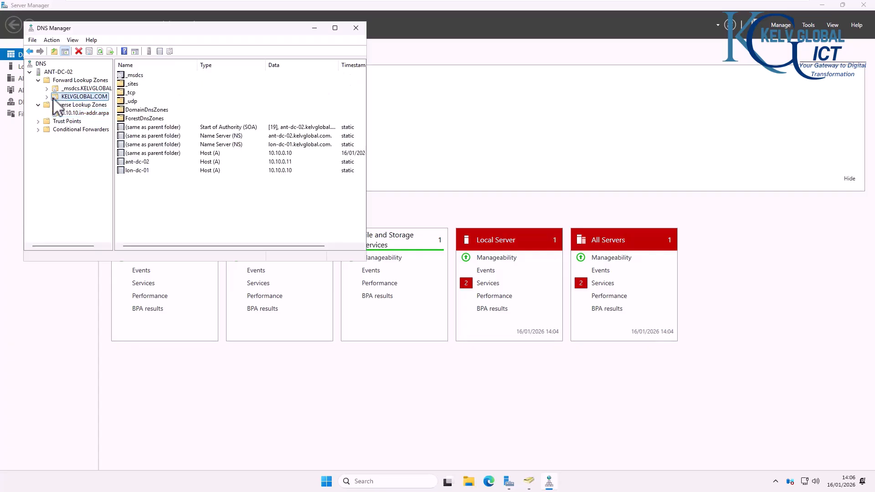
left_click(143, 170)
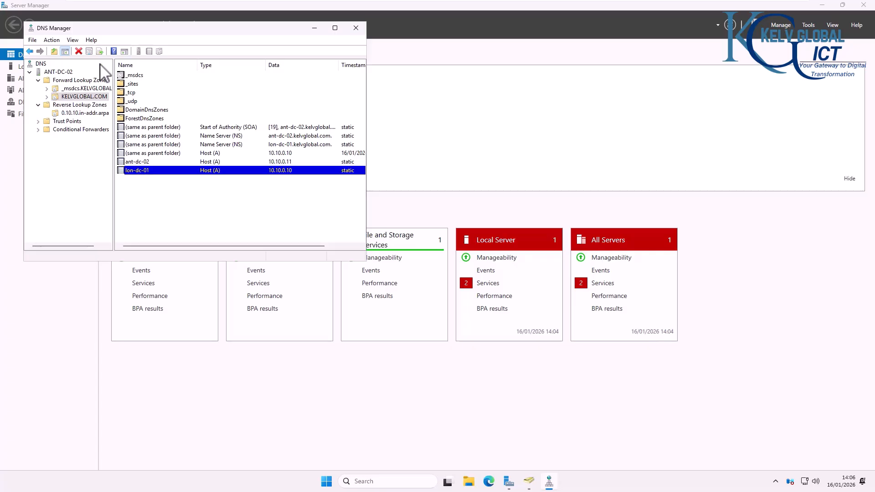
Step: Allow KELVGLOBAL.COM zone transfers to any server, then return to LON-DC-01
right_click(77, 96)
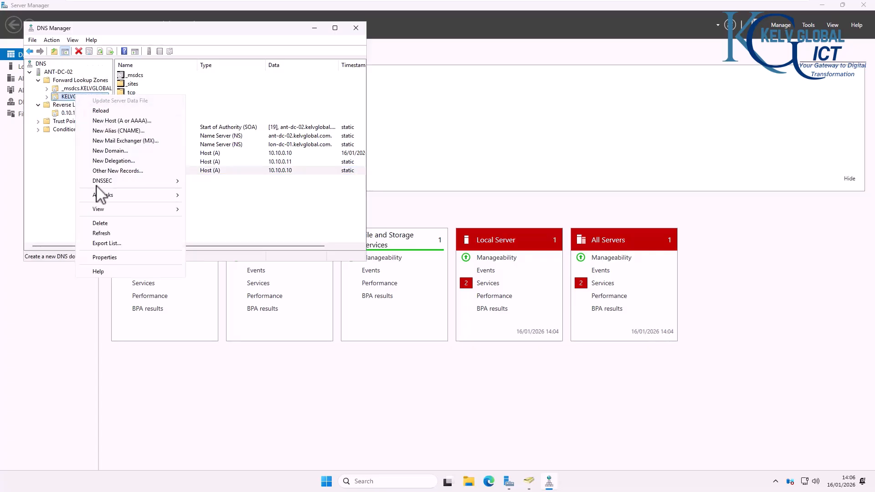
left_click(114, 233)
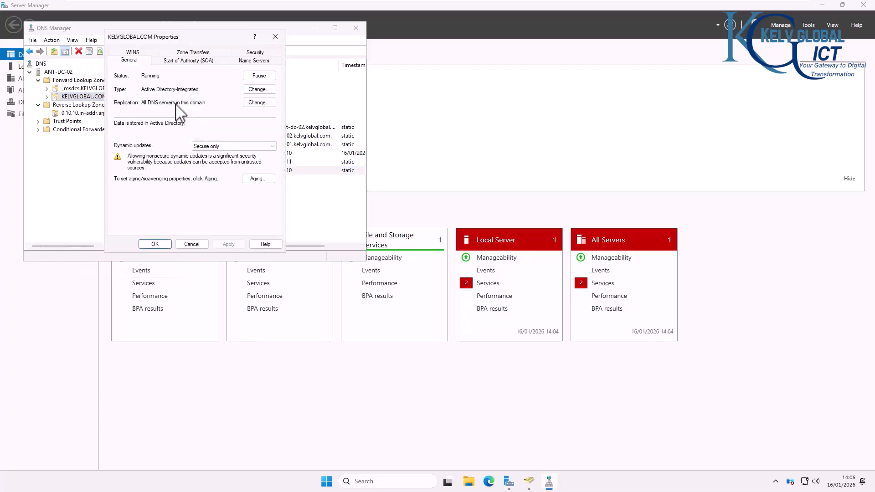
left_click(196, 61)
left_click(254, 60)
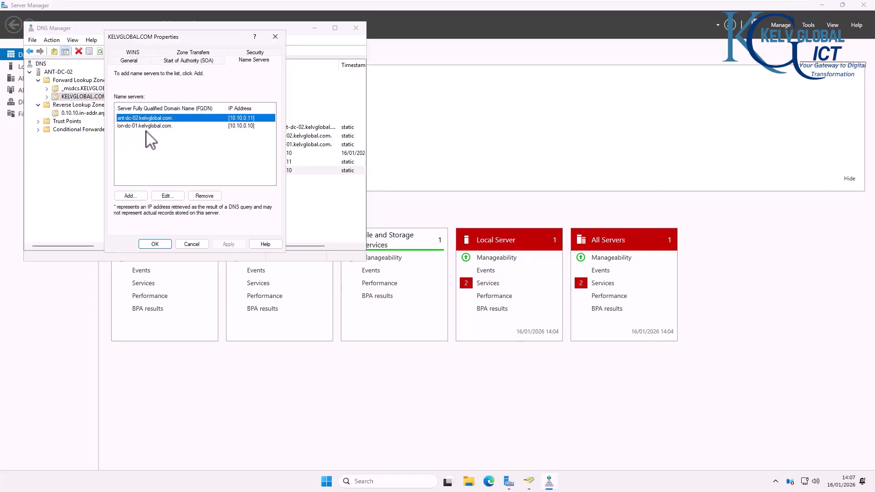
left_click(182, 53)
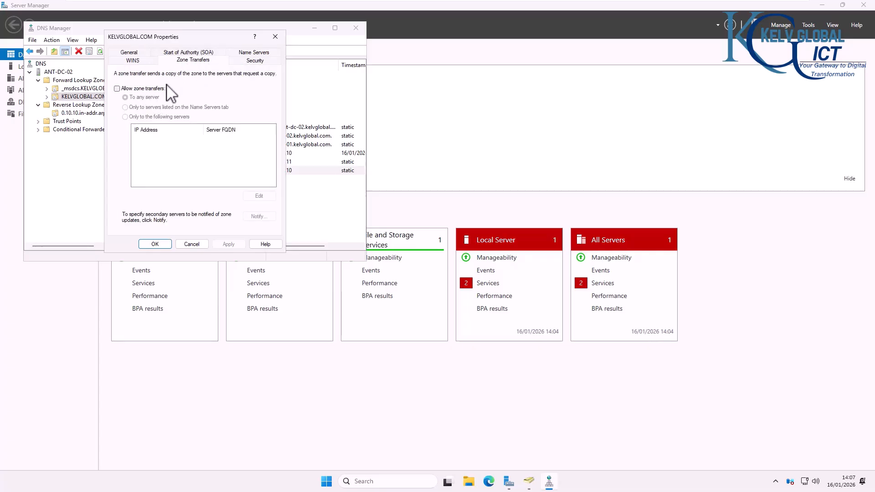
left_click(145, 88)
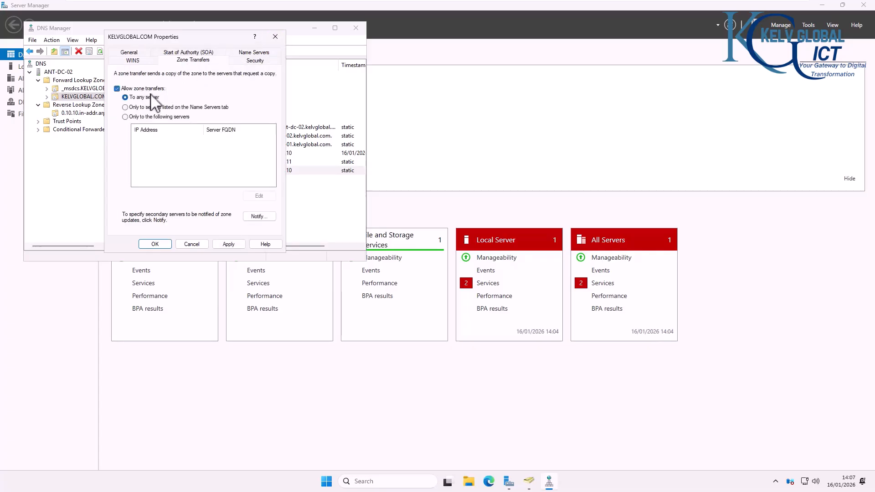
left_click(229, 245)
left_click(157, 245)
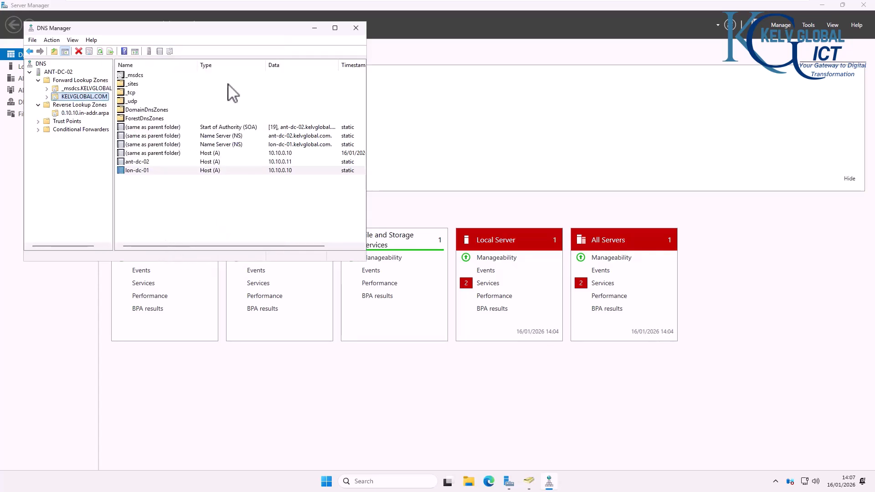
mouse_move(400, 1)
left_click(455, 7)
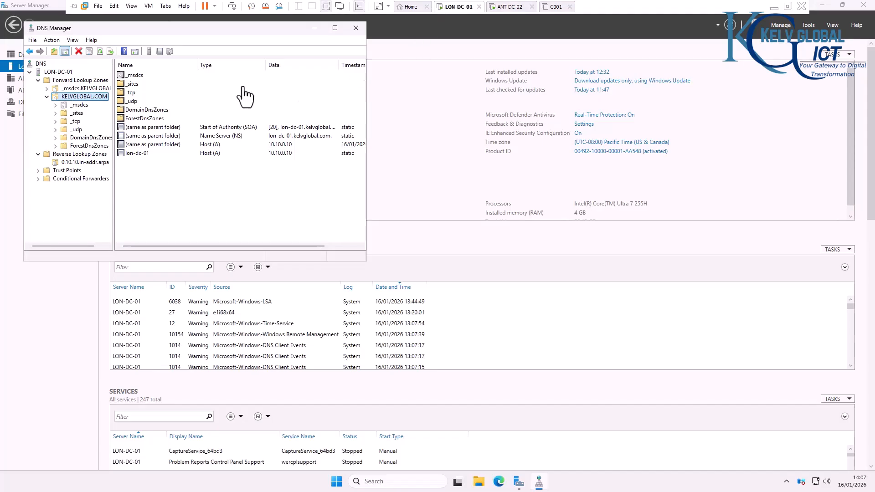
Step: Refresh KELVGLOBAL.COM to show ANT-DC-02 at 10.10.0.11, and reload and refresh 0.10.10.in-addr.arpa
left_click(100, 51)
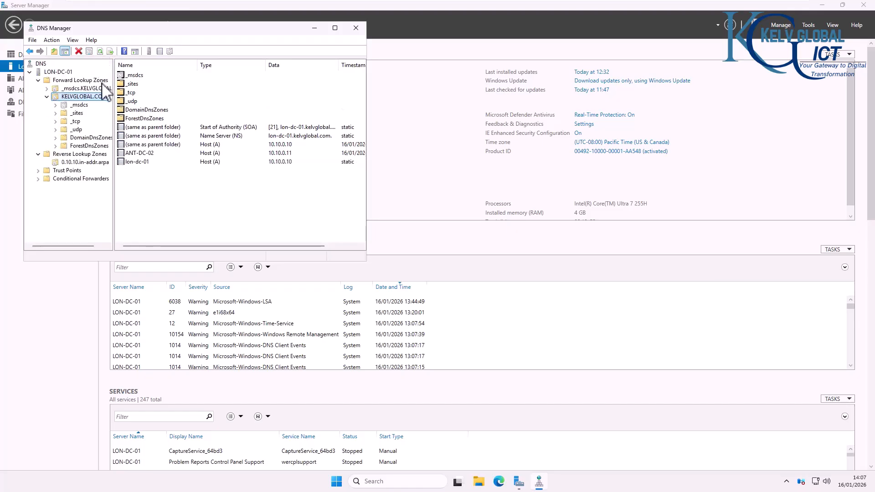
left_click(140, 153)
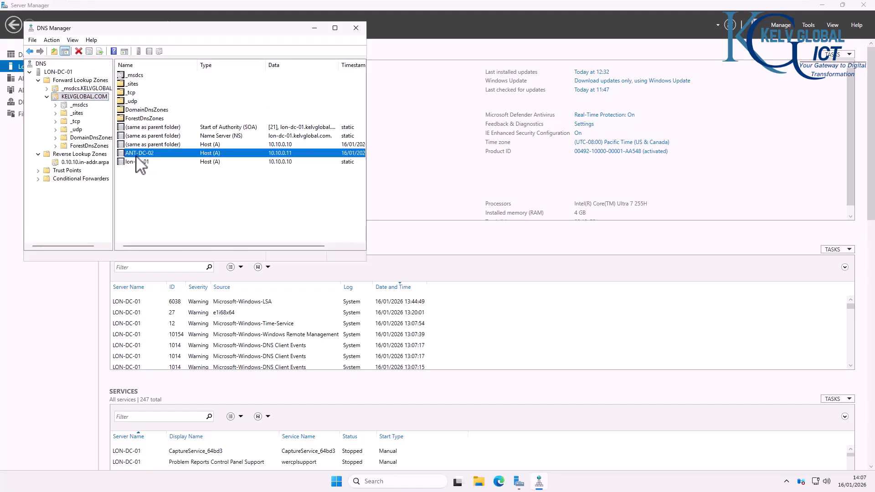
left_click(85, 162)
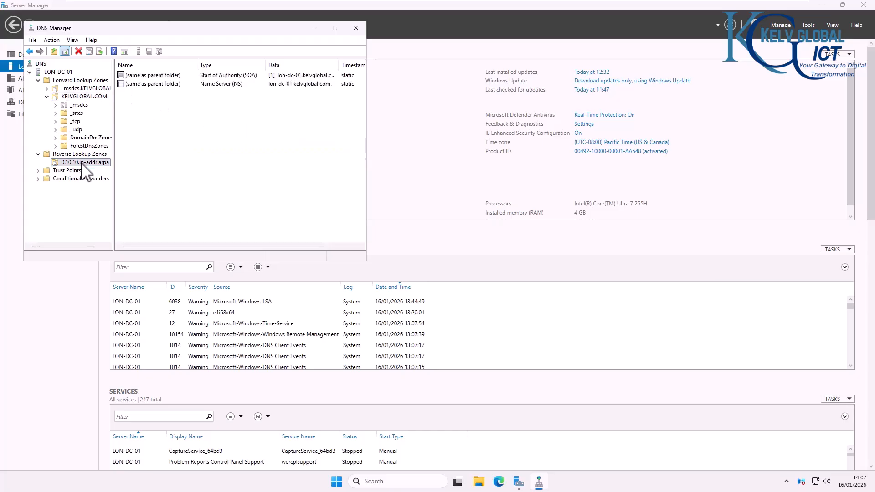
right_click(155, 141)
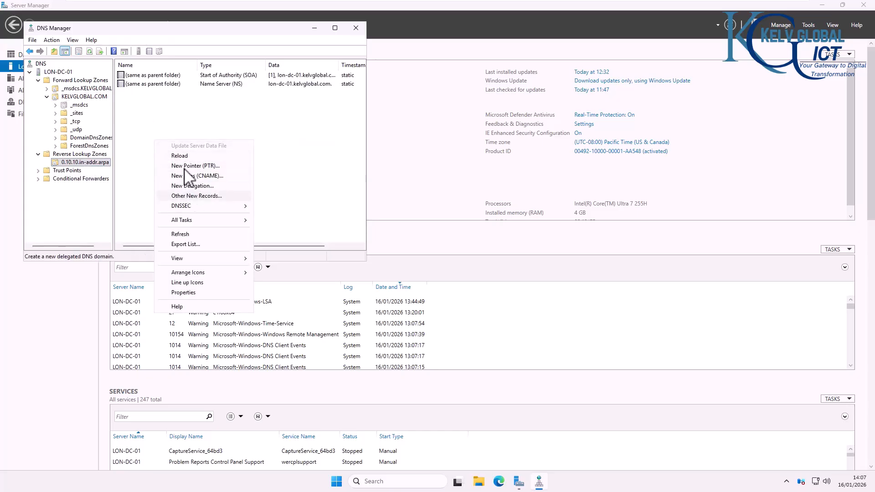
left_click(189, 156)
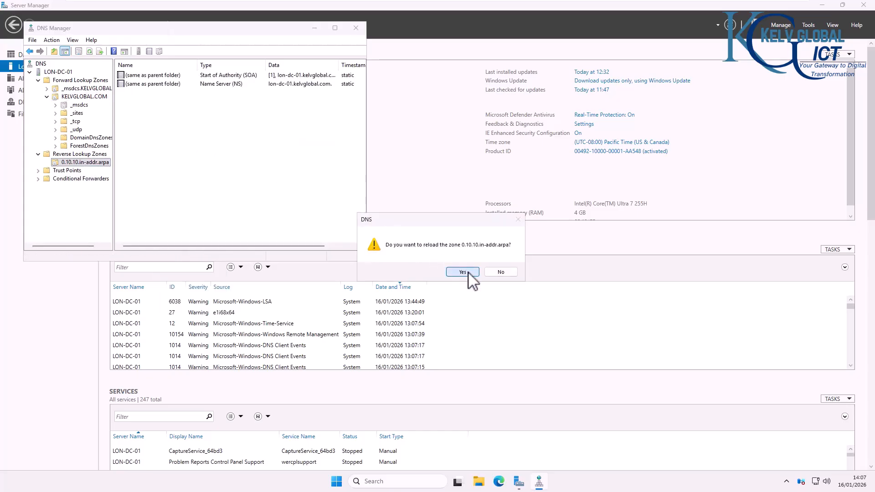
left_click(463, 272)
right_click(194, 131)
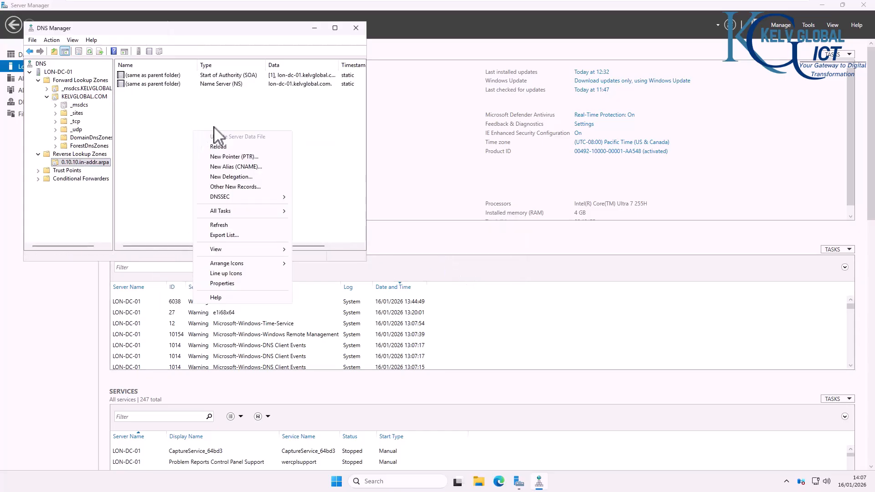
left_click(219, 226)
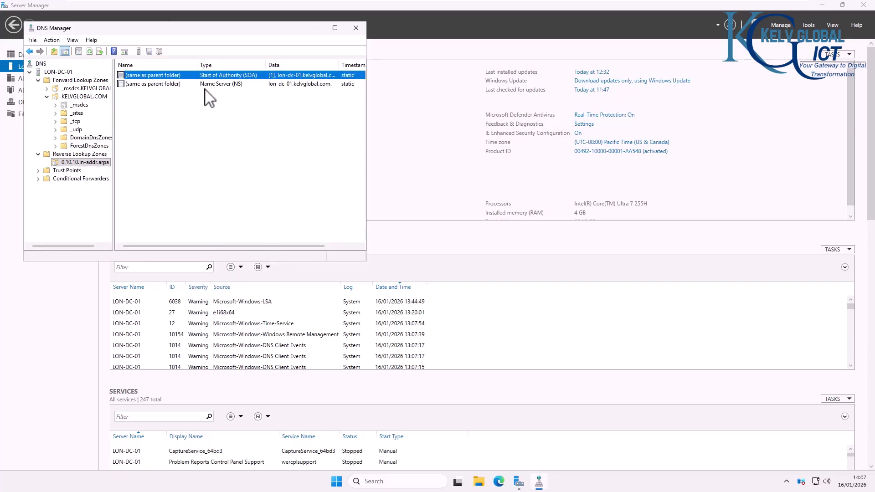
left_click(84, 96)
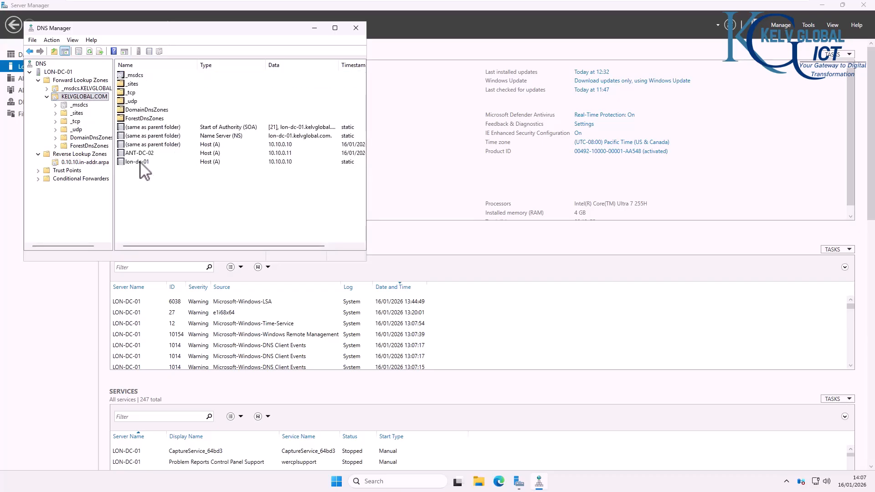
left_click(139, 154)
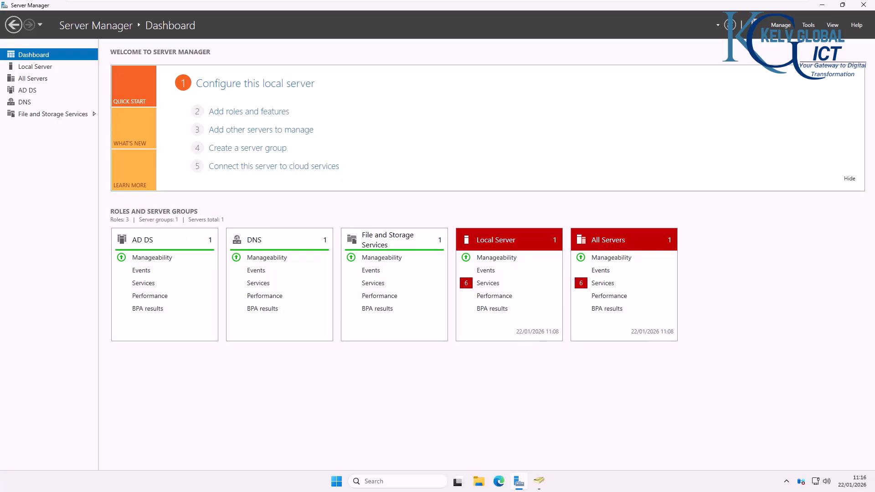
Step: Review LON-DC-01's Local Server properties, then switch to the C001 client
left_click(46, 66)
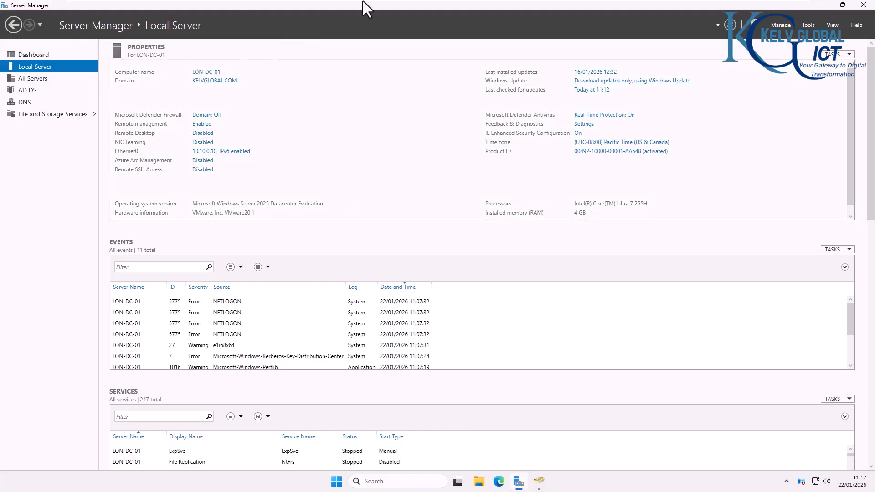
mouse_move(363, 1)
left_click(556, 7)
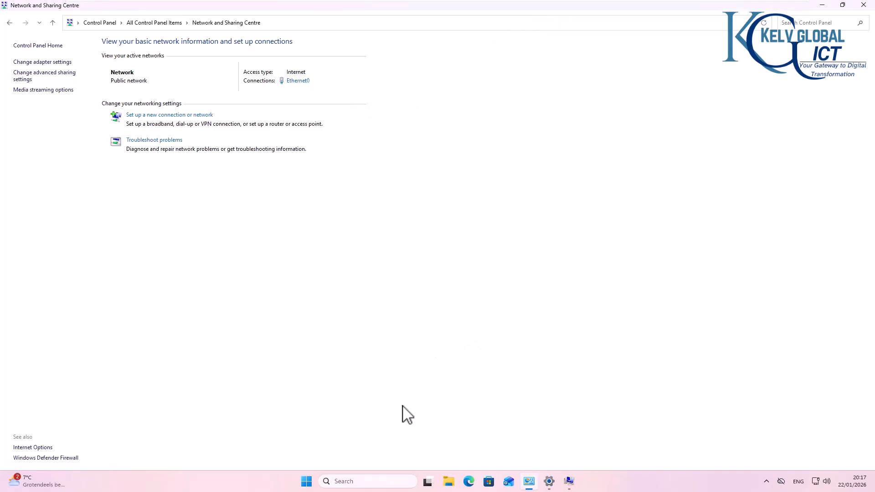
Step: Open Command Prompt on C001 and run ipconfig, showing IPv4 address 10.10.0.100
left_click(384, 479)
type("cmd")
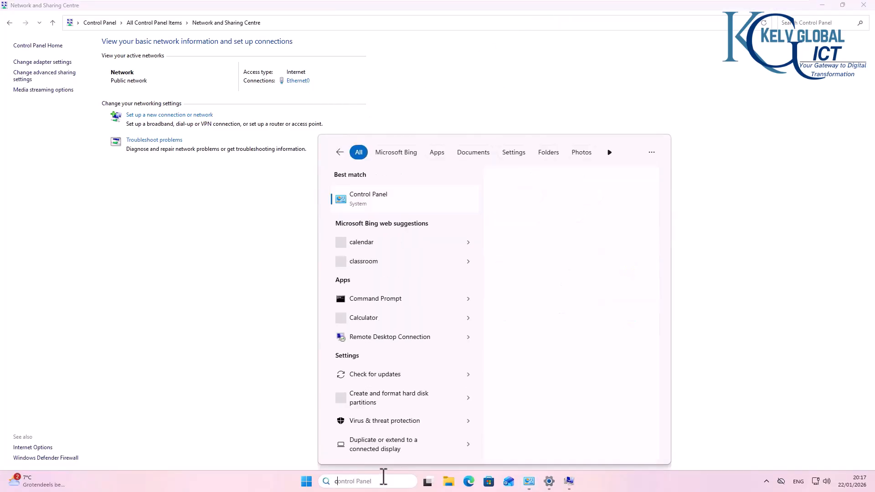
key("Return")
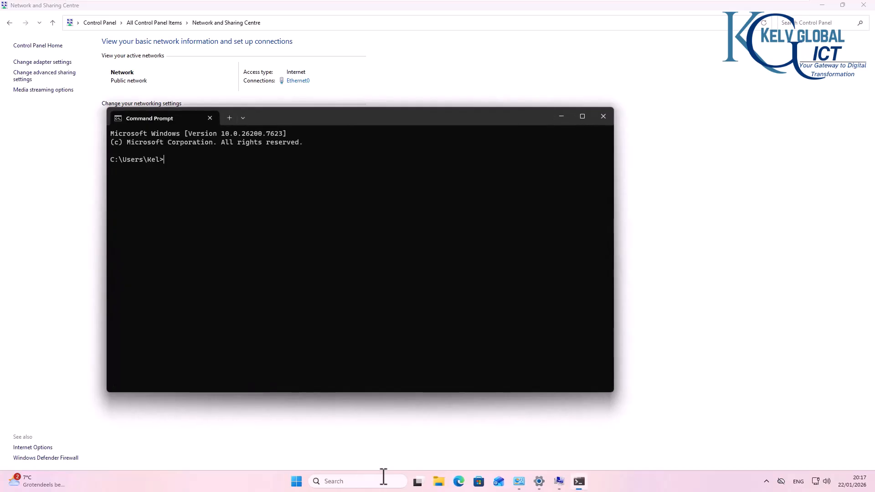
type("g")
key("Return")
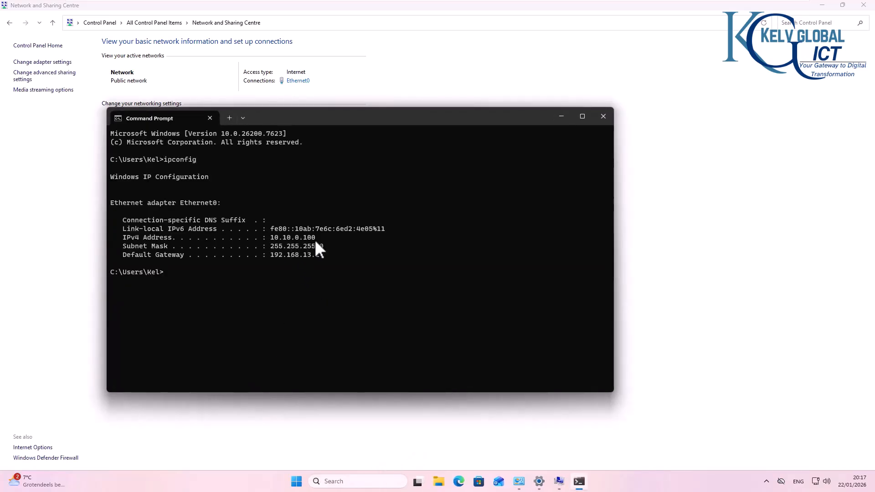
Step: Ping 10.10.0.10 from C001, getting four replies with 0% loss
mouse_move(174, 1)
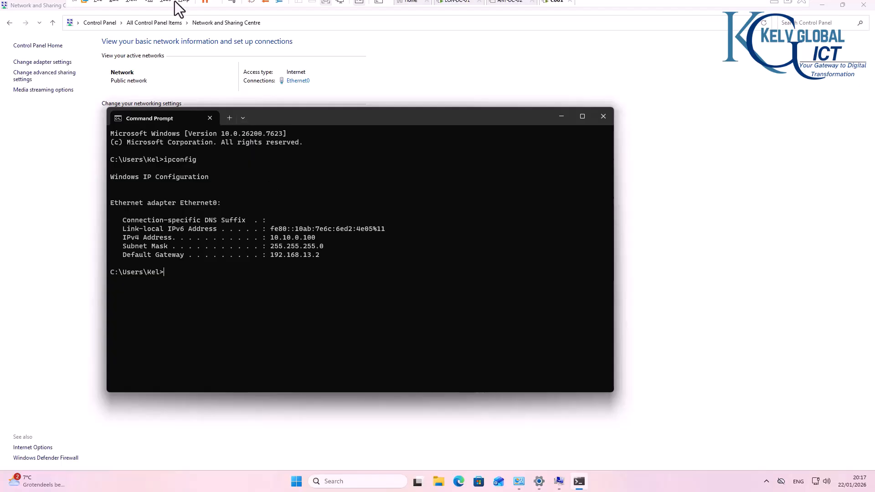
left_click(409, 6)
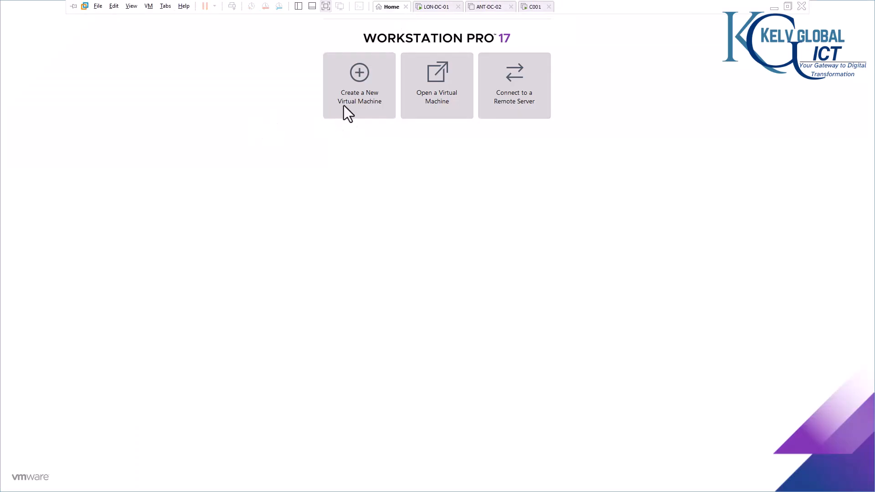
left_click(454, 9)
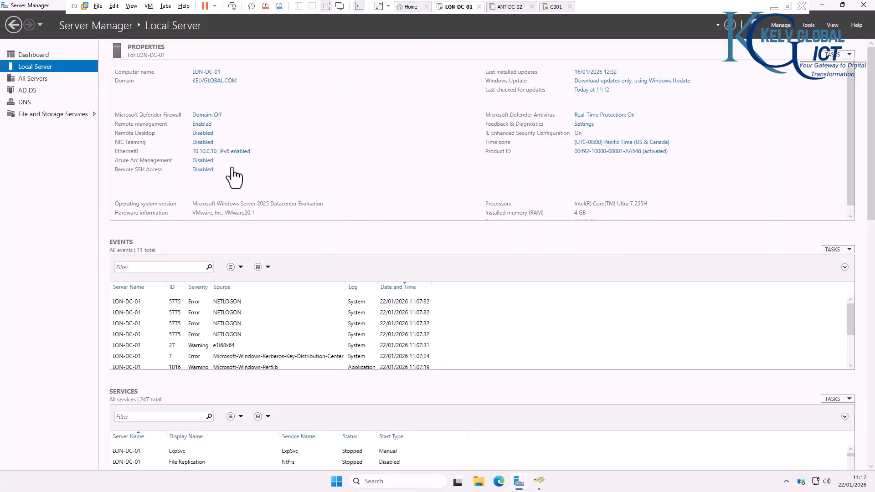
left_click(553, 8)
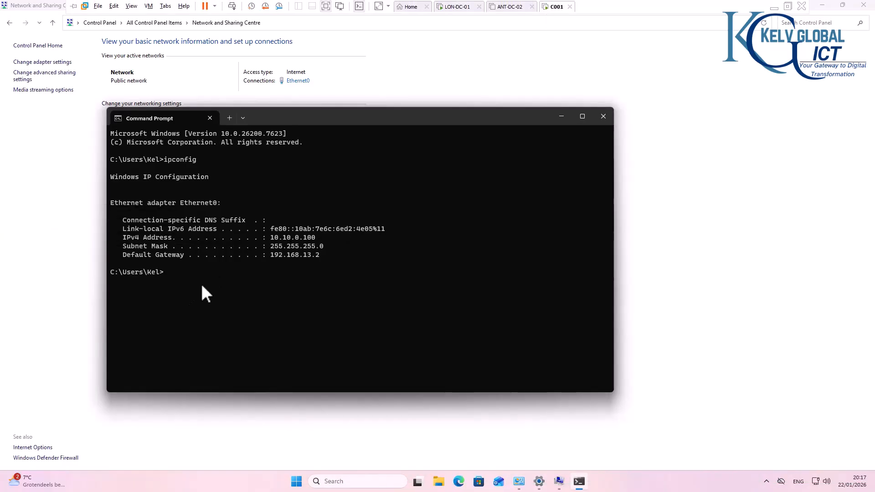
type("ping ")
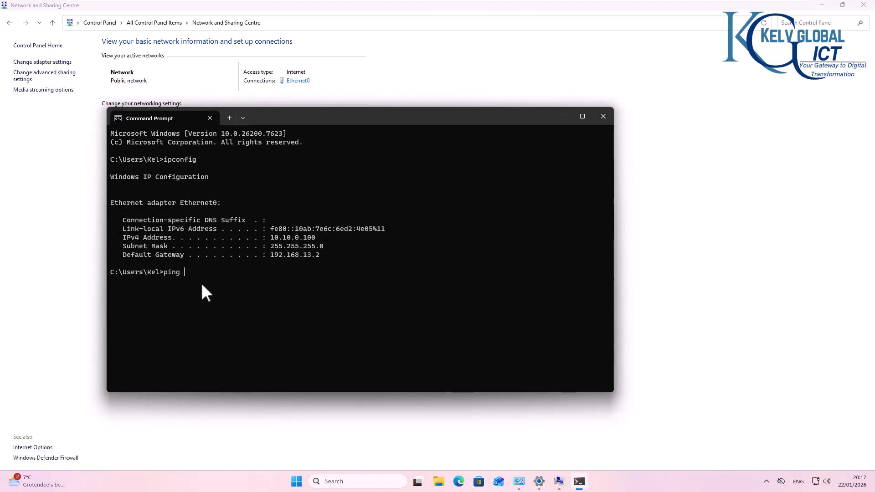
type("10.10.0.10")
key("Return")
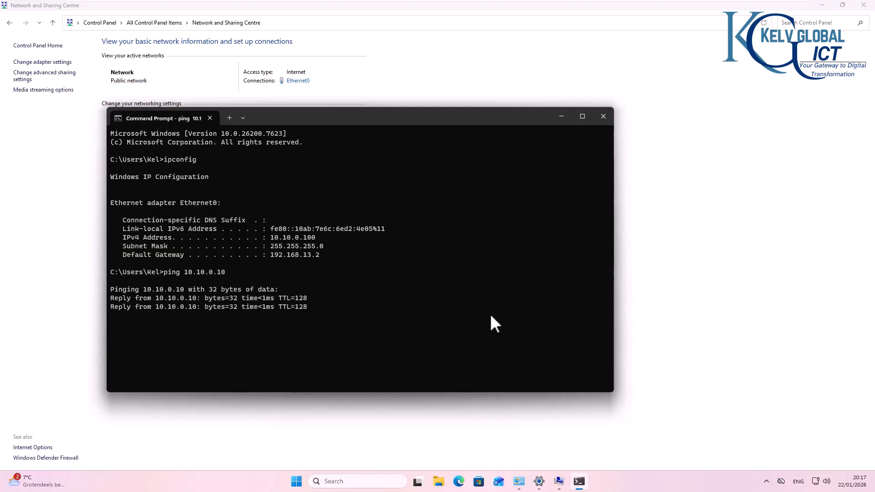
mouse_move(539, 484)
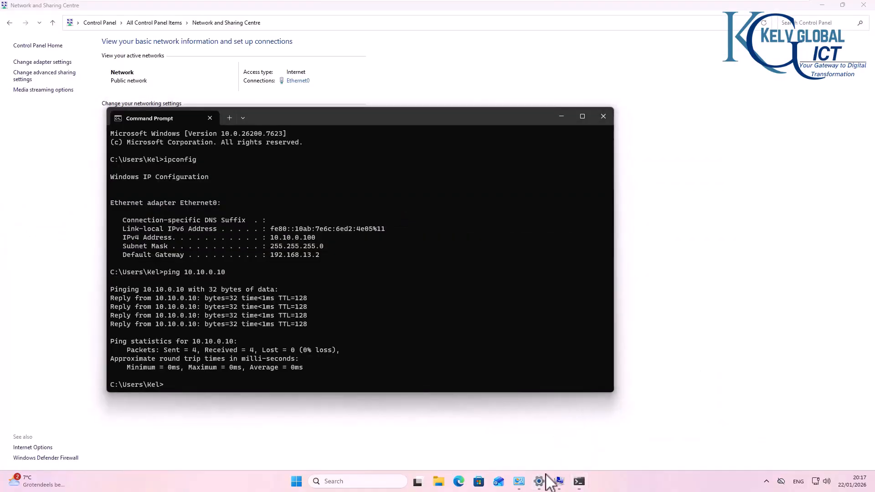
Step: Open Settings > System > About and the computer name settings for C001 in WORKGROUP
left_click(546, 476)
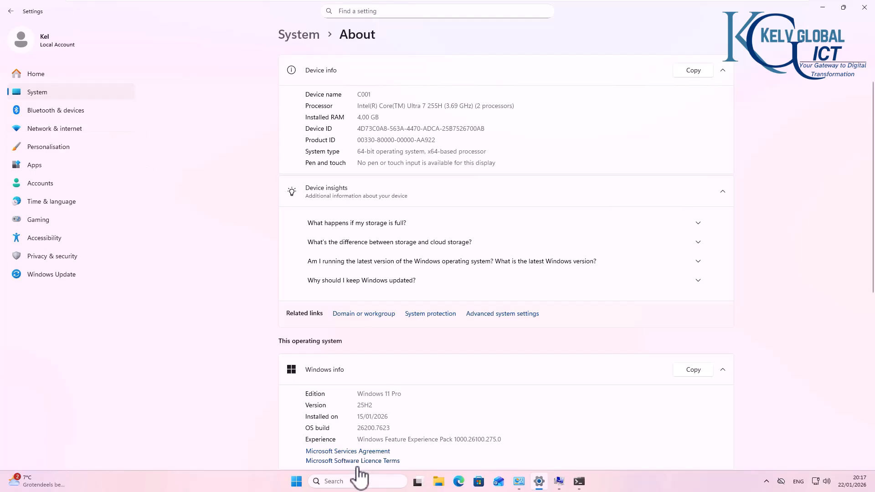
left_click(865, 7)
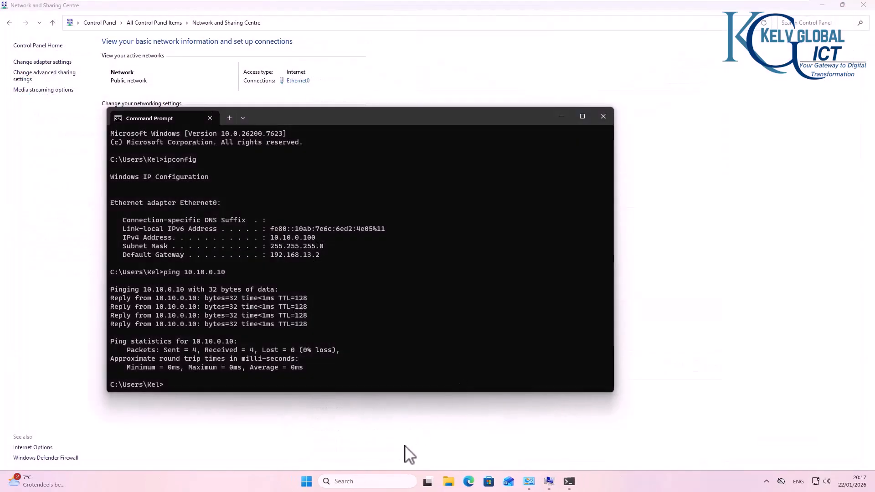
left_click(307, 481)
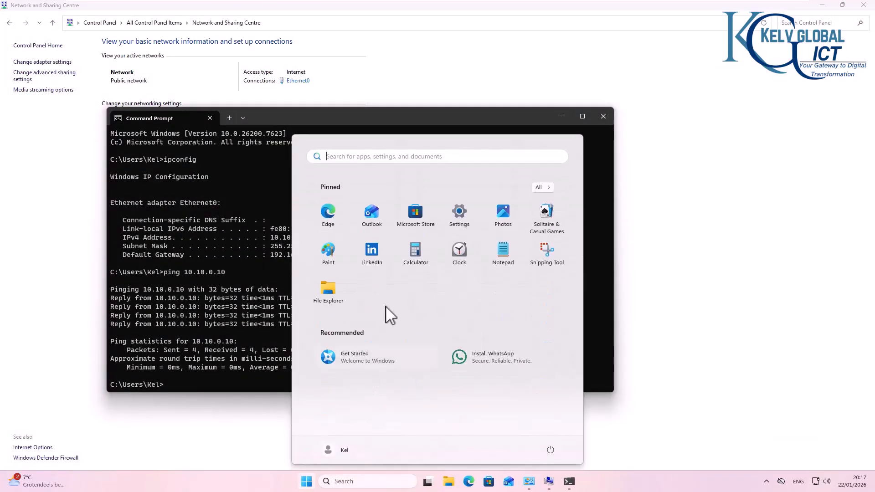
left_click(465, 219)
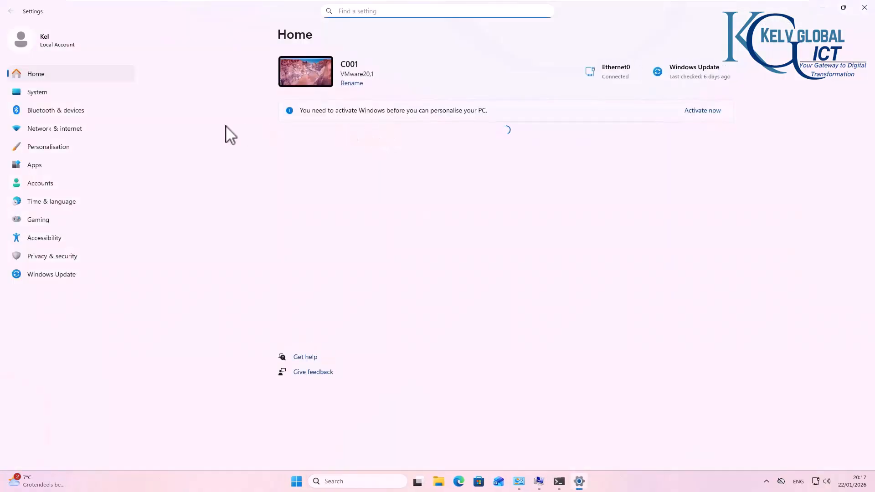
left_click(55, 92)
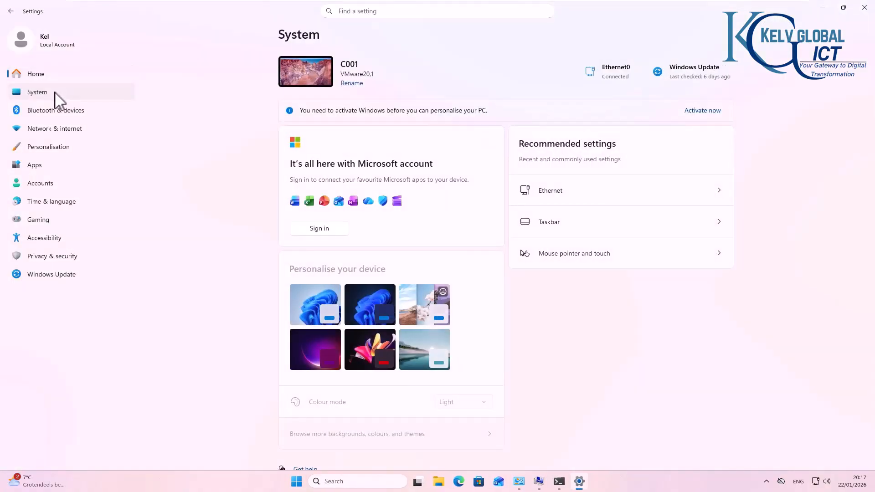
scroll(411, 178, "down", 5)
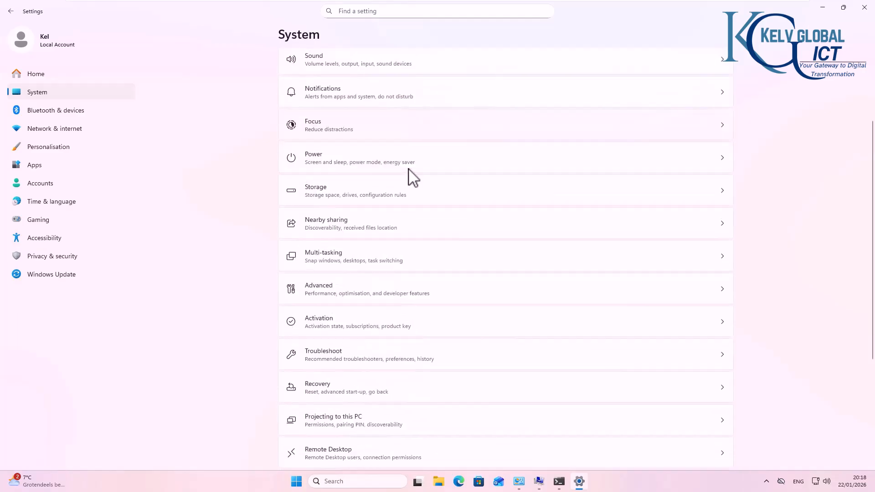
scroll(410, 182, "down", 1)
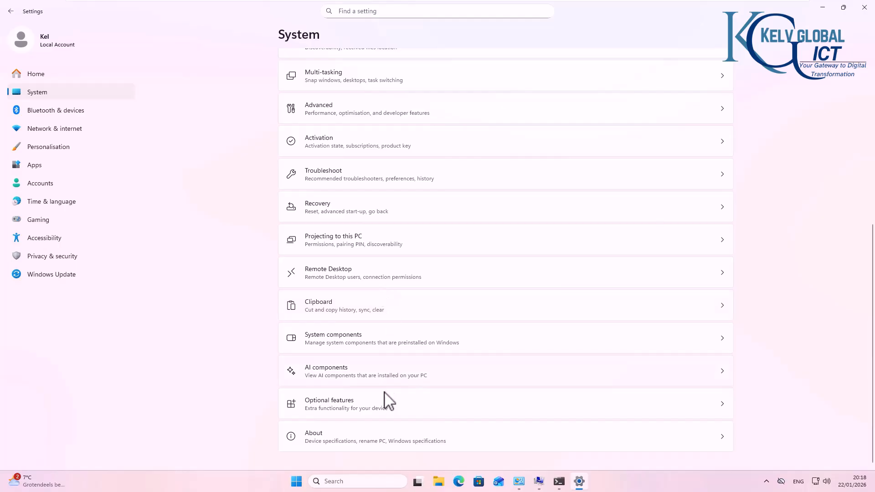
left_click(364, 445)
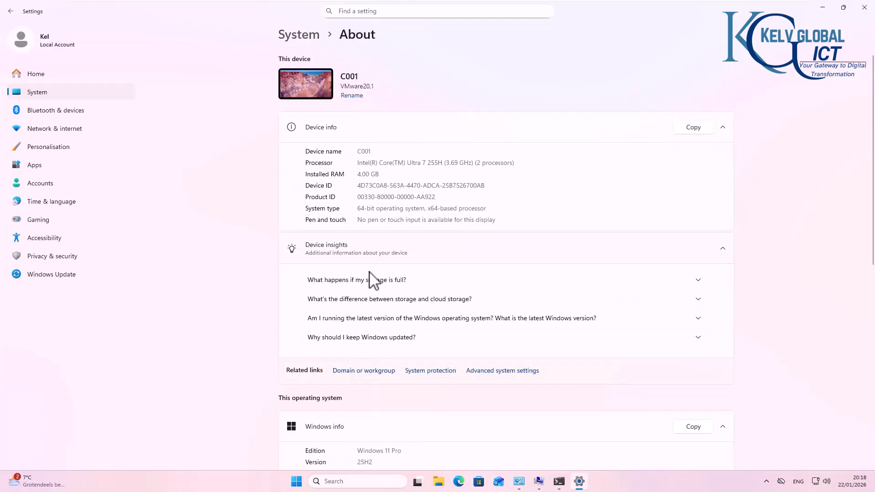
left_click(360, 371)
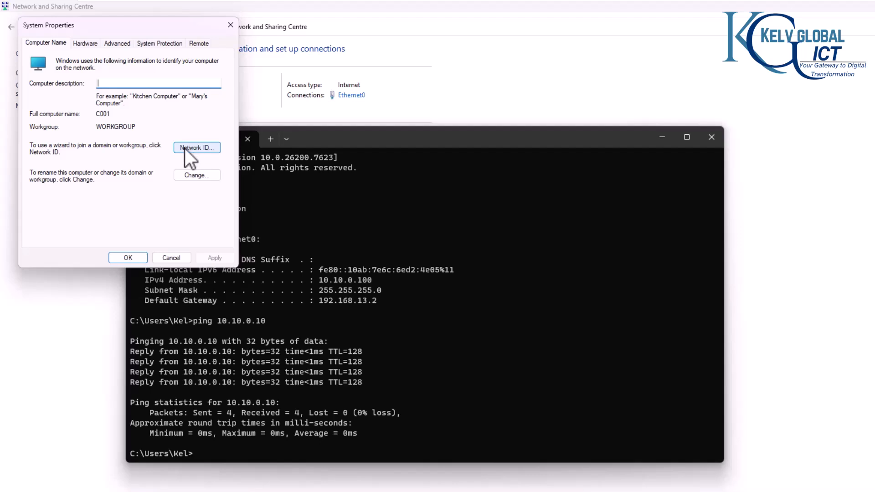
Step: Change C001's membership to the kelvglobal.com domain
left_click(185, 180)
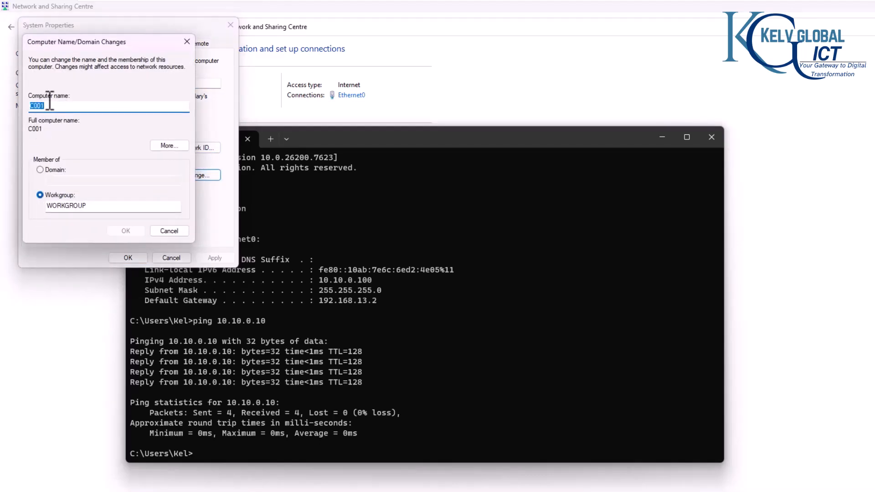
left_click(52, 171)
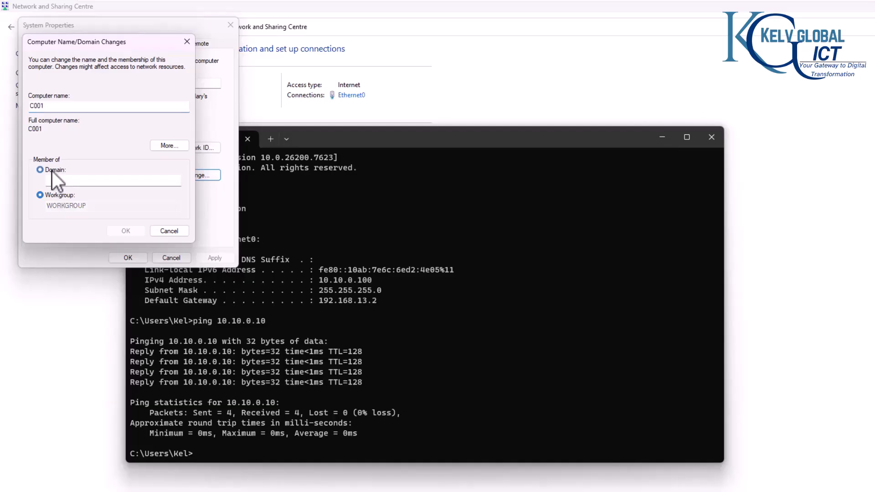
left_click(82, 181)
type("kelvglobal")
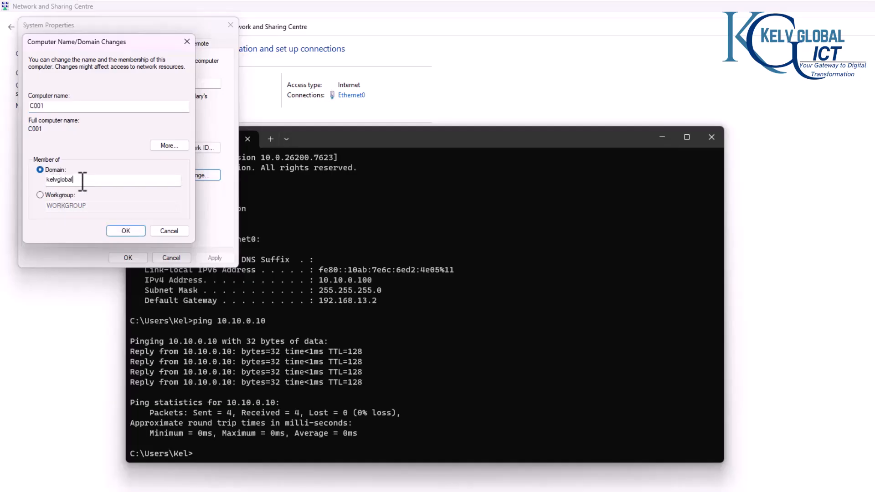
type(".com")
left_click(131, 235)
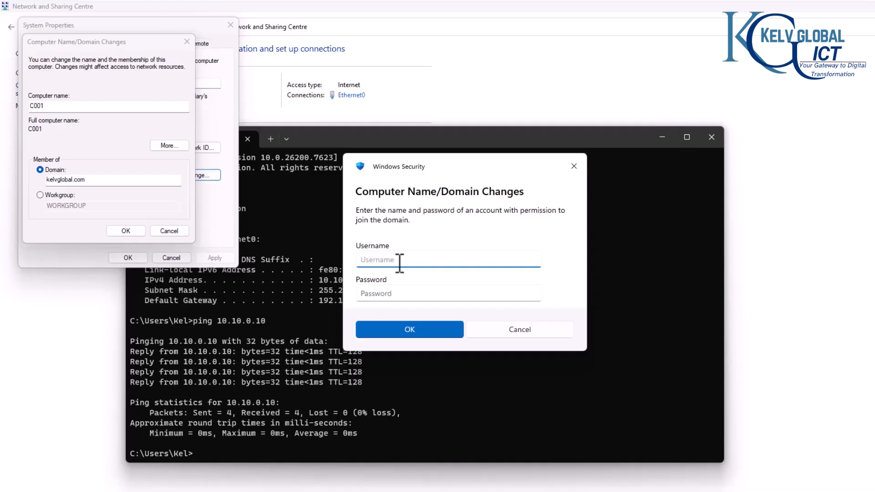
Step: Authenticate with the domain administrator account and password, then dismiss the welcome message
left_click(397, 293)
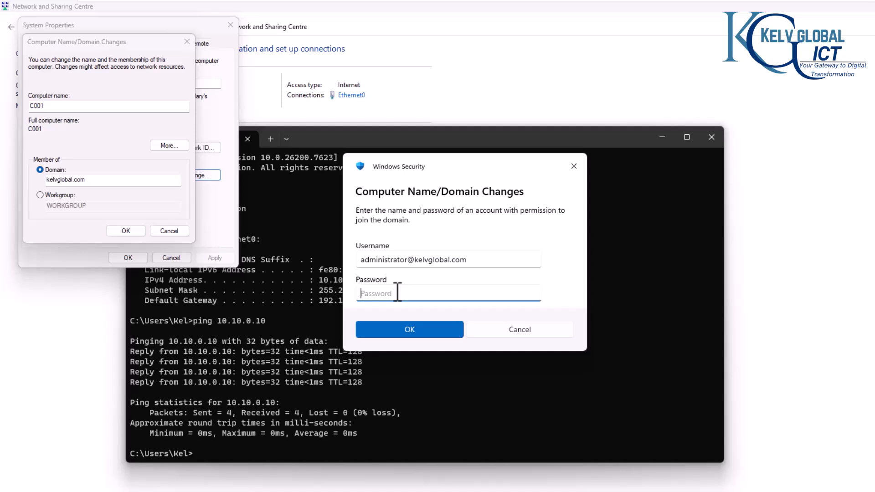
type("•••••••••")
left_click(429, 327)
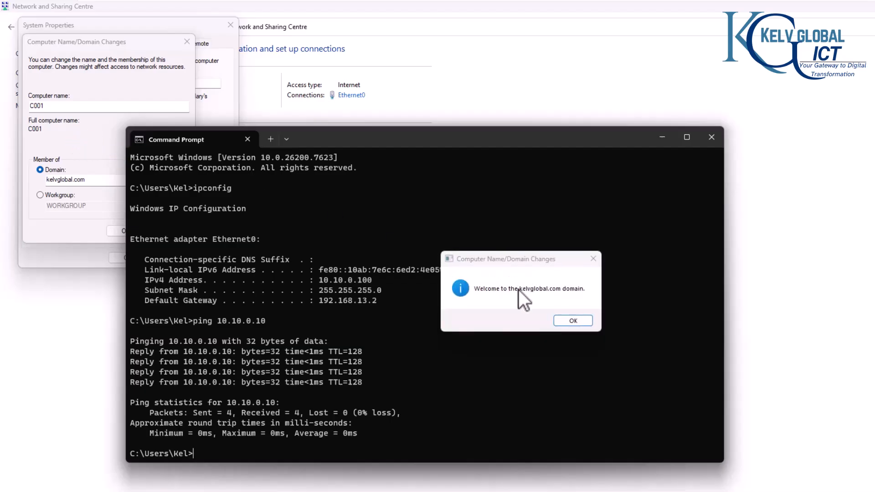
left_click(565, 321)
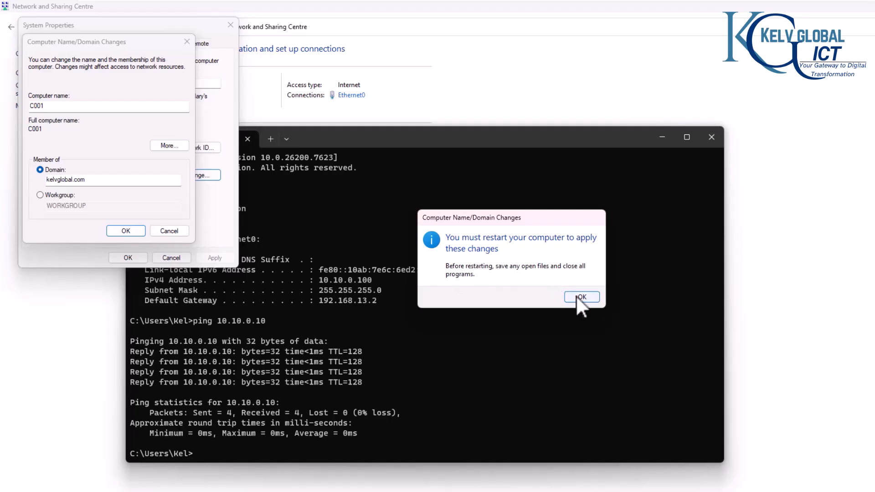
Step: Refresh the Computers container on LON-DC-01 to show C001
mouse_move(580, 1)
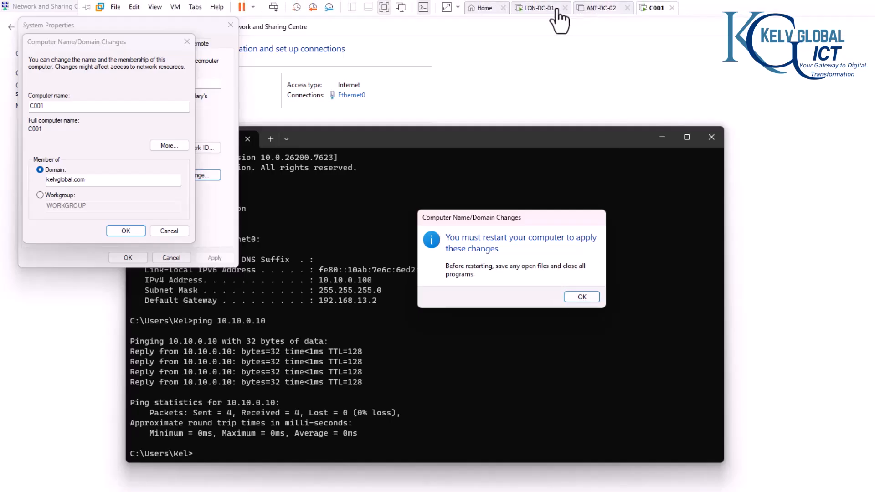
left_click(541, 8)
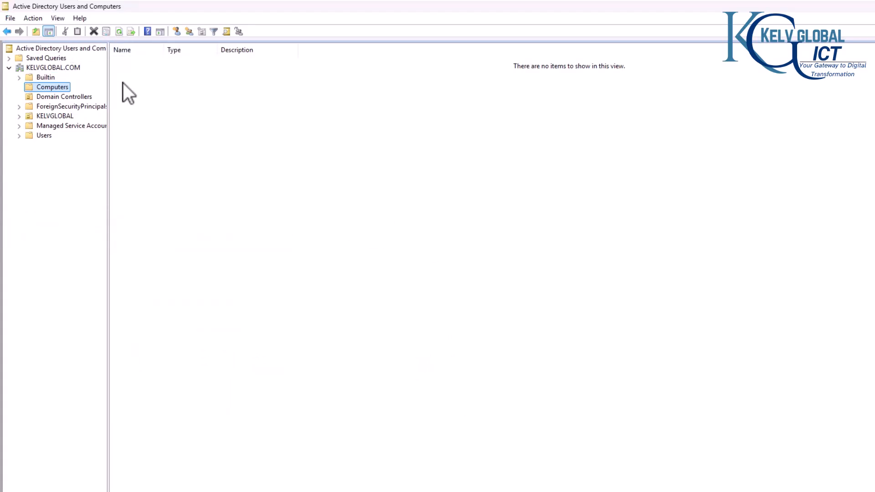
left_click(119, 32)
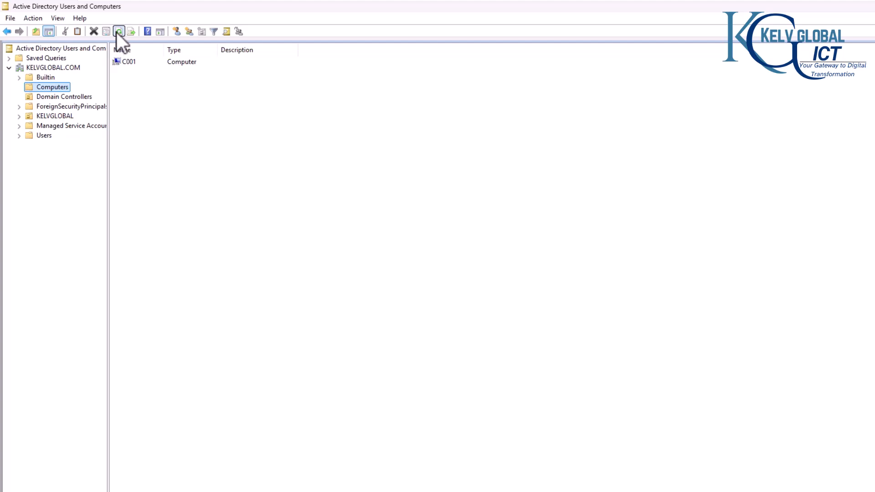
Step: On C001, close Command Prompt and System Properties and restart now, then return to LON-DC-01
mouse_move(585, 1)
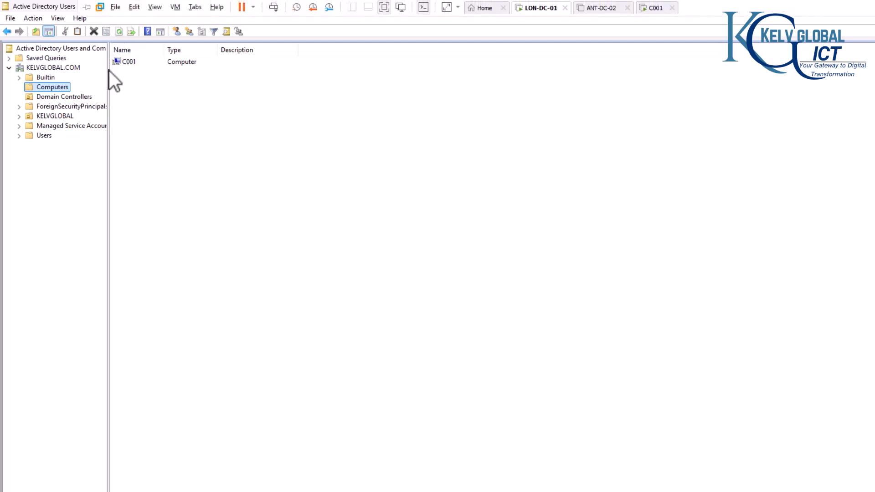
left_click(656, 9)
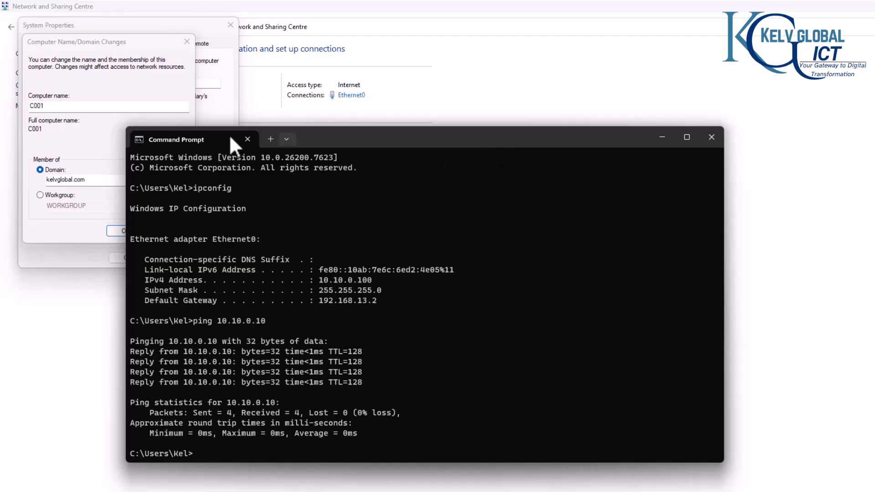
left_click(712, 137)
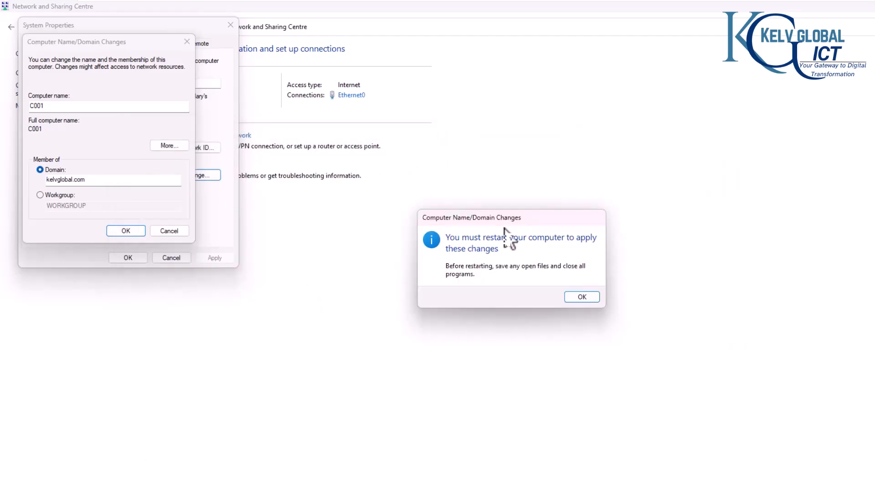
left_click(580, 297)
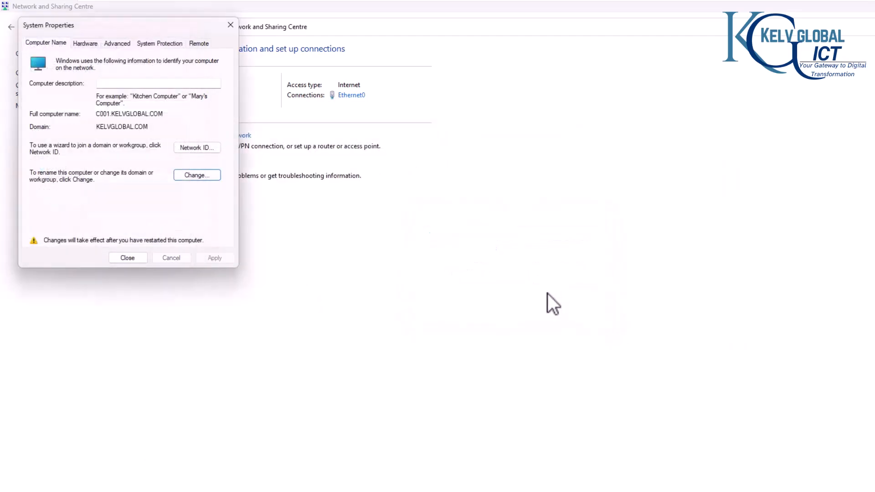
left_click(133, 258)
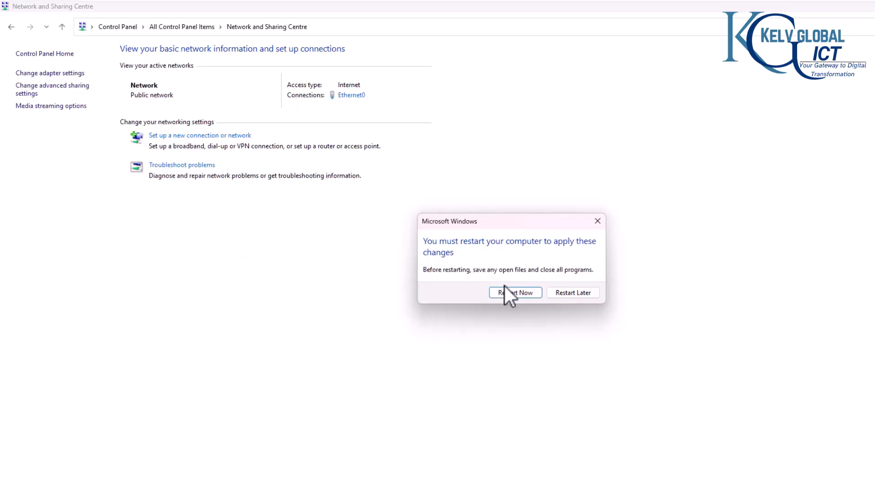
left_click(521, 294)
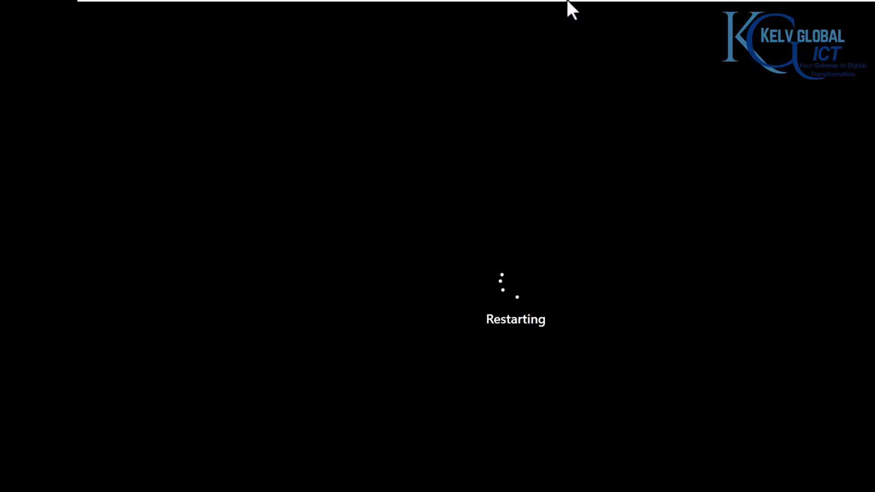
left_click(537, 8)
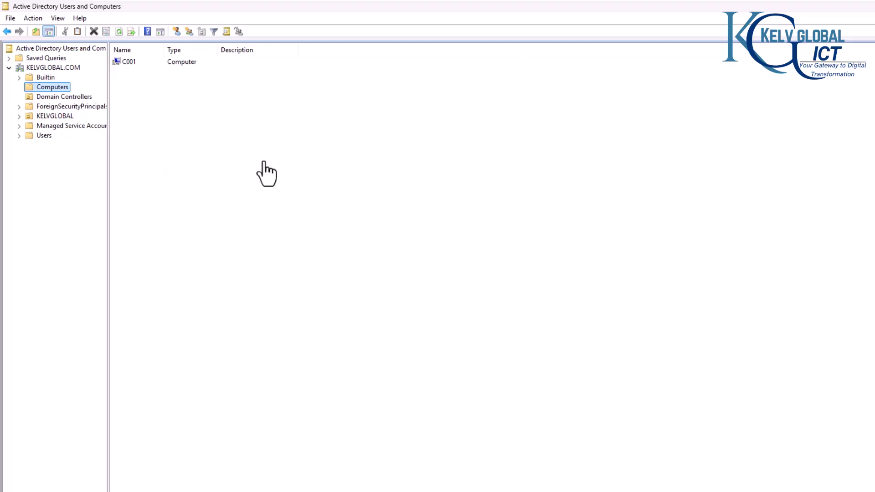
Step: Select the single user account in KELVGLOBAL > USERS > Admins, then switch to the C001 VM
left_click(36, 136)
left_click(51, 117)
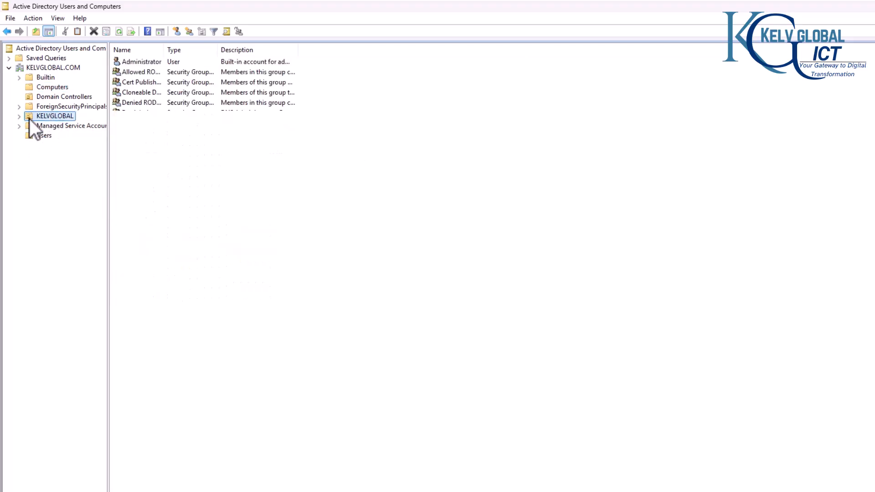
left_click(18, 117)
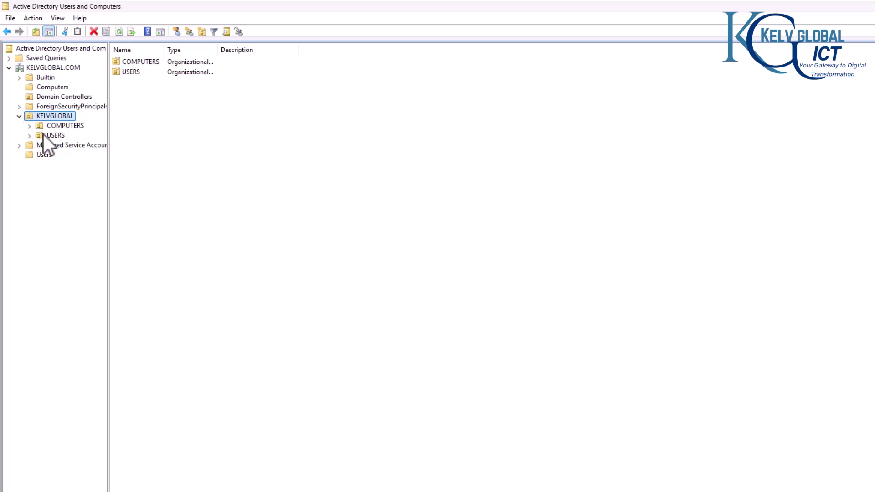
left_click(43, 136)
left_click(29, 136)
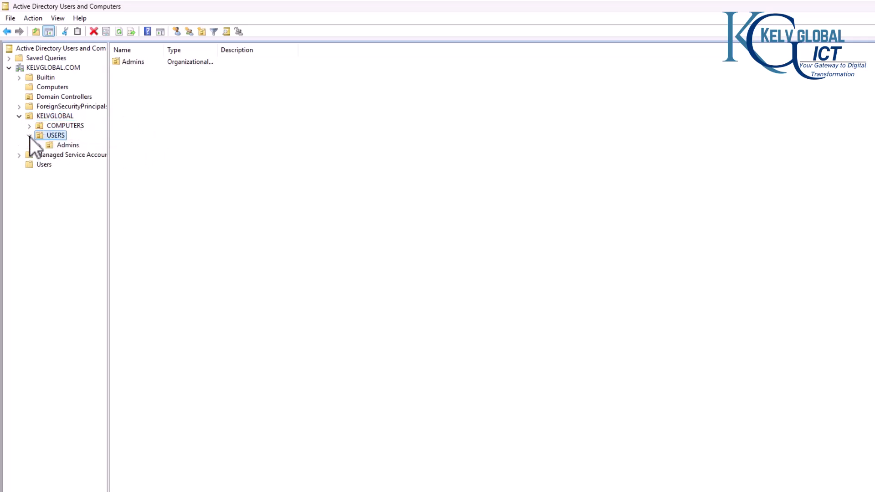
left_click(60, 147)
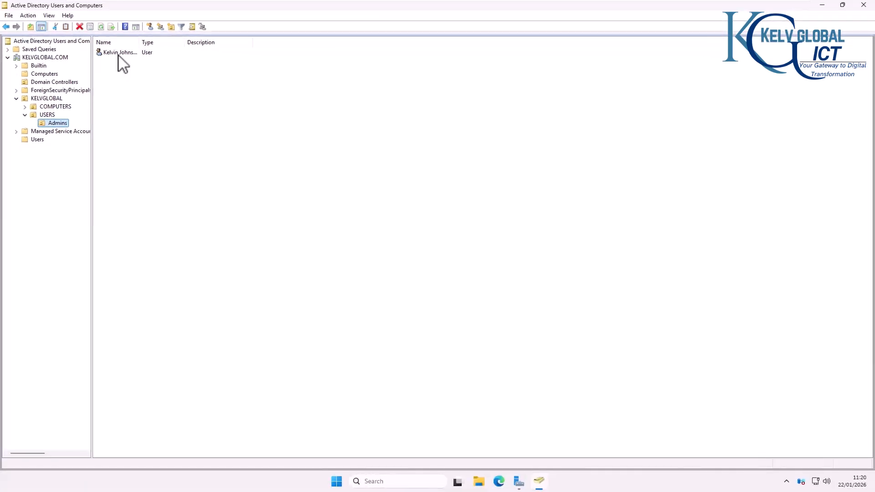
left_click(118, 54)
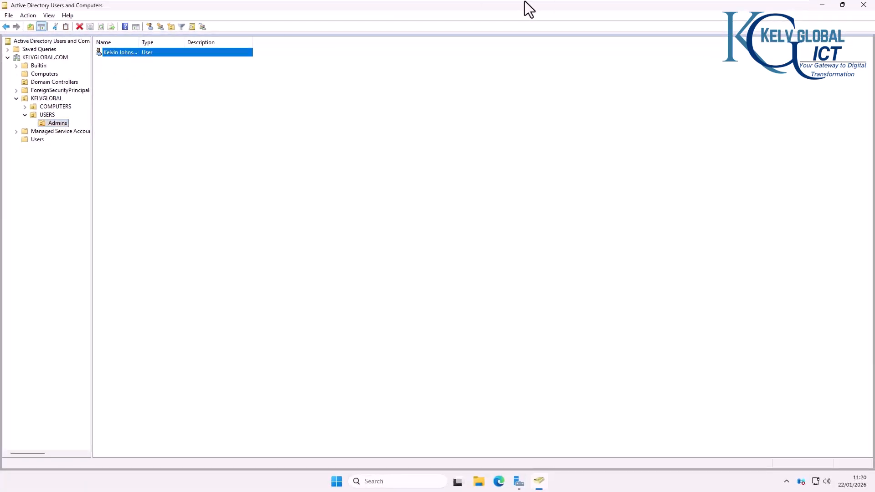
mouse_move(506, 1)
left_click(547, 6)
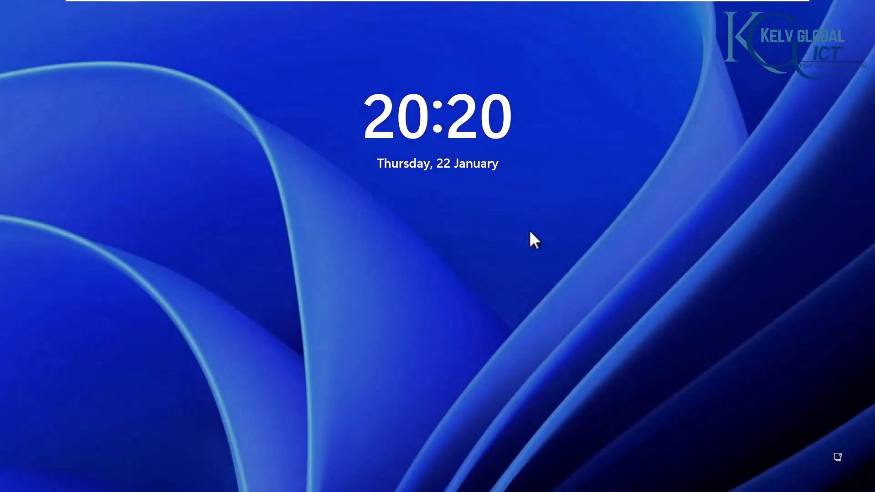
Step: Sign in to C001 as Other user with the Admins domain account's username and password
left_click(529, 232)
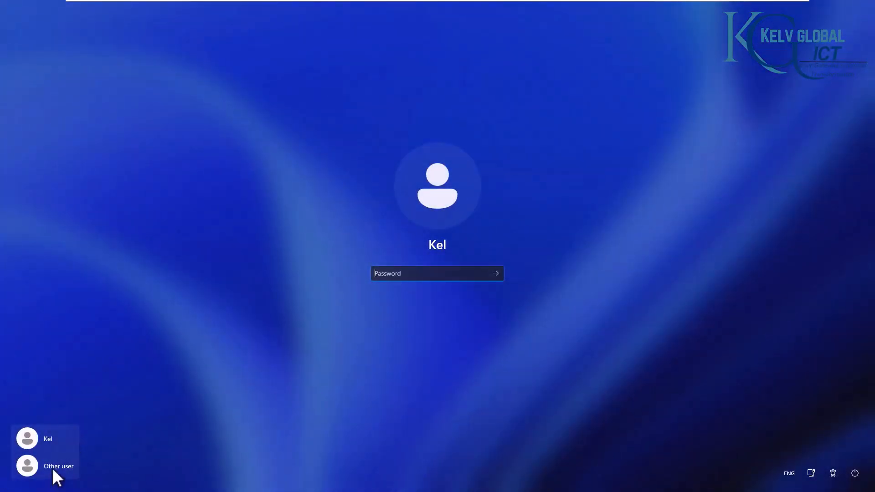
left_click(52, 467)
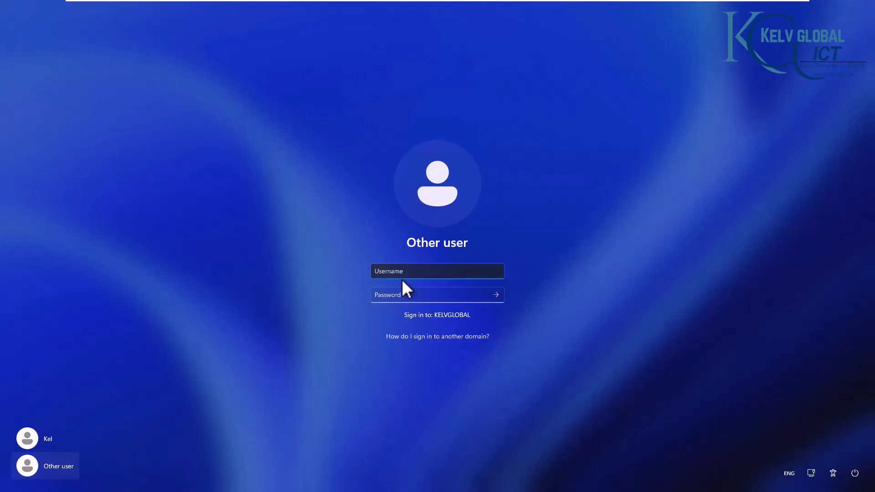
type("kelvin.johnson")
key("Tab")
type("•")
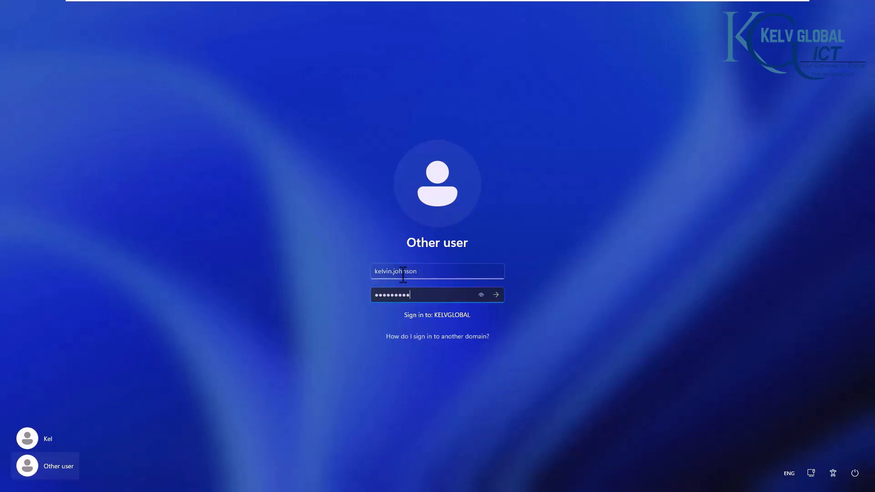
key("Return")
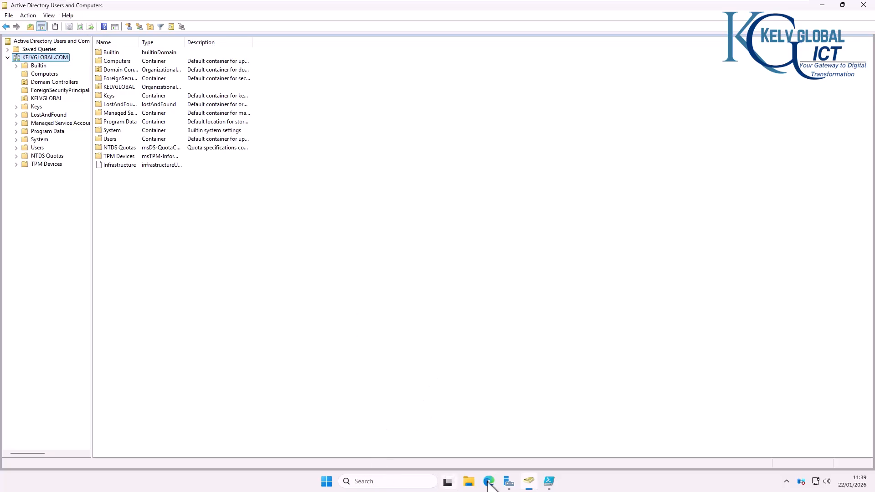
Step: Launch Active Directory Users and Computers and view the KELVGLOBAL OU holding one user
left_click(509, 481)
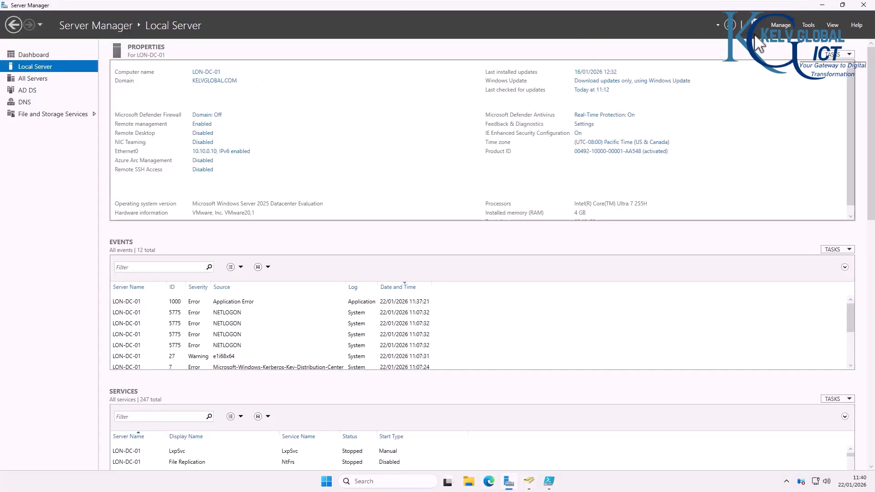
left_click(808, 25)
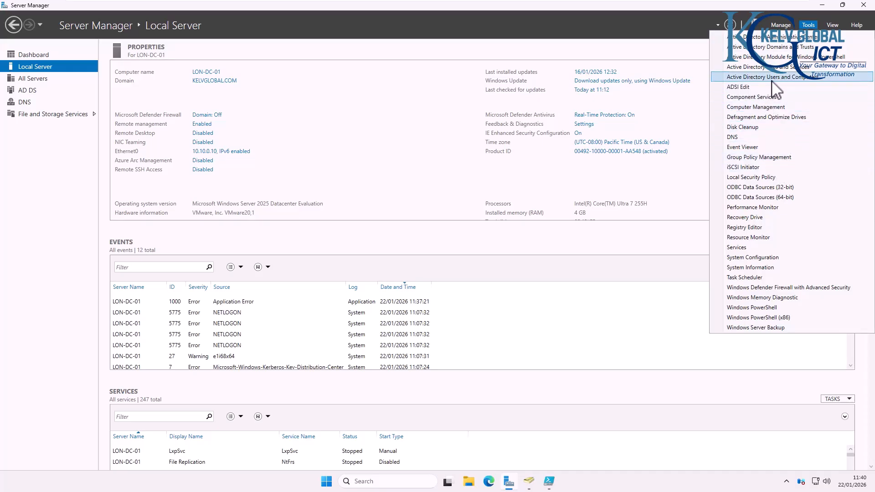
left_click(357, 482)
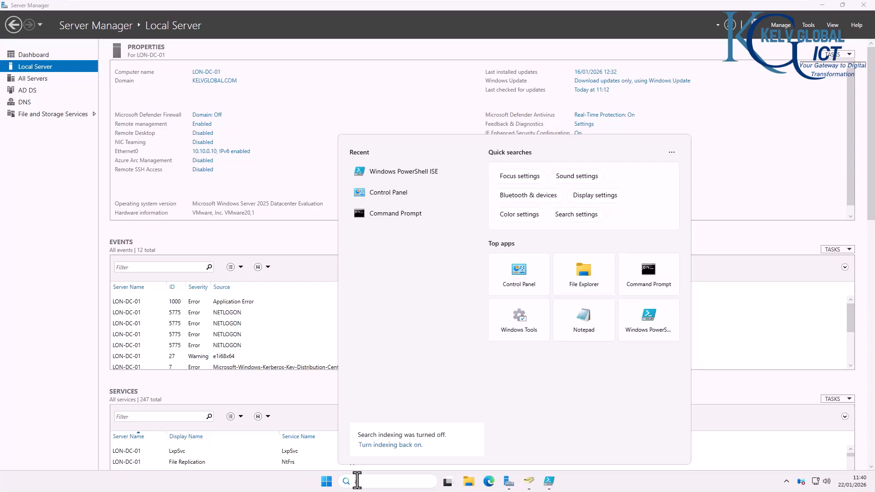
type("Active Directory Sites and S")
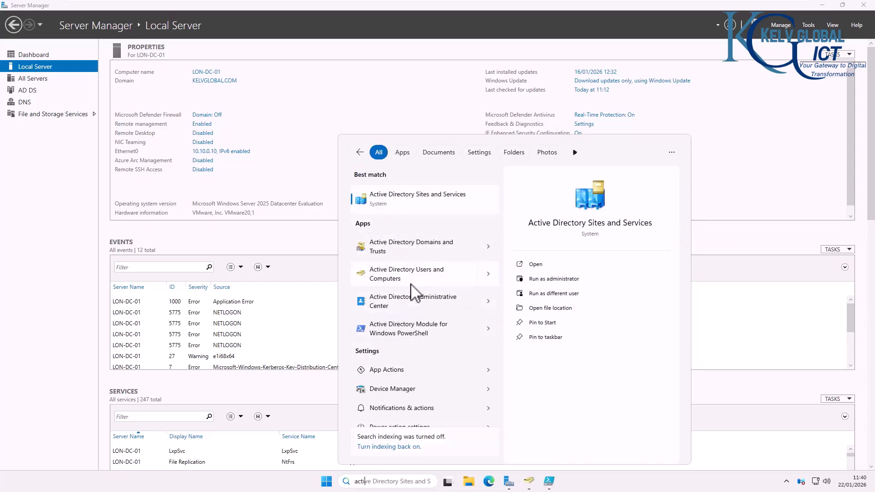
left_click(428, 281)
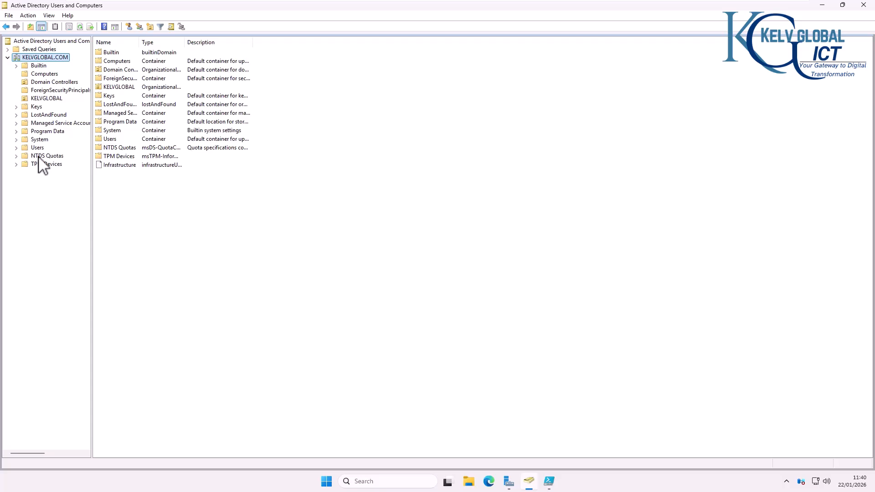
left_click(44, 99)
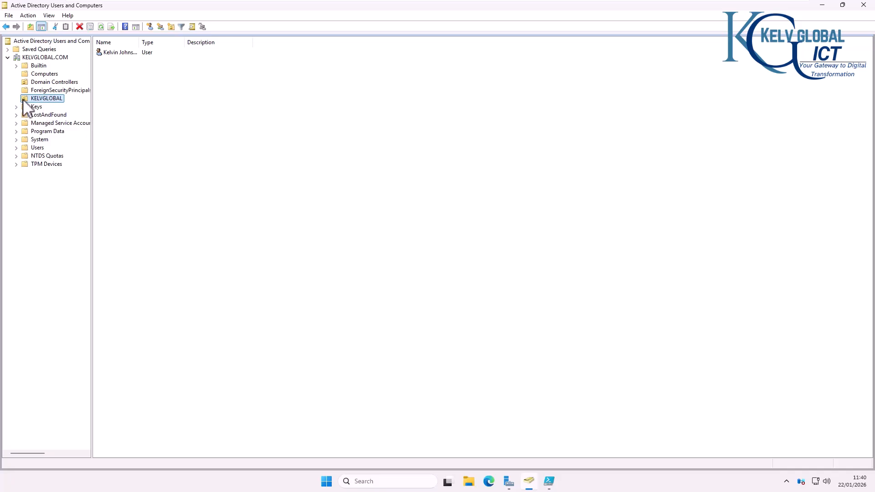
right_click(48, 100)
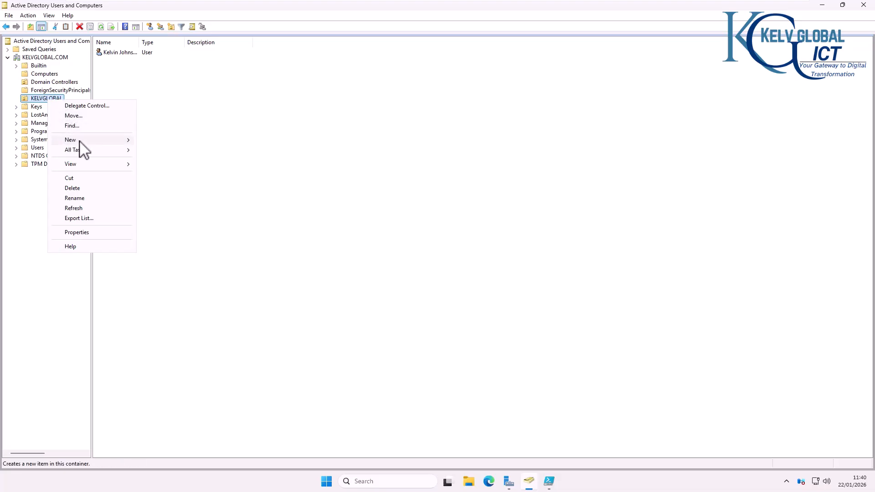
mouse_move(90, 140)
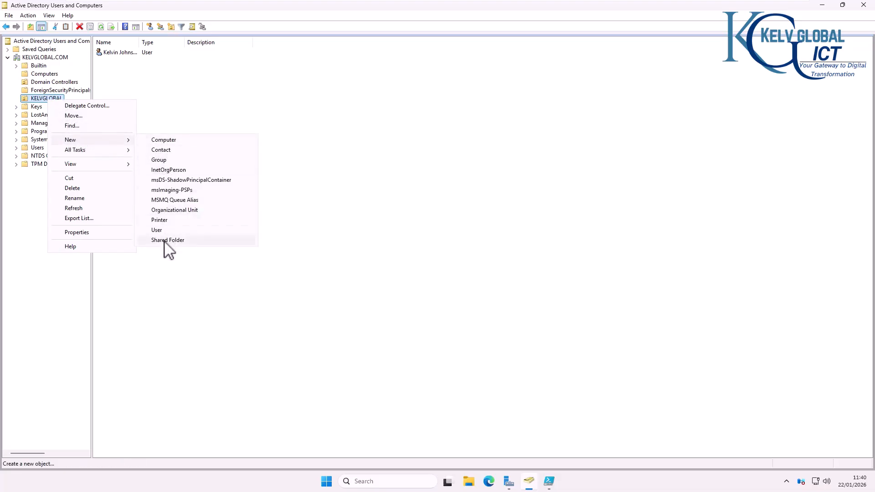
left_click(169, 211)
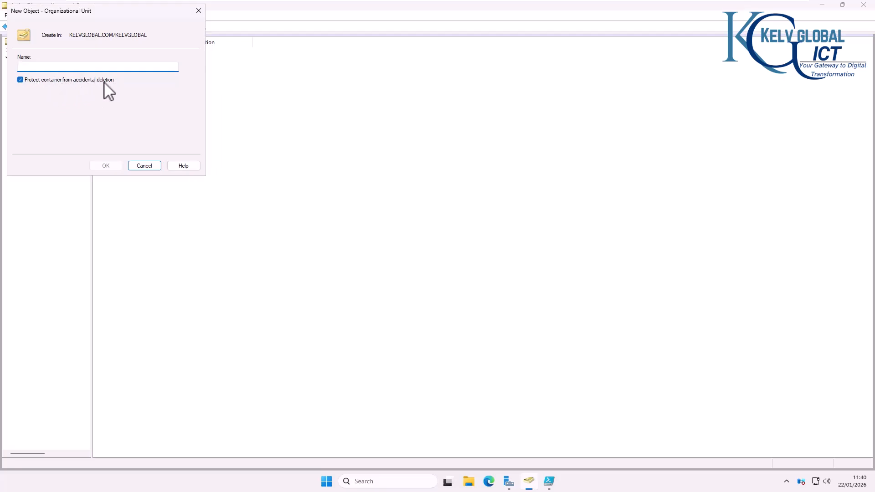
left_click(151, 166)
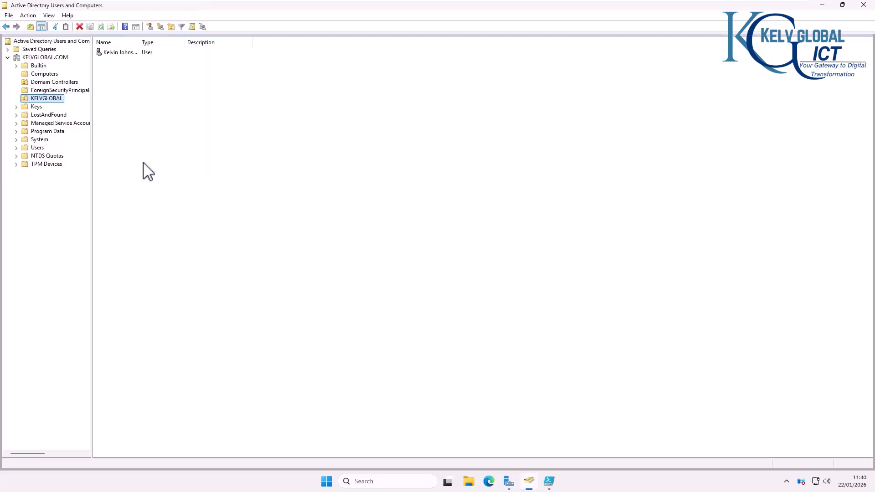
right_click(48, 99)
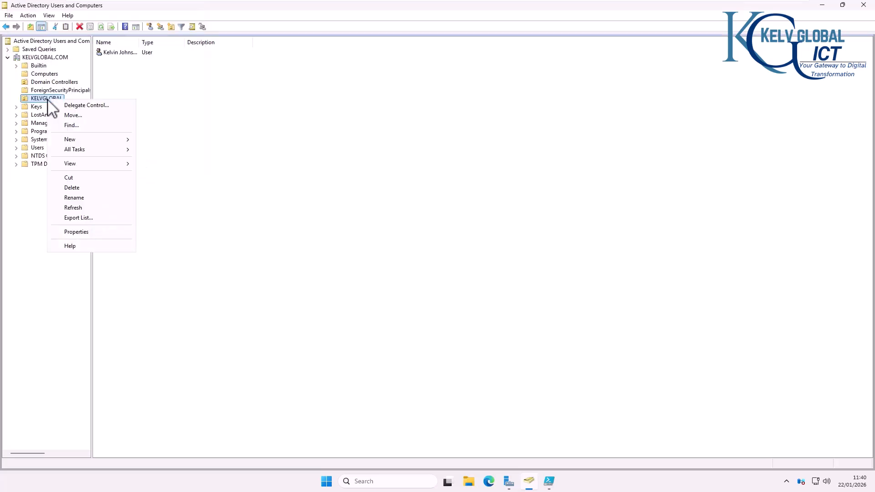
left_click(72, 188)
left_click(474, 274)
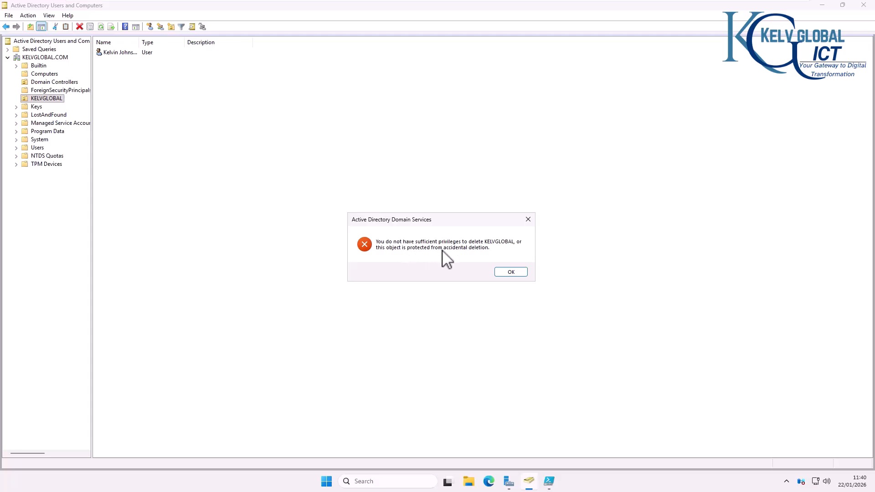
left_click(527, 220)
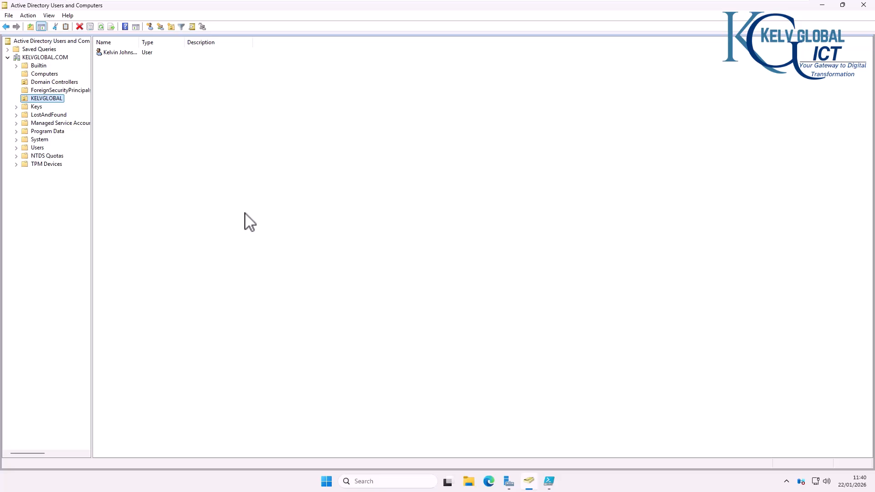
Step: In PowerShell ISE, run only the Import-Module ActiveDirectory line with Run Selection
left_click(550, 482)
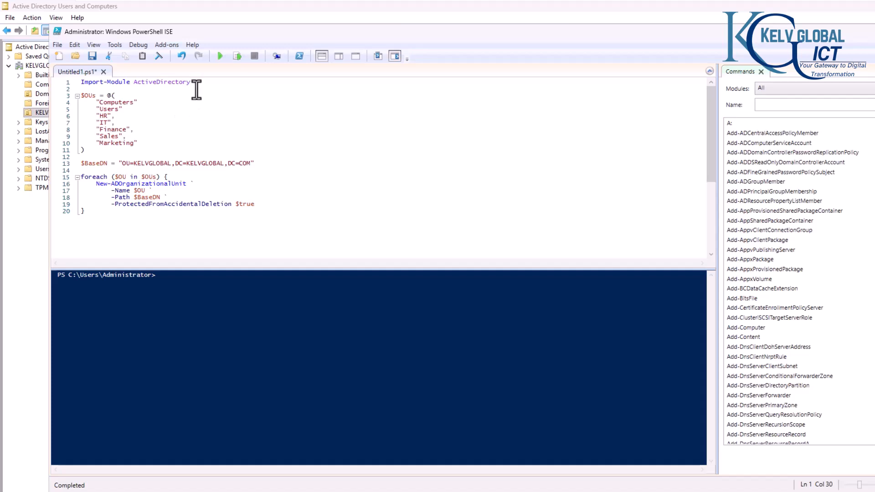
left_click(154, 124)
left_click(187, 83)
left_click(237, 57)
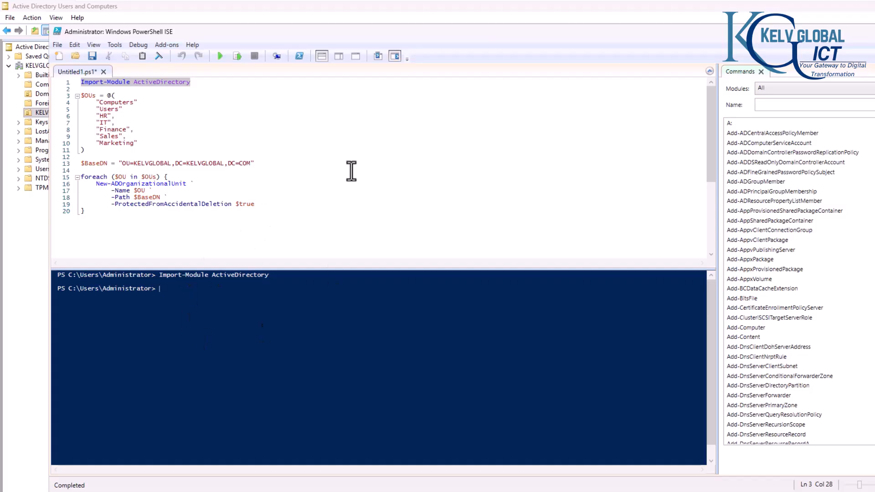
Step: Review the $OUs name list and the $BaseDN line pointing at OU=KELVGLOBAL
left_click(152, 116)
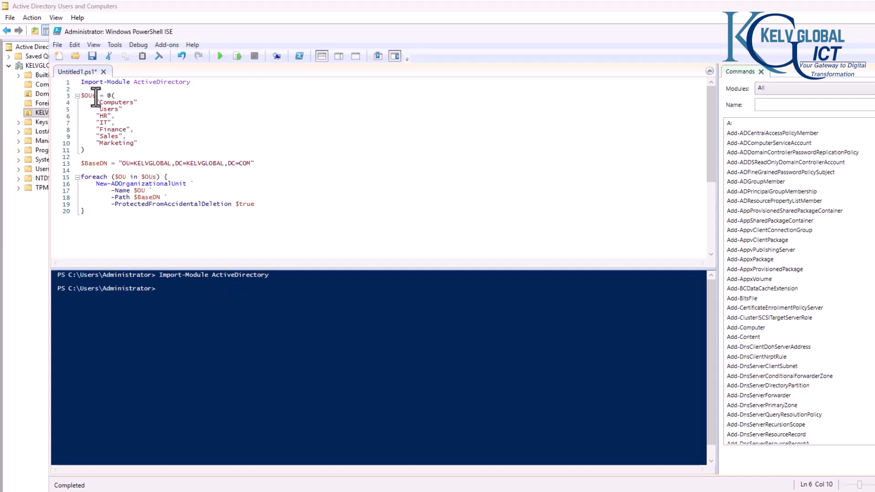
left_click_drag(98, 97, 83, 97)
left_click(137, 144)
left_click_drag(123, 164, 172, 164)
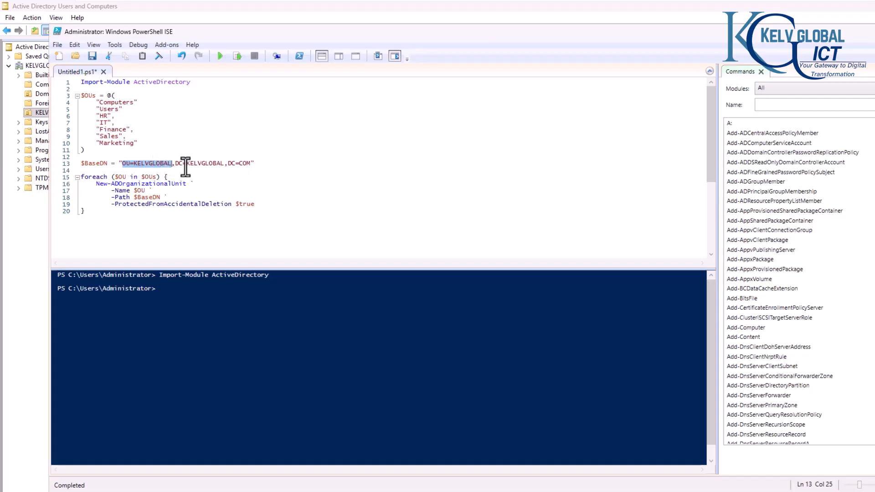
left_click_drag(251, 165, 122, 159)
left_click(122, 158)
right_click(36, 114)
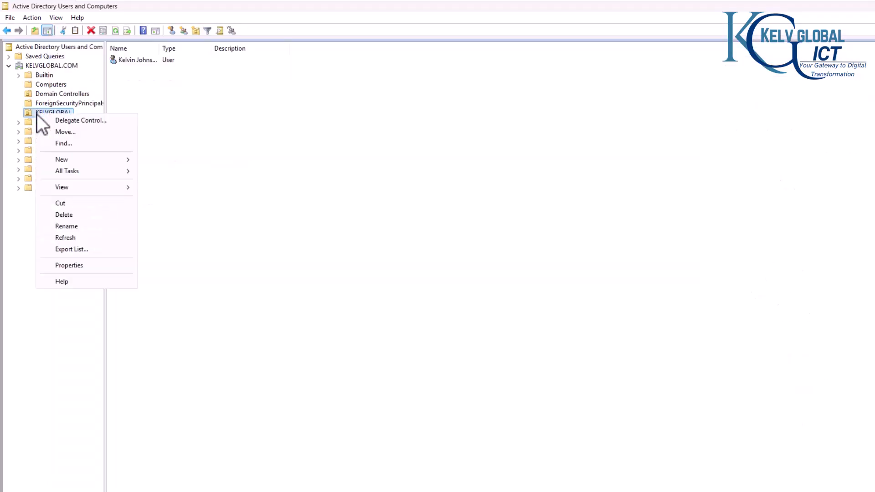
left_click(70, 265)
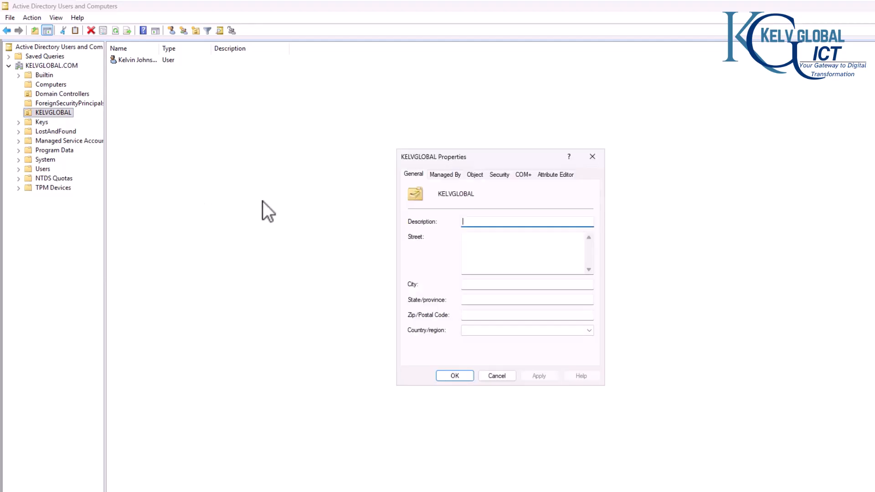
left_click(559, 175)
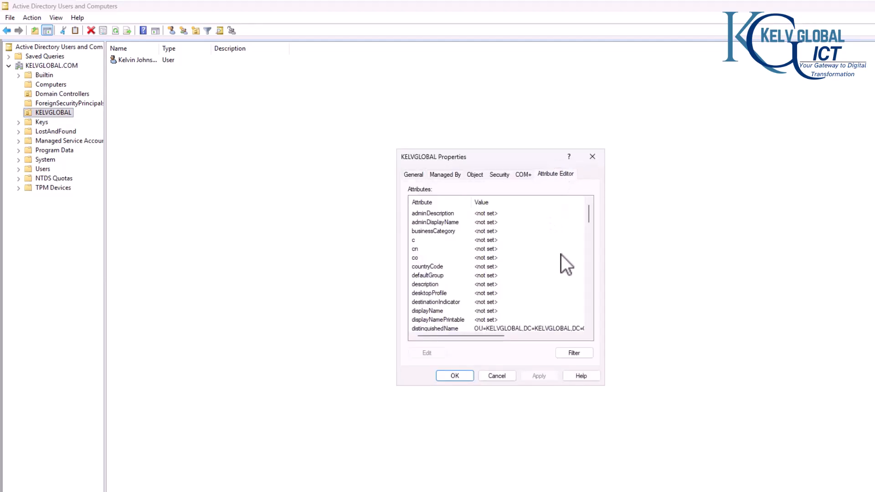
left_click(525, 329)
left_click(434, 354)
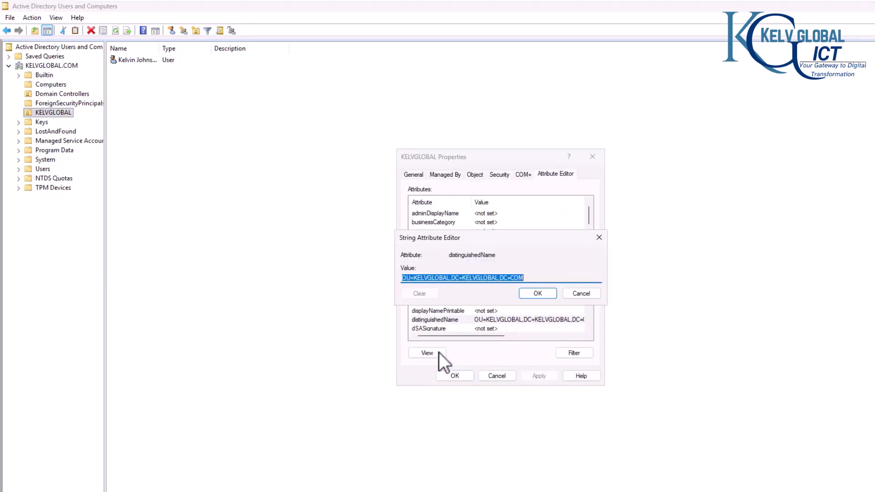
left_click(502, 279)
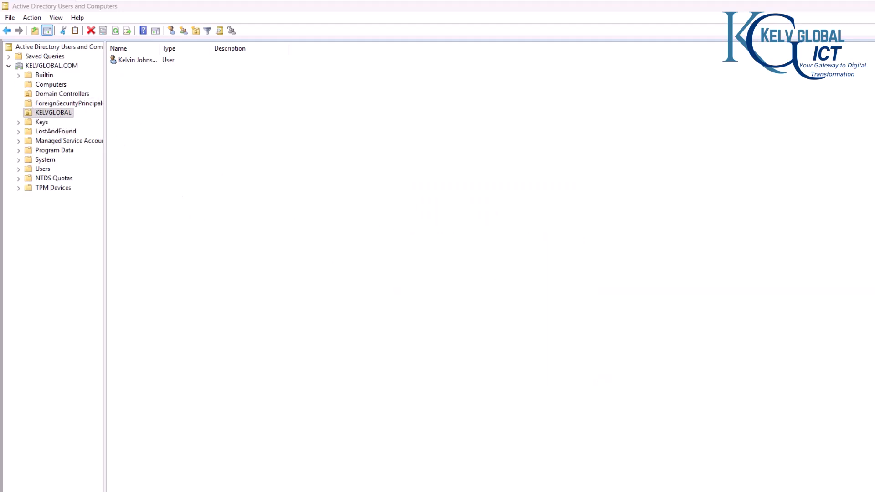
left_click(605, 491)
left_click(519, 278)
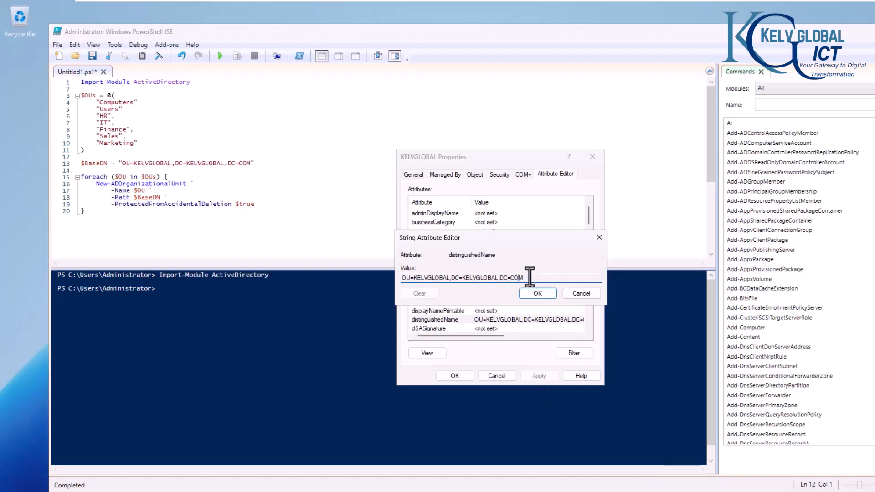
left_click(579, 294)
Step: Close the KELVGLOBAL properties and review the New-ADOrganizationalUnit loop, OU list, $BaseDN and deletion protection
left_click(500, 376)
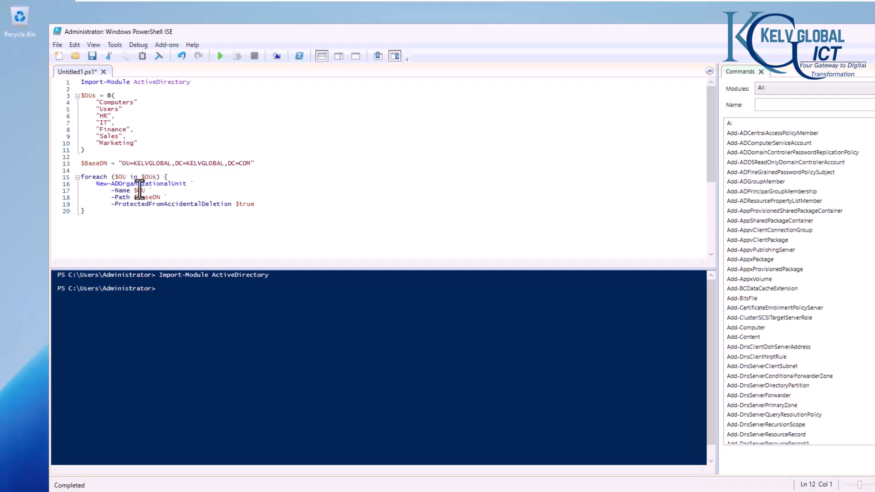
left_click_drag(96, 186, 185, 188)
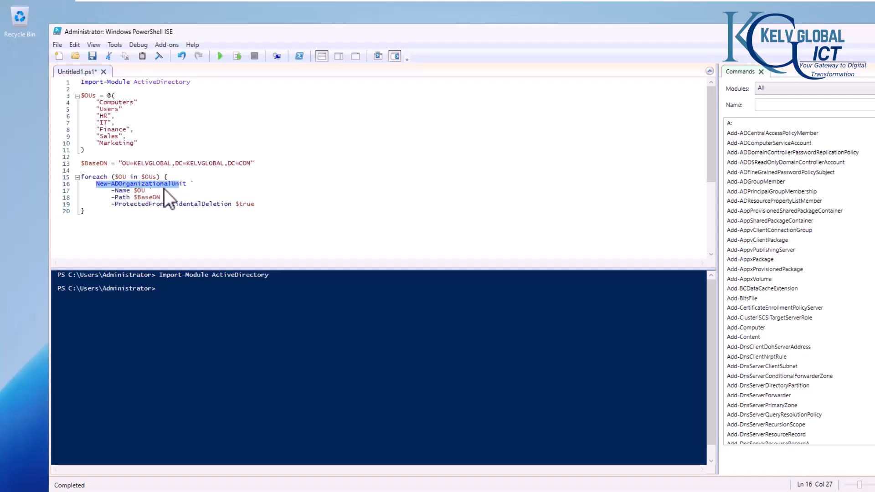
left_click(189, 184)
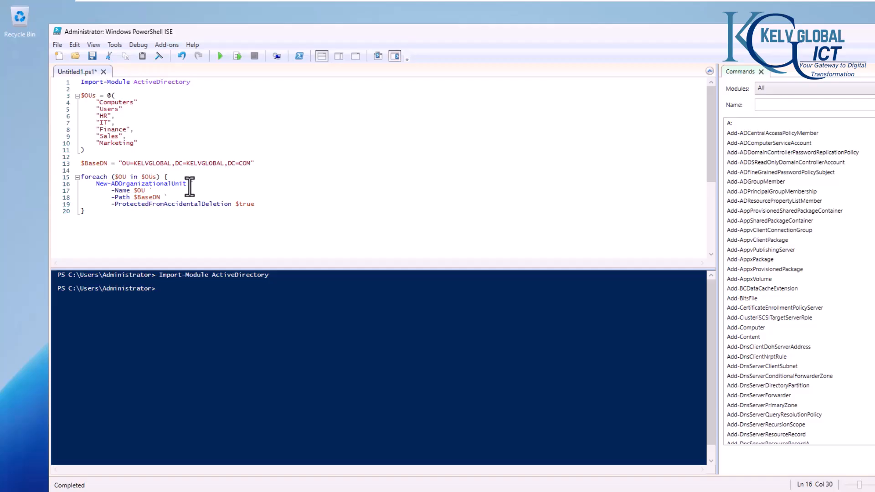
left_click(147, 192)
left_click(85, 96)
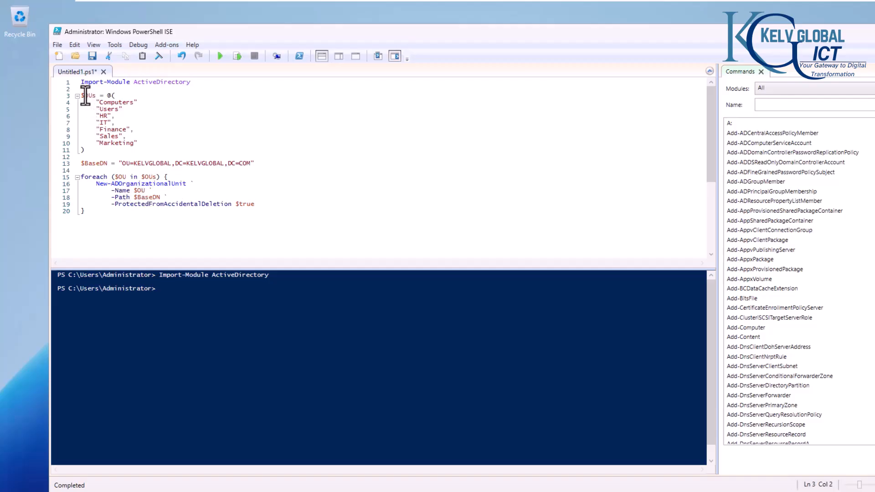
left_click_drag(100, 103, 106, 109)
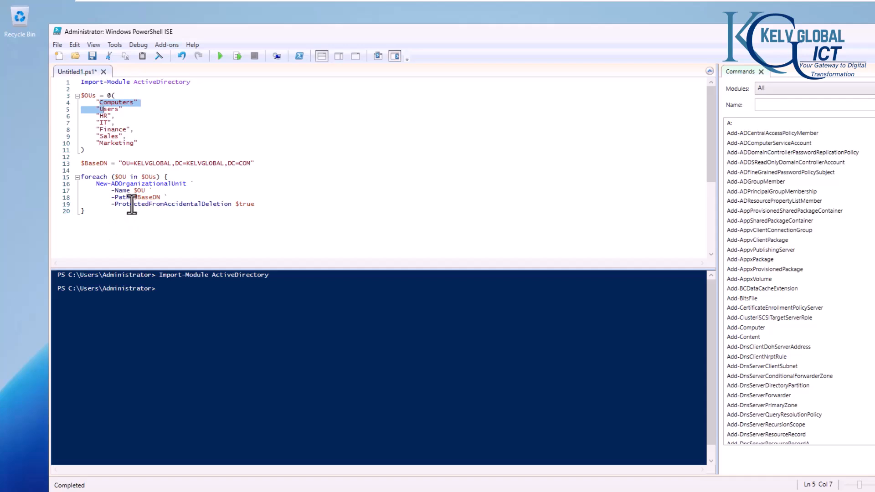
left_click(94, 164)
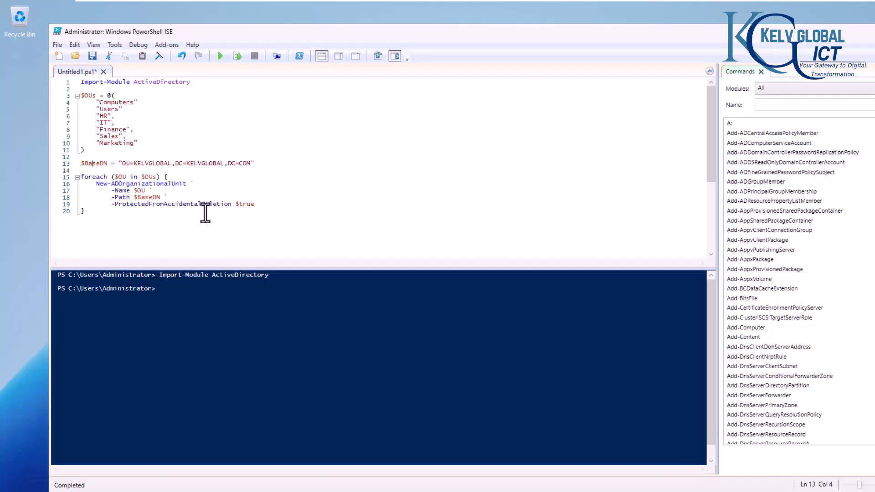
double_click(249, 203)
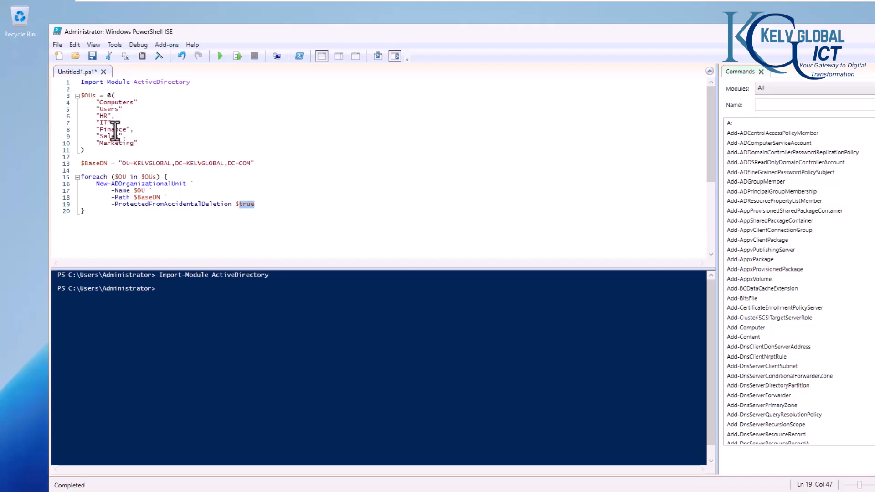
left_click(238, 221)
Step: Delete the Import-Module line and run the whole OU-creation script
left_click_drag(194, 82, 73, 83)
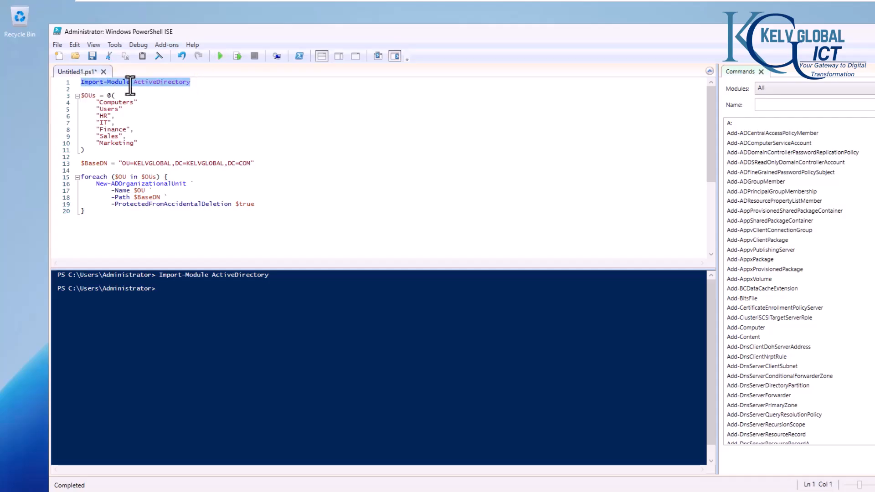
key("Delete")
key("Delete")
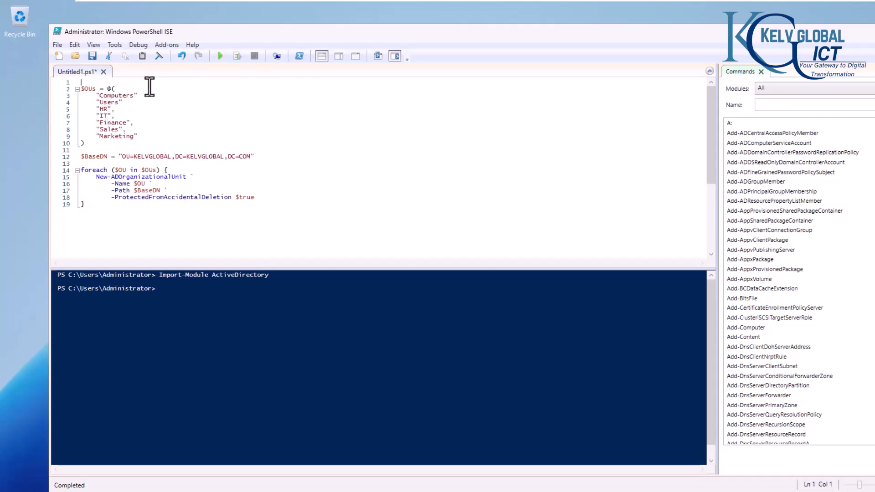
left_click(219, 56)
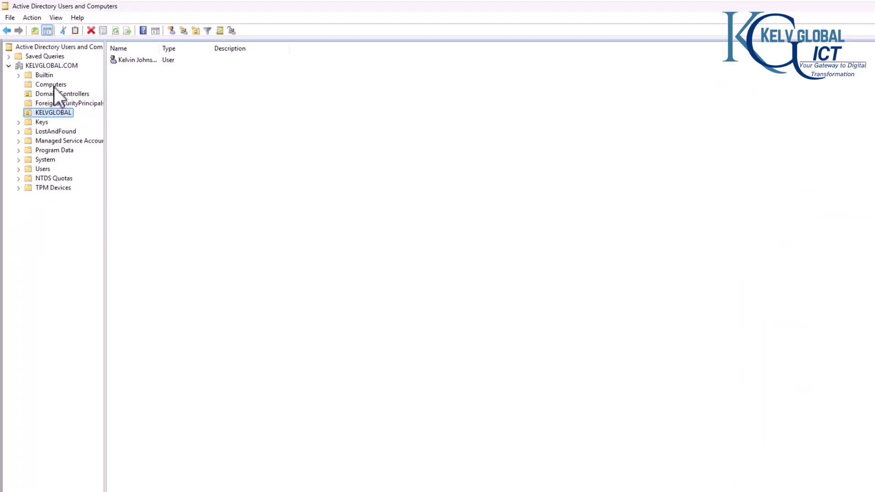
Step: Refresh ADUC to show the newly created OUs and select the Users OU under KELVGLOBAL
left_click(116, 31)
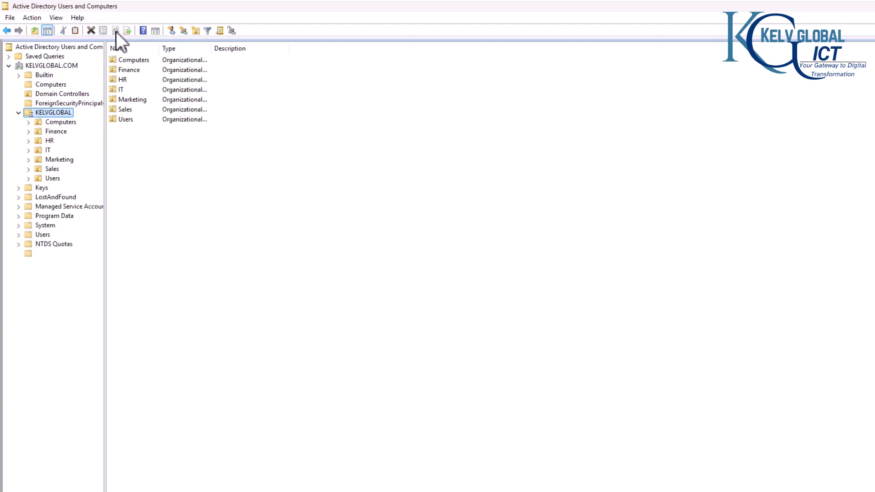
left_click(50, 170)
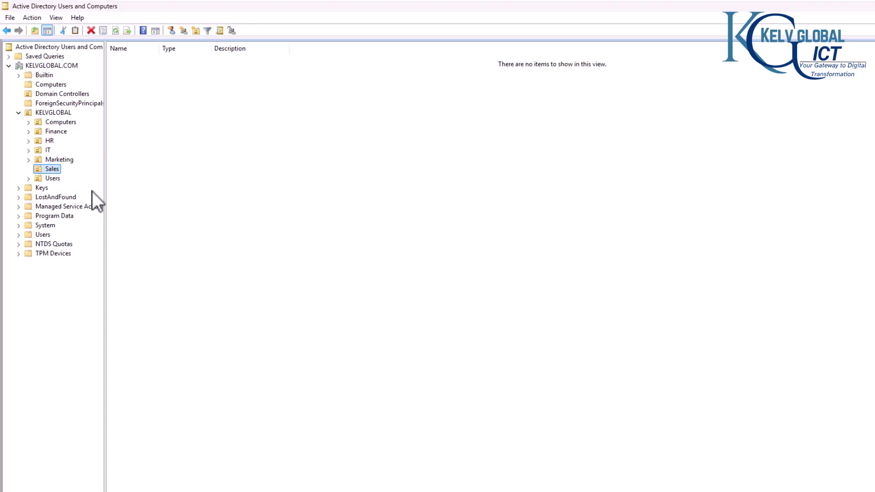
left_click(49, 179)
Step: Copy the Users OU's distinguishedName, OU=Users,OU=KELVGLOBAL,DC=KELVGLOBAL,DC=COM, from the Attribute Editor
right_click(56, 181)
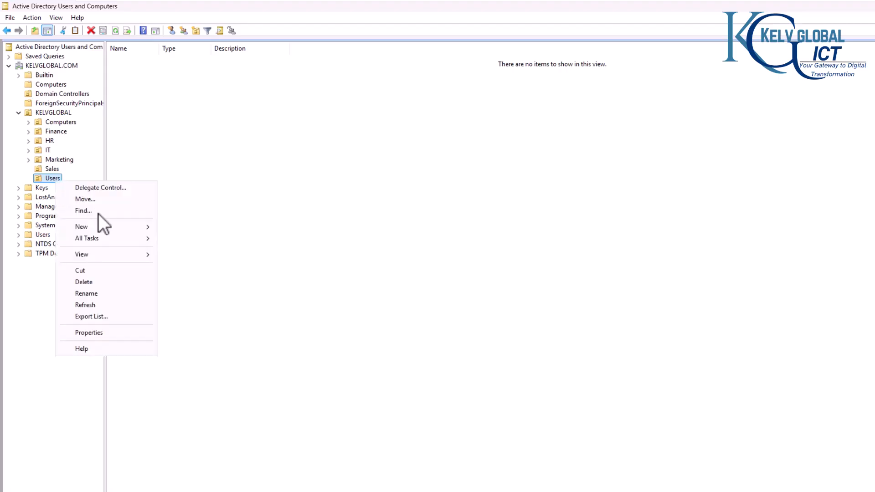
left_click(97, 332)
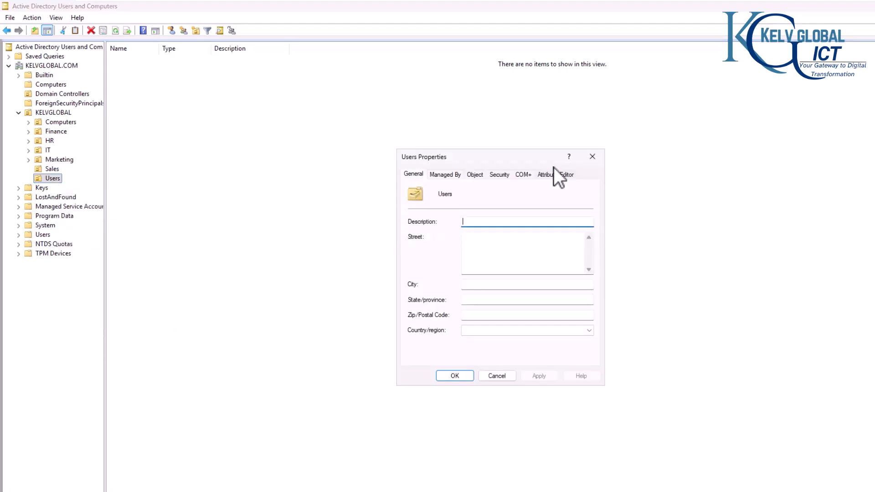
left_click(547, 176)
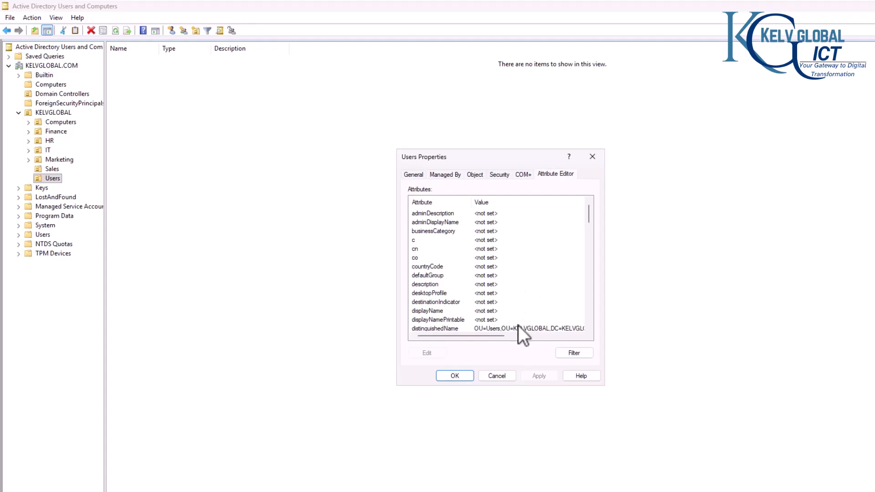
left_click(518, 325)
left_click(429, 350)
key("ctrl+c")
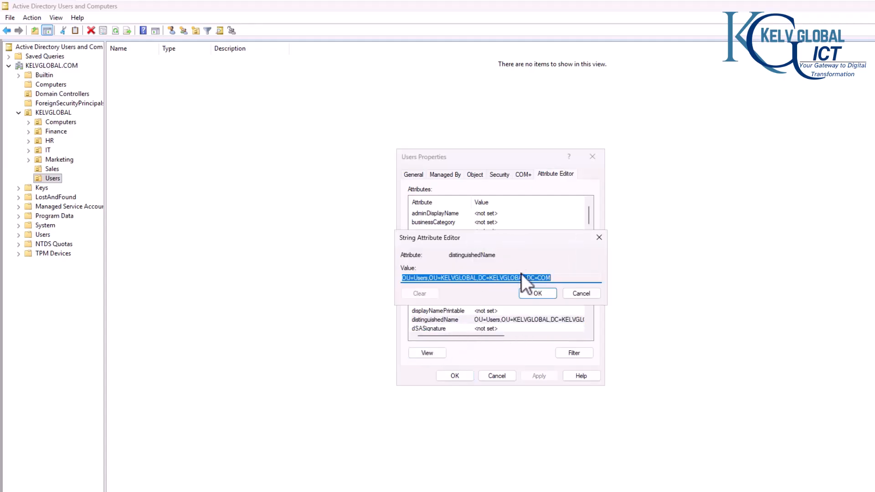
left_click(581, 293)
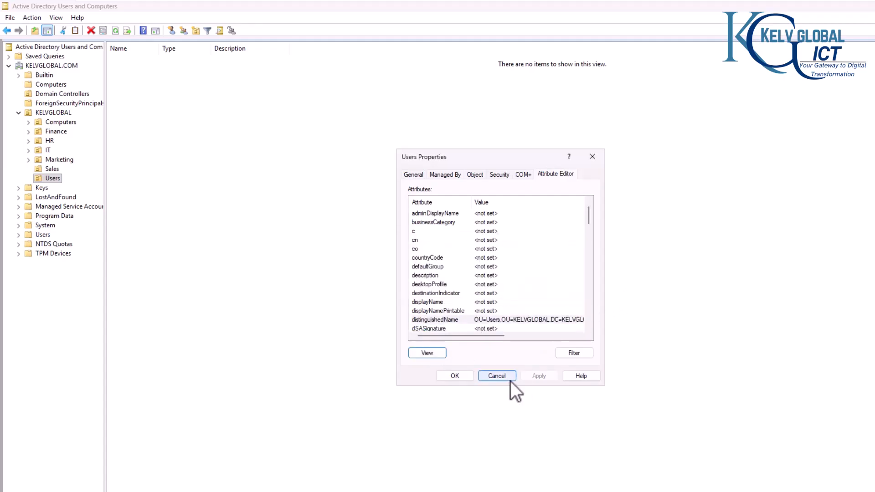
left_click(625, 482)
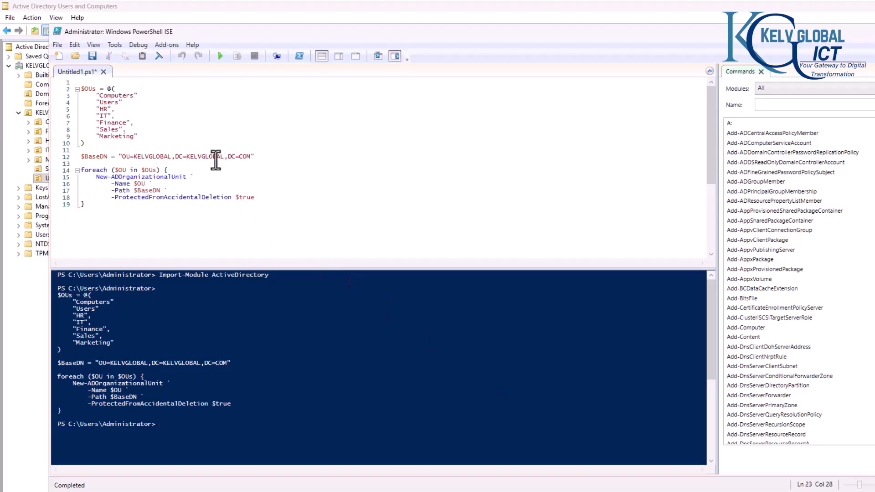
Step: Paste the copied Users OU DN into the $BaseDN string on line 12
left_click_drag(251, 156, 243, 156)
left_click_drag(182, 149, 123, 153)
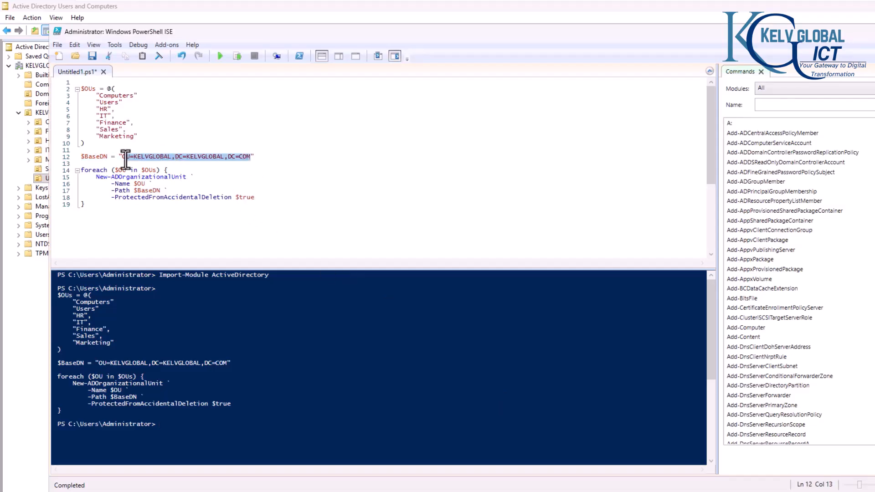
key("ctrl+v")
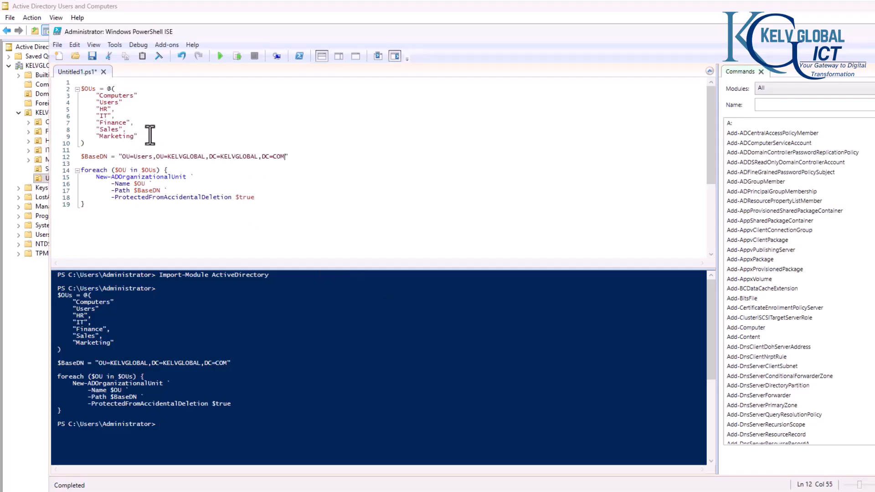
Step: Rename the OU entries Computers, HR and Finance to Admins, Helpdesk and Network
left_click(120, 97)
double_click(121, 96)
double_click(122, 96)
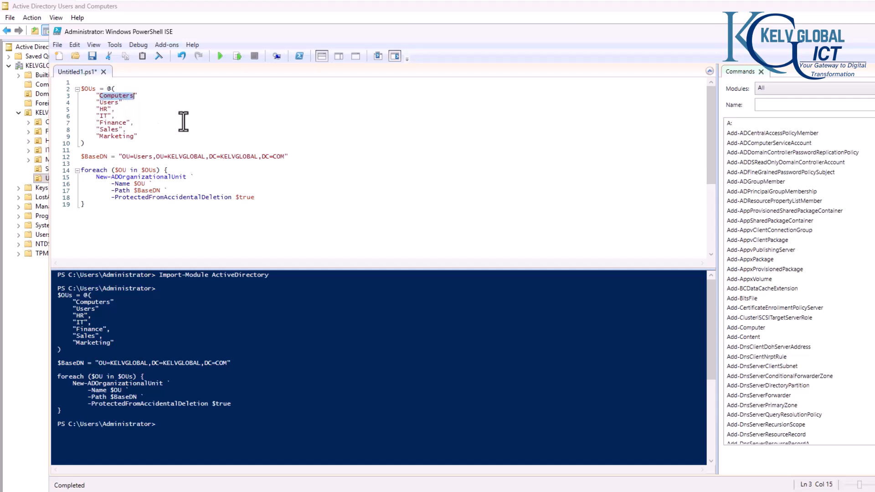
type("Ad")
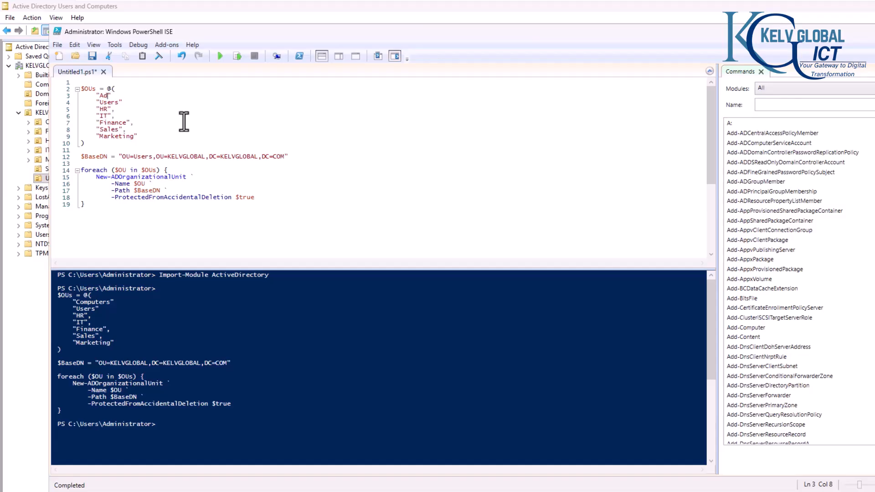
type("mins")
left_click(120, 110)
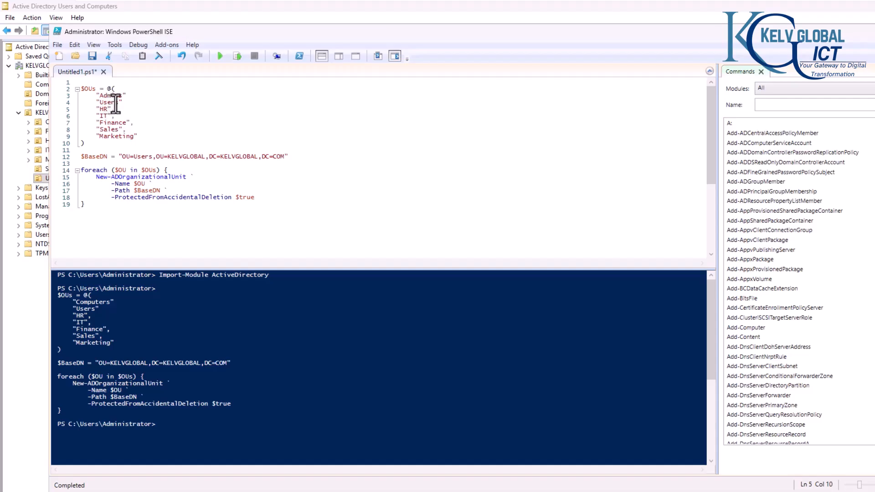
double_click(104, 109)
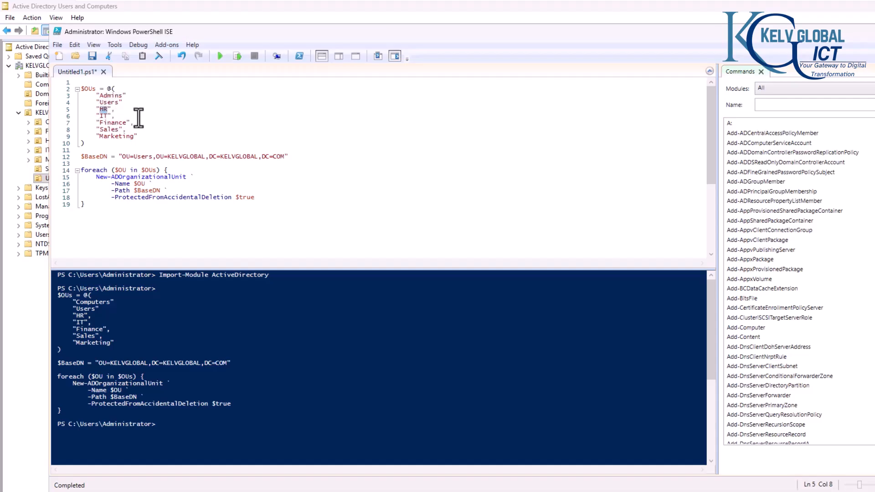
type("Helpdesk")
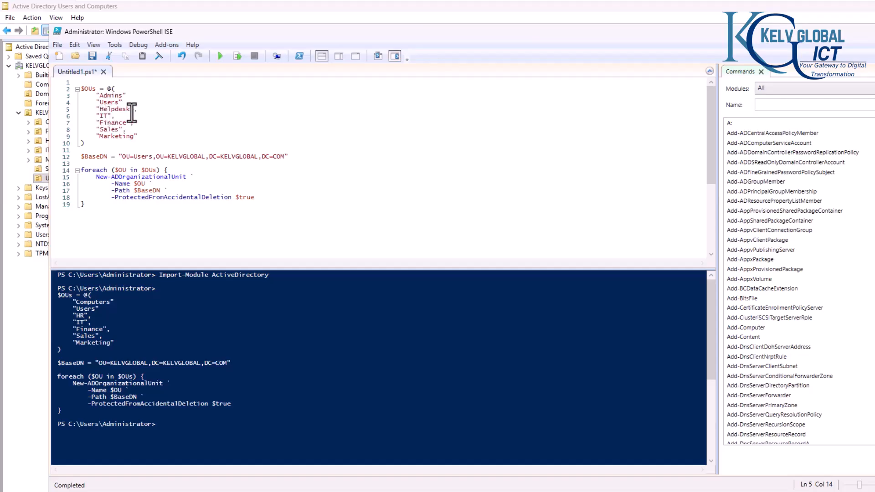
double_click(114, 123)
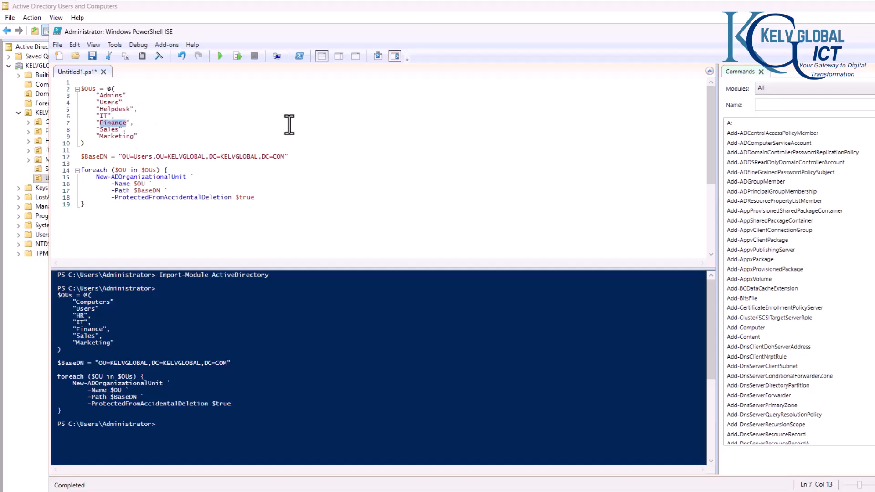
type("Network")
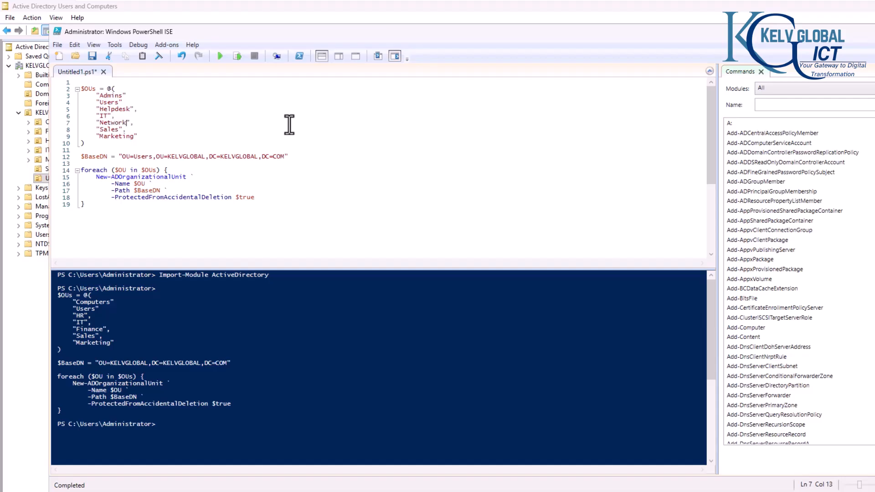
left_click(106, 130)
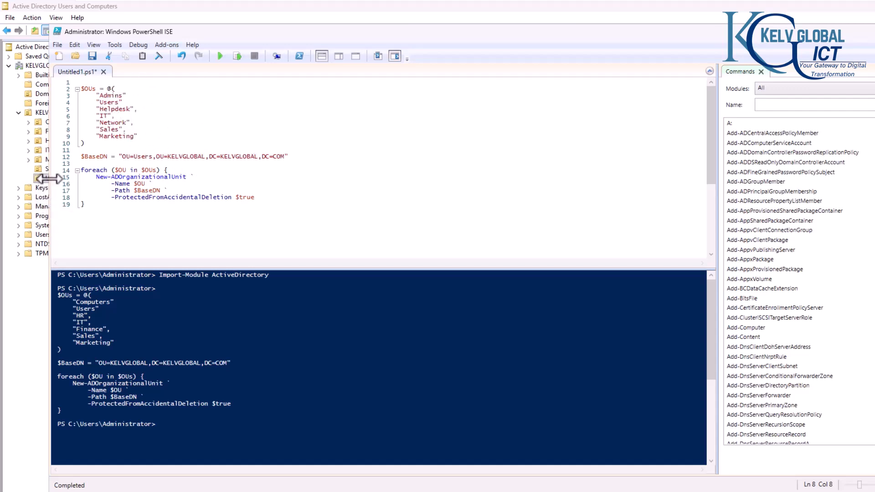
Step: Clear the console pane and run the edited script with F5
left_click(149, 162)
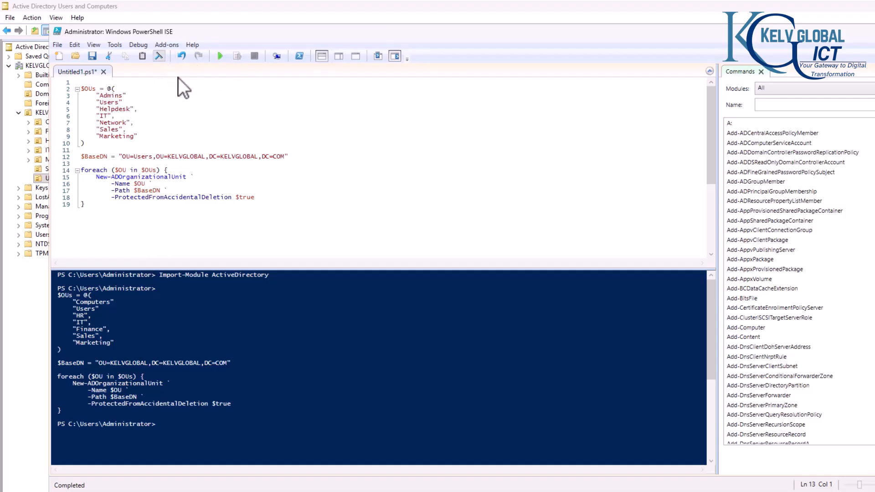
left_click(161, 56)
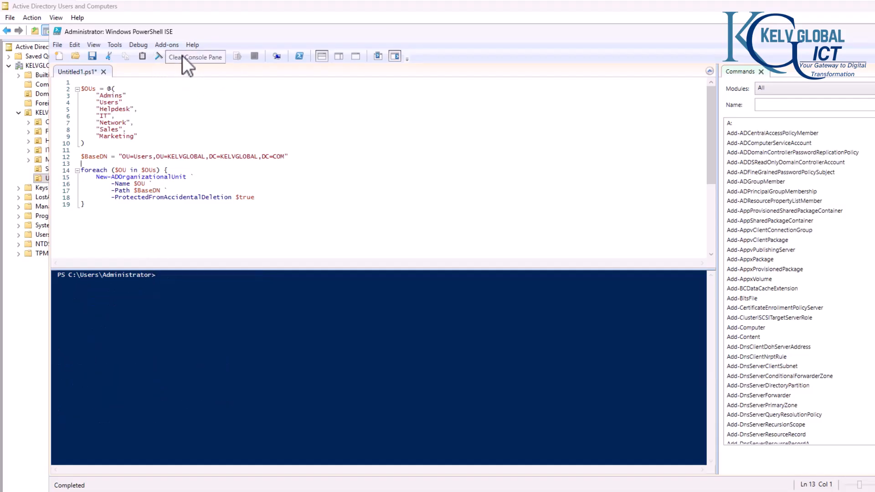
left_click(233, 94)
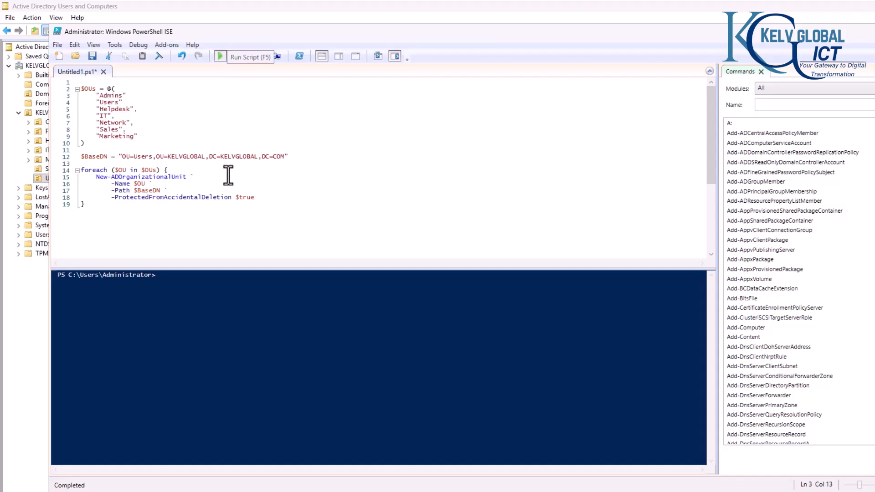
key("F5")
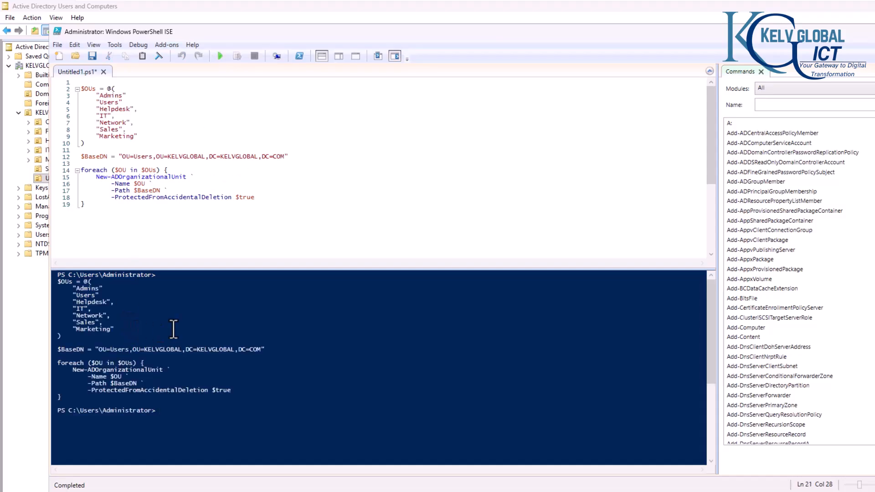
Step: Refresh ADUC and move the user account from KELVGLOBAL into the new Admins OU
left_click(45, 268)
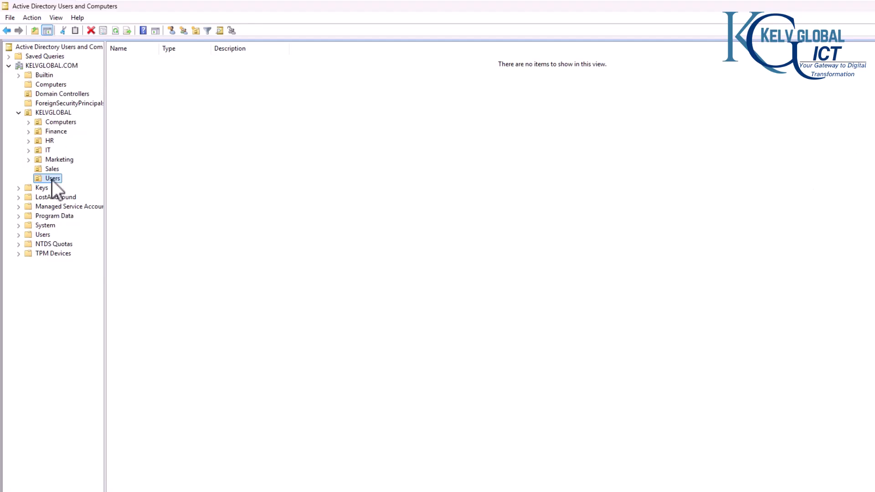
left_click(116, 31)
left_click(28, 178)
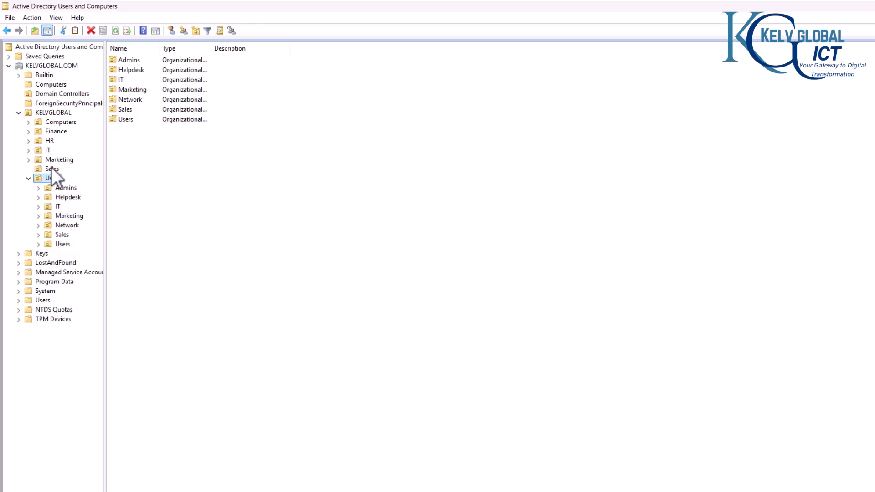
left_click(60, 113)
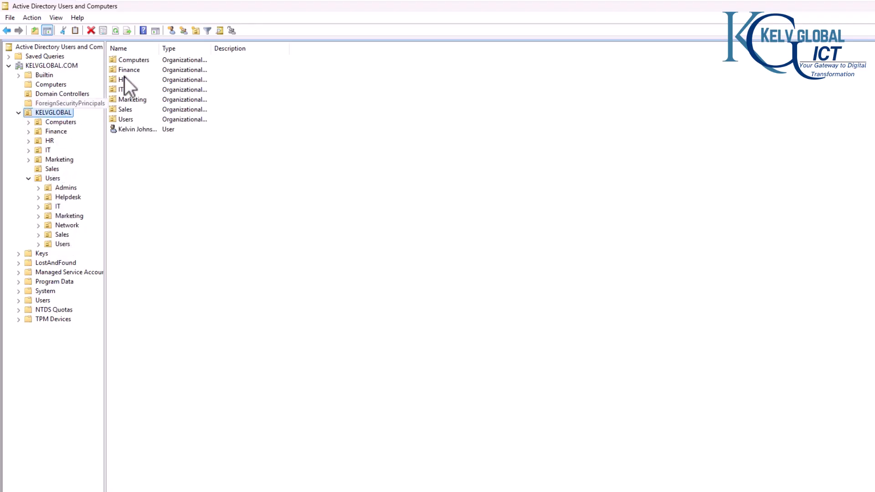
left_click(136, 131)
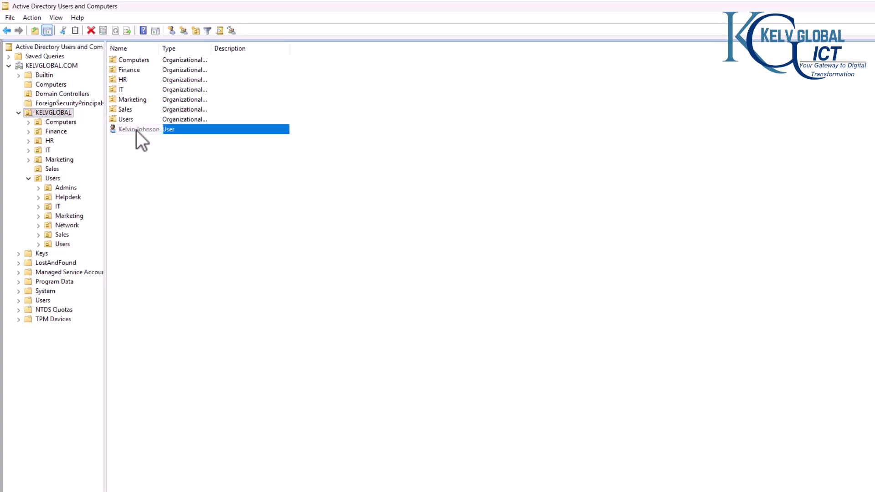
left_click_drag(136, 130, 69, 190)
left_click(466, 303)
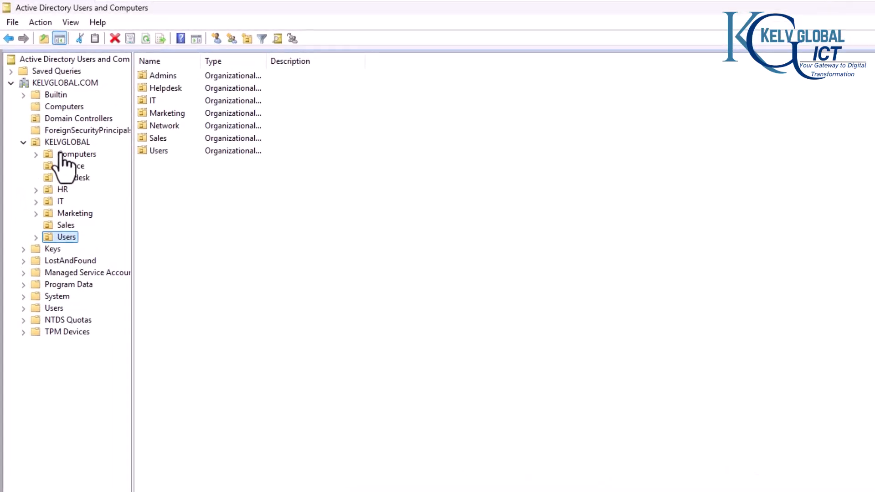
Step: Check Admins, Helpdesk, IT, Marketing, Network, Sales and Users under the Users OU
left_click(36, 241)
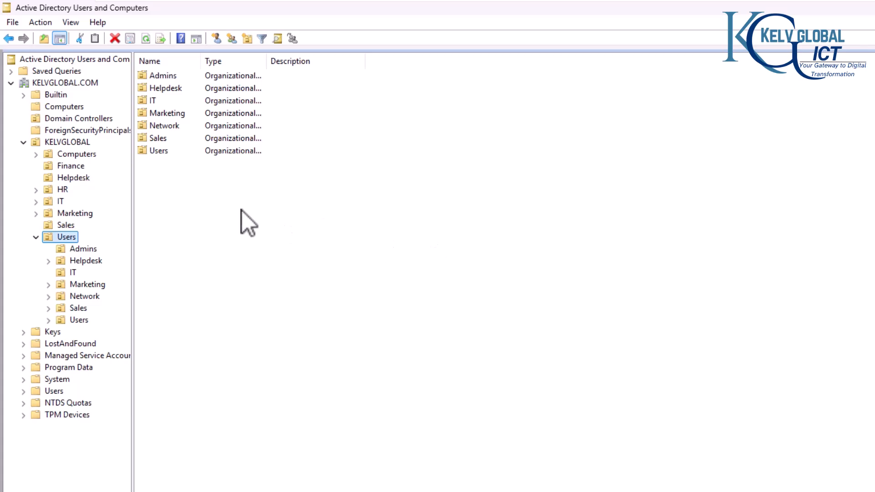
left_click(85, 250)
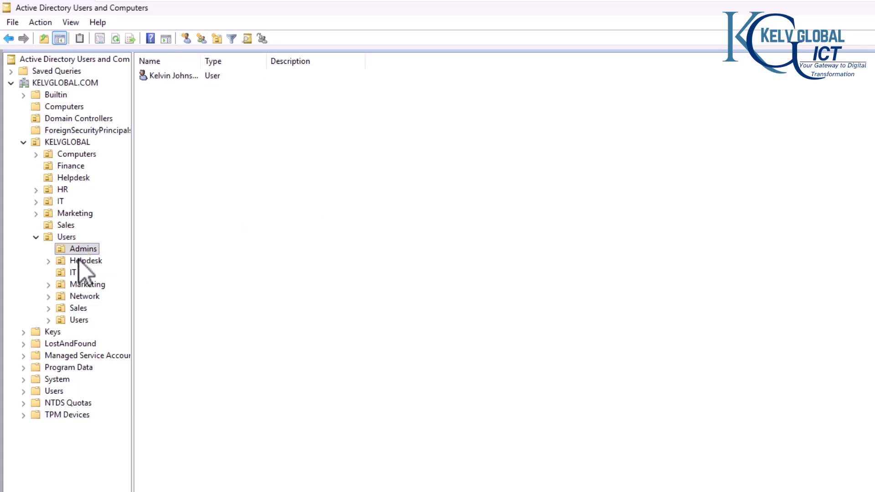
left_click(79, 261)
left_click(68, 274)
left_click(76, 286)
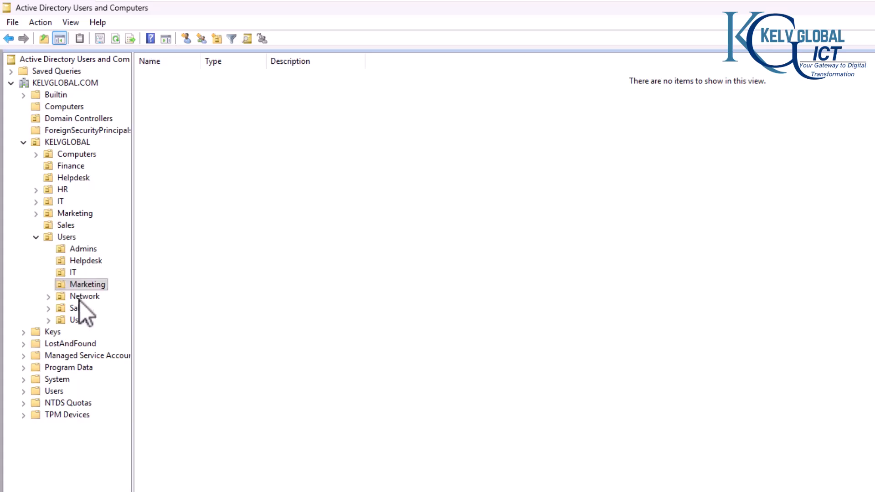
left_click(80, 298)
left_click(76, 307)
left_click(78, 320)
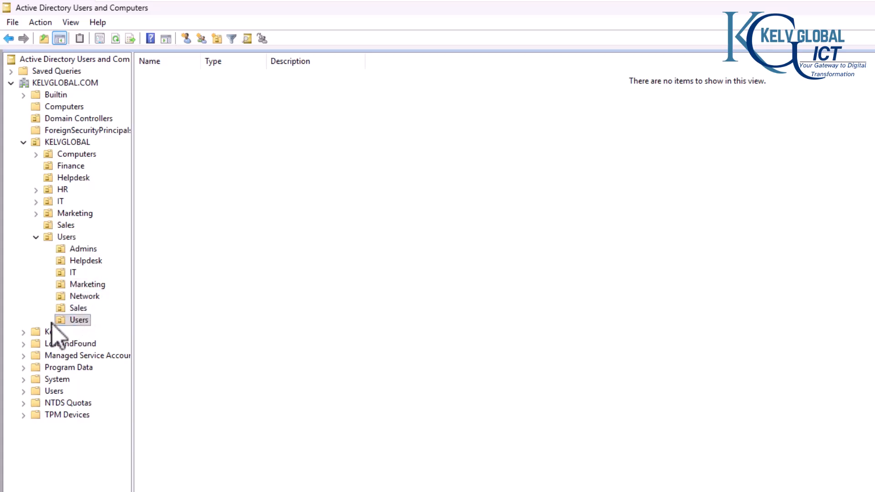
Step: View the Sales, Computers, Finance and Helpdesk OUs directly under KELVGLOBAL
left_click(72, 226)
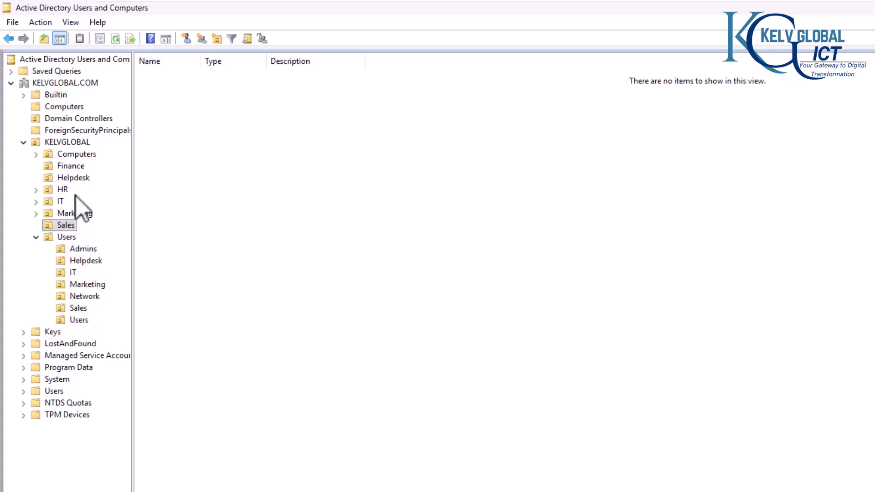
left_click(74, 158)
left_click(74, 169)
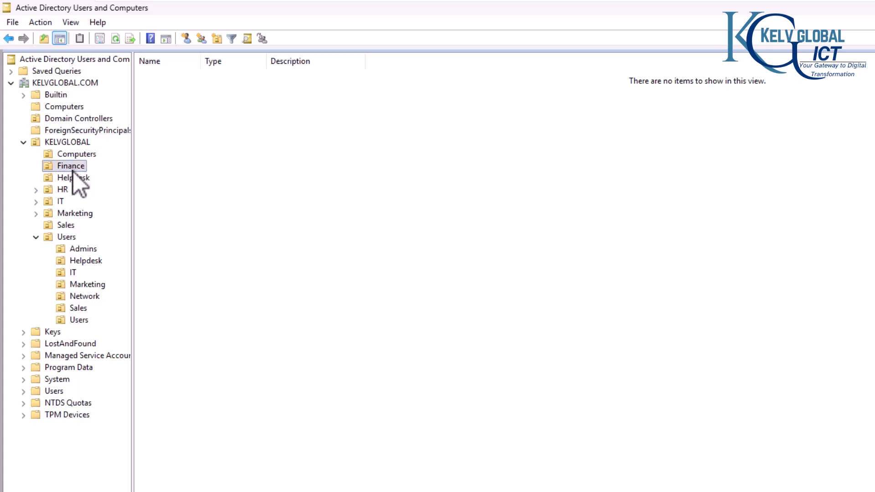
left_click(75, 179)
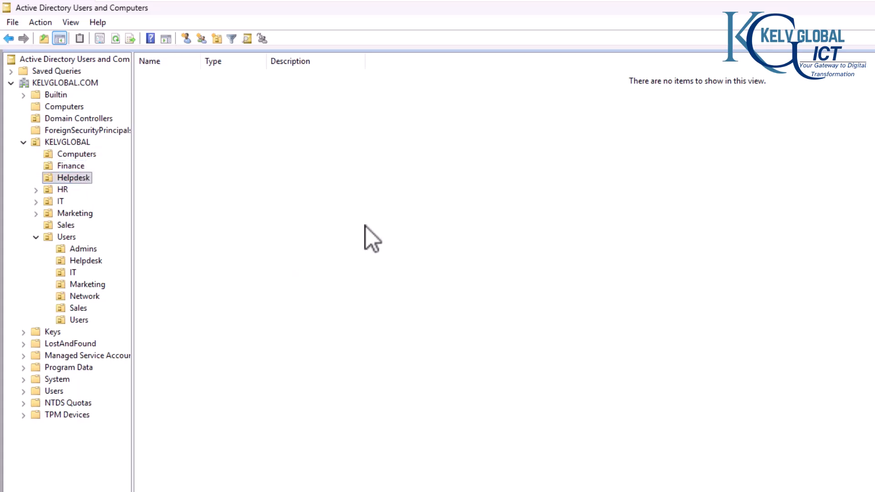
Step: Open C:\temp\group.csv in Notepad and highlight HR-Users on line 2
key("alt+Tab")
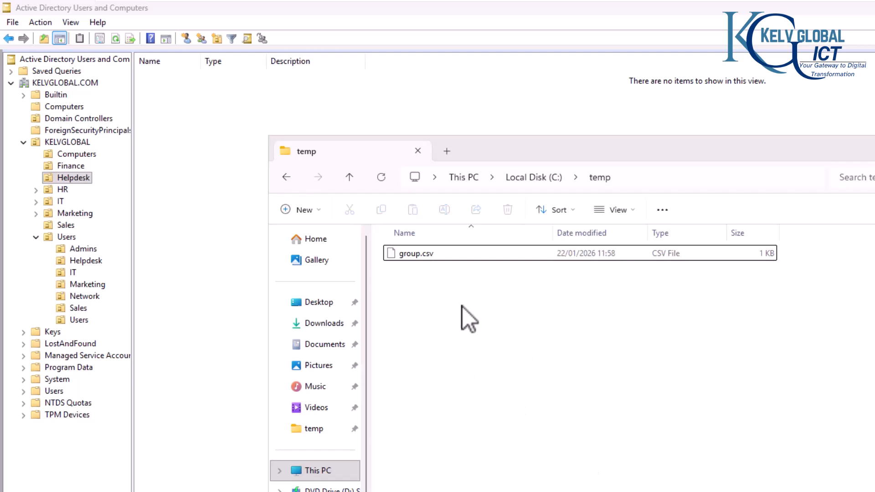
right_click(423, 258)
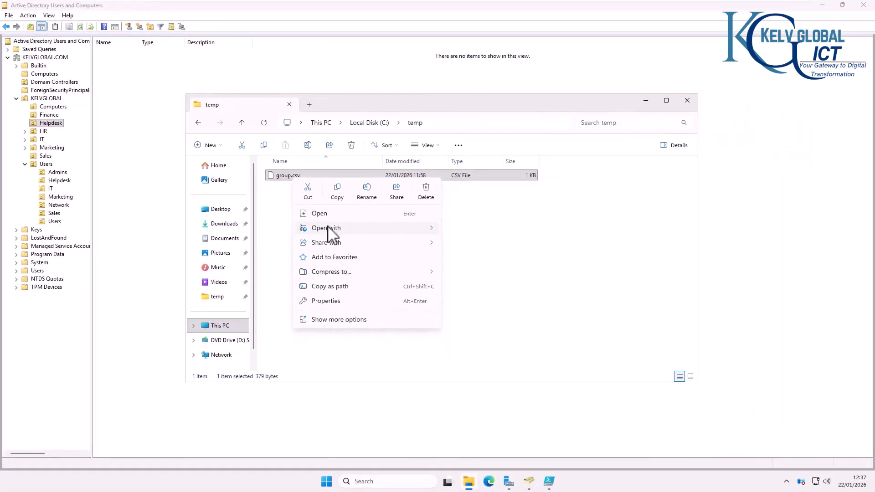
mouse_move(494, 346)
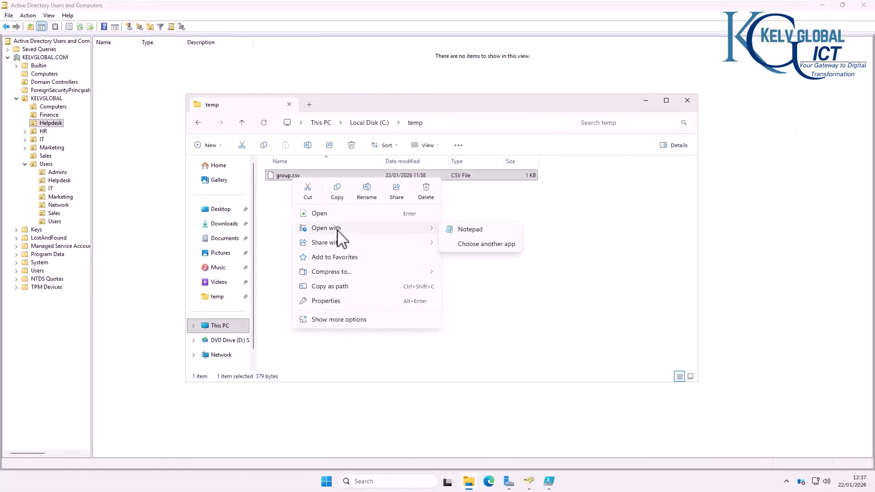
left_click(460, 231)
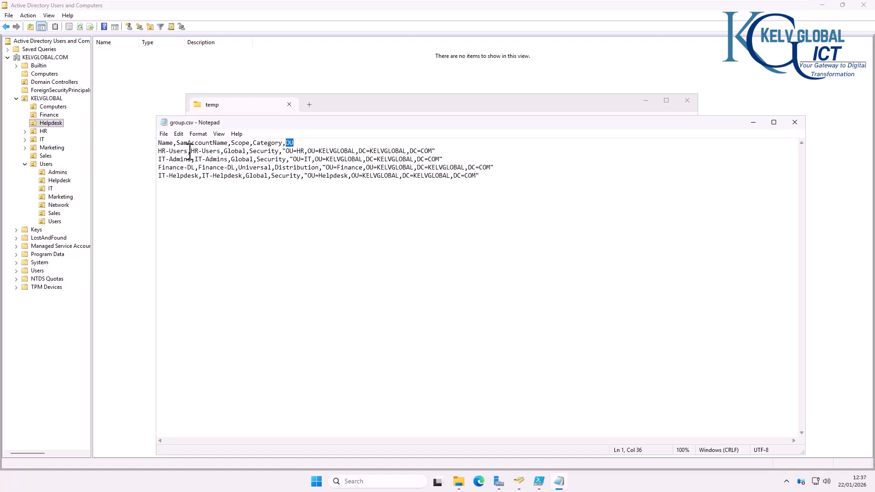
mouse_move(184, 152)
left_mouse_down()
mouse_move(158, 151)
mouse_move(198, 152)
left_mouse_up()
Step: Review the group script's Import-Csv C:\temp\group.csv line and $Group.OU path
left_click(539, 481)
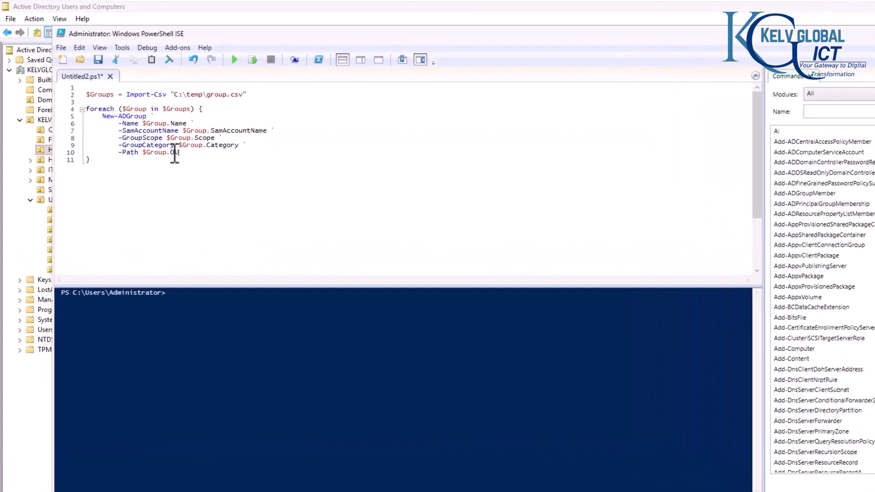
left_click_drag(147, 126, 126, 126)
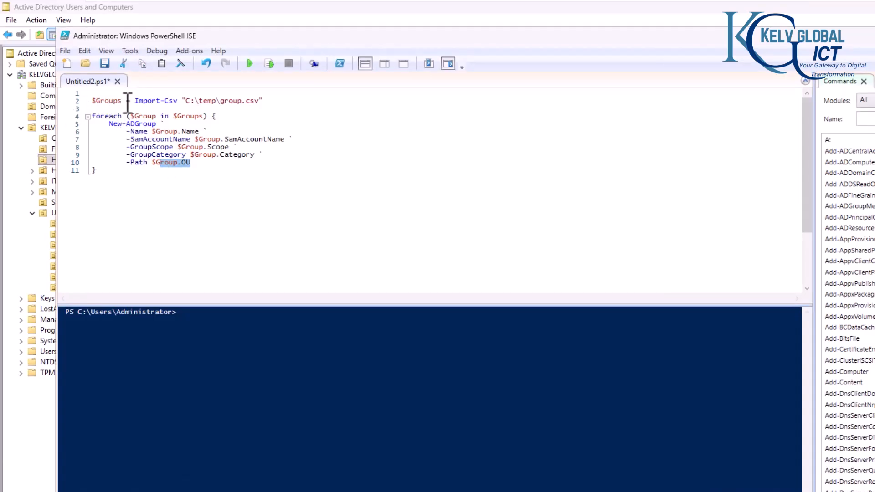
left_click_drag(126, 101, 92, 101)
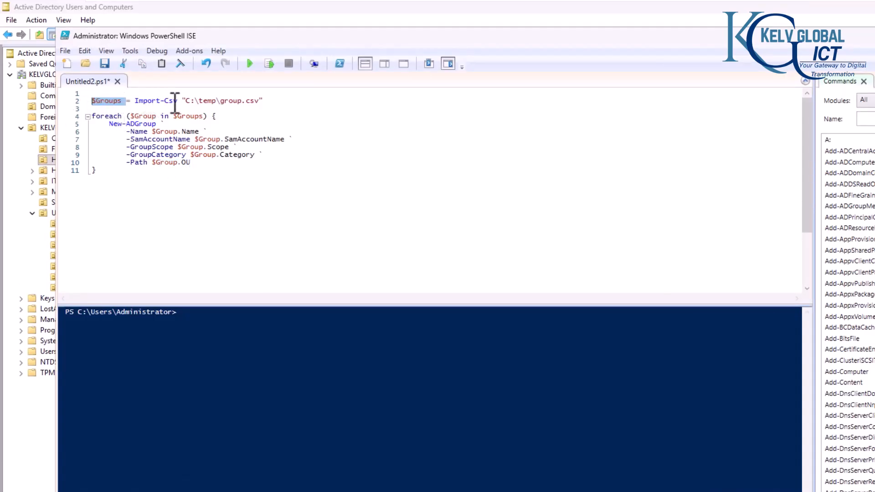
left_click_drag(178, 101, 144, 101)
left_click(188, 101)
left_click_drag(191, 101, 261, 102)
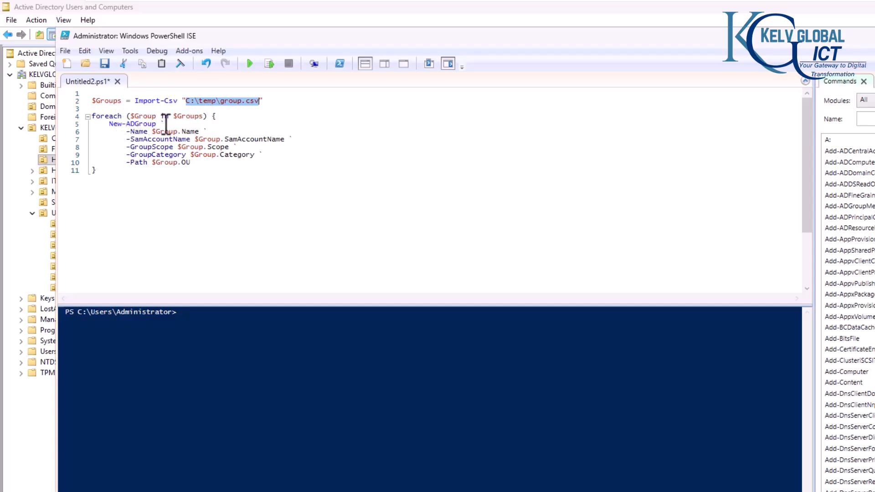
left_click(147, 135)
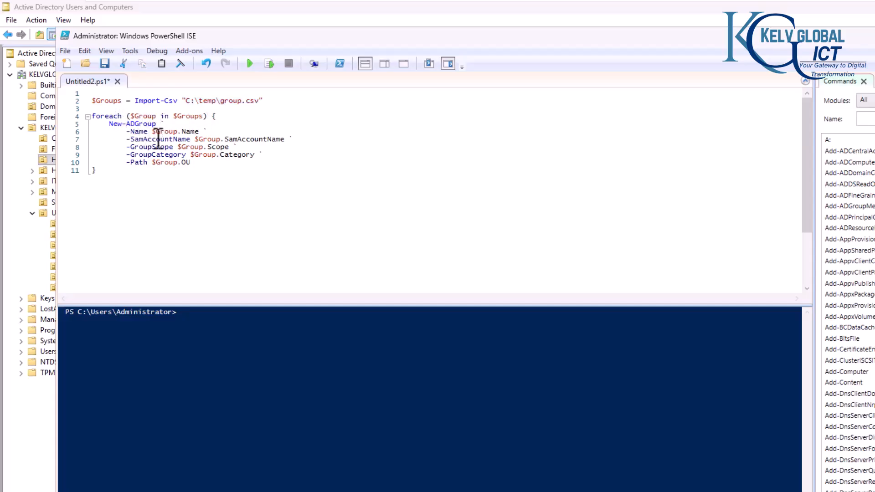
Step: Move the group.csv window lower beside the script and return to the editor
key("alt+Tab")
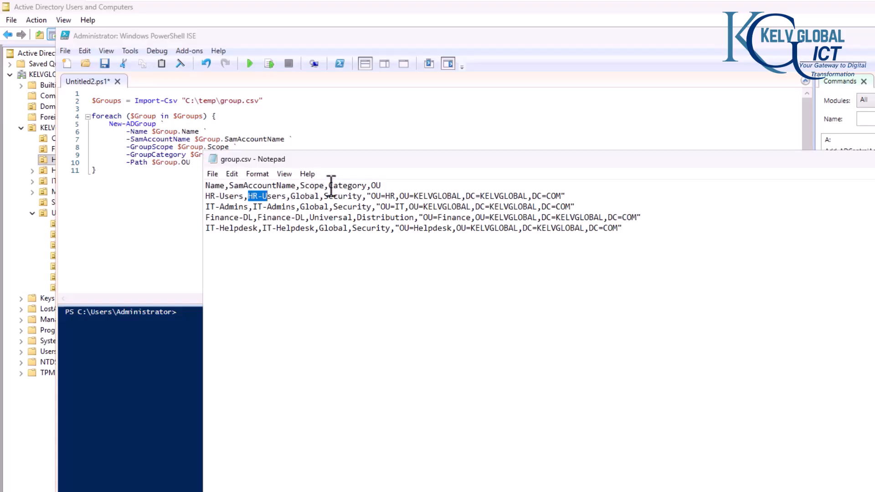
left_click_drag(310, 159, 305, 198)
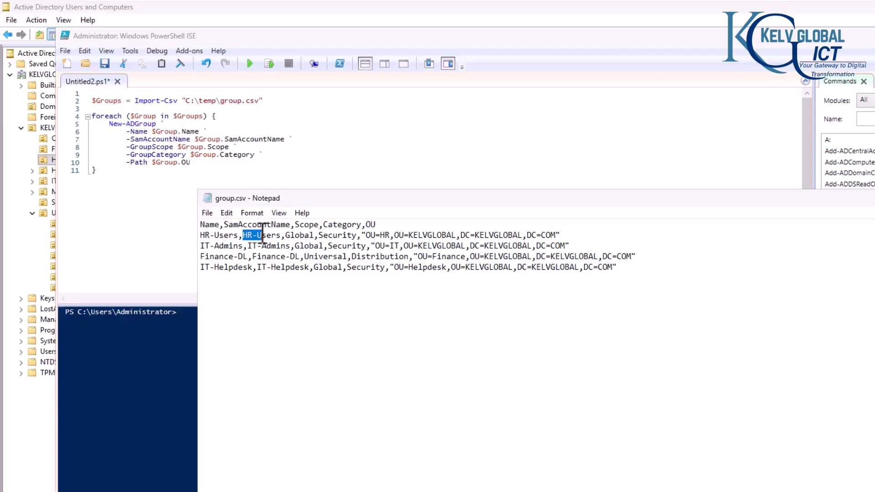
left_click(265, 148)
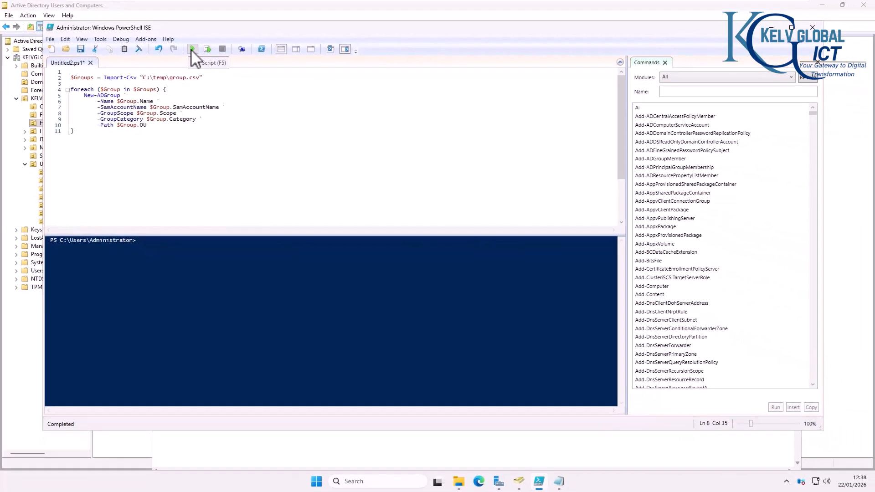
Step: Run the group-creation script, then browse the HR, Helpdesk, Finance, IT, Marketing and Sales OUs
left_click(192, 48)
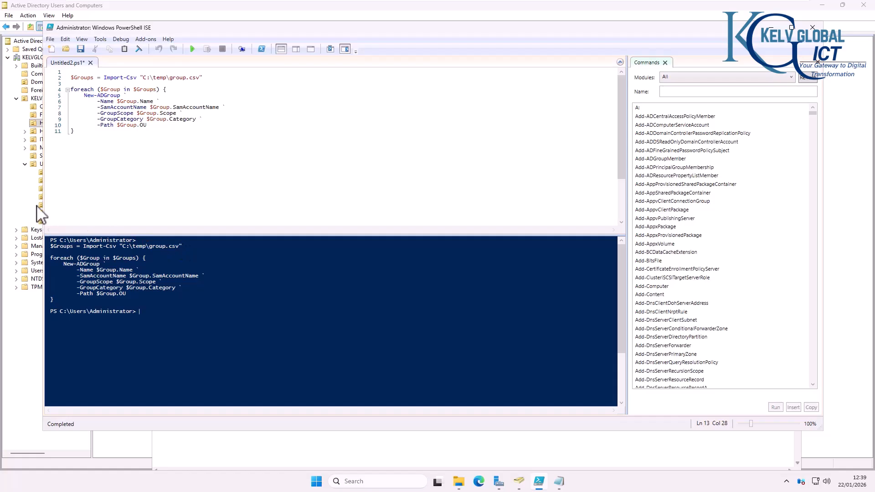
left_click(27, 198)
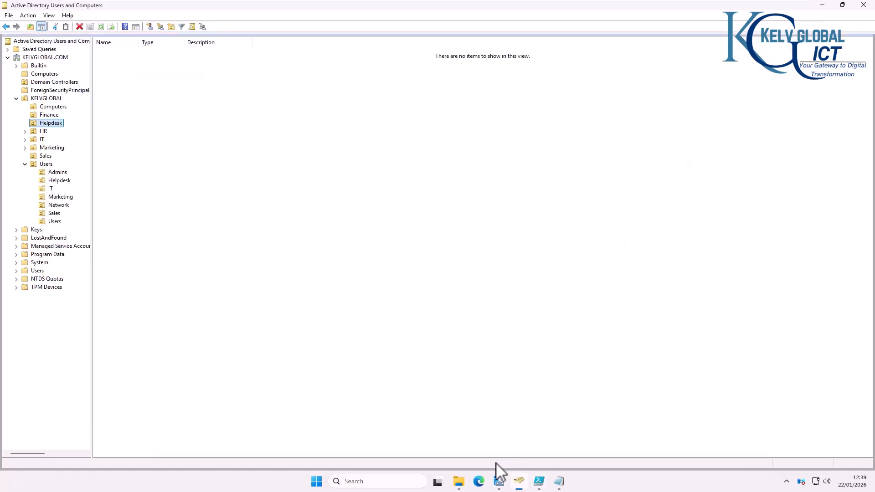
left_click(558, 481)
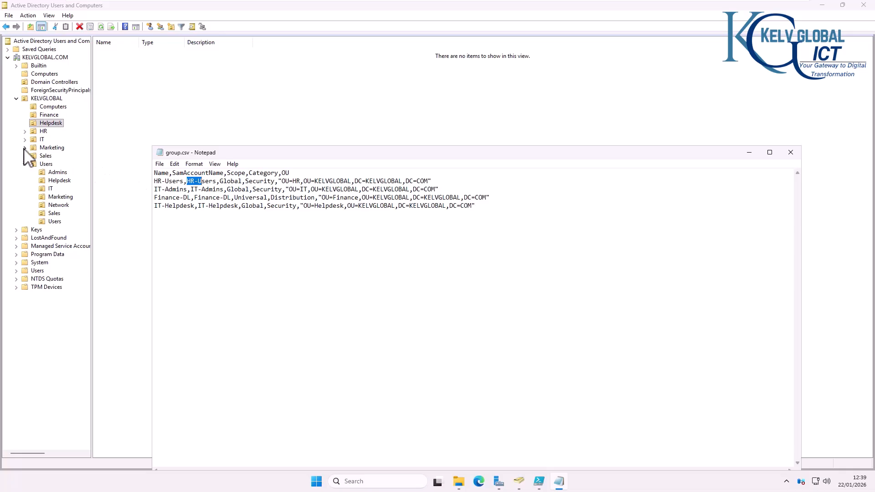
left_click(41, 131)
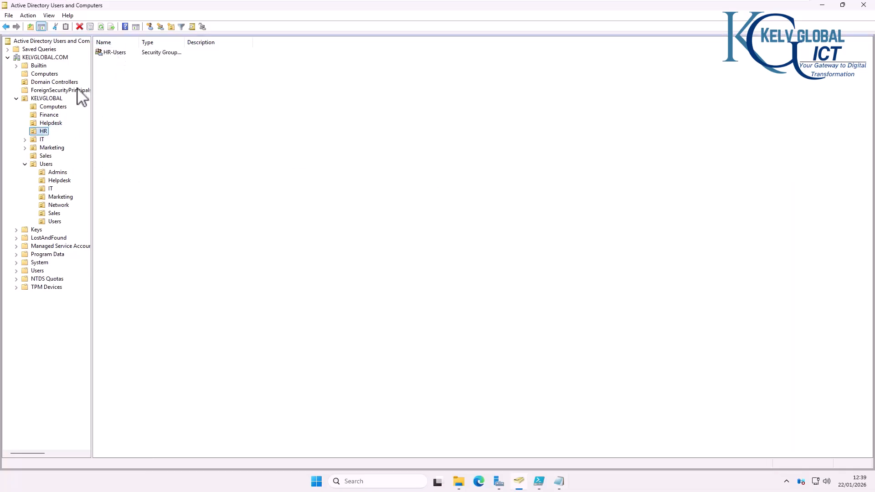
left_click(51, 123)
left_click(50, 115)
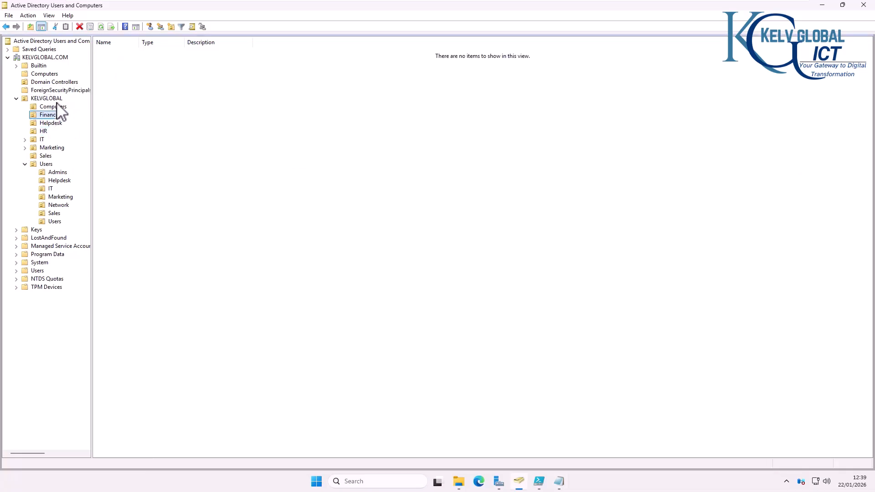
left_click(55, 99)
left_click(42, 140)
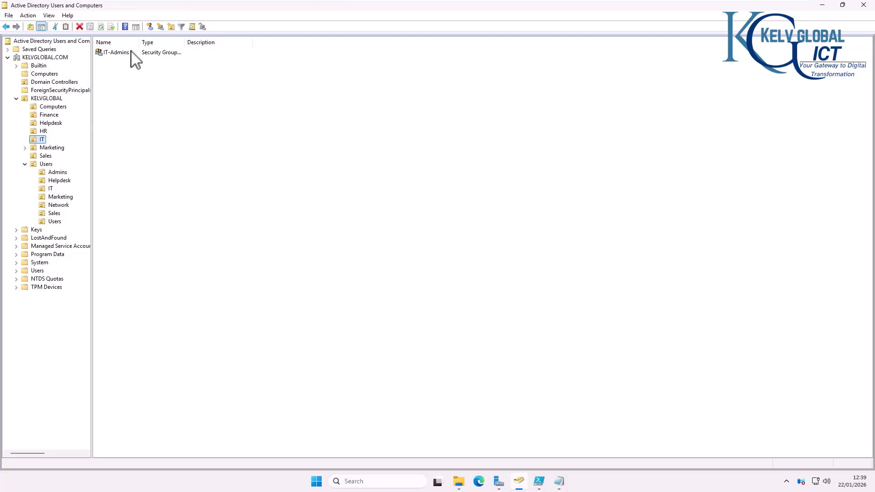
left_click(52, 149)
left_click(46, 156)
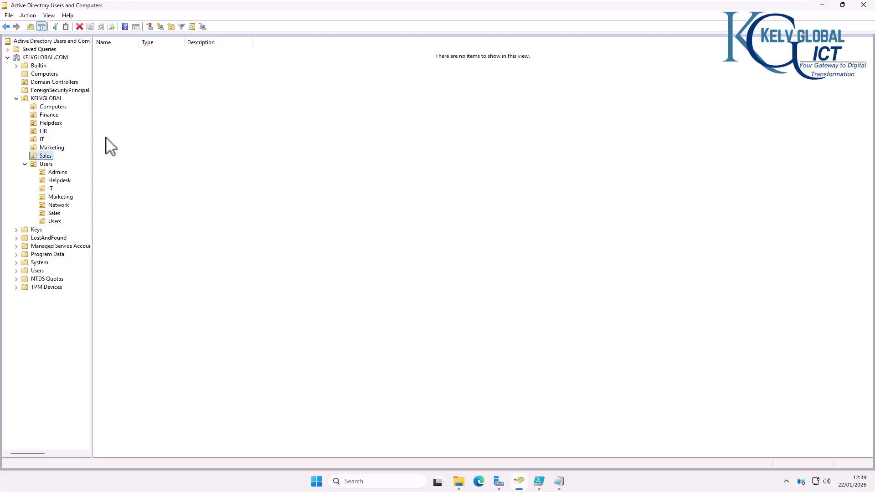
Step: Refresh the Helpdesk OU and the directory tree so the new groups appear
left_click(565, 483)
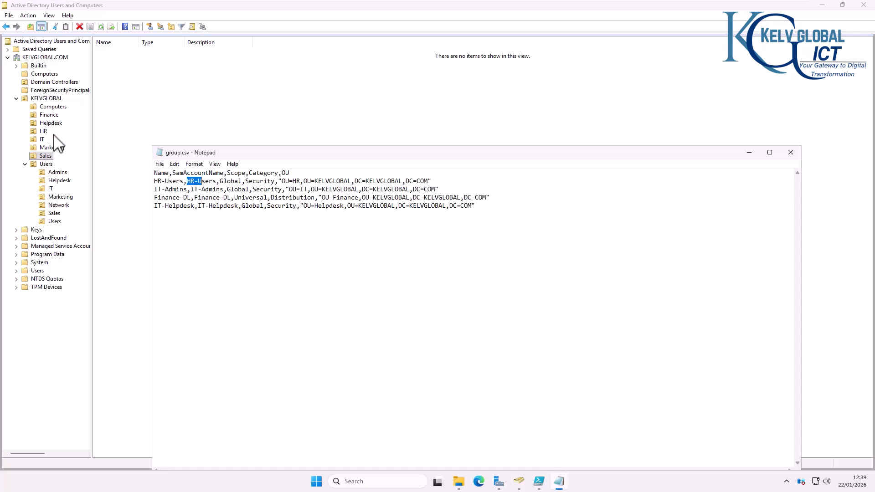
left_click(50, 123)
right_click(136, 110)
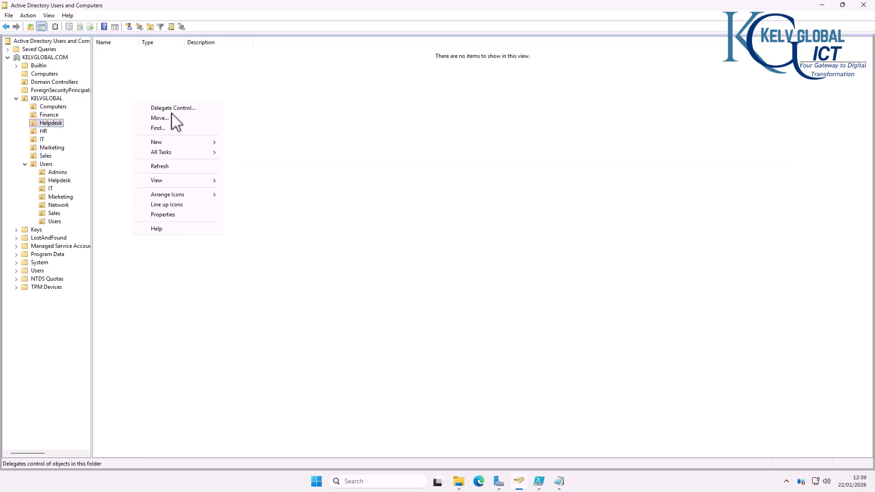
left_click(161, 167)
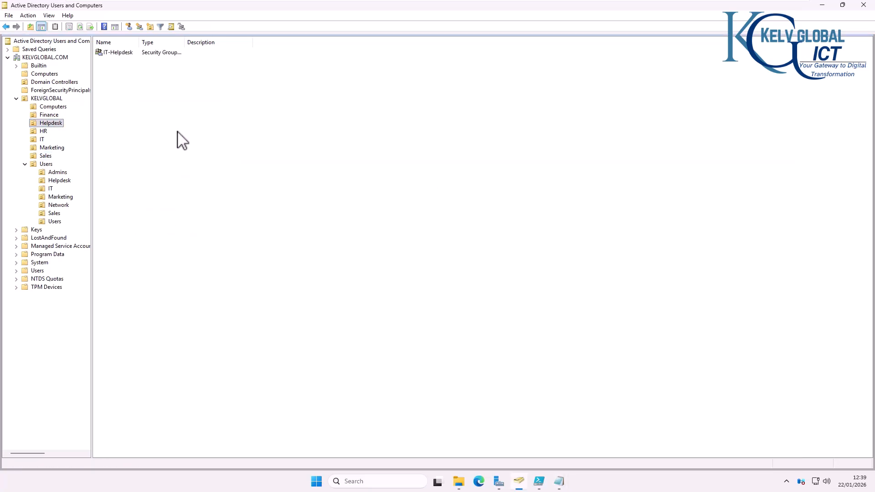
left_click(54, 99)
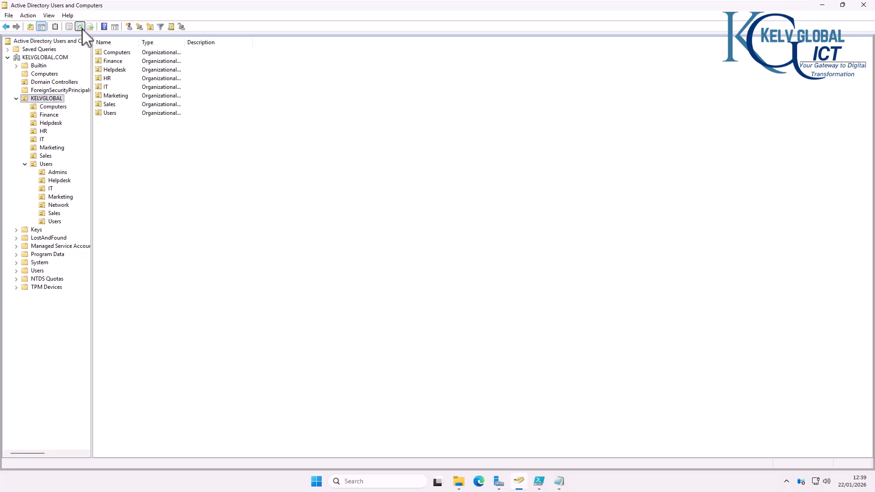
left_click(79, 26)
Step: Recheck each OU, confirming Finance-DL, IT-Helpdesk, HR-Users and IT-Admins in their matching OUs
left_click(45, 108)
left_click(48, 116)
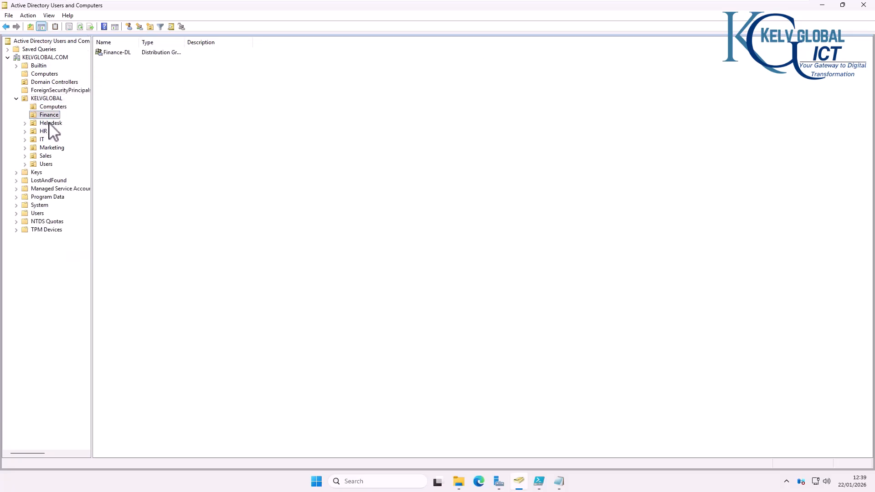
left_click(49, 123)
left_click(44, 131)
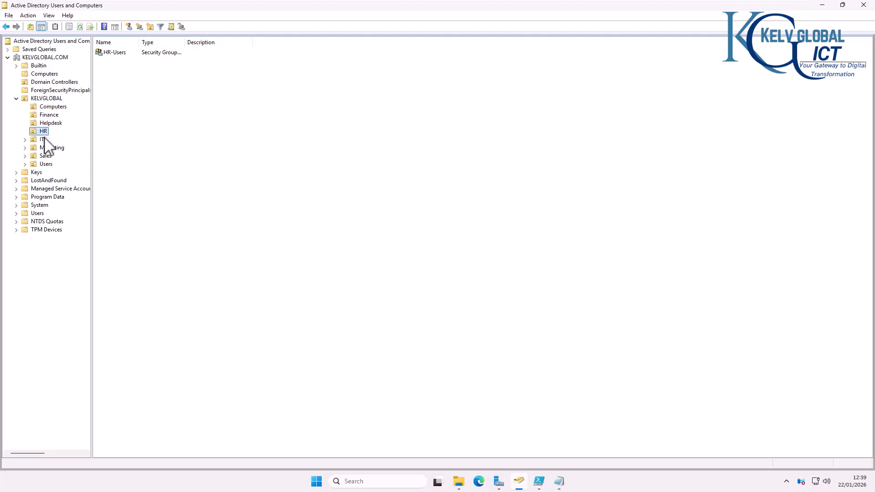
left_click(43, 140)
left_click(54, 148)
left_click(48, 156)
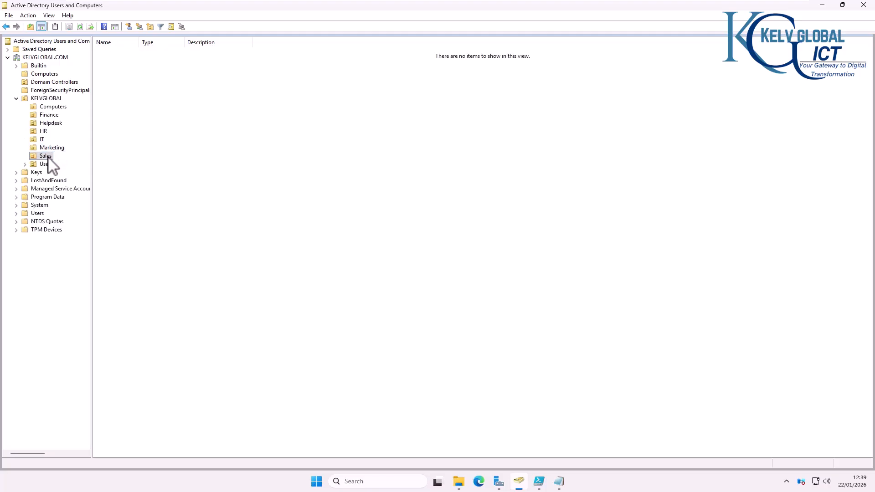
left_click(47, 164)
left_click(52, 149)
left_click(44, 140)
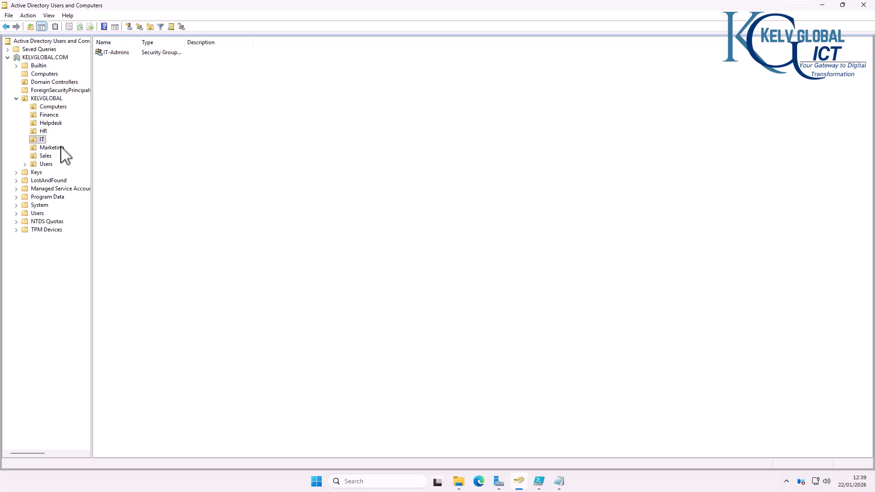
left_click(62, 148)
Step: Create a new group named Marketing with Global scope and Security type in the Marketing OU
right_click(114, 129)
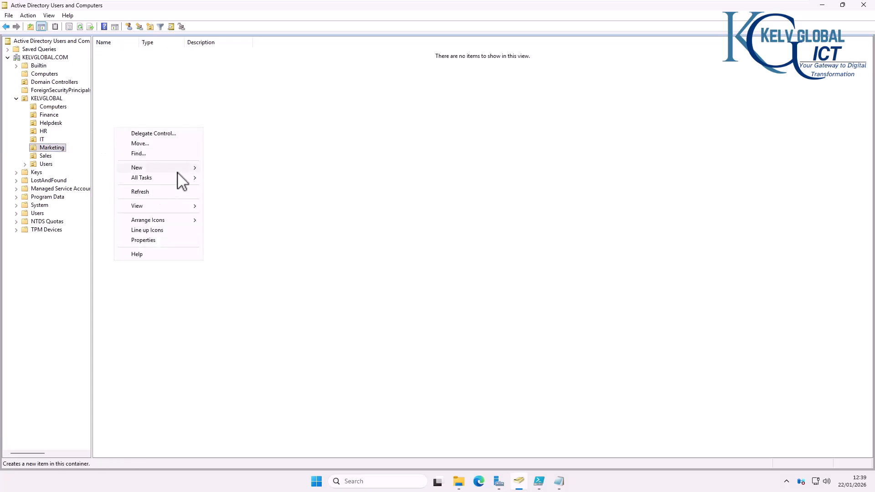
mouse_move(190, 169)
left_click(233, 188)
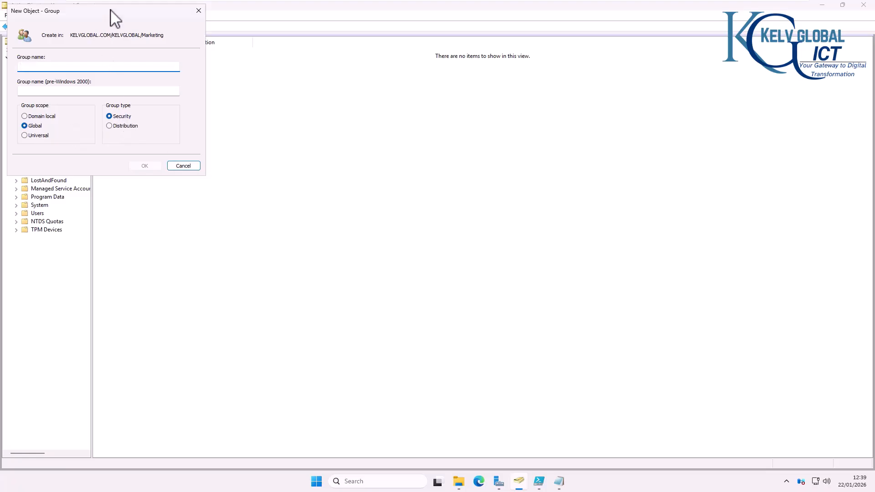
left_click_drag(112, 13, 370, 99)
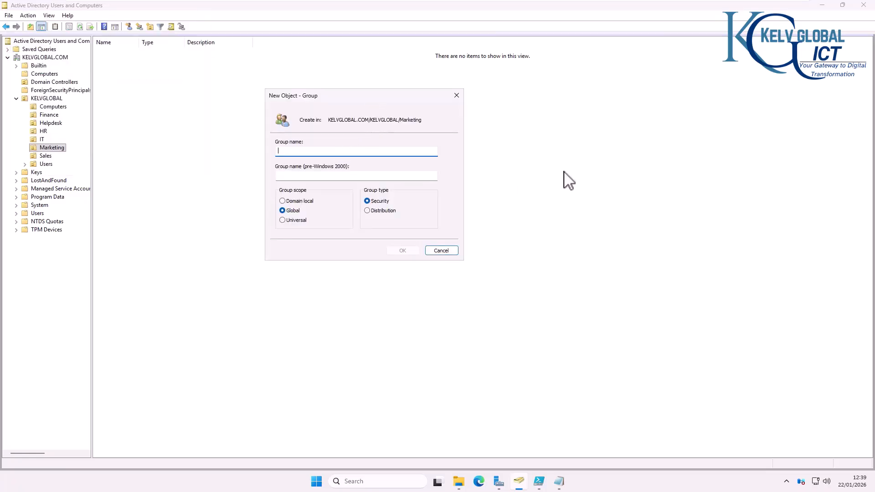
type("Marketing")
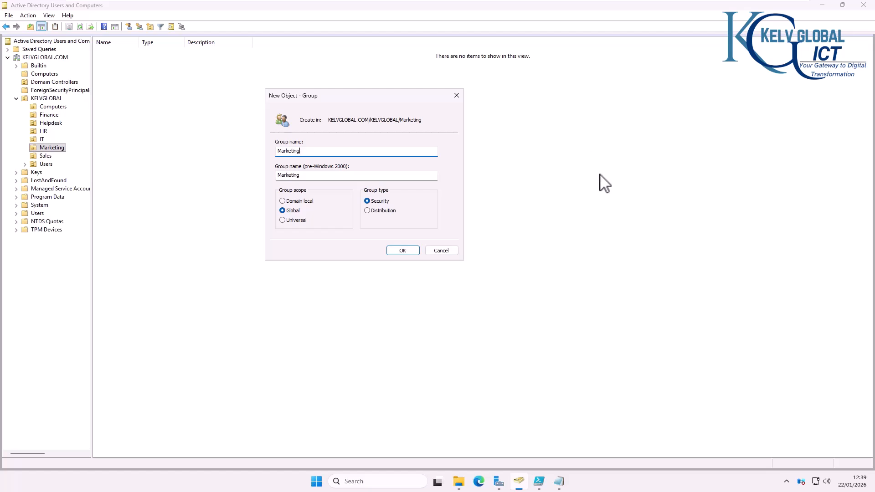
left_click(403, 251)
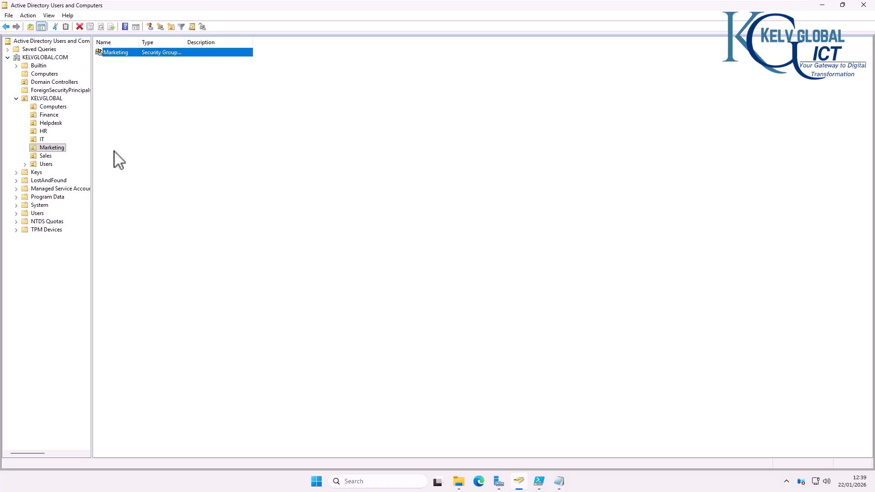
Step: Add the admin user account to IT-Admins' members, then reopen its properties to confirm
left_click(42, 139)
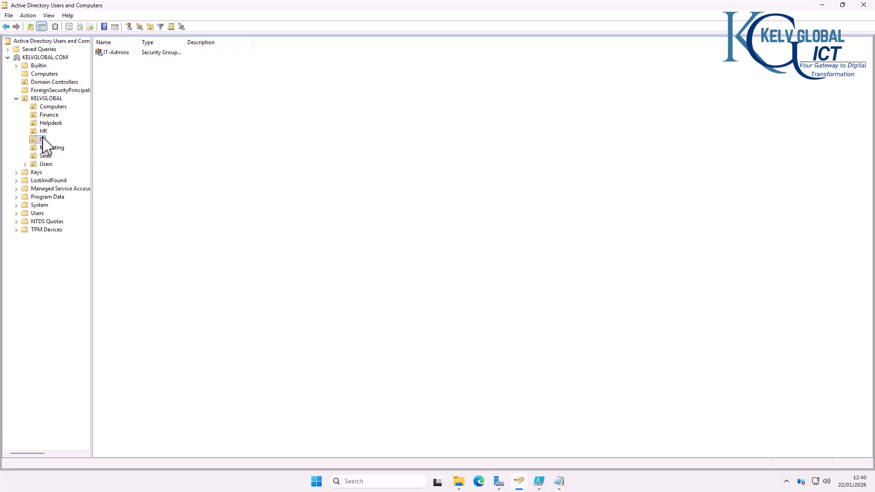
double_click(114, 53)
left_click(444, 185)
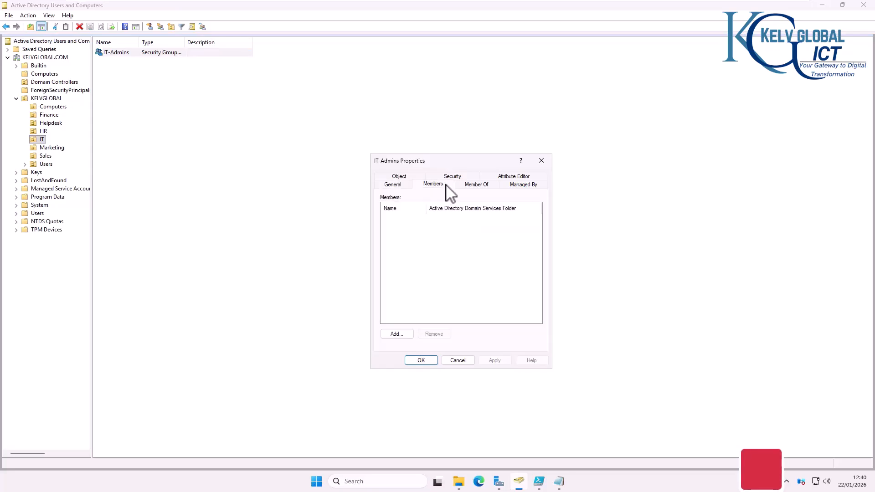
left_click_drag(469, 162, 311, 89)
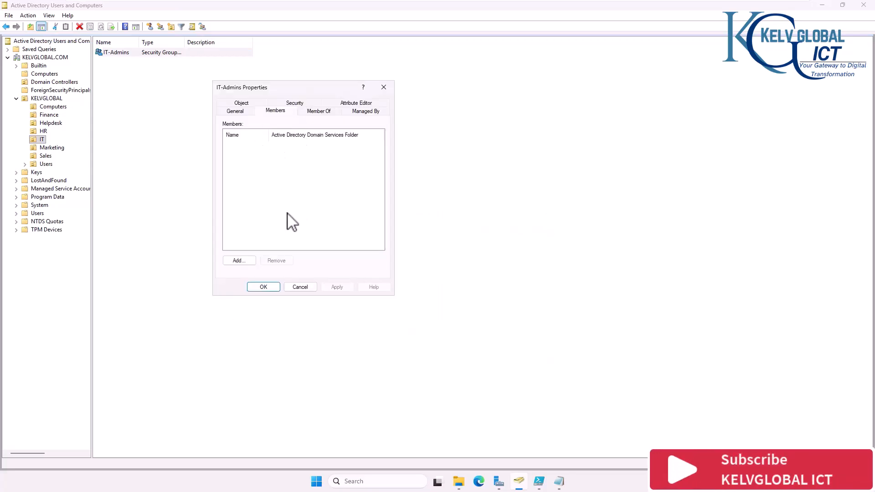
left_click(239, 260)
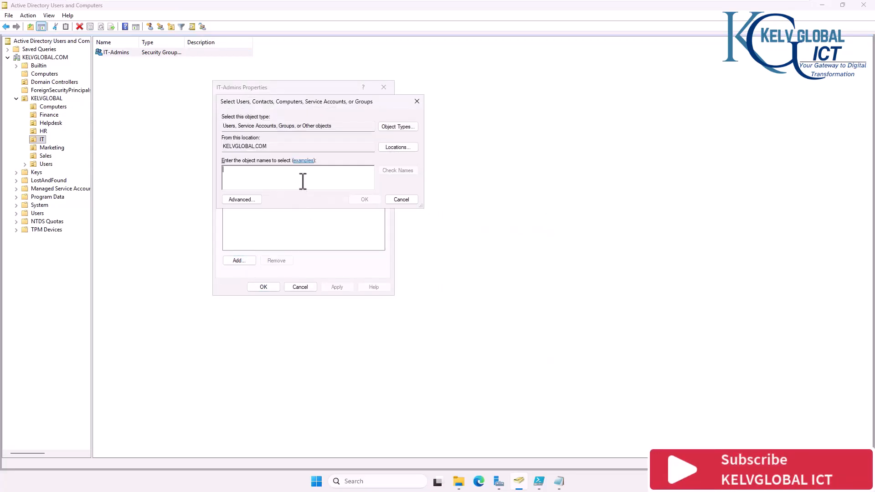
type("kelvin")
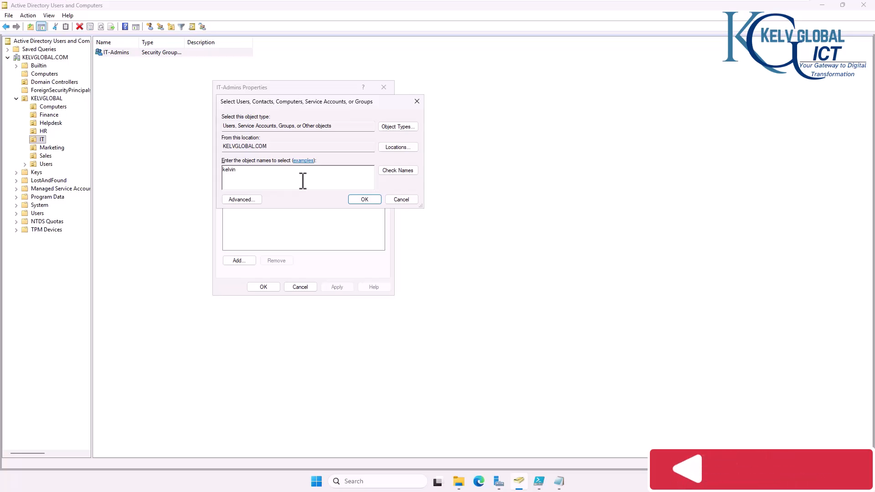
key("Return")
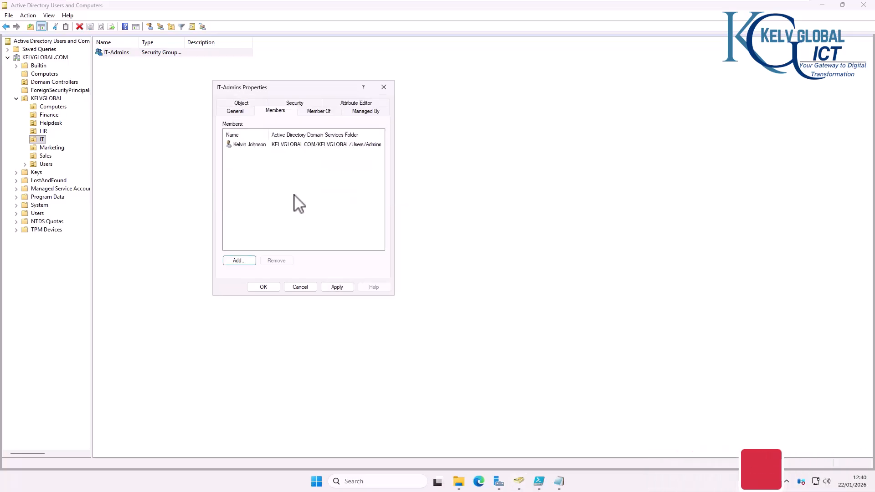
left_click(268, 288)
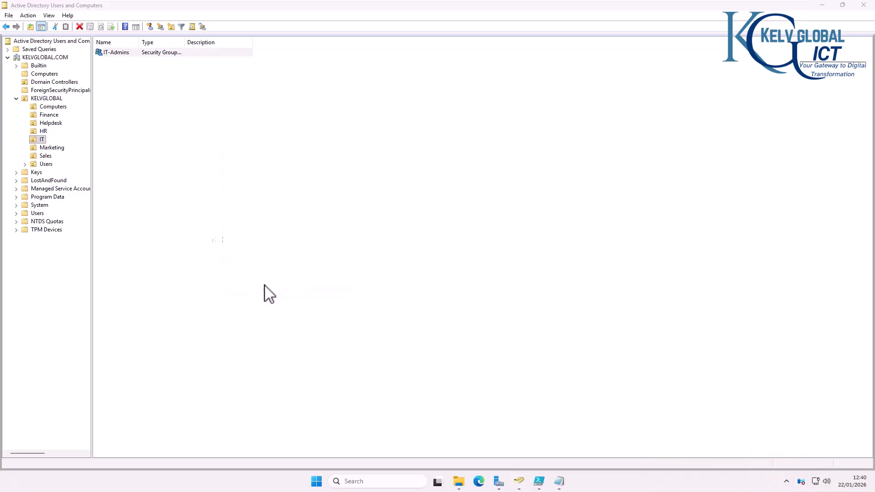
double_click(131, 54)
left_click(284, 114)
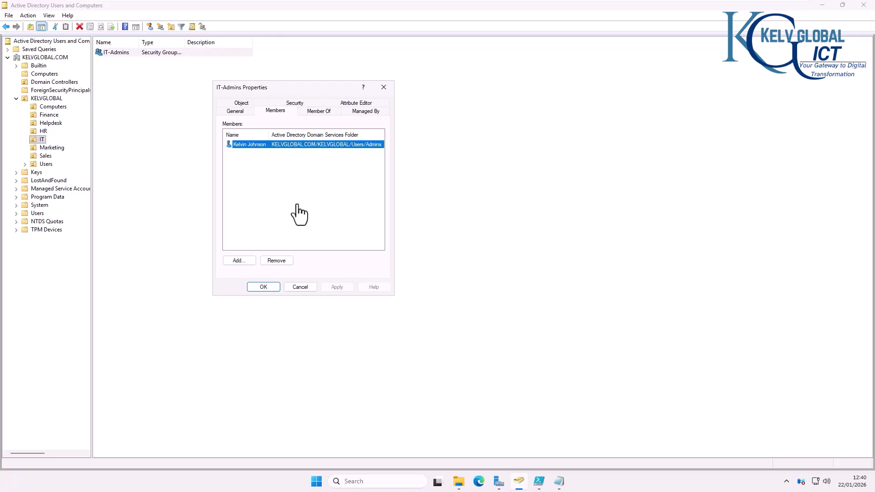
left_click(384, 88)
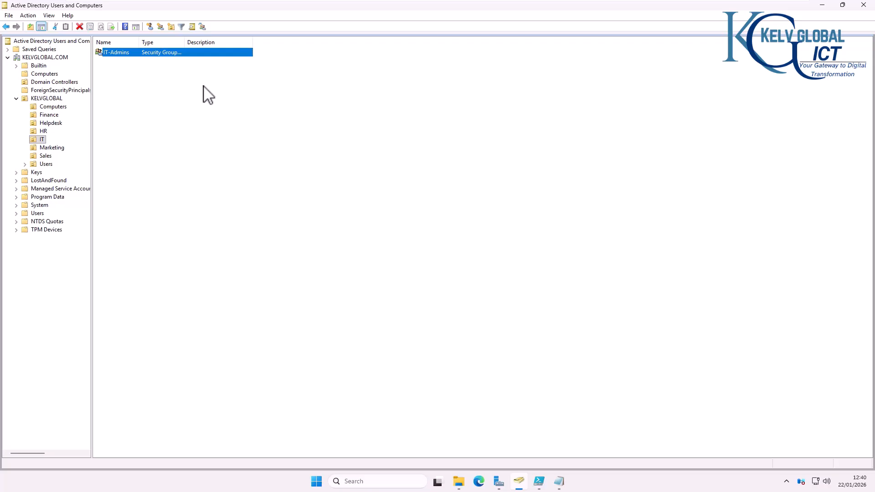
Step: Browse the Users sub-OUs and Finance OU, then show the accounts in the Admins OU
left_click(46, 164)
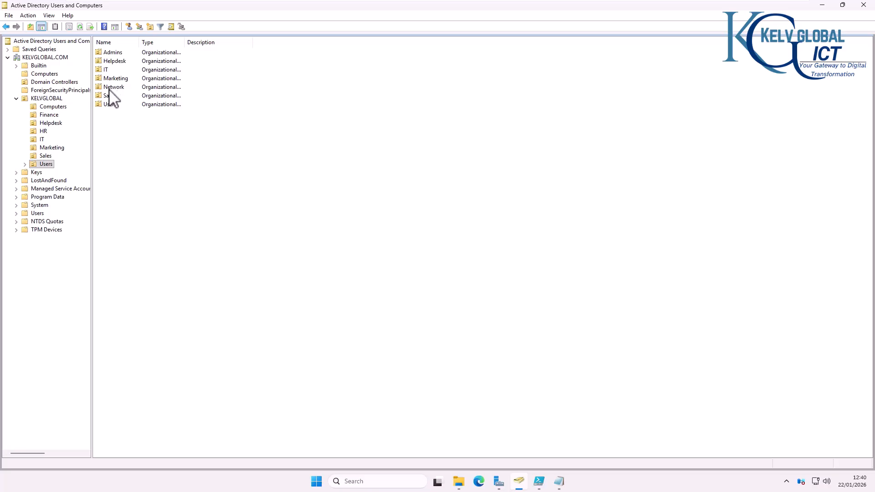
left_click(44, 116)
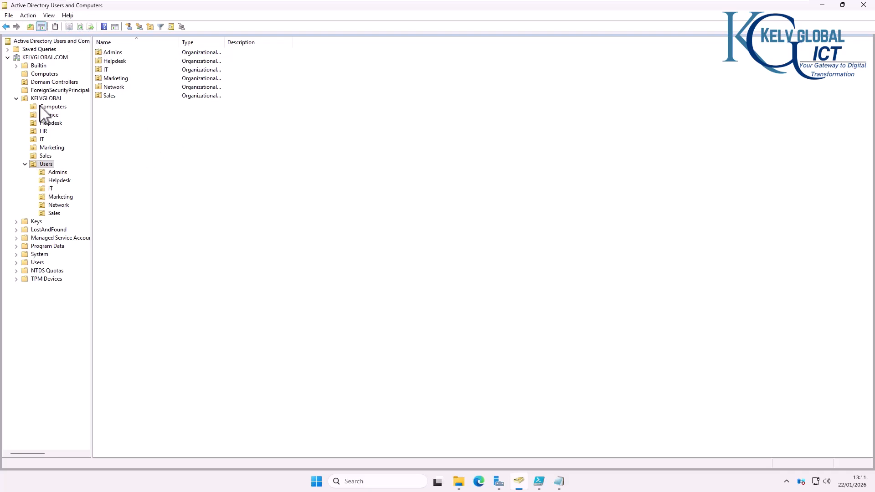
left_click(58, 173)
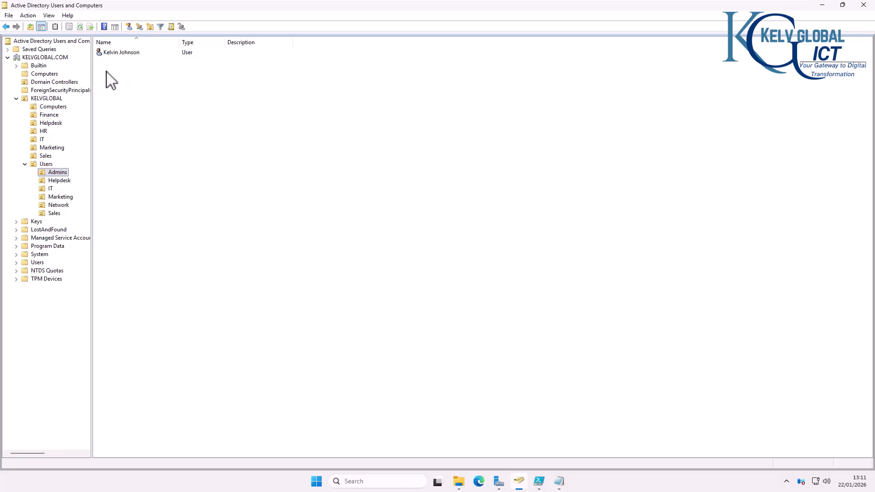
Step: Check the admin user's Member Of groups, compare with users.csv, and reopen the user's properties
double_click(121, 53)
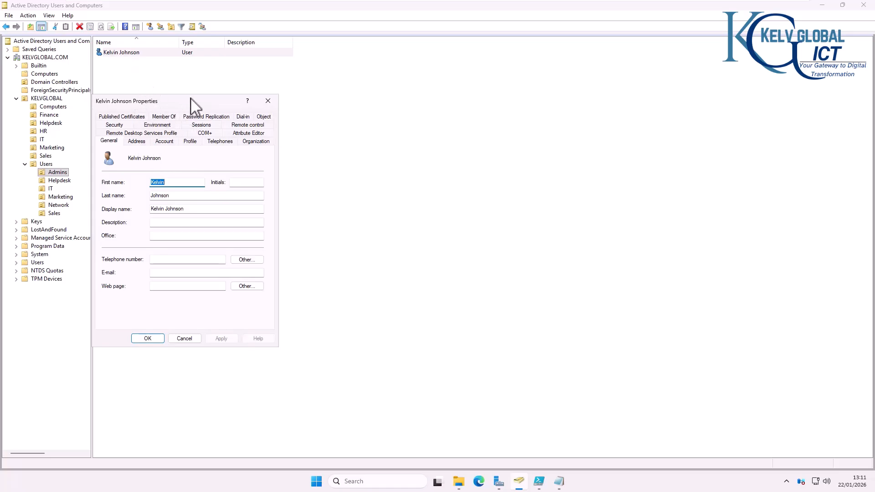
left_click(163, 116)
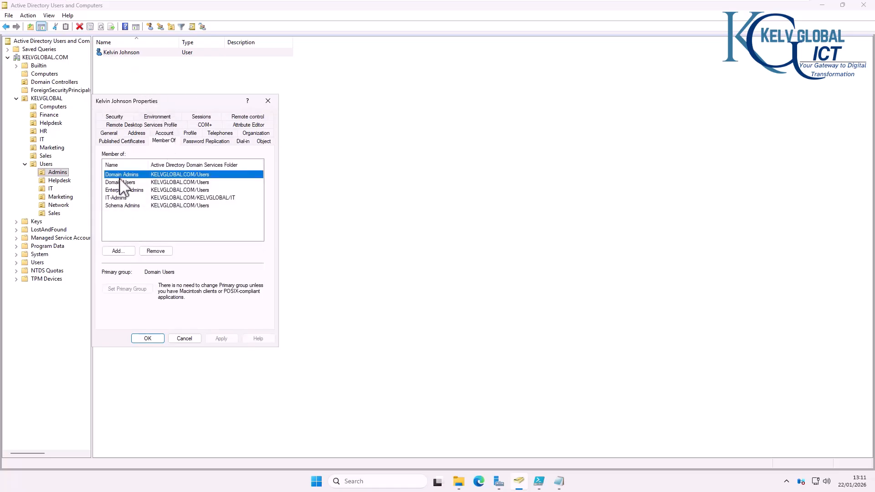
left_click(268, 100)
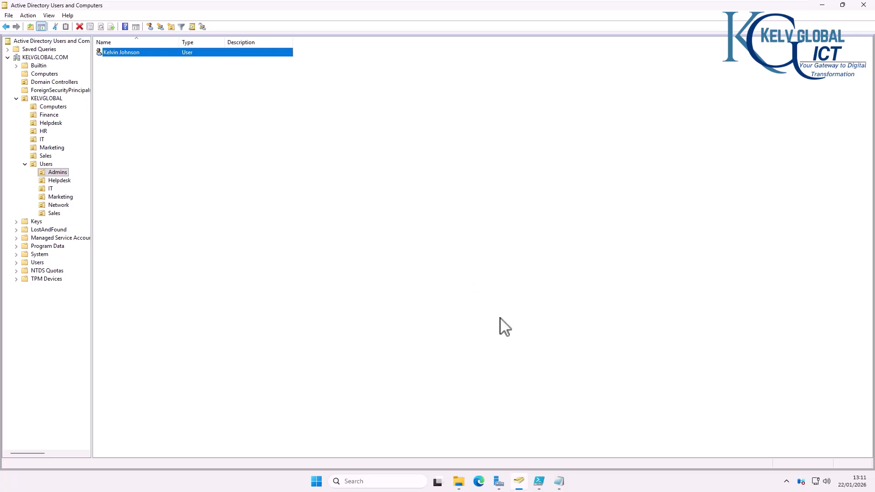
left_click(560, 481)
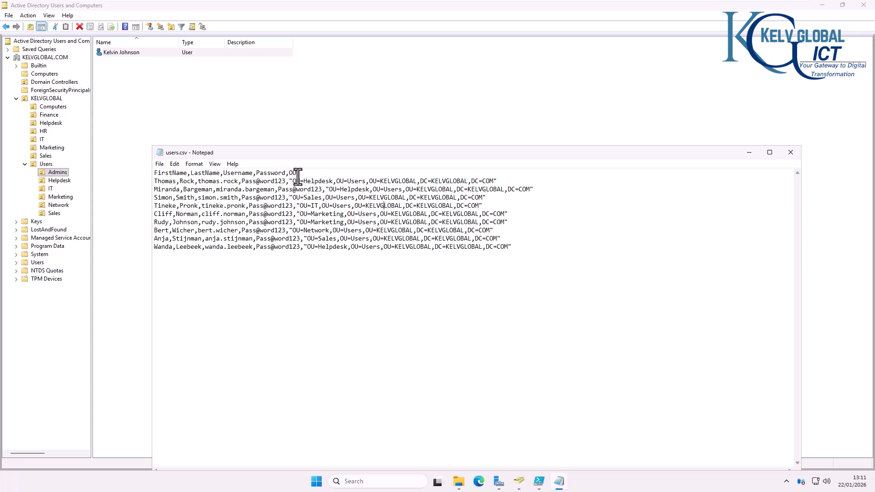
double_click(129, 53)
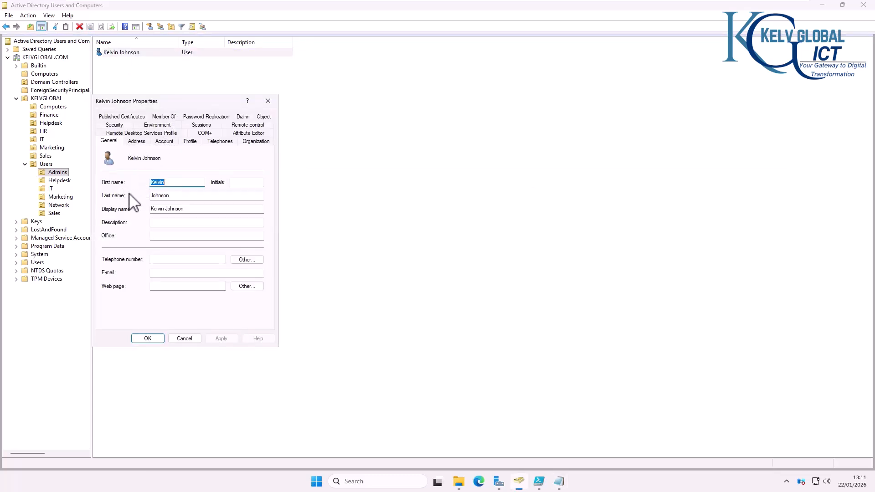
Step: Review the admin user's Account, Address and Profile tabs, then bring forward users.csv and the script
left_click(169, 142)
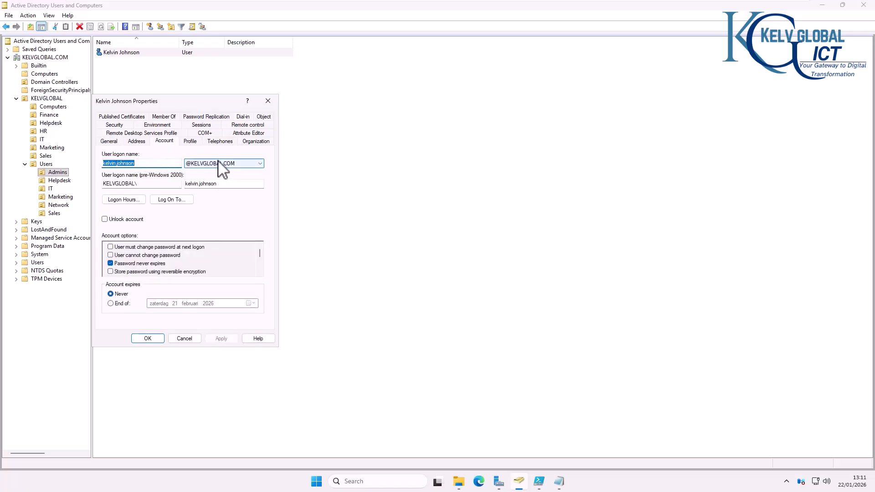
left_click(137, 142)
left_click(195, 142)
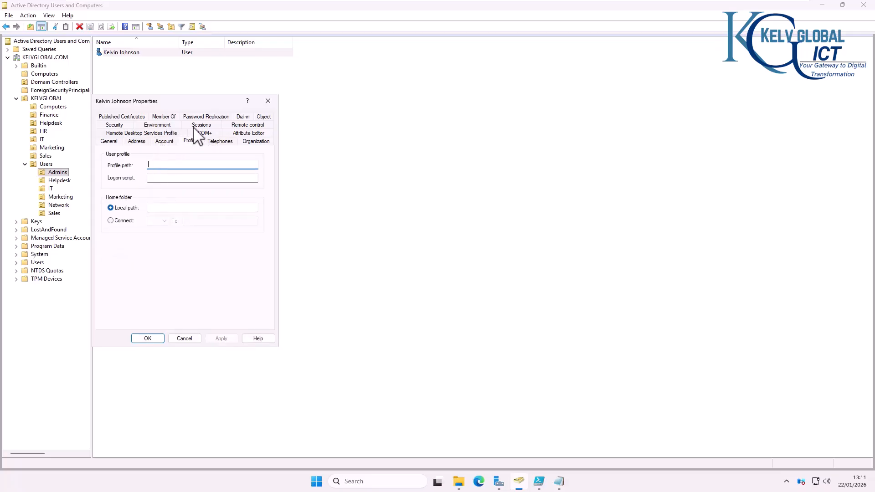
left_click(268, 102)
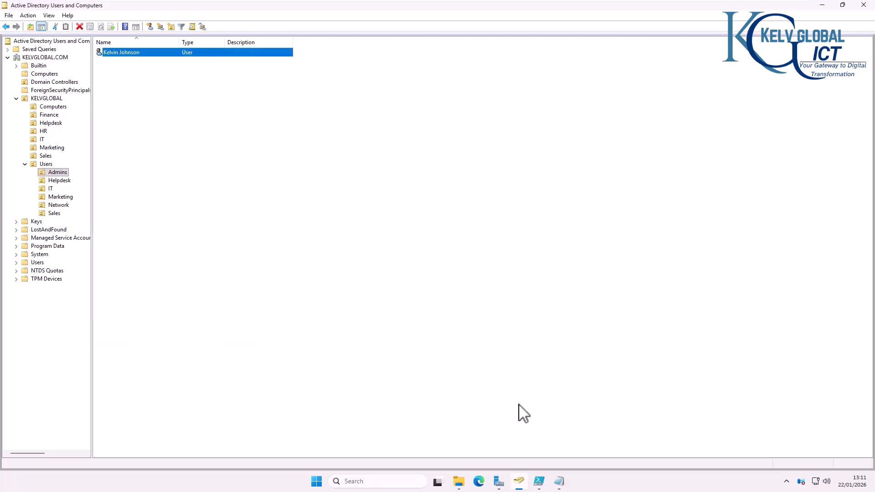
left_click(558, 481)
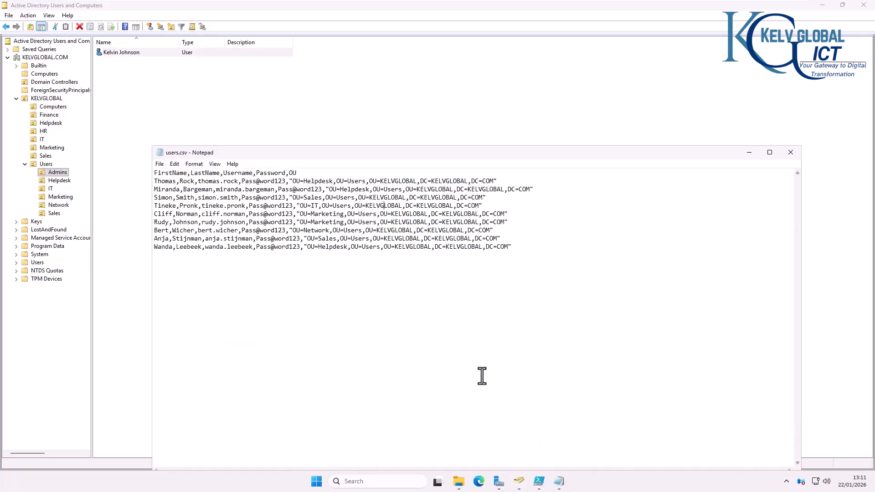
left_click(539, 482)
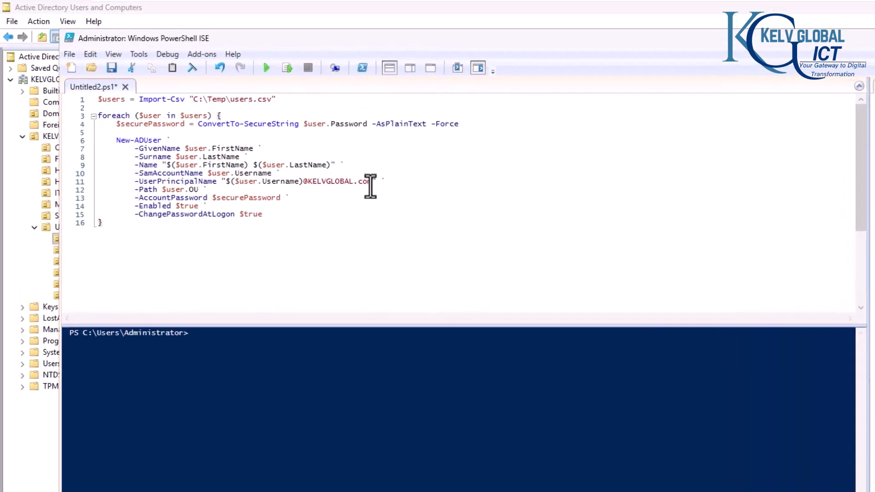
Step: Review the script's domain suffix, CSV path, users variable and New-ADUser parameters
left_click_drag(371, 184, 359, 182)
left_click_drag(277, 100, 179, 104)
left_click(104, 99)
double_click(114, 99)
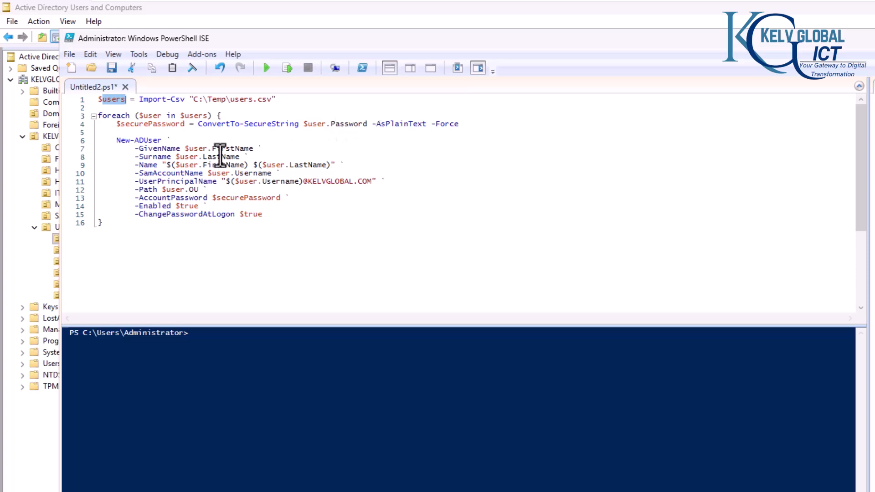
left_click_drag(171, 140, 104, 139)
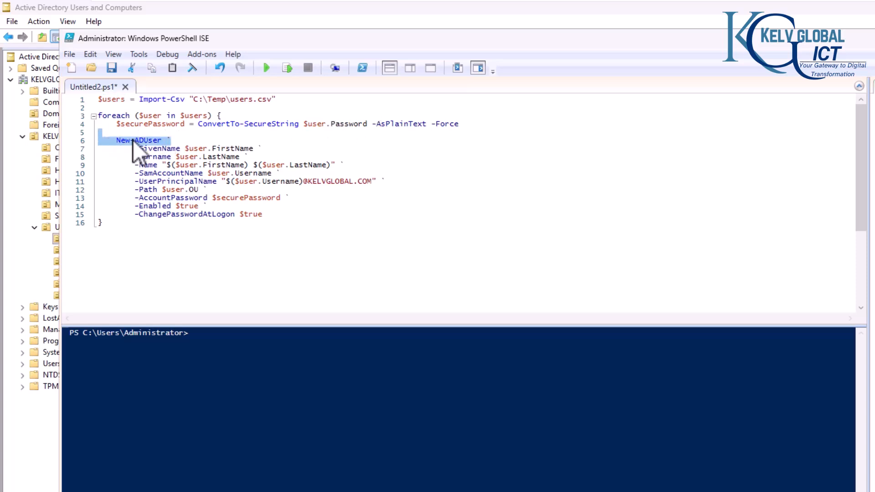
left_click(152, 140)
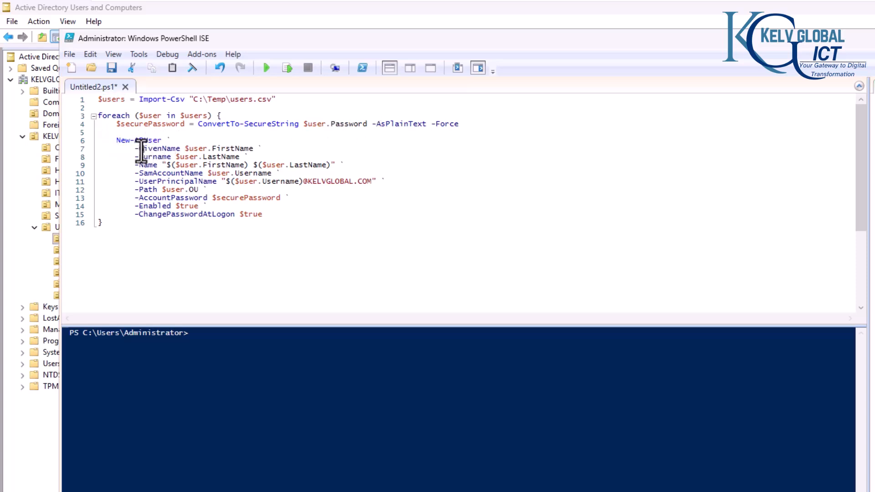
left_click_drag(137, 148, 182, 191)
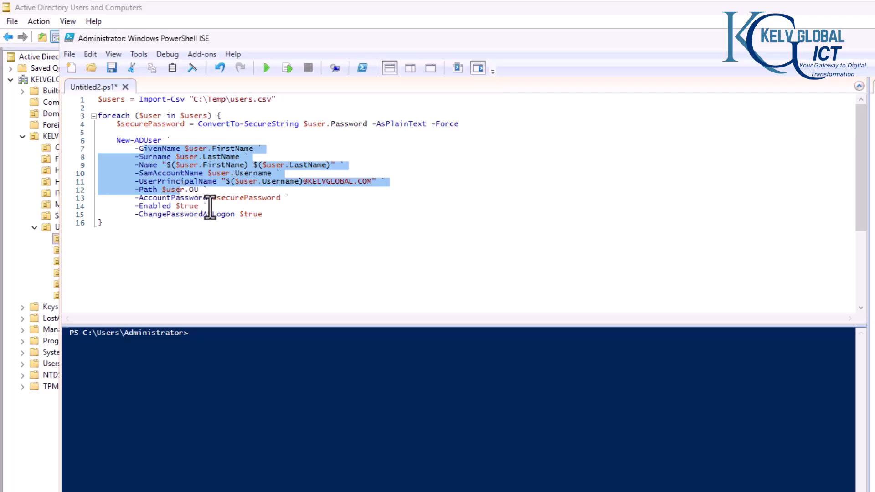
Step: Compare the users.csv header columns against the script, then restore the ISE window
key("alt+Tab")
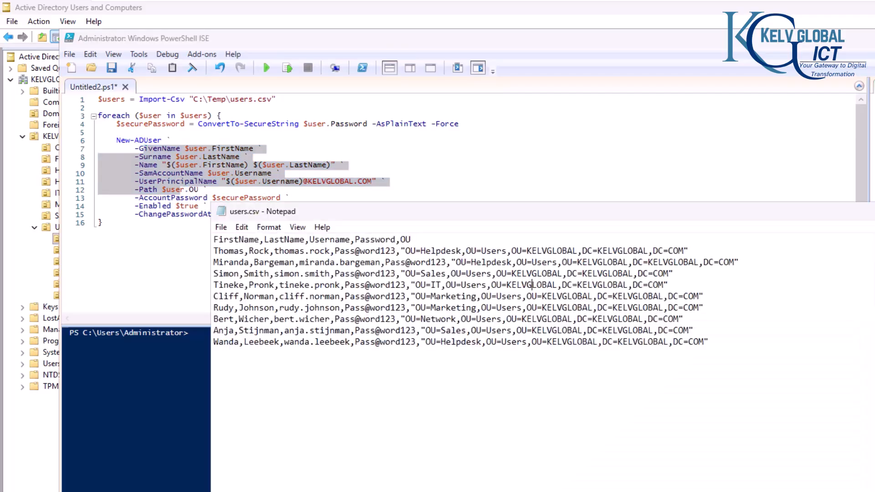
left_click_drag(411, 240, 242, 241)
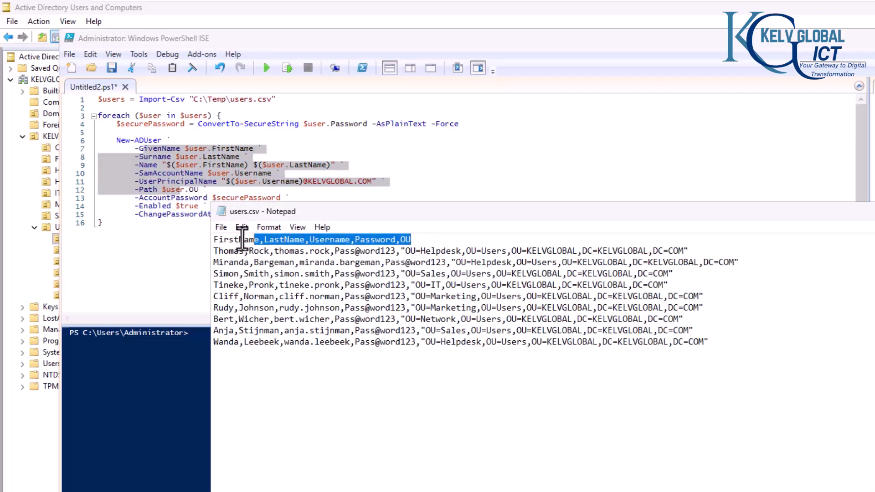
left_click(149, 219)
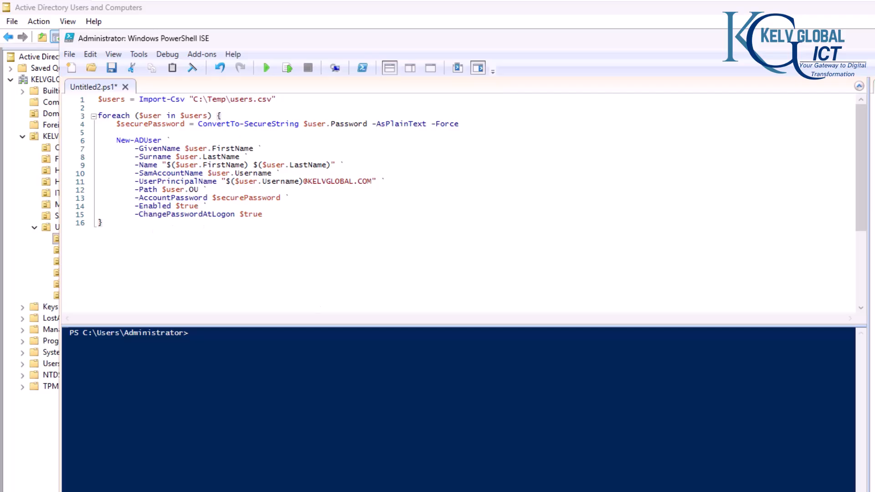
key("alt+Tab")
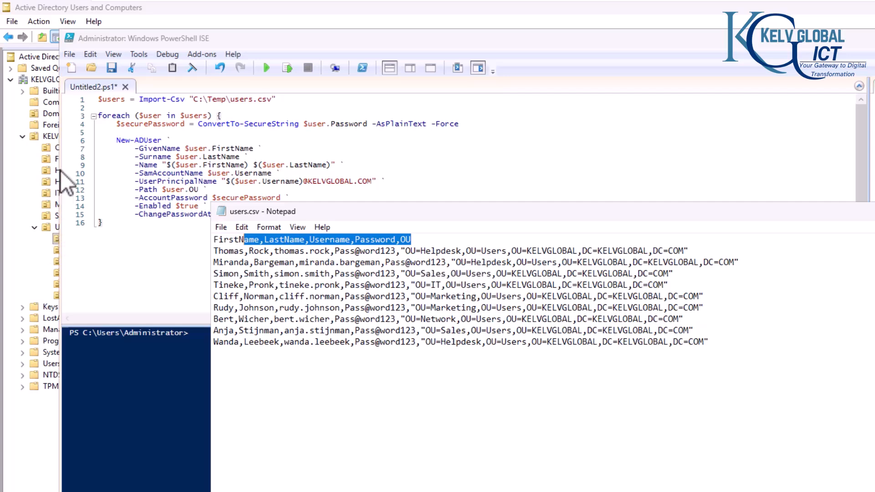
left_click(874, 38)
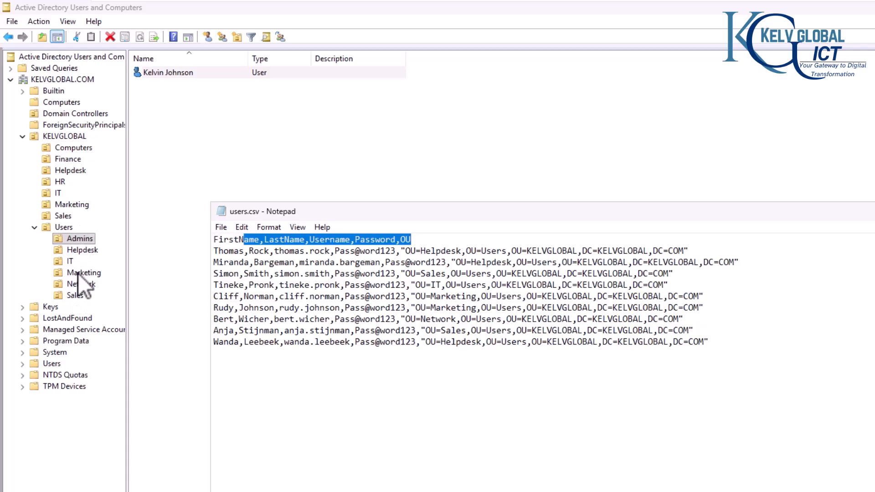
left_click(438, 491)
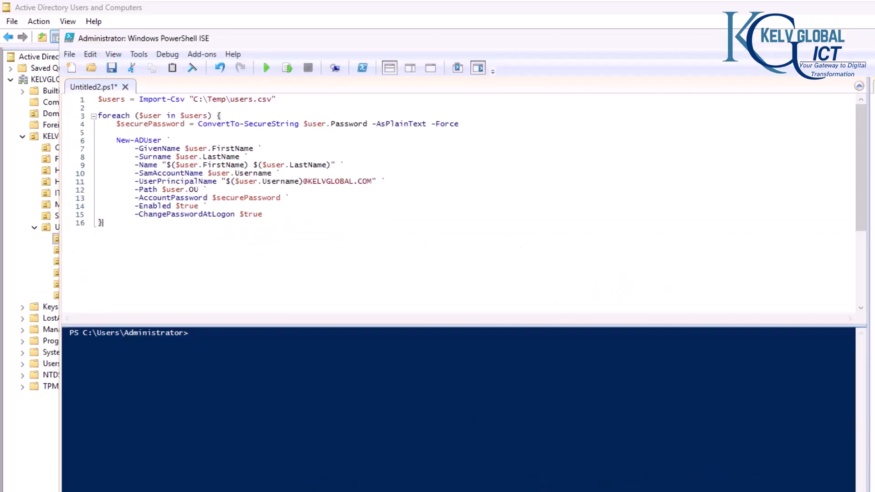
Step: Run the user script, refresh Users, and check the Admins, Helpdesk, IT, Marketing, Network and Sales OUs
left_click(265, 72)
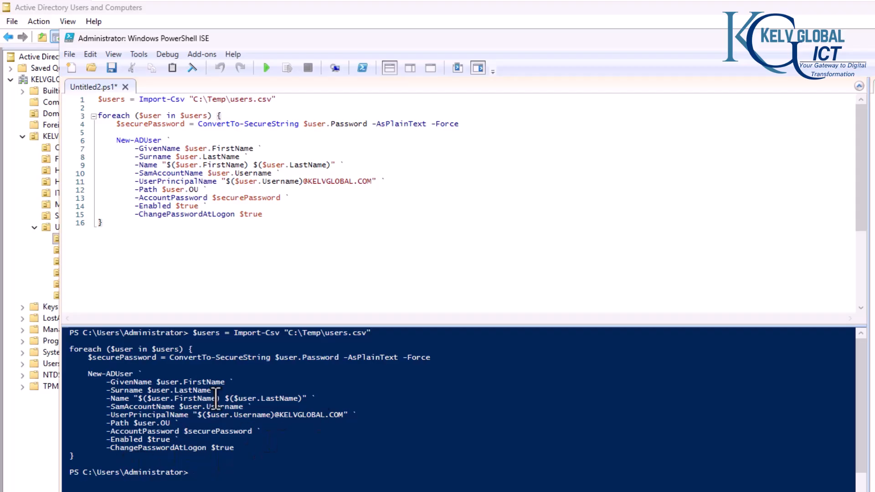
left_click(29, 426)
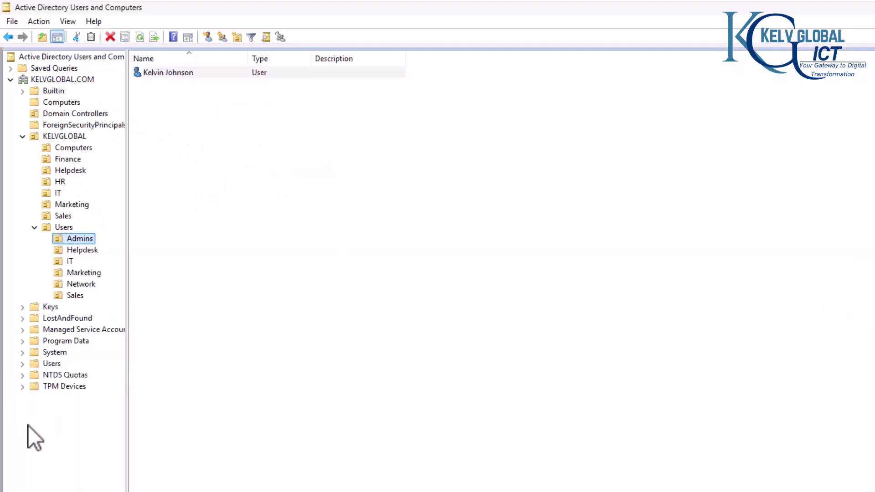
left_click(70, 228)
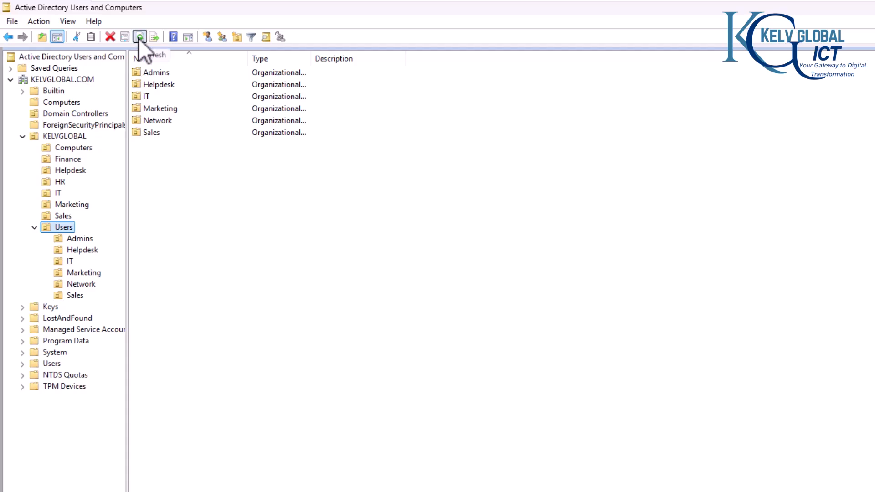
left_click(138, 39)
left_click(85, 240)
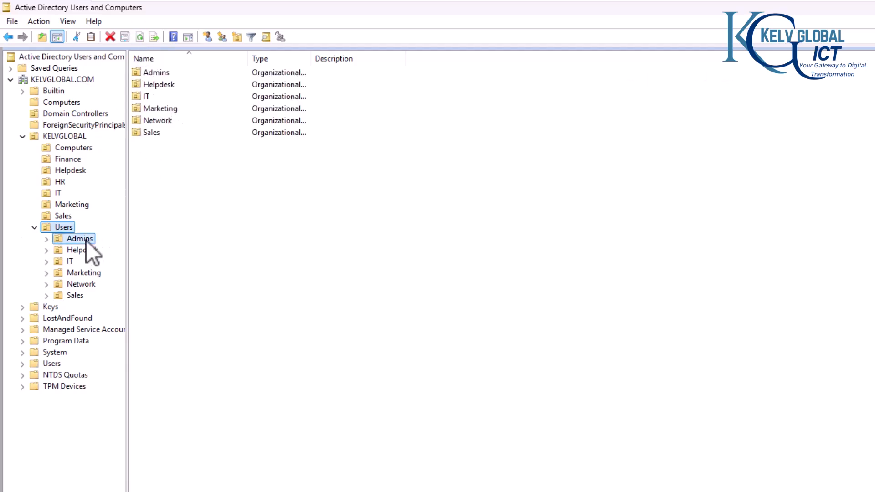
left_click(85, 250)
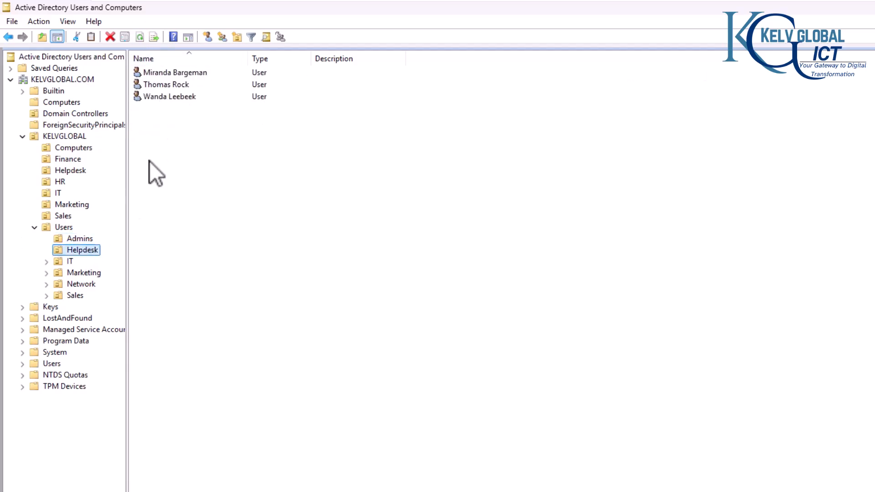
left_click(68, 263)
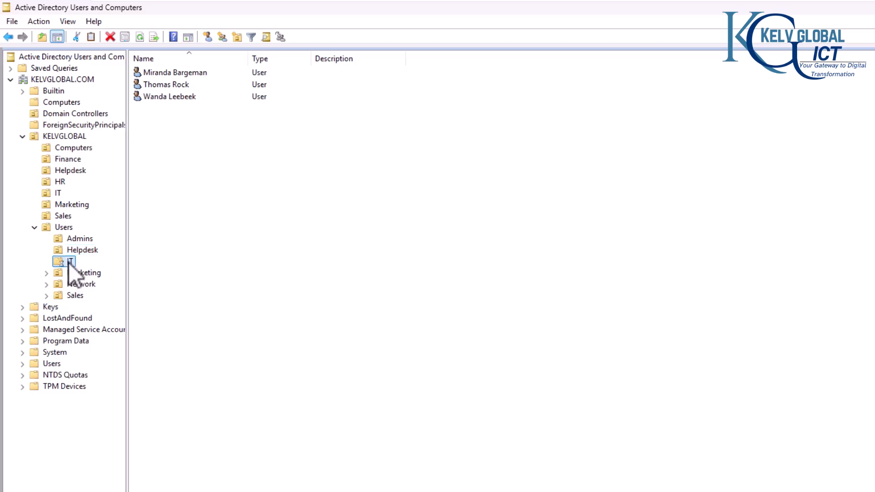
left_click(78, 273)
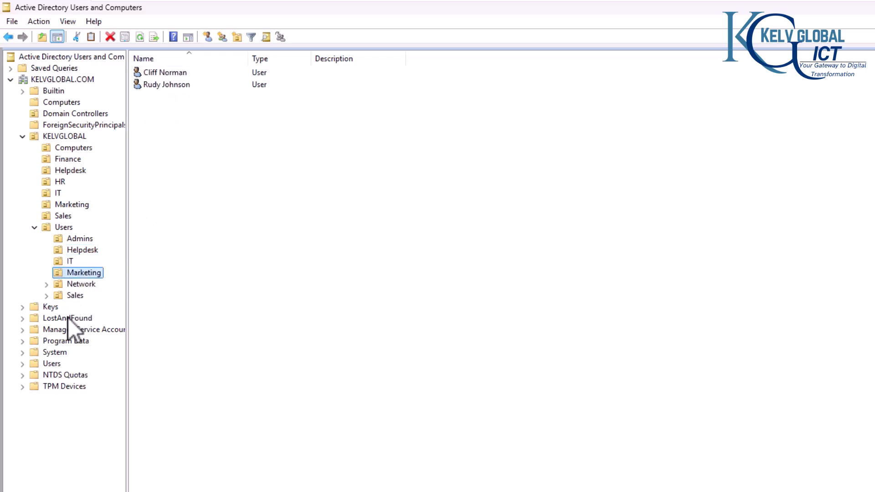
left_click(78, 285)
left_click(75, 295)
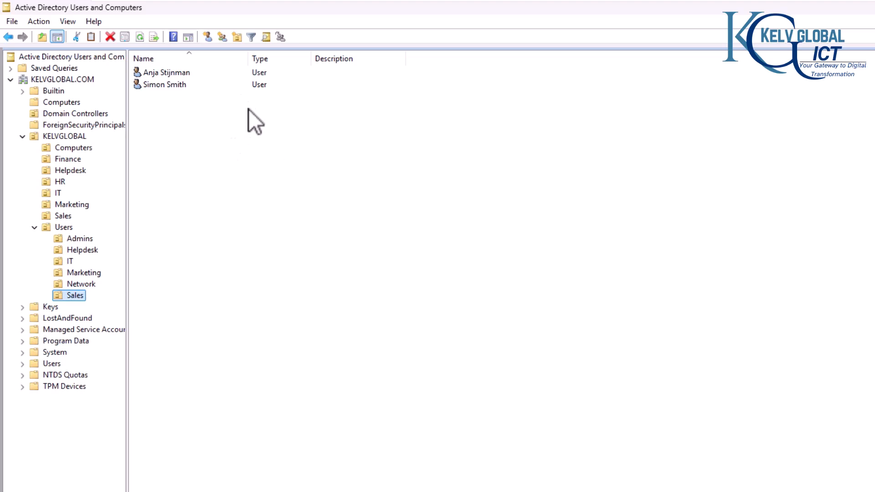
double_click(180, 86)
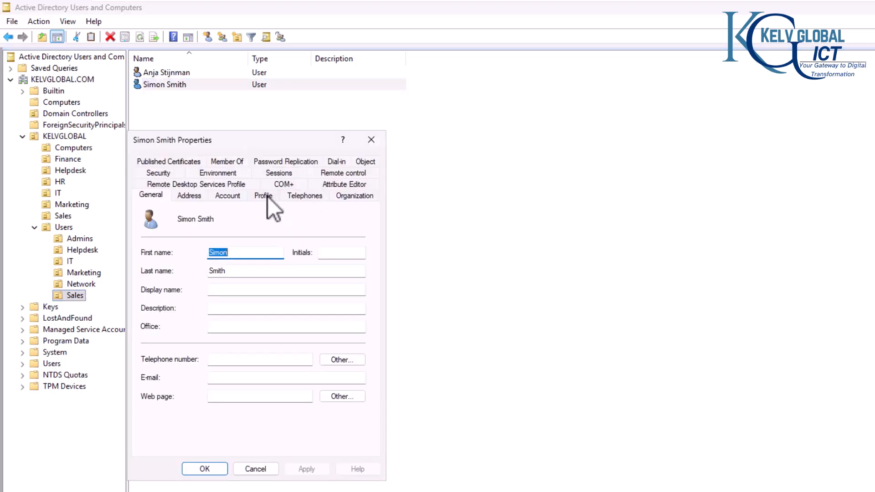
left_click(228, 196)
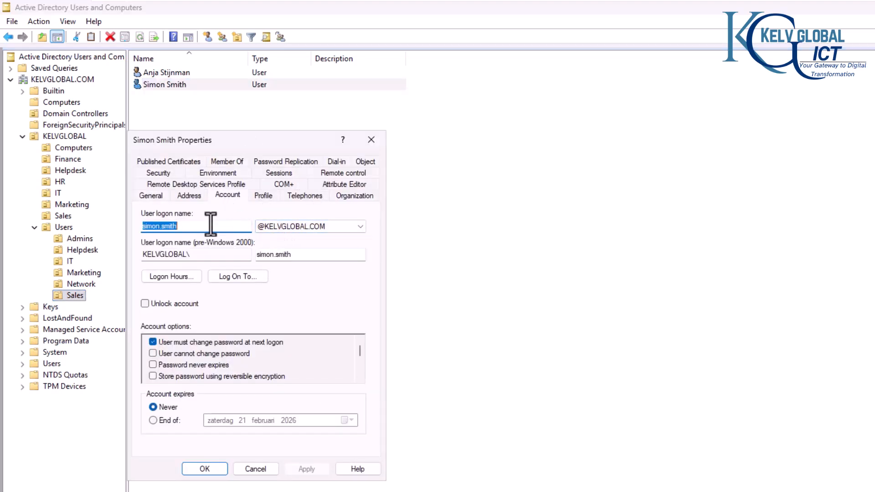
left_click(157, 197)
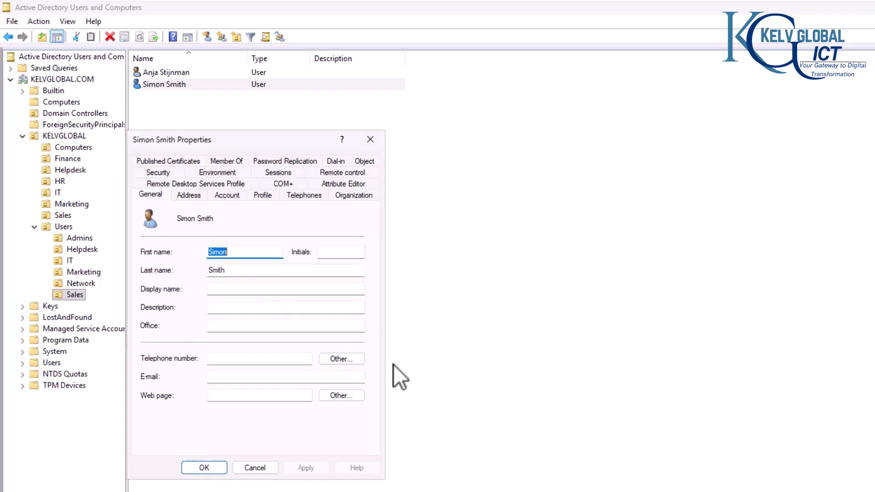
left_click(559, 481)
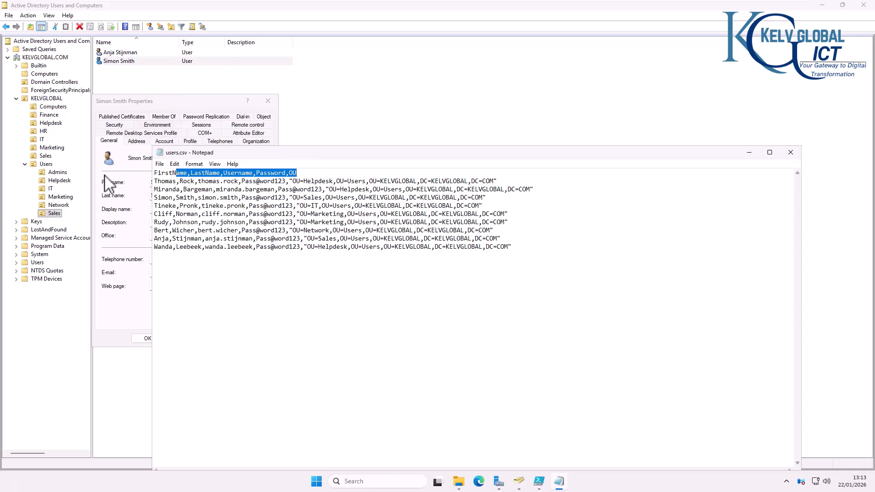
left_click(132, 263)
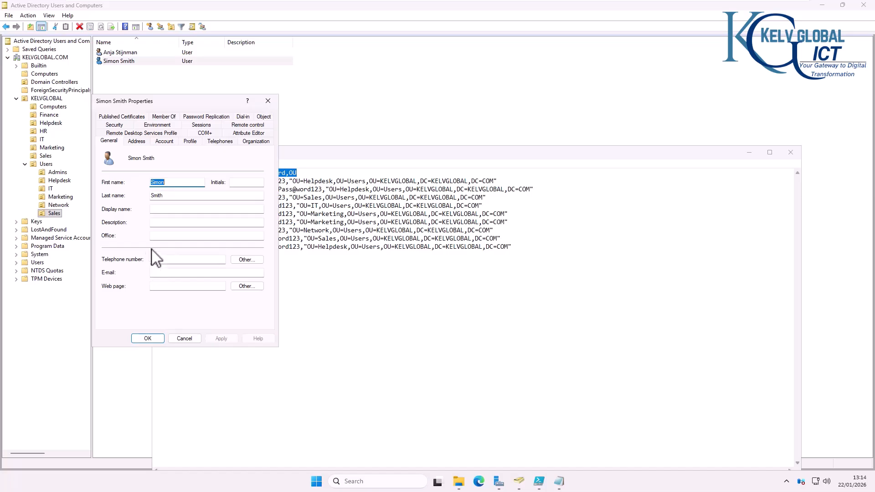
left_click(162, 236)
left_click(152, 223)
left_click(172, 210)
left_click(268, 101)
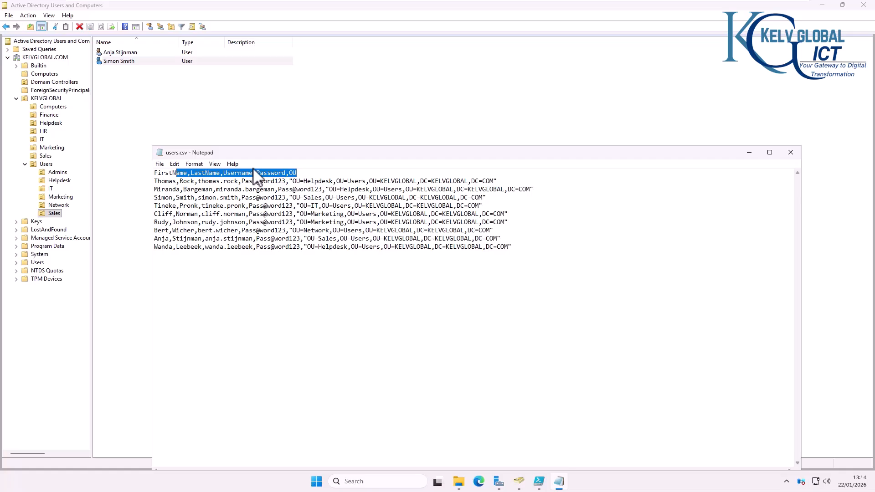
left_click(29, 146)
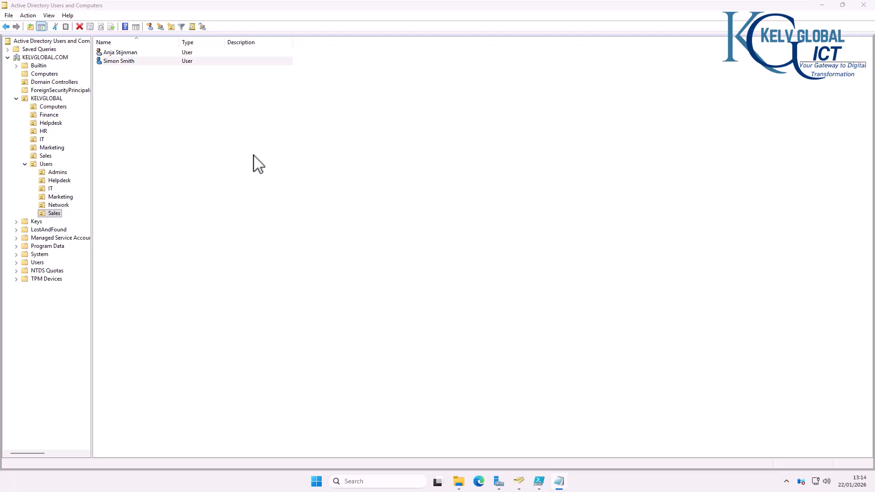
Step: Start copying the second Sales user, then cancel the Copy Object - User dialog
right_click(112, 62)
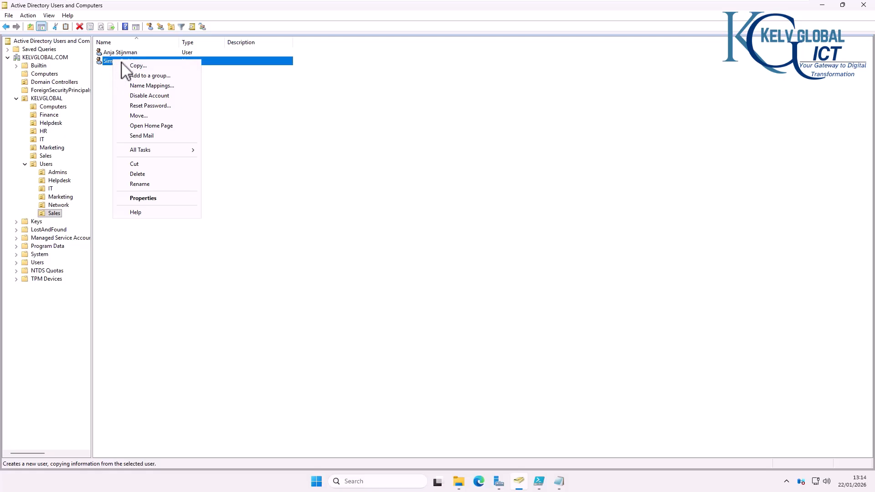
left_click(133, 66)
left_click_drag(121, 21, 334, 109)
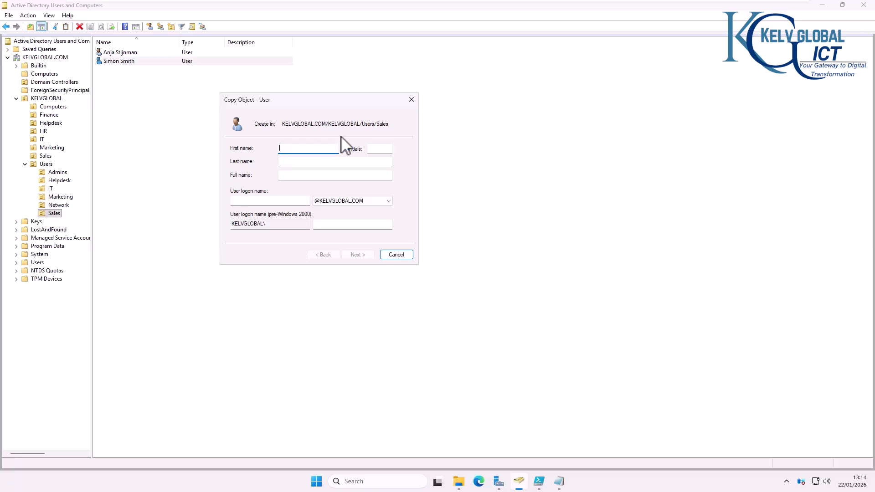
left_click(412, 100)
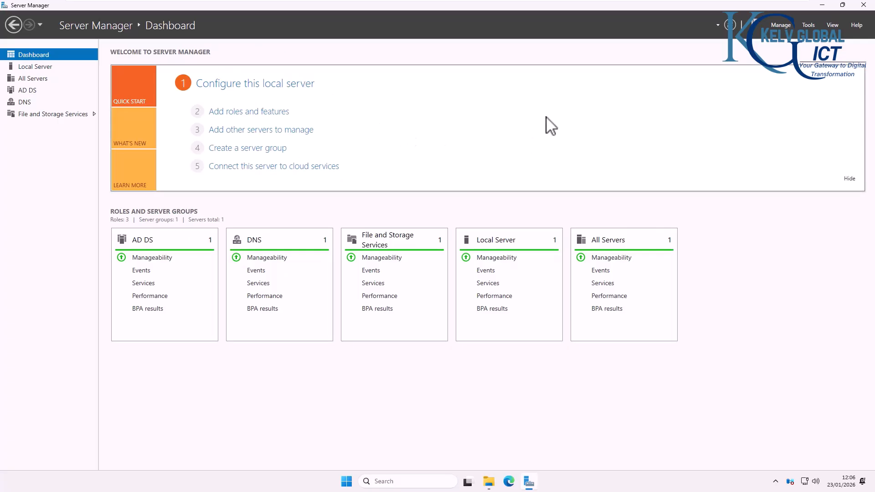
Step: Launch Group Policy Management from Server Manager's Tools menu and return to the console
left_click(809, 25)
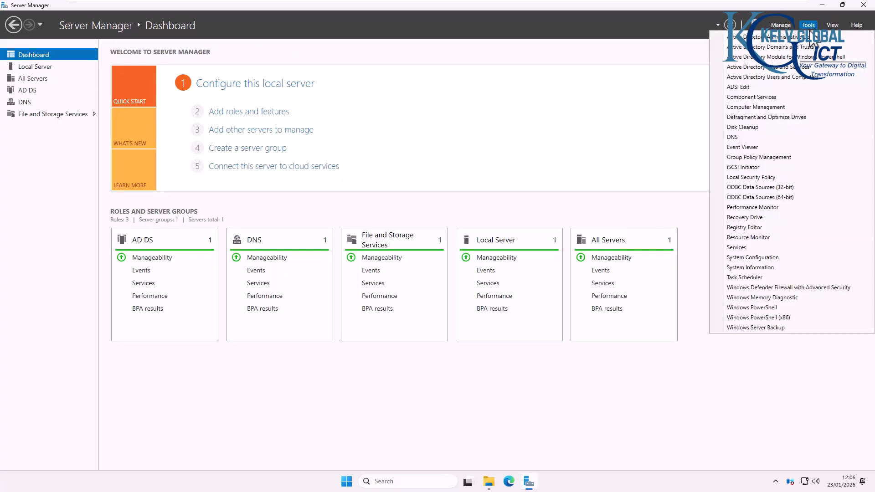
left_click(766, 157)
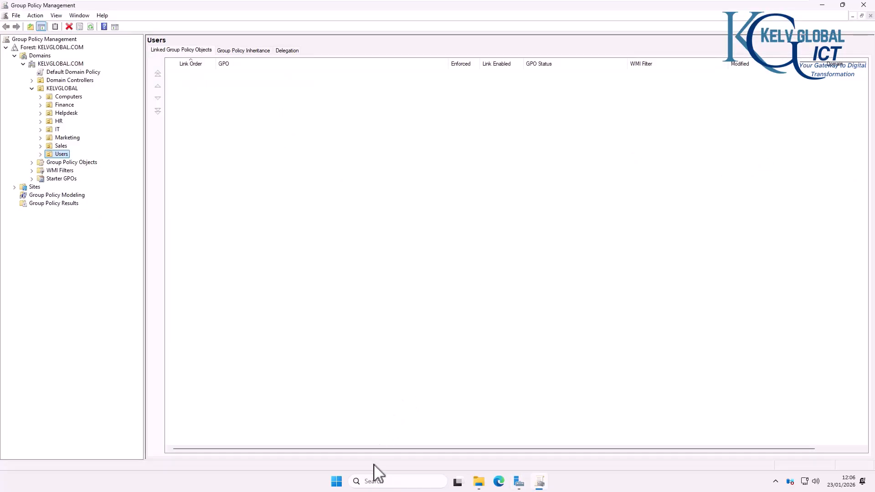
left_click(375, 479)
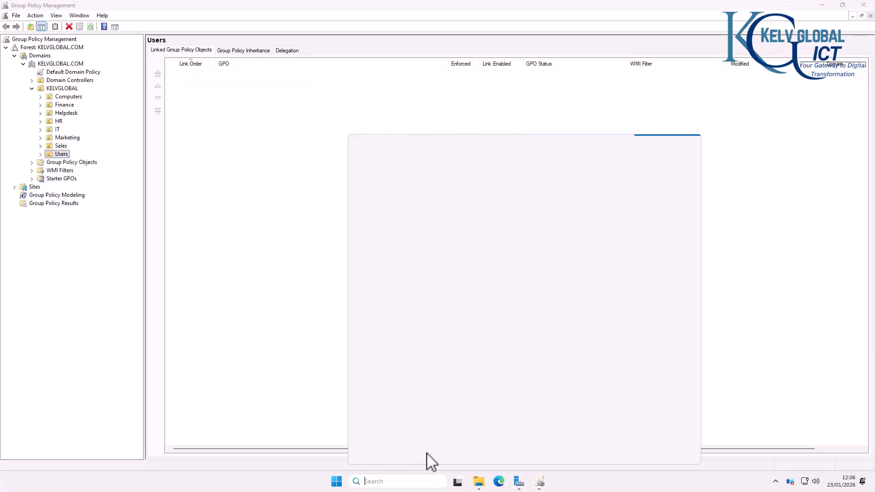
type("group")
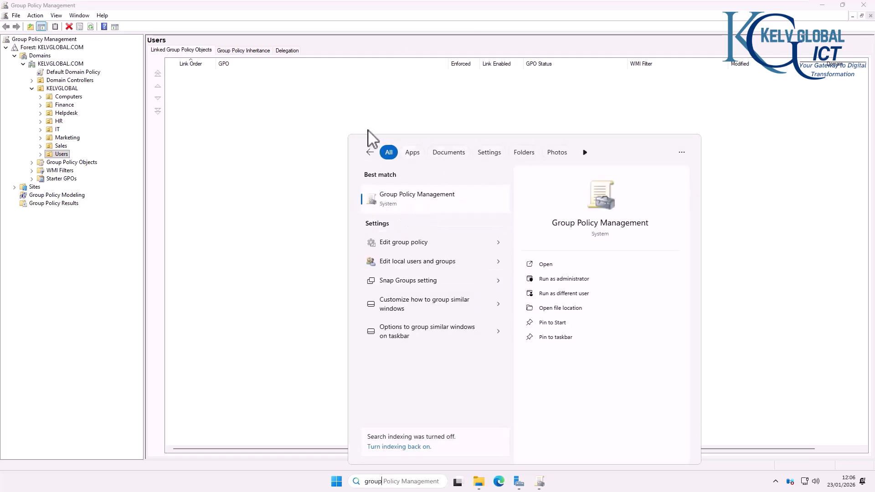
left_click(254, 114)
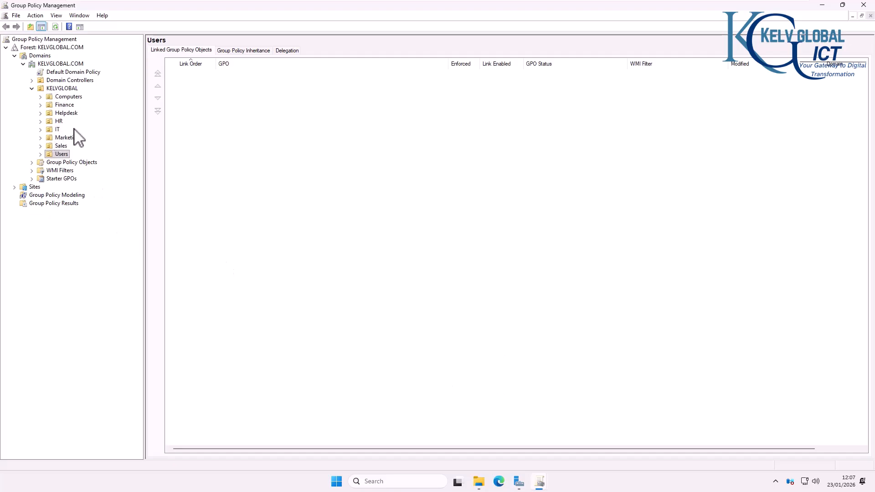
Step: Open Active Directory Users and Computers, expand the Users OU, then return to Group Policy Management
left_click(520, 482)
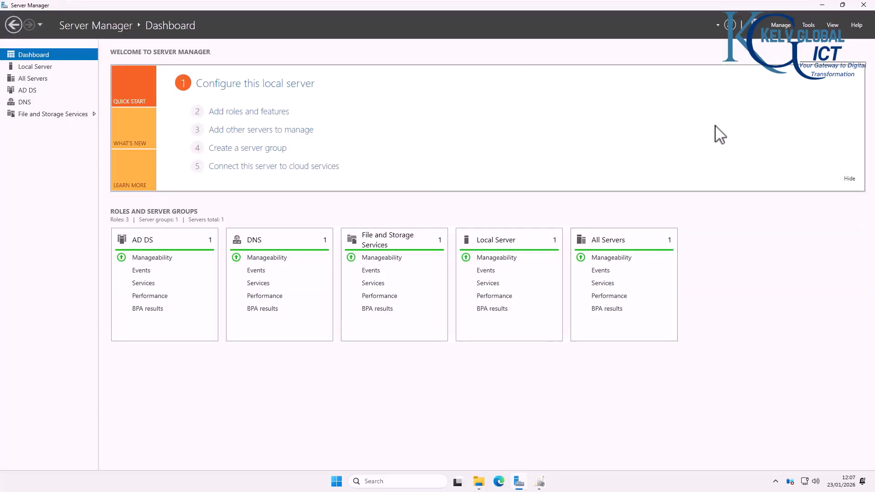
left_click(808, 25)
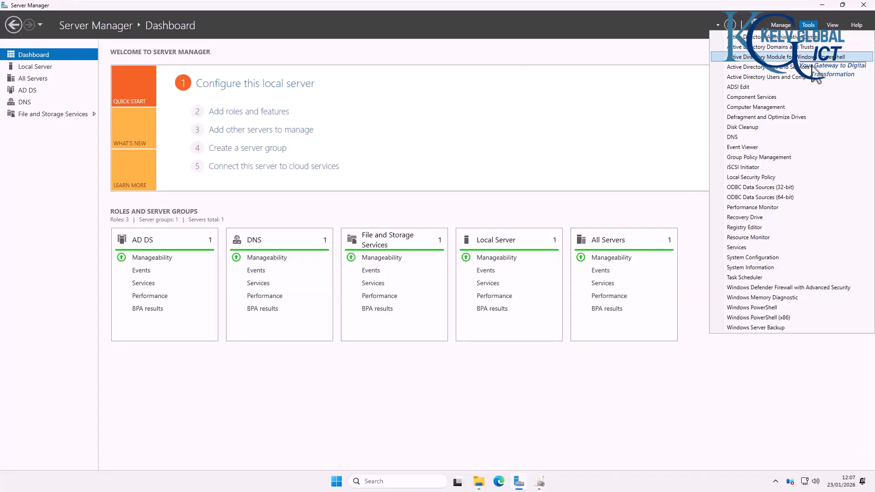
left_click(755, 77)
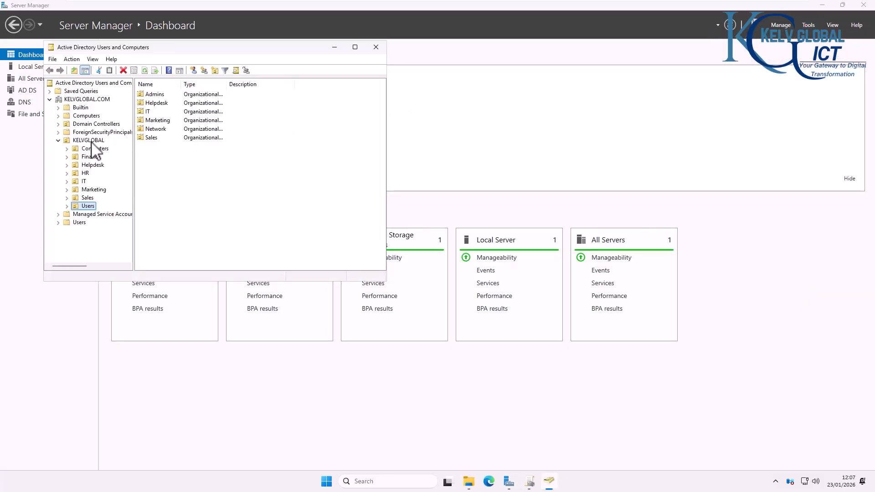
left_click(67, 206)
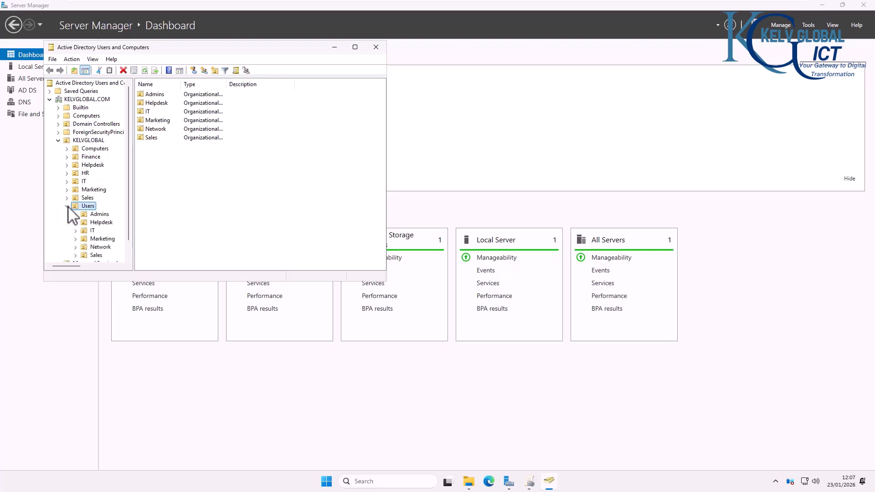
left_click(529, 482)
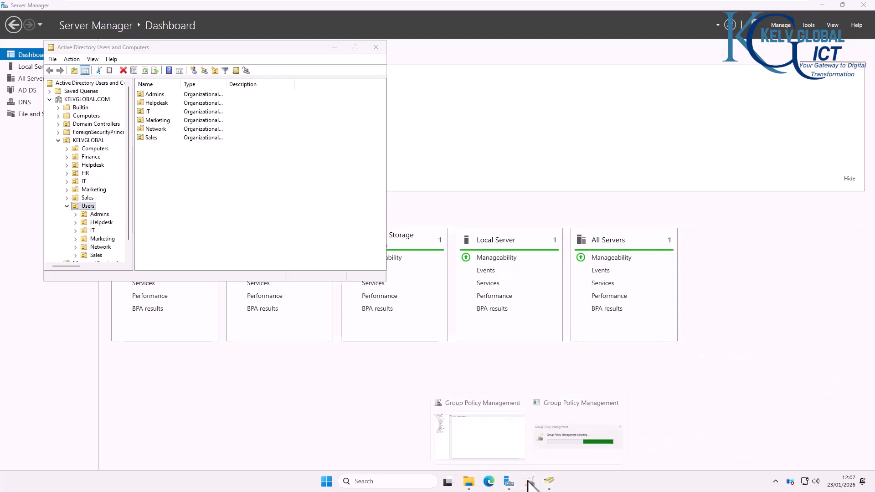
left_click(518, 441)
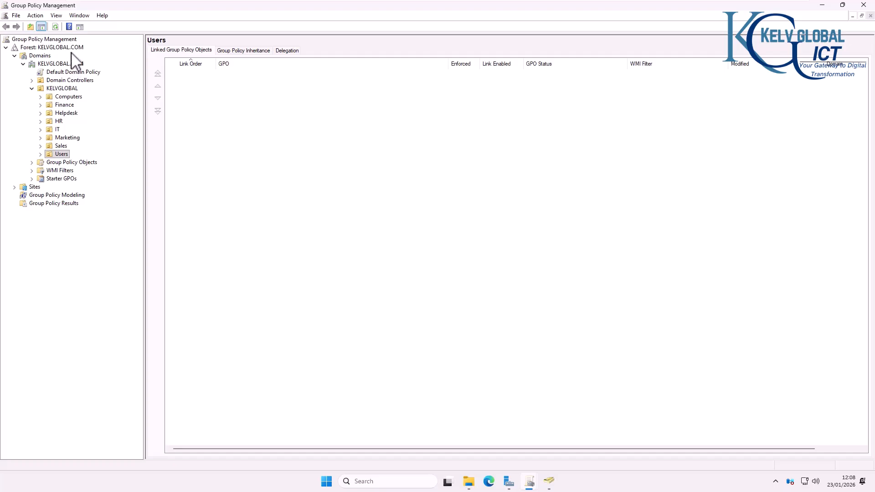
Step: Create a GPO named 'Prevent Log-off' linked to the Users OU and open it in the editor
left_click(41, 154)
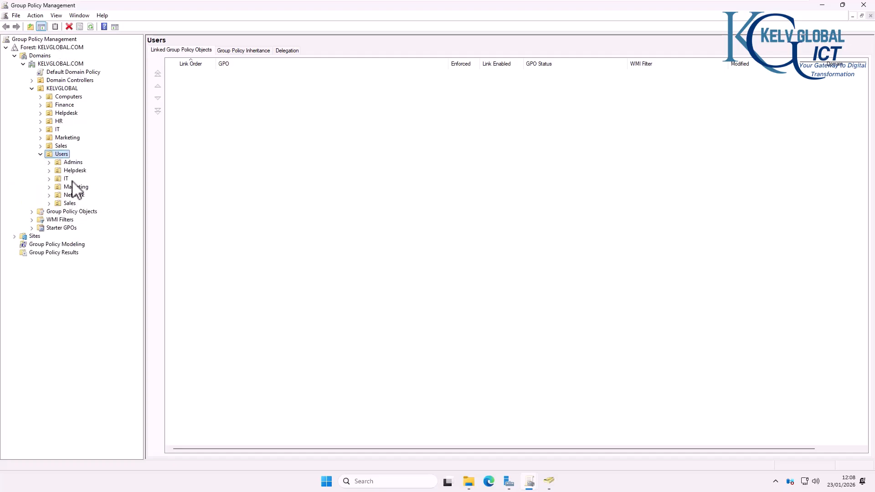
right_click(62, 155)
left_click(97, 159)
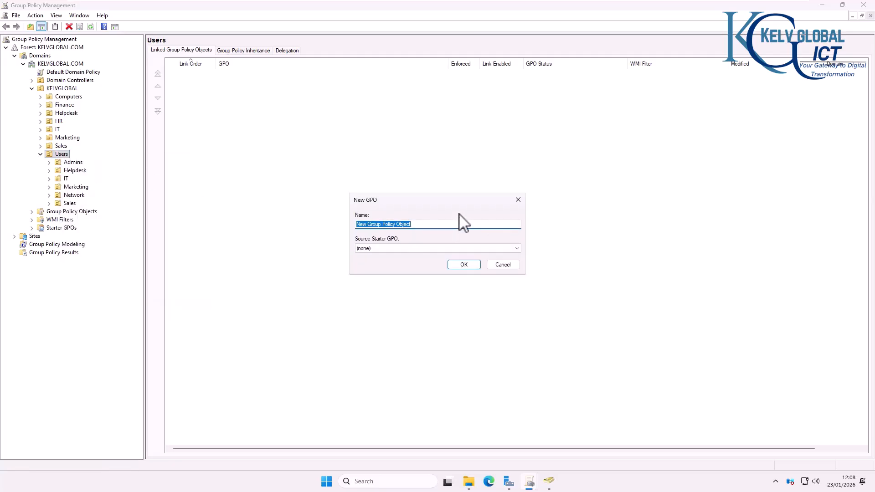
type("Prevent Log-off")
left_click(463, 265)
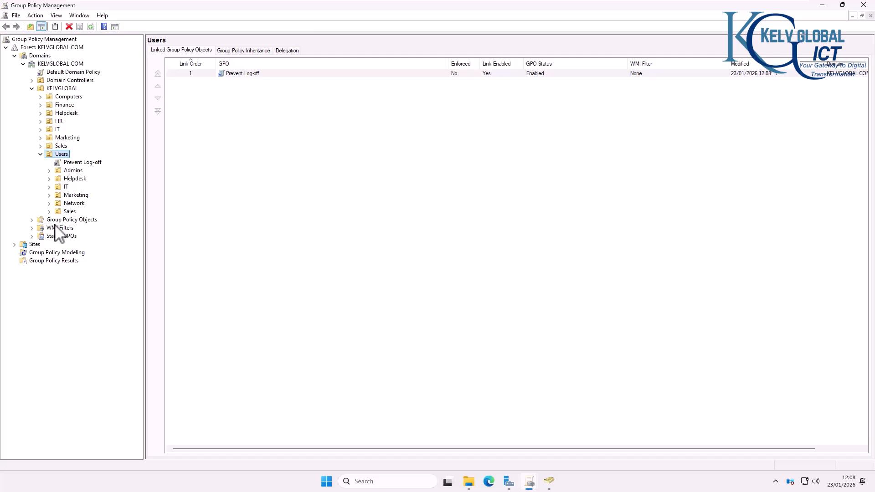
left_click(32, 220)
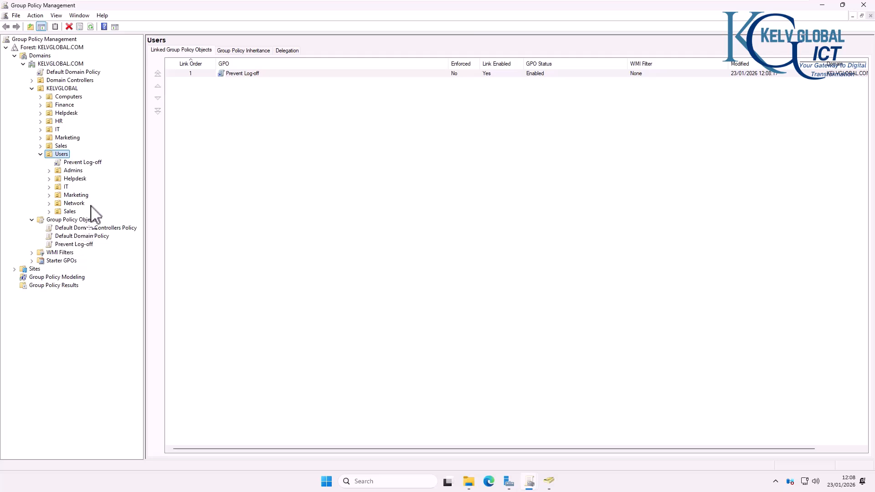
right_click(88, 163)
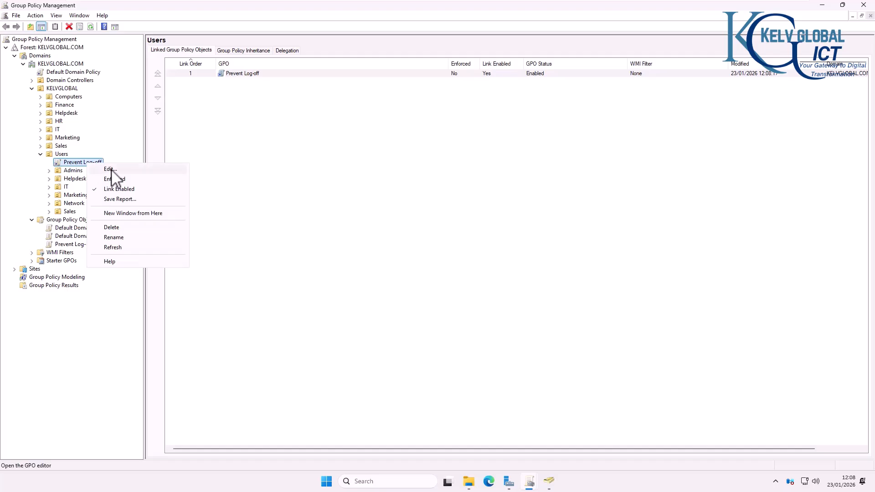
left_click(110, 169)
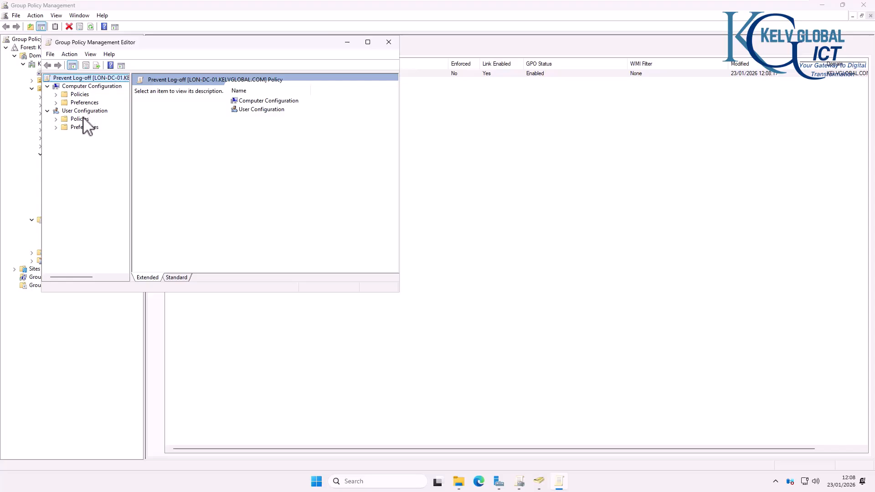
Step: Show User Administrative Templates > Start Menu and Taskbar in the Standard view, maximized and sorted by setting name
left_click(57, 119)
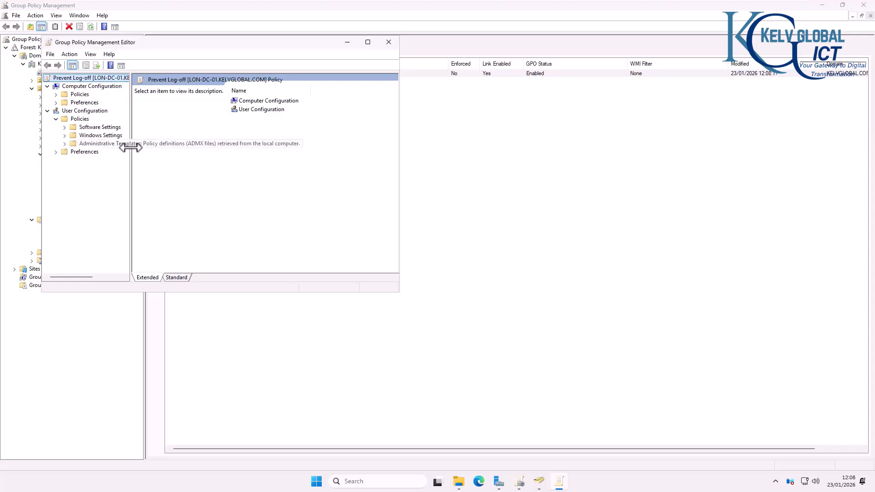
left_click_drag(131, 153, 190, 153)
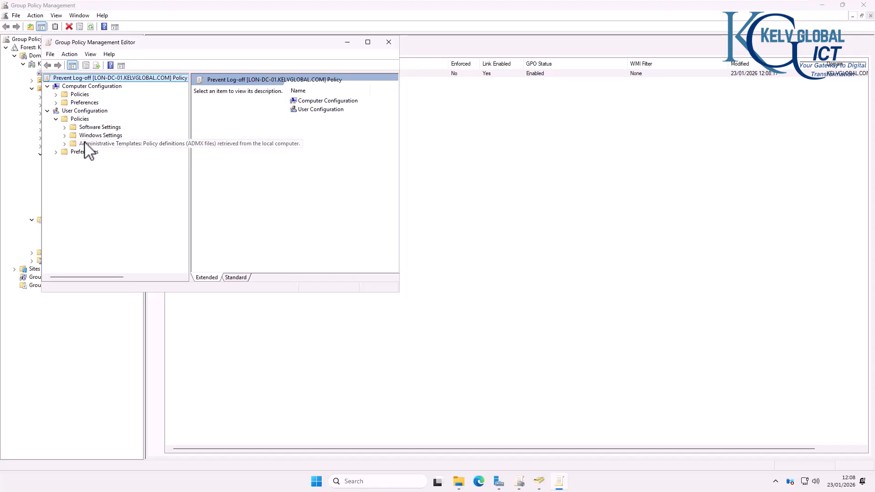
left_click(66, 144)
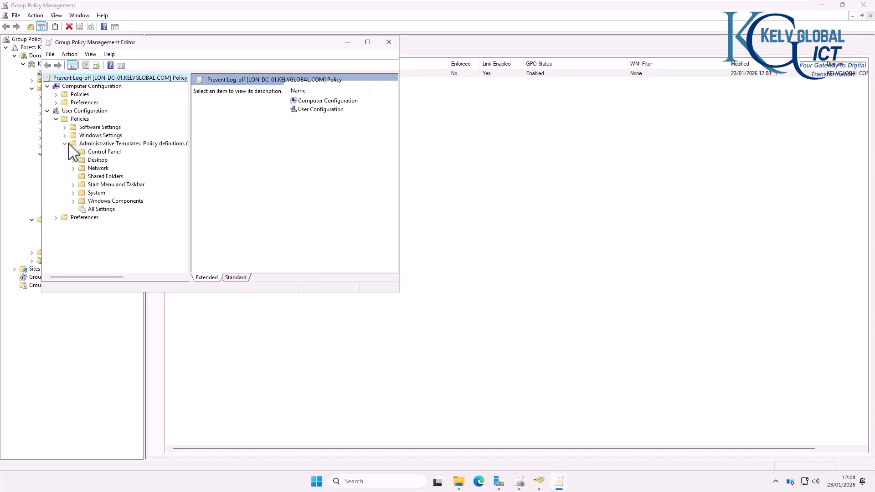
left_click(89, 185)
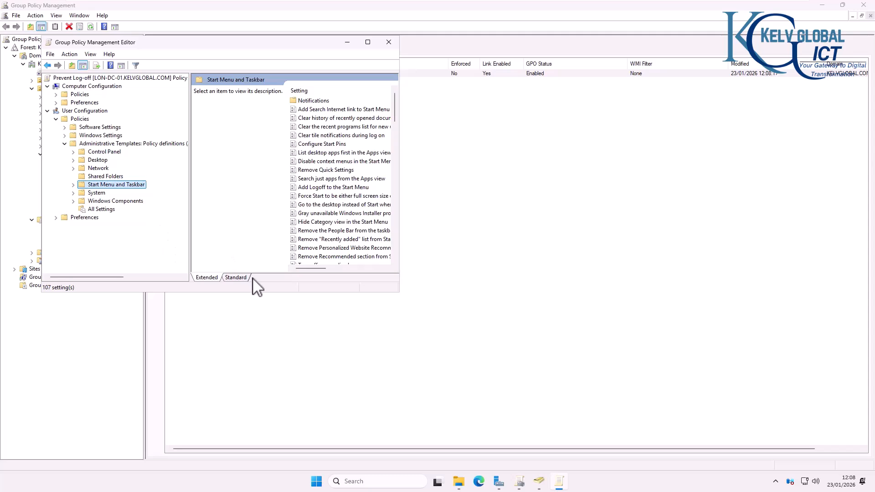
left_click(239, 277)
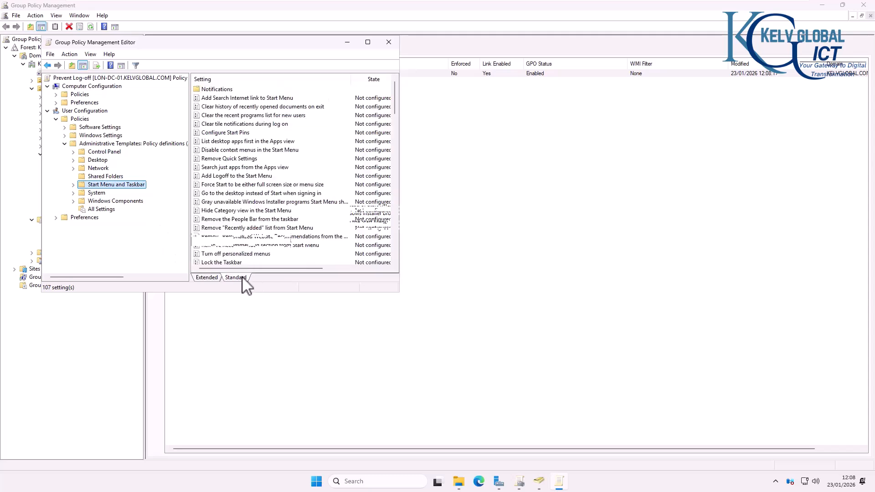
left_click(368, 42)
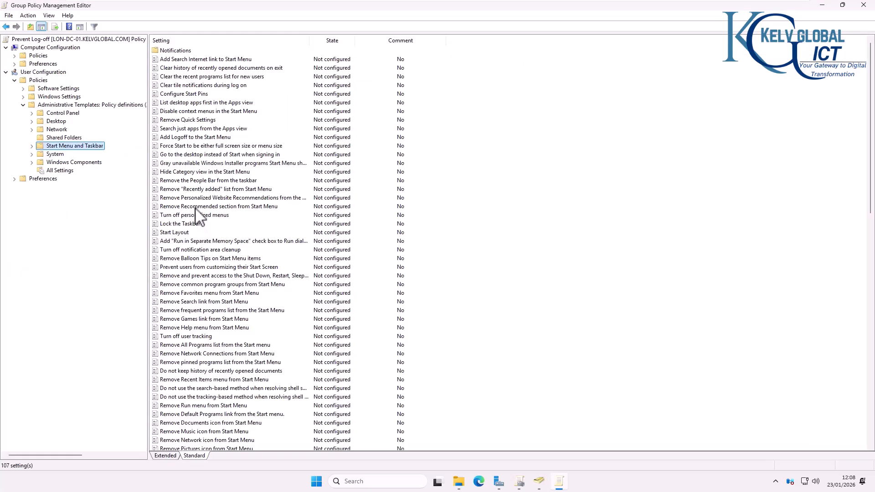
left_click(209, 41)
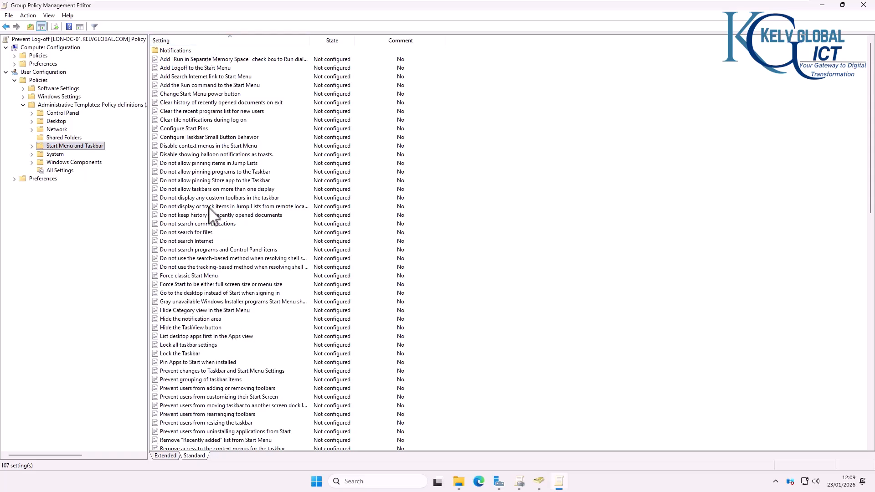
scroll(210, 224, "down", 12)
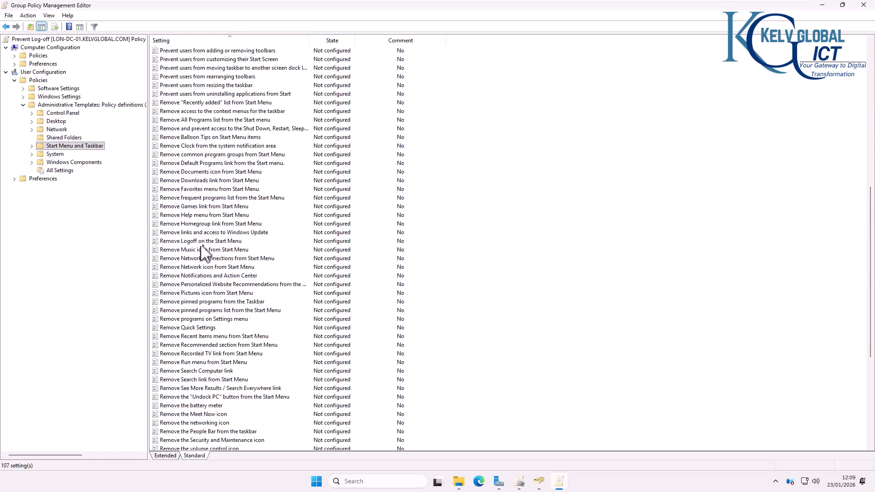
Step: Enable 'Remove Logoff on the Start Menu' with a comment beginning 'Created by'
double_click(205, 242)
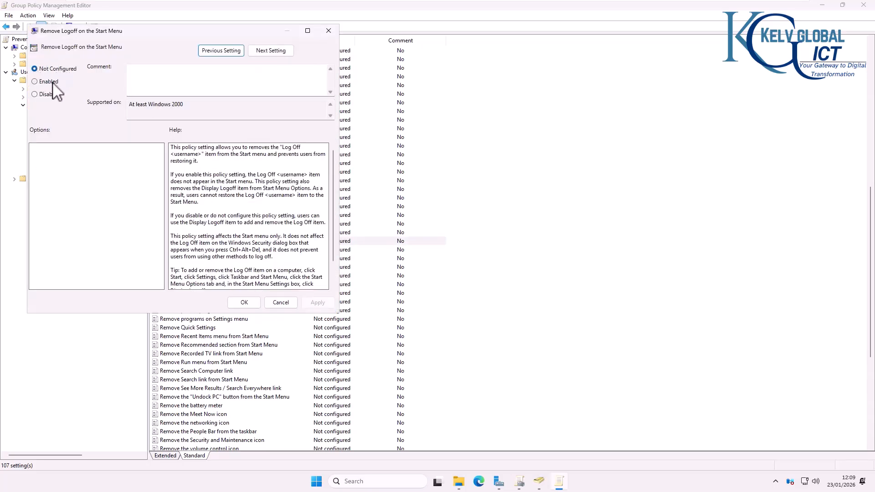
left_click(52, 82)
left_click(149, 89)
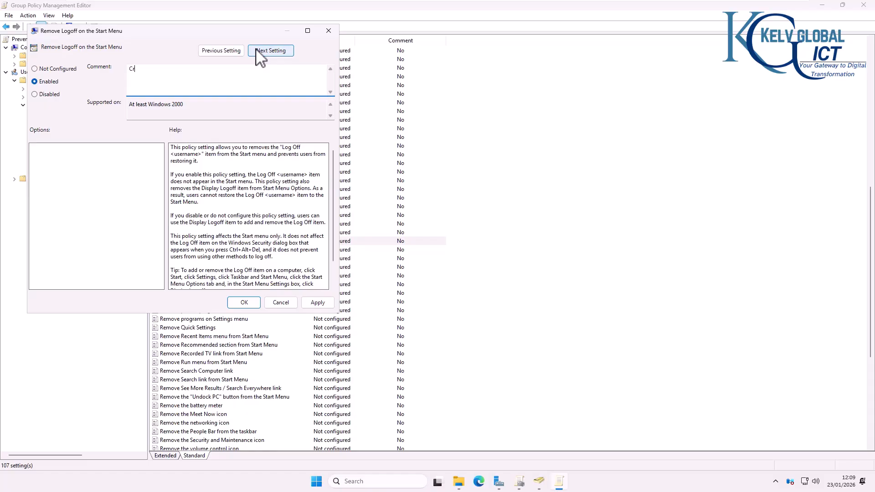
type("Created by Kelvin Johnson")
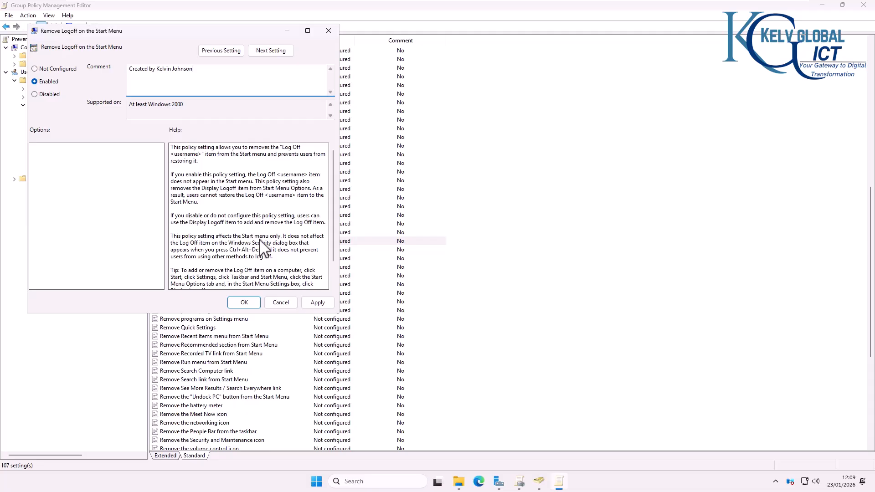
left_click(316, 303)
left_click(246, 303)
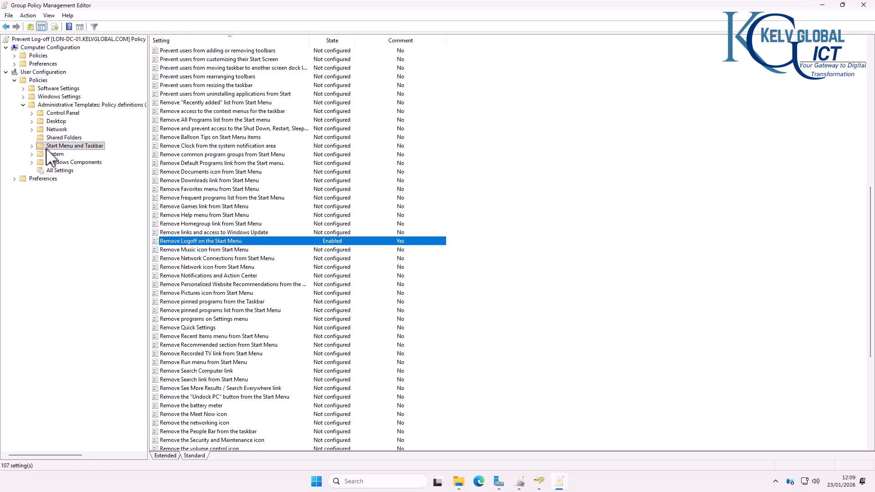
Step: Expand the Prevent Log-off settings report to Administrative Templates > Start Menu and Taskbar and confirm Remove Logoff is Enabled
left_click(32, 146)
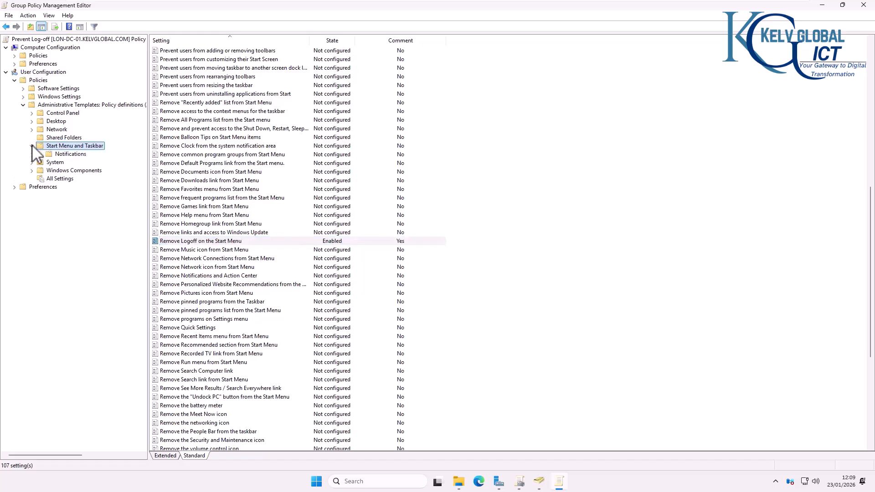
left_click(67, 154)
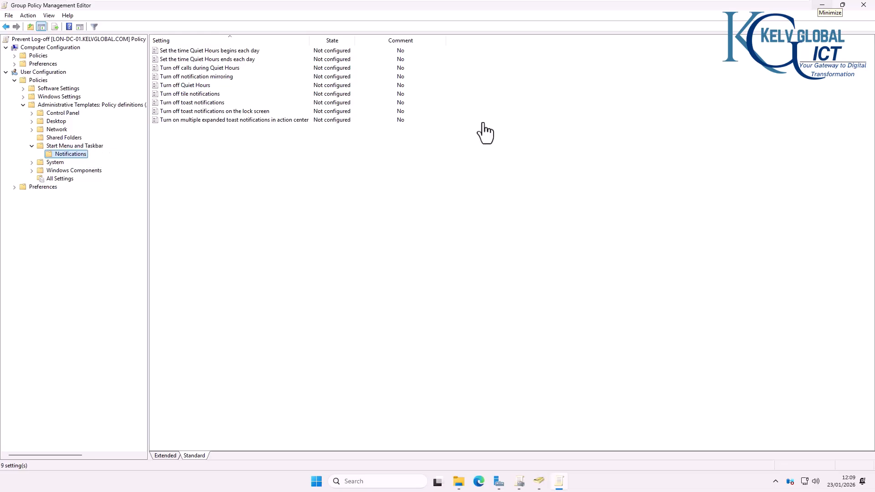
left_click(822, 5)
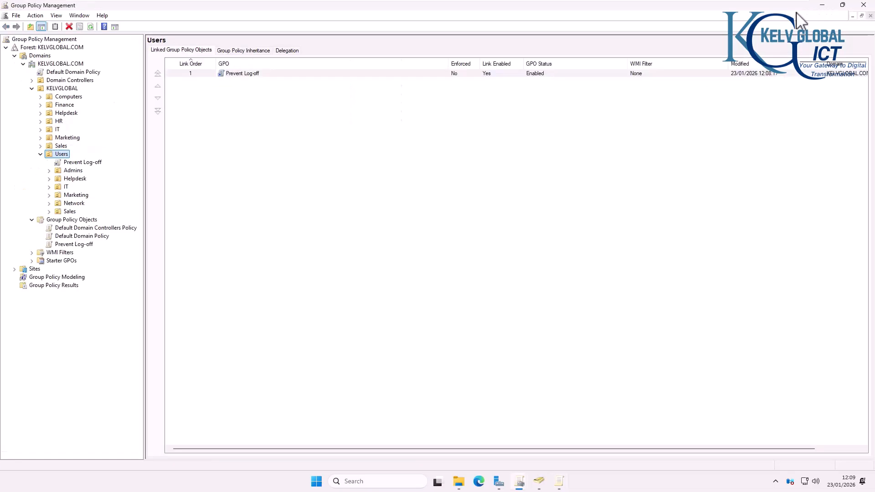
left_click(85, 162)
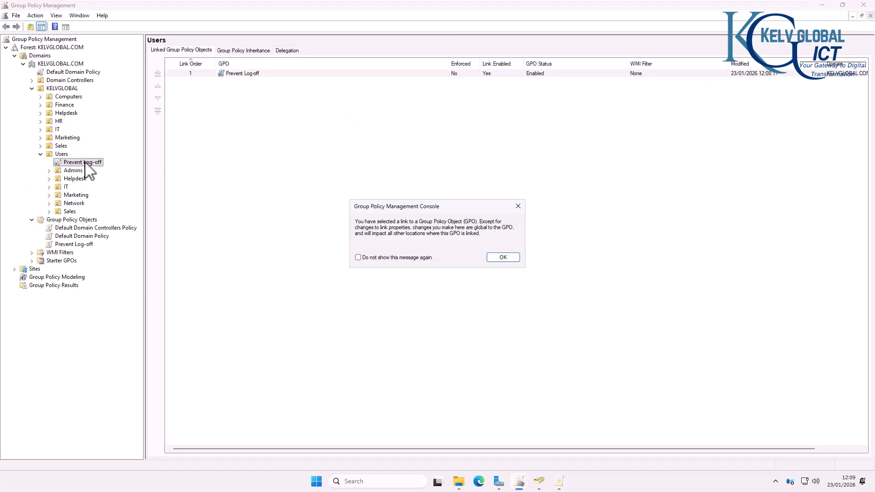
left_click(503, 256)
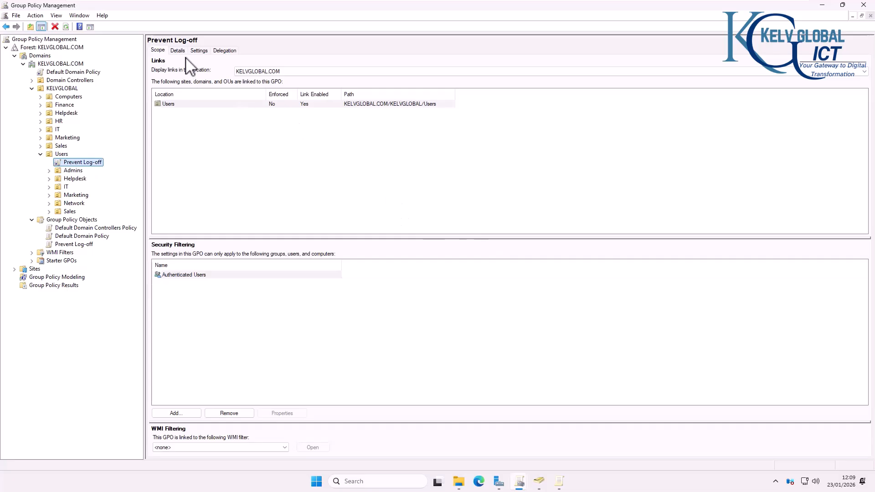
left_click(199, 50)
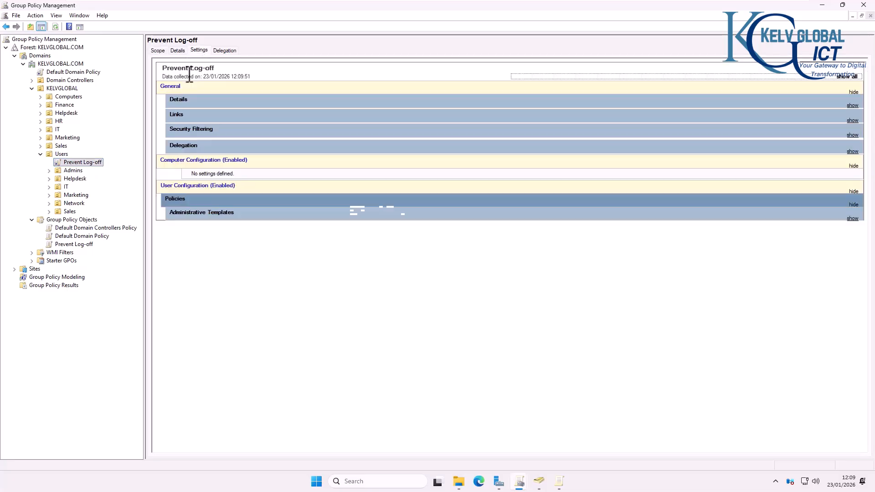
left_click(203, 213)
left_click(201, 238)
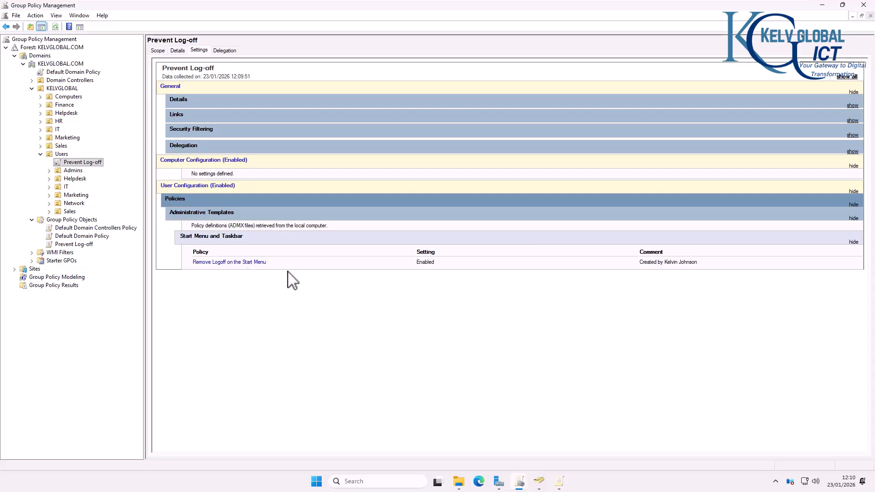
Step: On C001, check the Start power options and the Win+X shut-down menu, which still include Sign out
mouse_move(369, 1)
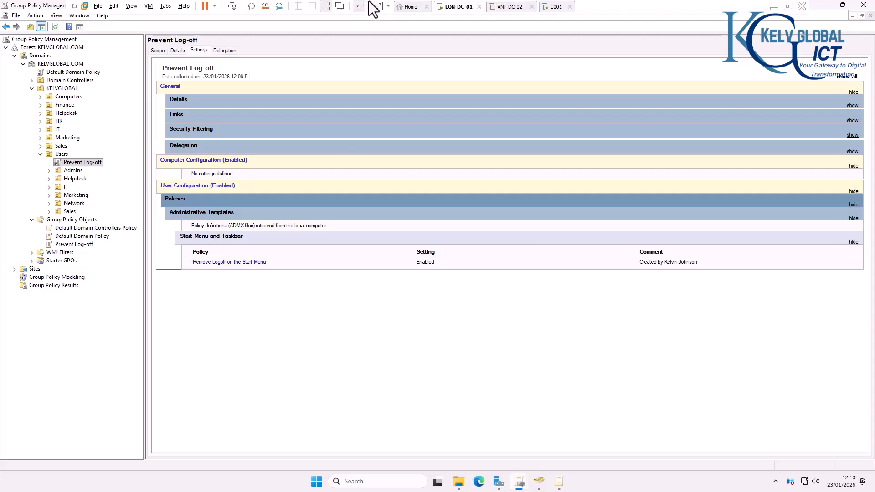
left_click(548, 8)
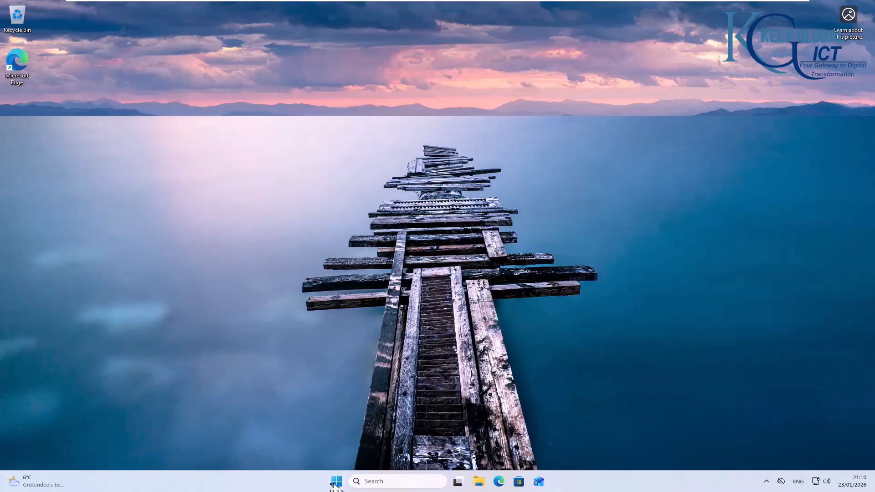
left_click(336, 482)
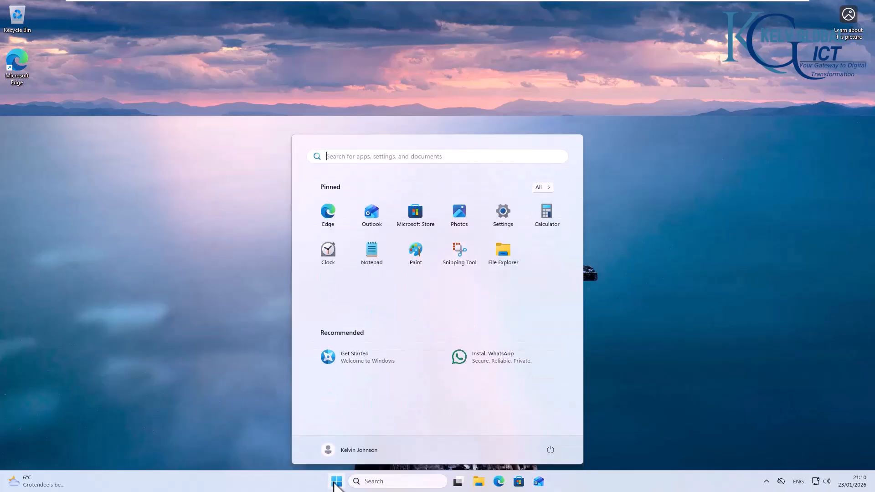
left_click(551, 450)
right_click(340, 485)
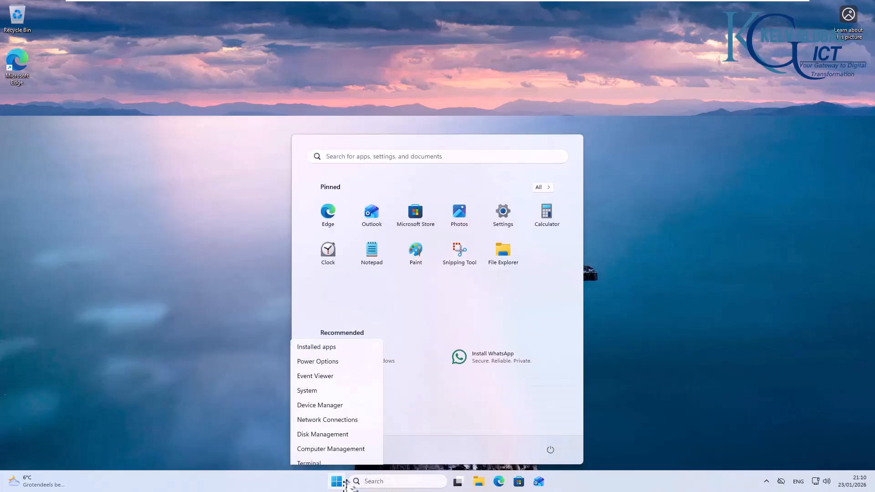
mouse_move(362, 443)
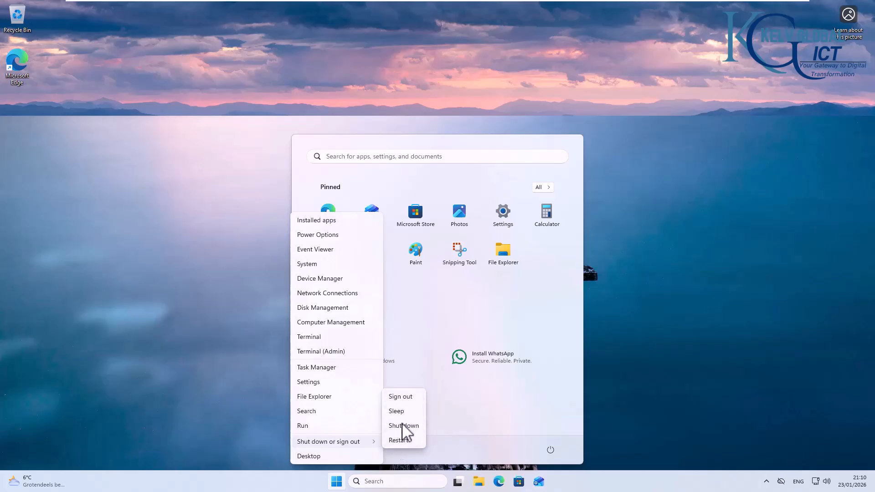
left_click(519, 456)
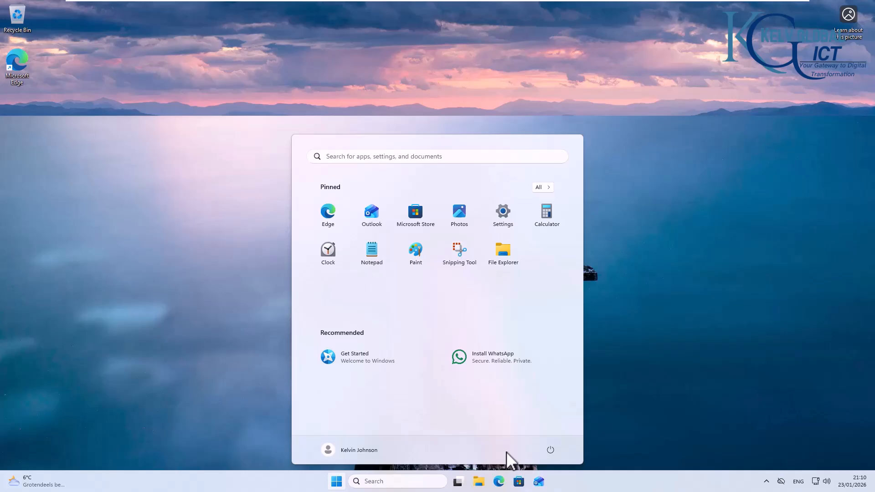
left_click(551, 451)
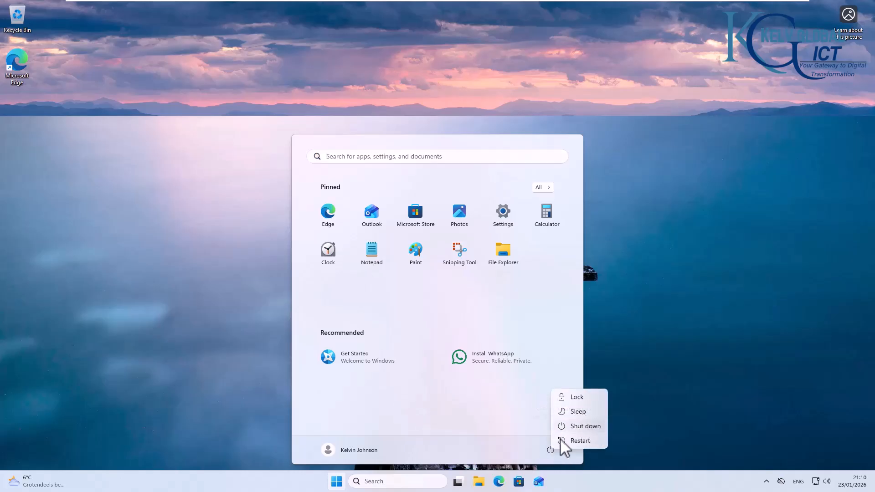
left_click(337, 483)
right_click(336, 483)
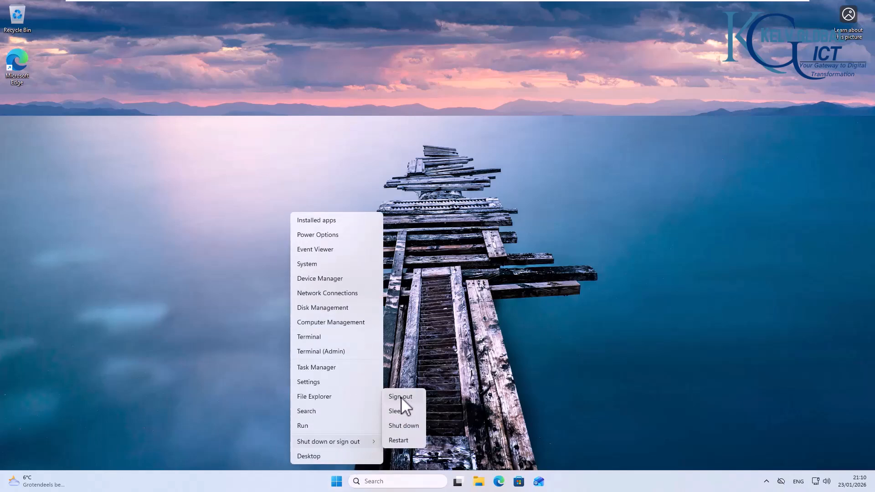
Step: Open Command Prompt by searching 'cmd' and run gpupdate /force
left_click(460, 348)
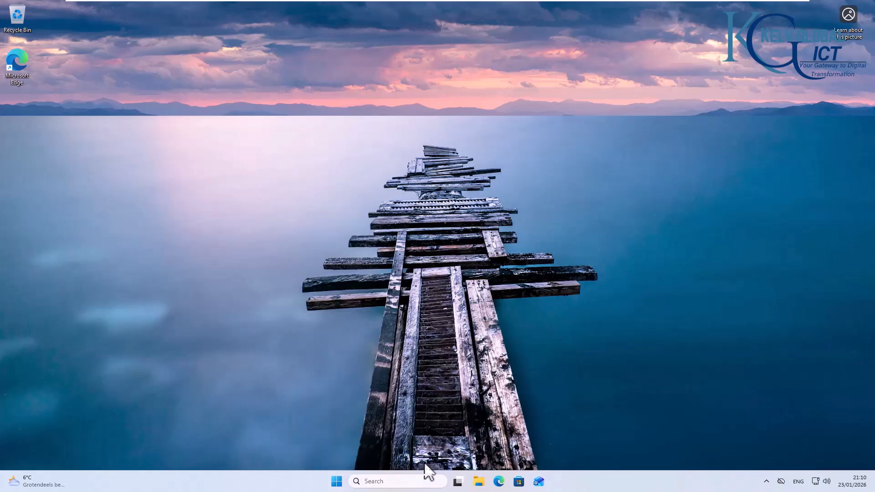
left_click(413, 482)
type("cmd")
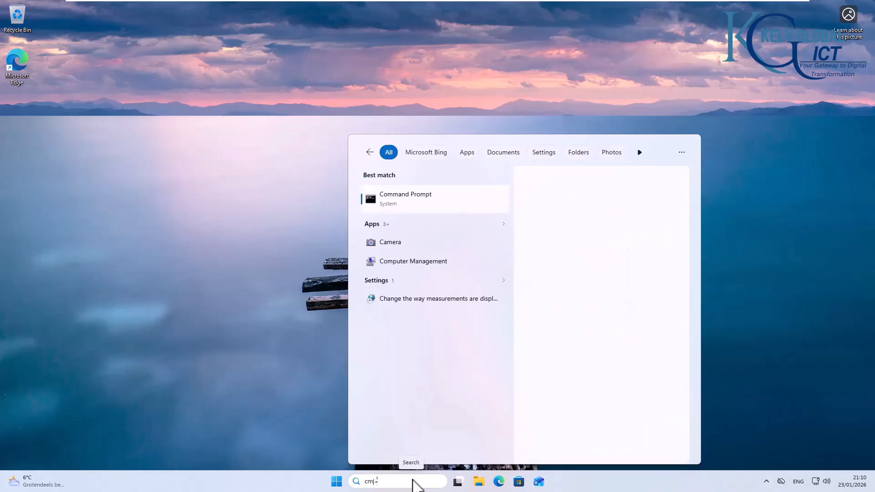
left_click(460, 206)
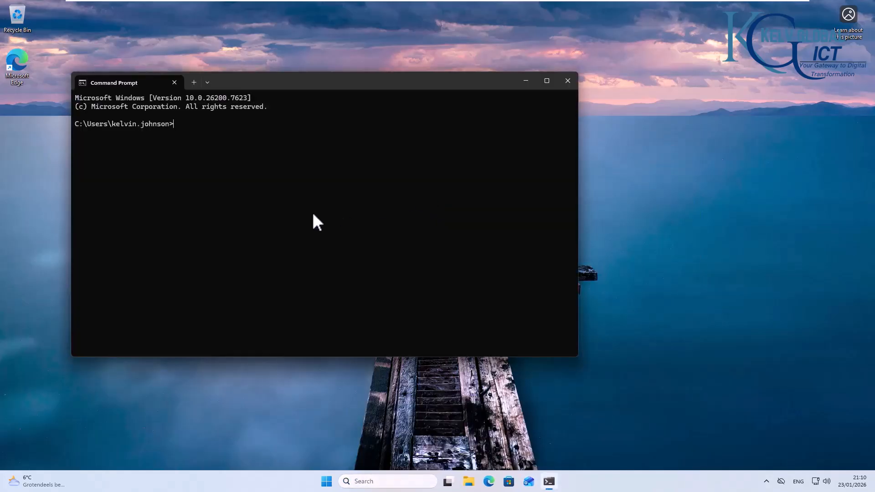
type("gpupdate /force")
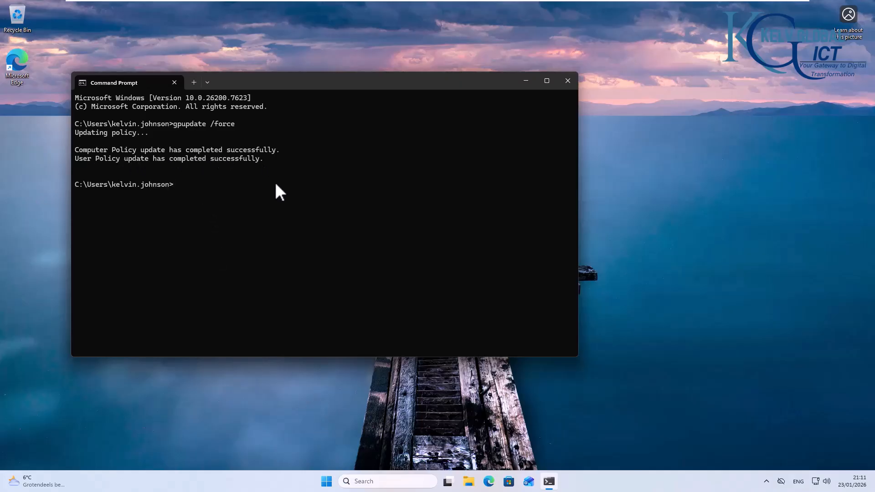
Step: Verify the Win+X shut-down submenu no longer lists Sign out, then return to LON-DC-01
right_click(326, 485)
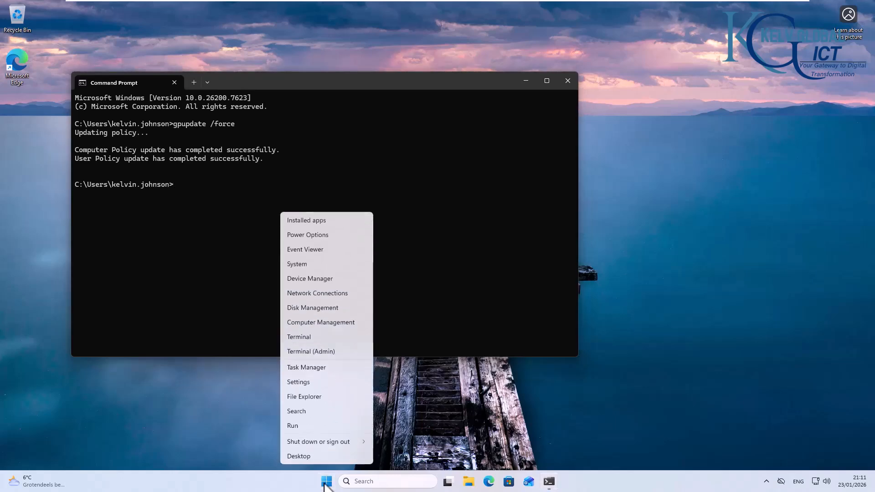
mouse_move(340, 443)
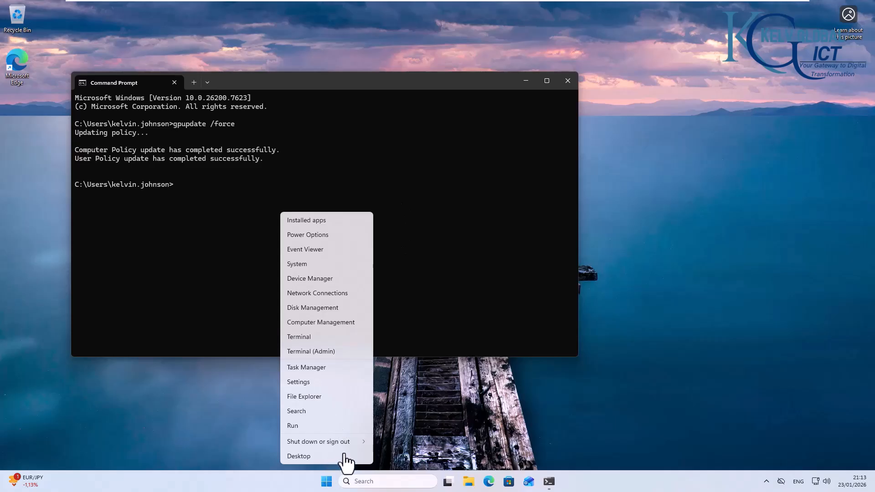
mouse_move(347, 444)
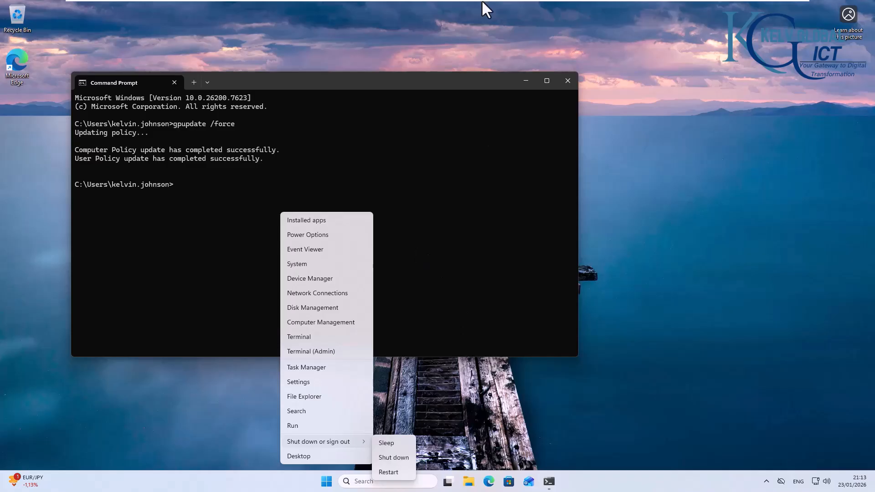
mouse_move(483, 1)
left_click(452, 8)
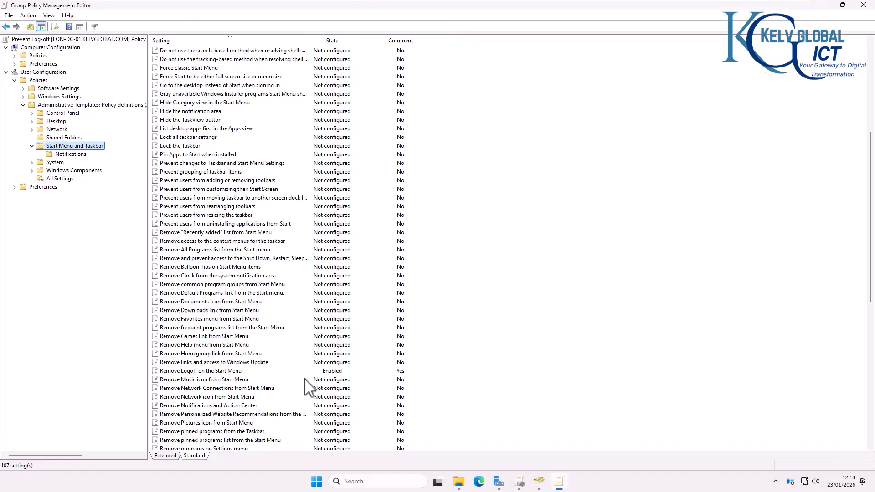
Step: Set 'Remove Logoff on the Start Menu' back to Not Configured and delete its comment
double_click(200, 371)
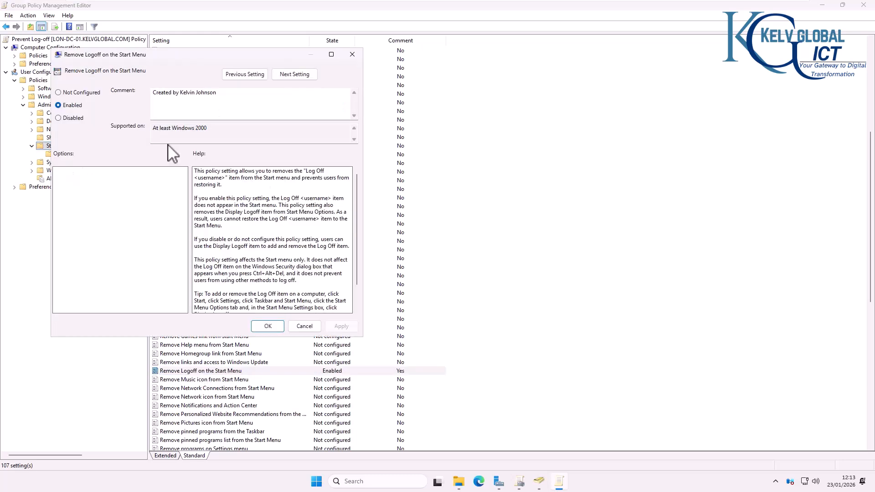
left_click(81, 94)
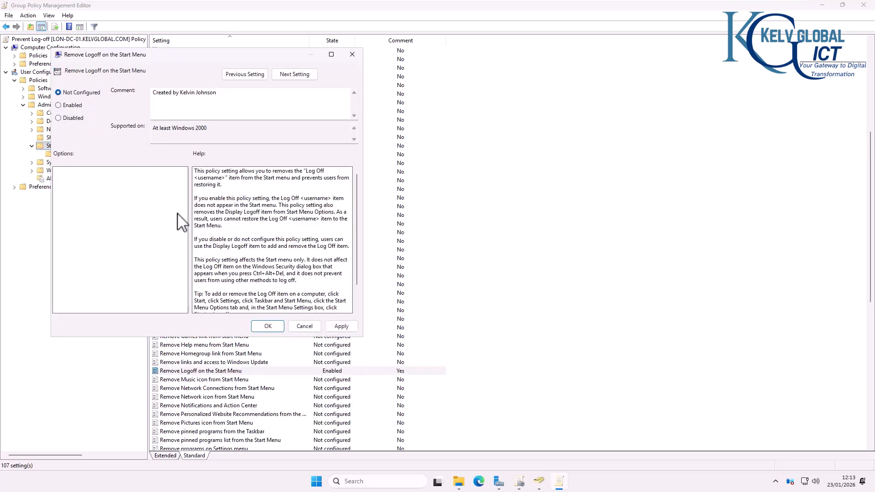
left_click(269, 328)
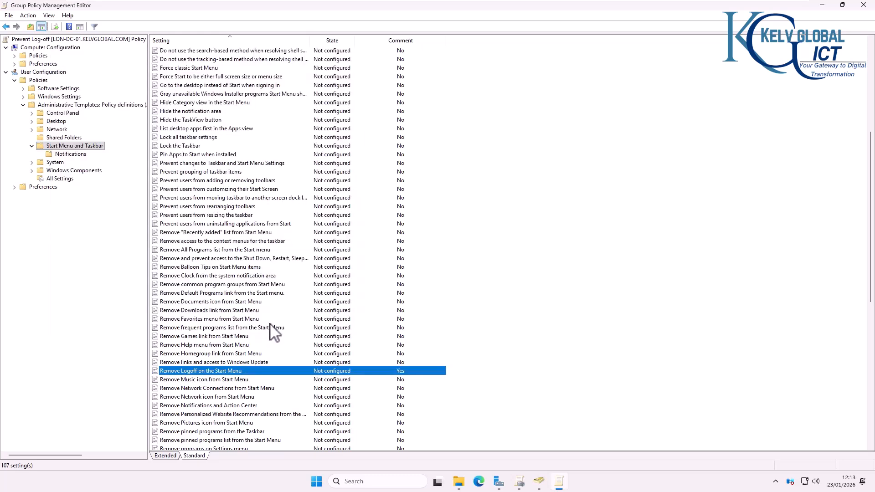
double_click(242, 372)
left_click(234, 124)
left_click_drag(229, 104, 156, 107)
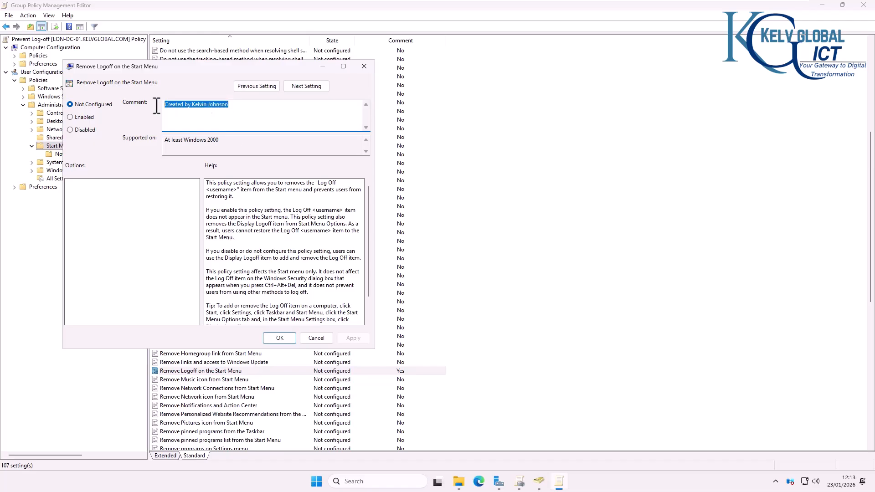
key("BackSpace")
left_click(288, 338)
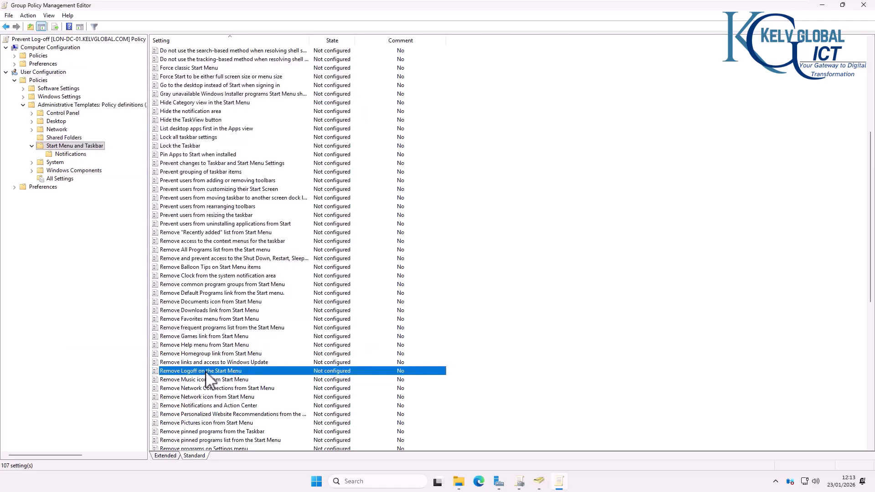
Step: Enable 'Remove and prevent access to the Shut Down, Restart, Sleep, and Hibernate commands'
scroll(207, 383, "down", 1)
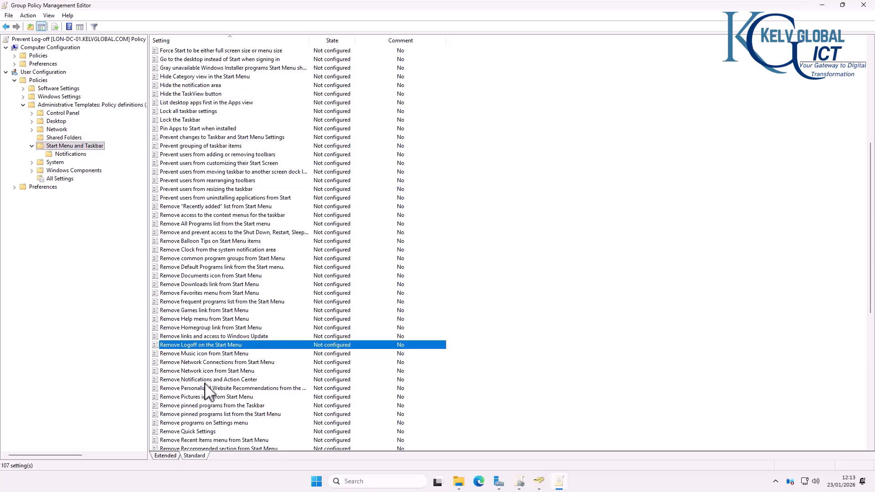
scroll(204, 381, "down", 1)
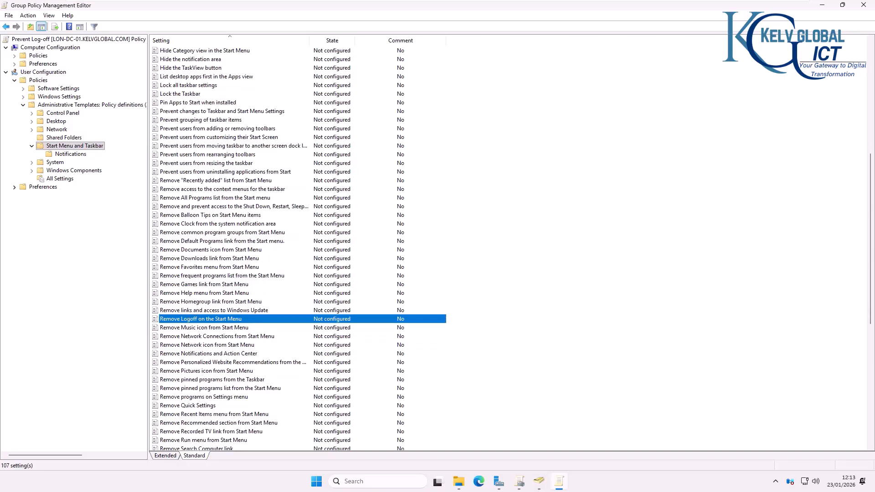
left_click(201, 206)
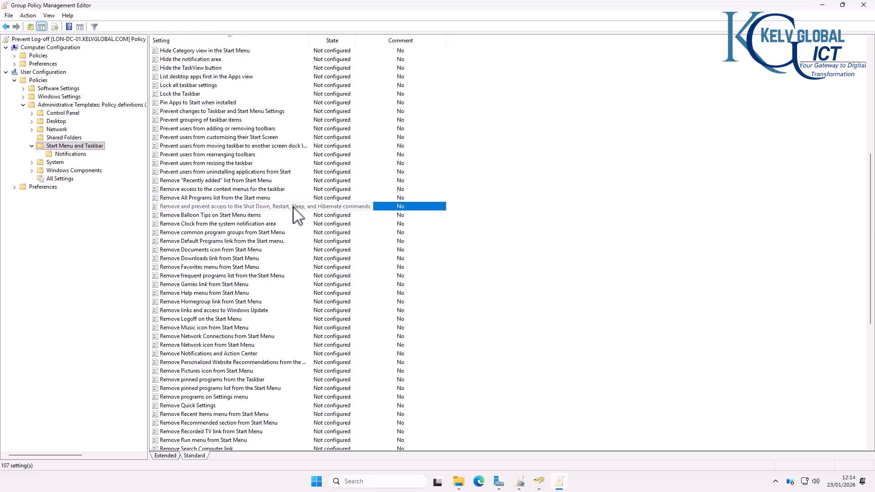
double_click(257, 206)
left_click(83, 139)
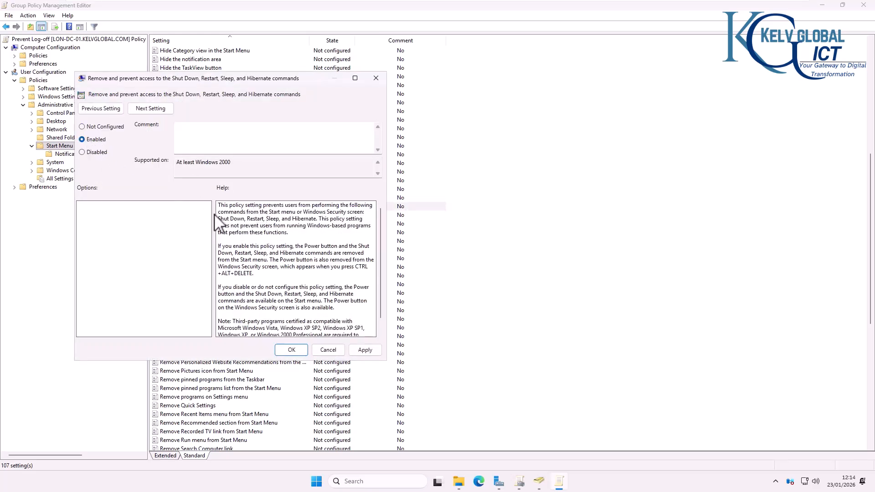
left_click(365, 350)
left_click(292, 350)
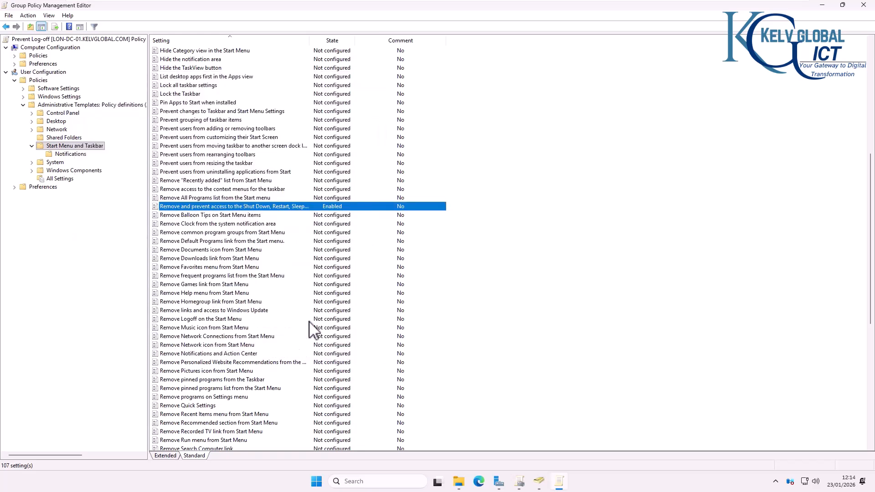
Step: On C001, rerun gpupdate /force from the command history and recheck the Win+X power options
mouse_move(506, 13)
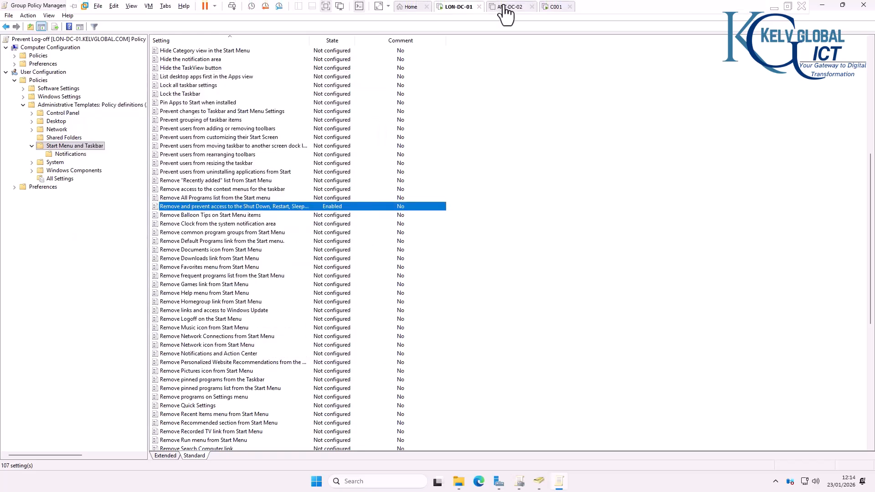
left_click(554, 7)
left_click(406, 289)
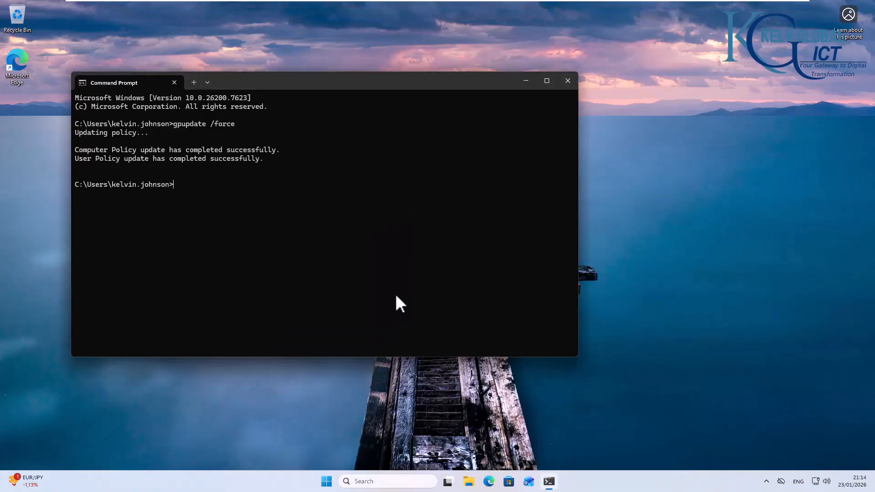
right_click(327, 481)
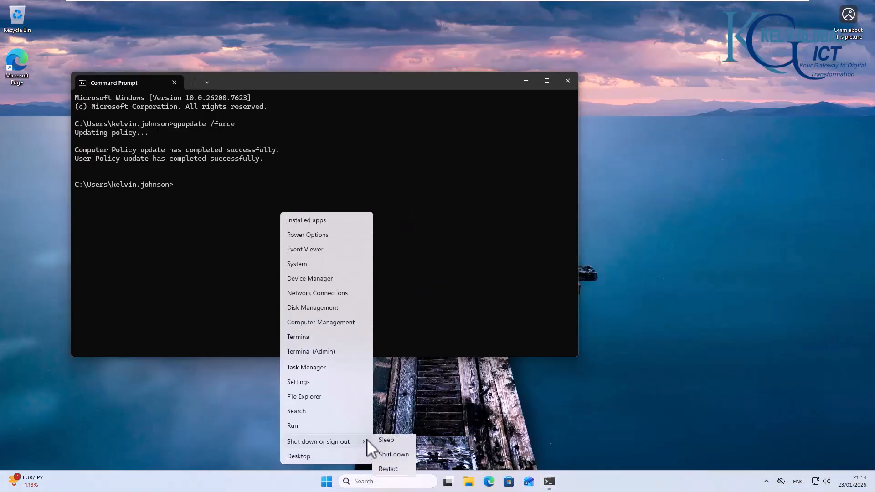
left_click(232, 191)
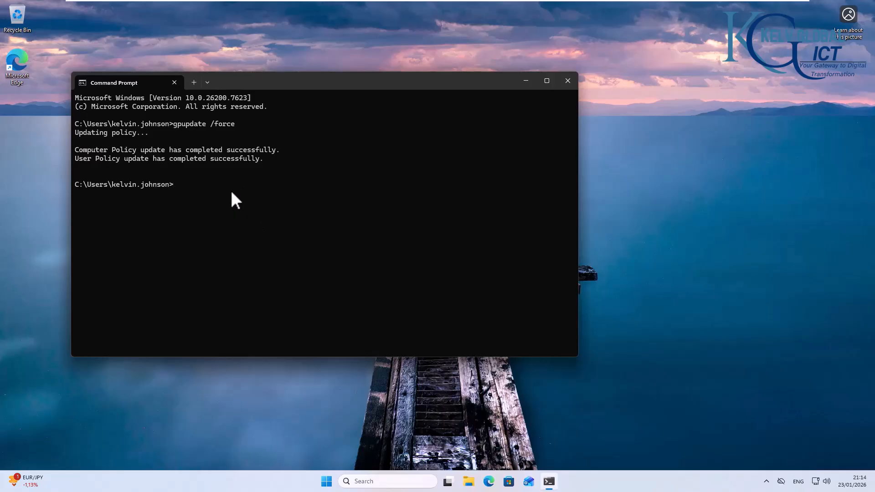
key("Up")
key("Return")
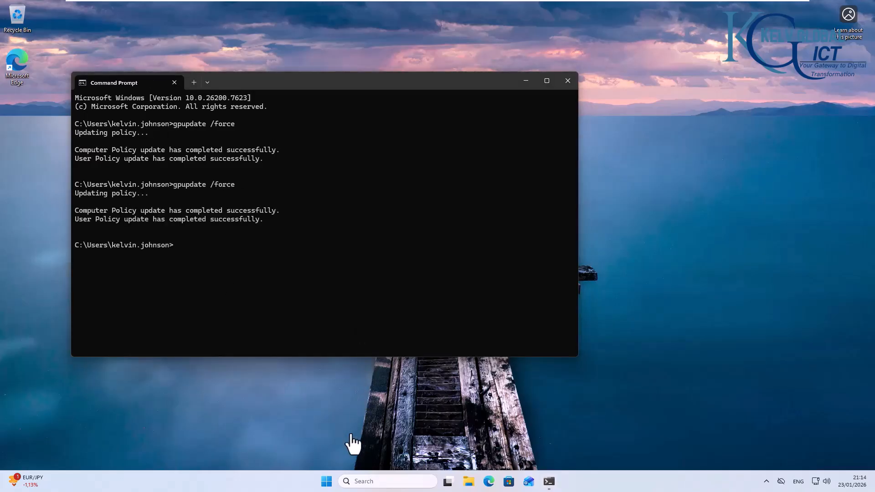
right_click(328, 481)
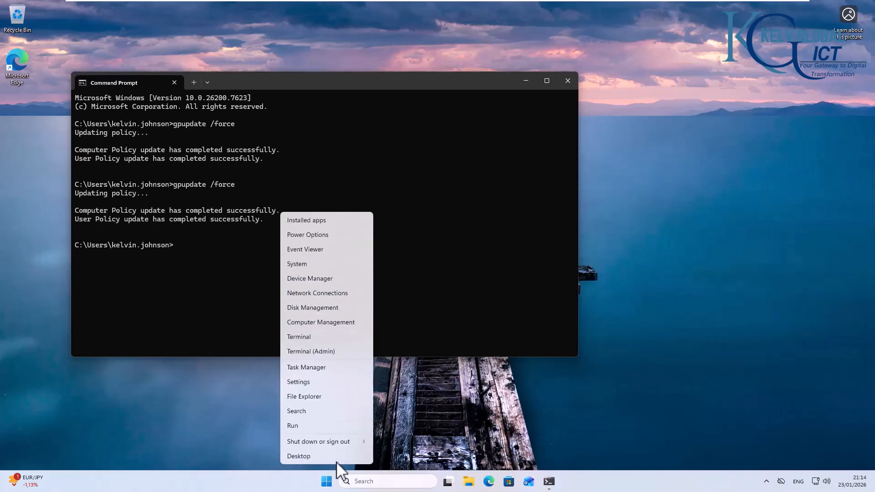
mouse_move(343, 440)
Step: Set the Shut Down, Restart, Sleep, and Hibernate removal policy back to Not Configured
mouse_move(486, 1)
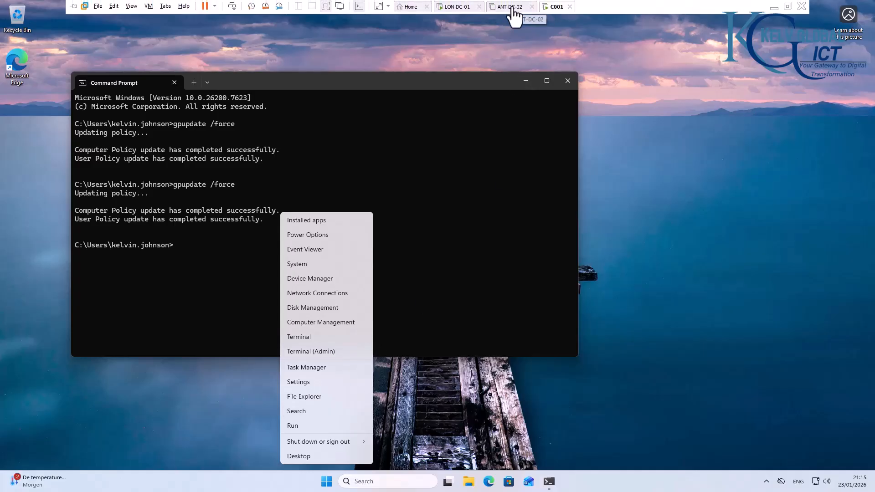
left_click(446, 5)
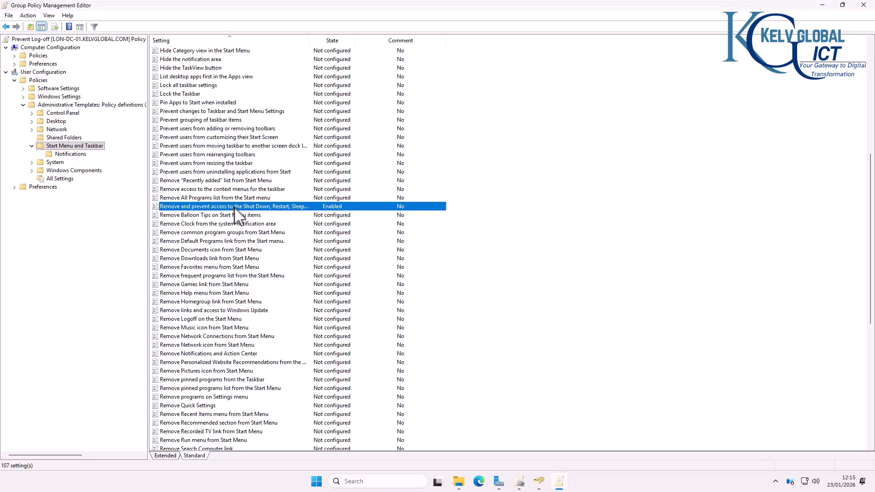
double_click(237, 212)
left_click(124, 139)
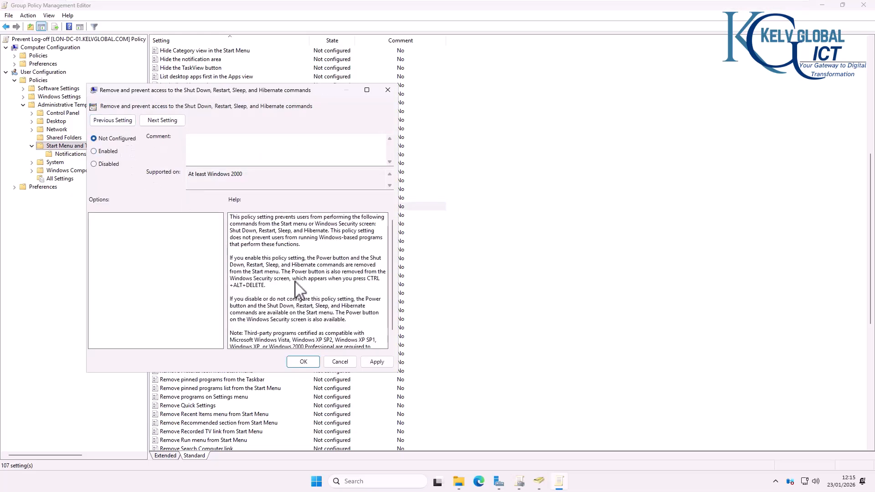
left_click(303, 363)
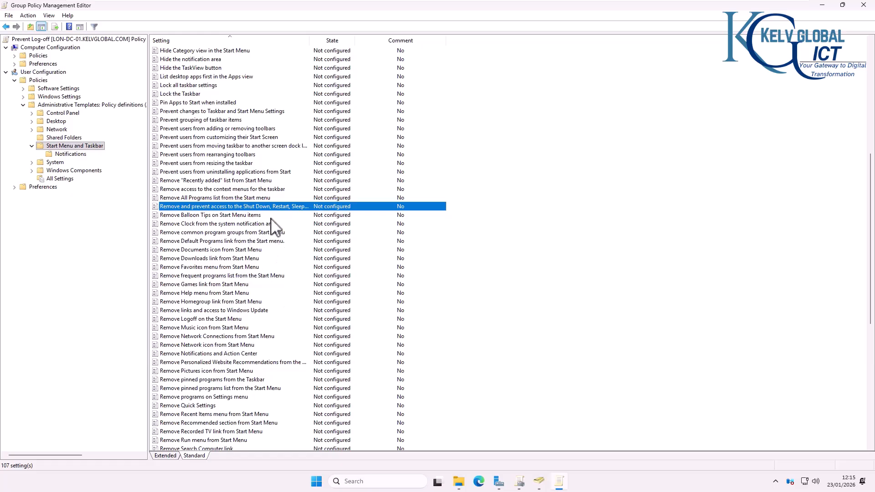
Step: Browse the user Desktop and Control Panel policy folders and their subfolders
scroll(219, 191, "down", 5)
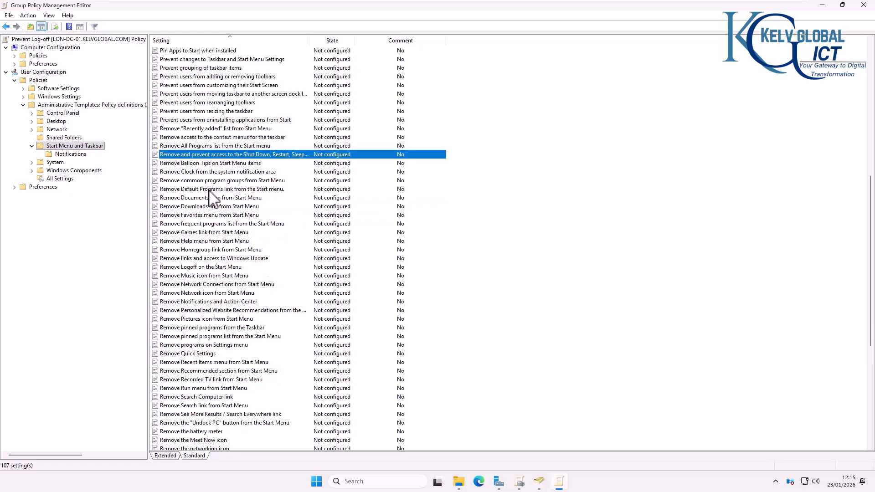
scroll(211, 209, "down", 5)
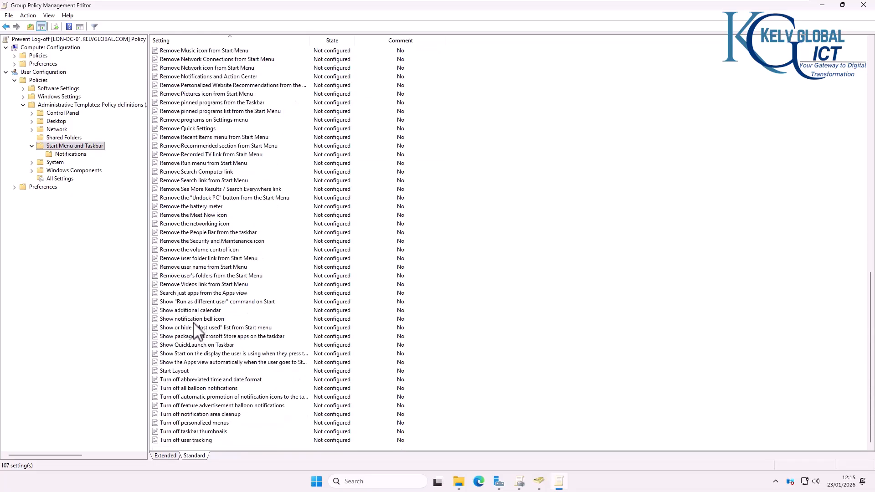
scroll(198, 328, "up", 6)
scroll(207, 280, "up", 6)
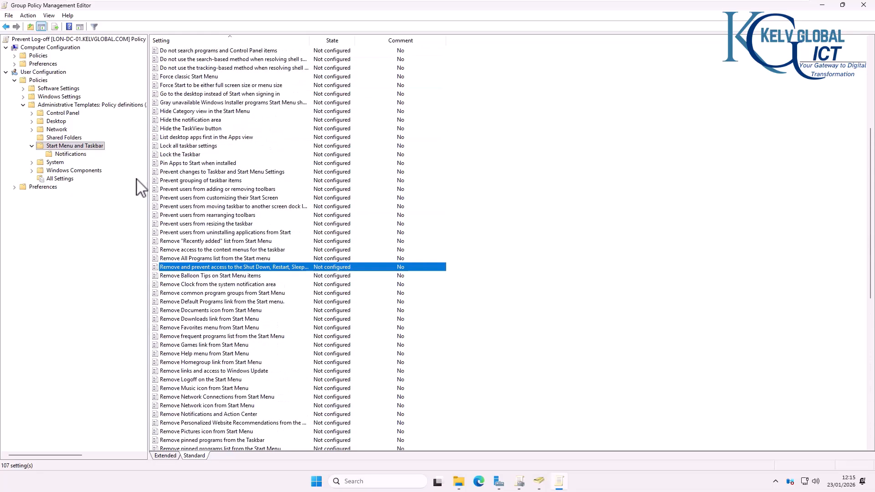
left_click(50, 121)
double_click(41, 122)
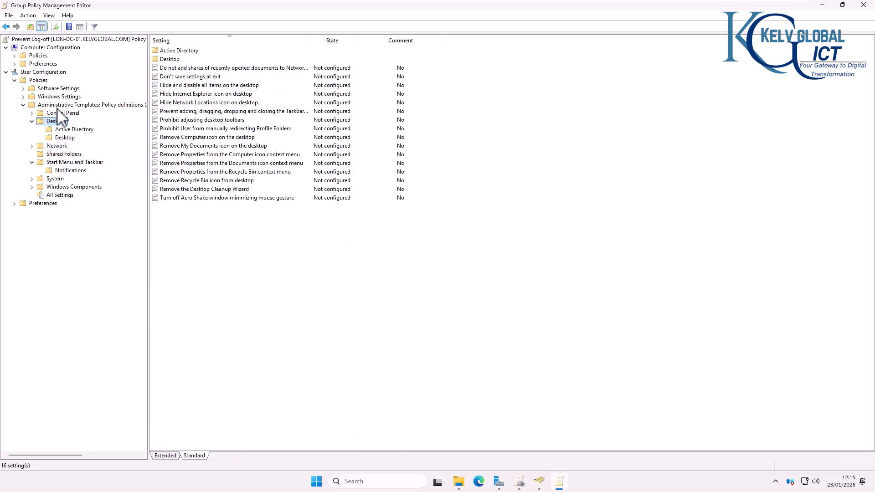
left_click(57, 113)
left_click(32, 113)
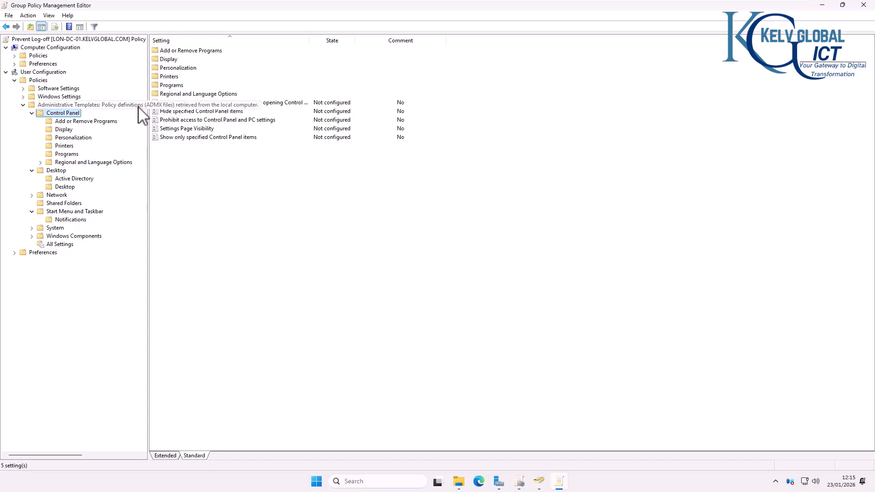
mouse_move(311, 1)
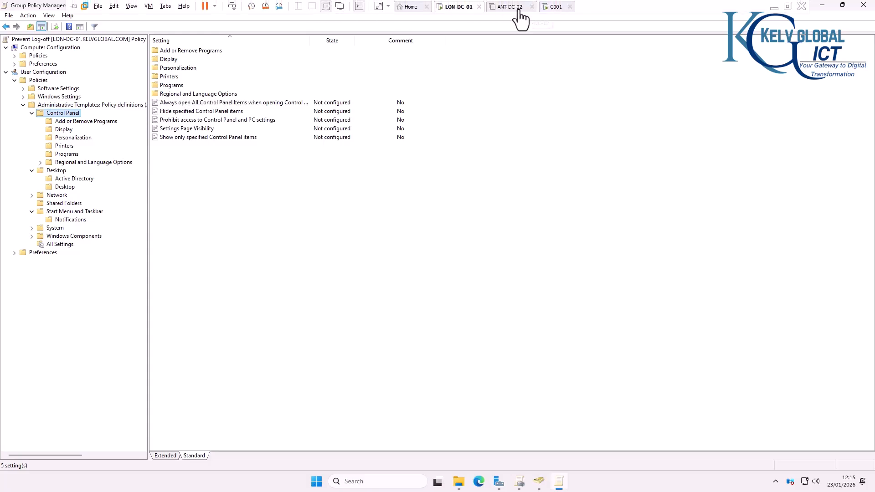
Step: On C001, rerun gpupdate /force and confirm Win+X again offers Sleep, Shut down and Restart
left_click(553, 9)
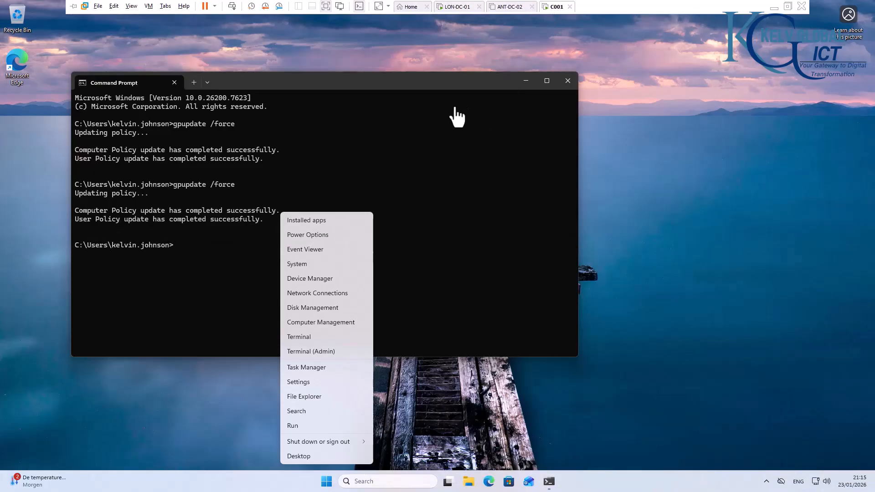
left_click(410, 185)
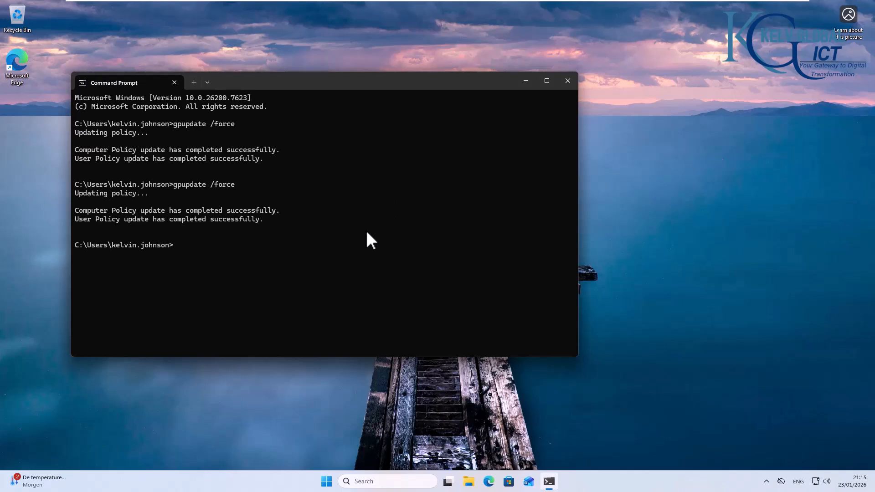
key("Up")
key("Return")
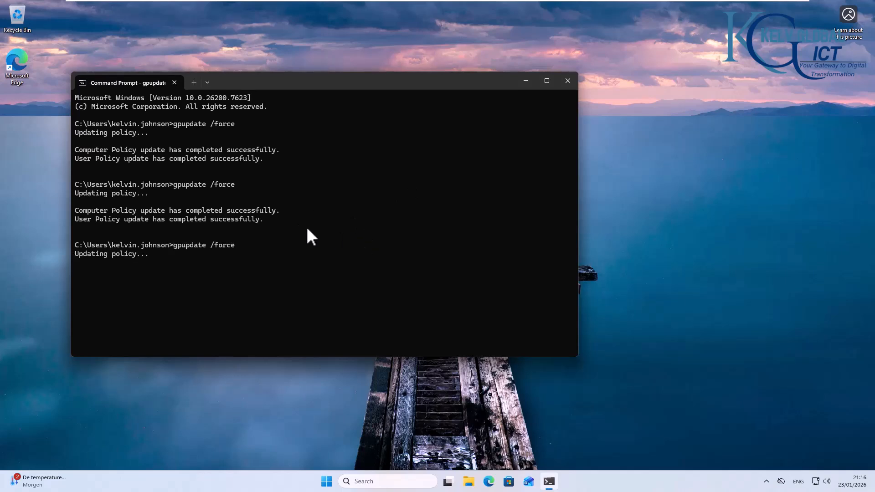
right_click(326, 483)
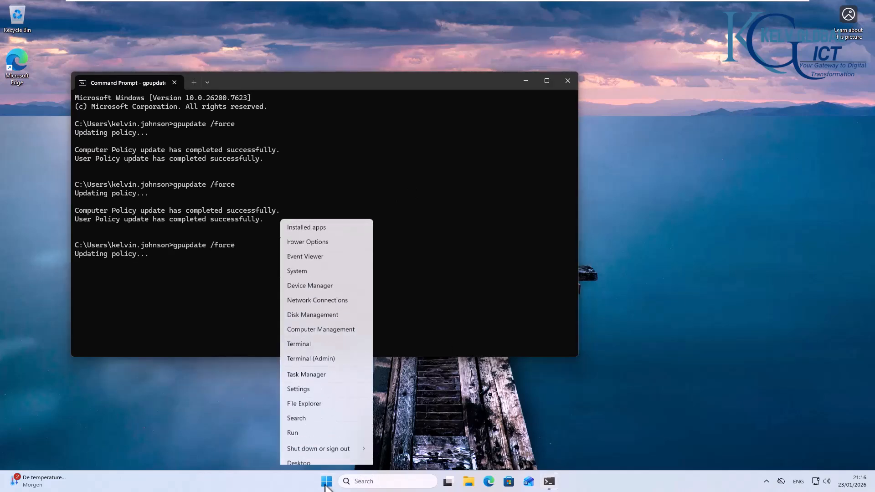
mouse_move(348, 442)
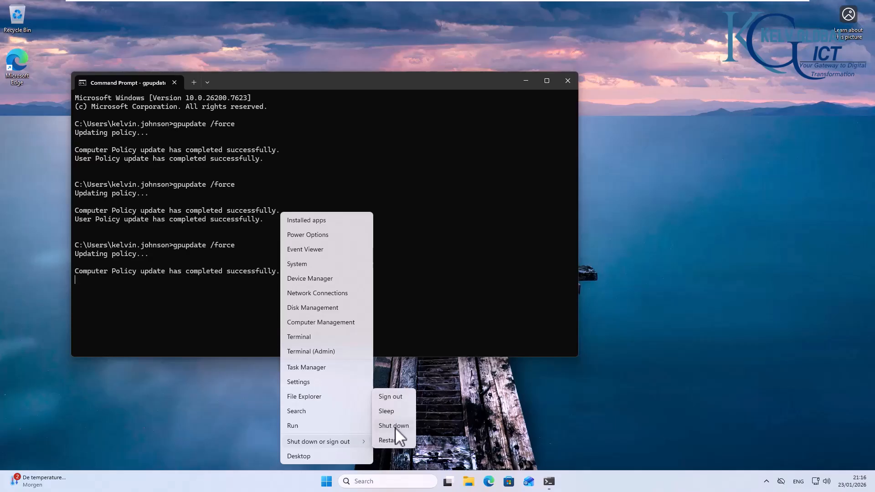
left_click(457, 284)
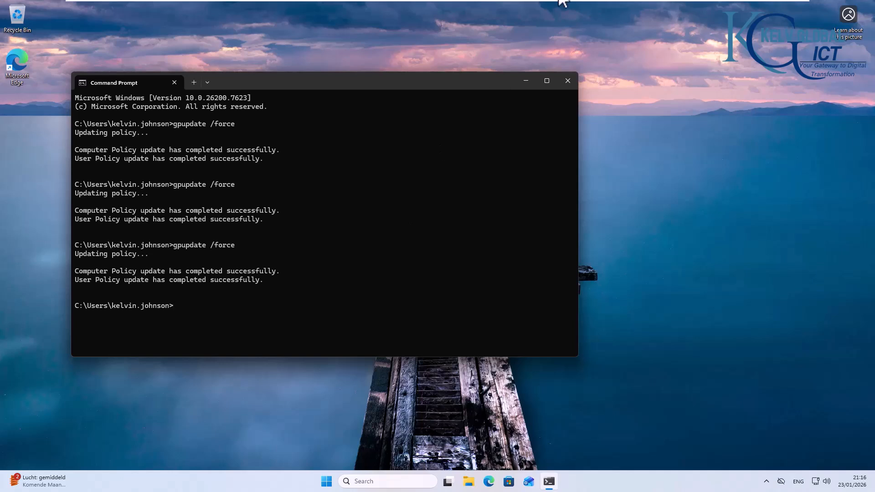
Step: Switch to the LON-DC-01 VM and view the LON OU in Group Policy Management
mouse_move(554, 1)
left_click(456, 7)
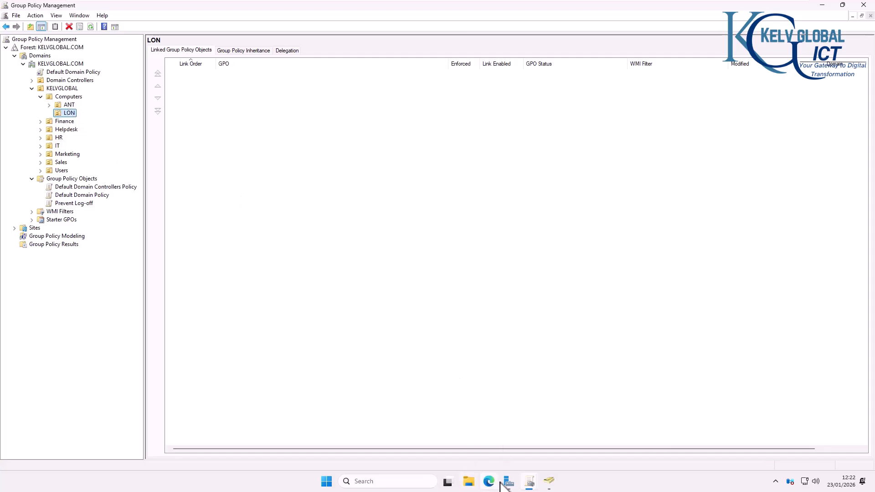
Step: Confirm in Active Directory Users and Computers that C001 sits in Computers > LON
left_click(550, 482)
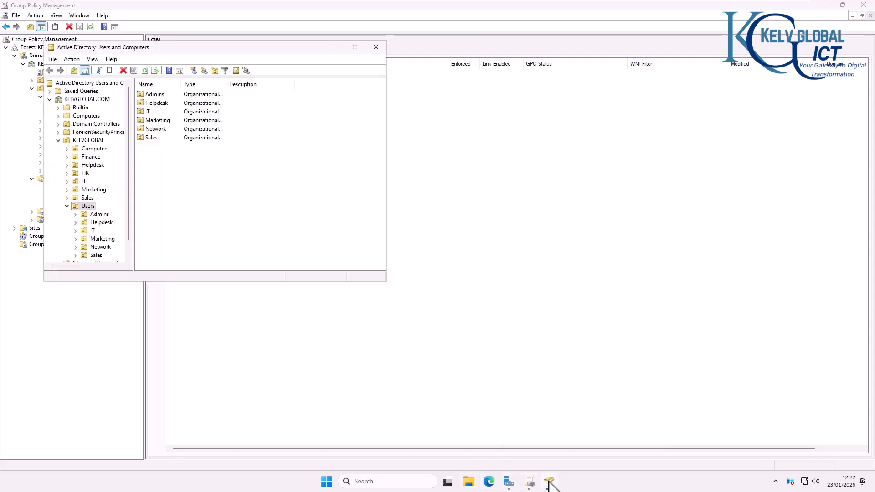
left_click(89, 149)
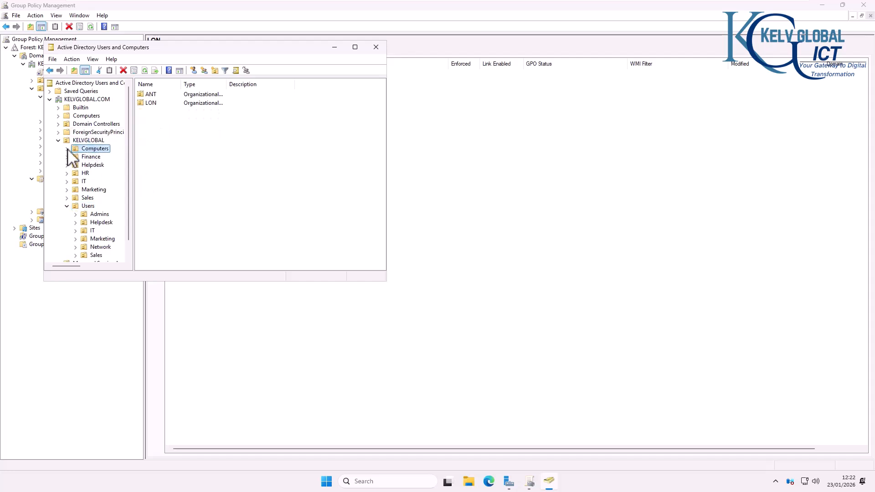
left_click(66, 149)
left_click(94, 165)
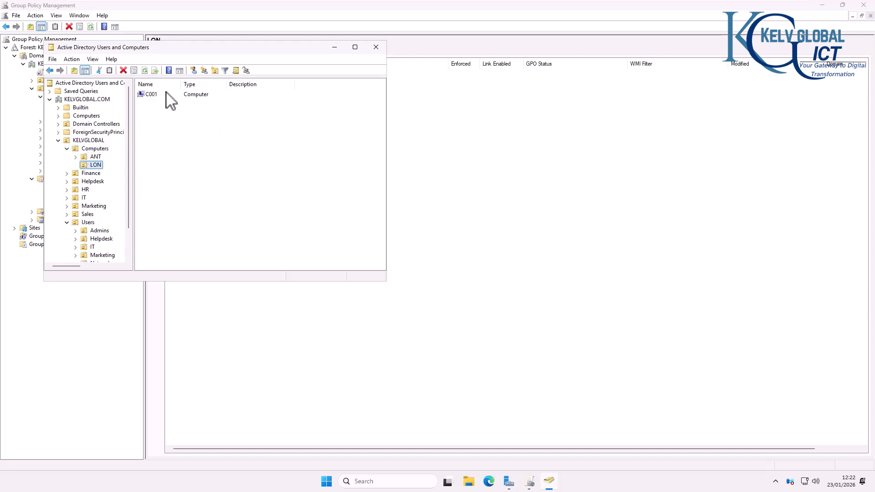
Step: Create a new GPO linked to the LON OU and start naming it Notepad++
left_click(334, 47)
right_click(67, 115)
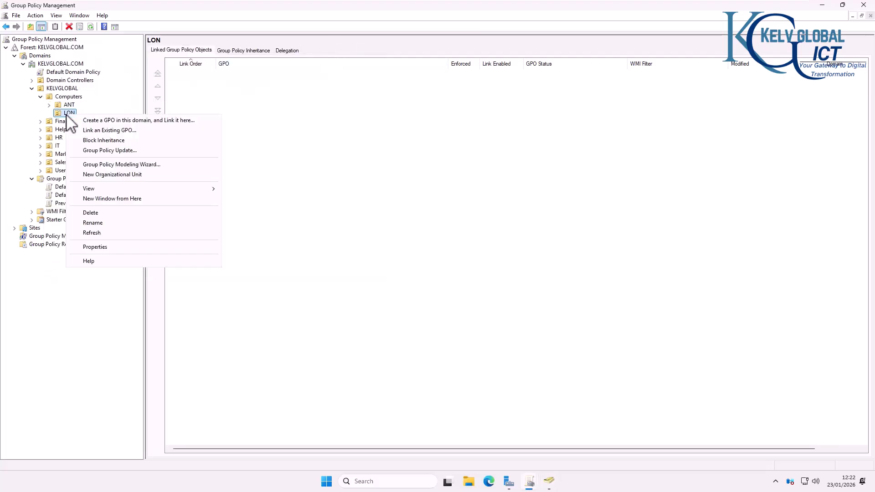
left_click(118, 121)
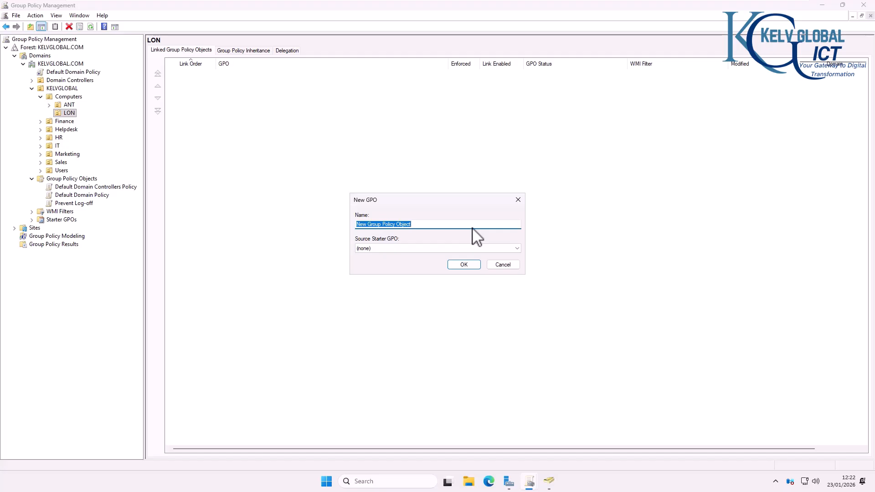
type("Notepad++")
Step: Edit the Notepad++ GPO at Computer Configuration > Policies > Software Settings > Software installation
left_click(469, 266)
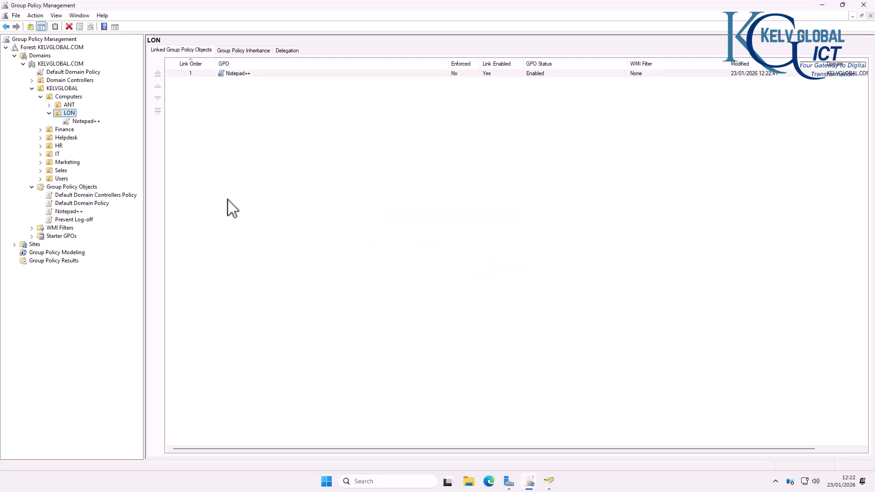
right_click(76, 120)
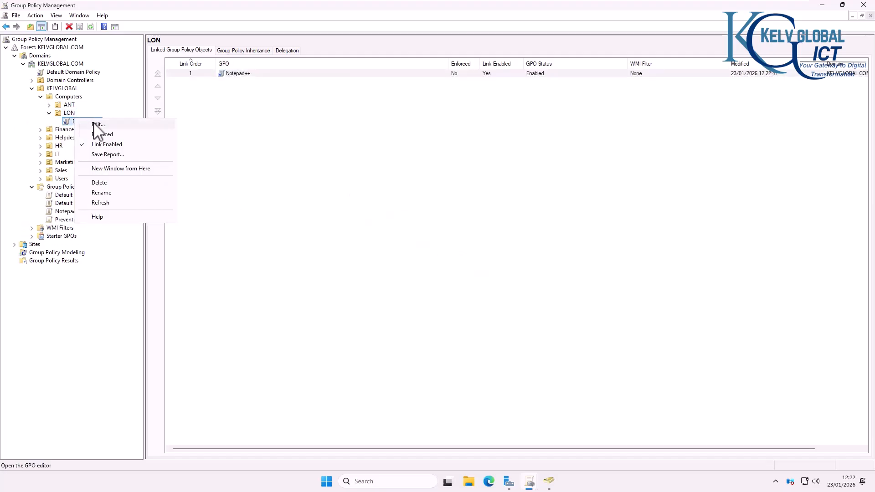
left_click(95, 124)
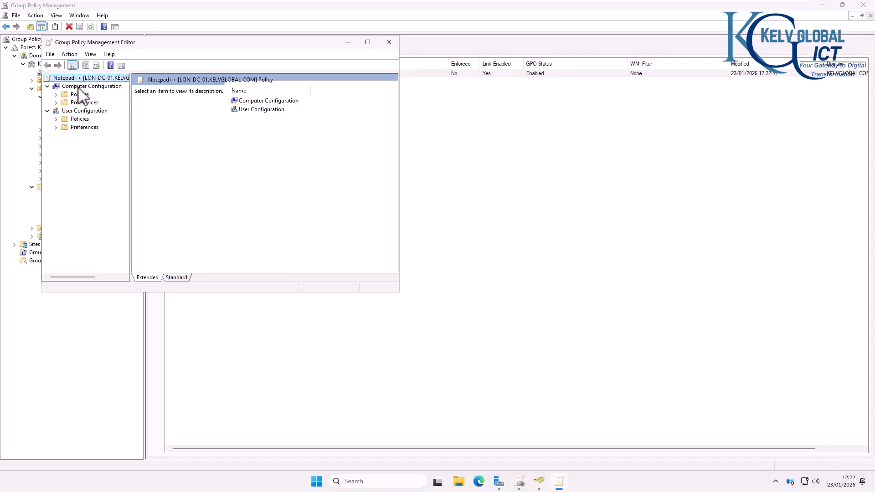
left_click(56, 95)
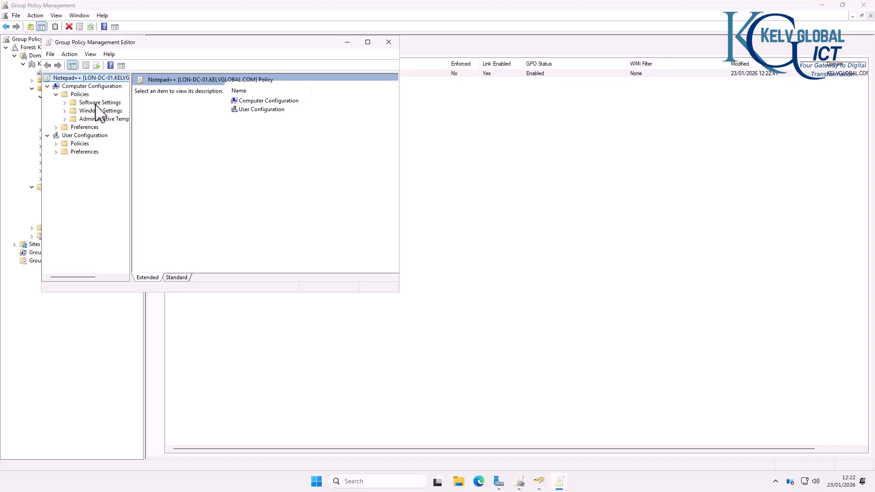
left_click(66, 102)
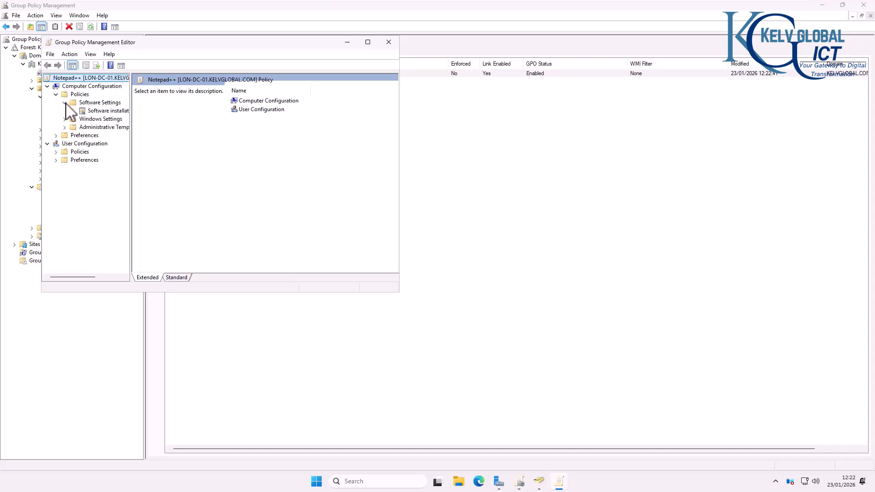
left_click(105, 111)
Step: Maximize the editor, widen the tree, and add a new package from \\LON-DC-01\Software
left_click(368, 41)
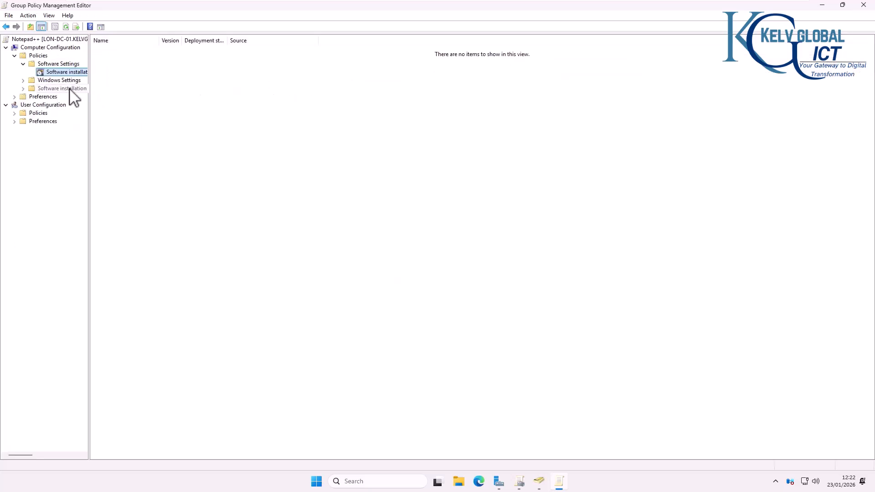
left_click_drag(90, 81, 185, 86)
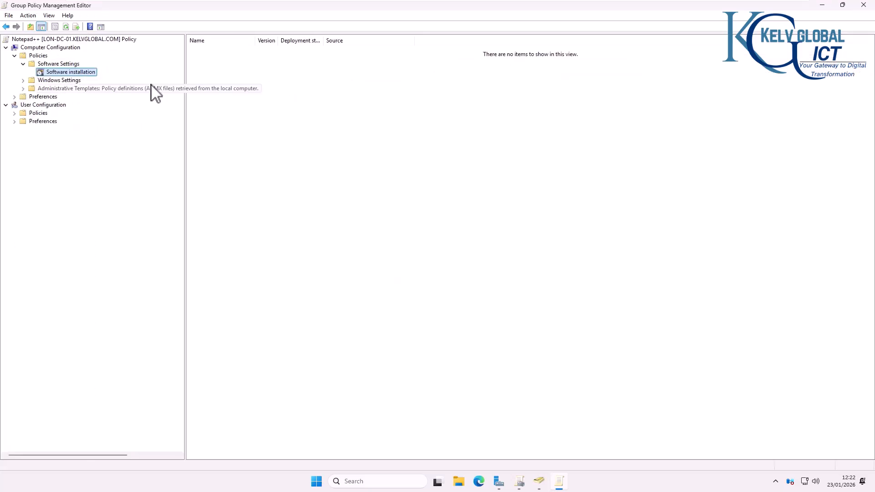
right_click(93, 76)
mouse_move(109, 81)
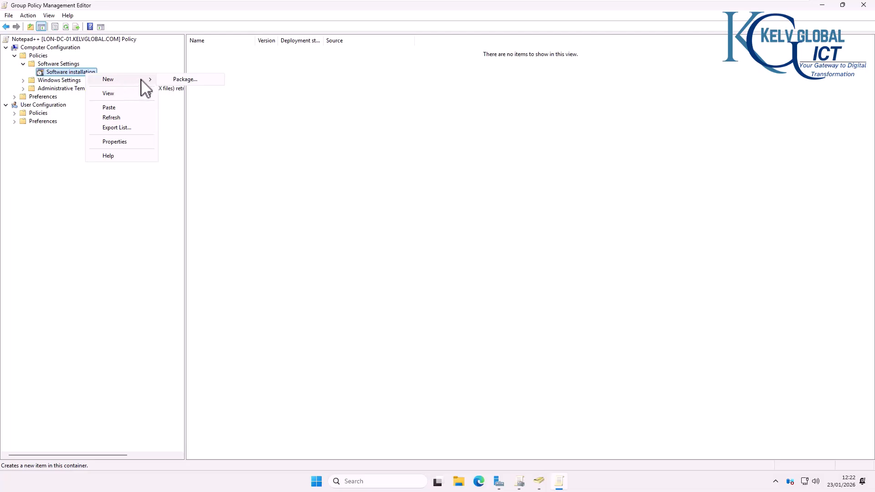
left_click(173, 80)
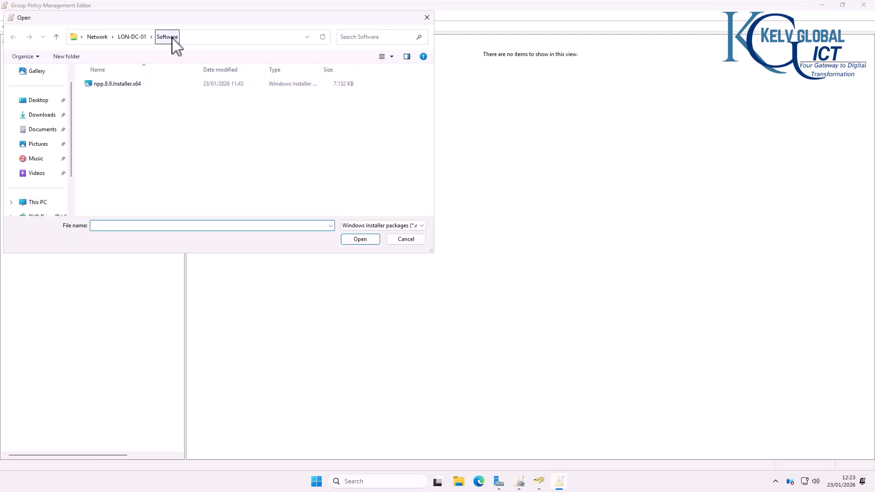
left_click(186, 37)
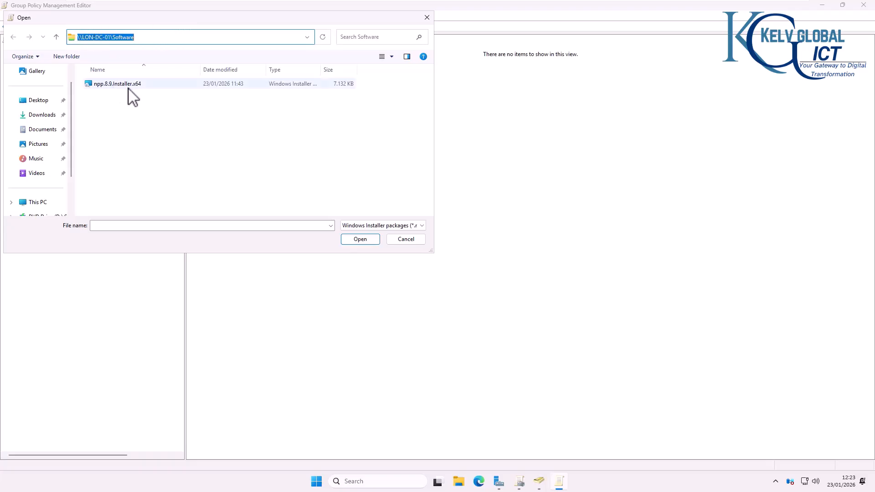
Step: Open the Software folder's properties on Local Disk (C:) and review its sharing and network path
left_click(456, 477)
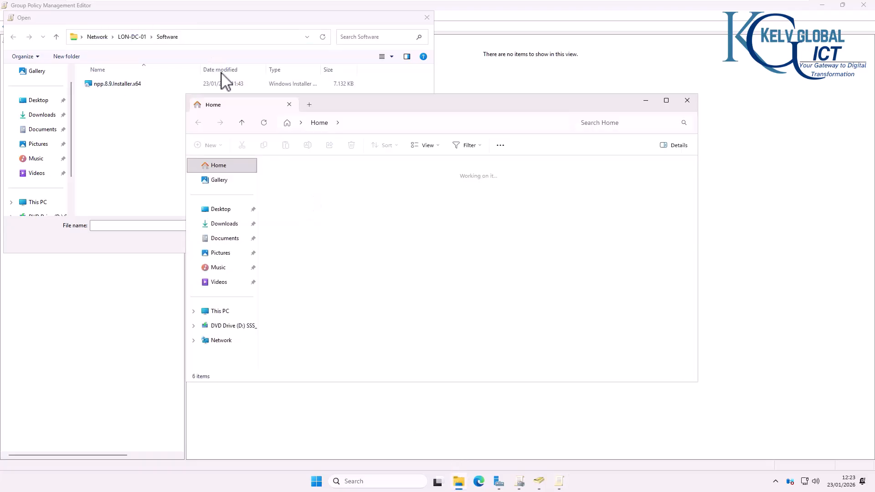
left_click(221, 311)
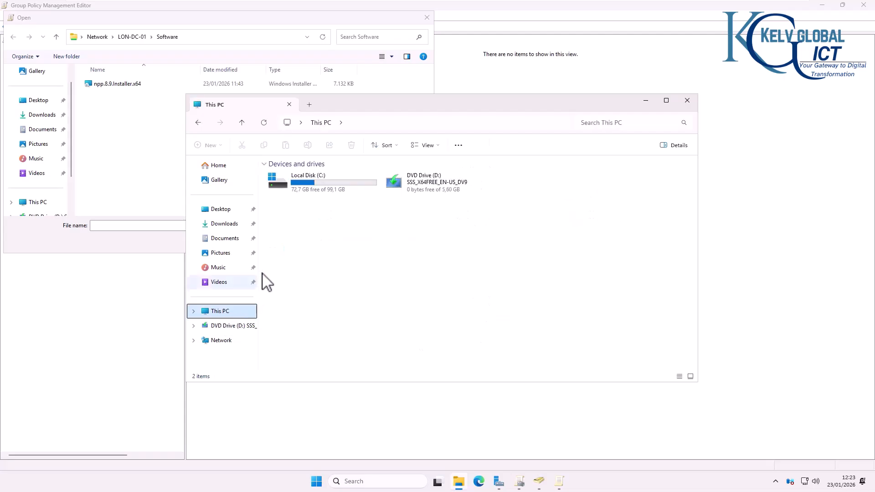
double_click(315, 182)
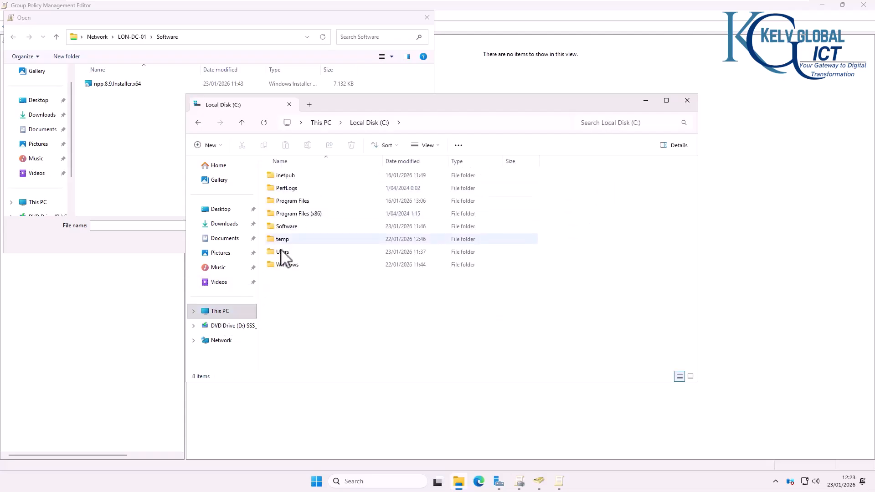
right_click(292, 228)
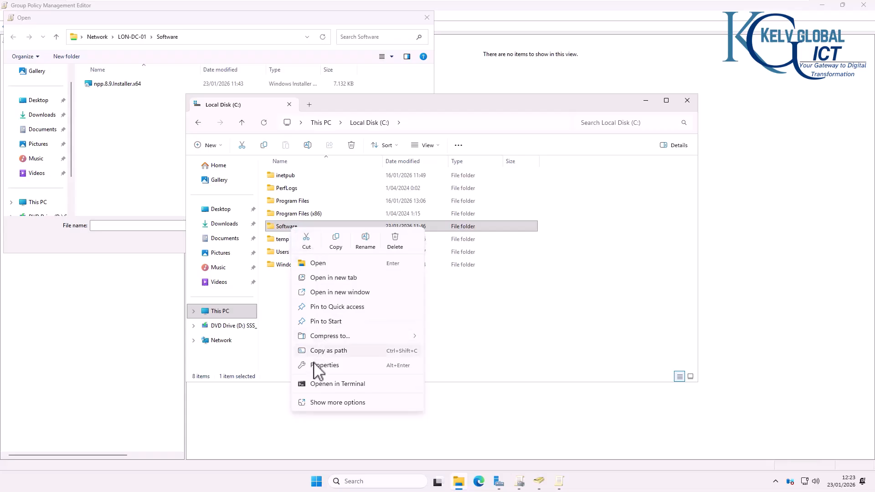
left_click(319, 367)
left_click(332, 249)
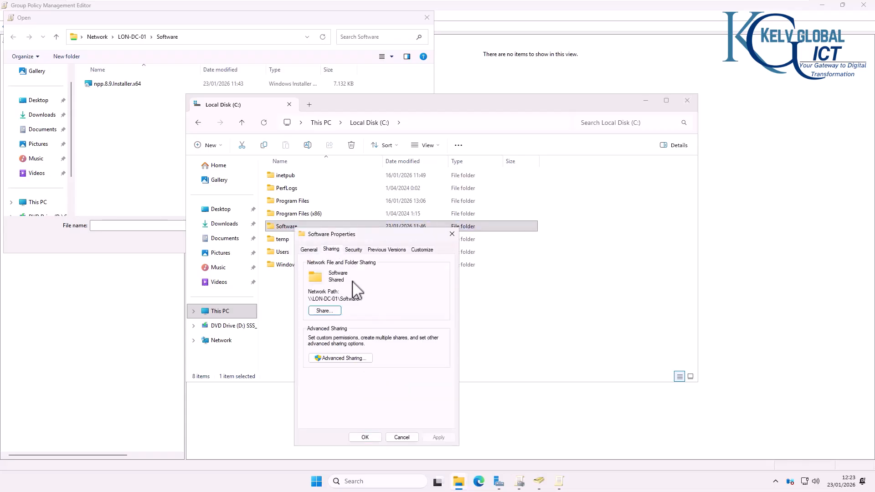
left_click_drag(360, 300, 306, 302)
left_click(334, 312)
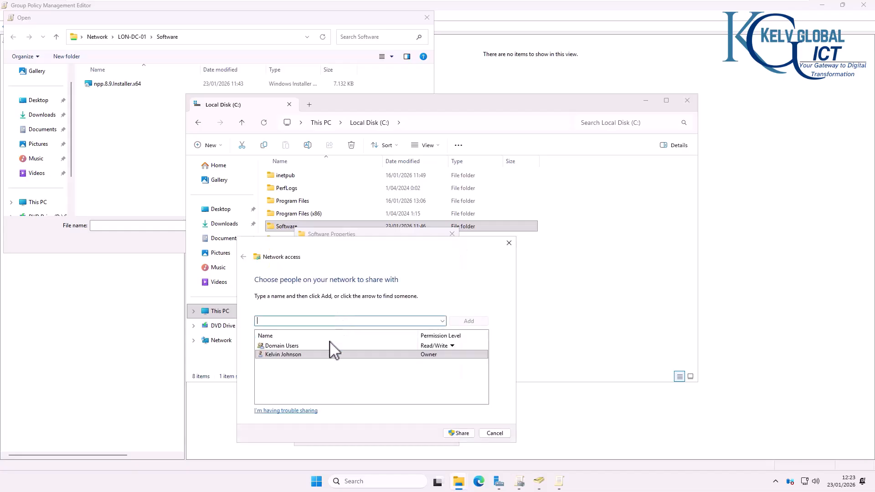
left_click(495, 433)
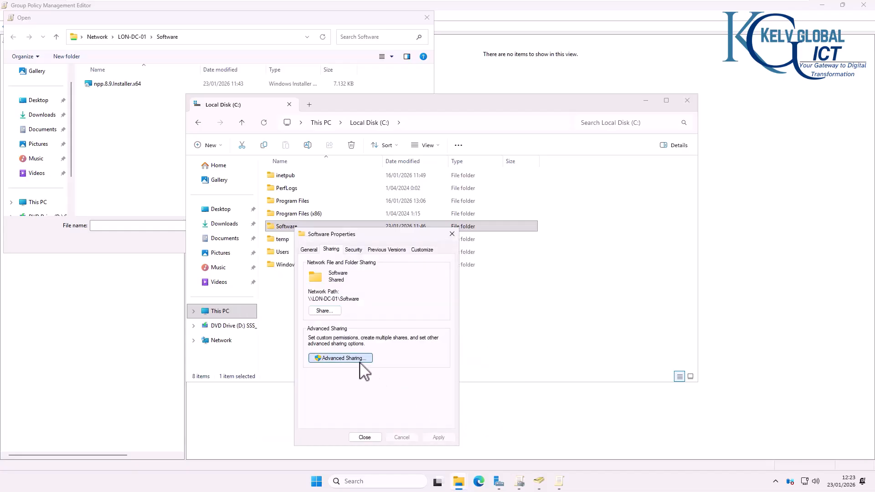
Step: Review the Software share's Advanced Sharing permissions and Security tab, closing without changes
left_click(360, 376)
left_click(336, 375)
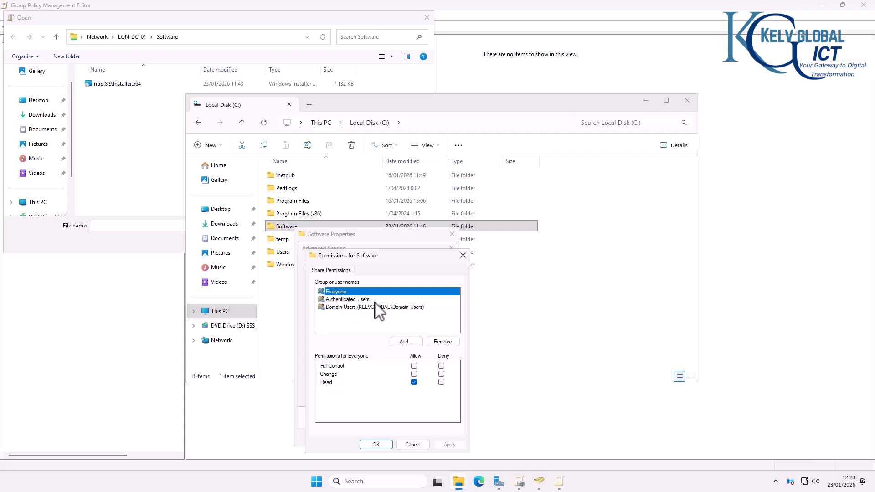
left_click(359, 299)
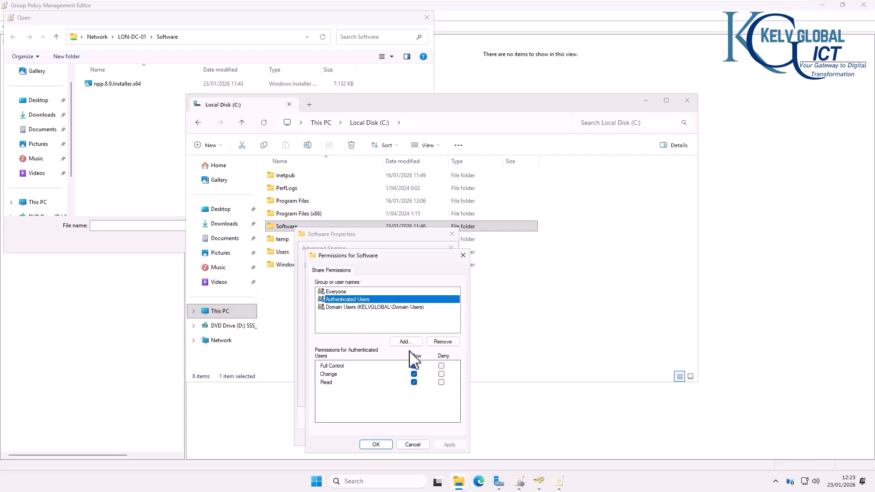
left_click(414, 445)
left_click(396, 395)
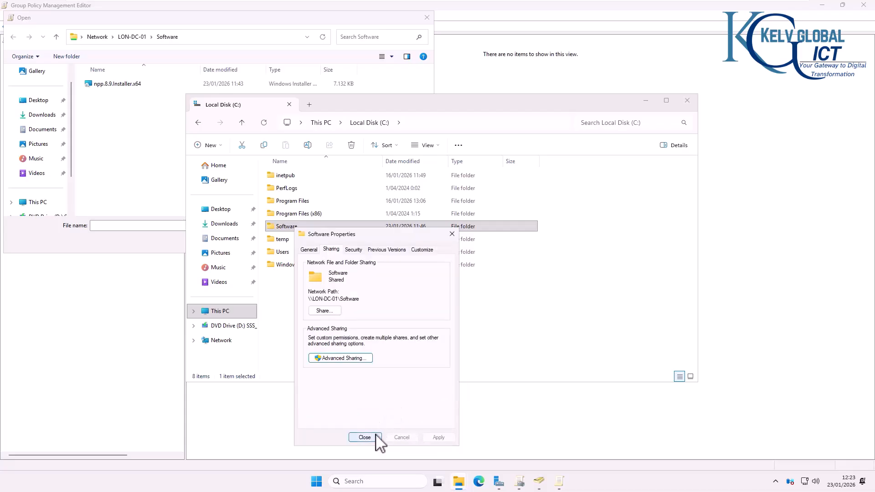
left_click(353, 249)
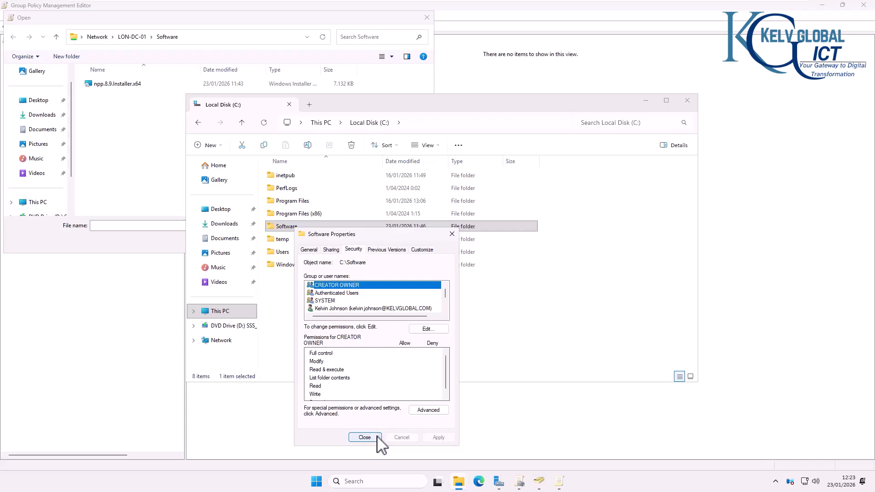
left_click(365, 437)
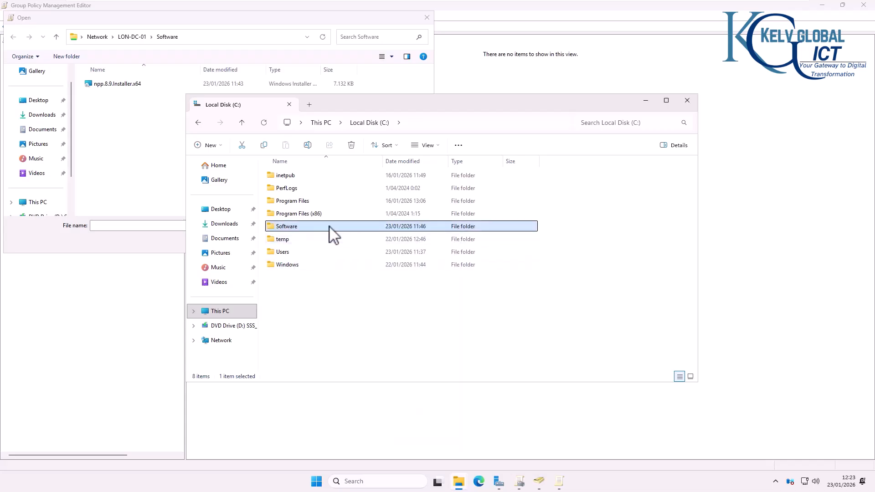
Step: Add npp.8.9.Installer.x64 from \\LON-DC-01\Software as an Assigned software package
left_click(192, 38)
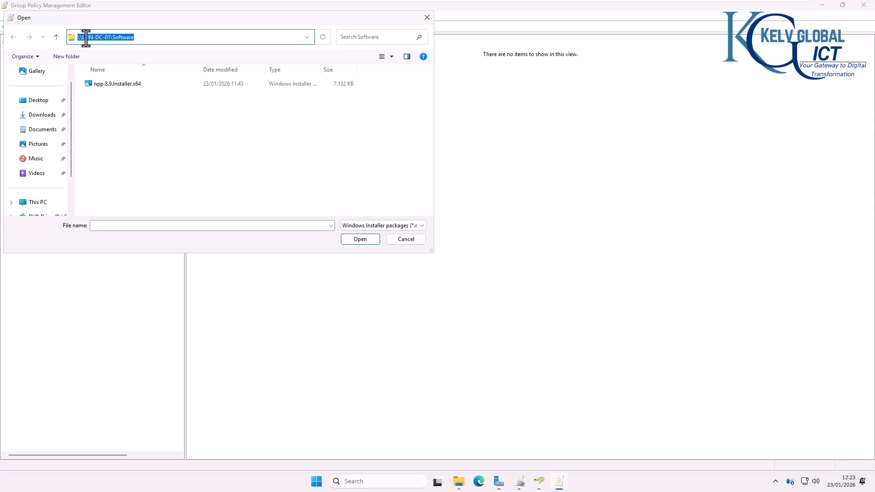
left_click(128, 85)
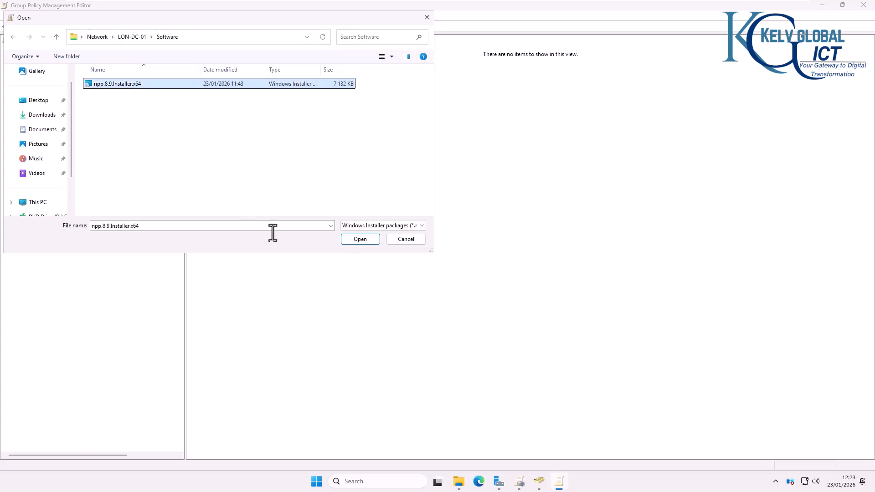
left_click(356, 240)
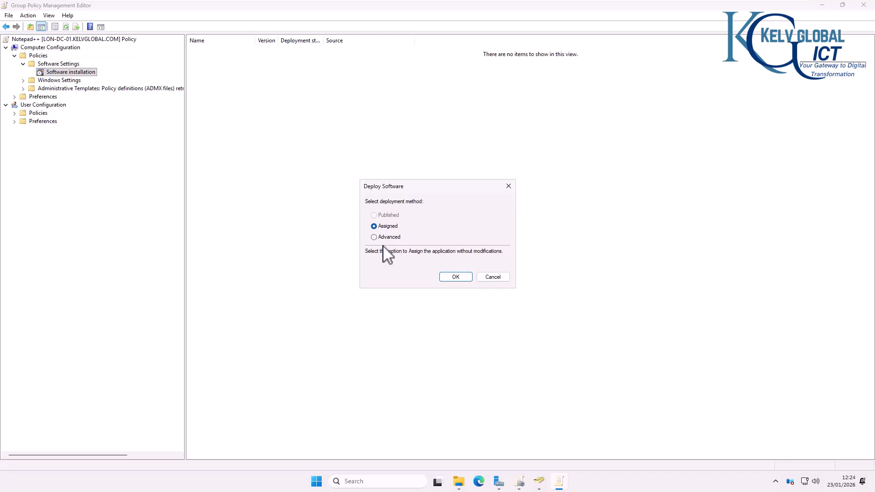
left_click(455, 277)
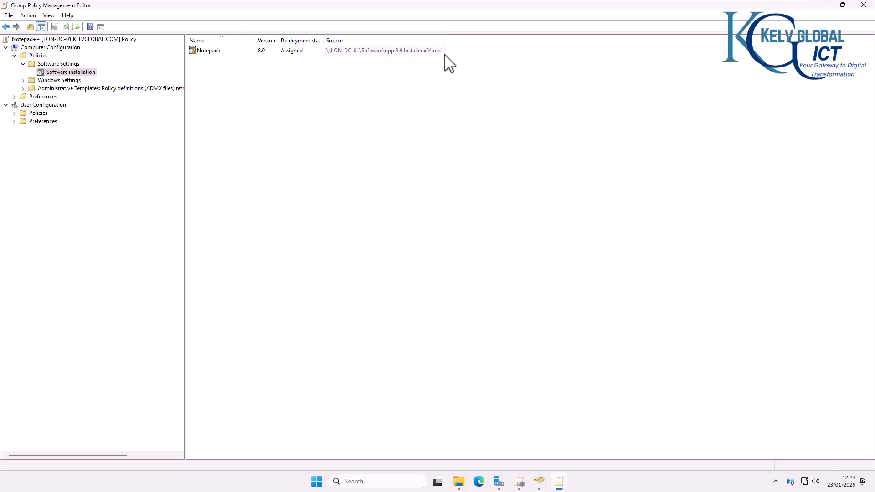
Step: Tick 'Uninstall this application when it falls out of the scope of management' for Notepad++
right_click(221, 52)
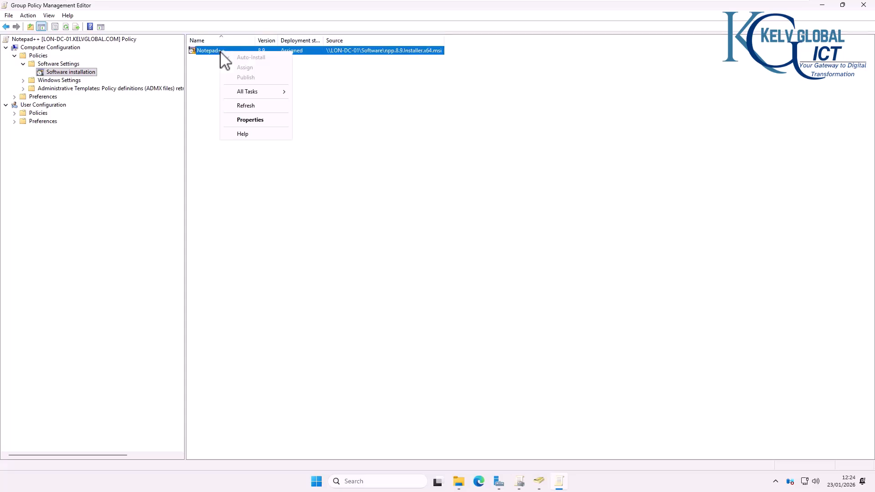
left_click(250, 119)
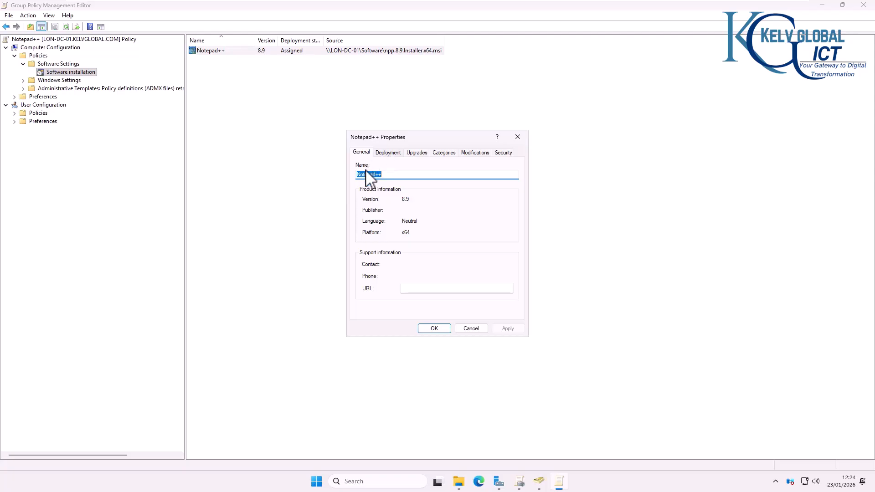
left_click(387, 155)
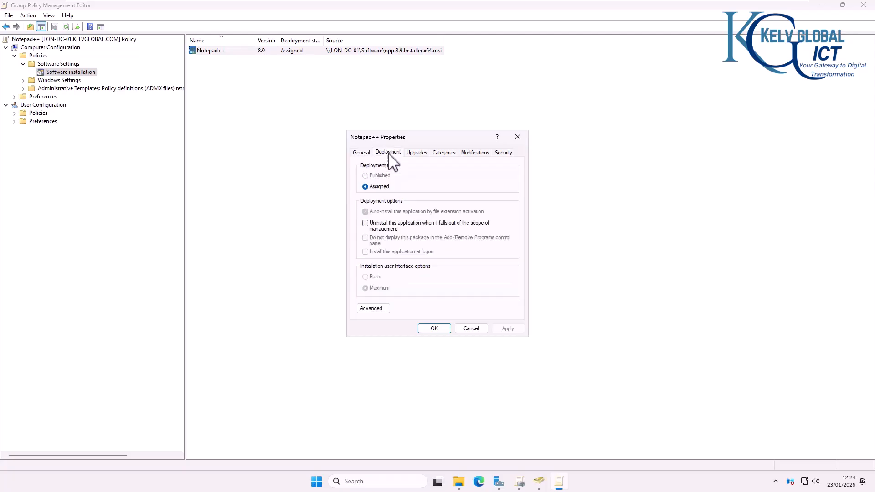
left_click(378, 225)
Step: Review the Upgrades, Categories, Modifications and Security tabs, then apply and close the properties
left_click(417, 153)
left_click(379, 242)
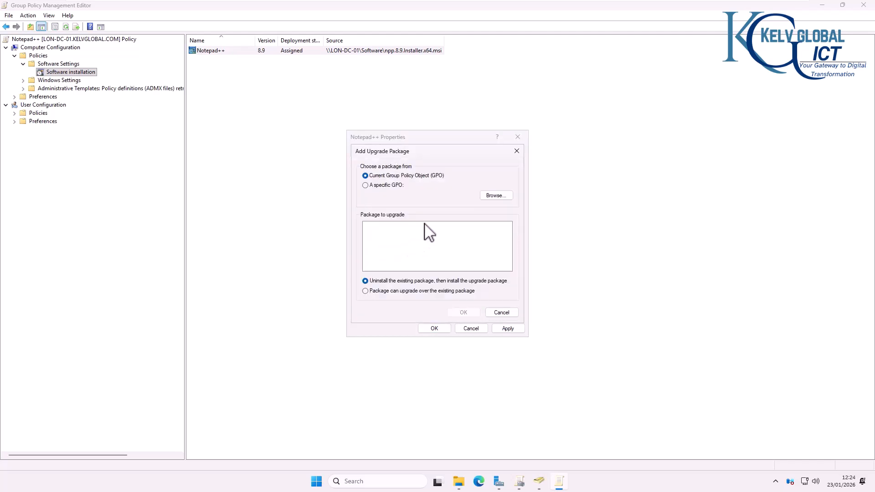
left_click(496, 313)
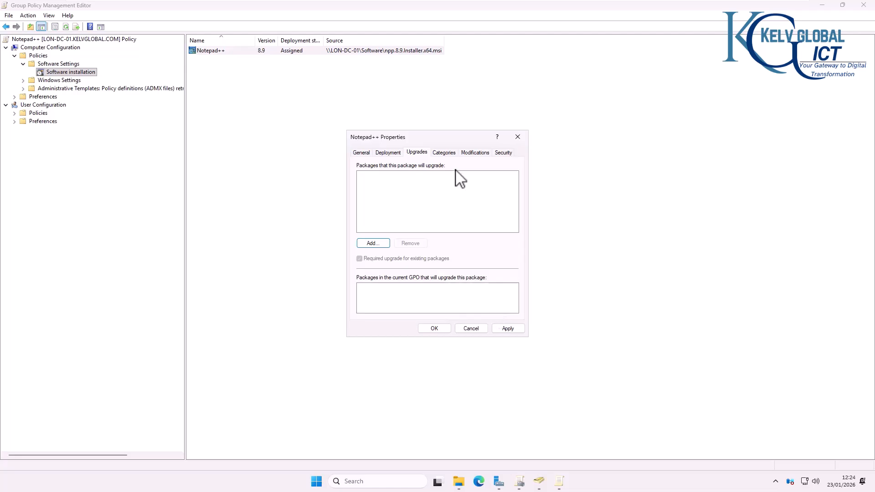
left_click(445, 153)
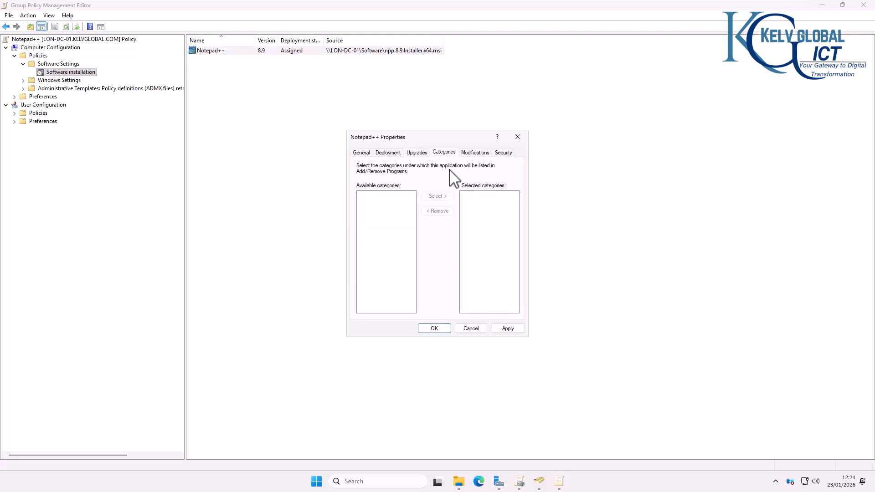
left_click(481, 153)
left_click(502, 153)
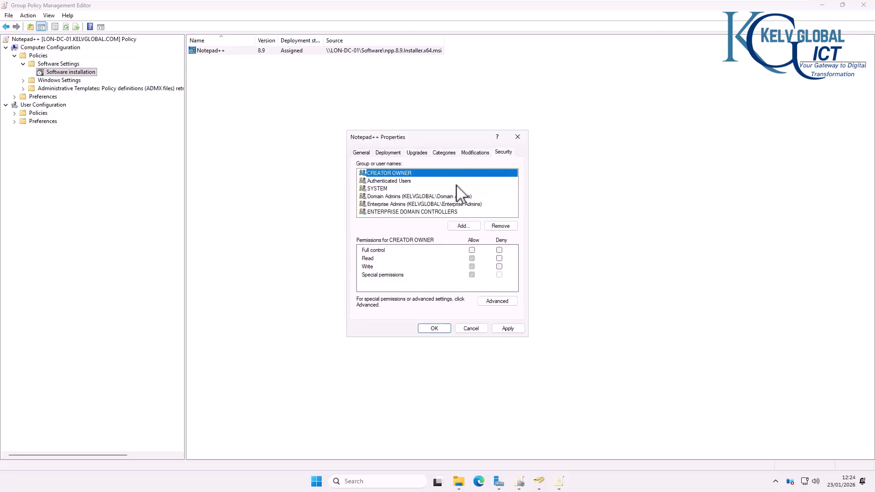
left_click(509, 329)
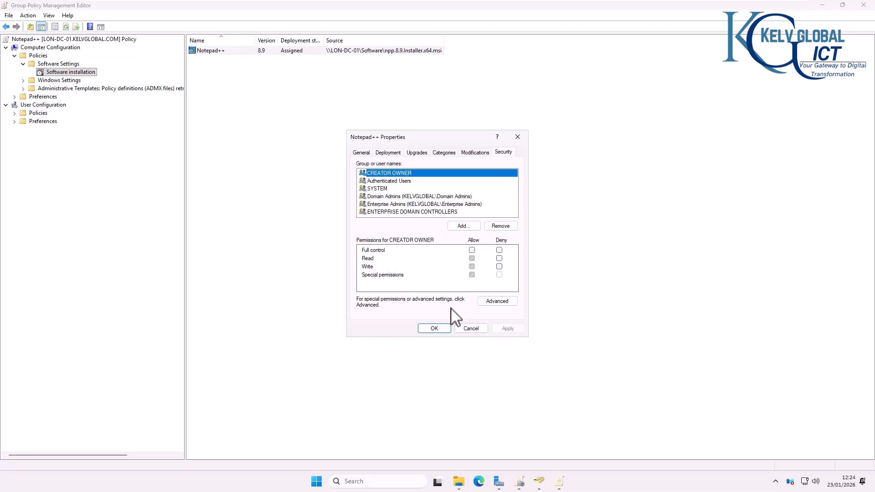
left_click(435, 328)
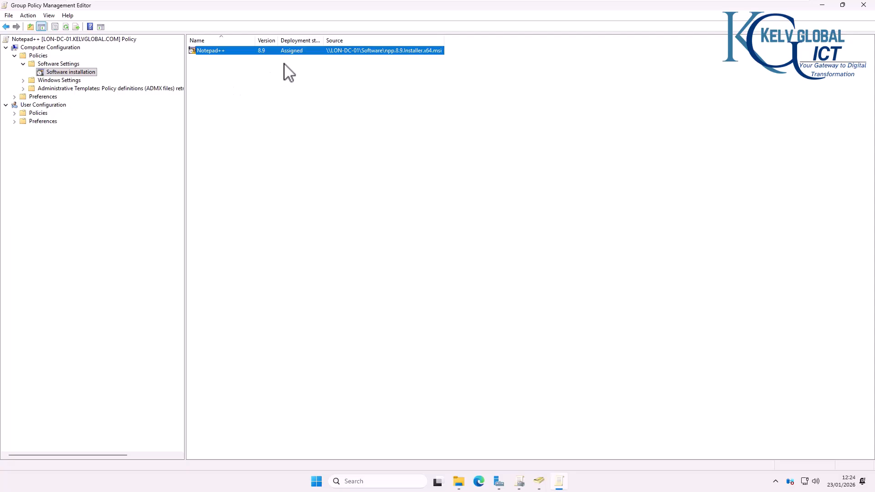
Step: Show the Notepad++ GPO's settings report and expand Assigned Applications > Deployment Information
left_click(540, 481)
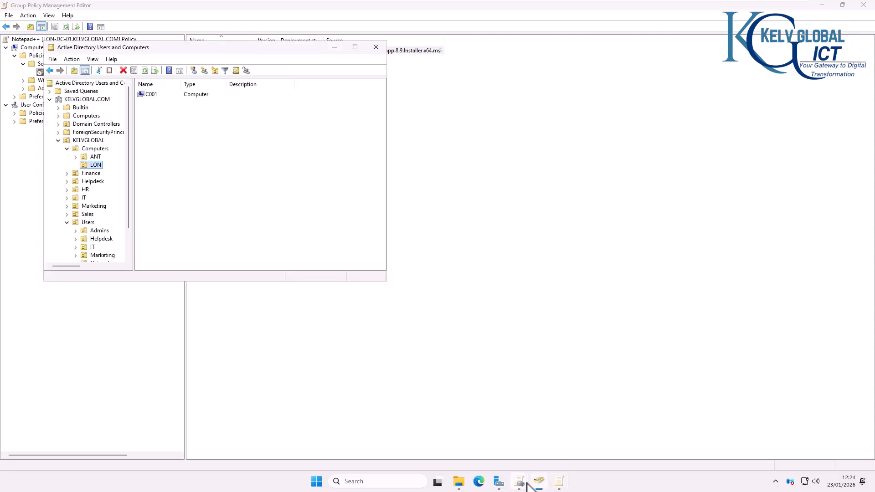
left_click(192, 156)
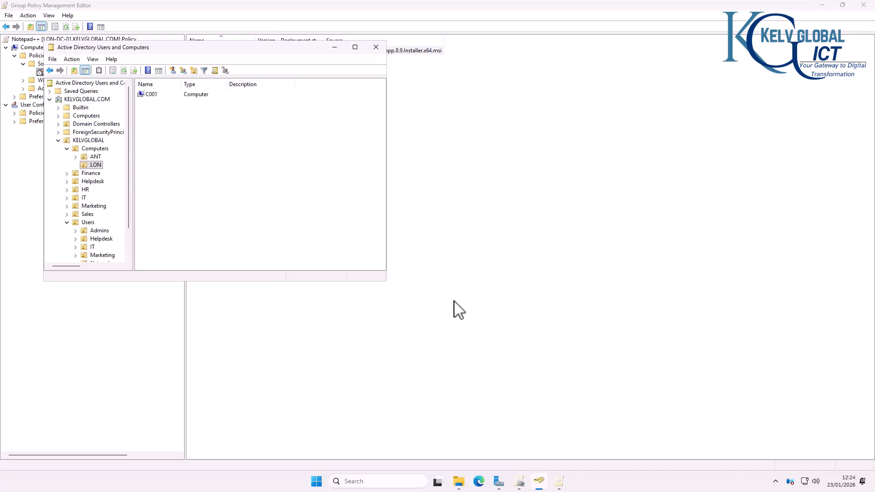
left_click(521, 483)
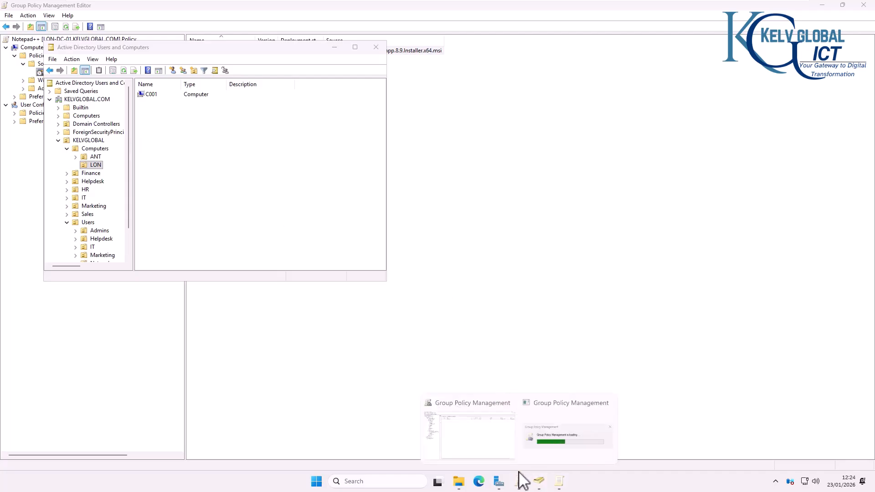
left_click(474, 437)
left_click(85, 121)
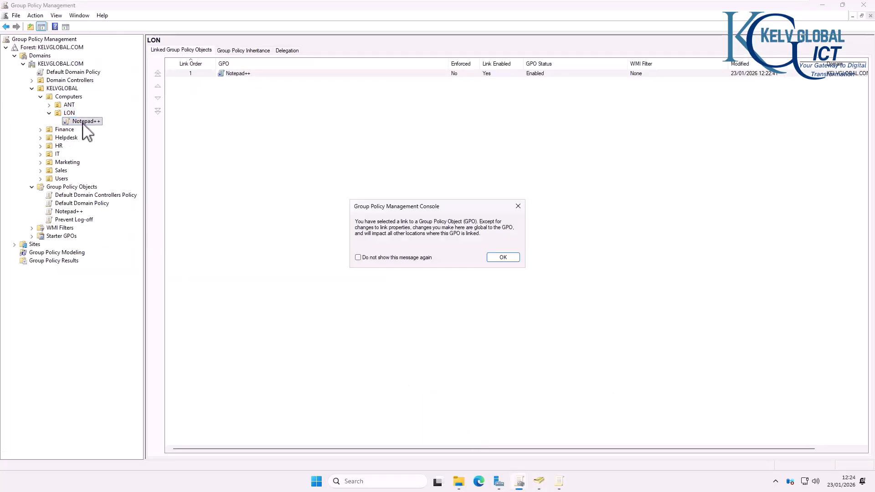
left_click(503, 258)
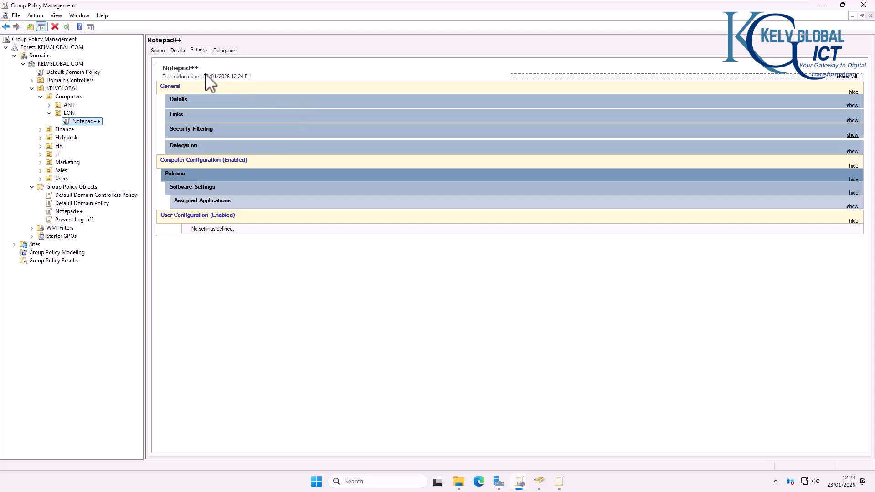
left_click(188, 204)
left_click(195, 213)
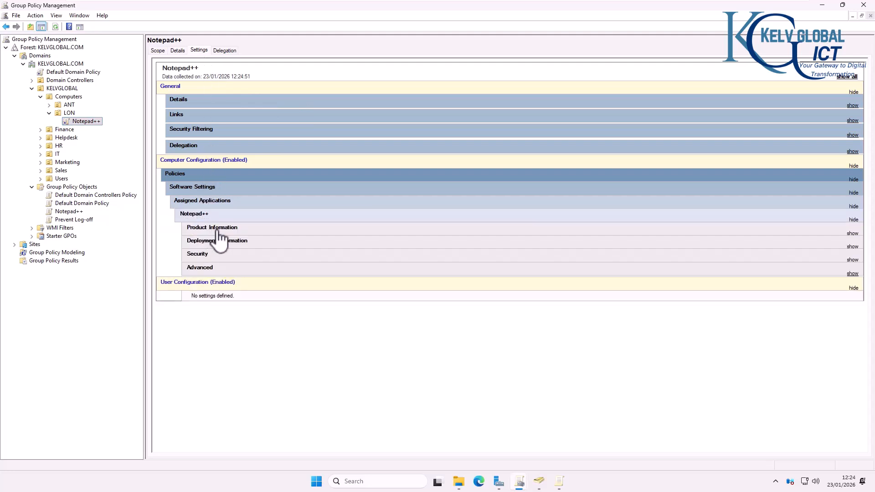
left_click(221, 241)
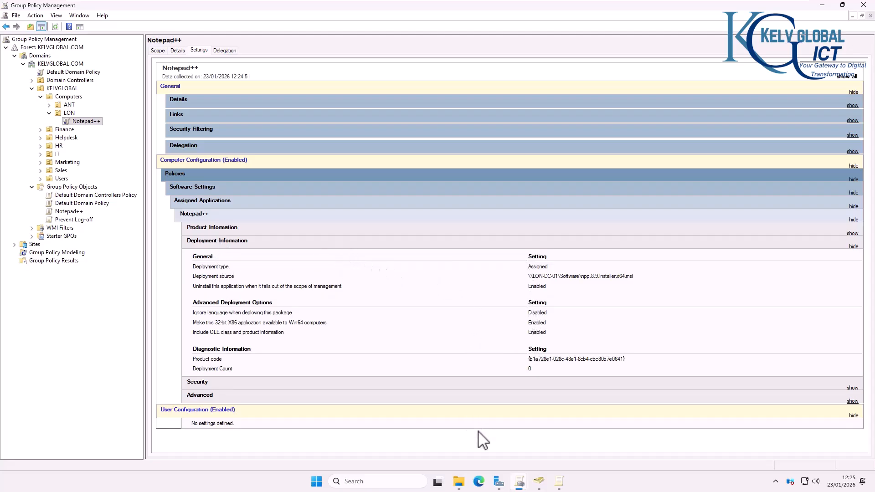
Step: On the C001 client, browse File Explorer to \\LON-DC-01\Software to confirm the installer is reachable
mouse_move(398, 1)
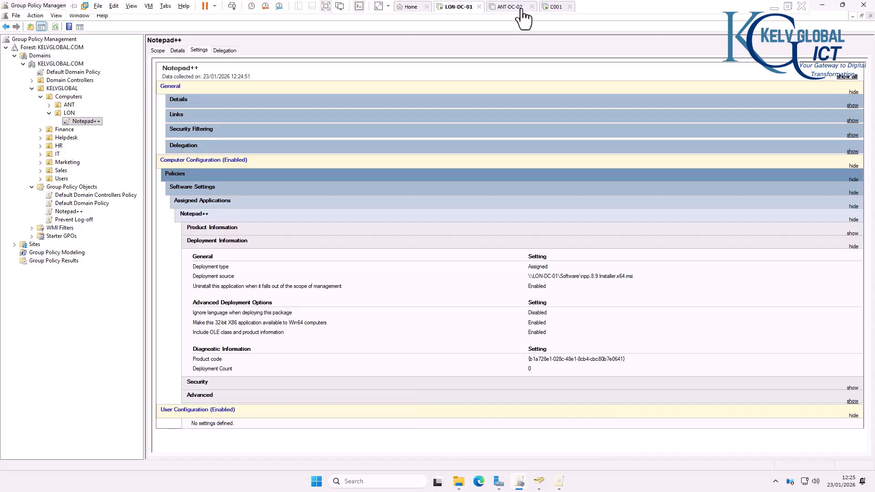
left_click(547, 8)
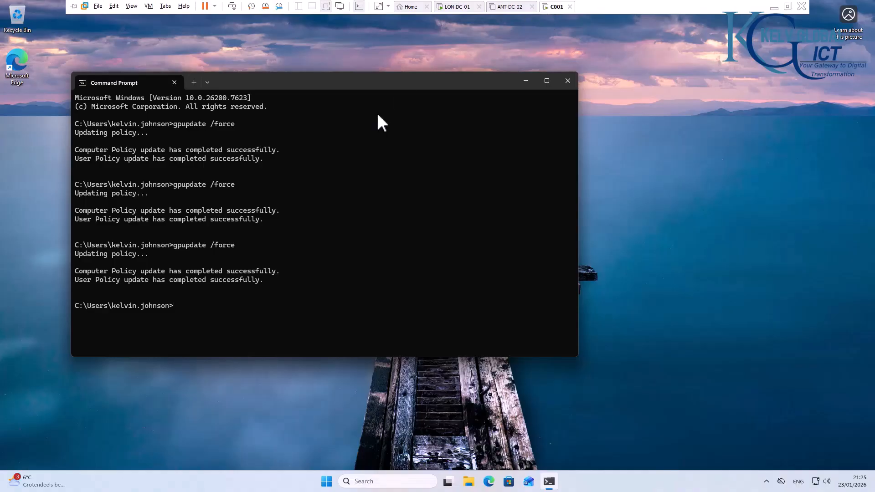
left_click(469, 481)
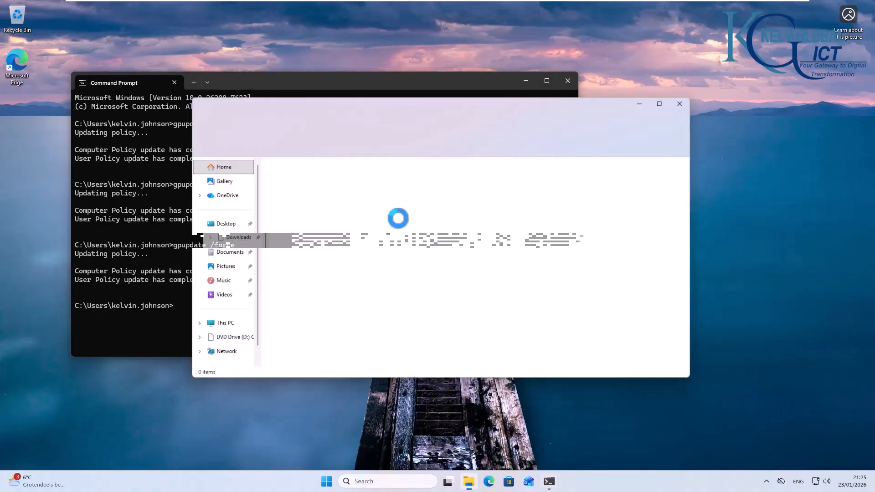
left_click(397, 124)
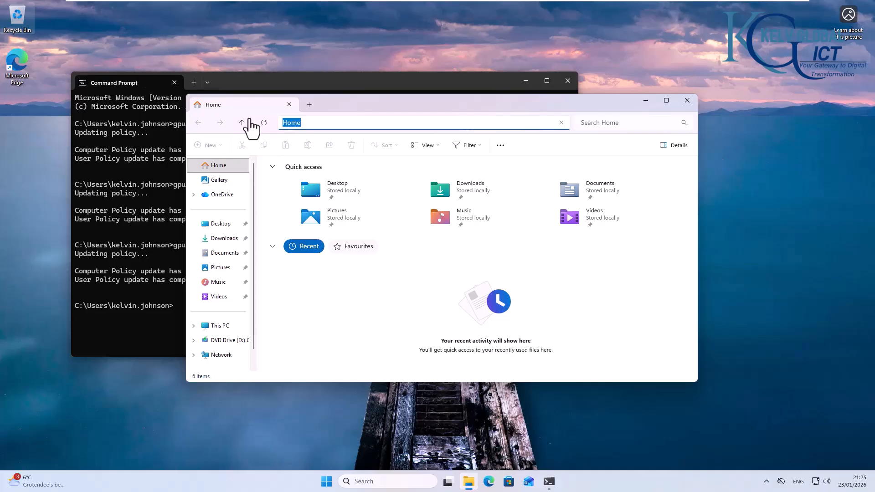
left_click(338, 127)
left_click_drag(338, 127, 276, 124)
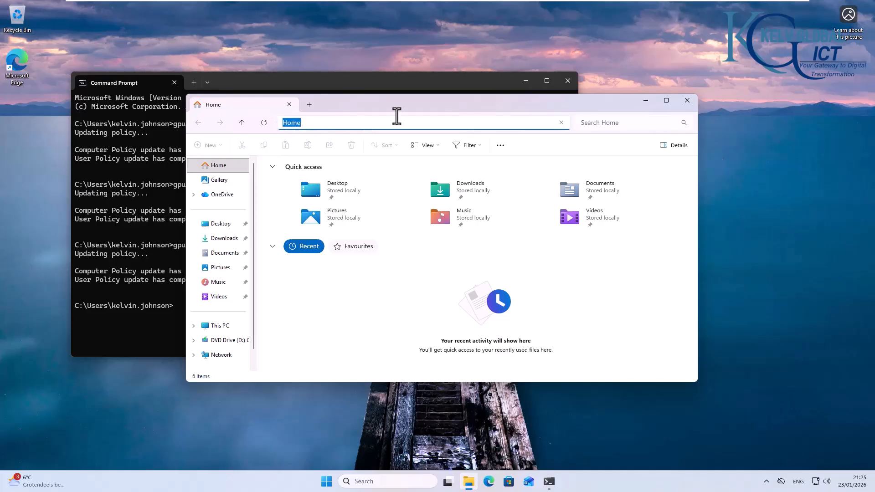
type("\\\\LON-DC-01\\Software")
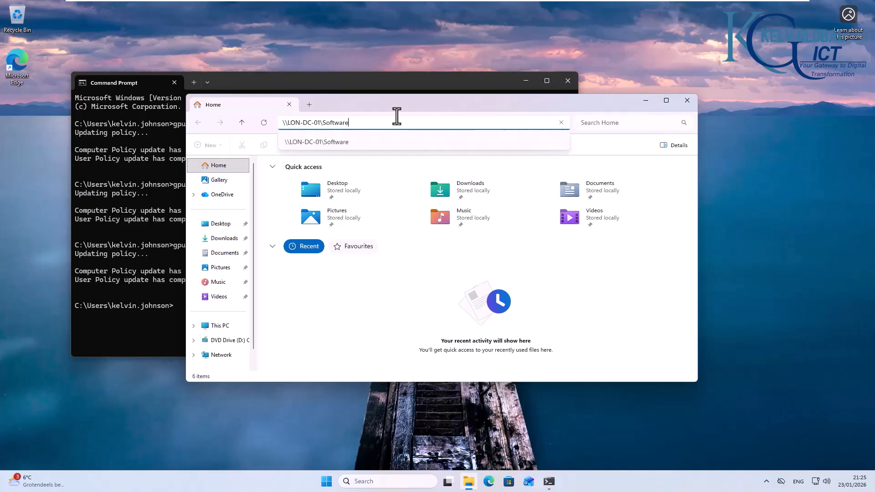
key("Return")
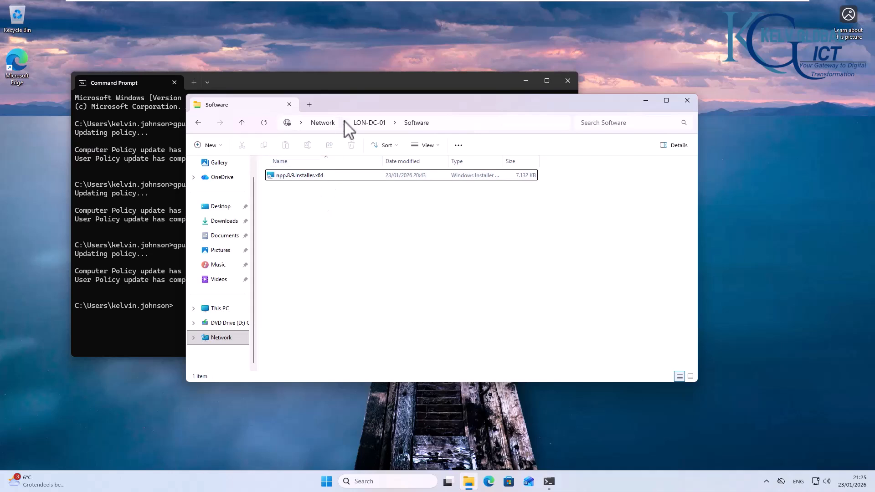
Step: Rerun gpupdate /force and search Start for 'note' to check for Notepad++
left_click(152, 212)
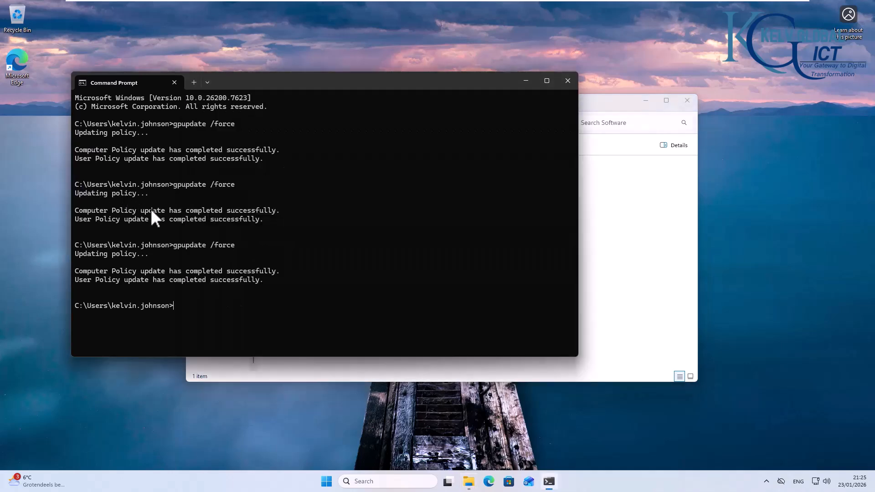
key("Up")
key("Return")
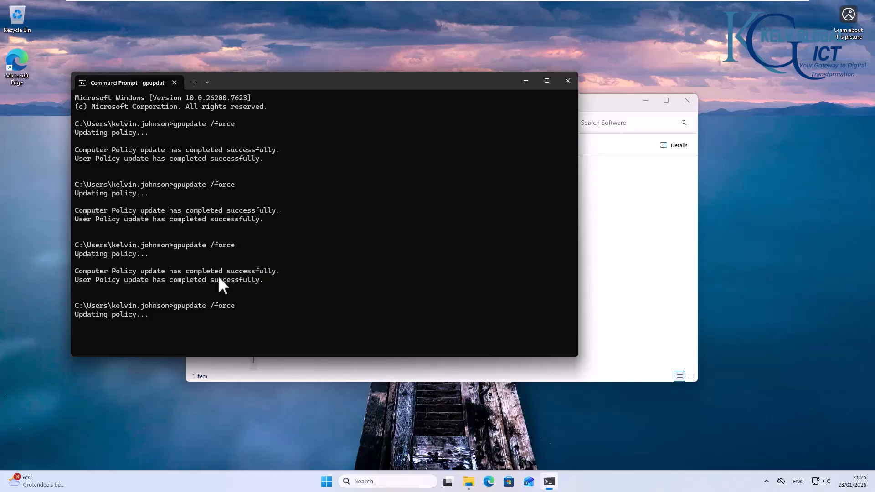
left_click(358, 481)
type("note")
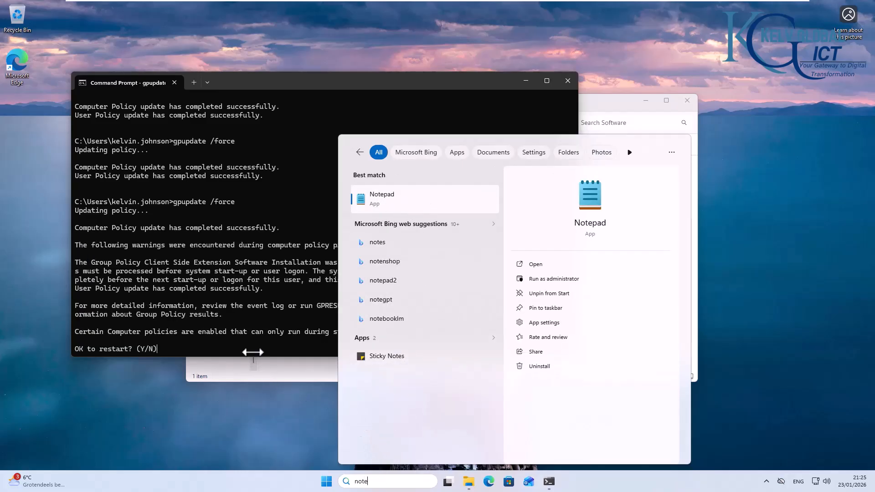
left_click(218, 289)
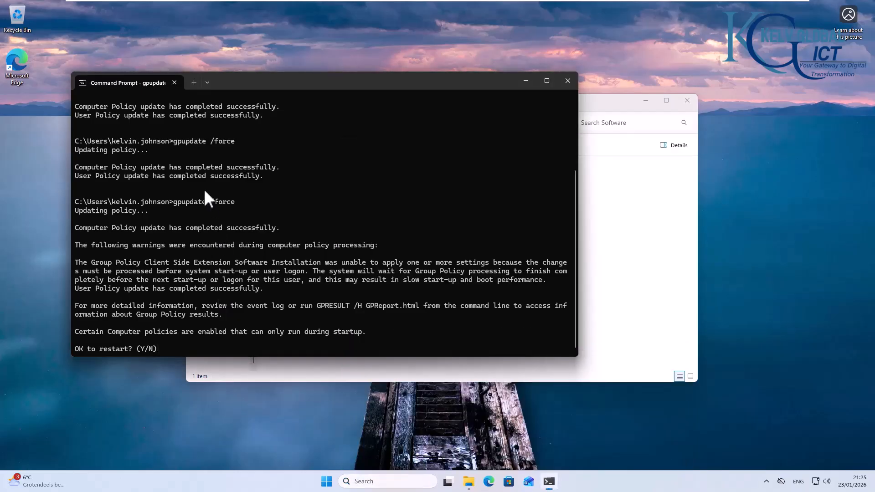
Step: Accept the Software Installation restart prompt by answering y
scroll(204, 188, "up", 3)
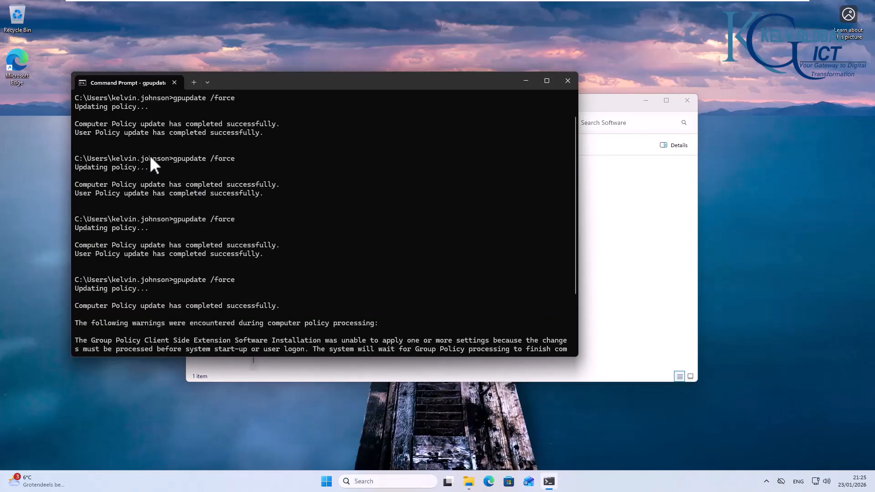
scroll(150, 160, "down", 1)
scroll(152, 185, "down", 1)
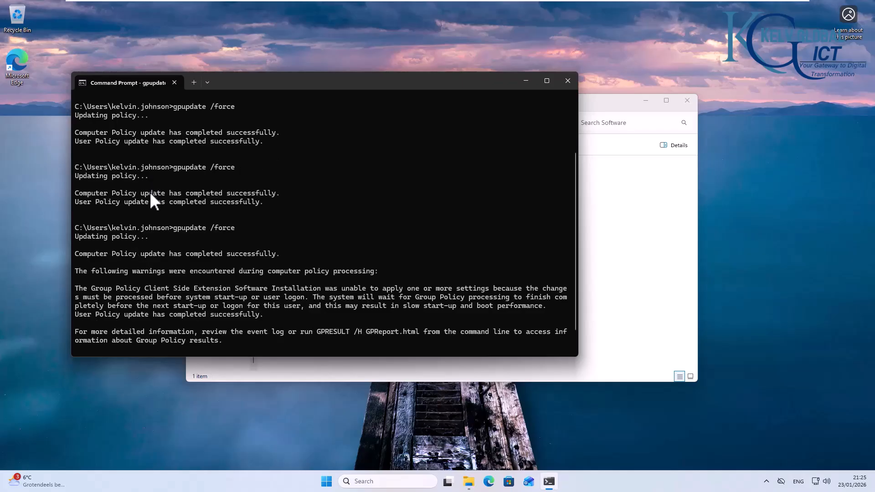
scroll(150, 201, "down", 1)
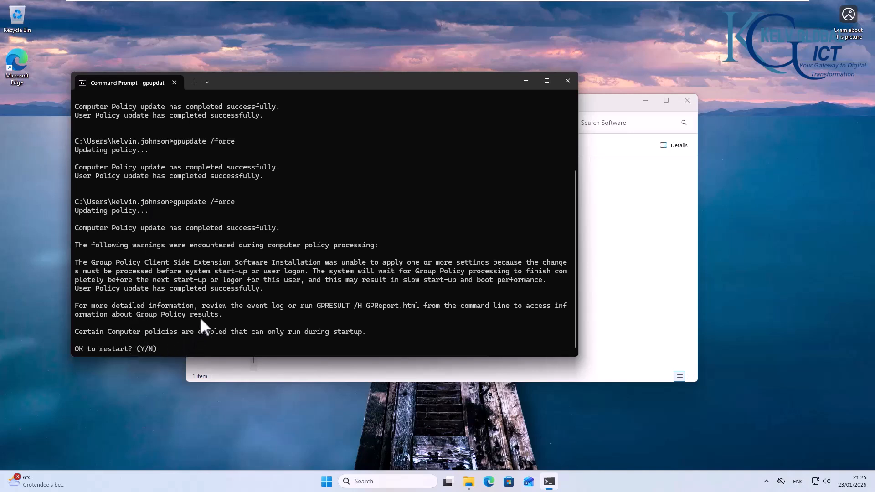
type("y")
key("Return")
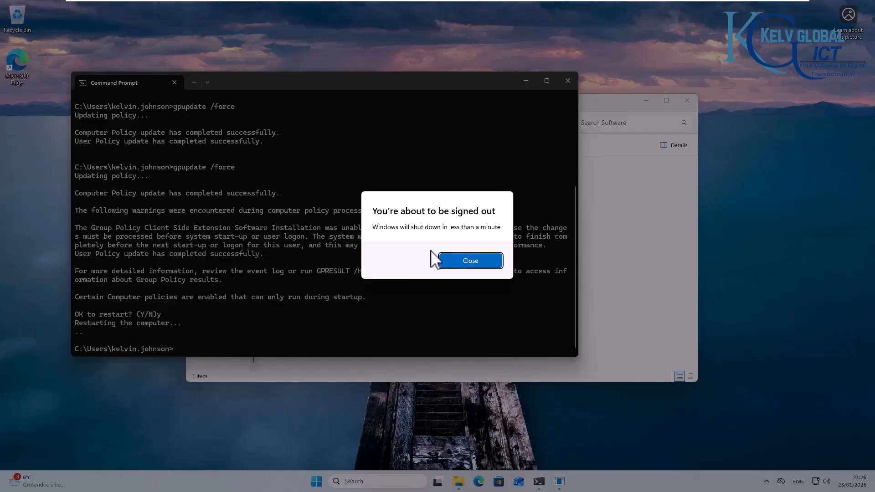
Step: Dismiss the sign-out notice and sign back in to C001 with the account password
left_click(460, 259)
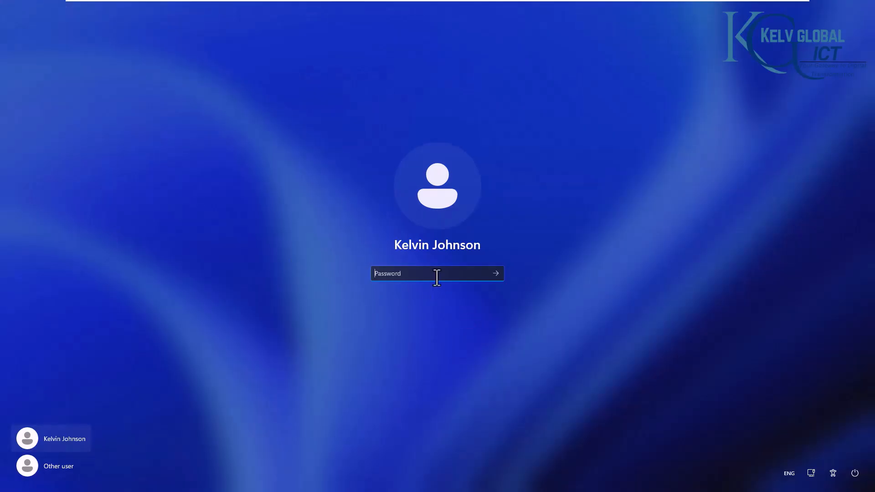
type("*********")
key("Return")
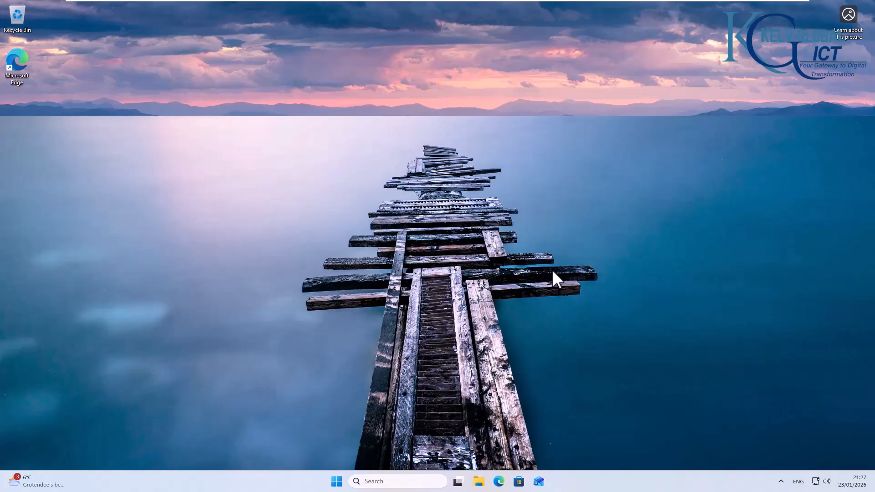
Step: Launch Task Manager from the taskbar menu, briefly opening and closing taskbar settings
right_click(621, 475)
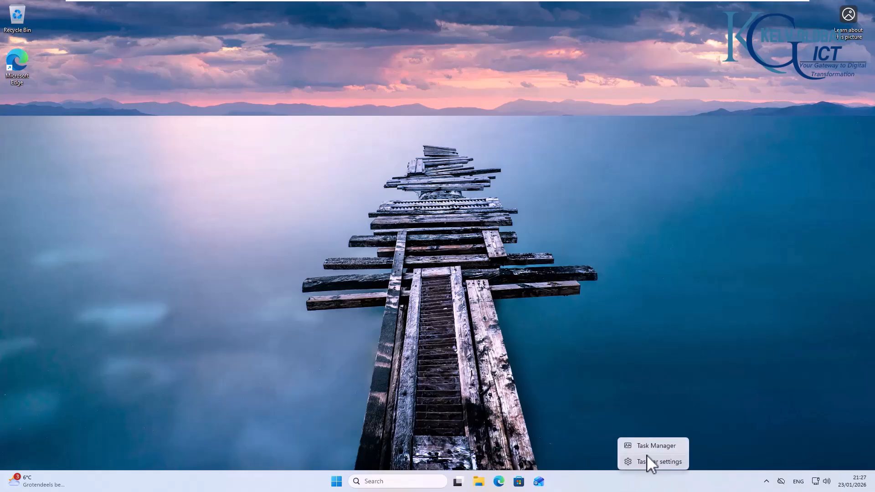
left_click(651, 447)
right_click(638, 477)
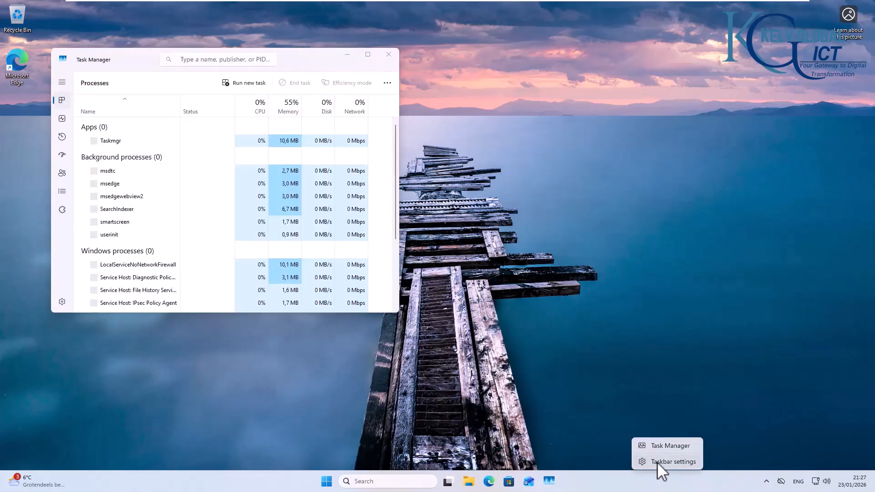
left_click(621, 433)
left_click(557, 22)
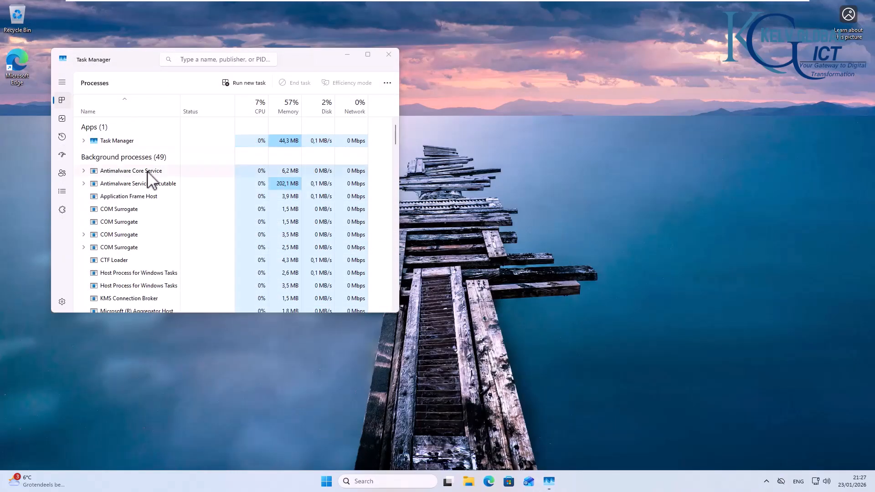
Step: Select the Windows® installer process and expand it to show its Windows Installer child
scroll(148, 187, "down", 1)
scroll(148, 186, "down", 2)
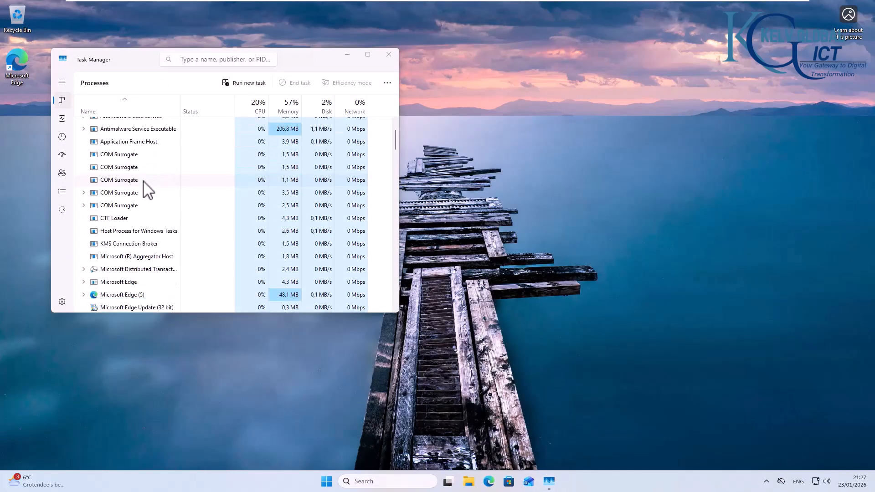
scroll(148, 187, "down", 1)
scroll(143, 199, "down", 2)
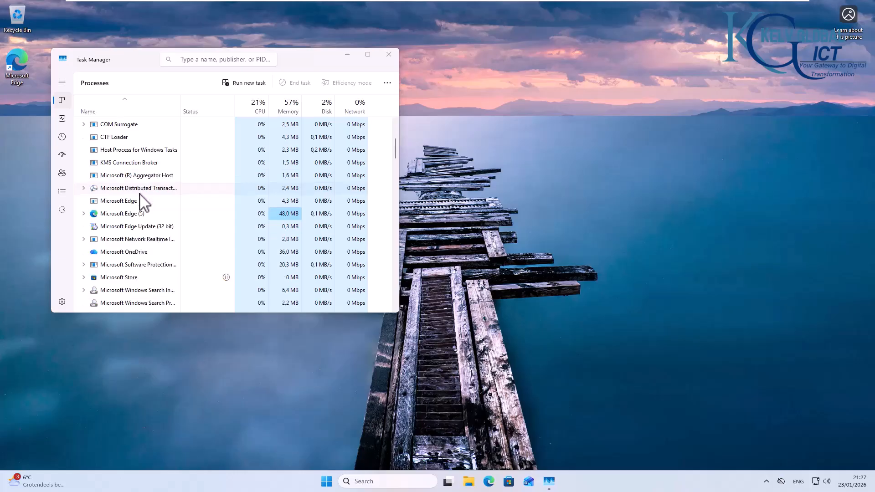
scroll(142, 201, "down", 5)
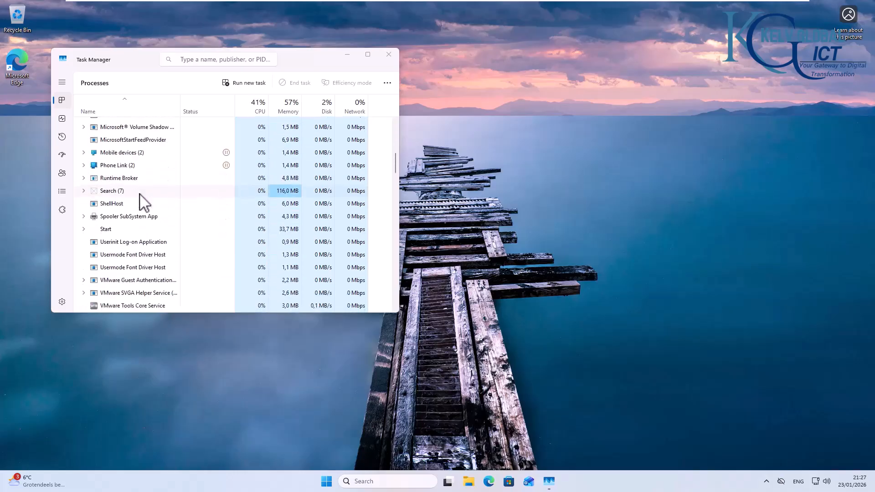
scroll(143, 201, "down", 3)
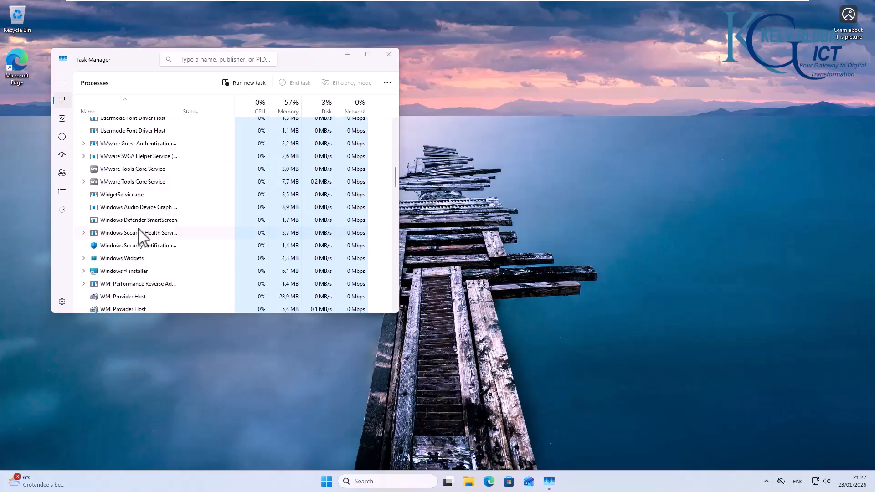
scroll(124, 259, "down", 1)
left_click(126, 261)
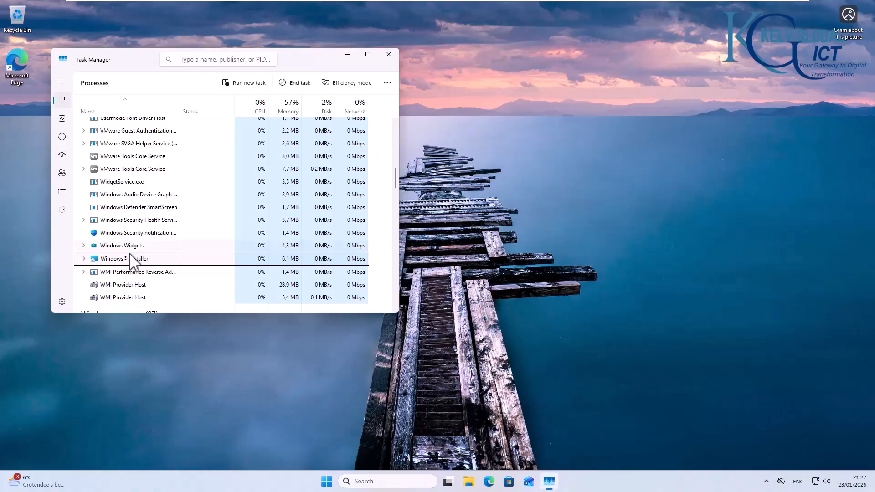
scroll(144, 266, "down", 1)
scroll(91, 248, "up", 1)
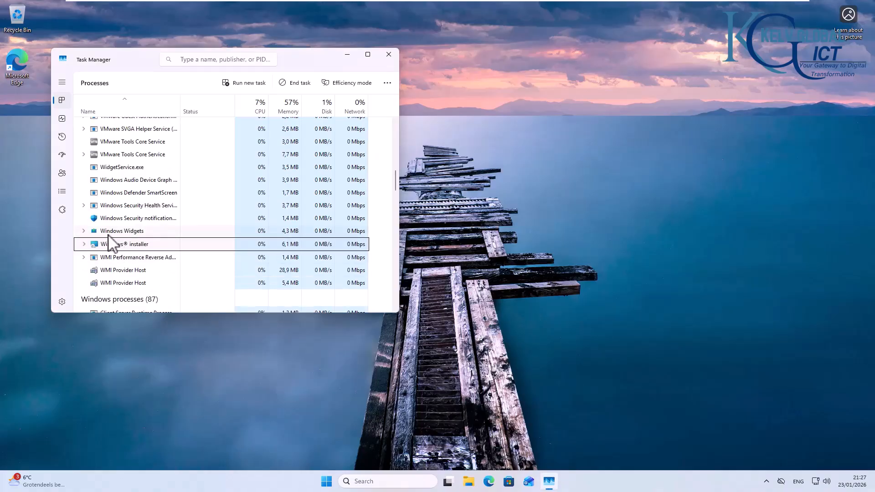
left_click(84, 244)
left_click(326, 482)
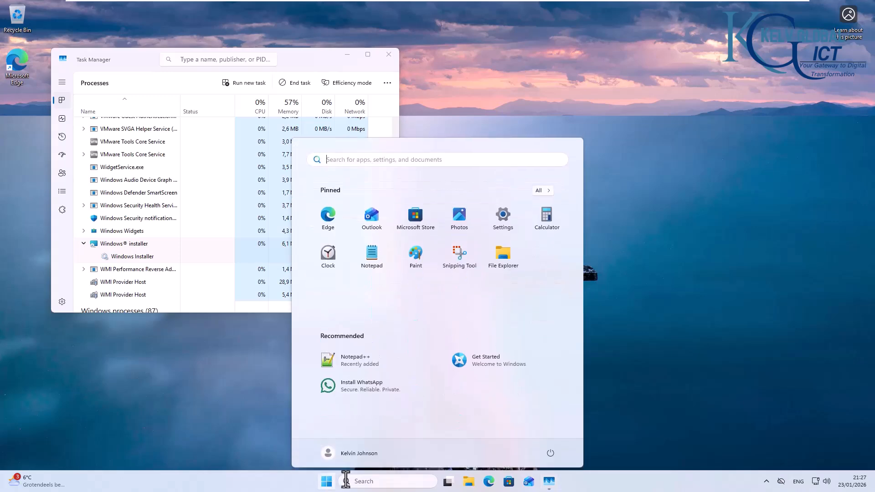
Step: Search 'note' from Start and launch Notepad++ to a blank new 1 document
left_click(383, 482)
type("note")
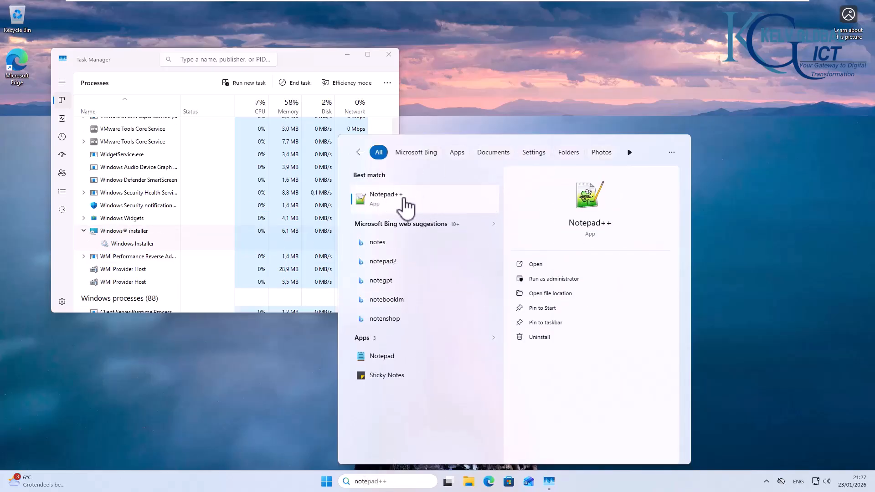
left_click(394, 201)
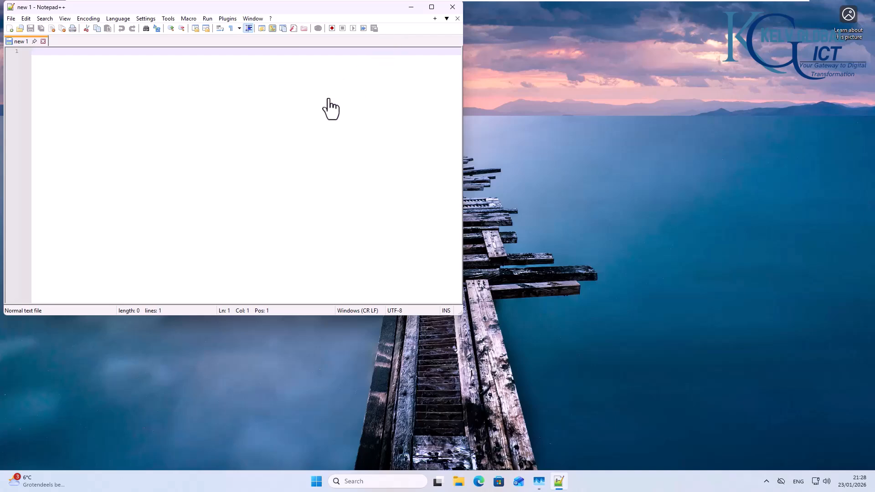
Step: View the Users OU's Prevent Log-off GPO on LON-DC-01, then return to the C001 desktop
mouse_move(596, 2)
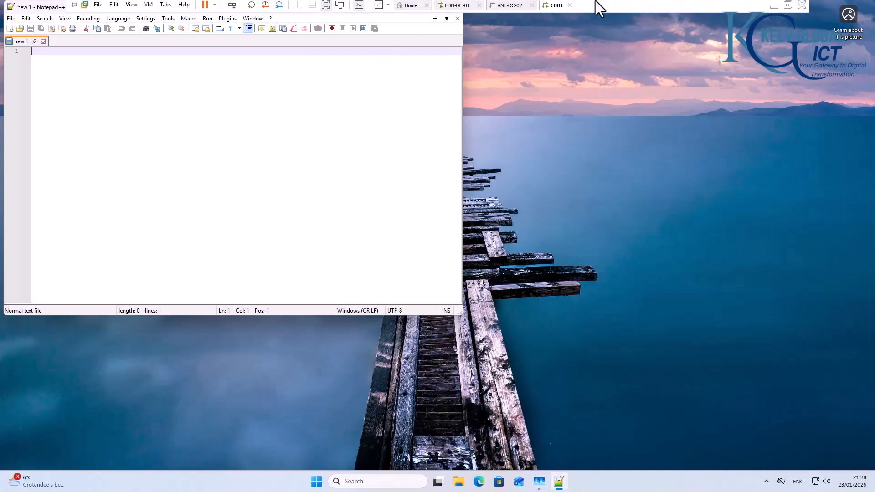
left_click(474, 8)
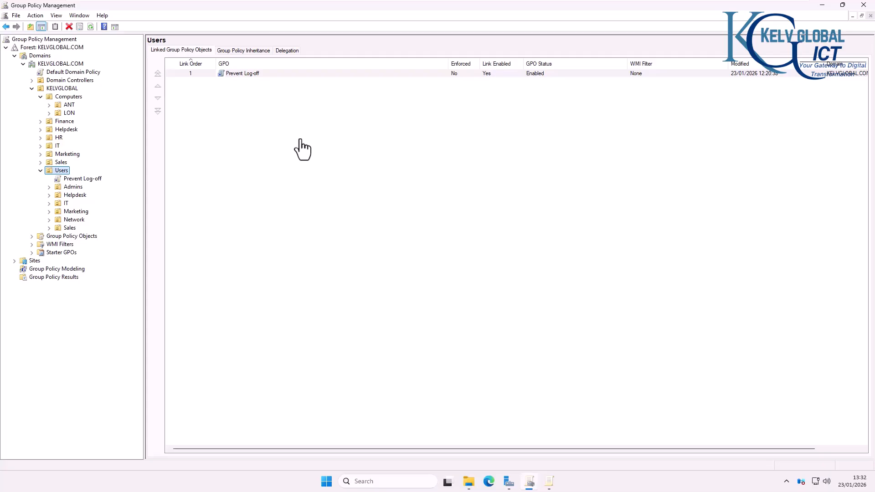
mouse_move(505, 1)
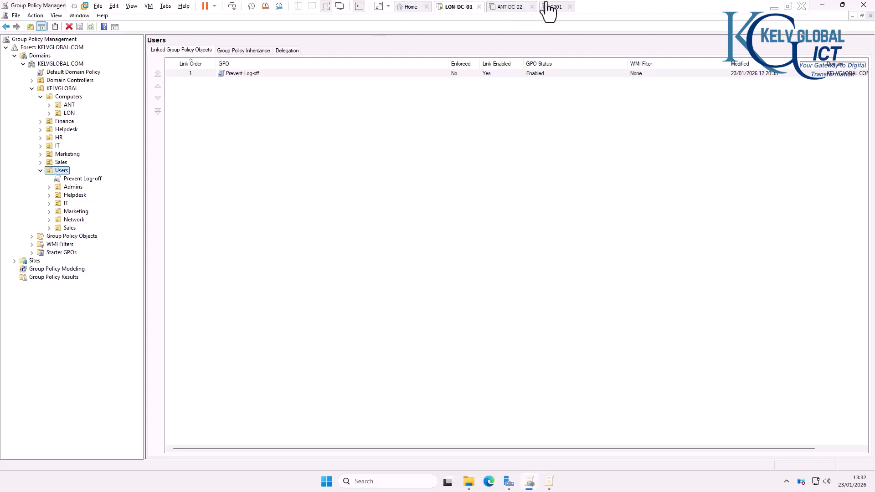
left_click(551, 6)
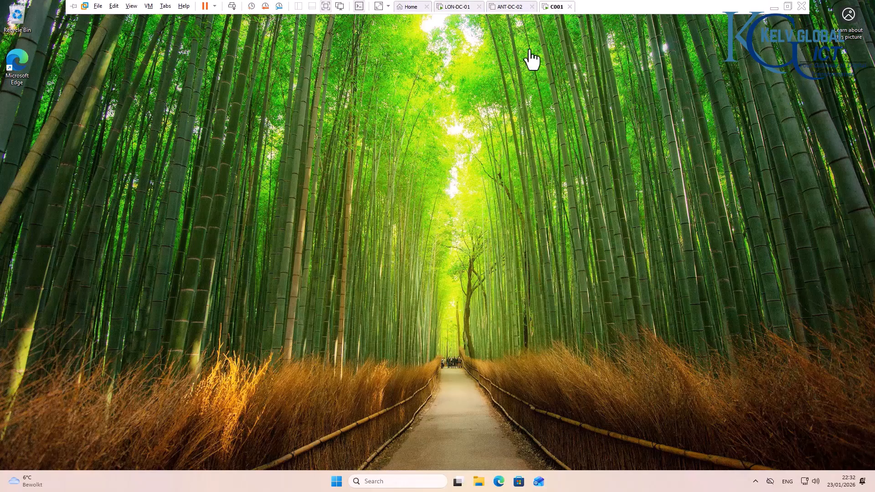
Step: Check that Remote Desktop is Off in C001's System settings, then go back to LON-DC-01
left_click(337, 482)
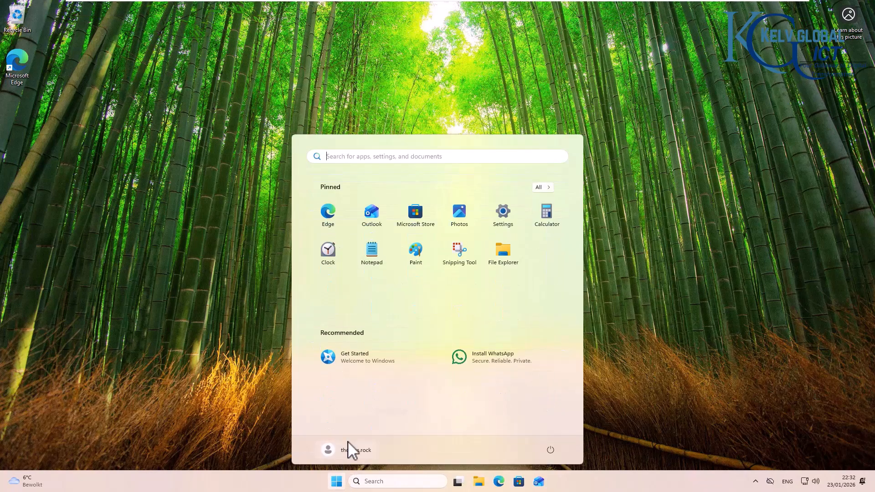
left_click(504, 220)
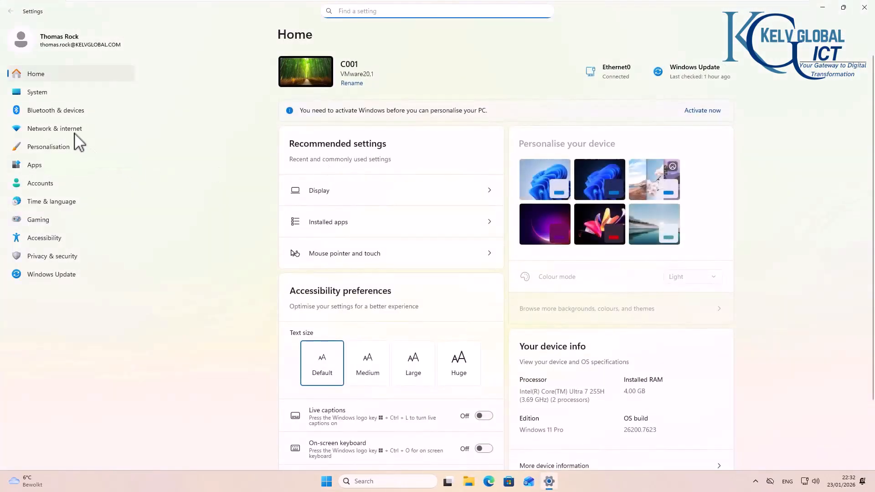
left_click(39, 92)
scroll(336, 377, "down", 3)
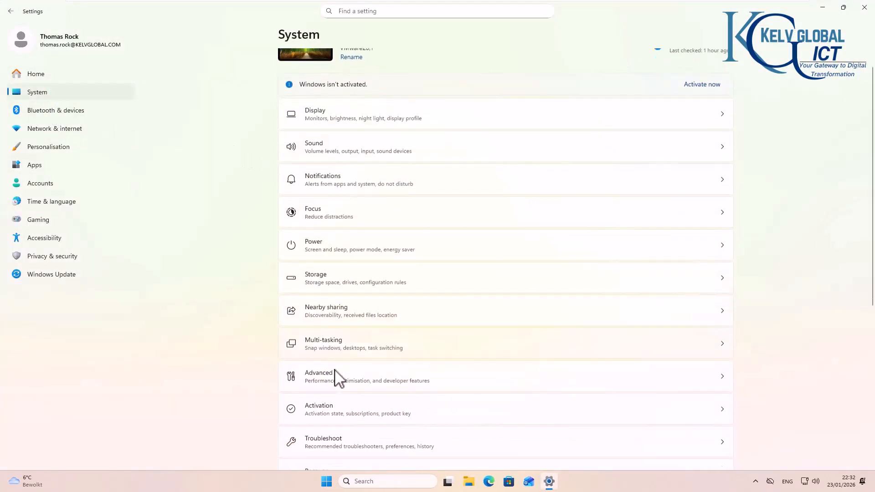
left_click(341, 440)
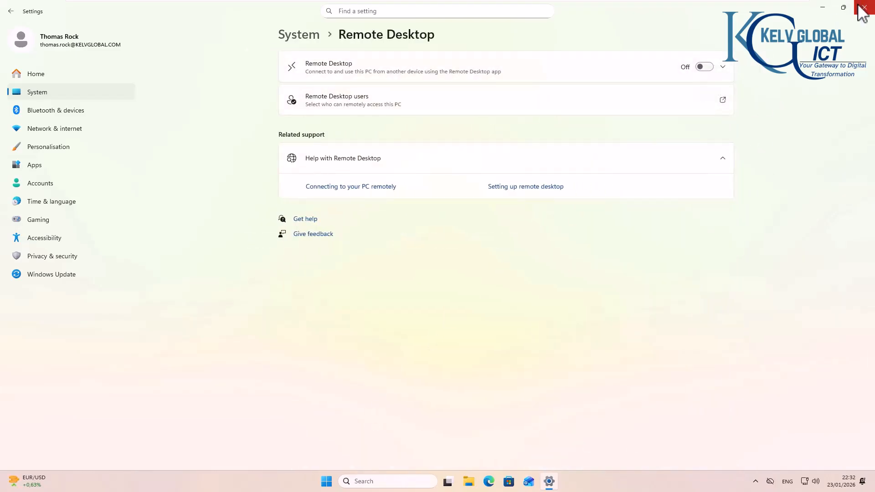
mouse_move(629, 1)
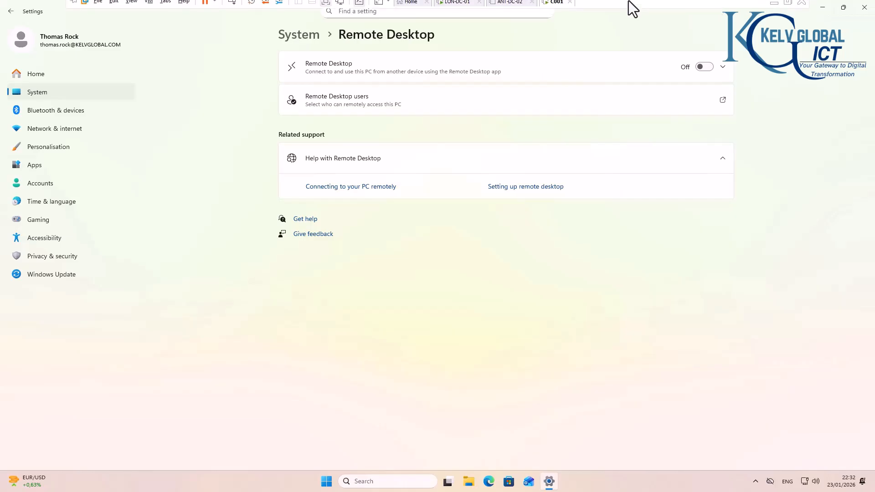
left_click(449, 7)
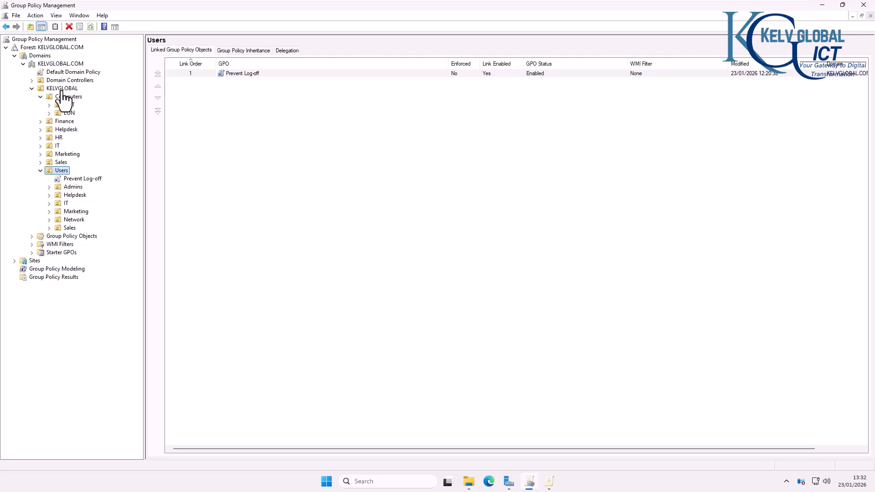
Step: Create a GPO named 'Enable Remote Desktop' linked to the Computers OU
left_click(67, 97)
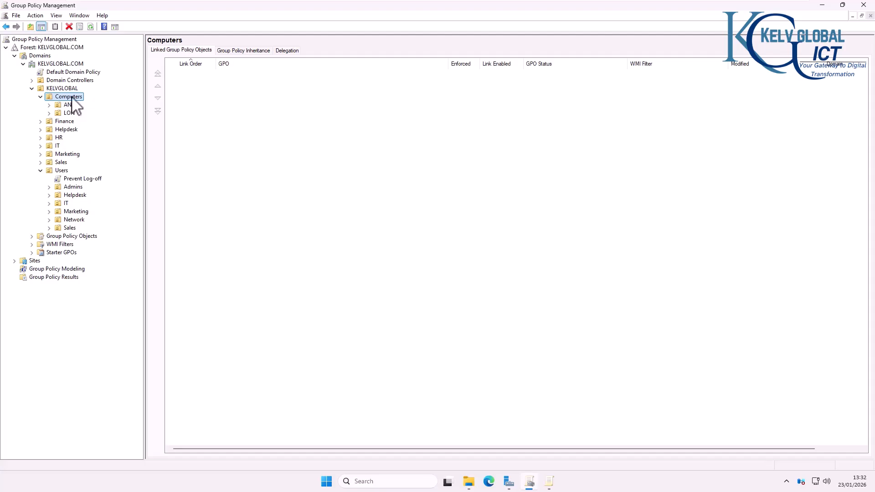
right_click(72, 98)
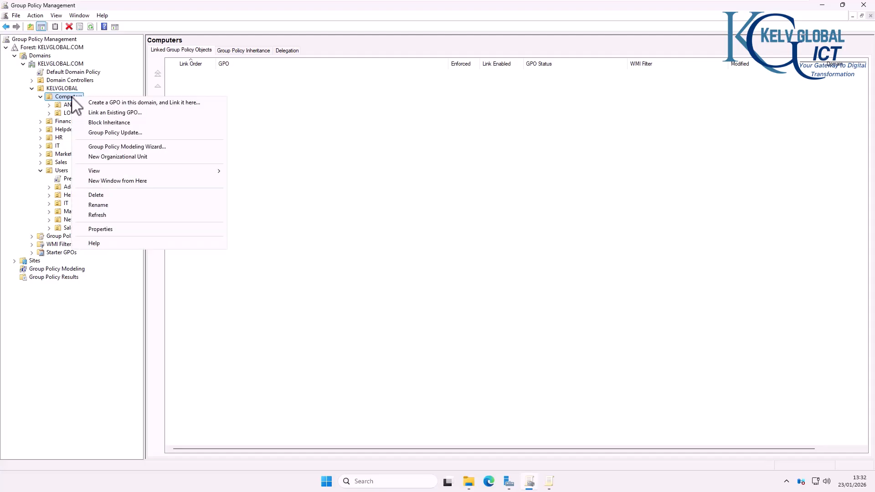
left_click(109, 103)
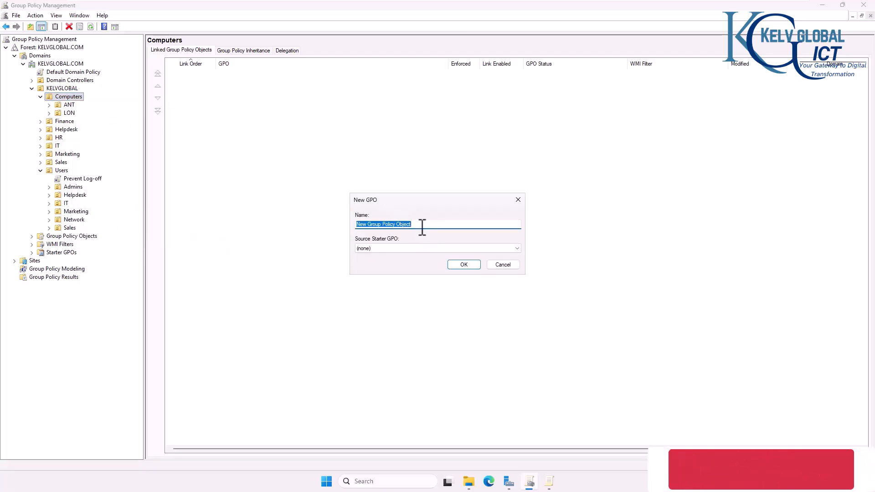
type("Enable Remote Desktop")
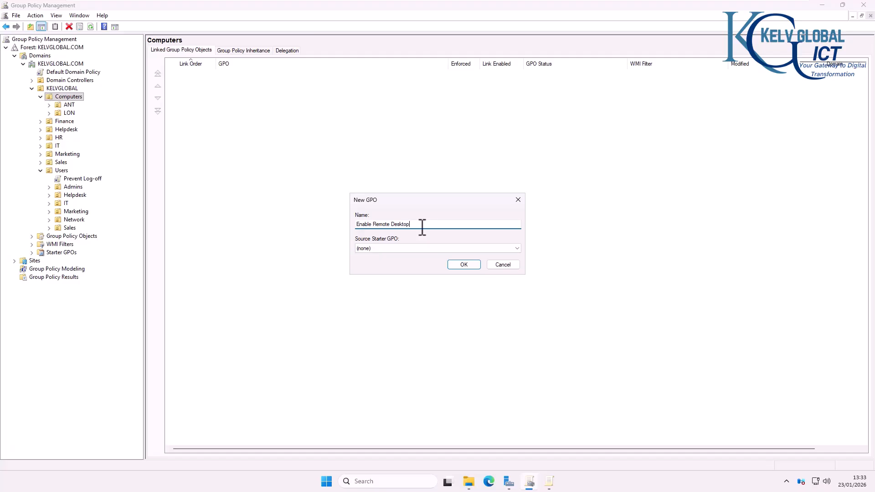
left_click(463, 265)
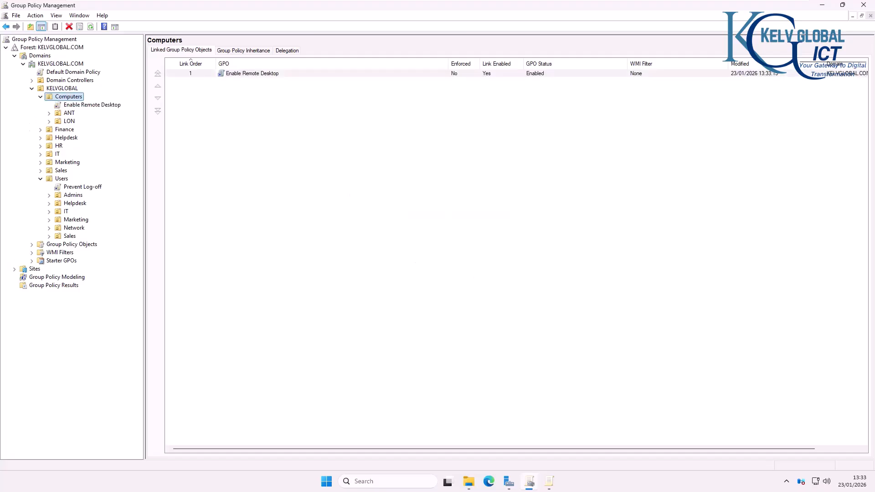
Step: Edit the Enable Remote Desktop GPO, maximized, with computer Administrative Templates expanded
right_click(89, 106)
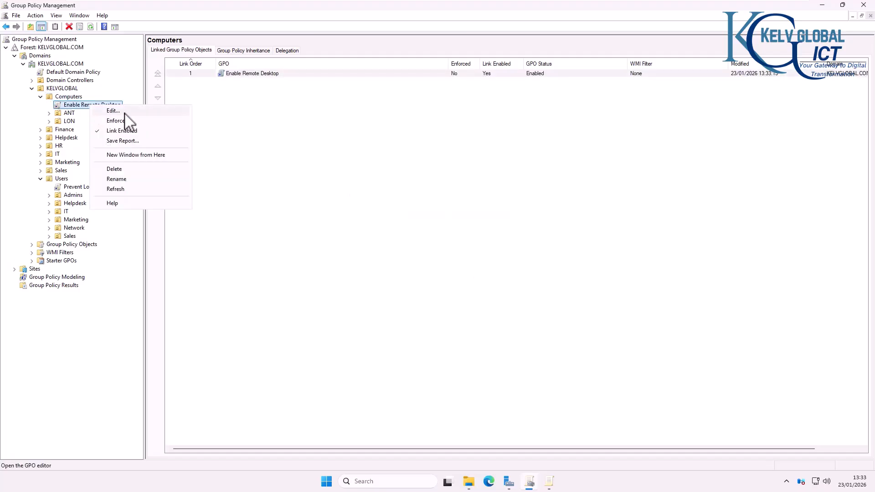
left_click(125, 111)
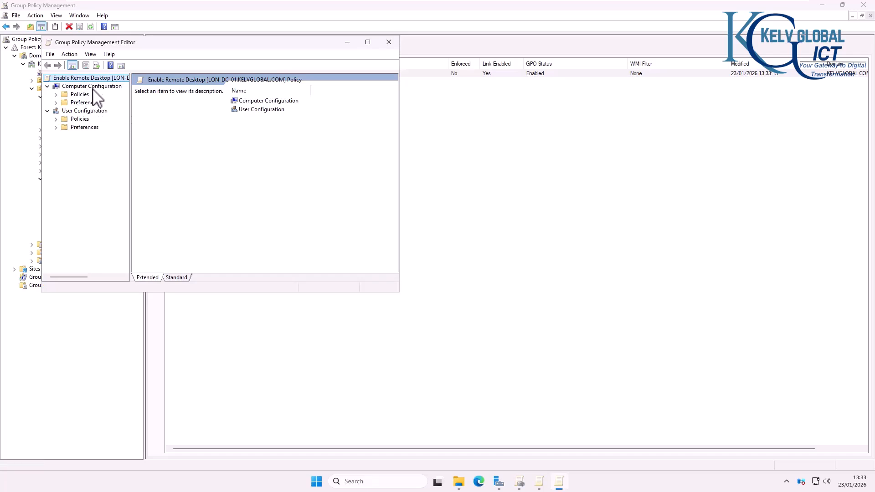
left_click(56, 95)
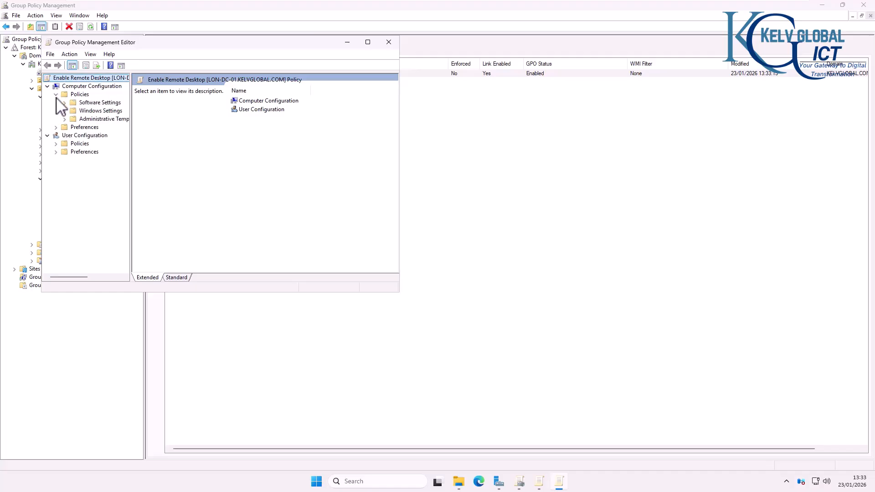
left_click(64, 119)
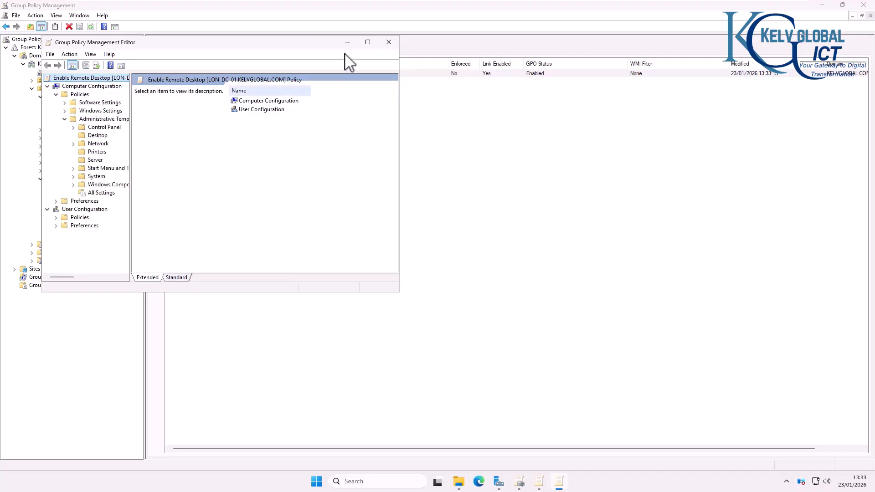
left_click(368, 42)
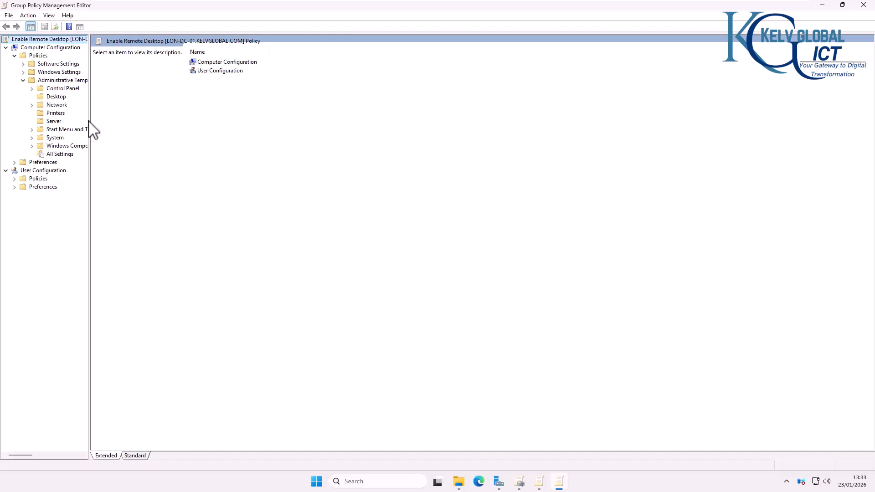
left_click_drag(89, 118, 124, 118)
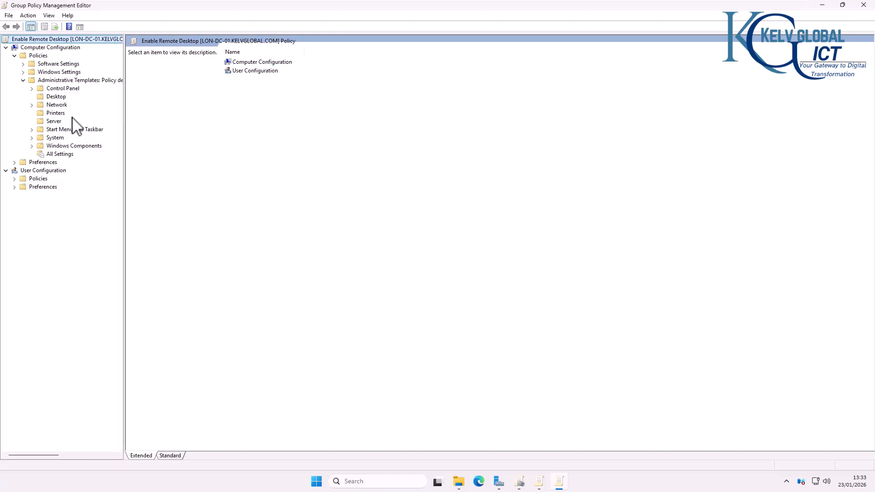
Step: Go to Windows Components > Remote Desktop Services > Session Host > Connections
left_click(32, 146)
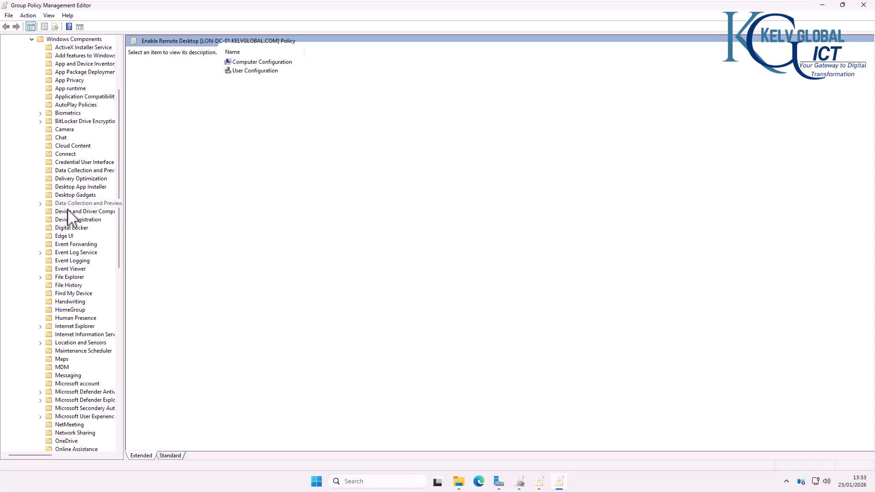
key("r")
scroll(84, 312, "down", 5)
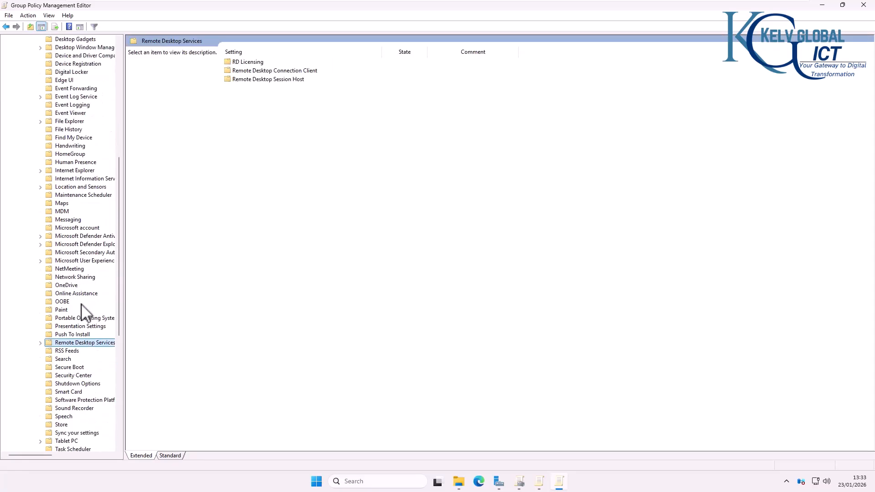
left_click(41, 318)
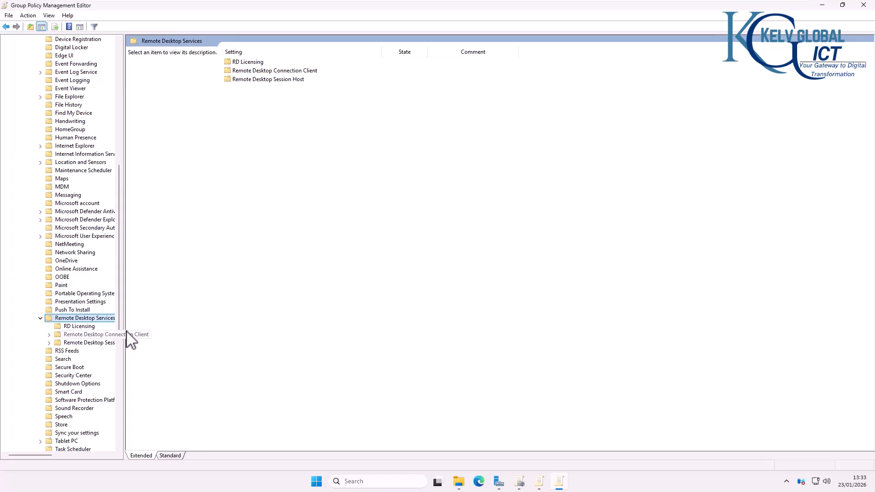
left_click_drag(124, 325, 193, 326)
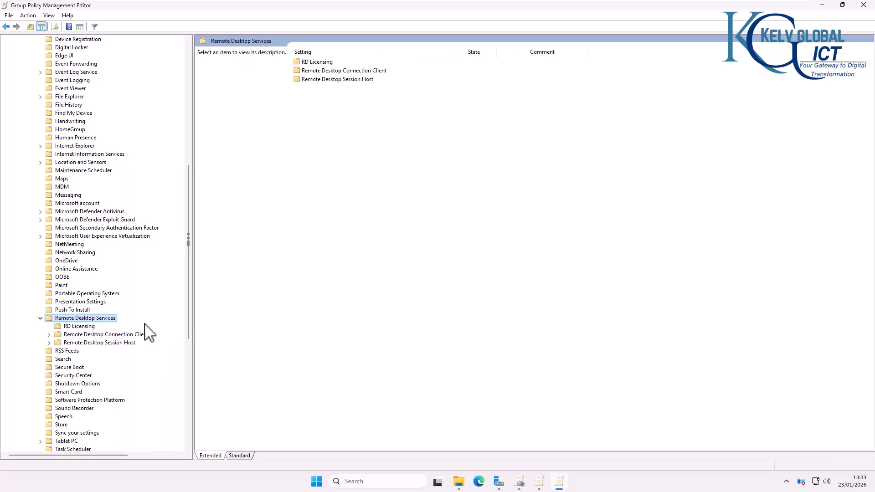
left_click(49, 343)
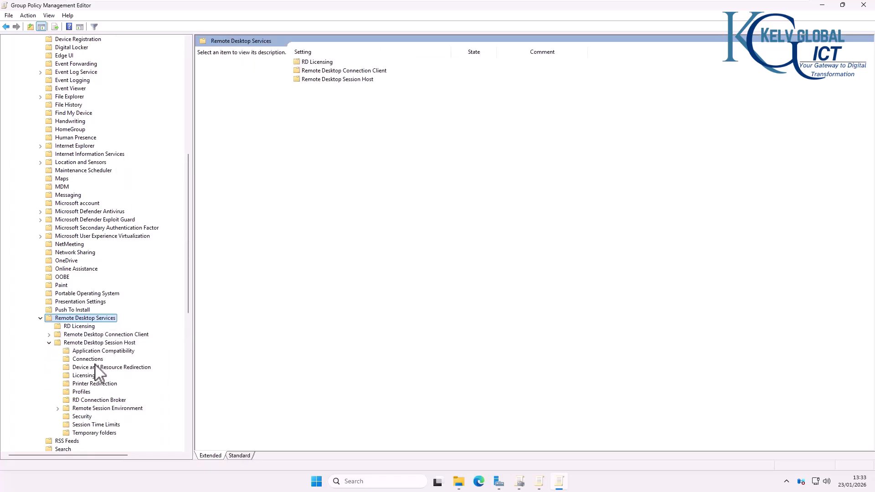
left_click(98, 360)
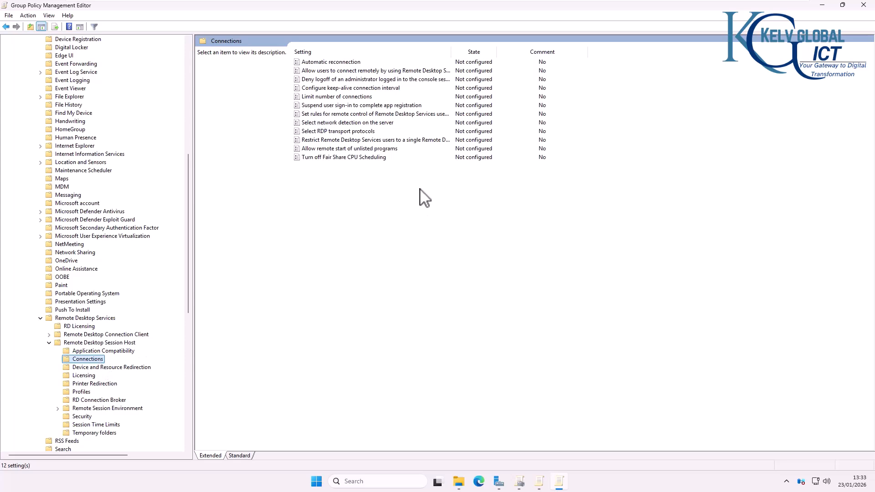
Step: Set 'Allow users to connect remotely by using Remote Desktop Services' to Enabled with a comment
double_click(339, 71)
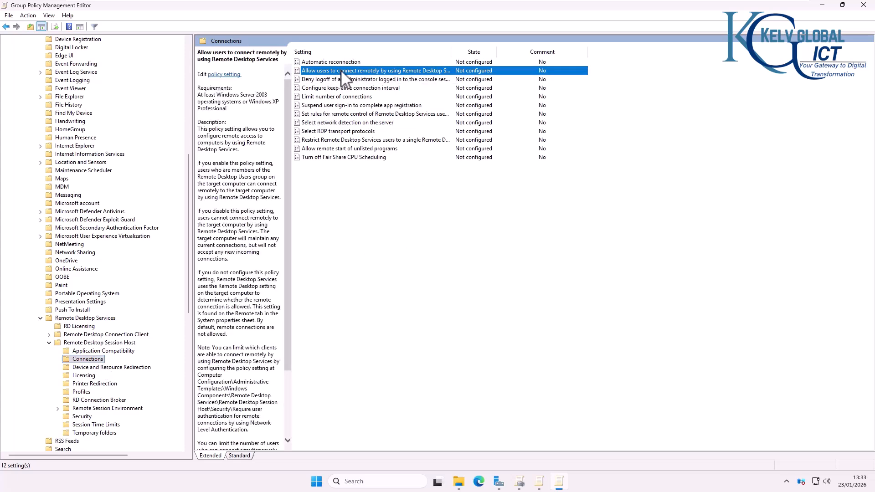
left_click(96, 129)
left_click(259, 129)
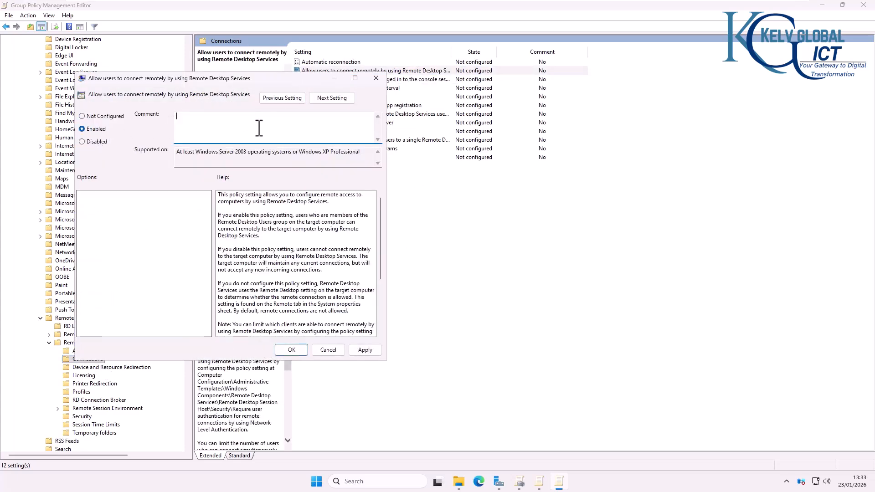
type("configured by Kelvin Johnson")
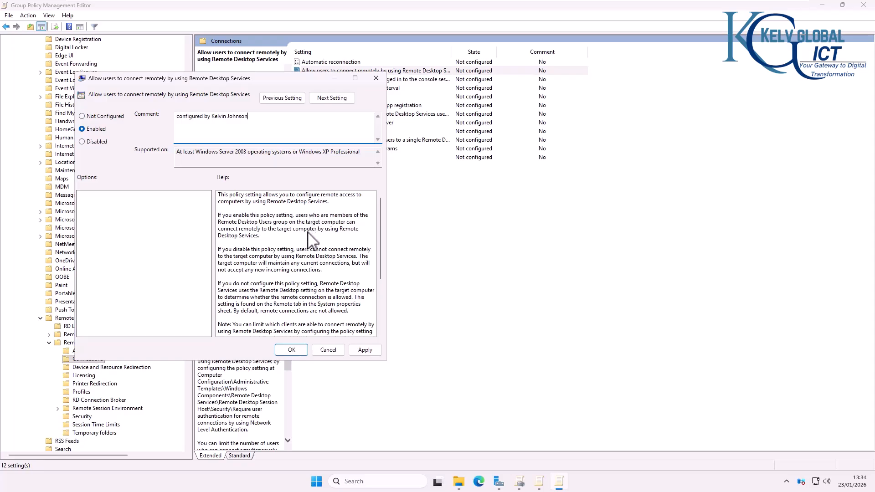
scroll(306, 269, "down", 2)
left_click(291, 350)
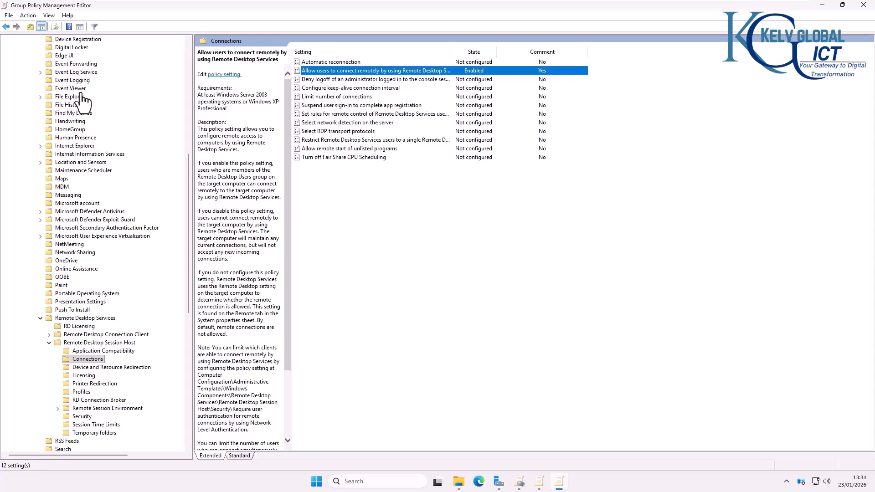
scroll(194, 101, "up", 12)
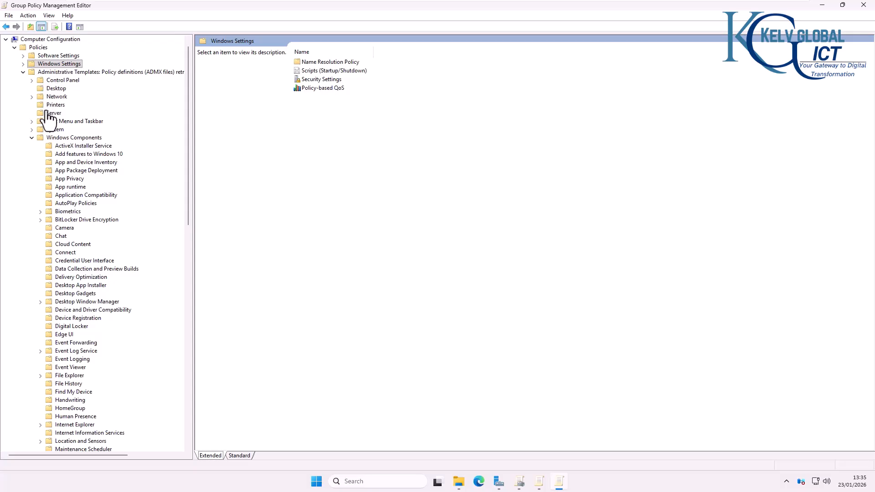
Step: Go to Security Settings > Windows Defender Firewall with Advanced Security > Inbound Rules
left_click(22, 72)
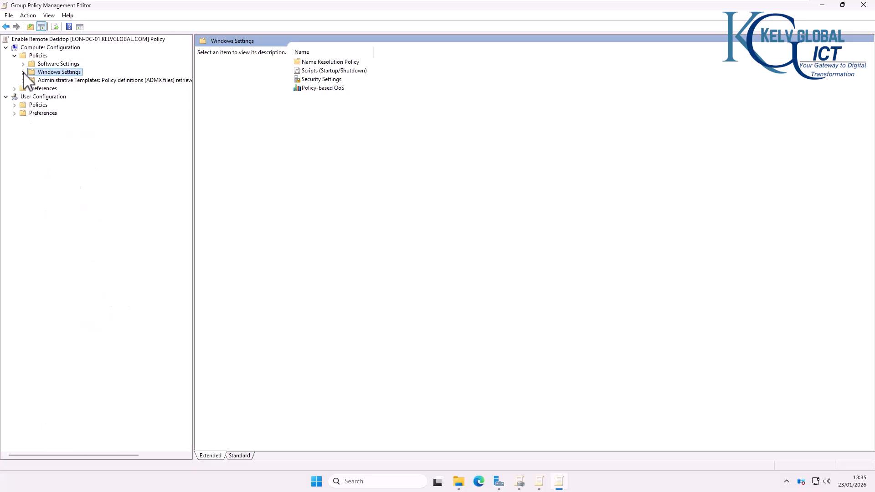
left_click(23, 72)
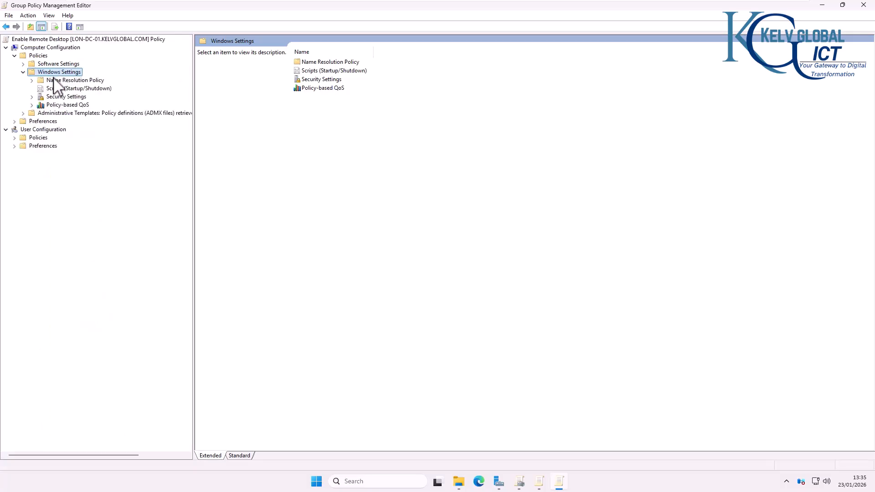
left_click(32, 96)
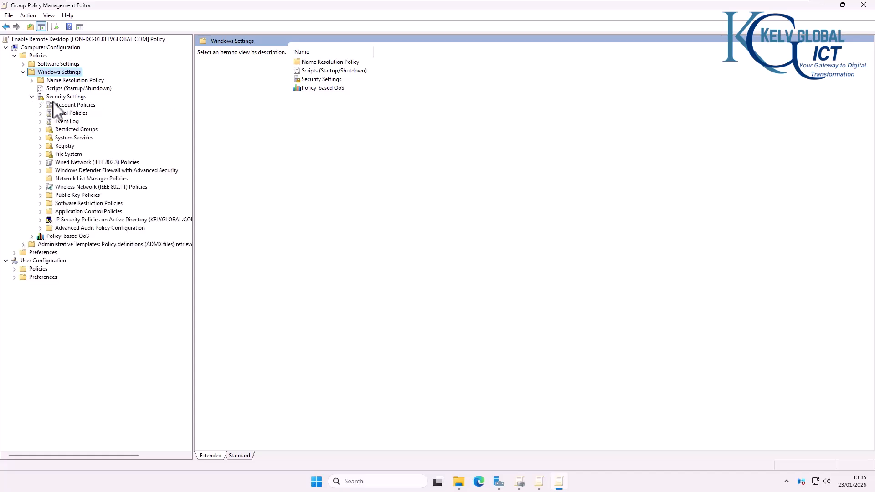
left_click(40, 171)
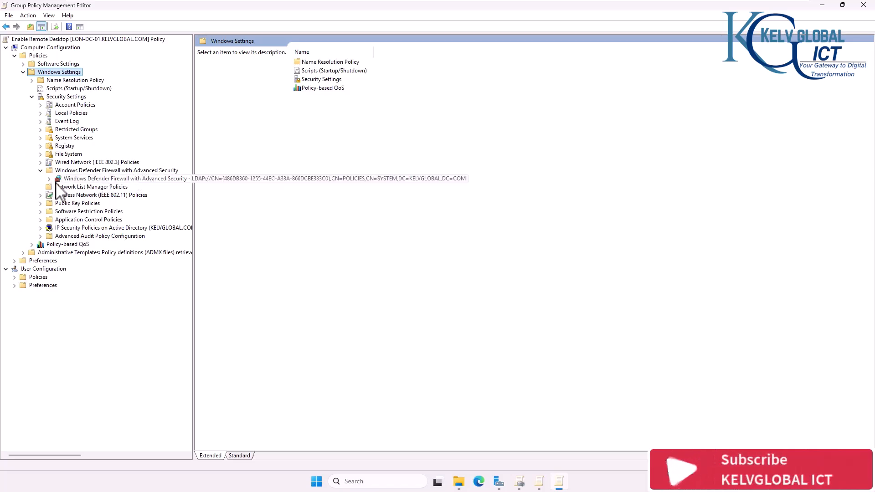
left_click(49, 179)
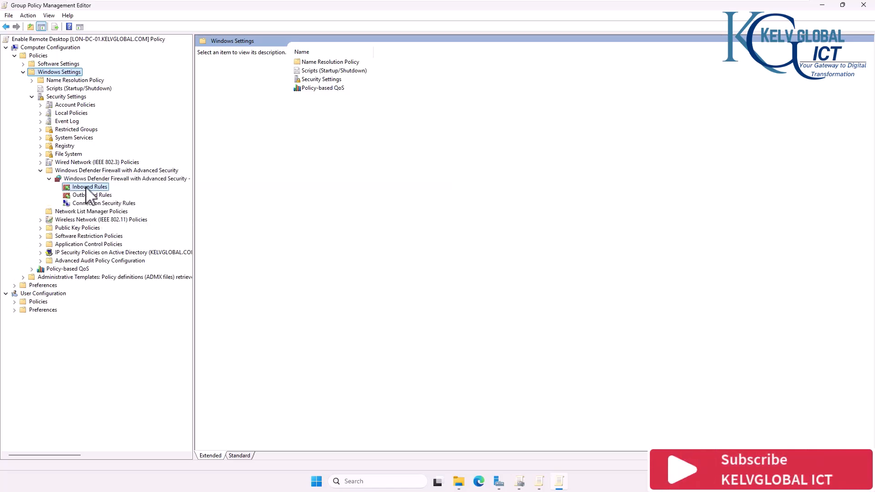
left_click(88, 187)
Step: Create an inbound port rule 'Allow port 3389' allowing TCP 3389 on the Domain profile only
right_click(94, 189)
left_click(118, 191)
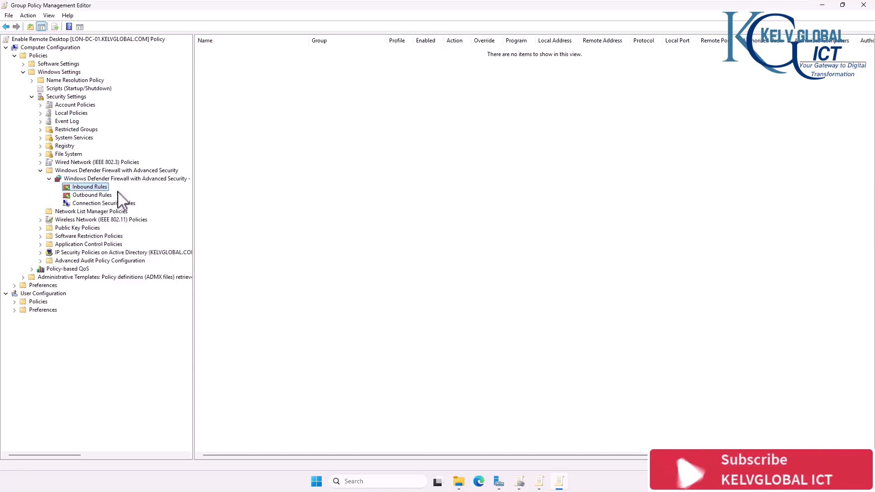
left_click(215, 208)
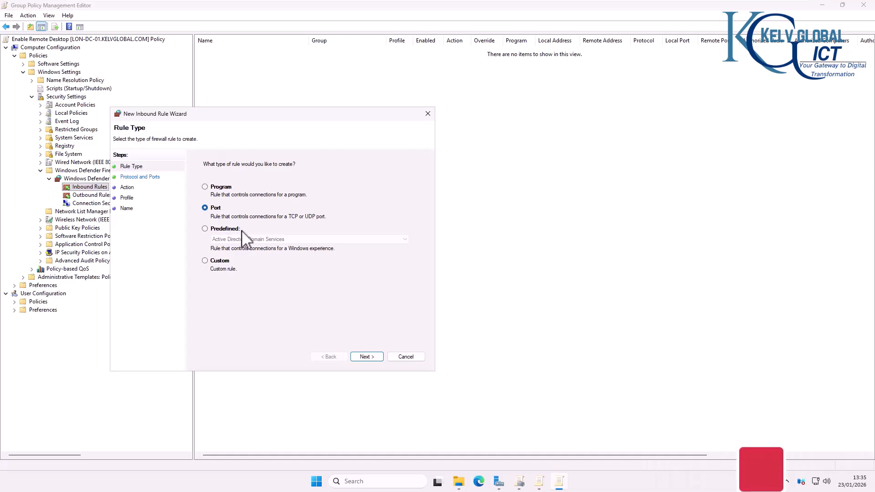
left_click(363, 357)
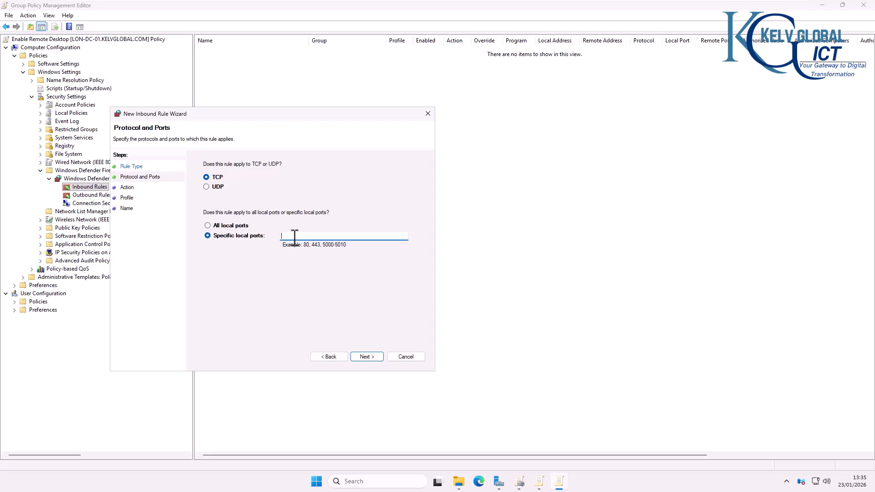
left_click(364, 357)
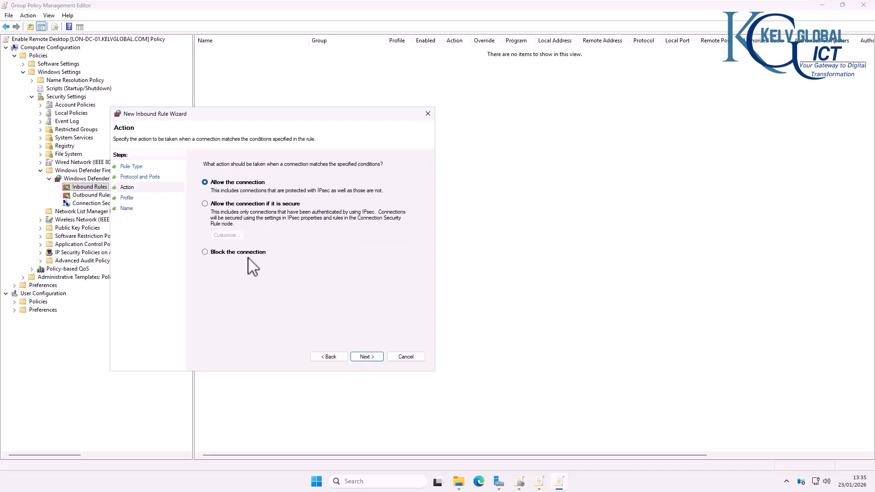
left_click(367, 357)
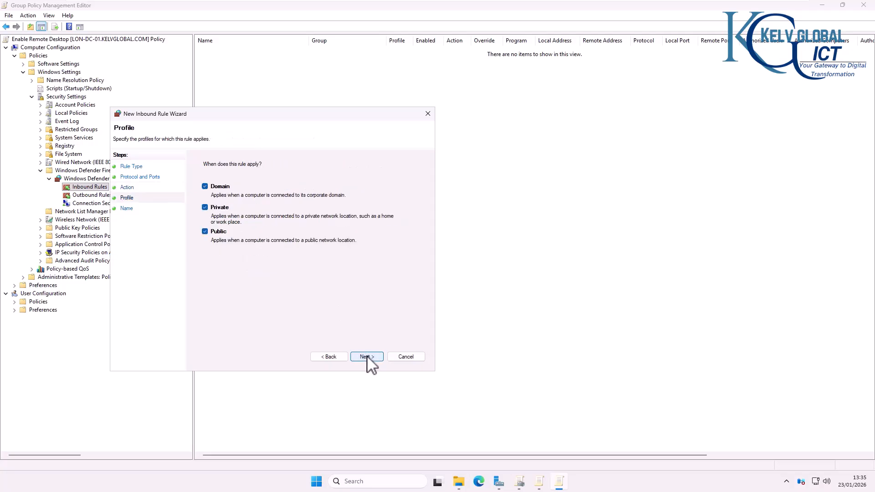
left_click(220, 208)
left_click(218, 233)
left_click(364, 358)
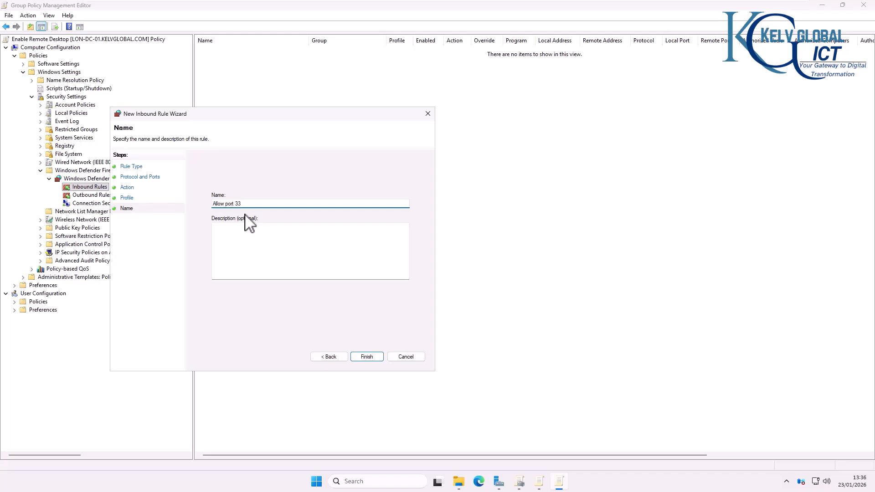
left_click(367, 357)
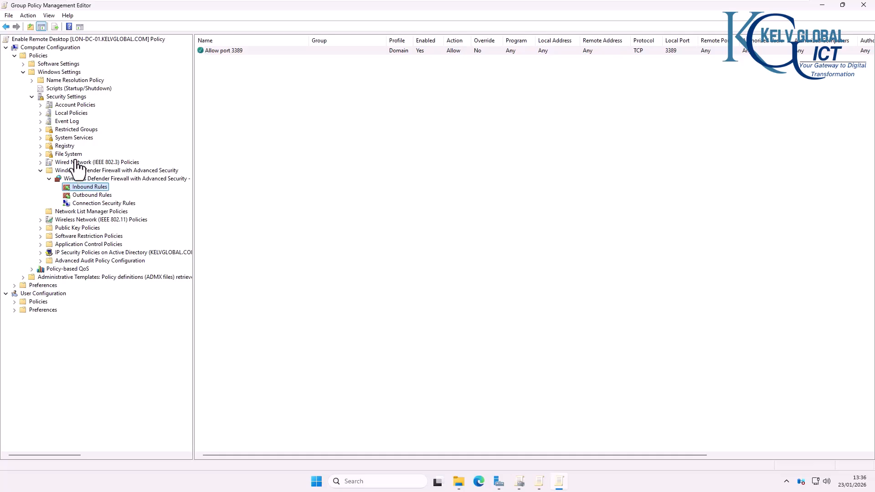
Step: Show the User Rights Assignment policies under Security Settings > Local Policies
left_click(32, 97)
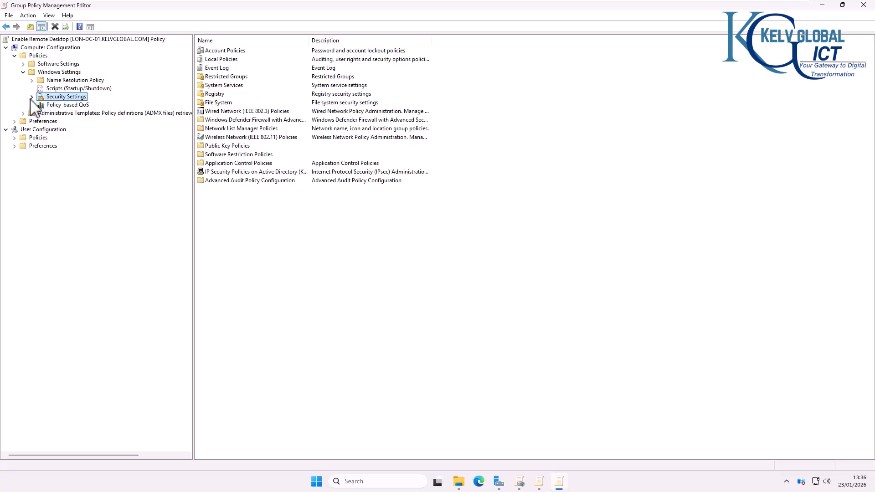
left_click(31, 97)
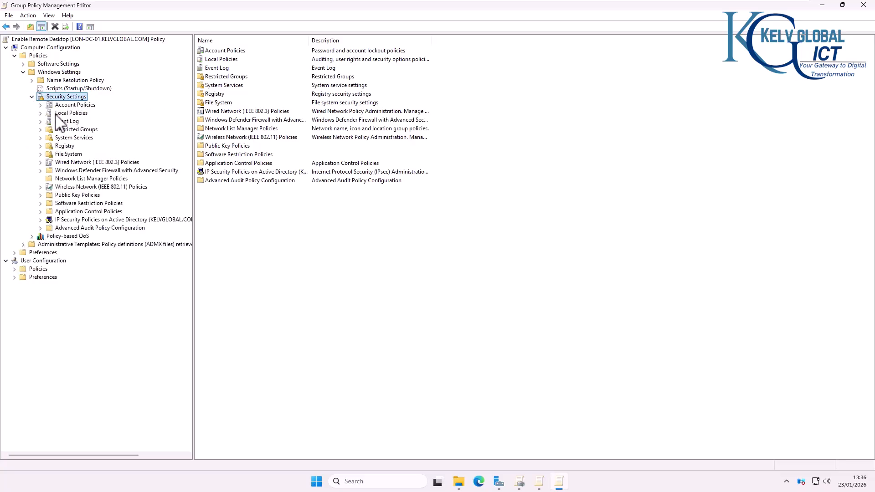
double_click(43, 114)
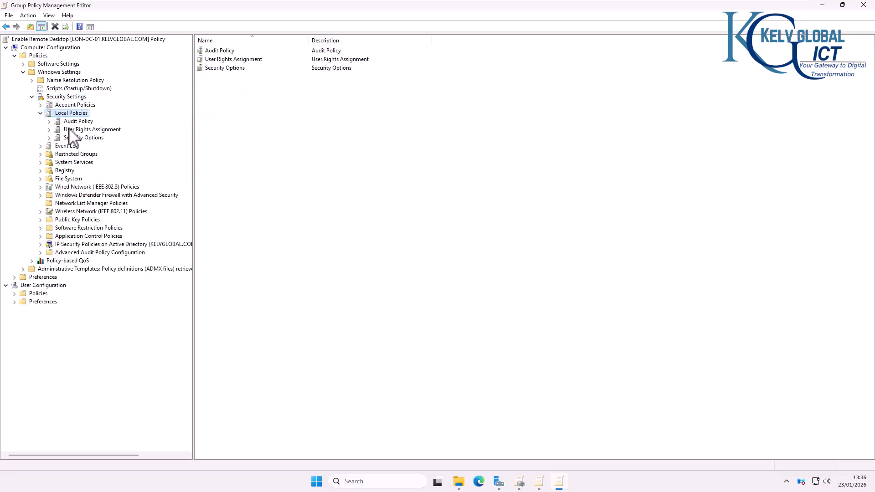
left_click(69, 130)
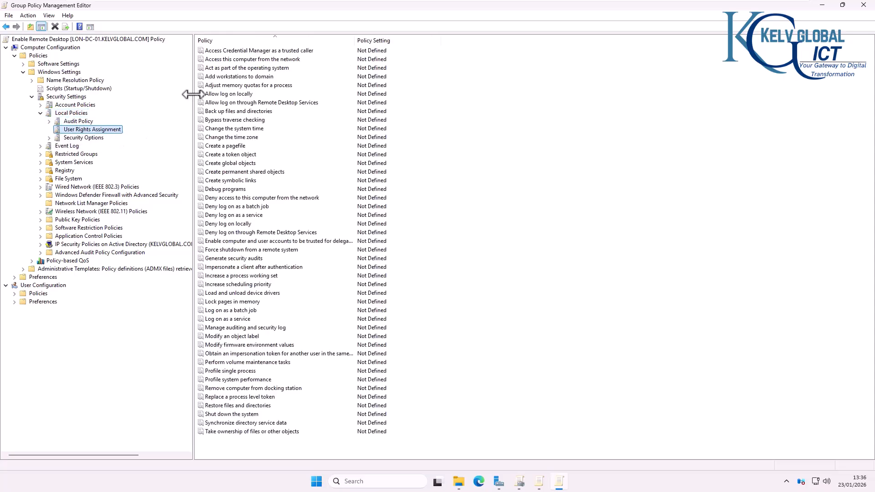
Step: Define 'Allow log on through Remote Desktop Services' and grant it to domain user
double_click(227, 104)
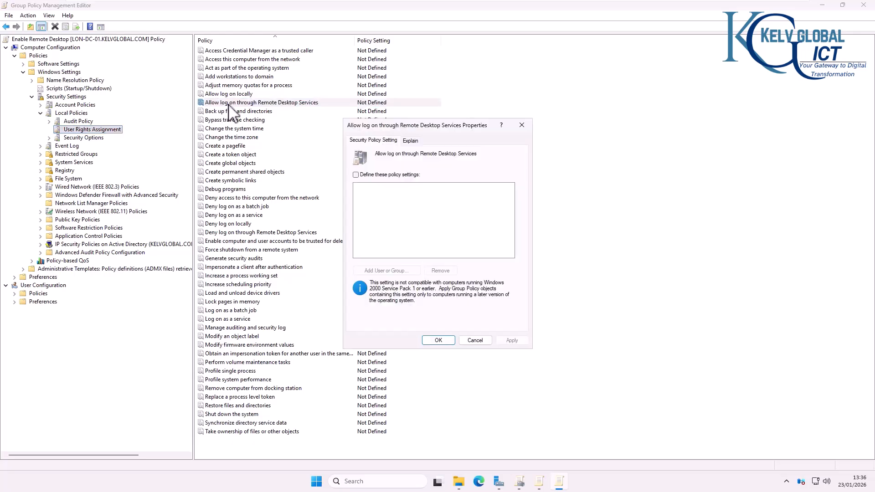
left_click(375, 178)
left_click(398, 272)
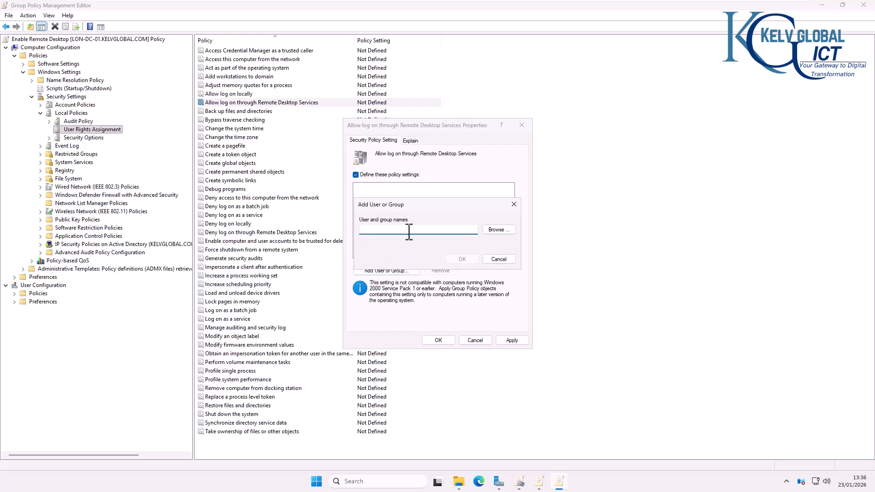
type("domain user")
left_click(462, 258)
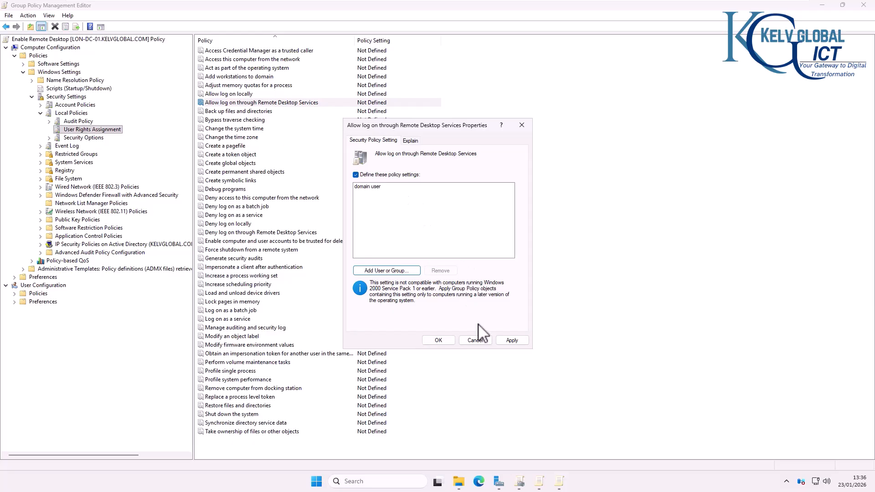
left_click(509, 343)
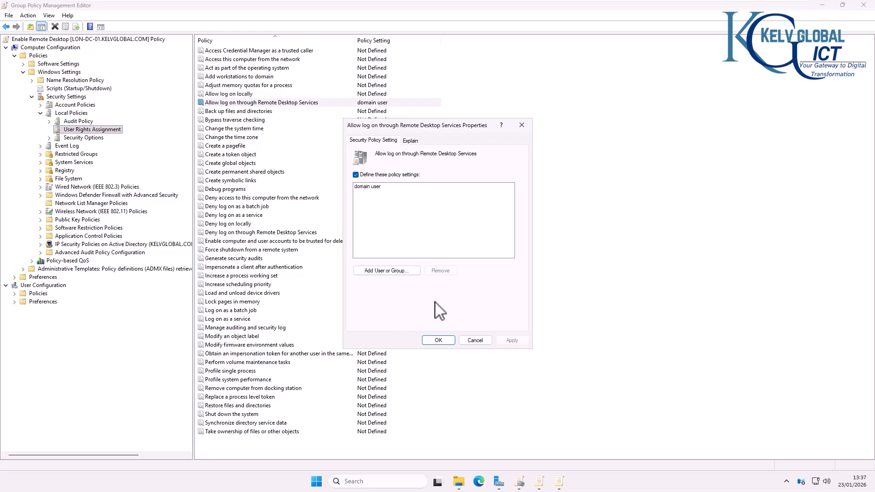
left_click(440, 342)
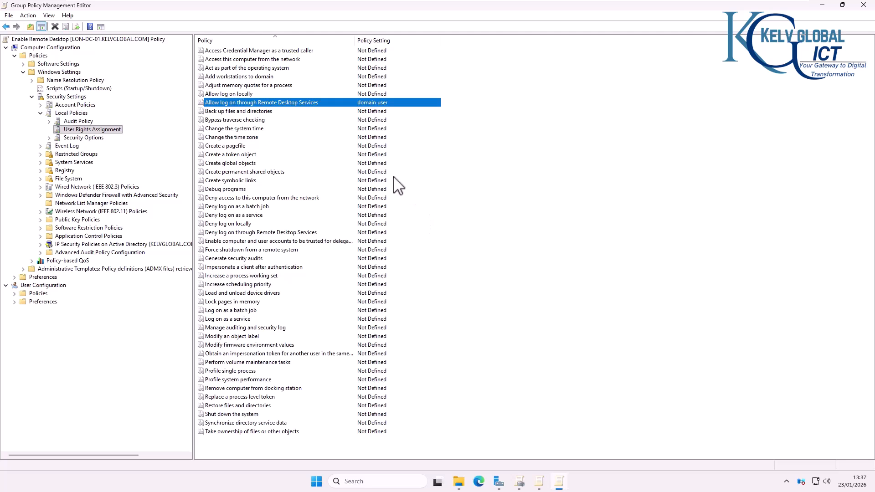
Step: Enforce the Enable Remote Desktop GPO link on the Computers OU
left_click(519, 482)
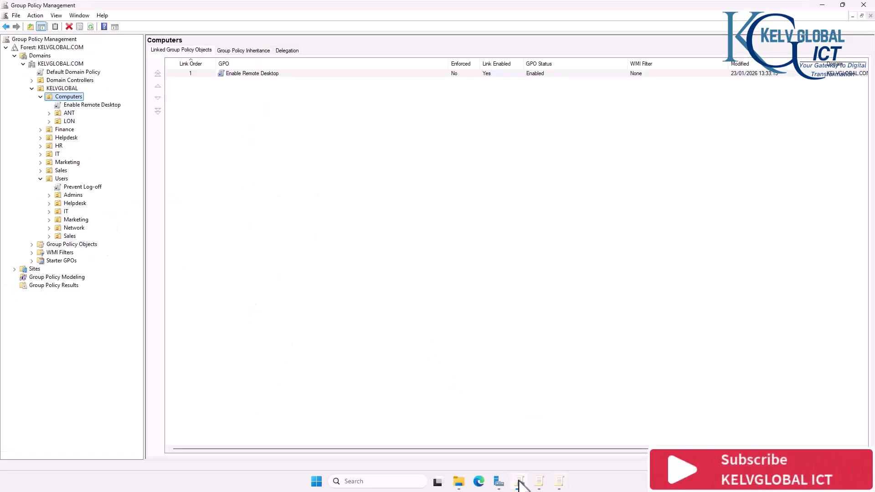
left_click(93, 105)
left_click(495, 258)
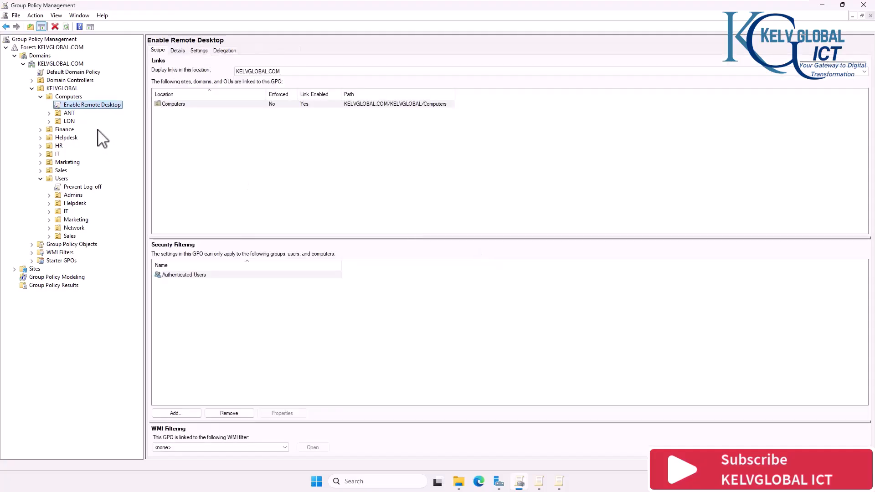
right_click(85, 105)
left_click(112, 119)
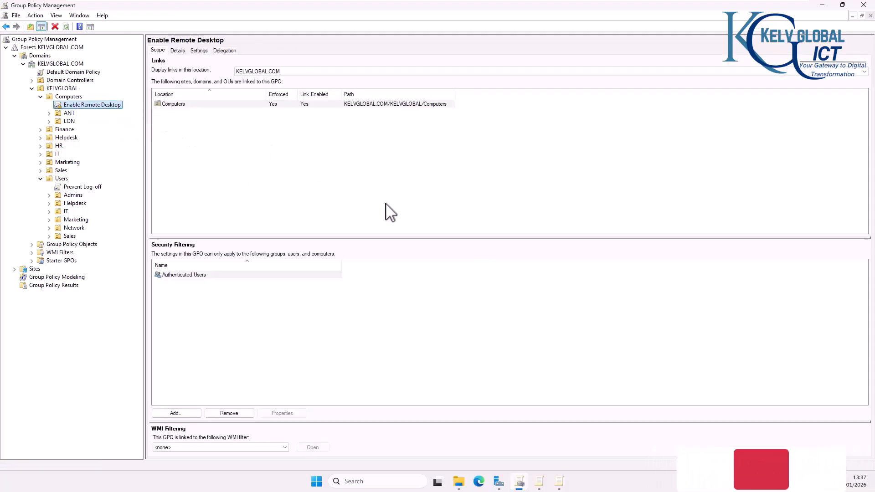
Step: On the C001 client, run gpupdate /force from Command Prompt
mouse_move(665, 1)
left_click(560, 10)
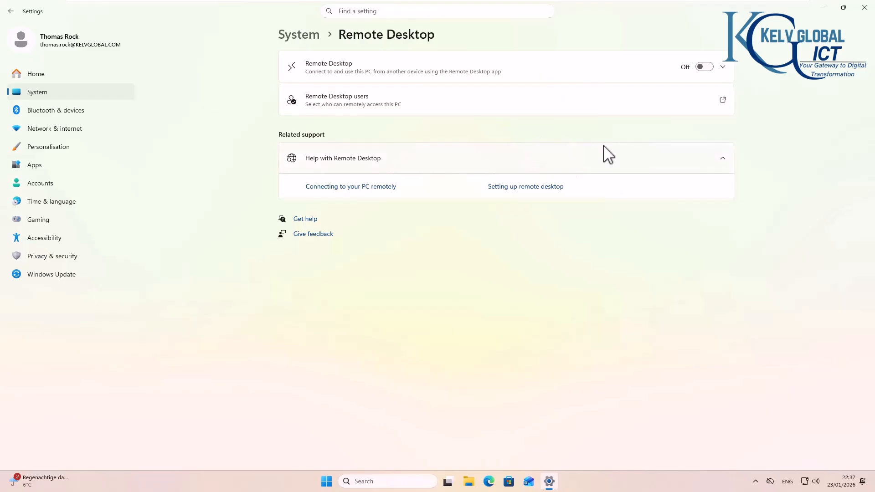
left_click(864, 8)
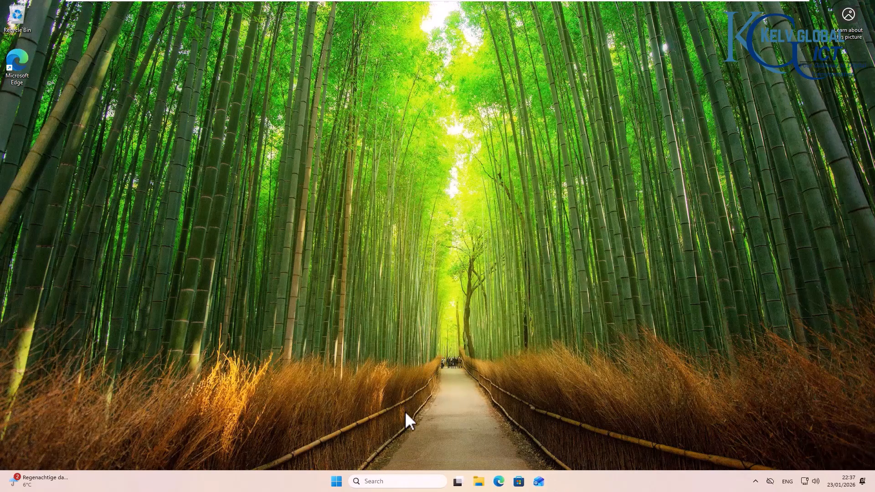
left_click(394, 481)
type("cmd")
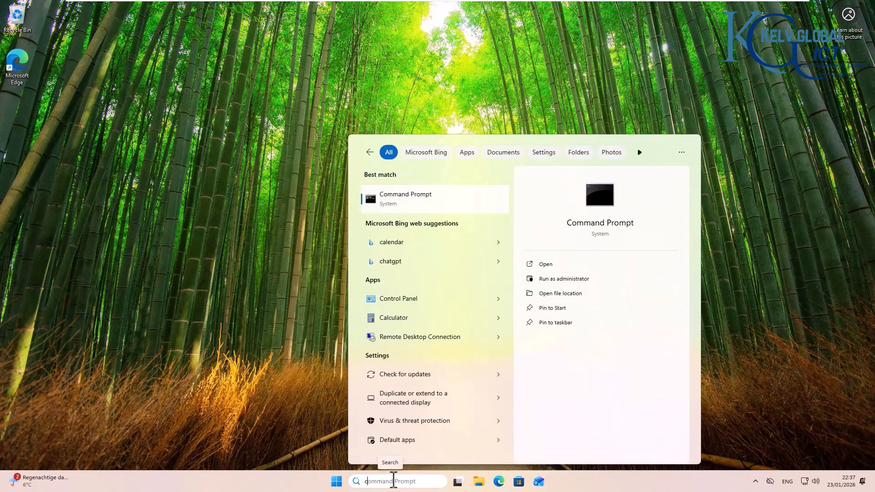
left_click(412, 201)
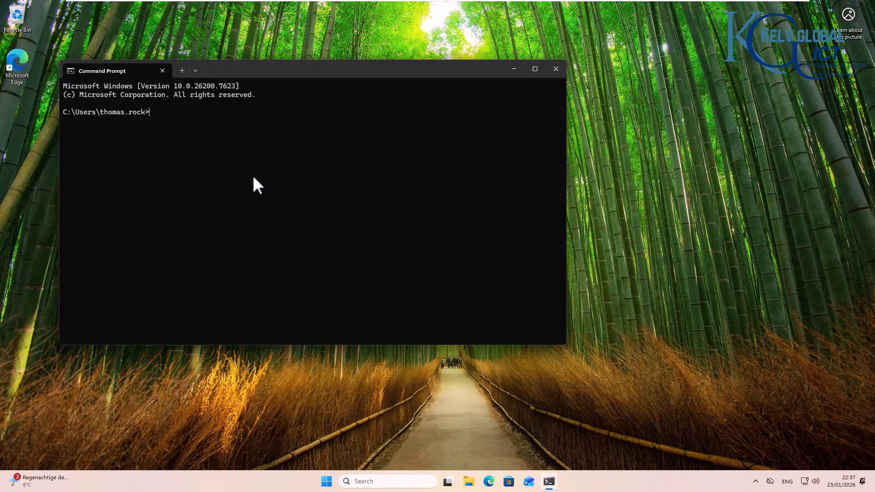
type("gpupdate /force")
key("Return")
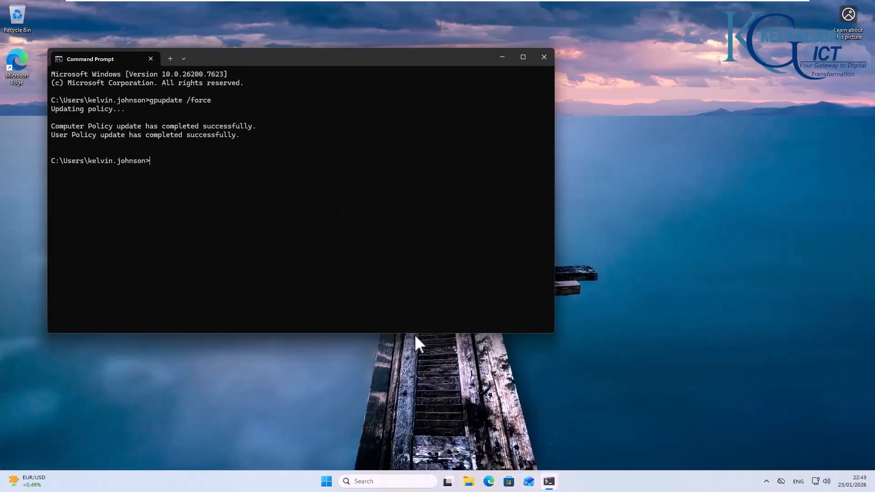
left_click(326, 482)
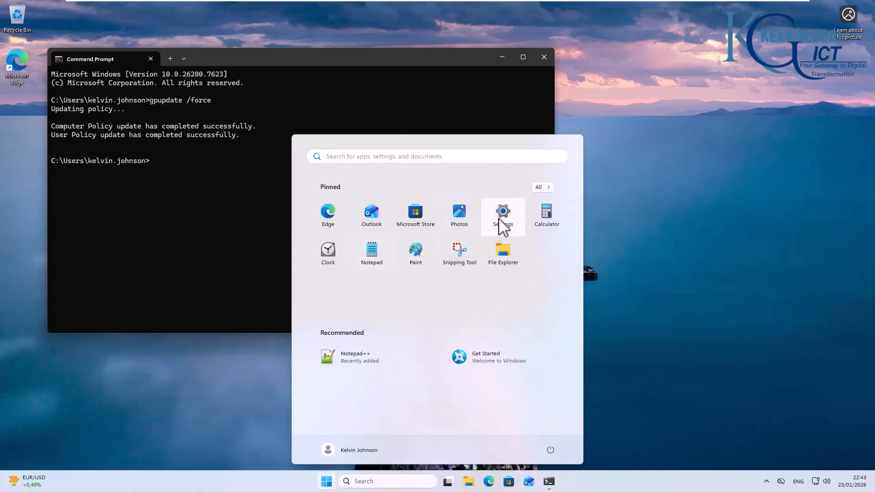
Step: On C001, check that Remote Desktop is organisation-managed, with NLA required and port 3389
left_click(502, 224)
left_click(79, 110)
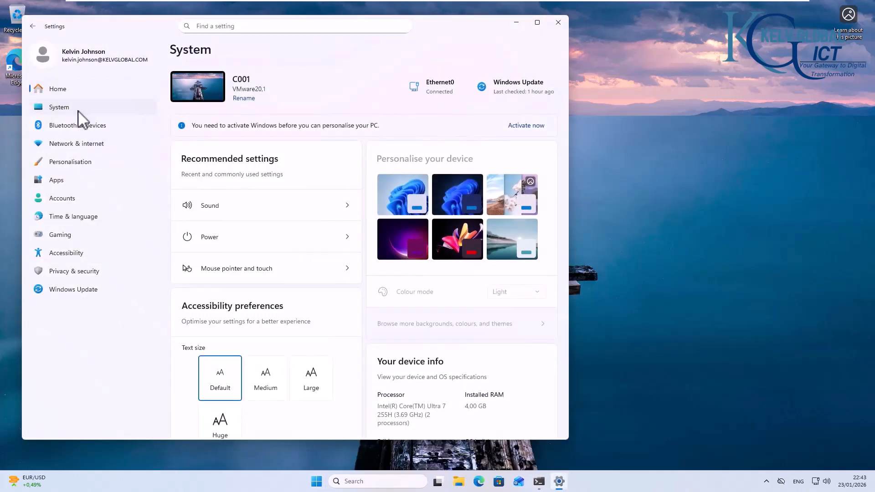
scroll(315, 205, "down", 4)
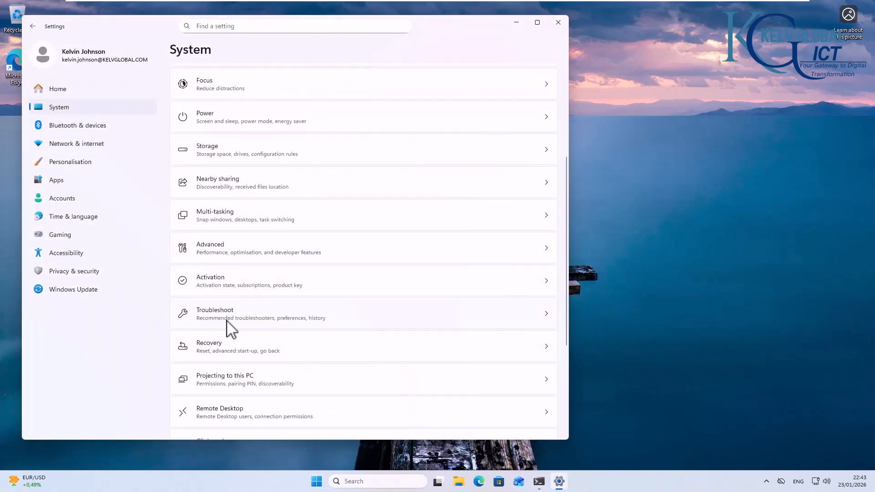
left_click(230, 412)
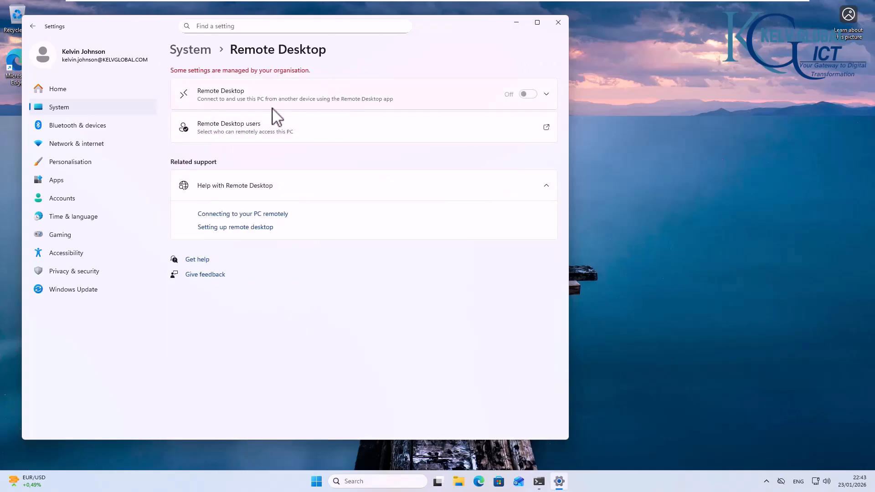
left_click(546, 94)
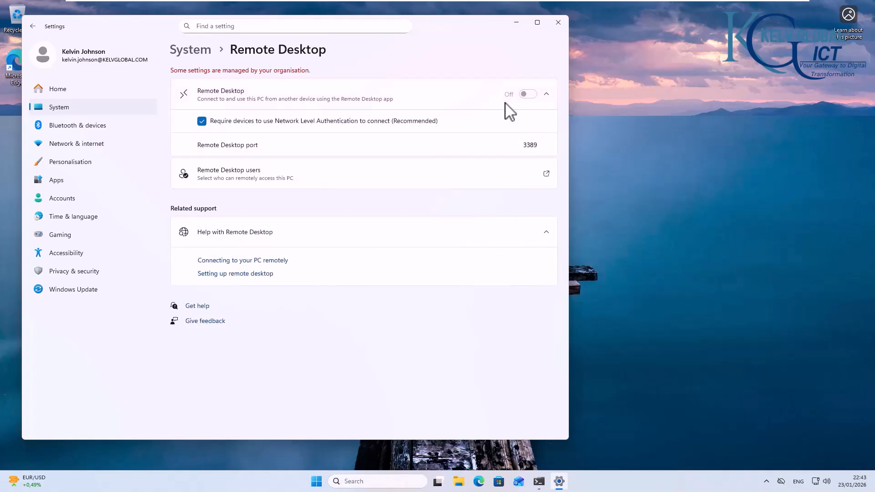
left_click(368, 481)
Step: Connect to LON-DC-01 with Remote Desktop Connection and sign in with the account password
type("remo")
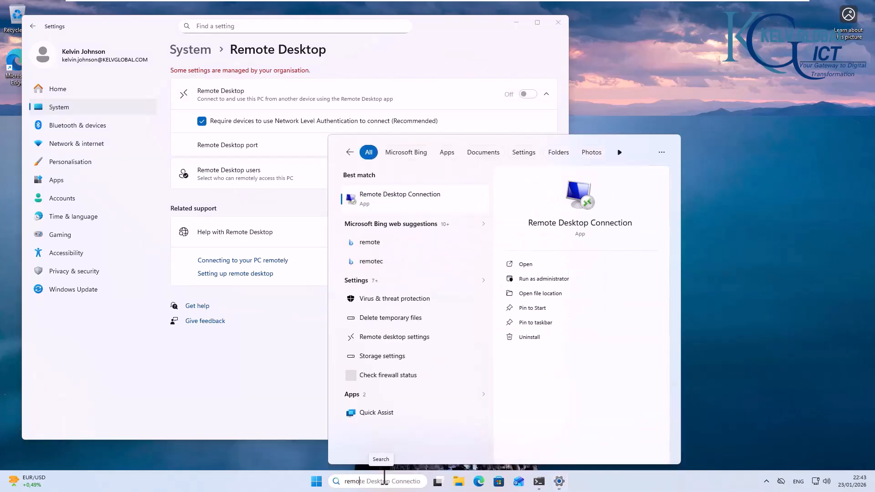
left_click(407, 199)
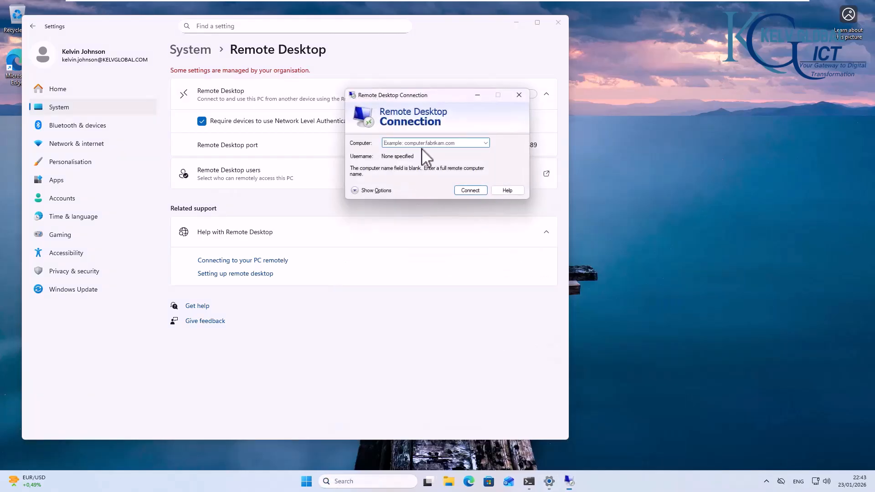
left_click(425, 144)
type("LON")
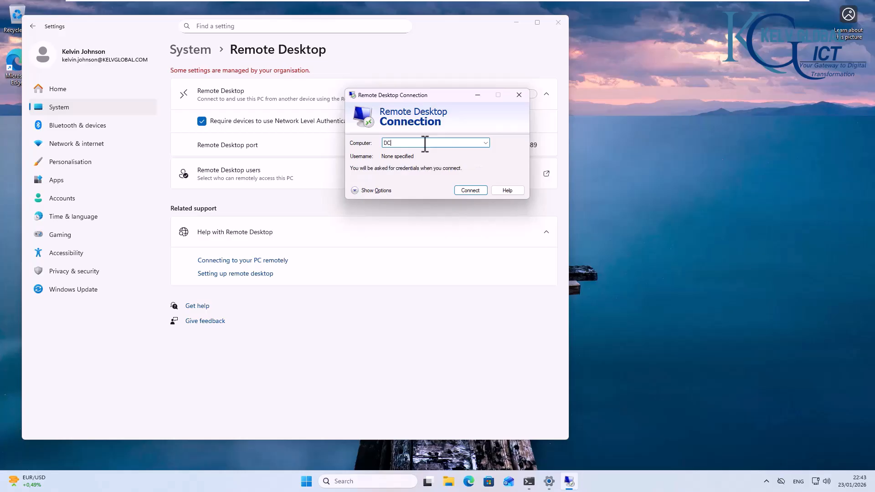
key("BackSpace")
key("BackSpace")
key("BackSpace")
type("LON-DC-01")
left_click(470, 190)
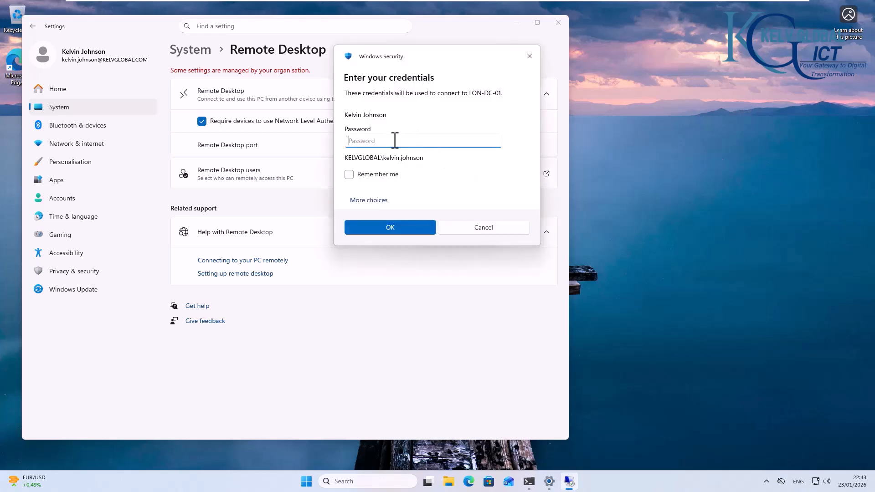
type("•••••••••")
key("Return")
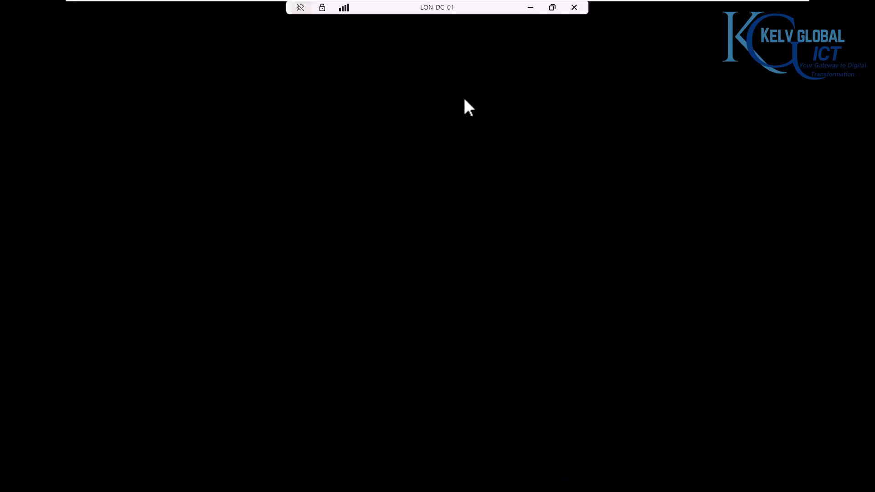
Step: Minimize the remote session and switch between the LON-DC-01 and C001 virtual machines
left_click(532, 7)
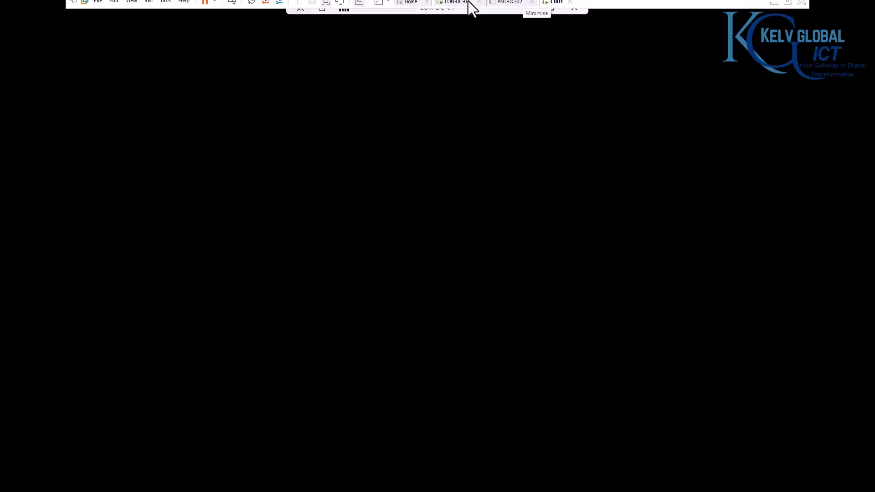
left_click(456, 8)
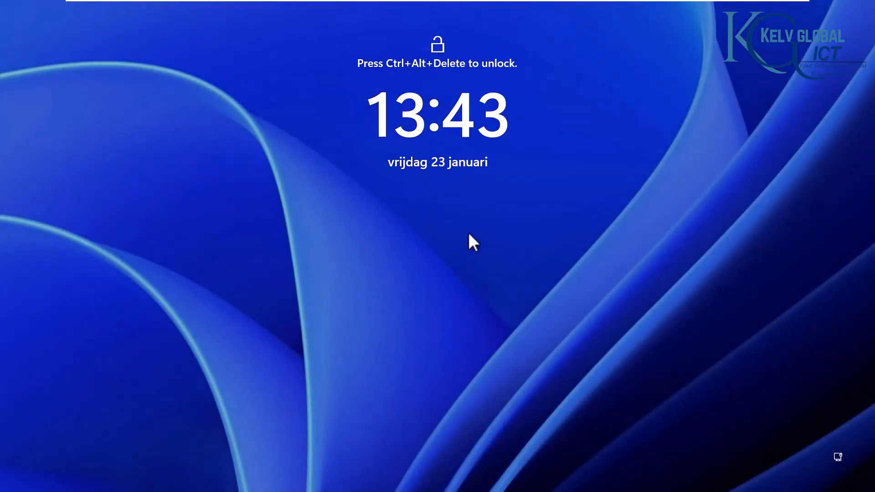
left_click(554, 7)
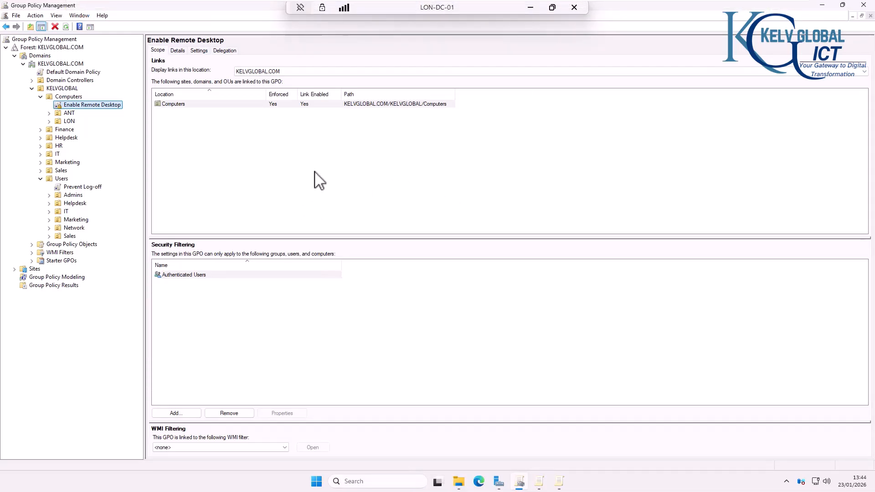
Step: Sign out of the LON-DC-01 RDP session and return to the LON-DC-01 virtual machine
right_click(317, 480)
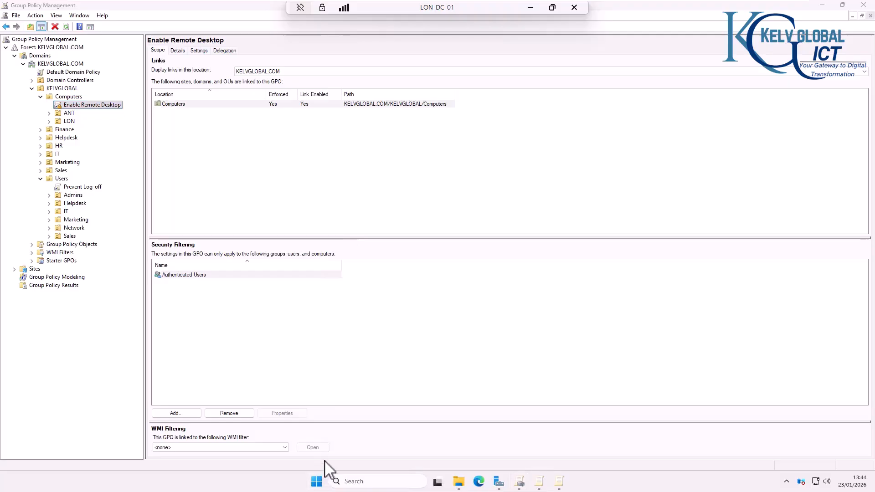
mouse_move(338, 442)
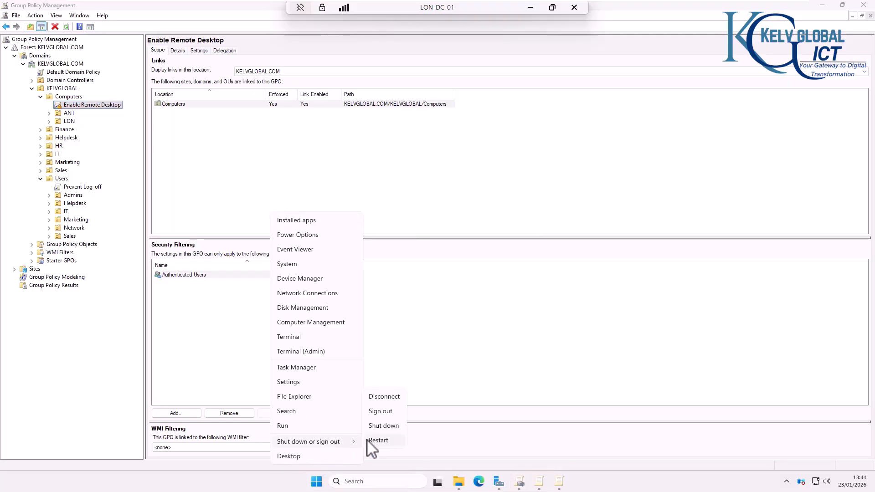
left_click(381, 414)
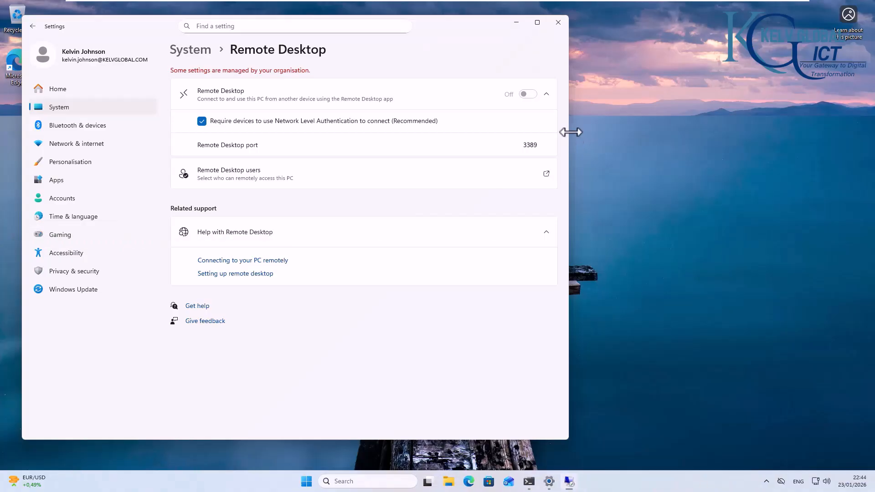
mouse_move(533, 5)
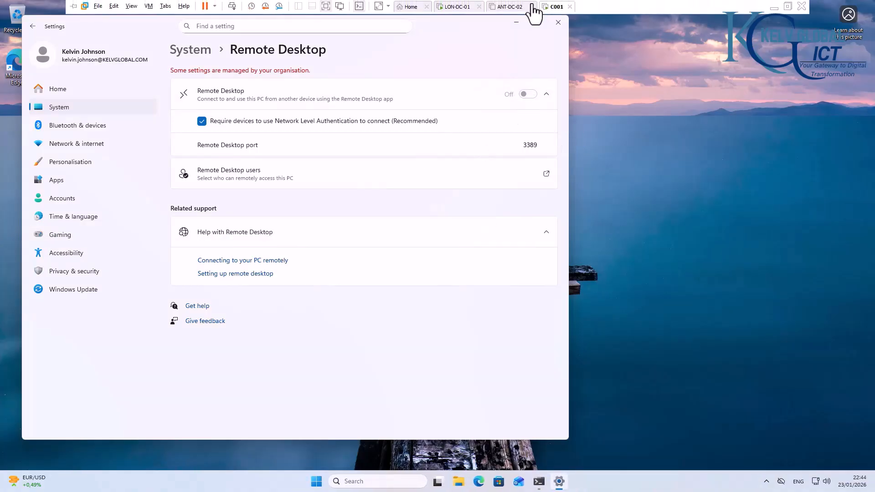
left_click(458, 7)
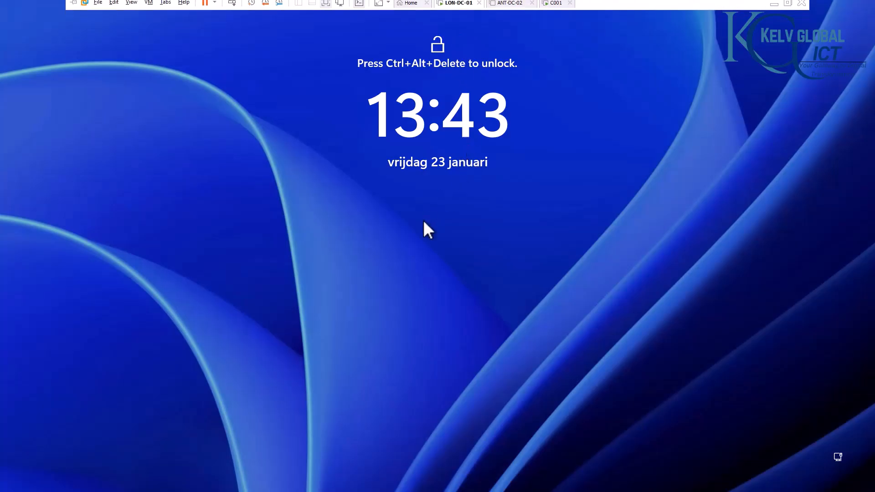
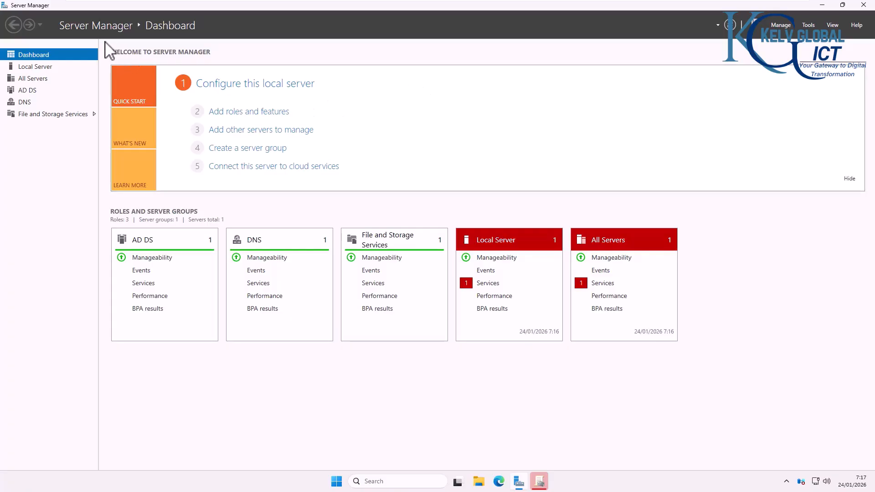
Step: Start Add Roles and Features for LON-DC-01 with role-based installation and skip to the Features page
left_click(40, 67)
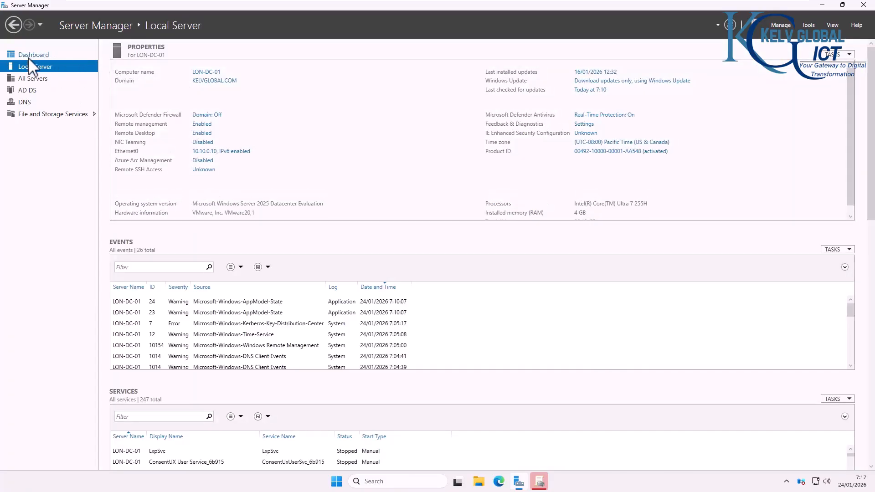
left_click(29, 55)
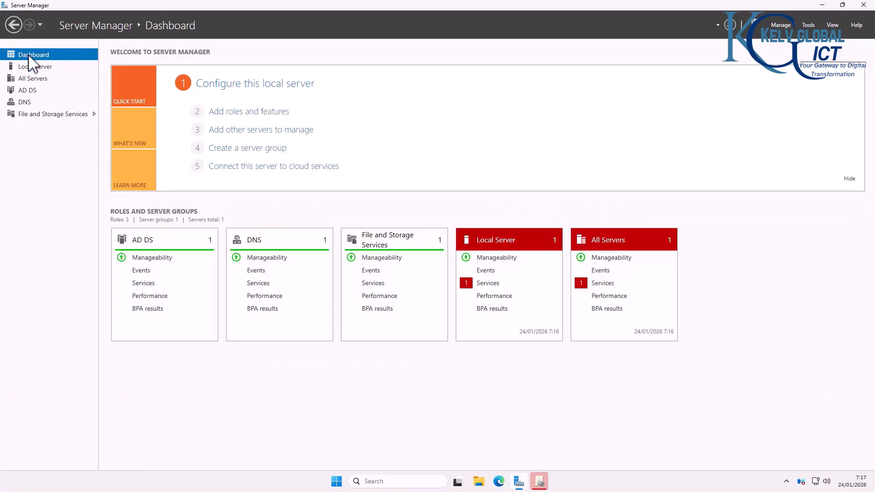
left_click(243, 113)
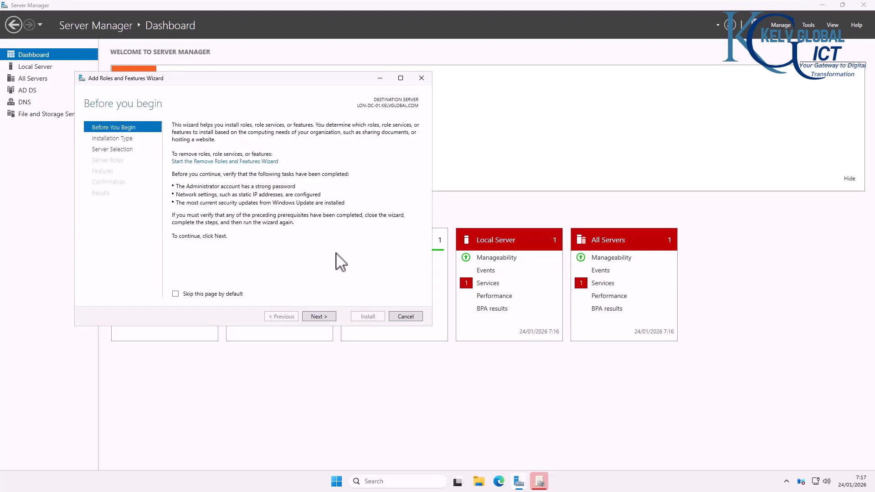
left_click(323, 316)
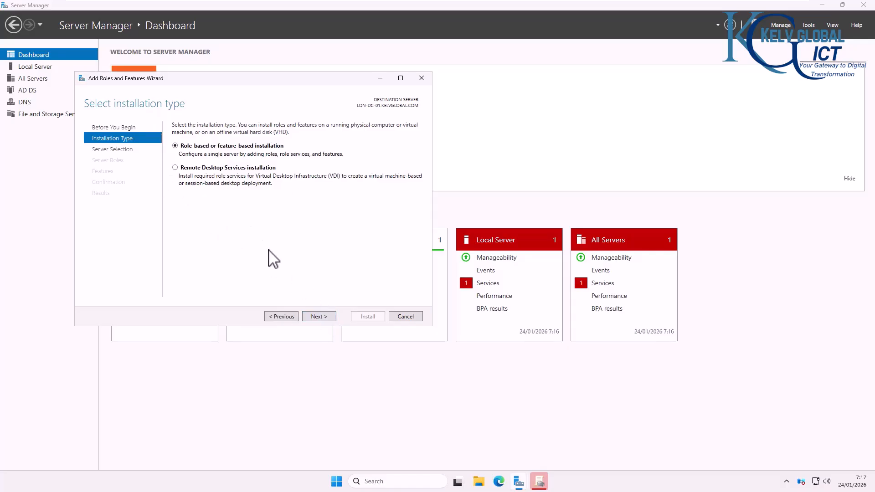
left_click(320, 316)
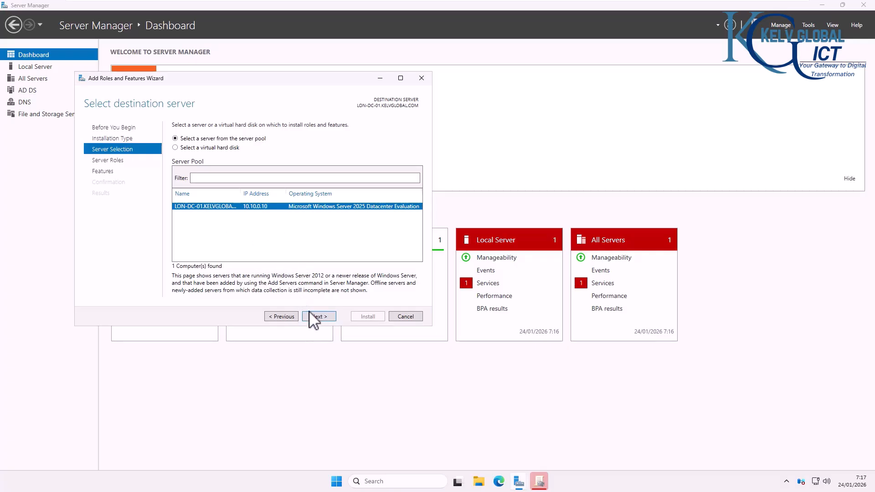
left_click(314, 317)
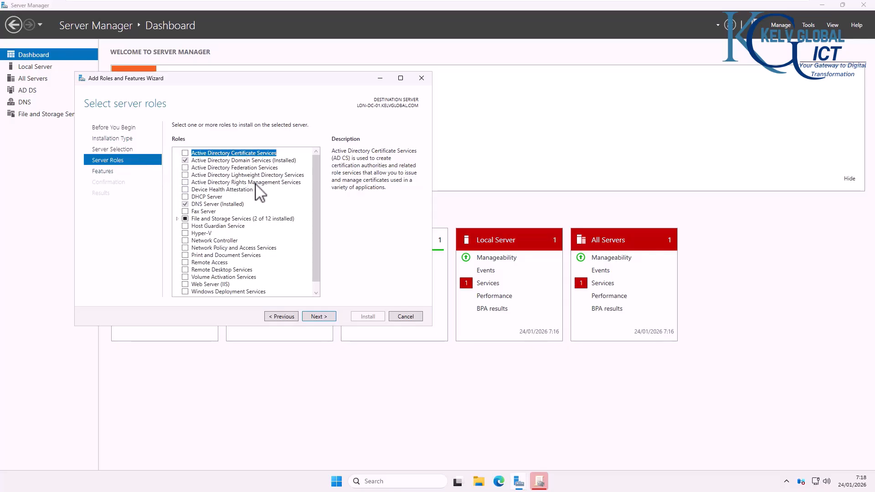
left_click(322, 318)
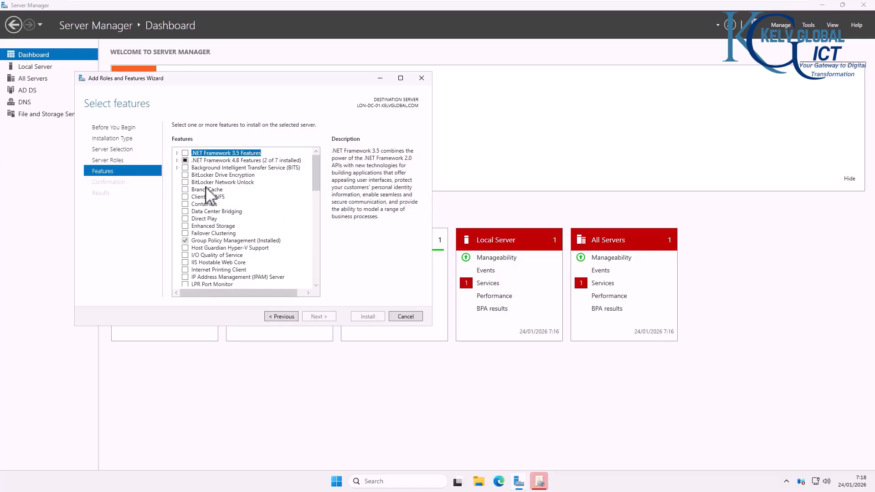
Step: Select BitLocker Drive Encryption with its required features and advance to the Confirmation page
left_click(212, 176)
left_click(185, 175)
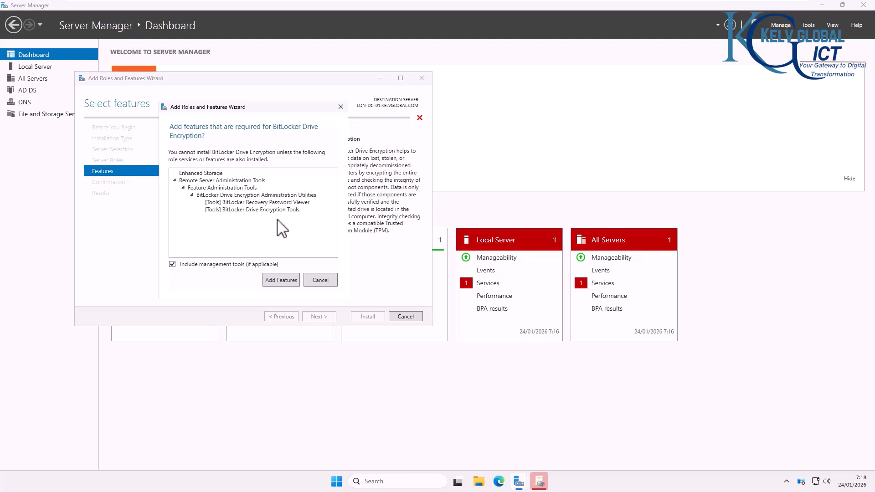
left_click(289, 286)
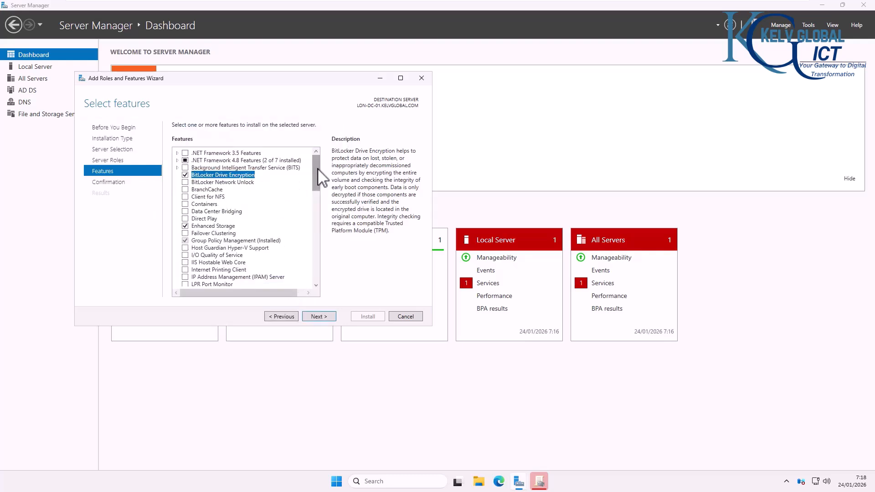
left_click(220, 183)
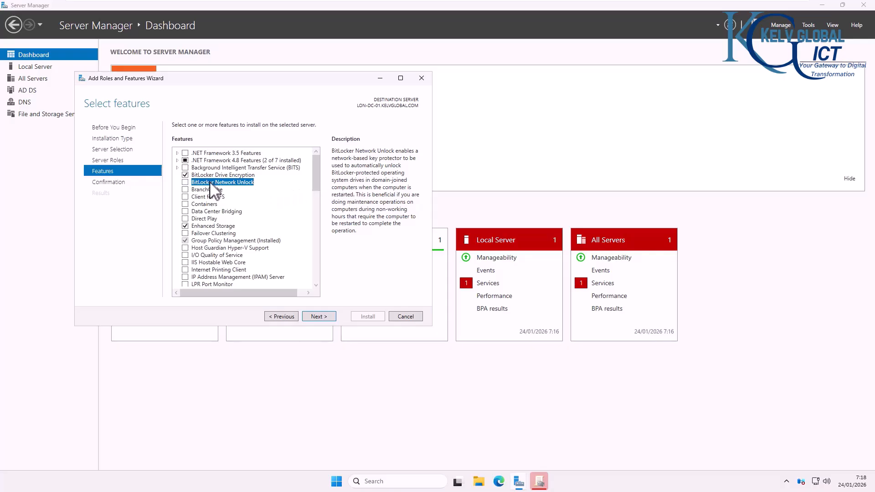
left_click(319, 317)
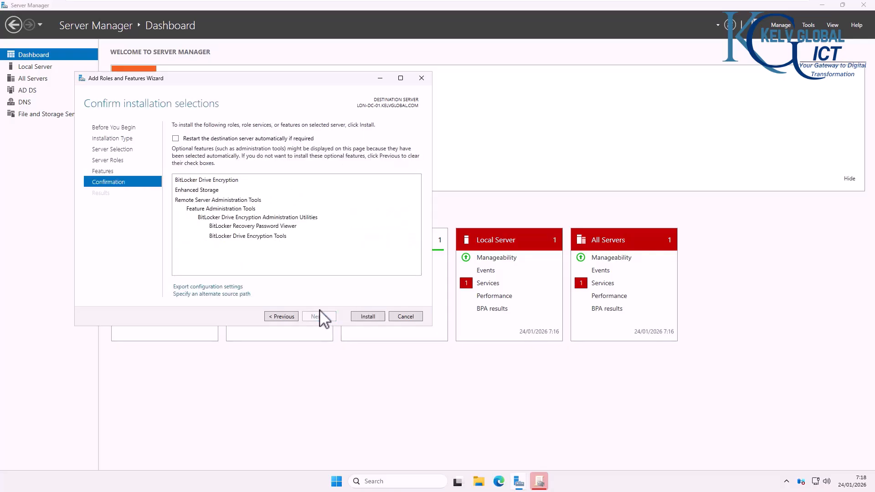
Step: Allow automatic restart and install BitLocker Drive Encryption with its features
left_click(196, 139)
left_click(466, 270)
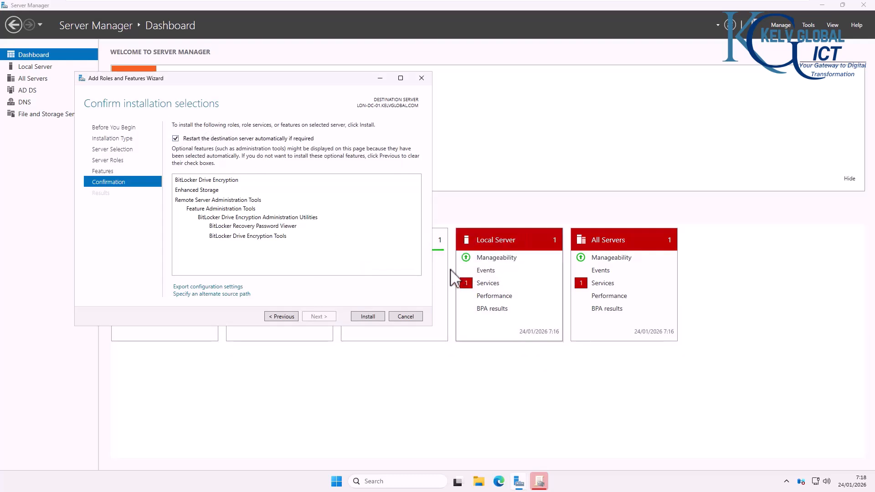
left_click(368, 318)
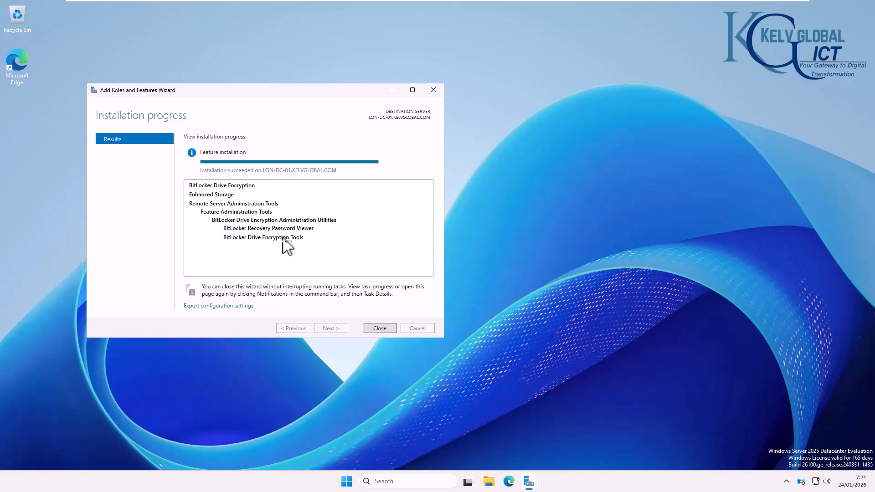
Step: Check the installation wizard's progress, then bring the PowerShell ISE script forward
left_click(528, 483)
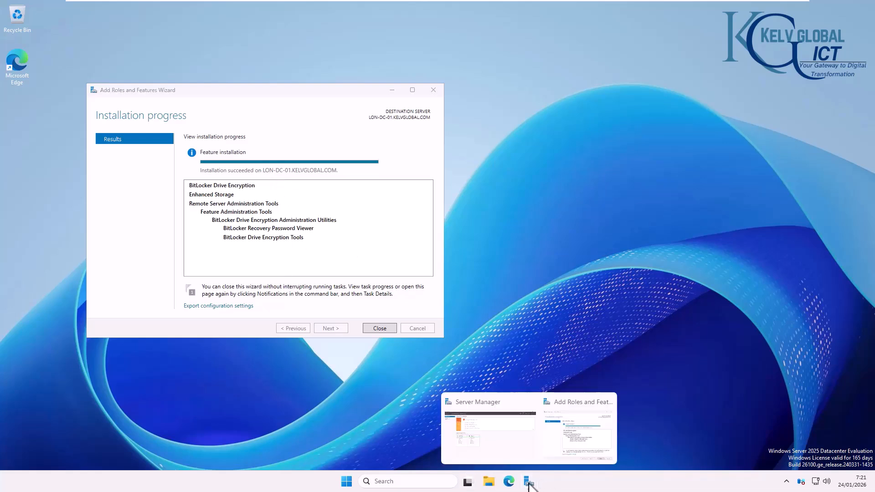
left_click(504, 425)
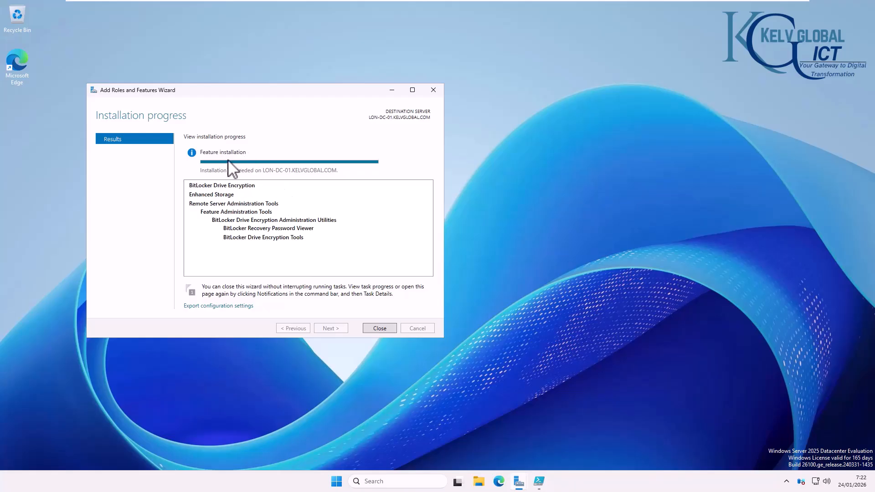
left_click(539, 477)
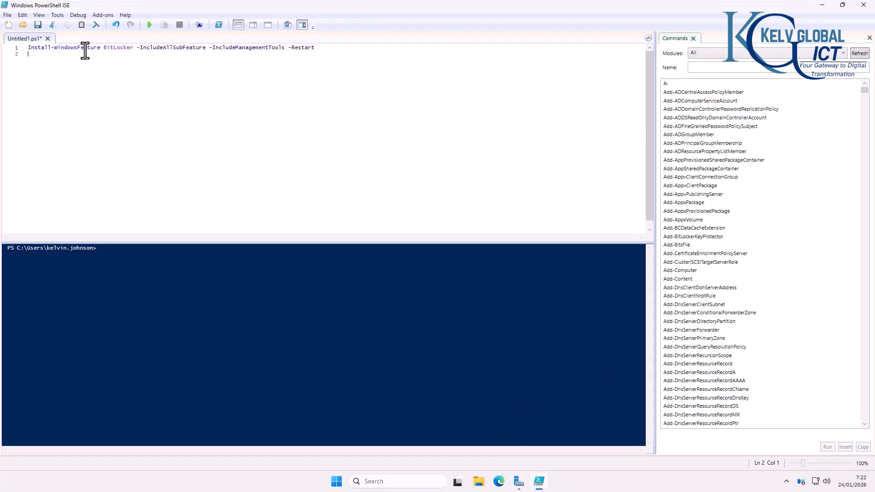
Step: Review each part of the Install-WindowsFeature BitLocker command, then close PowerShell ISE without saving
left_click_drag(100, 48, 24, 51)
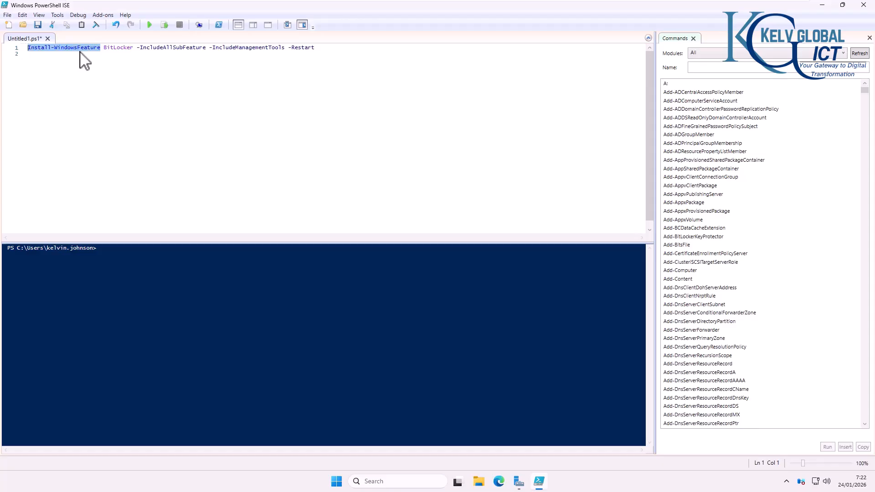
double_click(120, 53)
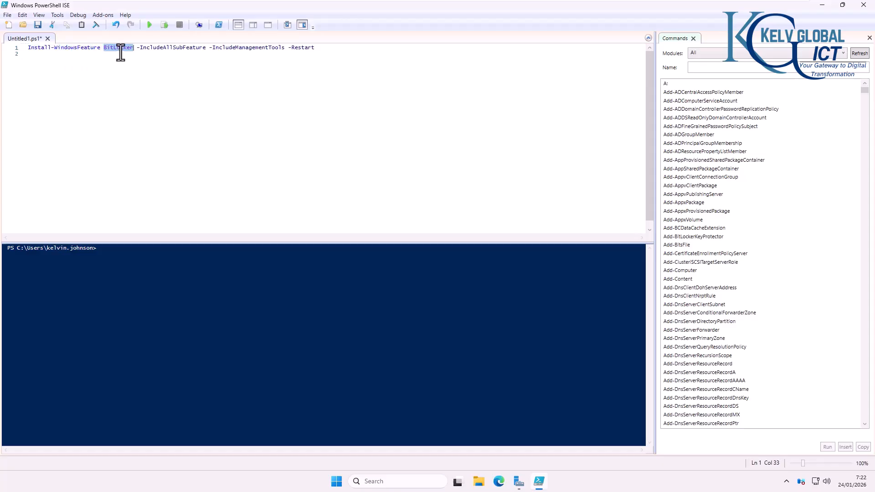
left_click(173, 51)
left_click_drag(218, 50, 328, 49)
left_click(328, 49)
left_click(869, 7)
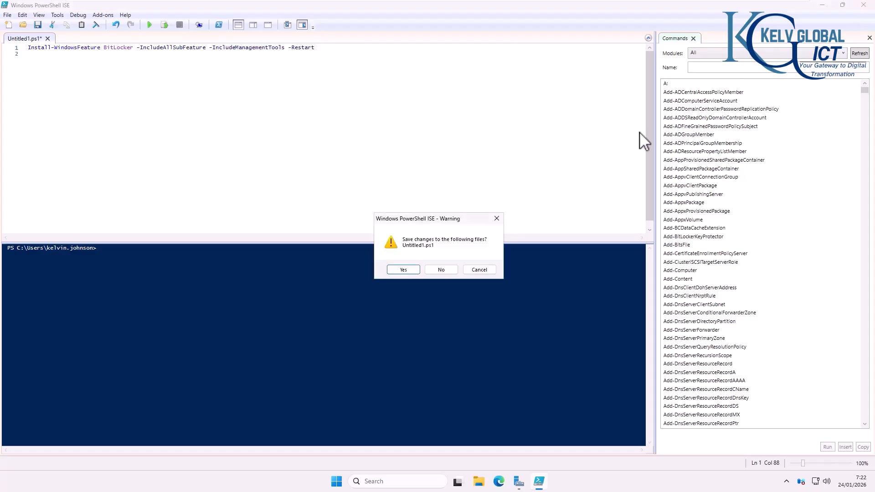
left_click(448, 271)
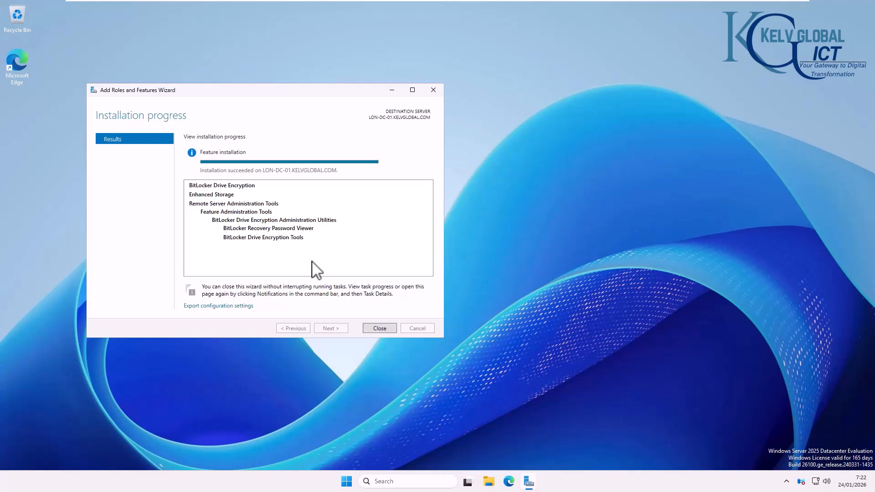
Step: Close the finished wizard and open the Tools menu in Server Manager
left_click(383, 330)
left_click(528, 479)
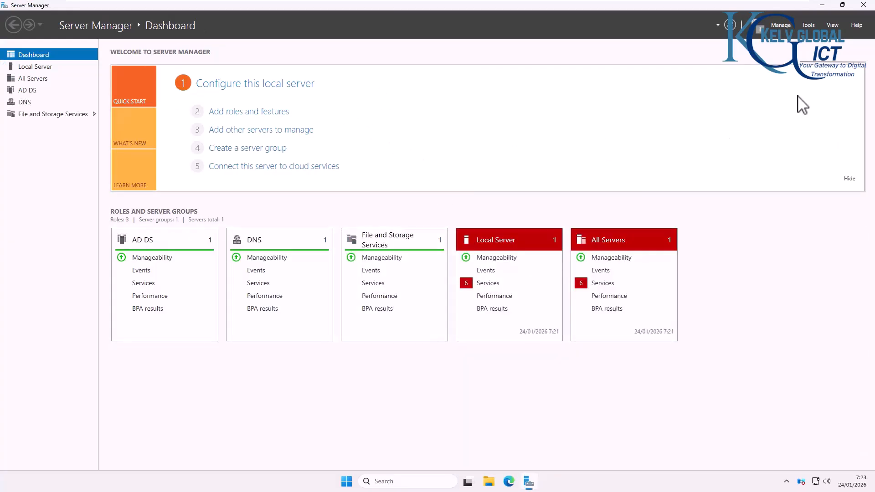
left_click(809, 25)
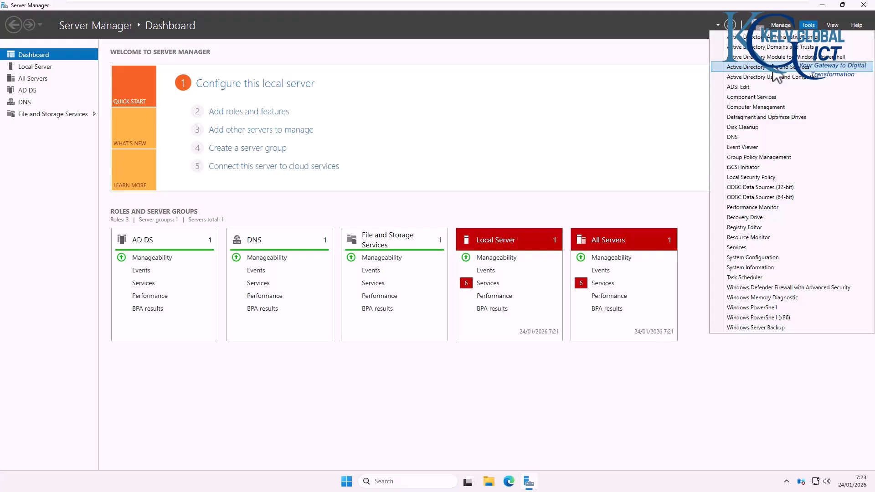
Step: Create a GPO named 'BitLocker Policy' in the domain, linked to the Computers OU
left_click(744, 156)
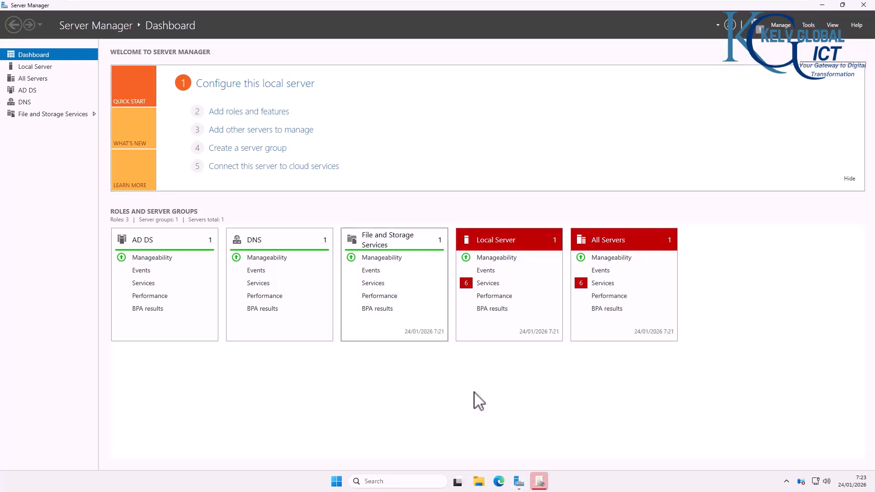
left_click(538, 481)
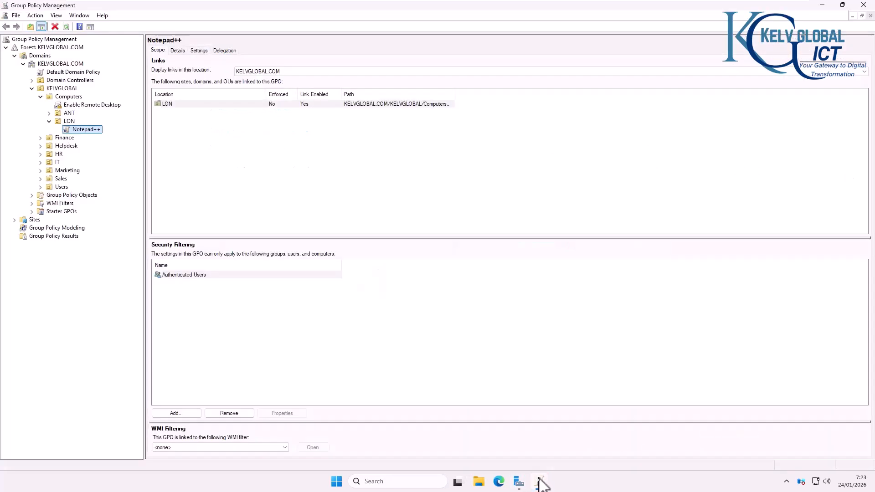
left_click(71, 97)
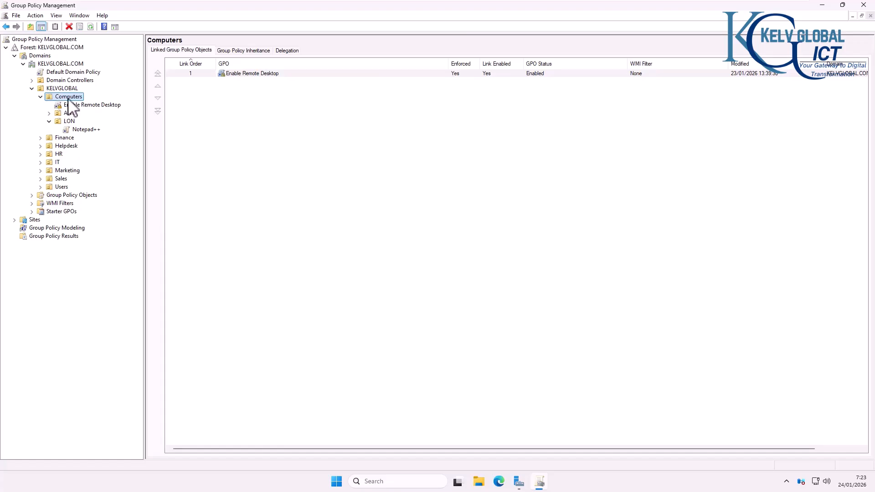
right_click(69, 99)
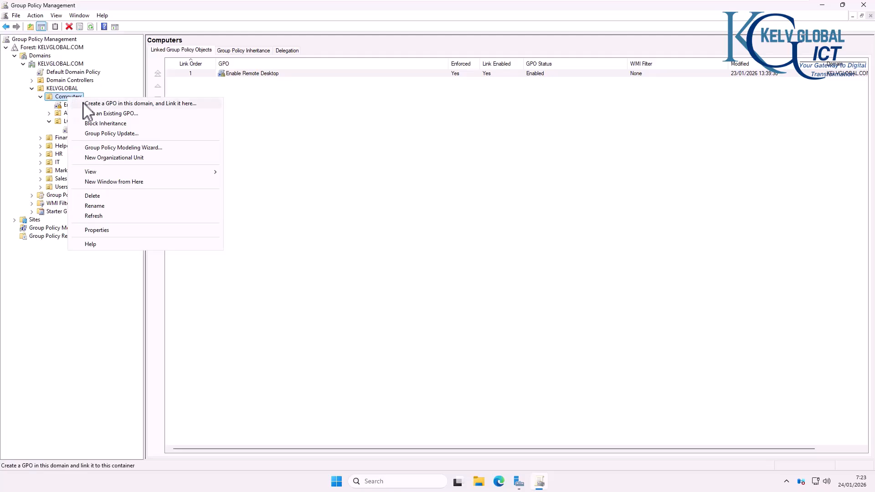
left_click(105, 105)
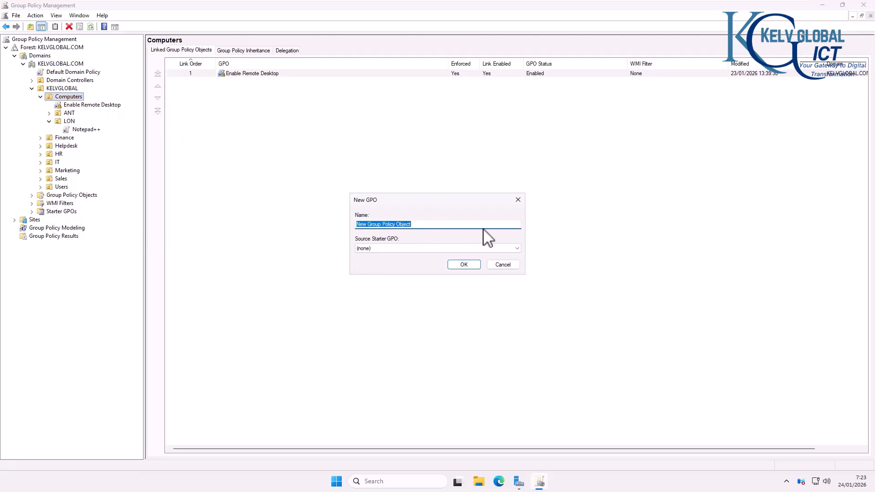
type("BitLocker Policy")
left_click(468, 266)
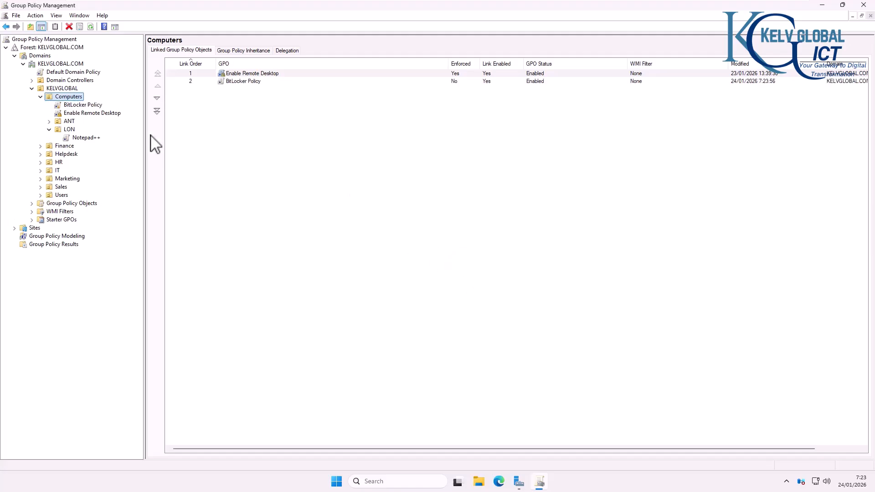
left_click(92, 106)
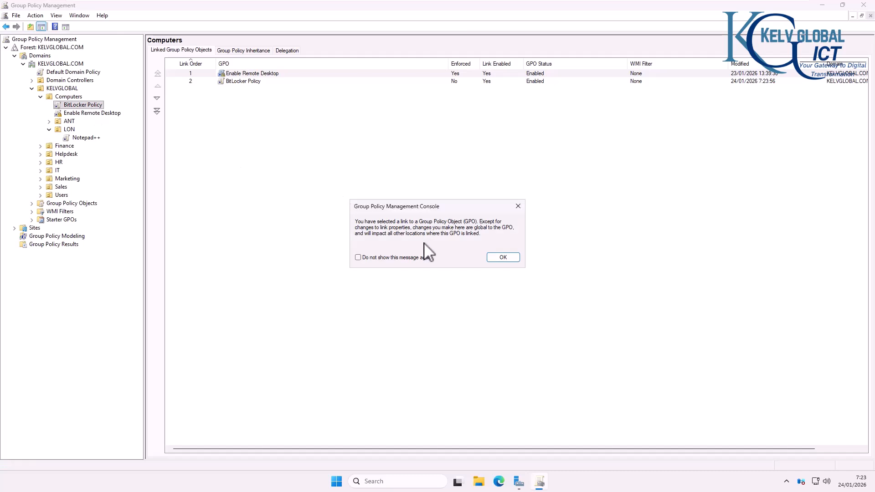
left_click(499, 256)
right_click(81, 105)
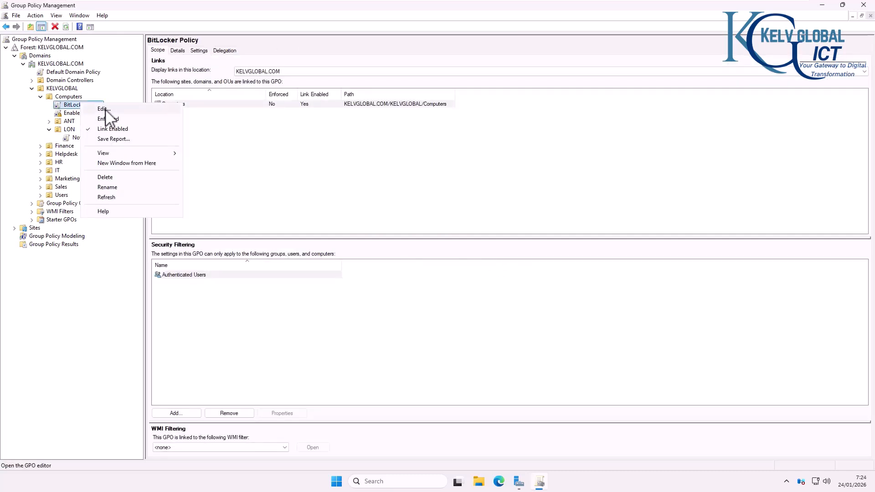
Step: Edit BitLocker Policy and show Windows Components > BitLocker Drive Encryption settings in Standard view
left_click(104, 109)
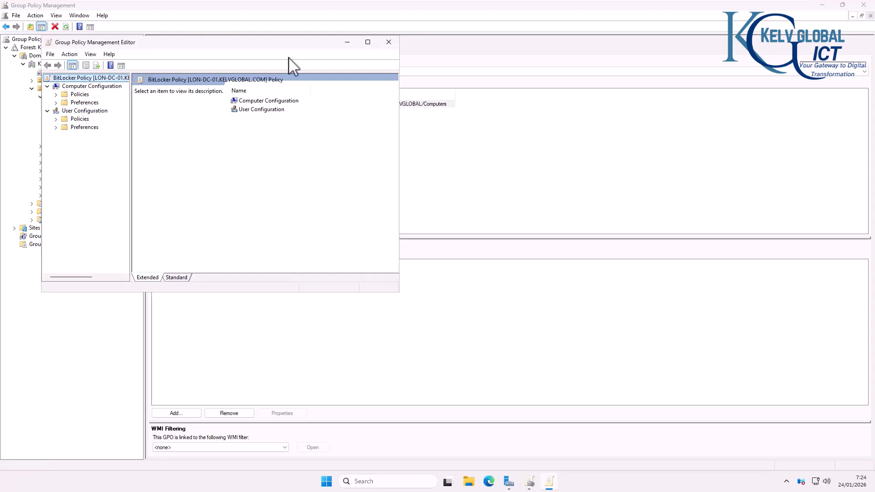
left_click(368, 42)
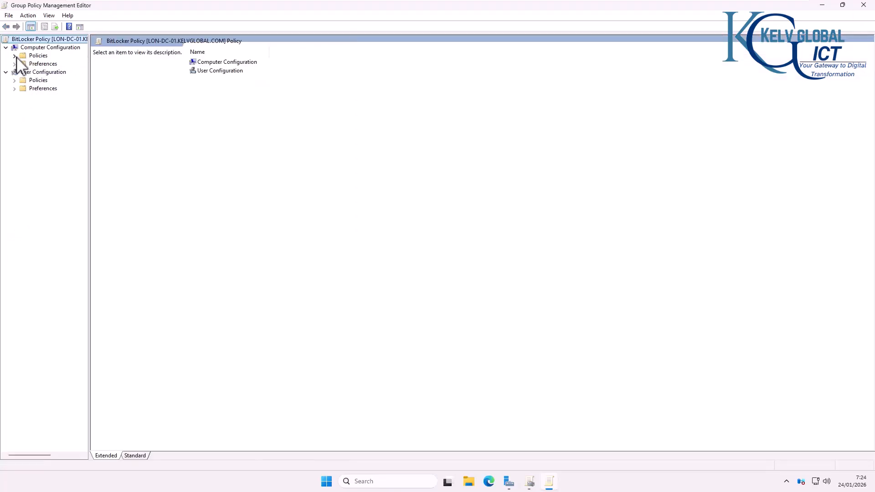
left_click(15, 55)
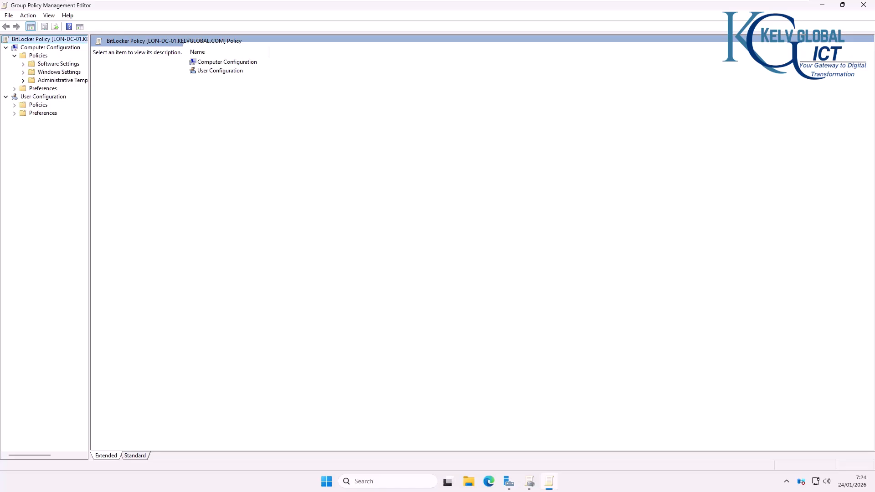
left_click(23, 81)
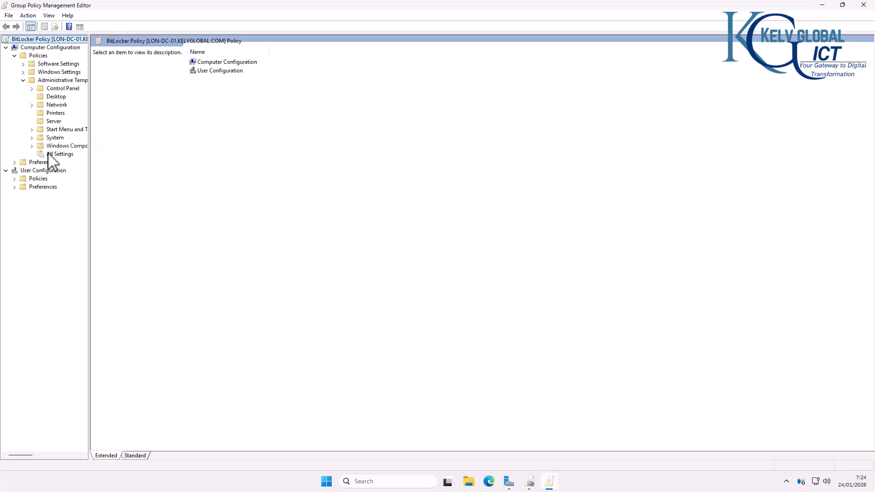
left_click(32, 146)
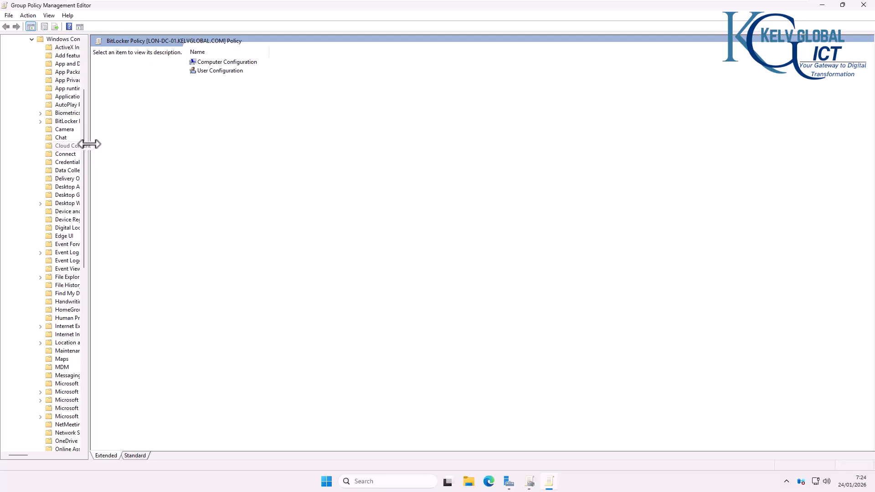
left_click_drag(92, 143, 165, 150)
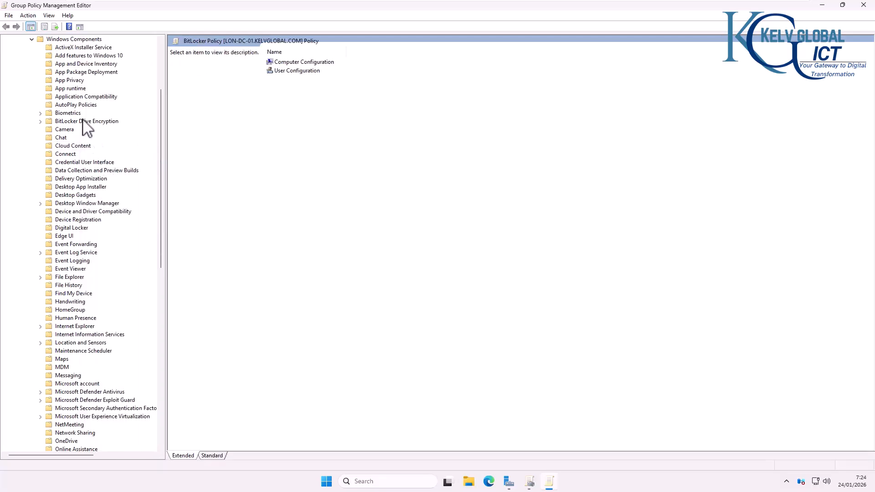
left_click(64, 122)
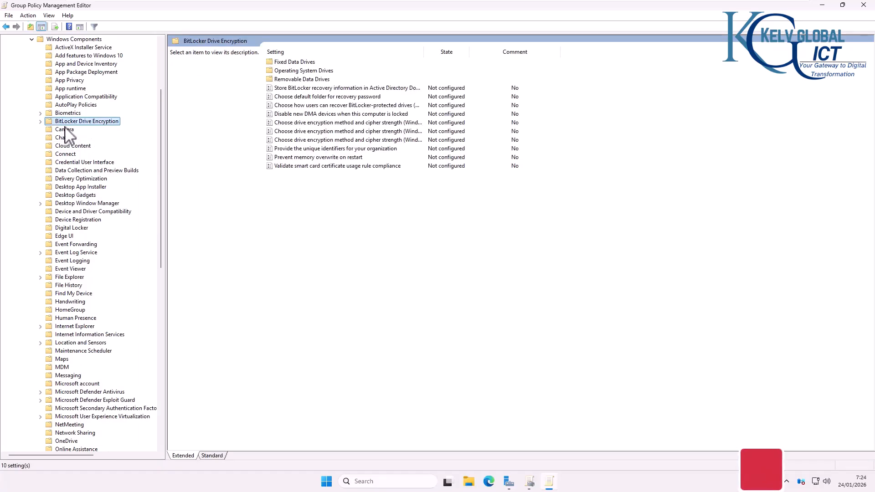
left_click(41, 121)
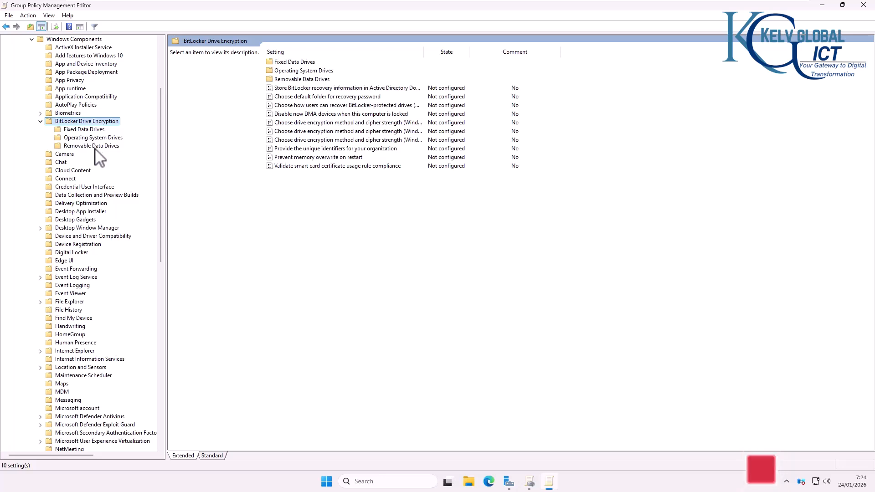
left_click(212, 456)
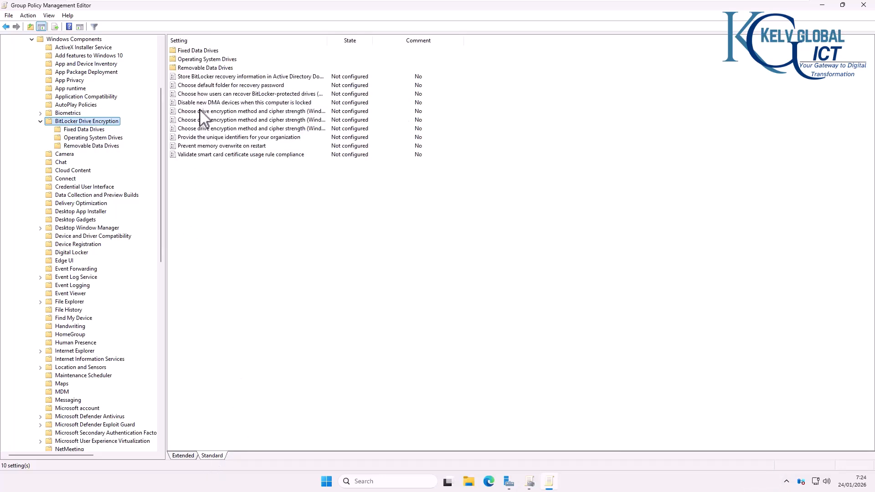
double_click(326, 42)
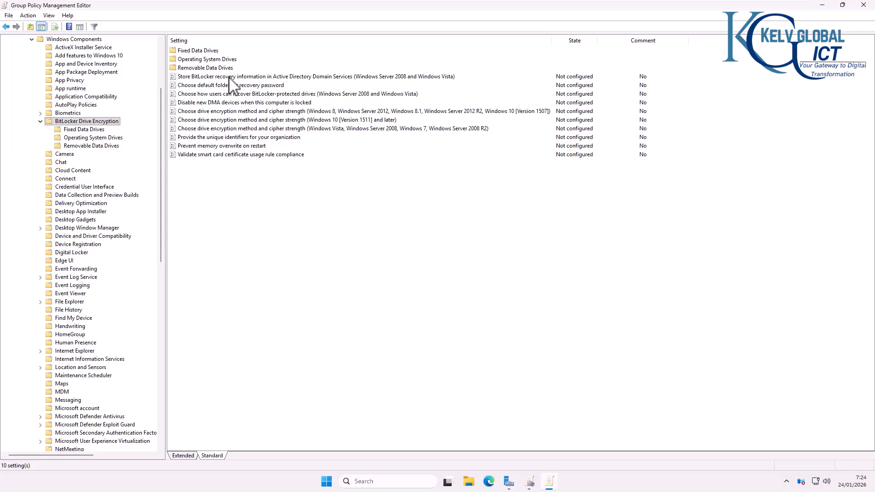
Step: Enable storing BitLocker recovery passwords and key packages in AD DS
double_click(229, 77)
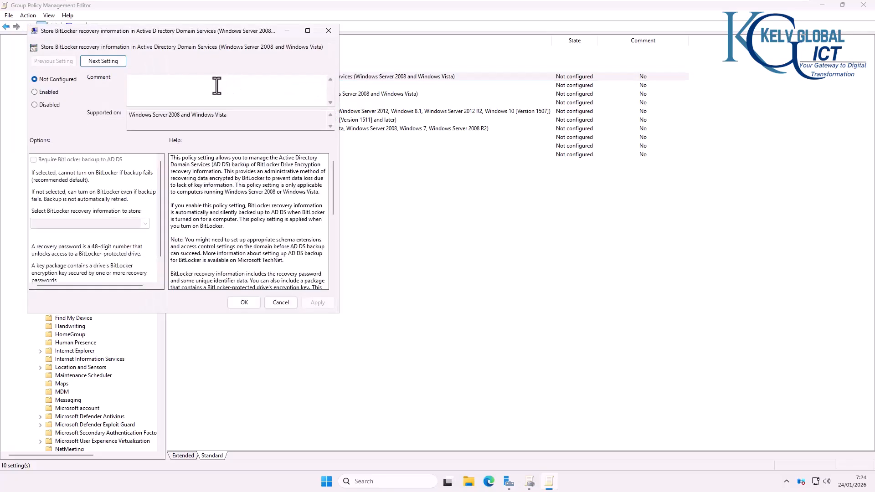
left_click(39, 93)
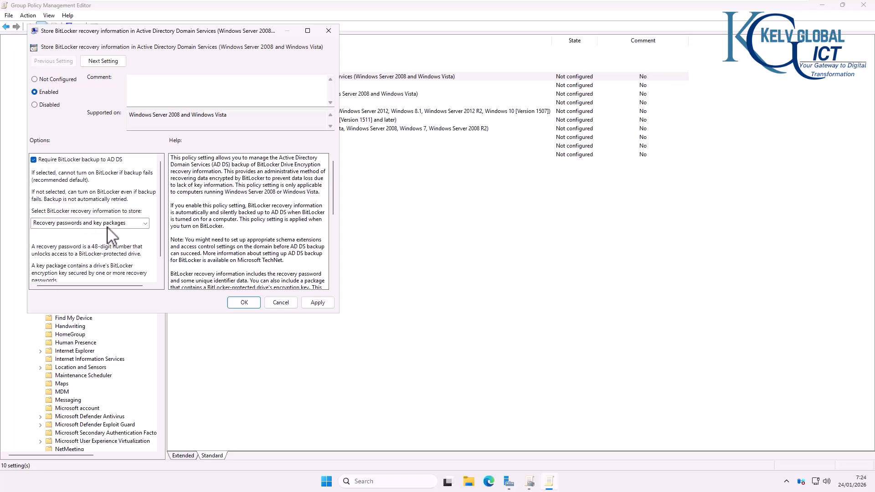
left_click(145, 224)
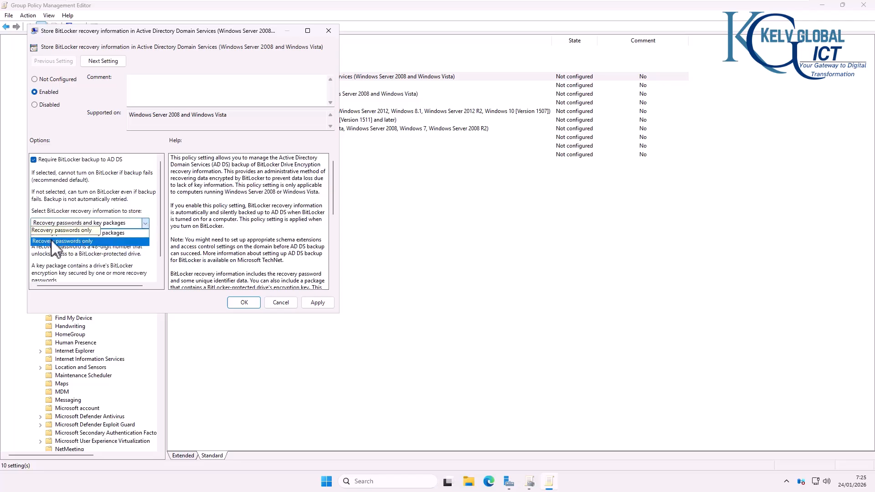
left_click(105, 233)
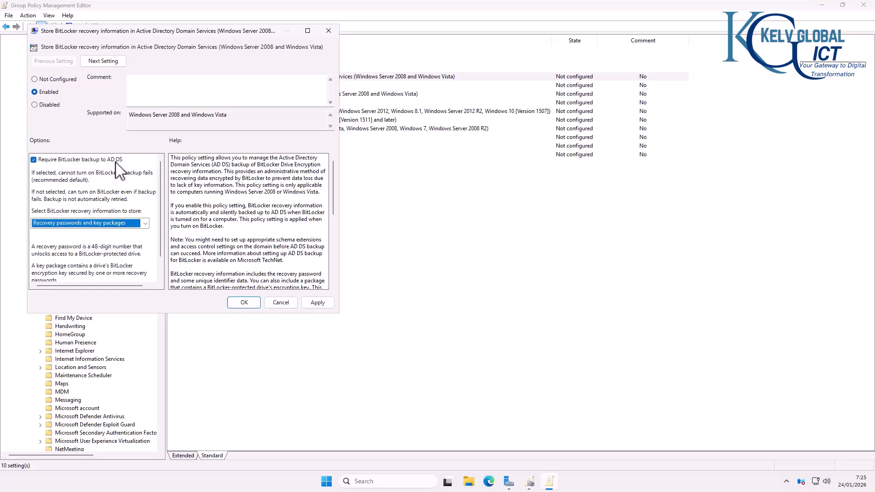
left_click(321, 304)
left_click(244, 302)
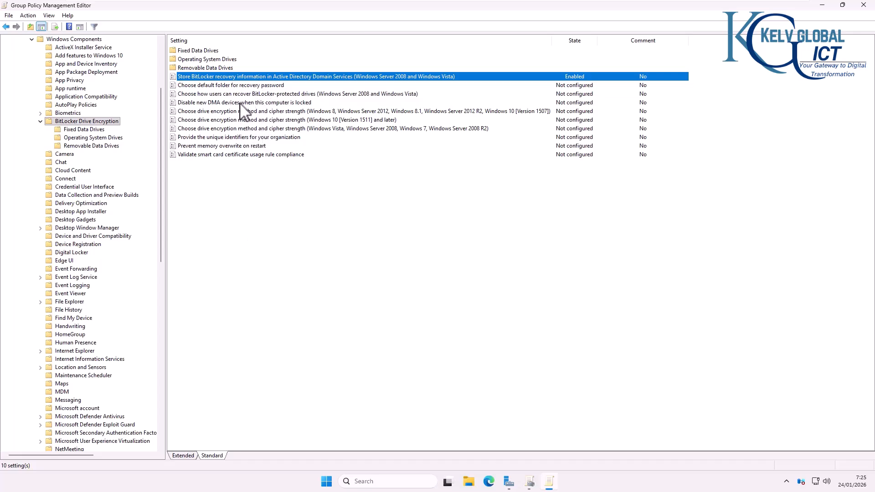
Step: Enable the operating system drive recovery policy, keeping the 48-digit recovery password allowed
left_click(86, 138)
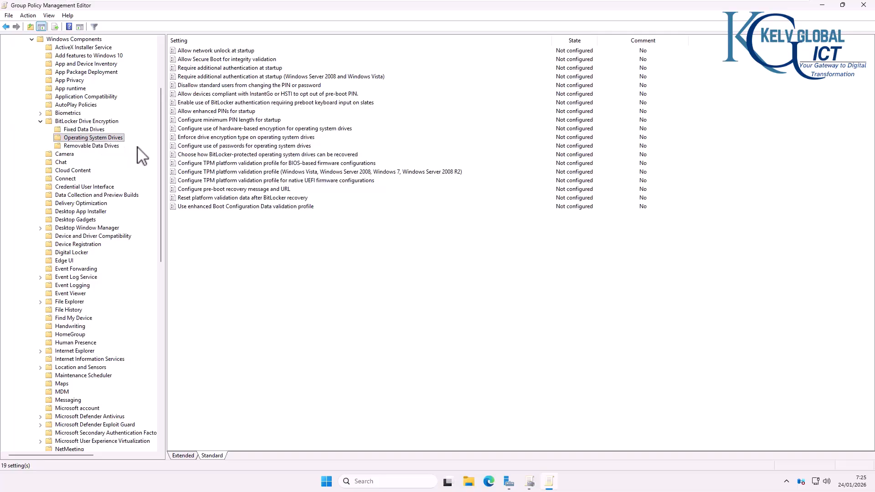
double_click(225, 155)
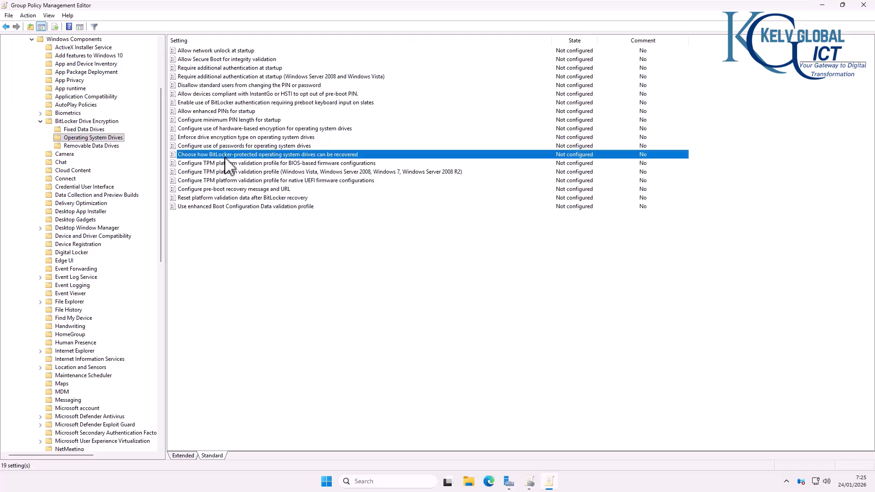
left_click(52, 95)
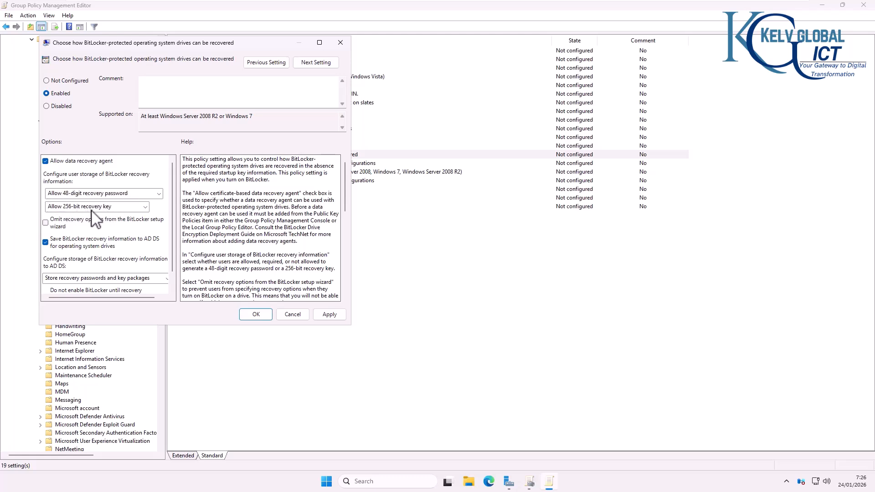
left_click(140, 195)
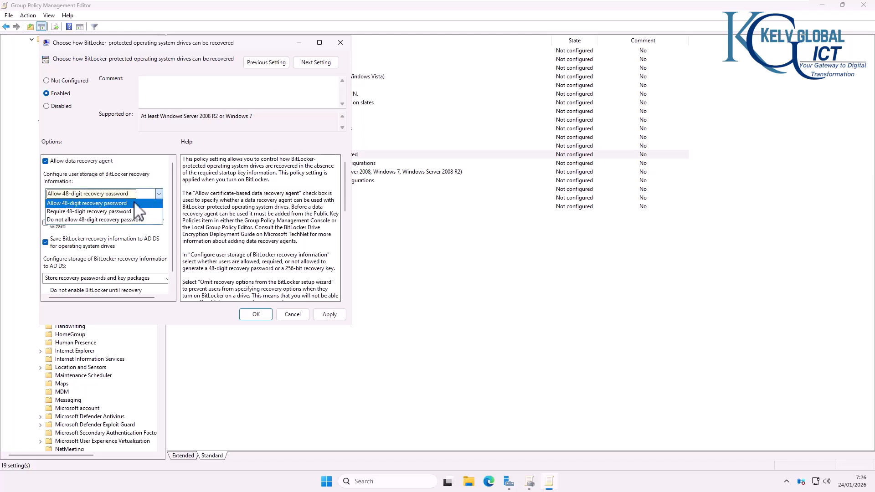
left_click(128, 203)
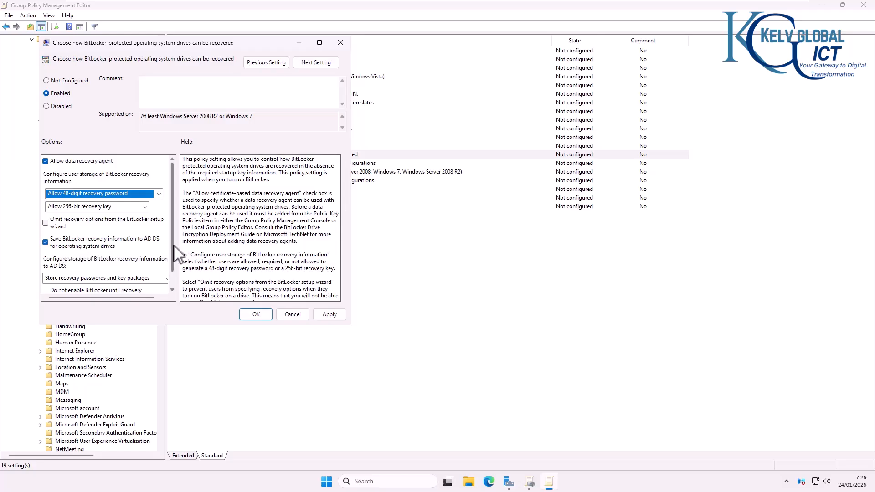
scroll(175, 278, "down", 1)
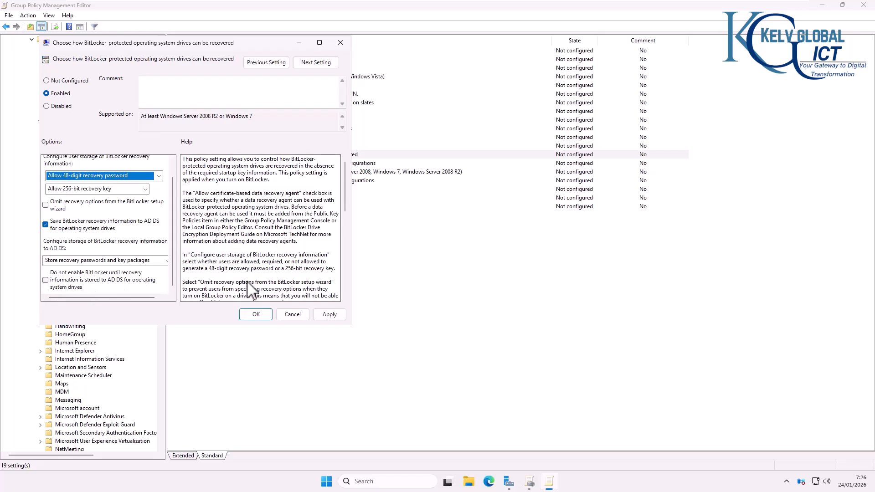
left_click(325, 316)
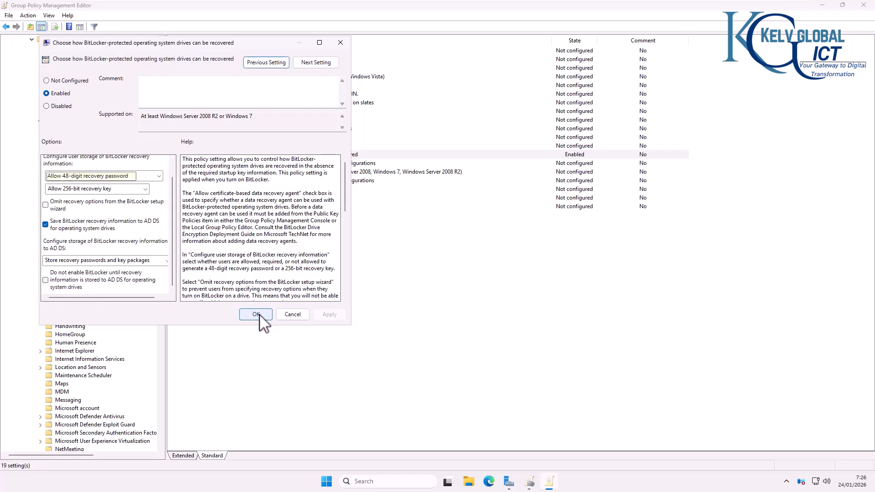
Step: Add a comment on the policy noting who configured it, and close it
left_click(193, 83)
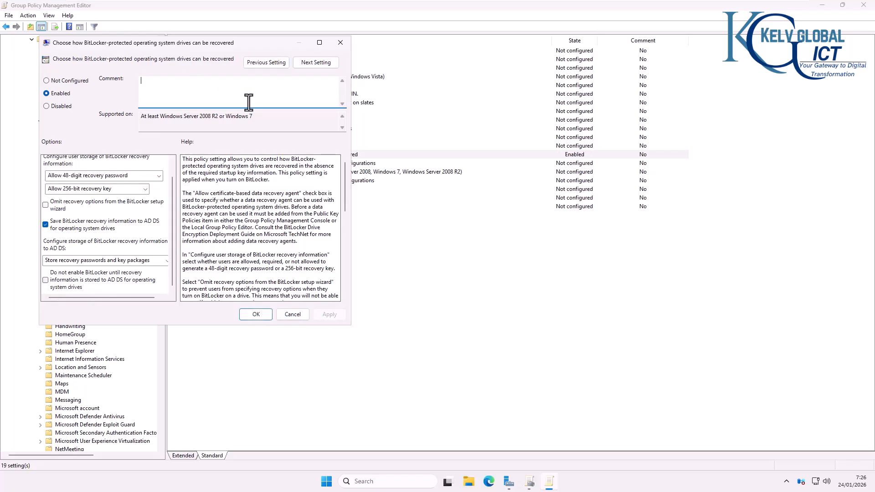
type("configured by Kelvin")
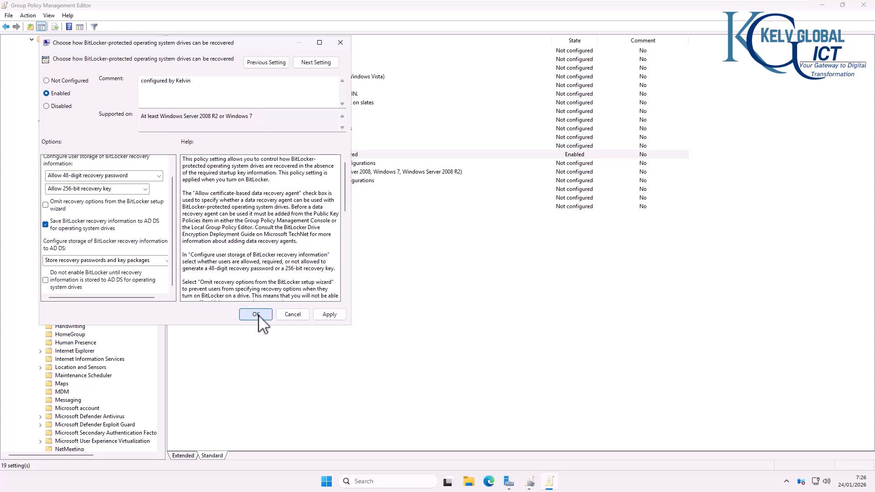
left_click(256, 315)
left_click(277, 163)
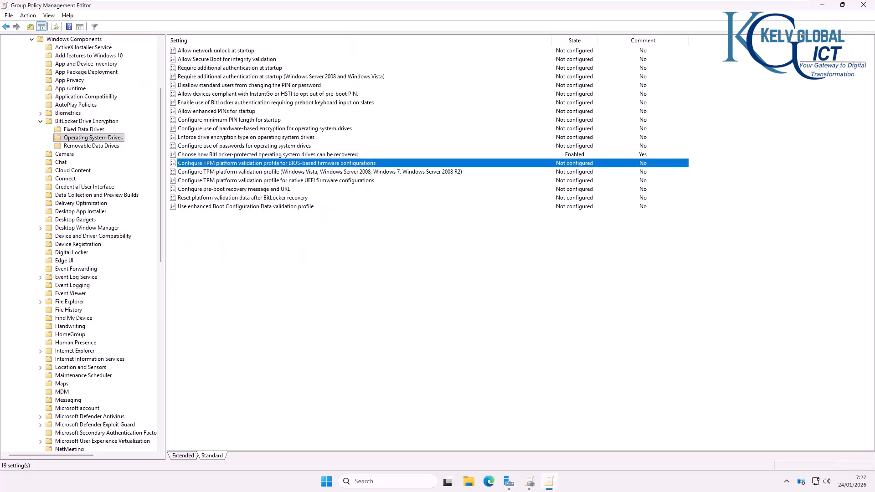
Step: Inspect the drive-type folders and the fixed-drive encryption type policy, leaving it unchanged
left_click(100, 146)
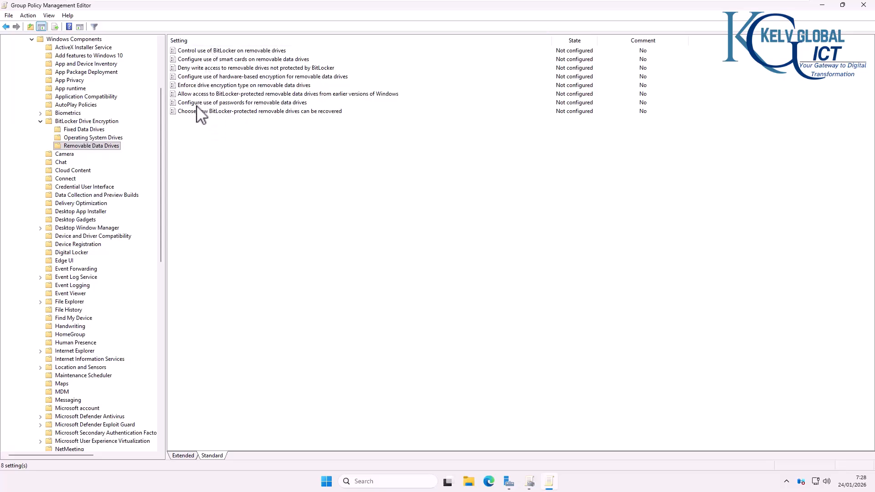
left_click(103, 139)
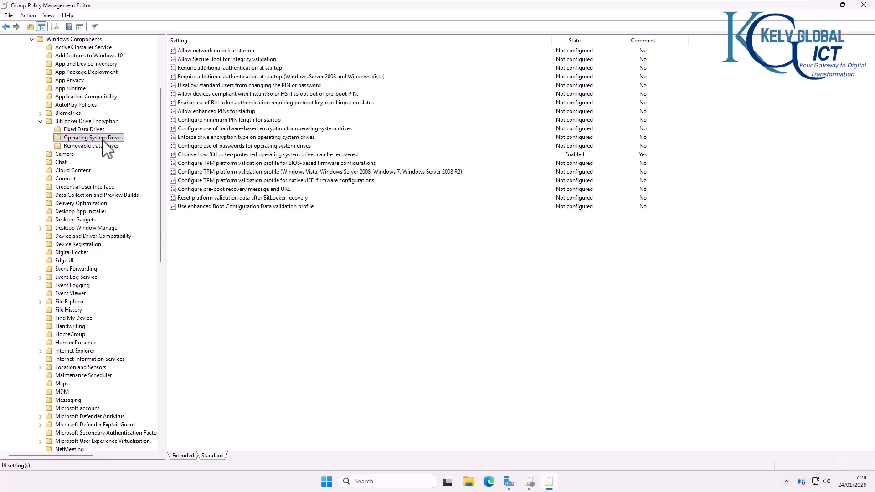
left_click(91, 130)
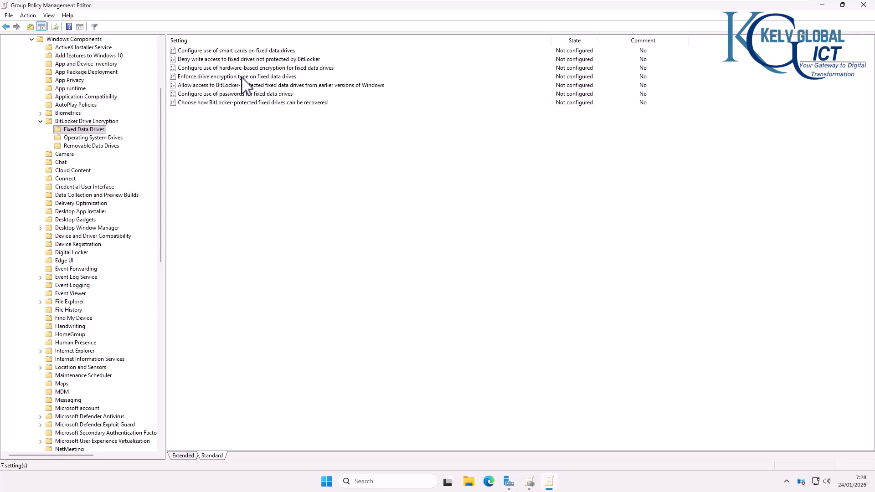
double_click(255, 77)
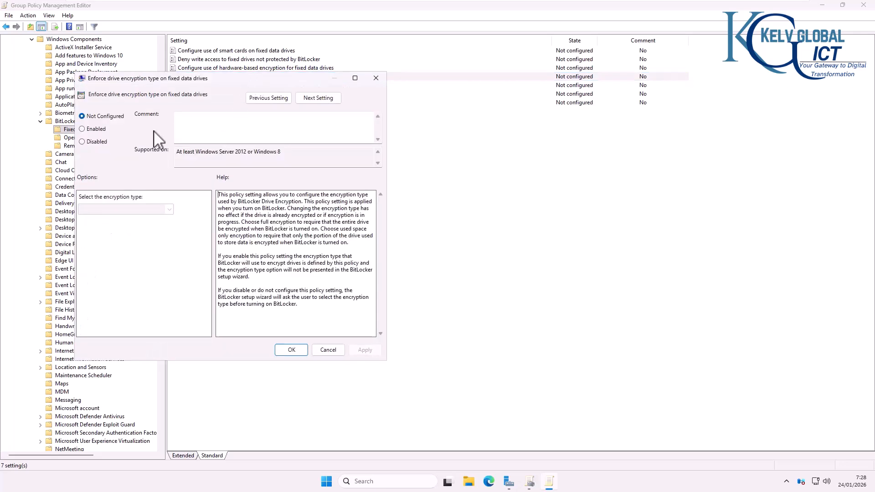
left_click(98, 130)
left_click(169, 210)
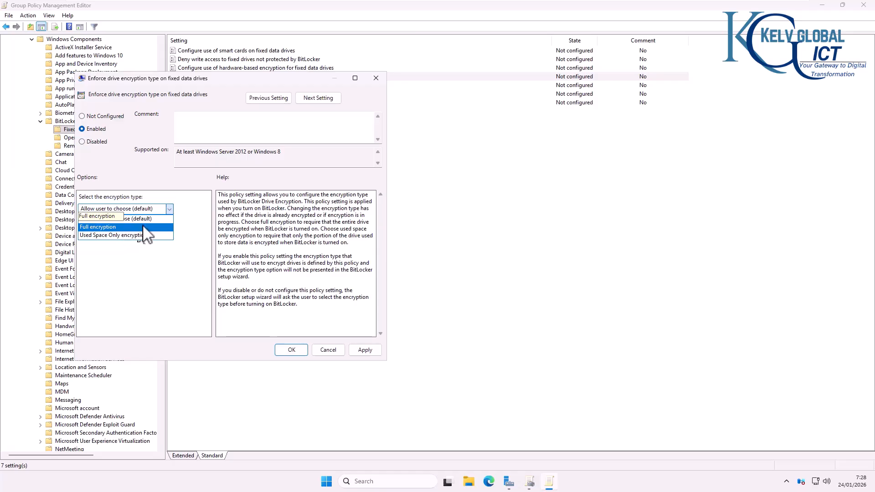
left_click(376, 82)
left_click(377, 81)
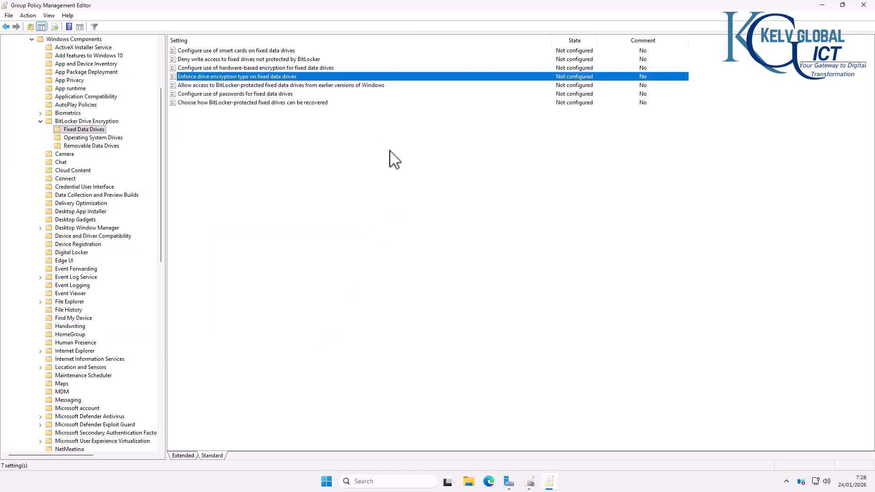
Step: Enforce the BitLocker Policy link on Computers and switch to the C001 virtual machine
left_click(532, 484)
right_click(85, 107)
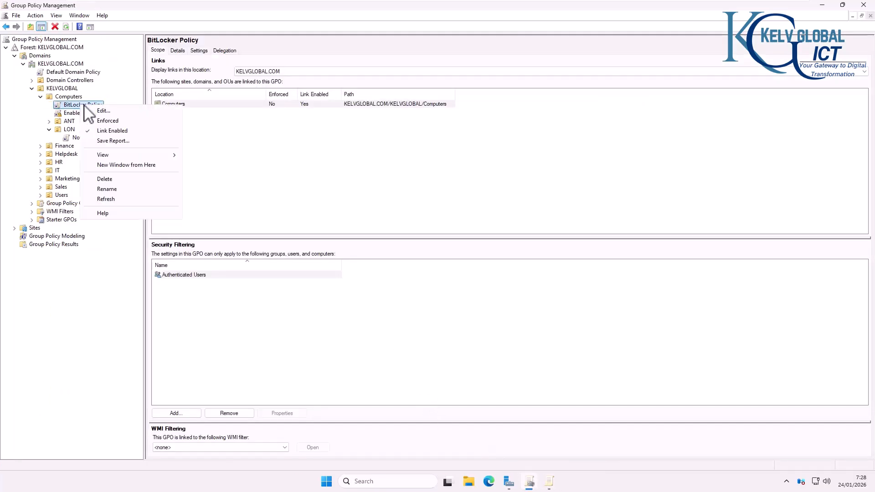
left_click(114, 121)
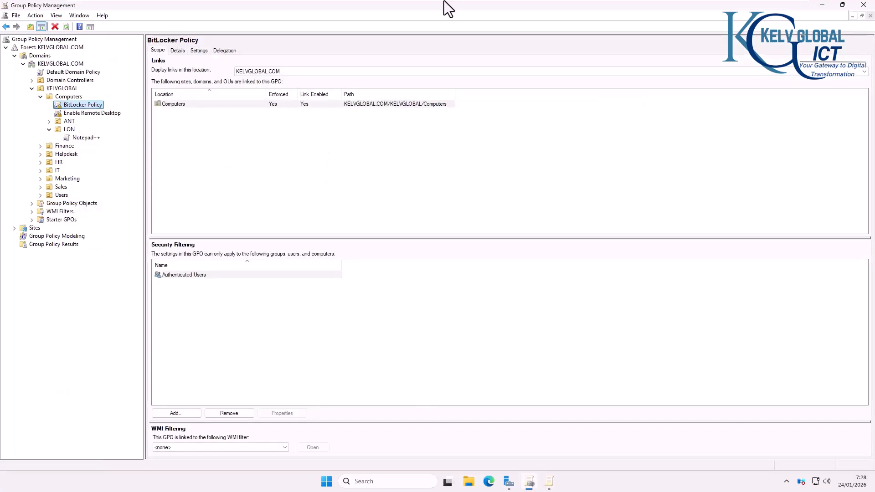
mouse_move(442, 6)
left_click(554, 7)
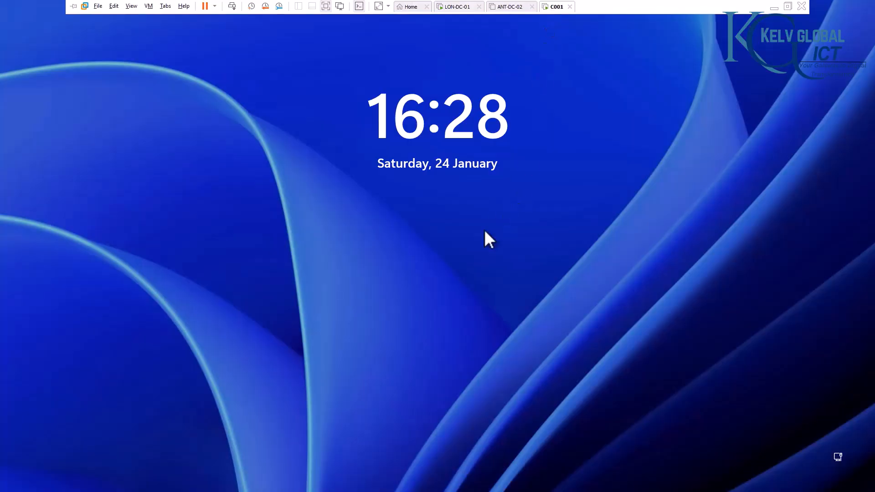
Step: Sign in to C001 with the account password, then return to LON-DC-01's Group Policy Management
left_click(484, 229)
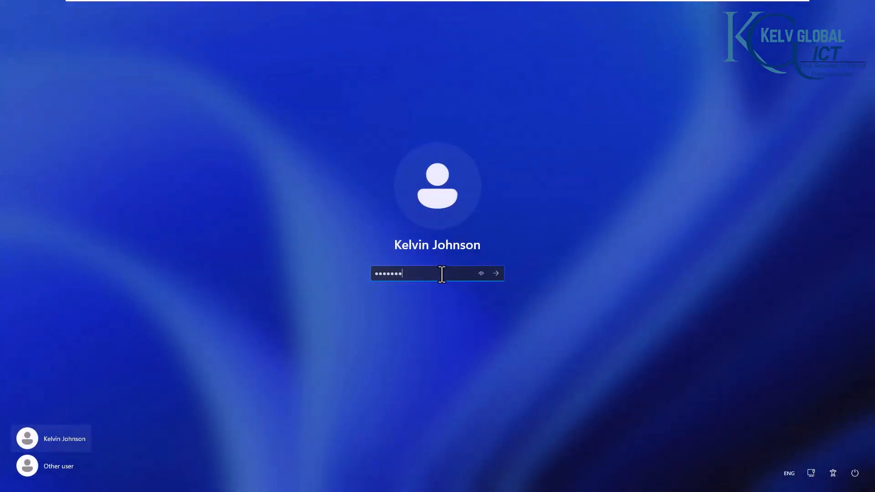
key("Return")
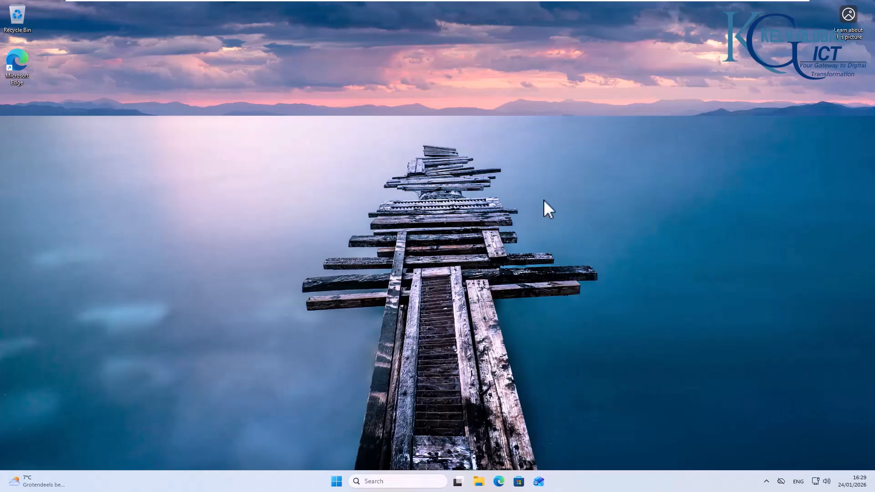
mouse_move(556, 1)
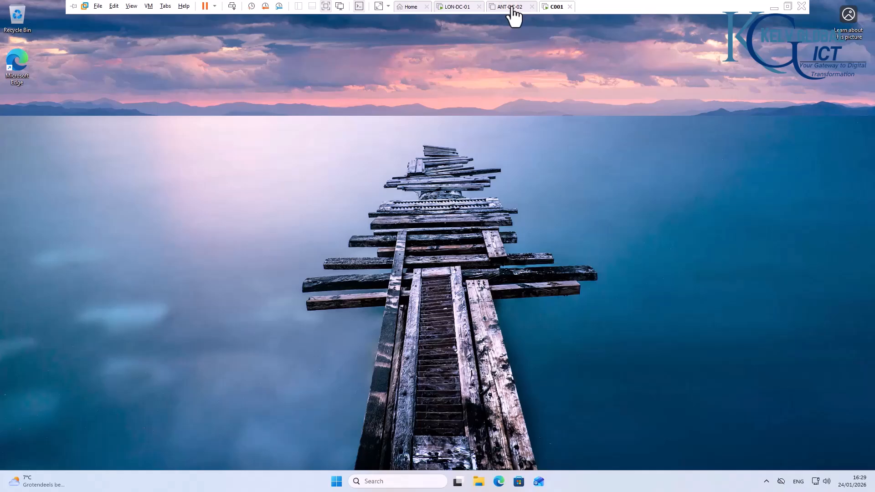
left_click(460, 12)
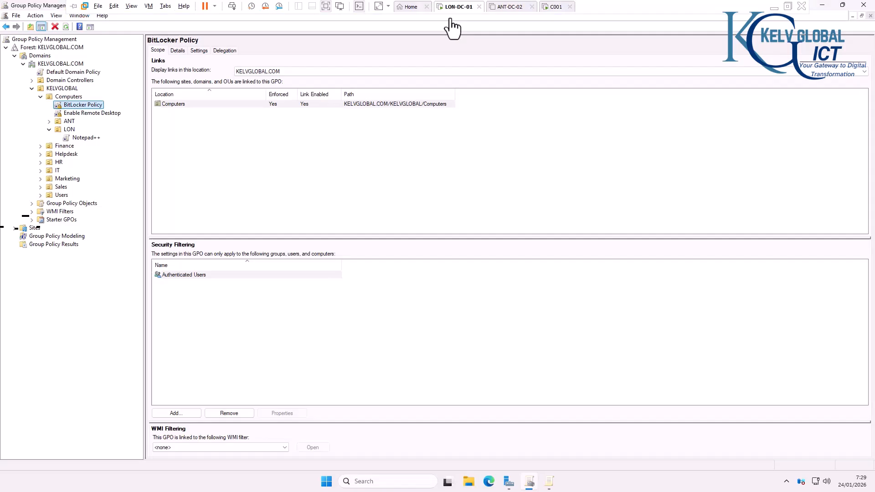
Step: Set the Operating System Drives policy 'Require additional authentication at startup' to Enabled
left_click(546, 482)
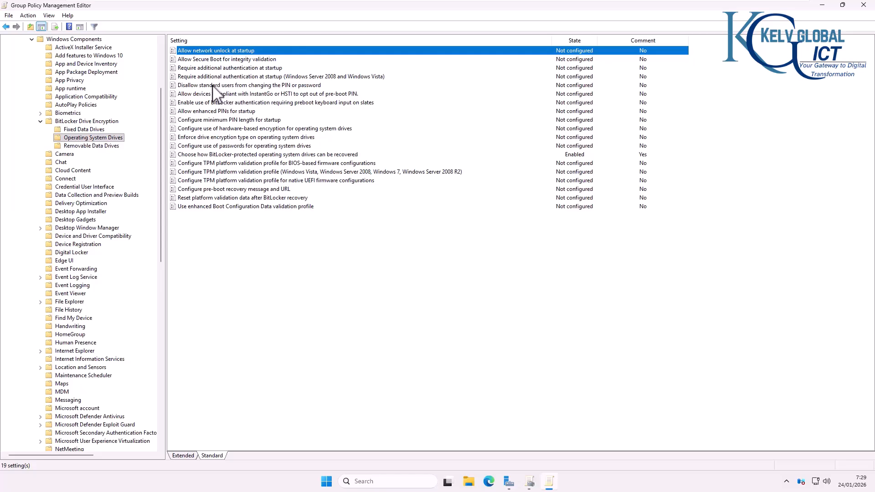
left_click(193, 77)
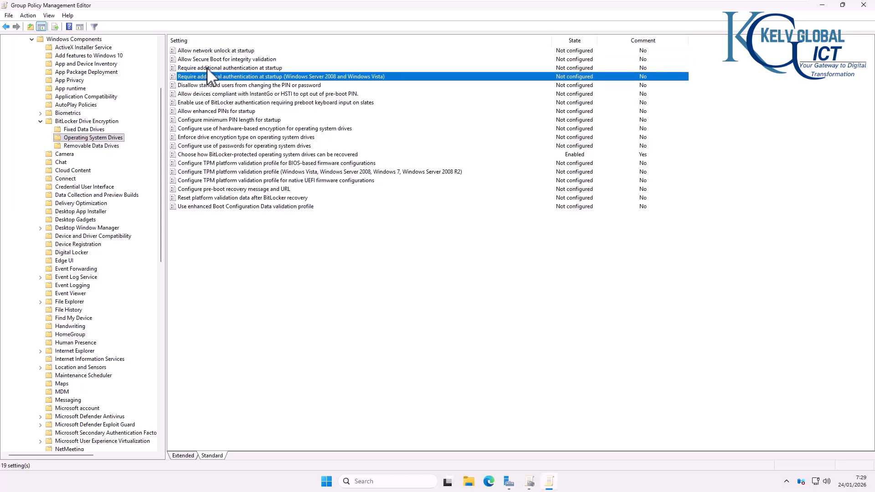
left_click(207, 68)
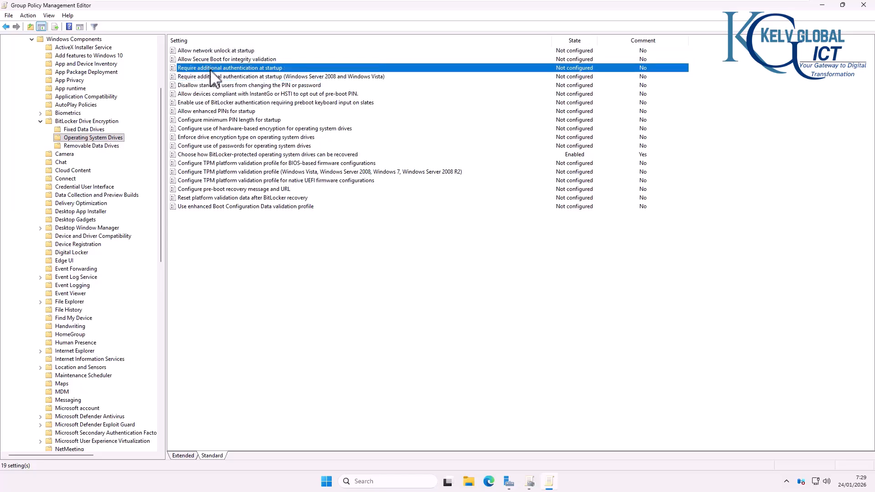
double_click(269, 69)
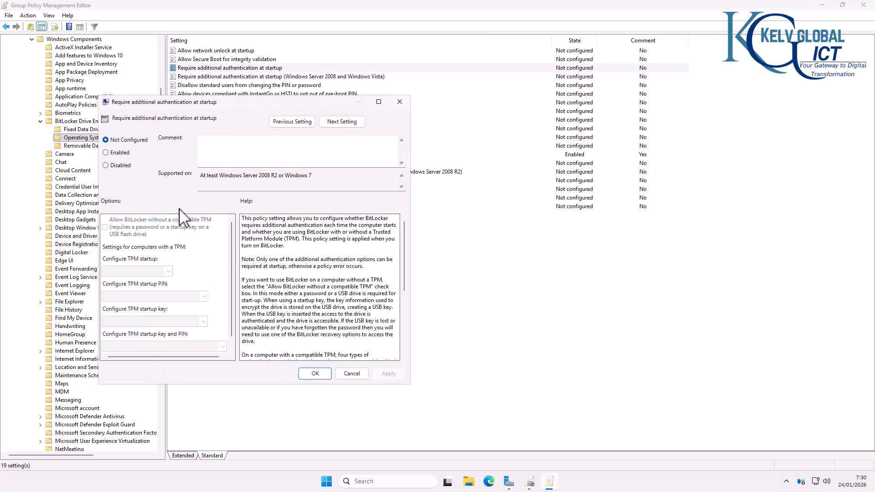
left_click(119, 154)
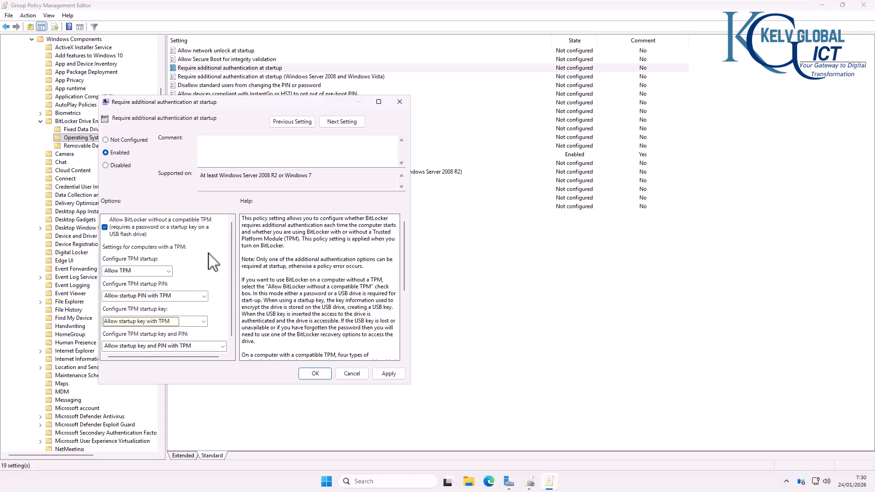
left_click(400, 102)
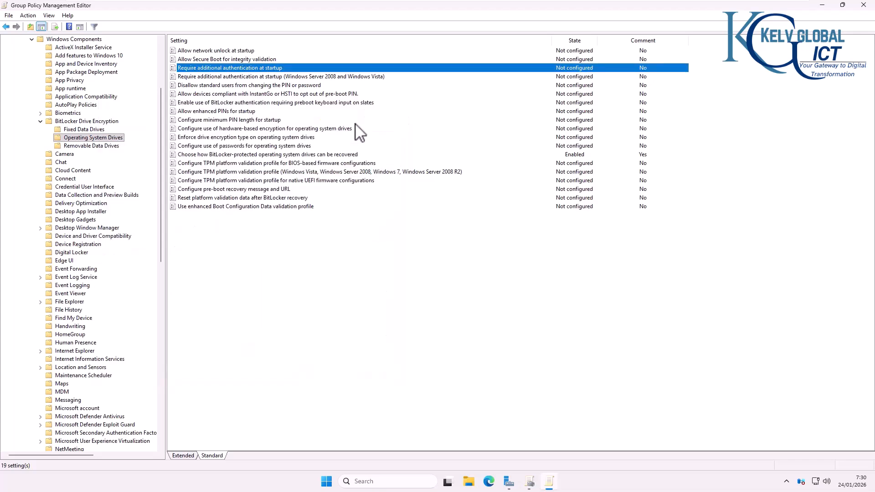
Step: On C001, open File Explorer to This PC
mouse_move(500, 1)
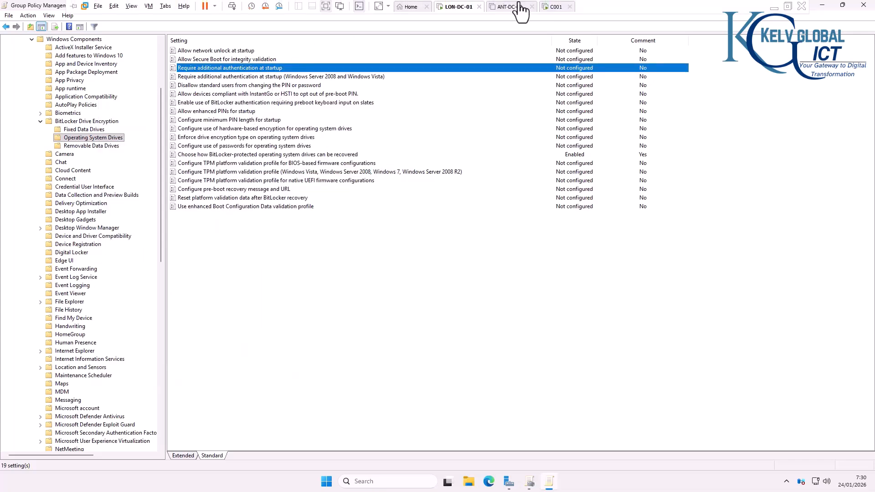
left_click(557, 6)
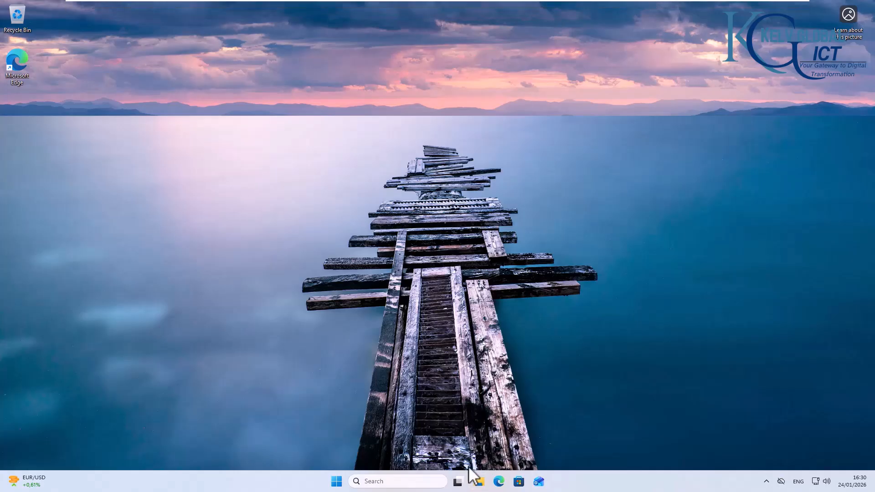
key("super+e")
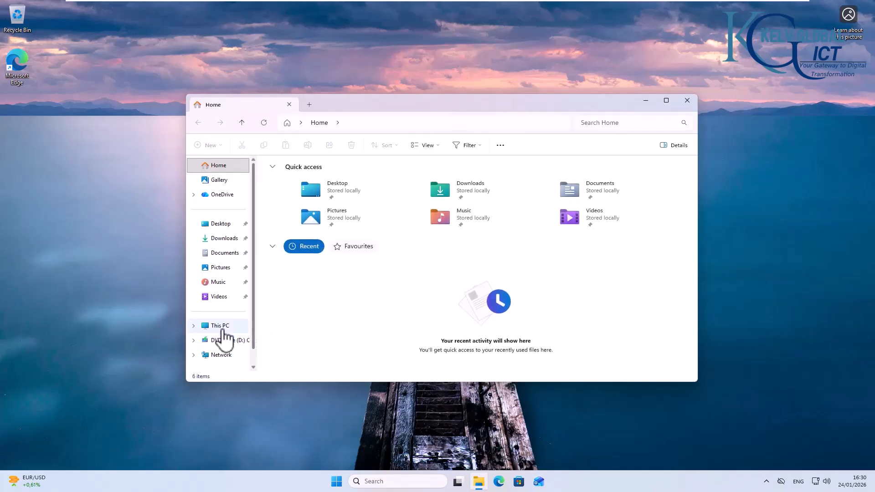
left_click(221, 325)
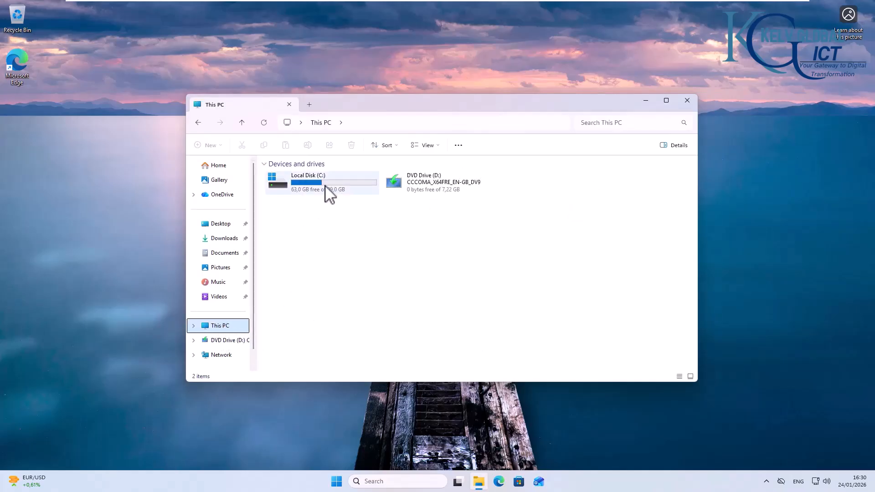
Step: Search for cmd and run gpupdate /force in Command Prompt
left_click(382, 482)
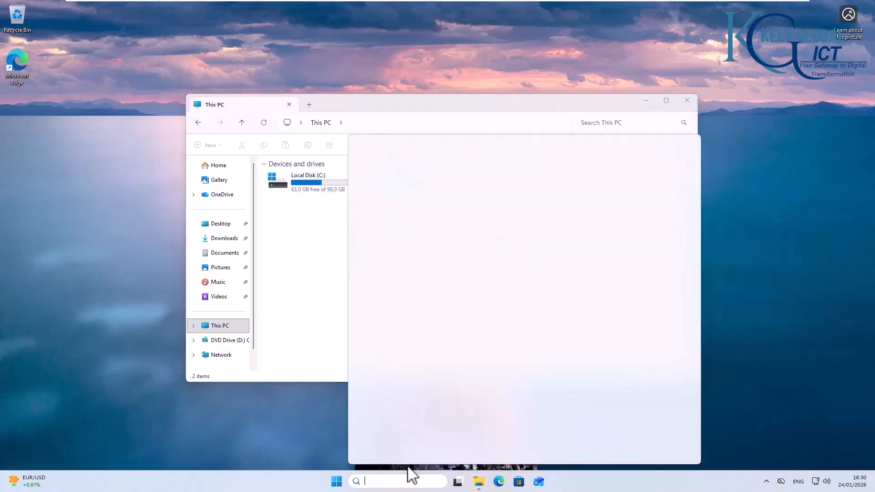
type("cmd")
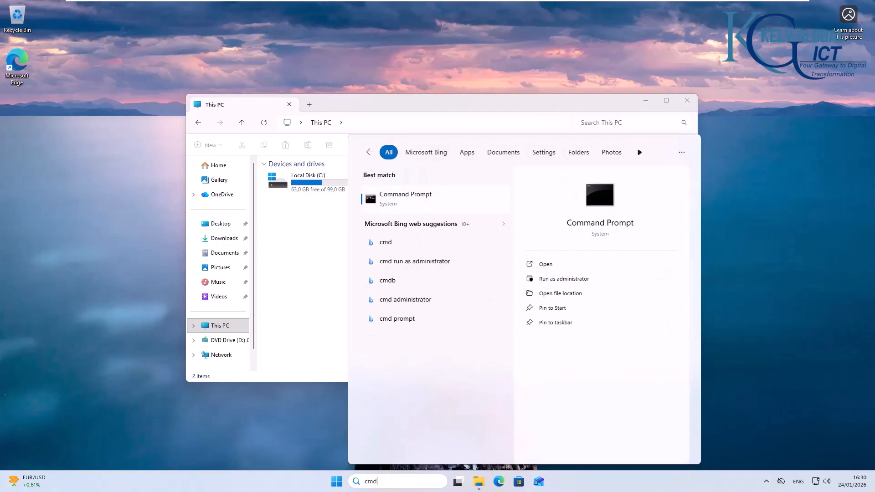
left_click(429, 208)
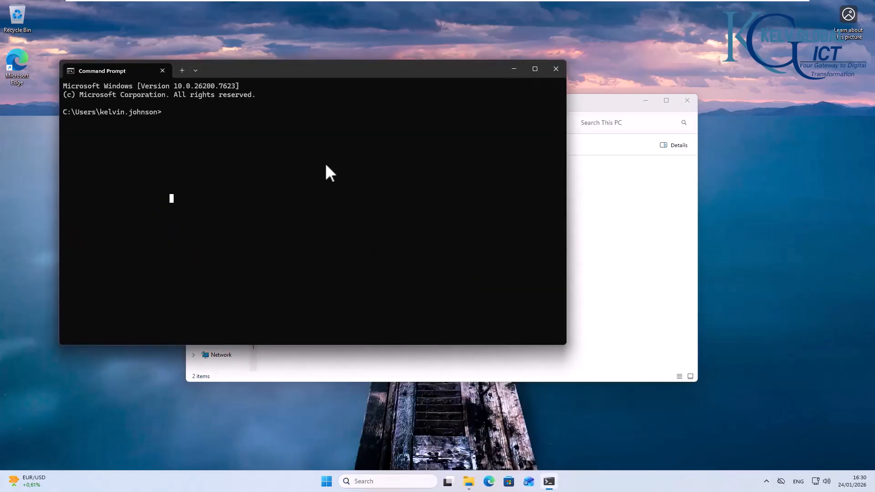
type("gpupdate /force")
key("Return")
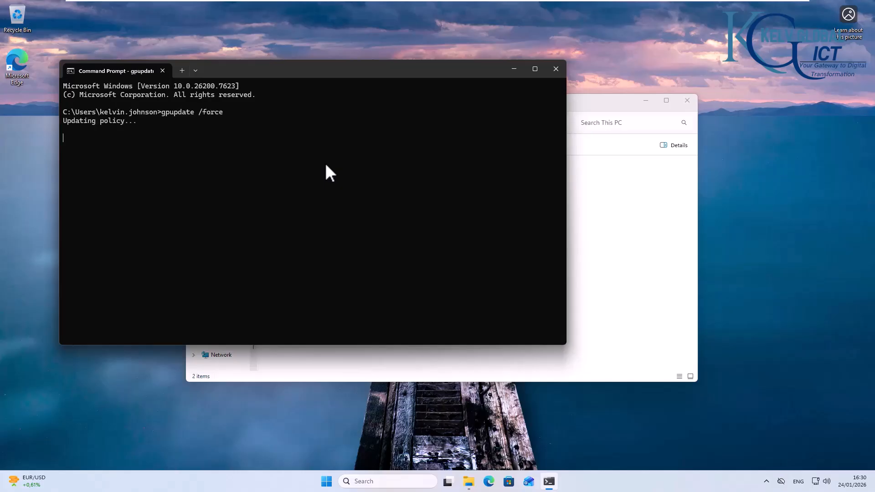
Step: Maximize the This PC window and select Local Disk (C:)
left_click(619, 184)
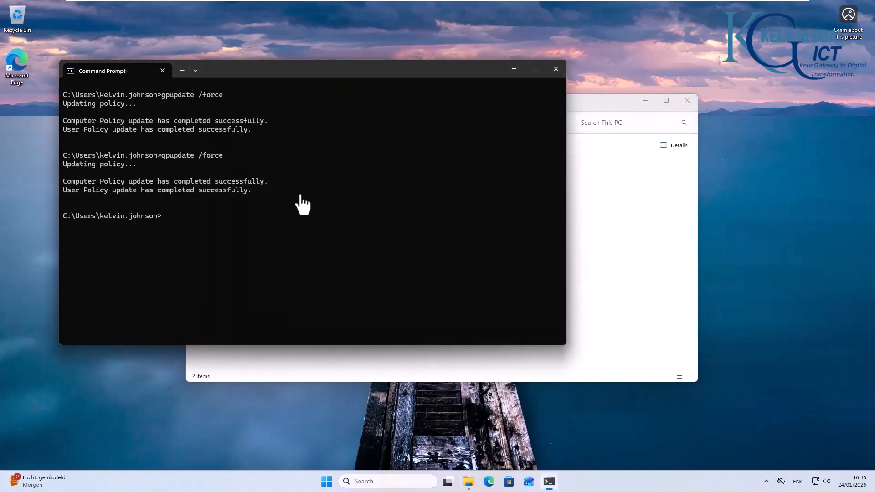
left_click(608, 240)
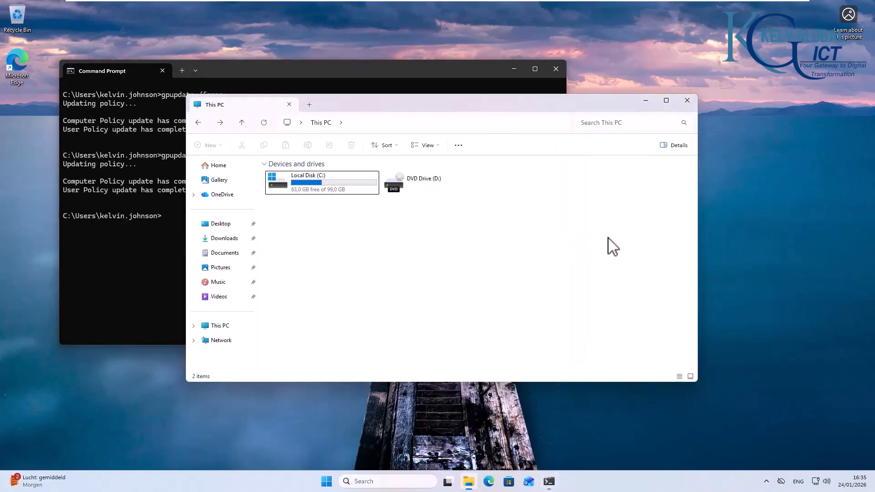
left_click(666, 104)
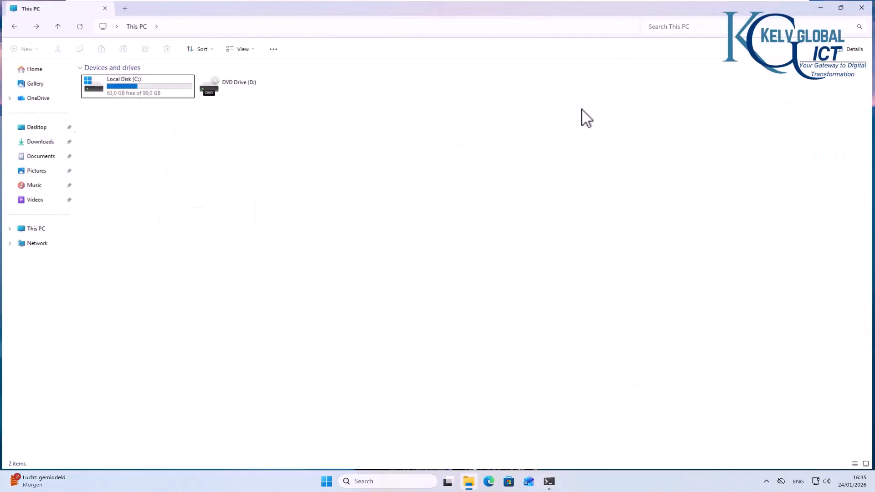
left_click(147, 92)
Step: Start Turn on BitLocker for Local Disk (C:), then cancel the wizard
right_click(148, 93)
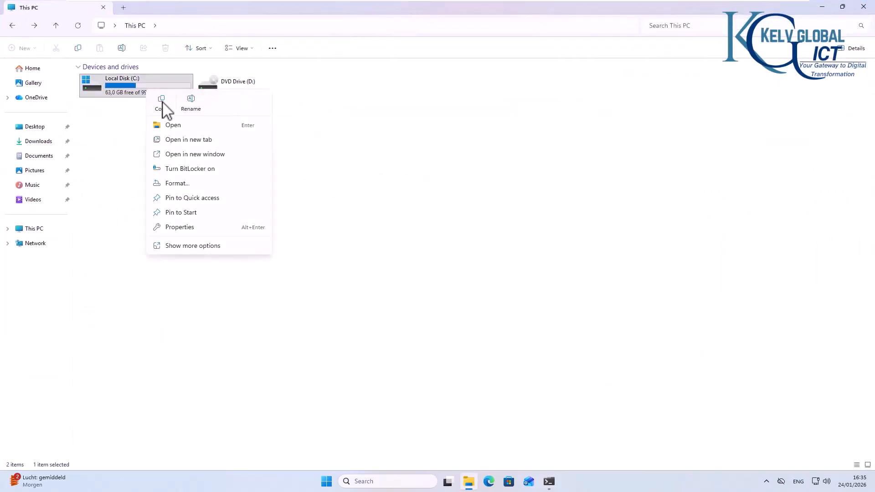
left_click(183, 171)
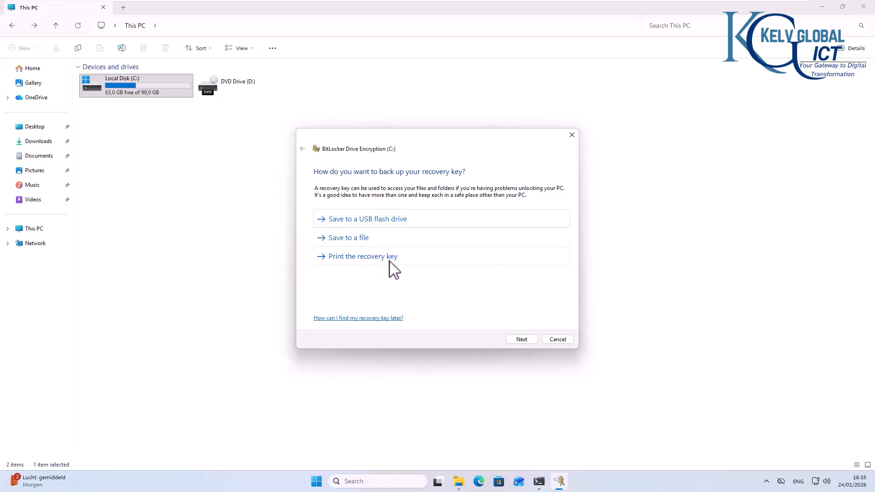
left_click(522, 339)
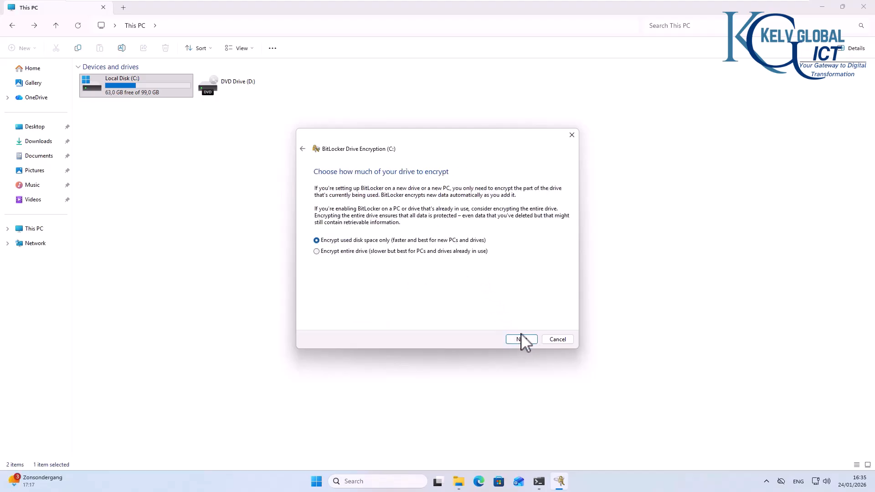
left_click(572, 135)
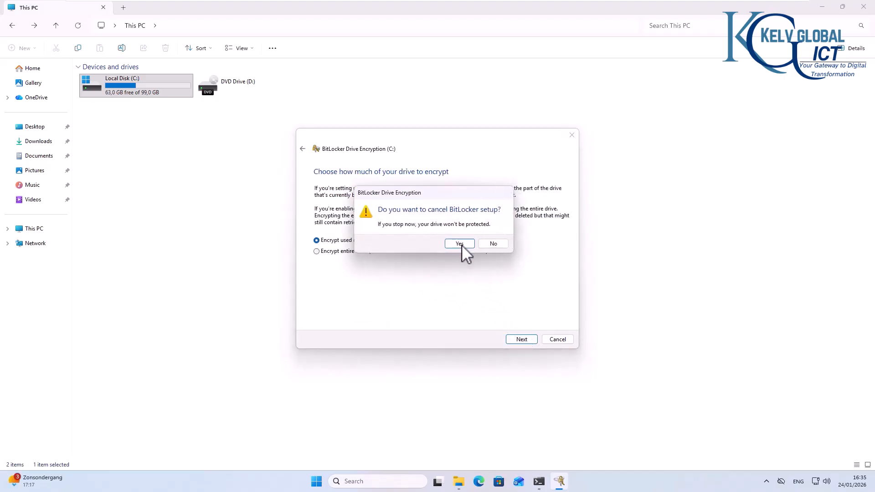
left_click(460, 244)
Step: Rerun BitLocker on C:, encrypting used space only in new encryption mode
right_click(147, 89)
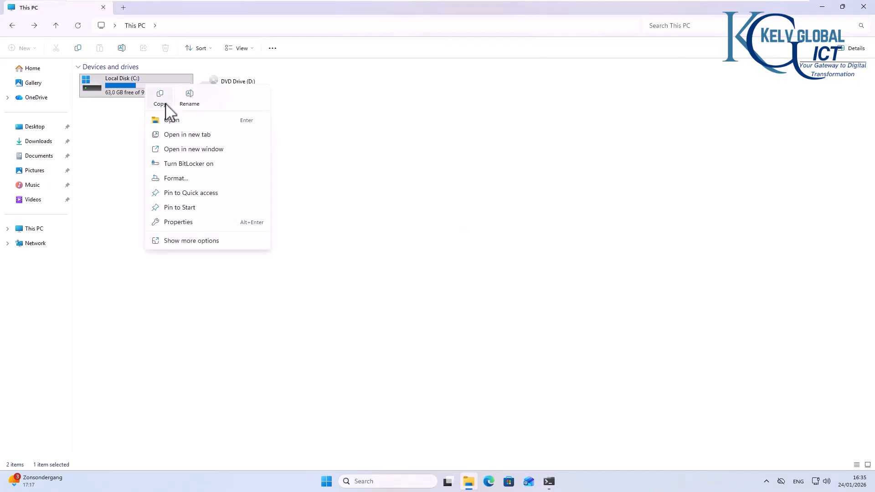
left_click(189, 165)
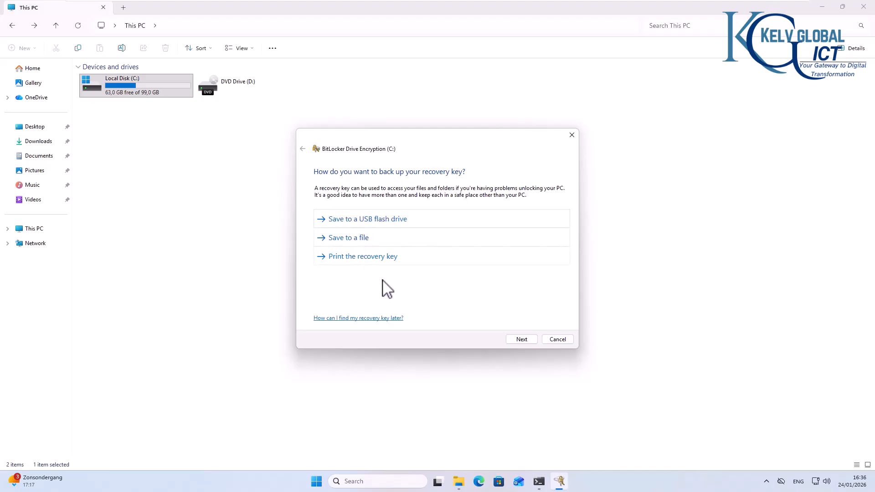
left_click(513, 337)
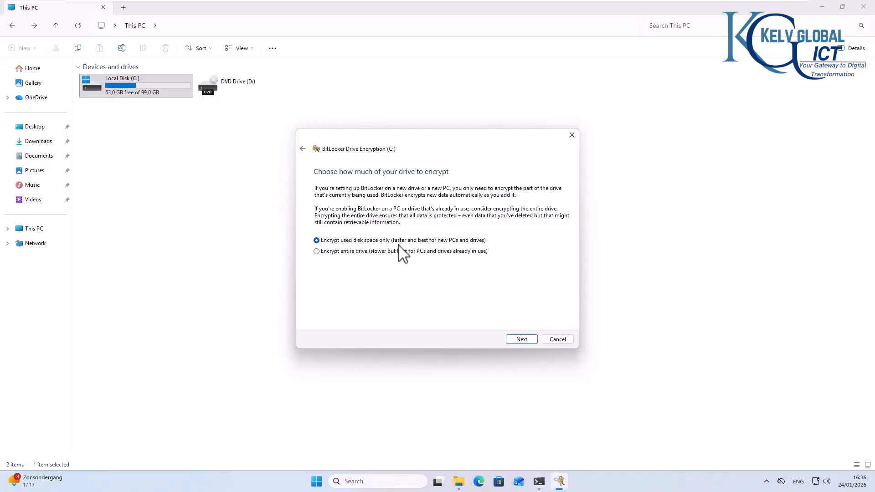
left_click(521, 338)
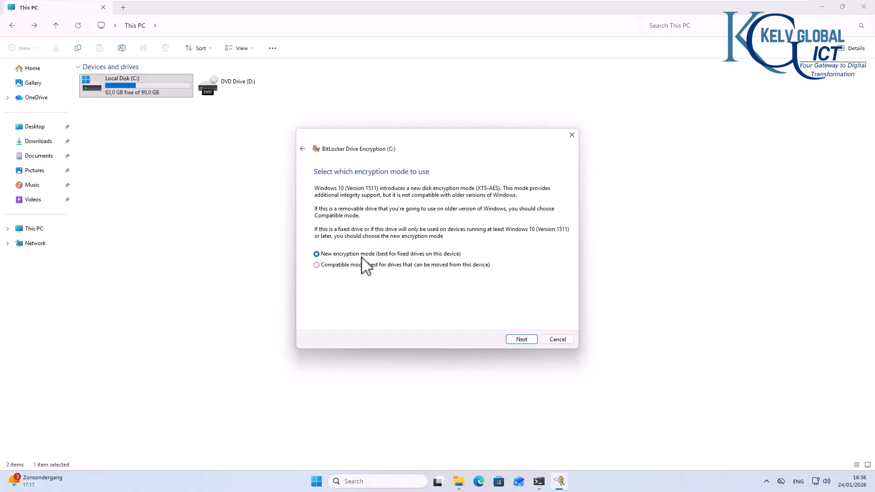
left_click(526, 340)
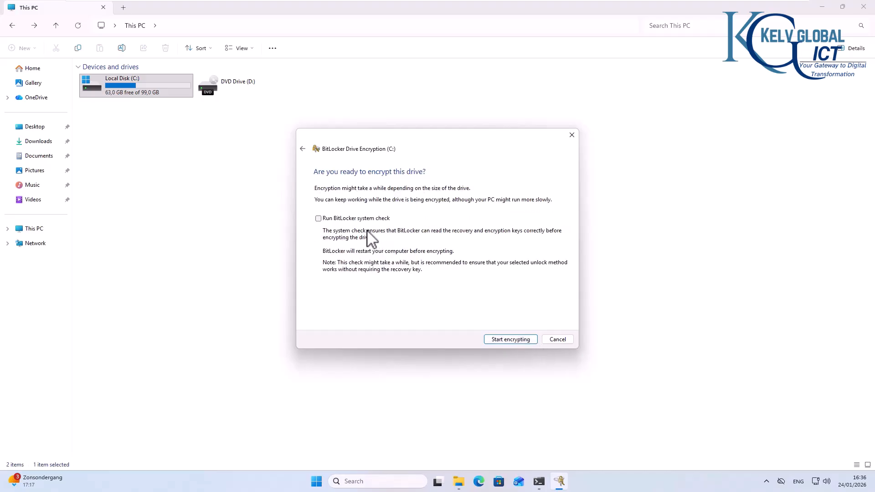
left_click(503, 340)
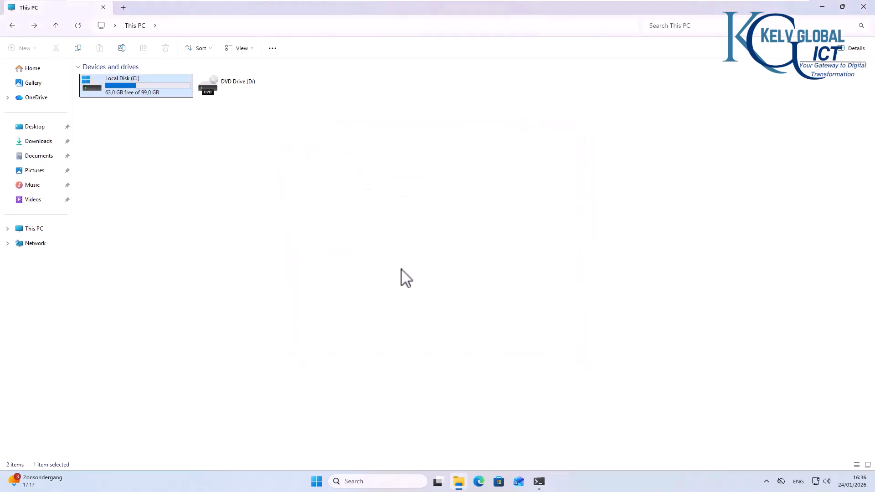
Step: Let drive C: finish encrypting, close the completion message, and switch back to LON-DC-01
left_click(559, 482)
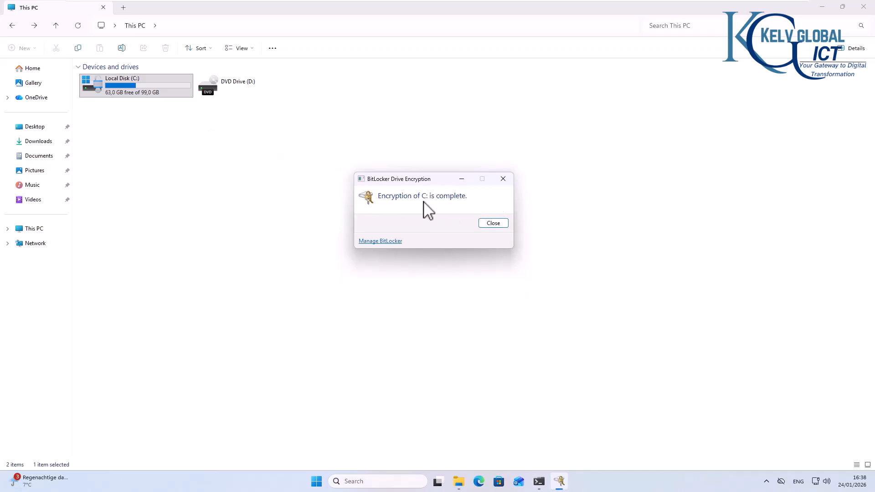
left_click(493, 224)
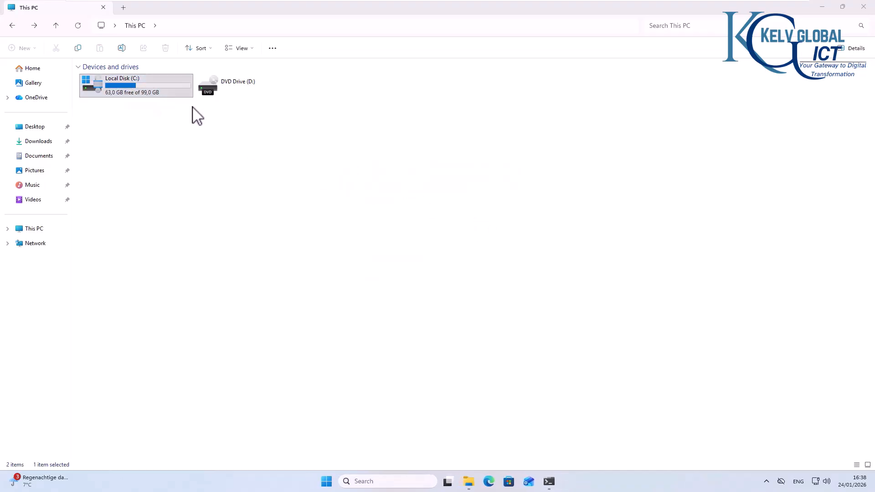
mouse_move(520, 0)
left_click(456, 7)
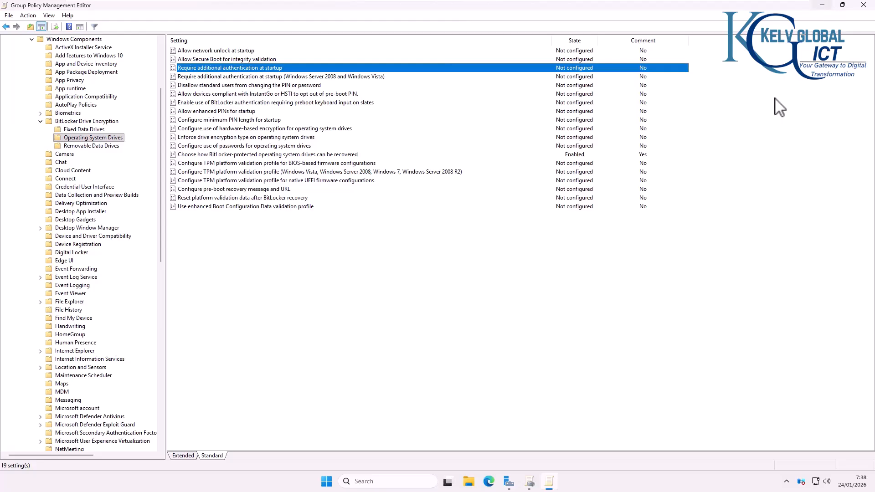
Step: Open C001's BitLocker Recovery tab in Active Directory Users and Computers and select the stored password
left_click(509, 481)
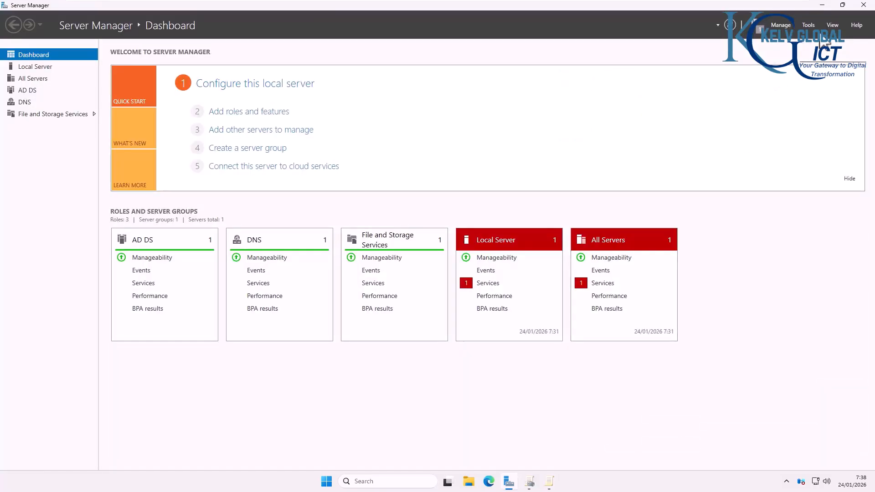
left_click(808, 25)
left_click(785, 74)
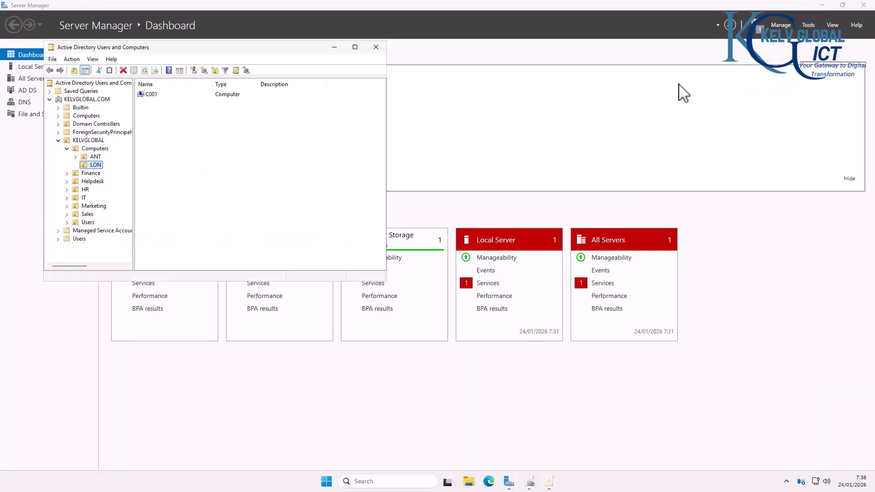
double_click(149, 95)
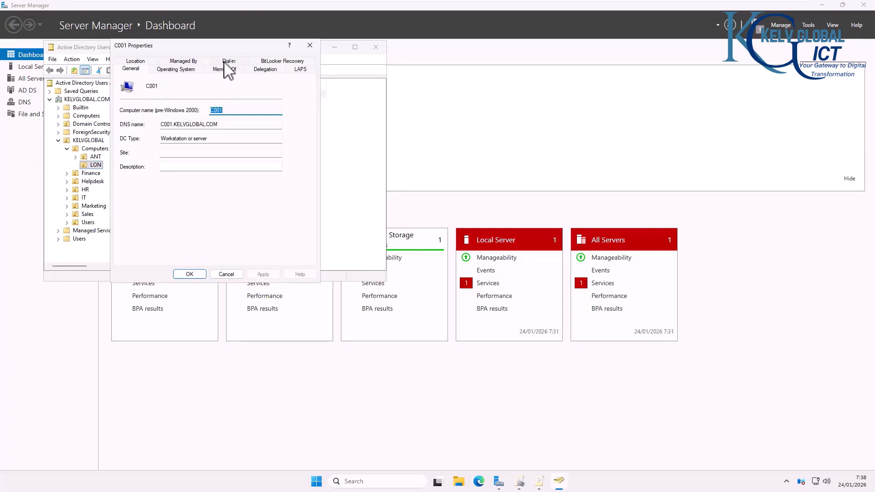
left_click(282, 61)
left_click(188, 101)
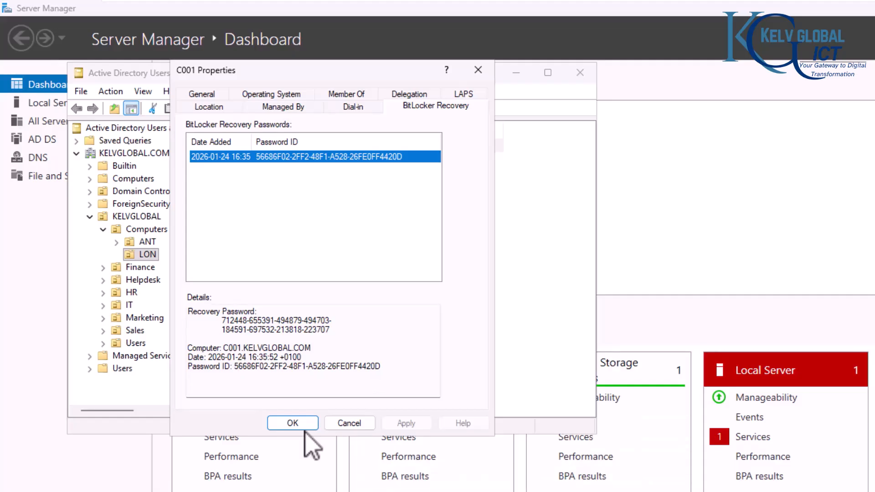
Step: Highlight the recovery password text in the recovery details box
left_click(243, 358)
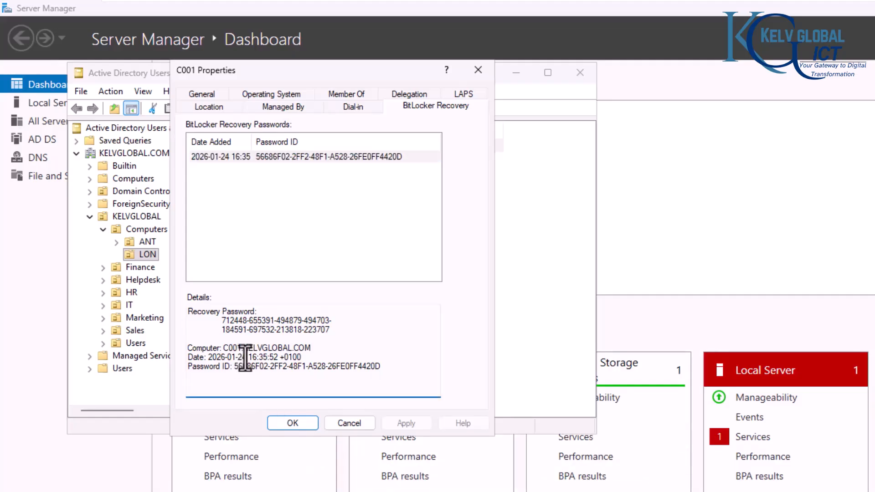
left_click_drag(303, 359, 233, 363)
left_click(236, 314)
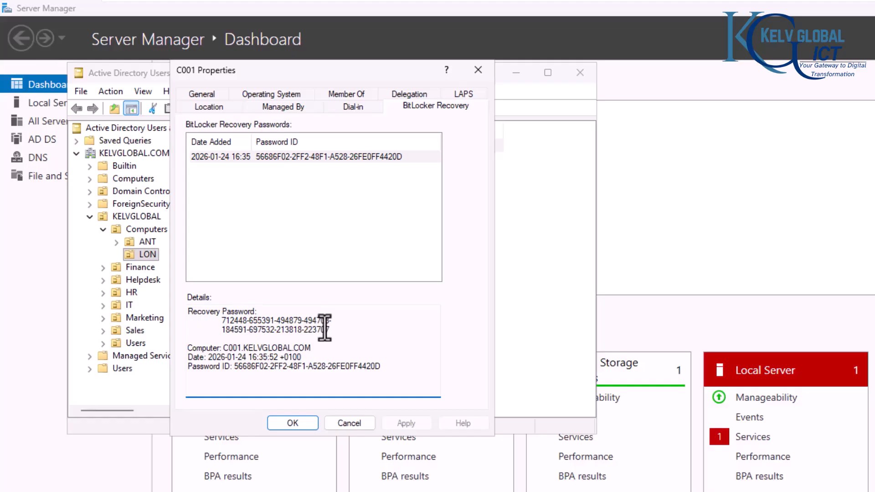
left_click_drag(324, 327, 220, 324)
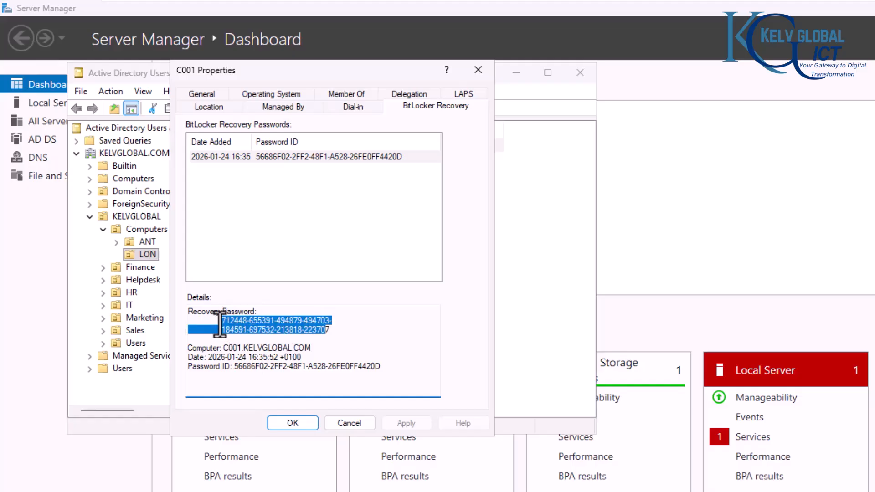
left_click(354, 347)
left_click_drag(332, 329, 210, 319)
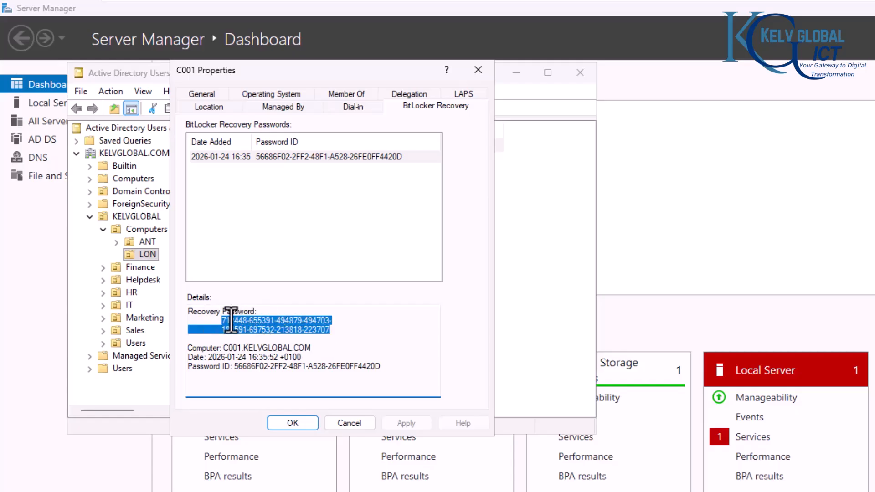
left_click_drag(342, 329, 214, 323)
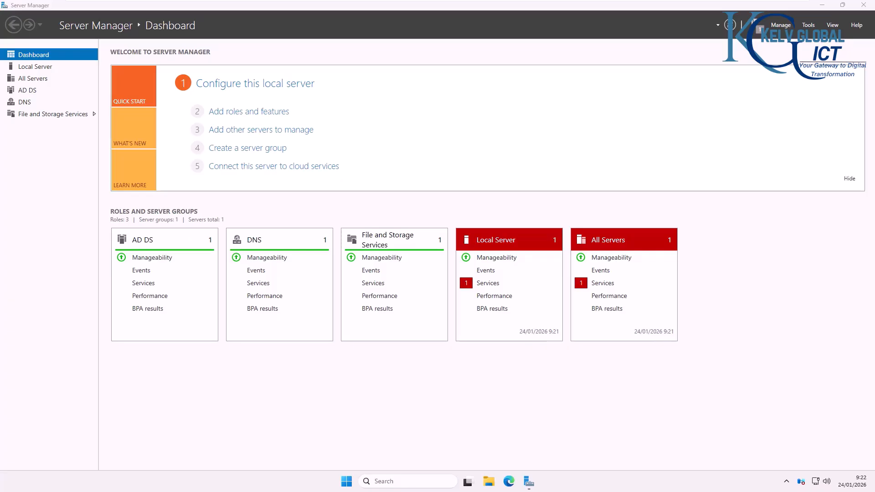
Step: Open Disk Management maximized and select Disk 0's 9,77 GB unallocated space
left_click(808, 26)
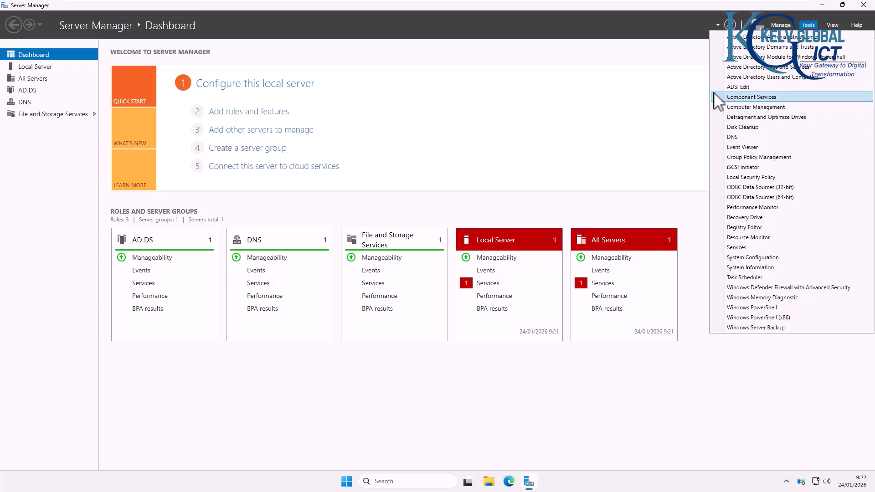
right_click(346, 482)
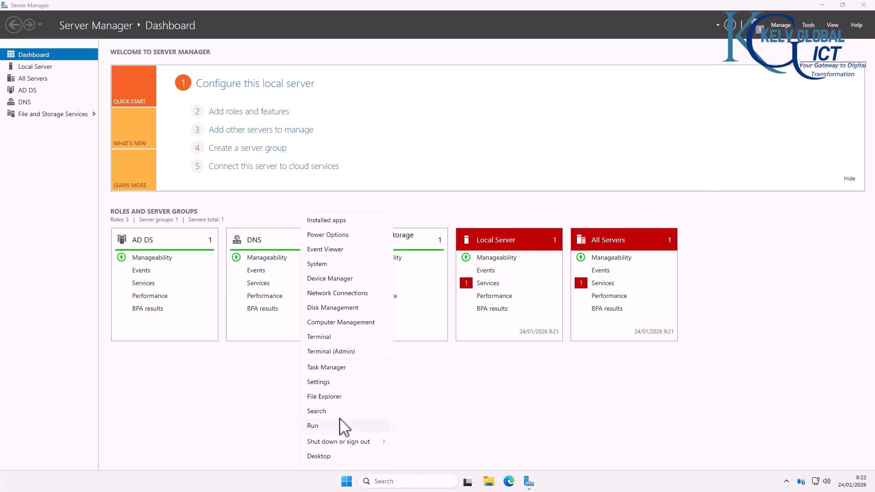
left_click(347, 312)
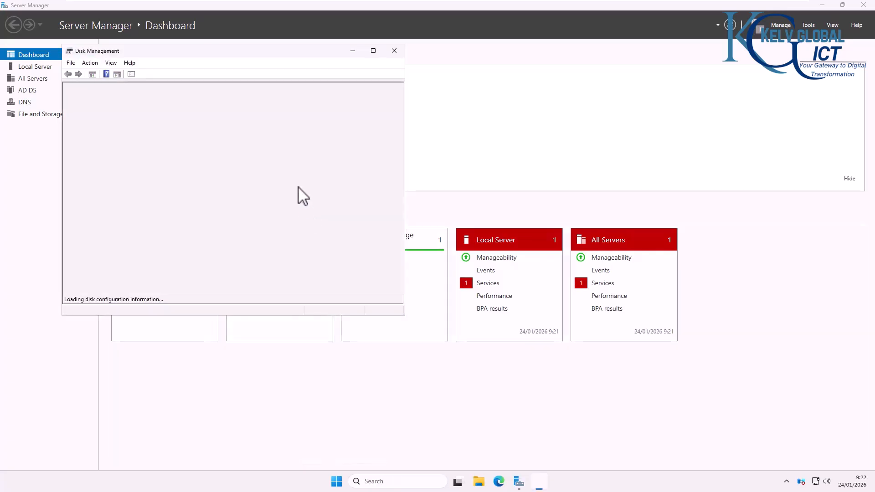
left_click(373, 51)
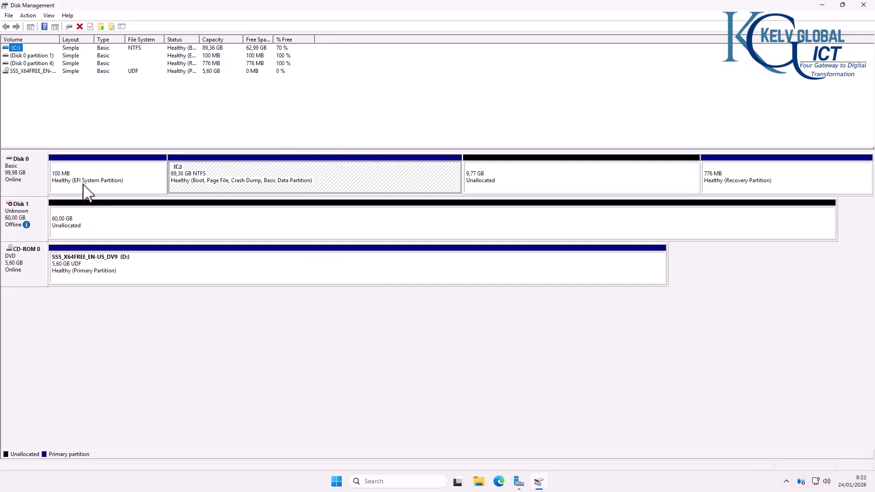
right_click(741, 178)
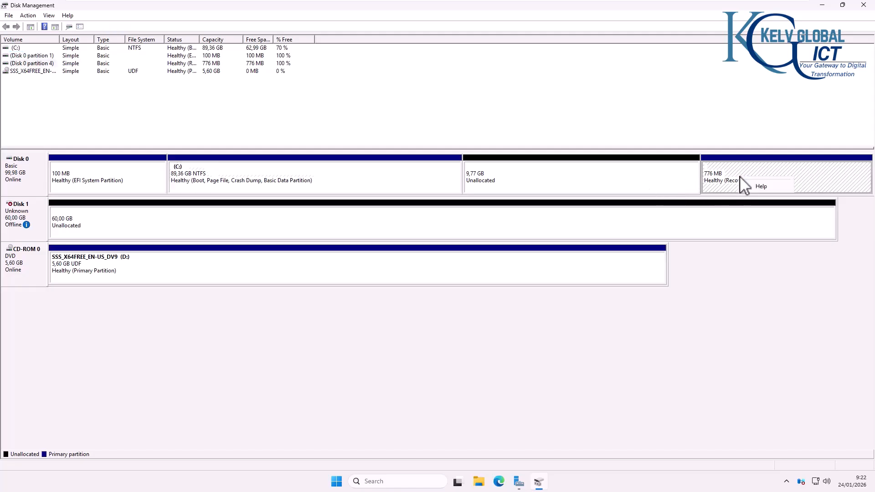
left_click(533, 182)
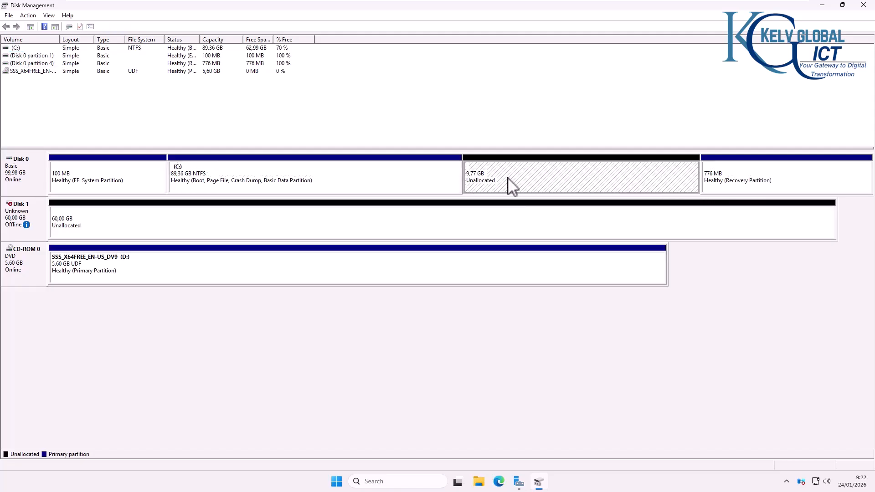
Step: Briefly view This PC's drives in File Explorer, then minimize it
left_click(479, 482)
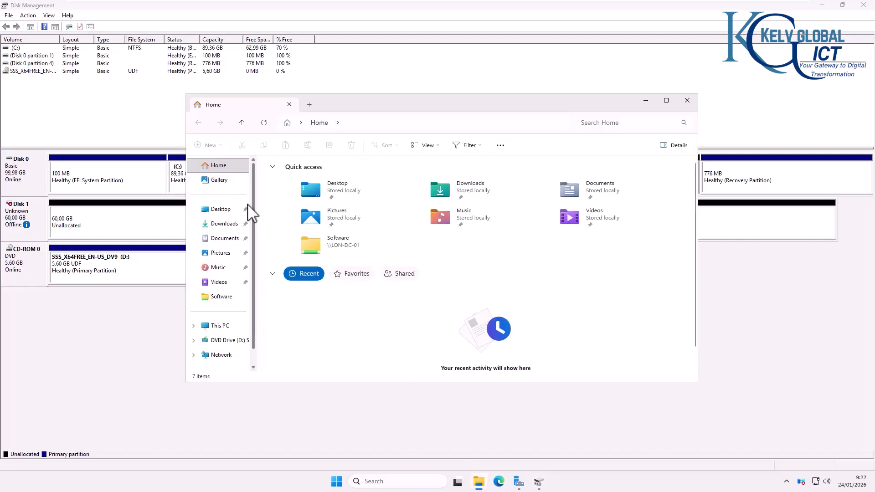
left_click(219, 326)
left_click(646, 101)
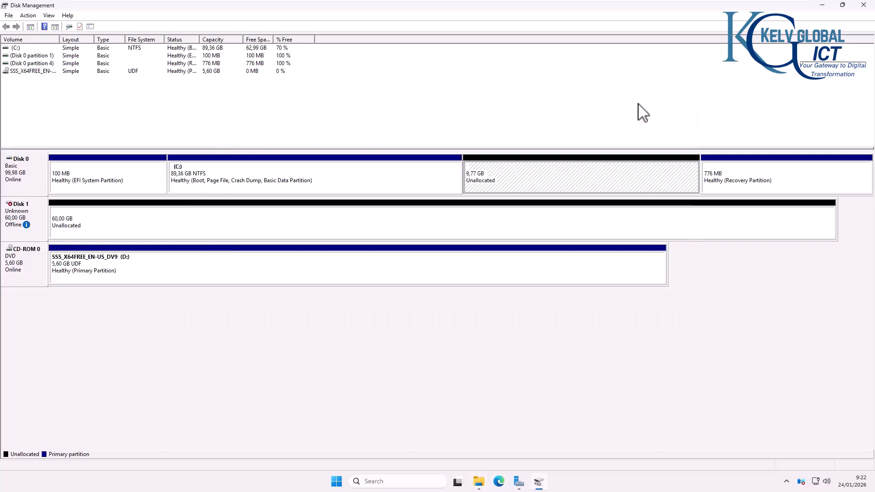
Step: Create a 1000 MB NTFS simple volume, New Volume (E:), in Disk 0's unallocated space
right_click(514, 185)
left_click(556, 187)
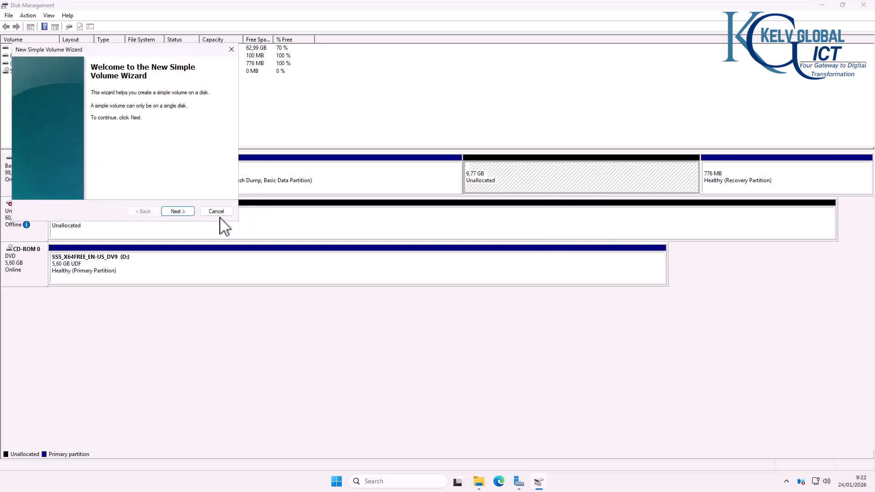
left_click(179, 212)
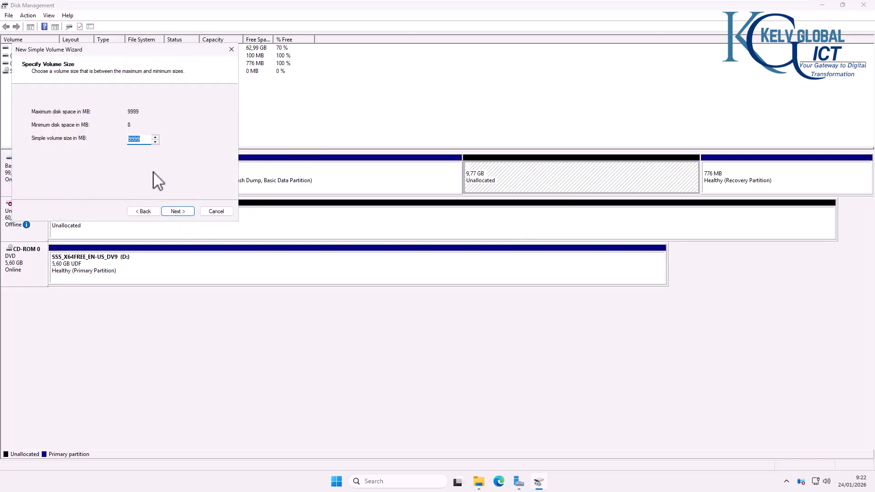
key("BackSpace")
type("1000")
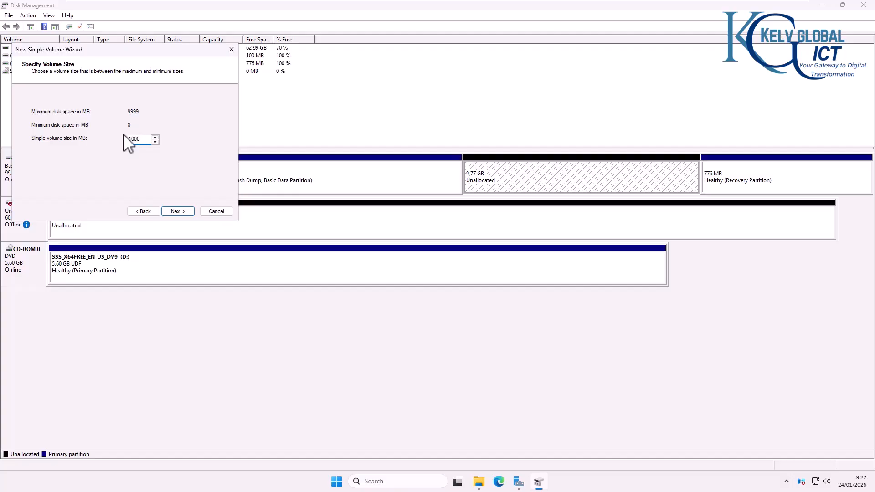
left_click(179, 212)
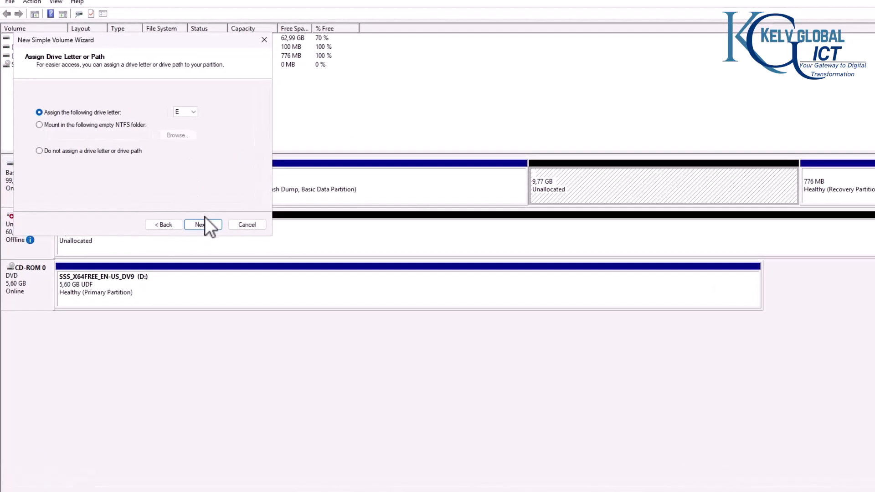
left_click(205, 219)
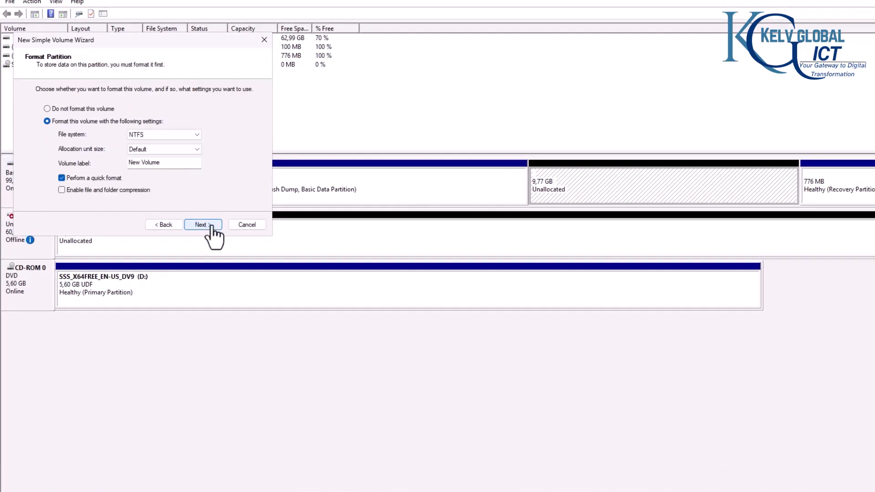
left_click(214, 222)
left_click(210, 223)
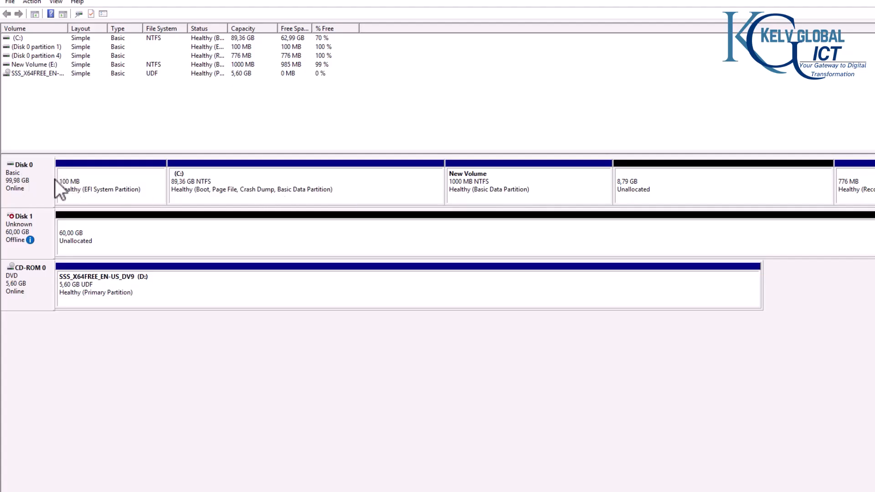
Step: Bring Disk 1 online and initialize it as a GPT disk
right_click(31, 223)
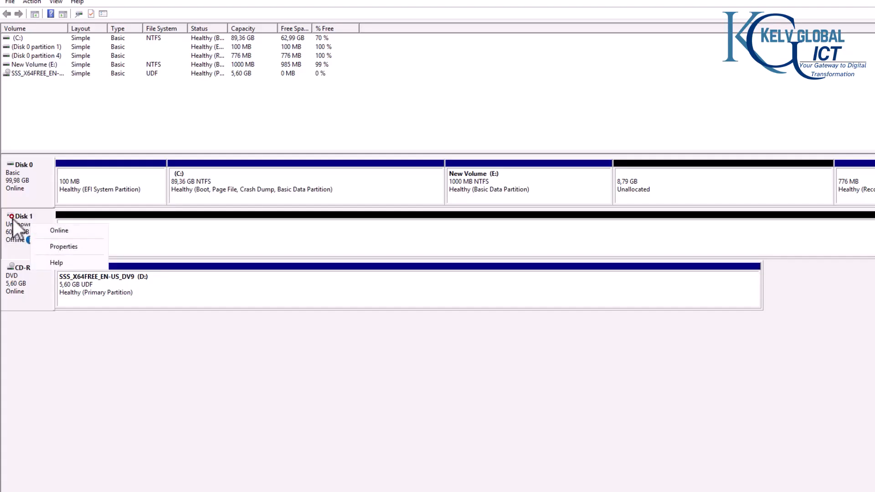
left_click(13, 220)
right_click(26, 224)
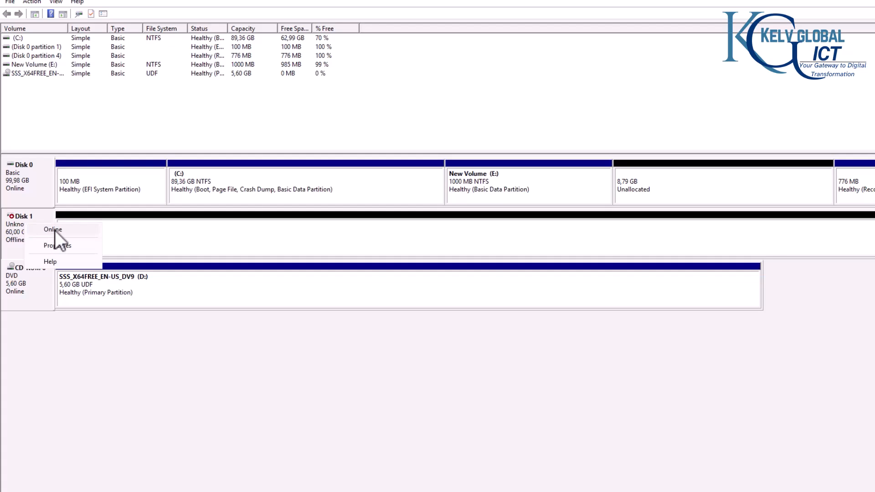
left_click(55, 230)
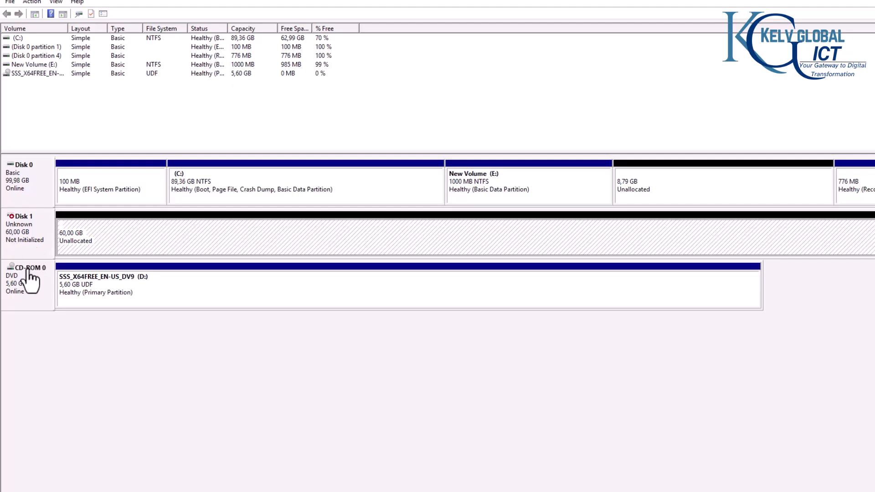
right_click(25, 231)
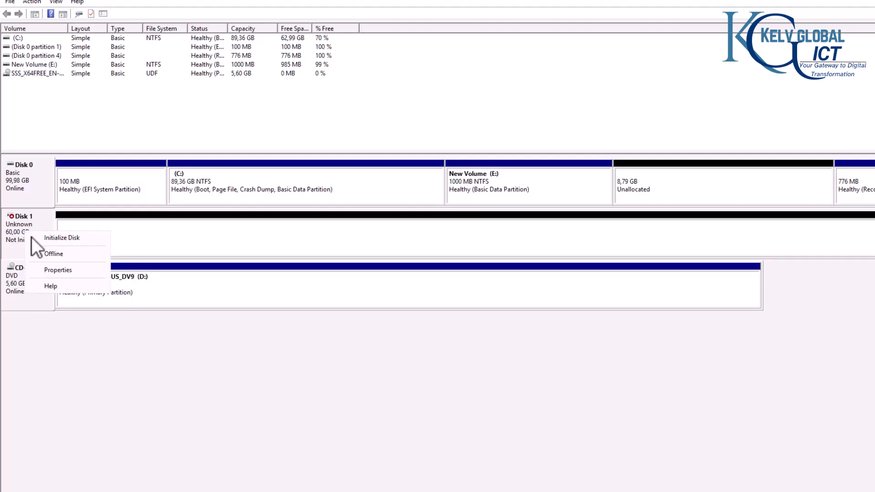
left_click(63, 240)
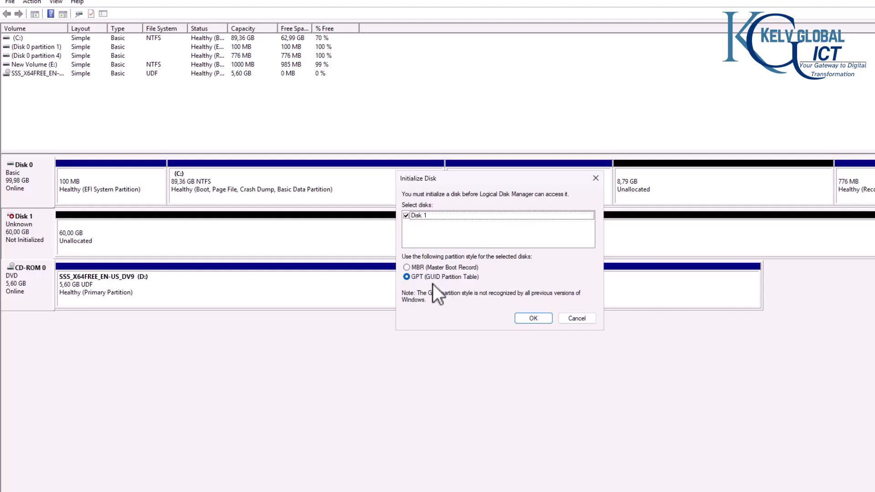
left_click(533, 319)
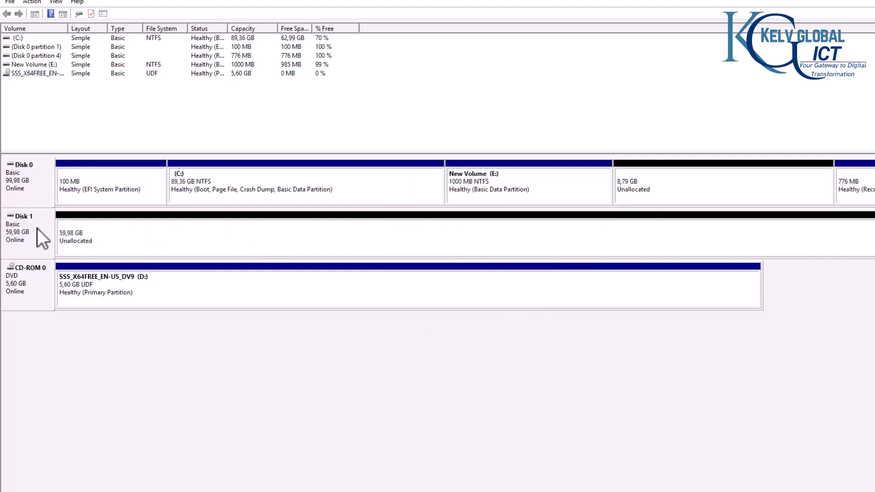
Step: Inspect the volume options for the free space on Disk 1 and Disk 0
right_click(98, 237)
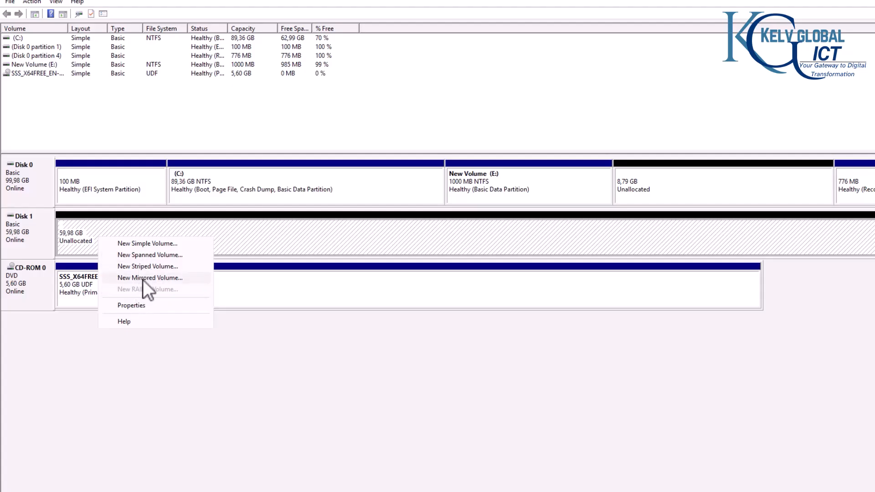
left_click(663, 184)
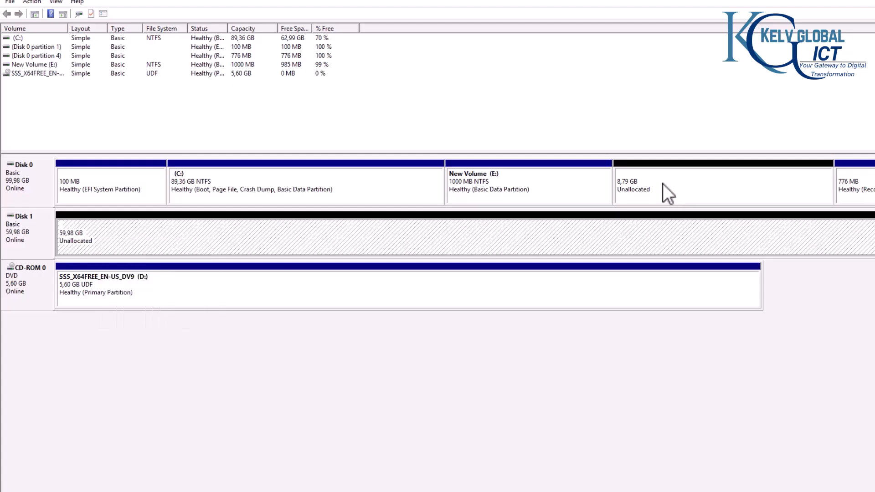
right_click(663, 184)
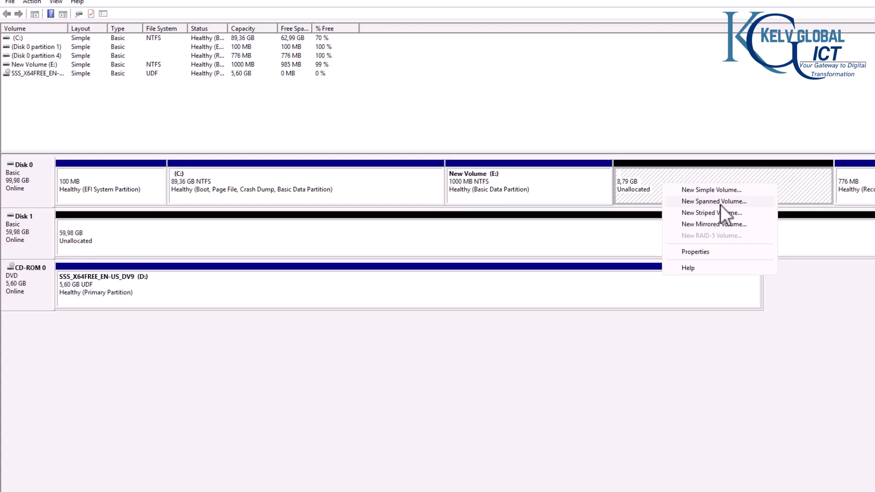
left_click(28, 236)
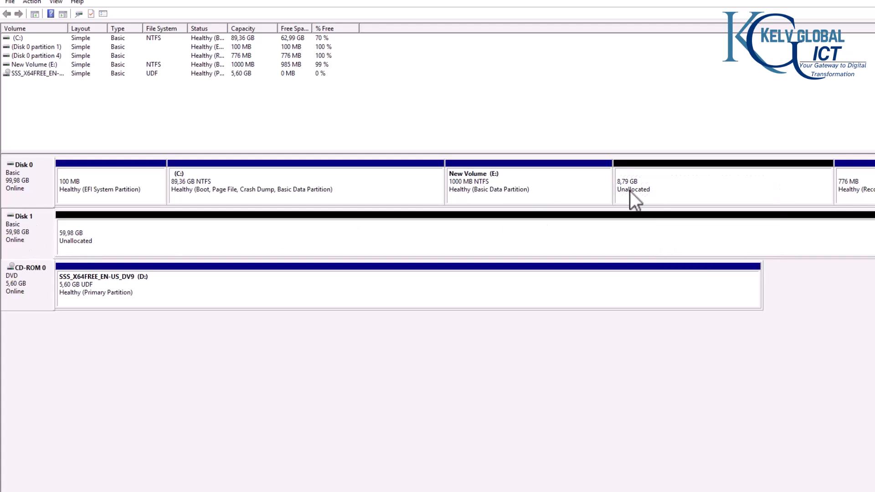
Step: Take Disk 1 offline and back online, then bring up its free-space volume options
right_click(17, 230)
left_click(51, 314)
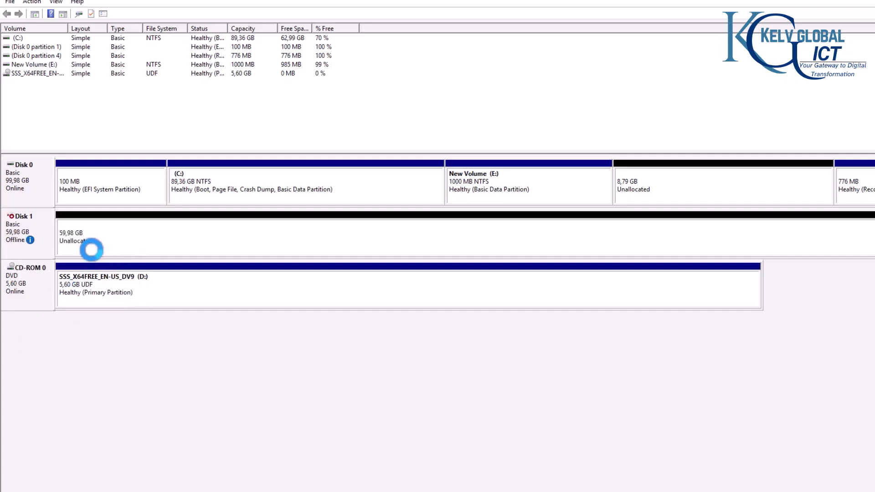
right_click(636, 178)
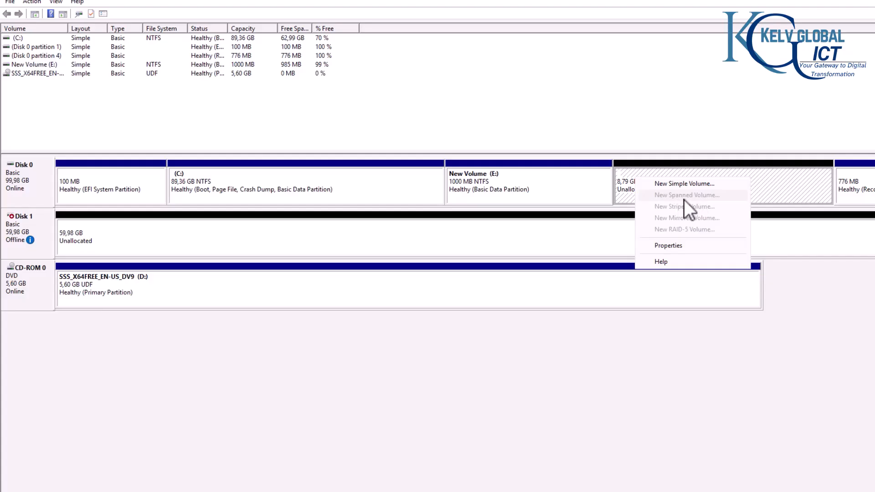
right_click(17, 228)
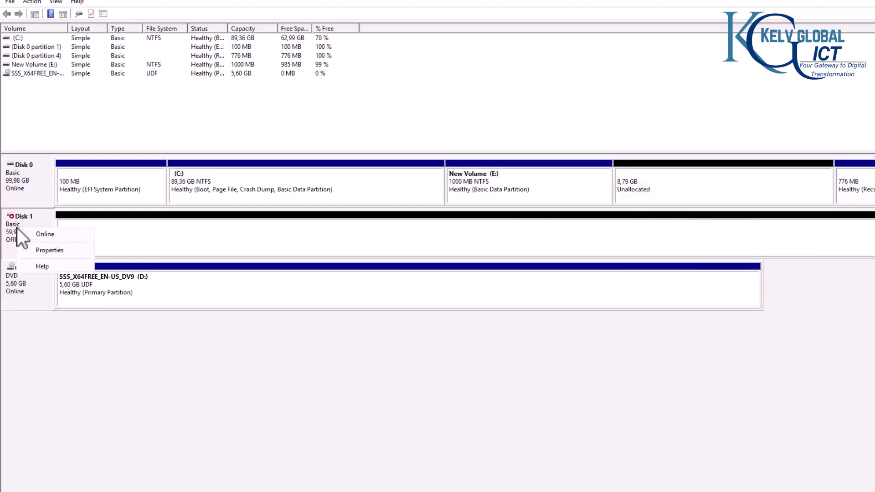
left_click(39, 236)
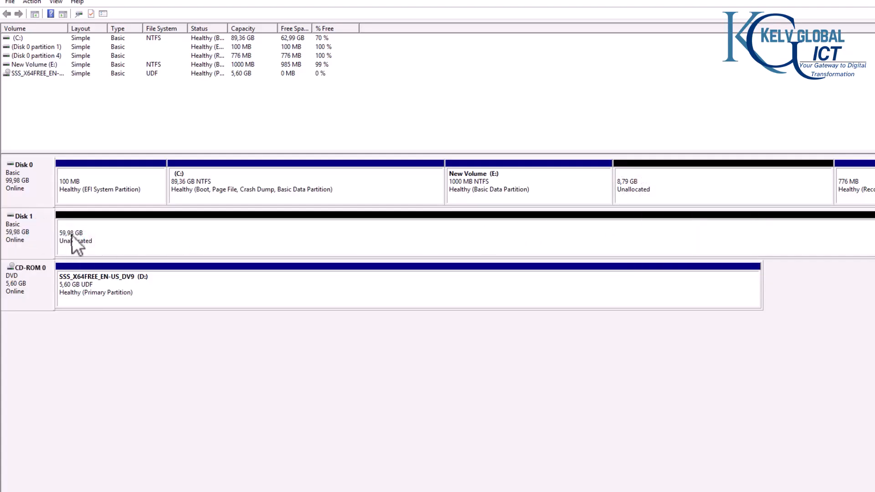
right_click(91, 240)
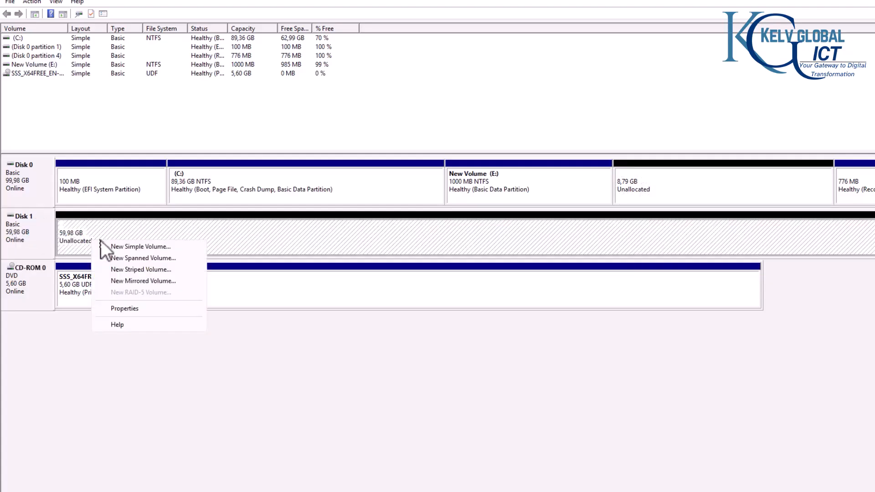
Step: Create a 1000 MB NTFS simple volume labelled Data as drive F: on Disk 1
left_click(155, 248)
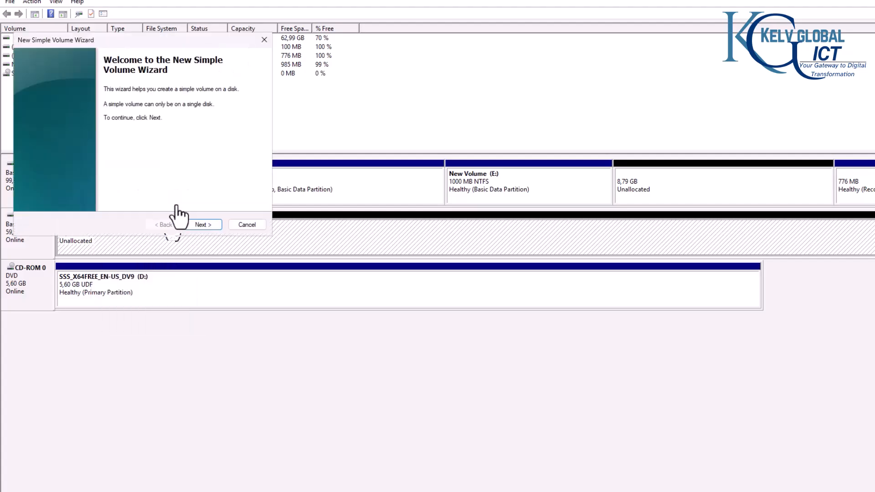
left_click(203, 223)
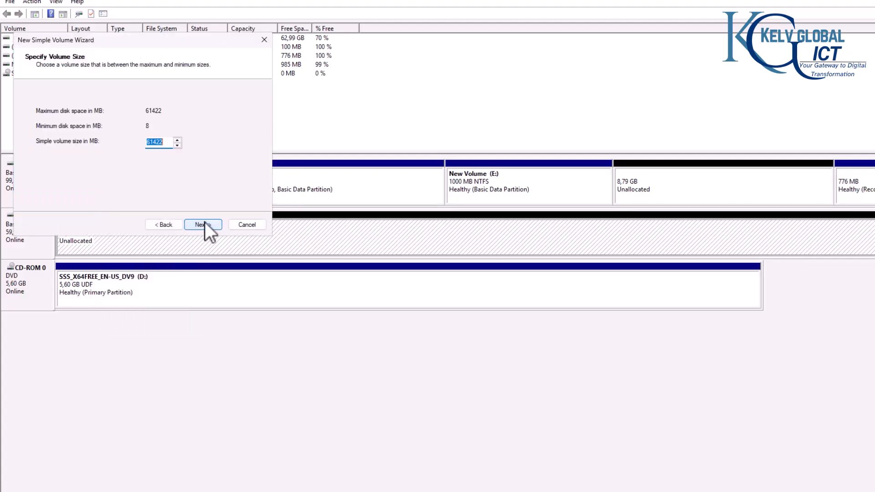
type("1000")
left_click(197, 226)
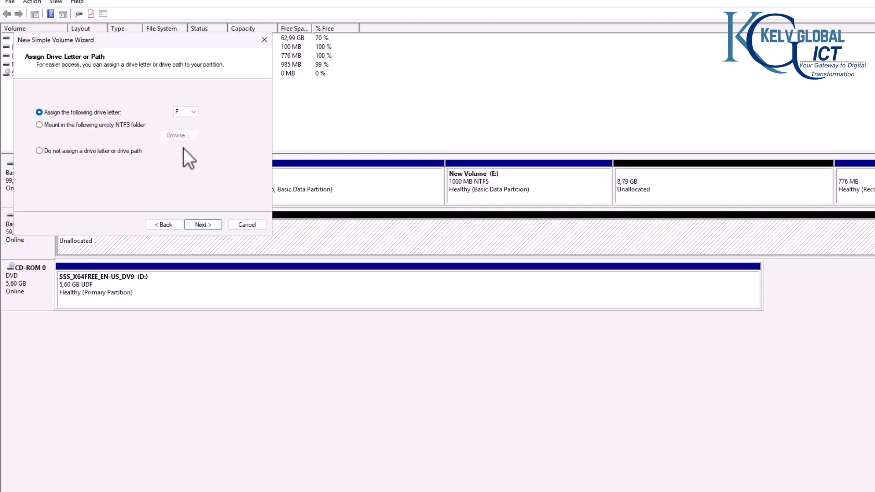
left_click(197, 228)
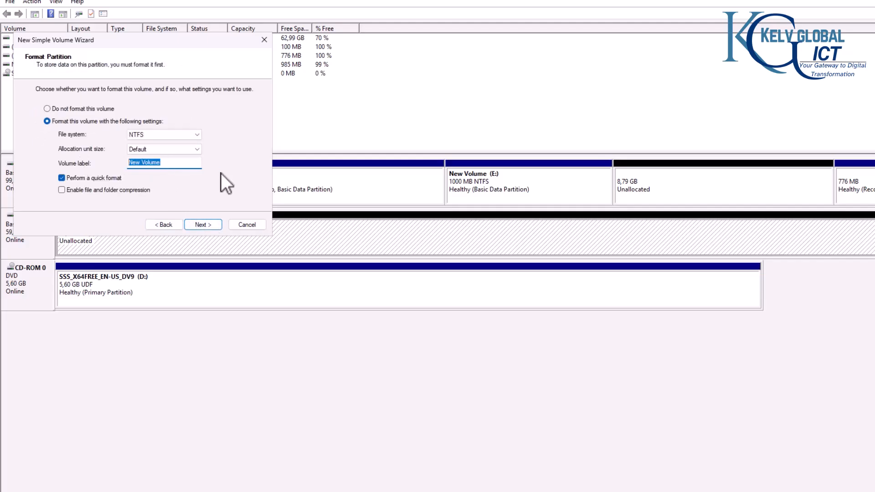
type("Data")
left_click(210, 224)
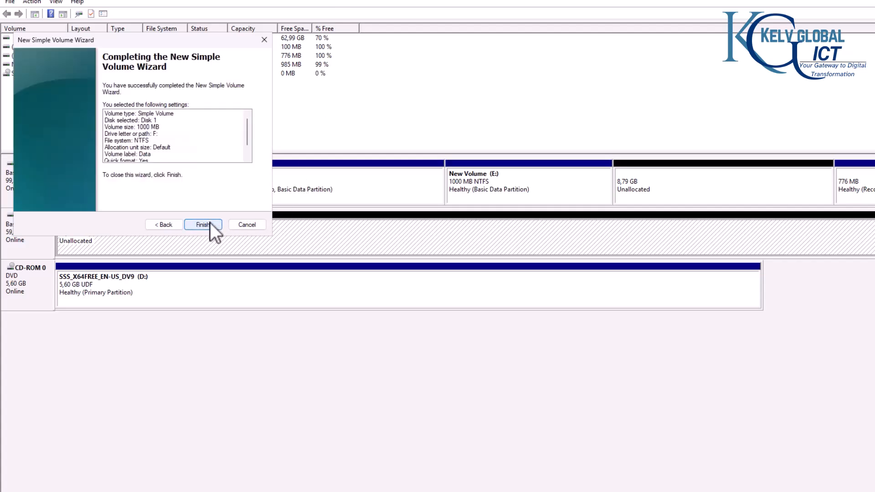
left_click(209, 223)
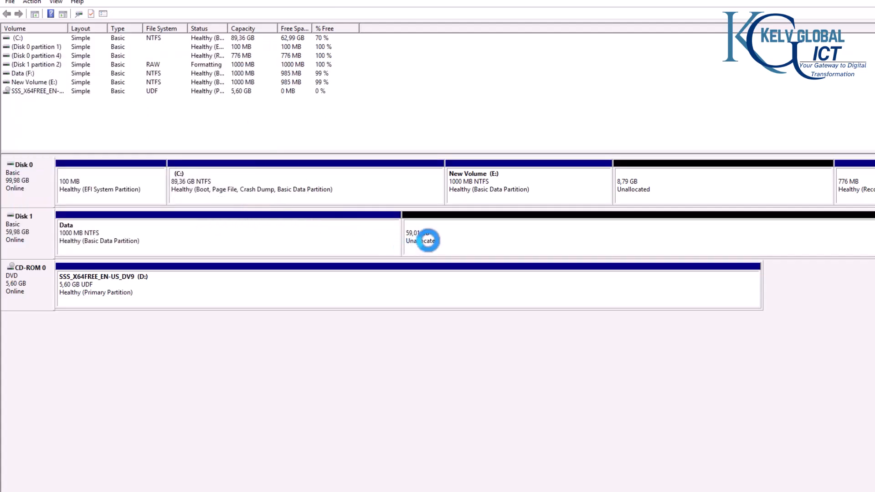
Step: Create a second 1000 MB simple volume on Disk 1 with letter G:, left unformatted
right_click(445, 237)
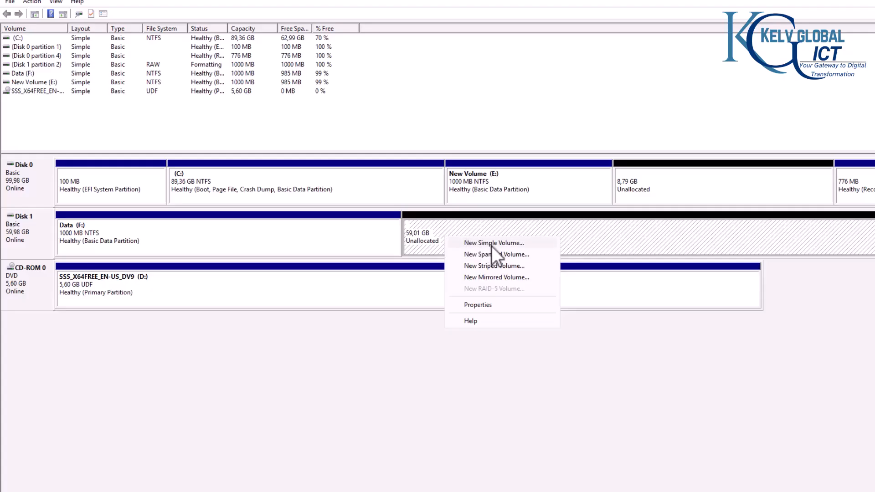
left_click(509, 245)
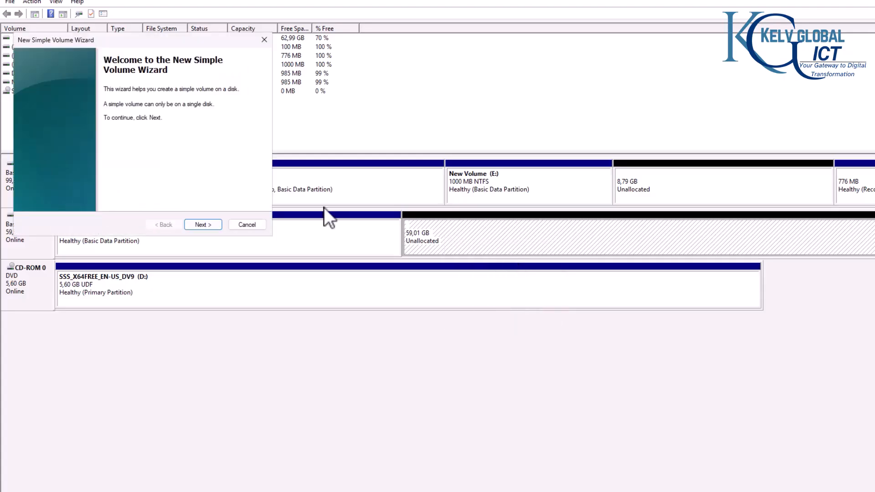
left_click(203, 225)
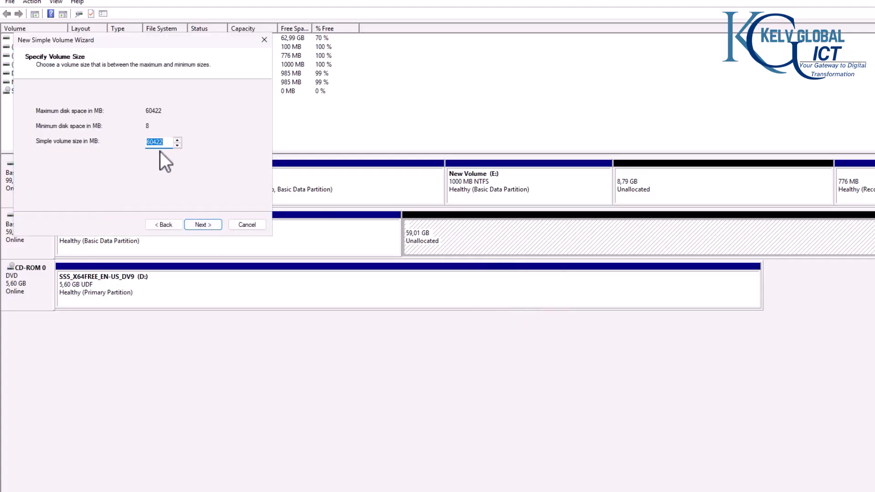
left_click(200, 224)
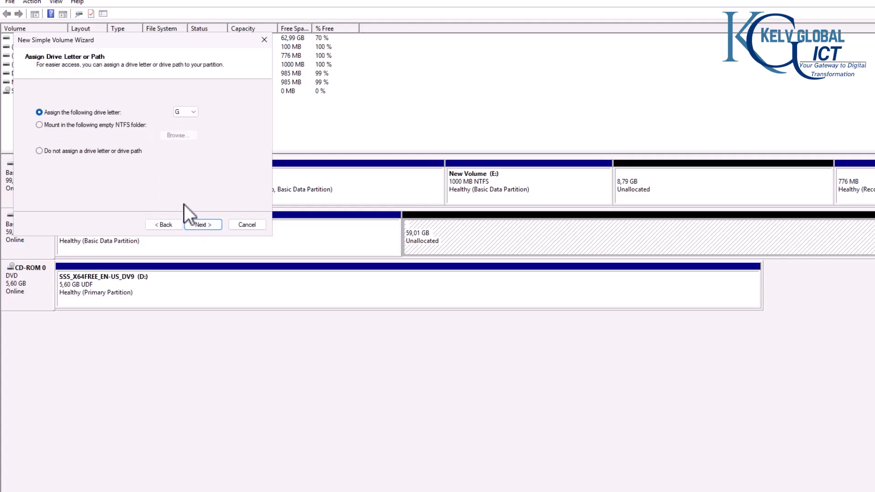
left_click(202, 225)
left_click(80, 109)
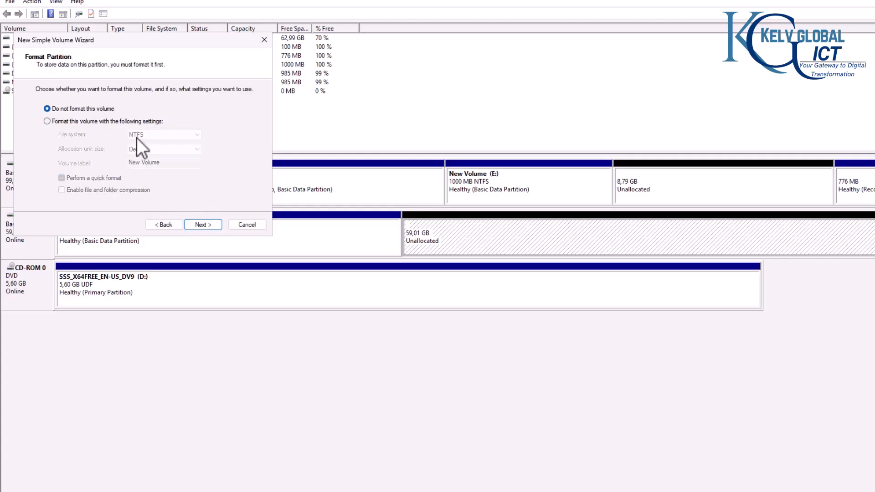
left_click(207, 226)
left_click(207, 225)
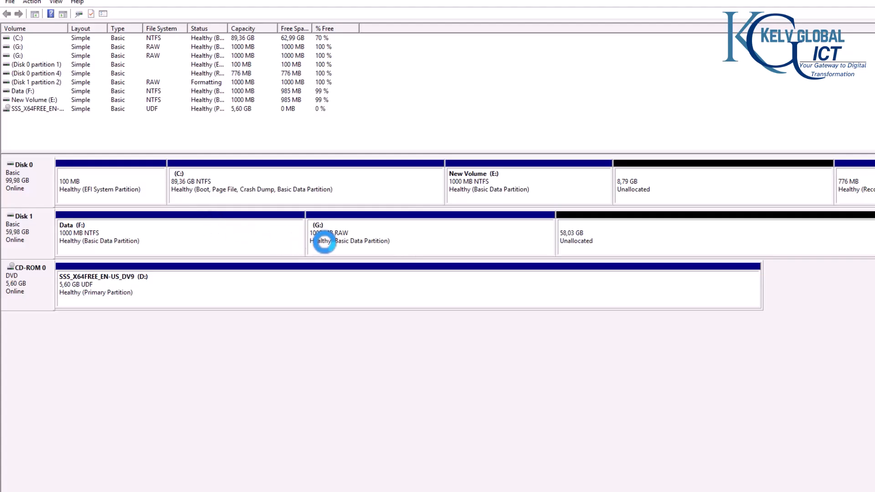
Step: Begin formatting G: with the label Software, then cancel at the data-erase warning
right_click(388, 238)
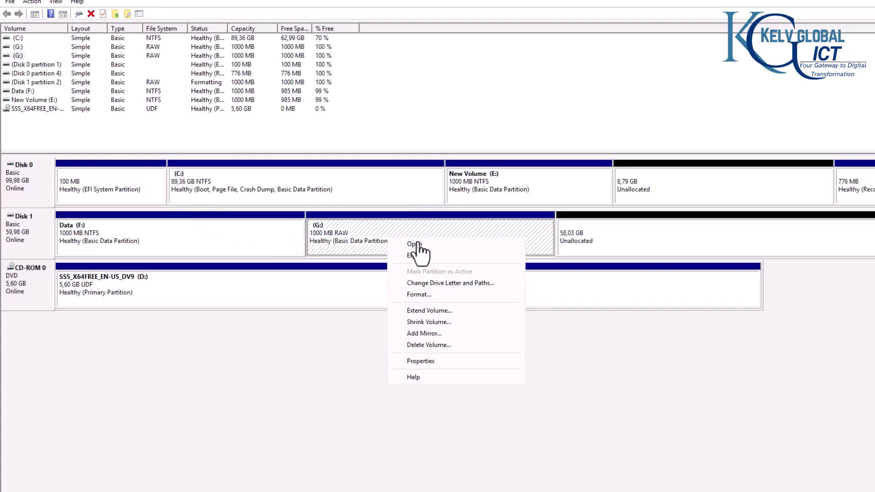
left_click(427, 295)
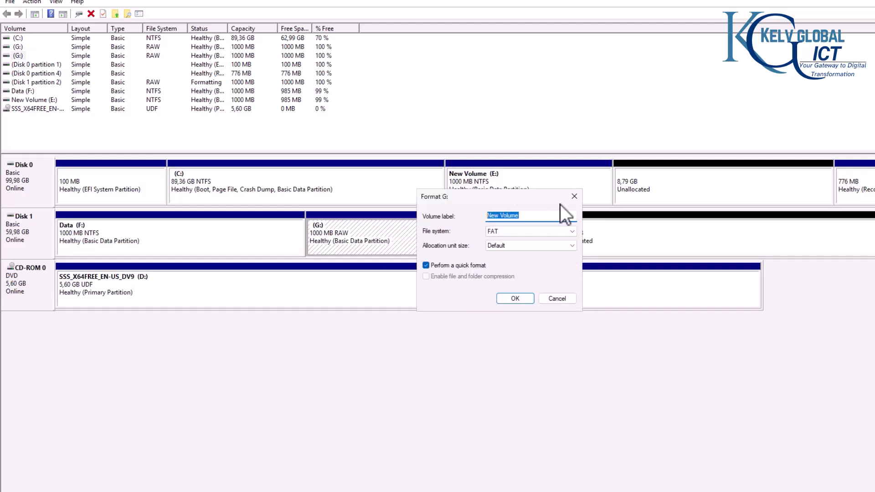
key("BackSpace")
type("Software")
left_click(515, 299)
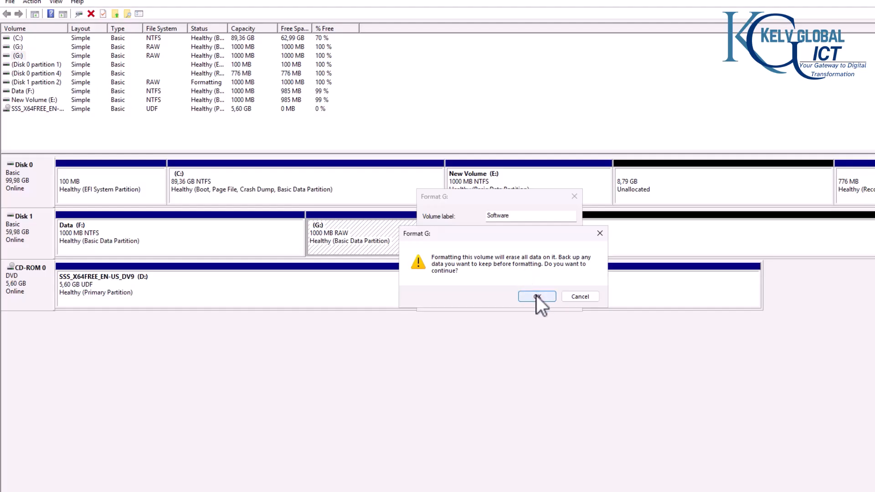
left_click(578, 296)
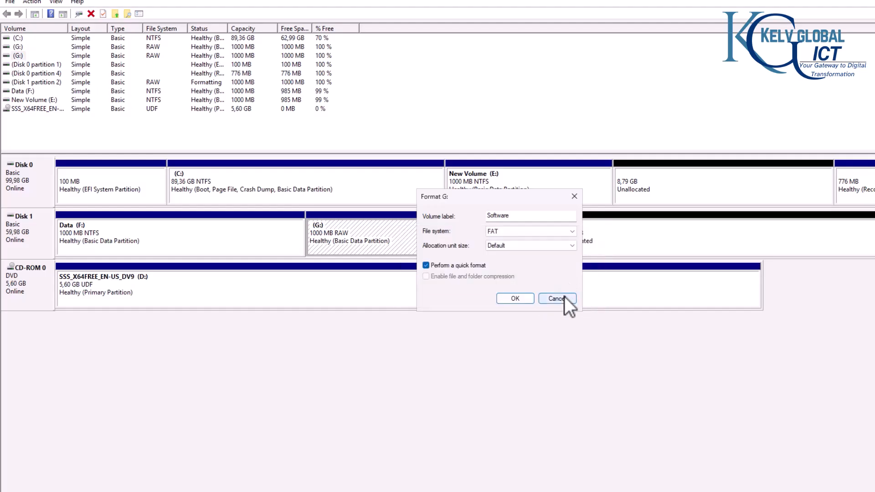
left_click(564, 298)
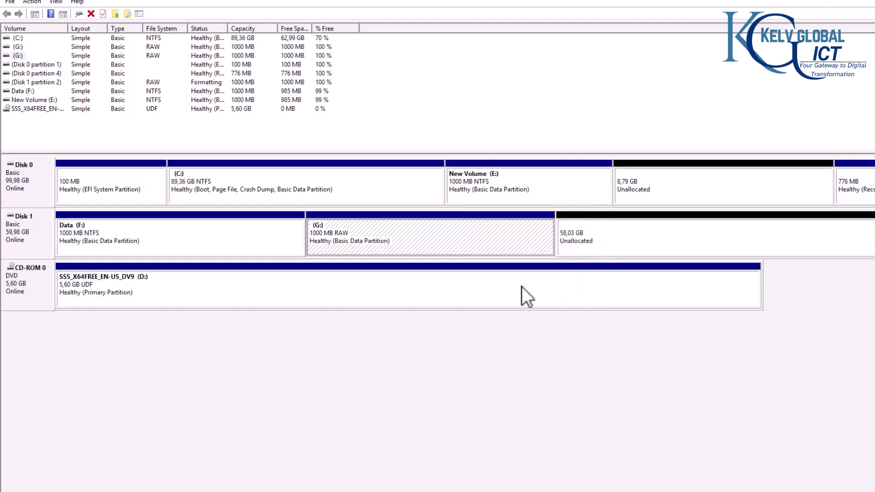
Step: Format G: as NTFS labelled Software with Default allocation unit size, confirming the erase
right_click(403, 237)
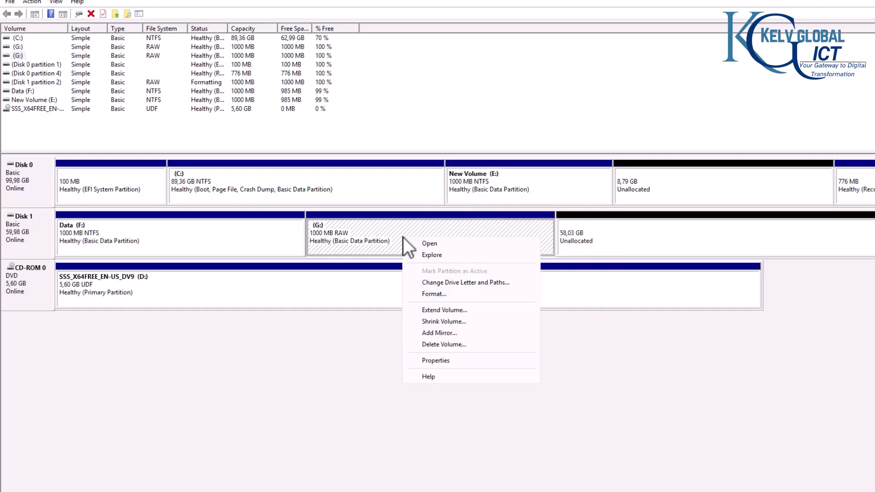
left_click(441, 293)
double_click(524, 215)
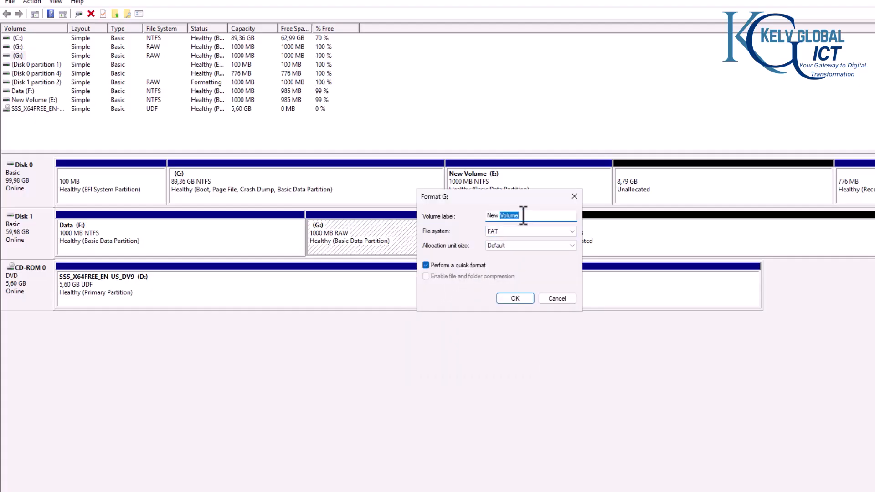
left_click_drag(516, 215, 480, 216)
type("Software")
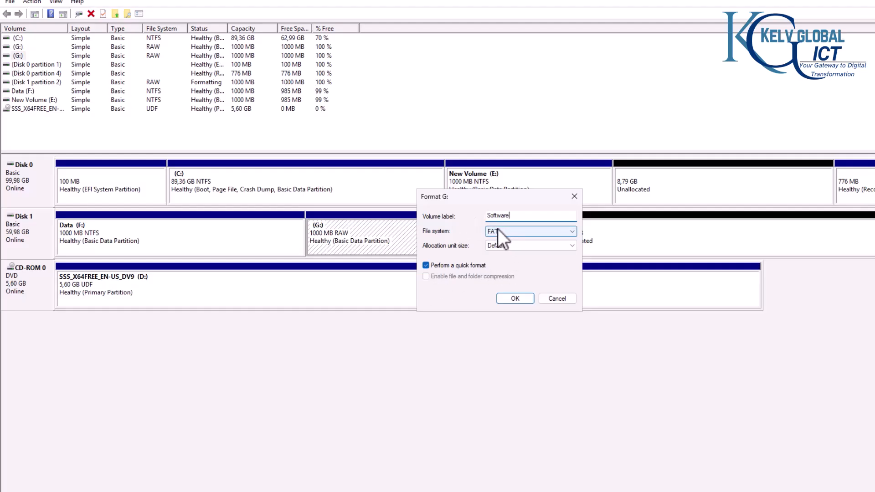
left_click(499, 230)
left_click(503, 240)
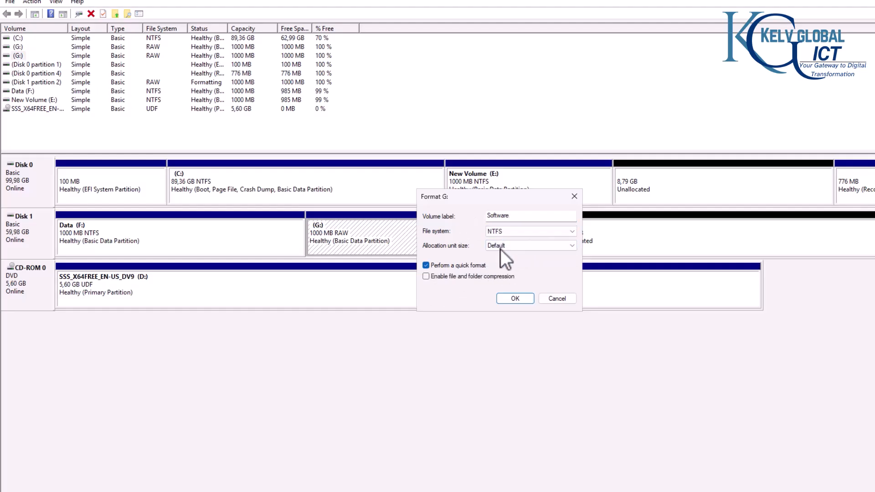
left_click(509, 244)
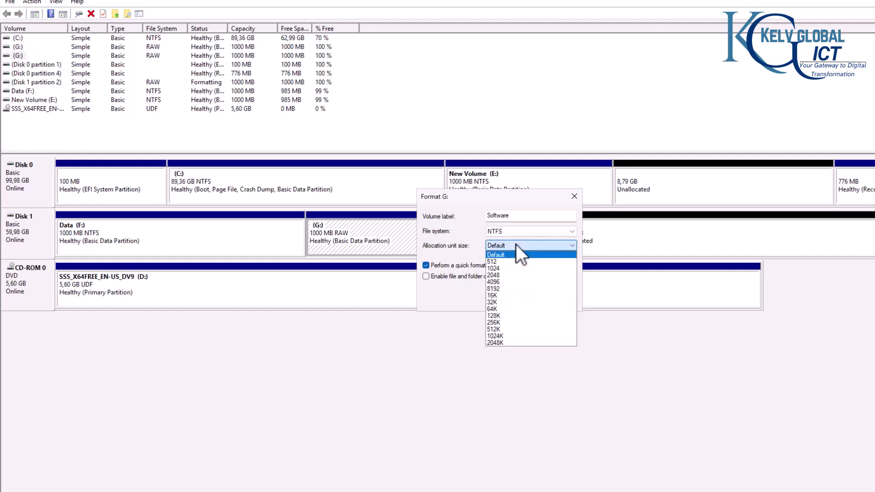
left_click(462, 246)
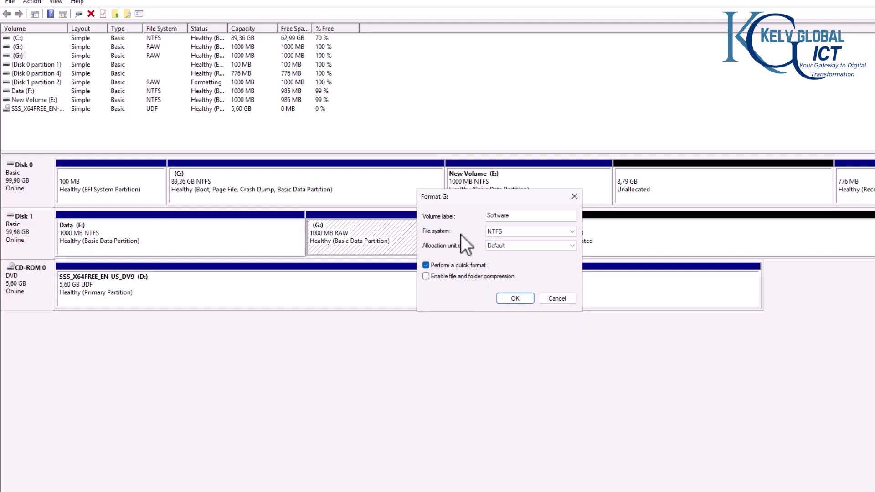
left_click(515, 298)
left_click(533, 297)
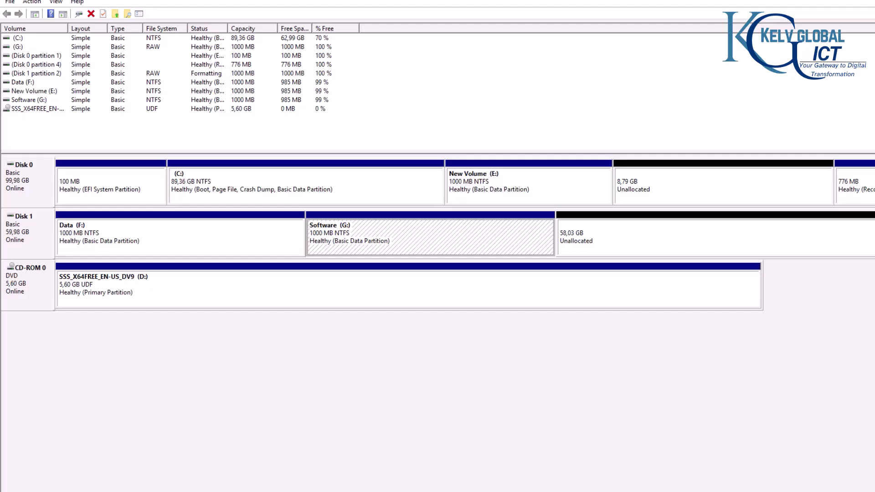
Step: Create a 1000 MB NTFS volume H: labelled User-Data from Disk 1's unallocated space
left_click(716, 237)
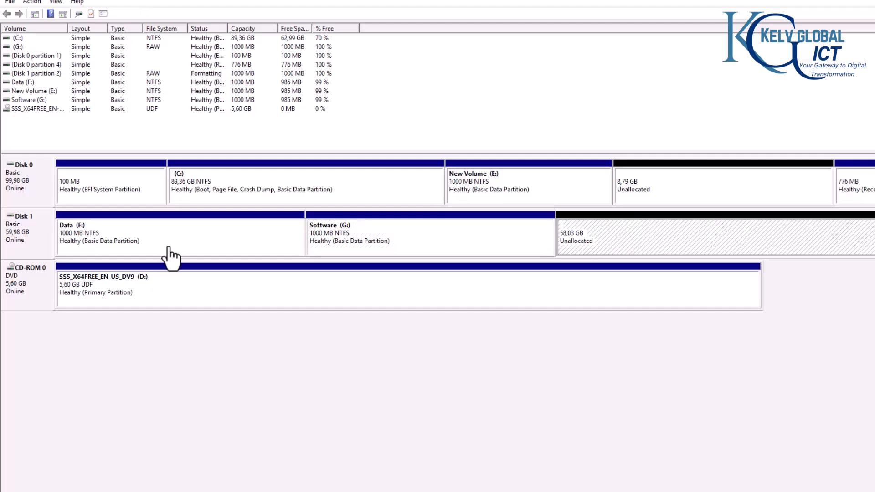
right_click(628, 247)
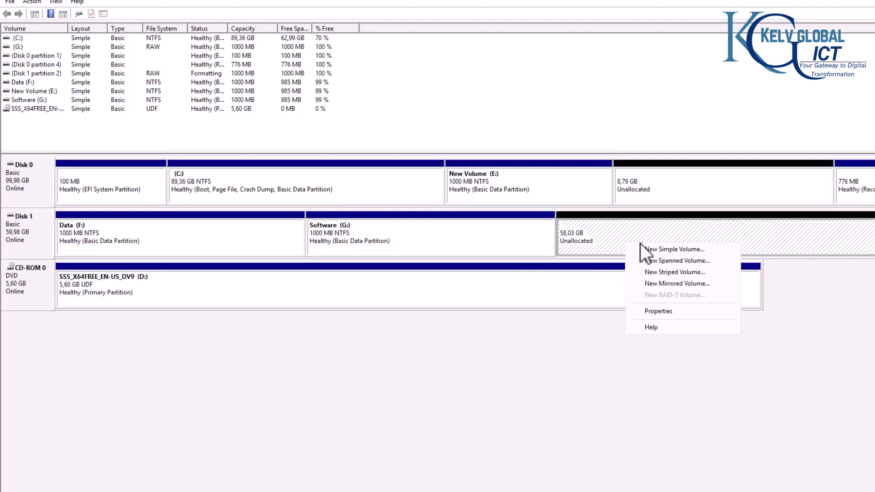
left_click(672, 249)
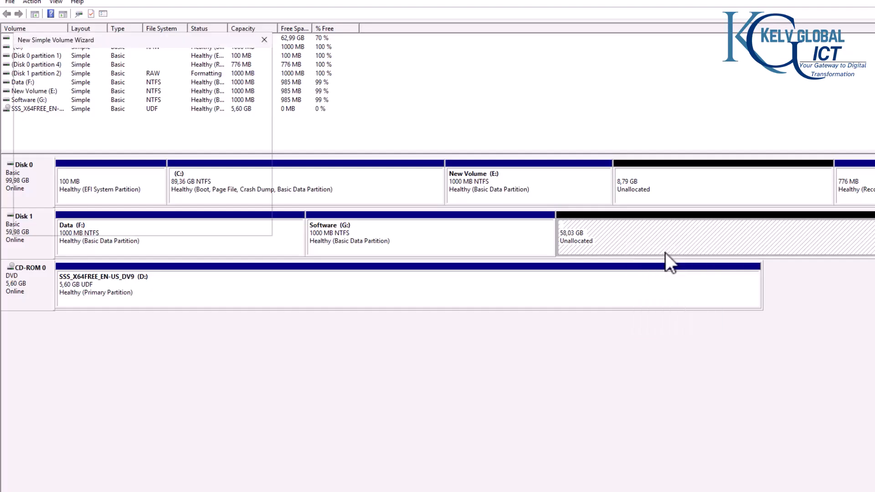
left_click(200, 224)
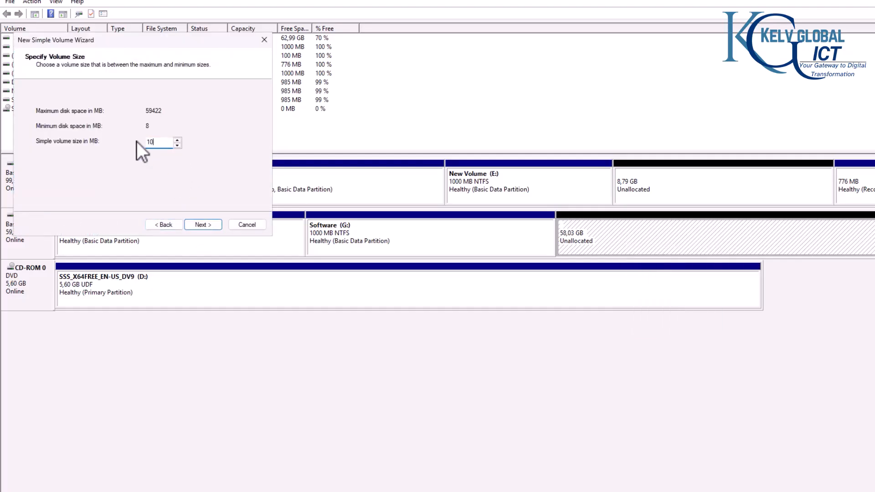
left_click(197, 226)
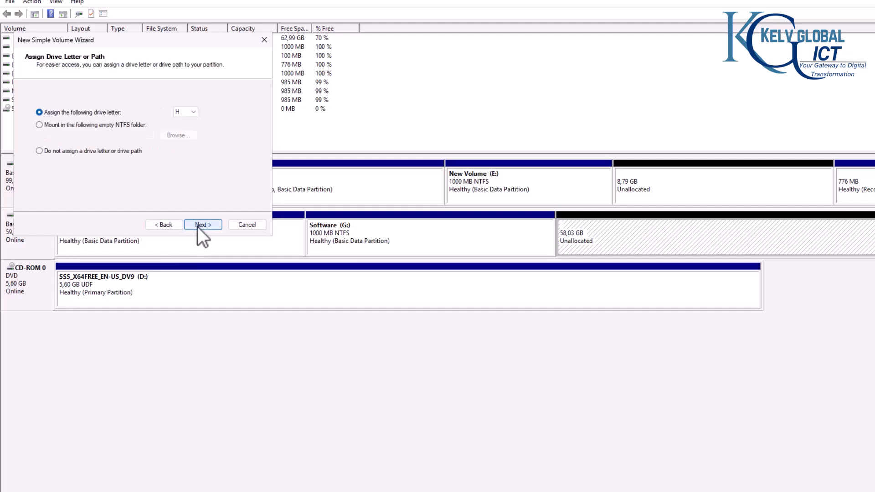
left_click(206, 225)
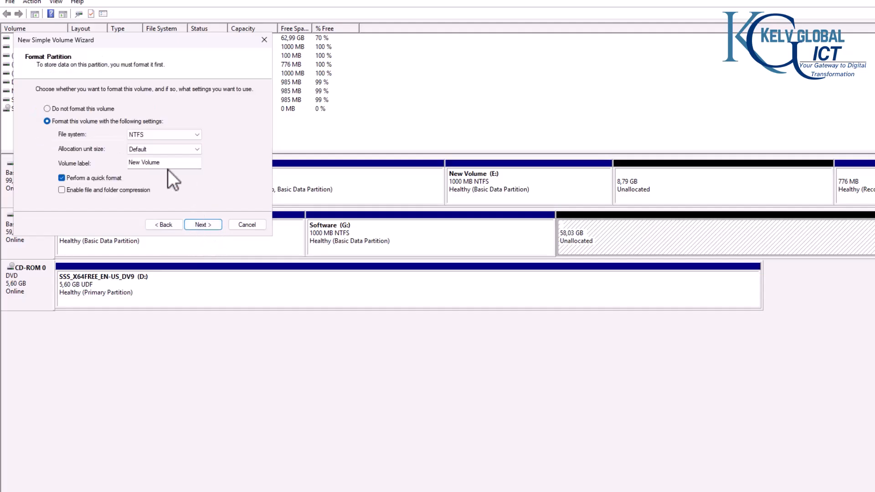
left_click_drag(168, 163, 92, 165)
type("Finan")
key("BackSpace")
key("BackSpace")
key("BackSpace")
key("BackSpace")
key("BackSpace")
type("User-Data")
left_click(201, 223)
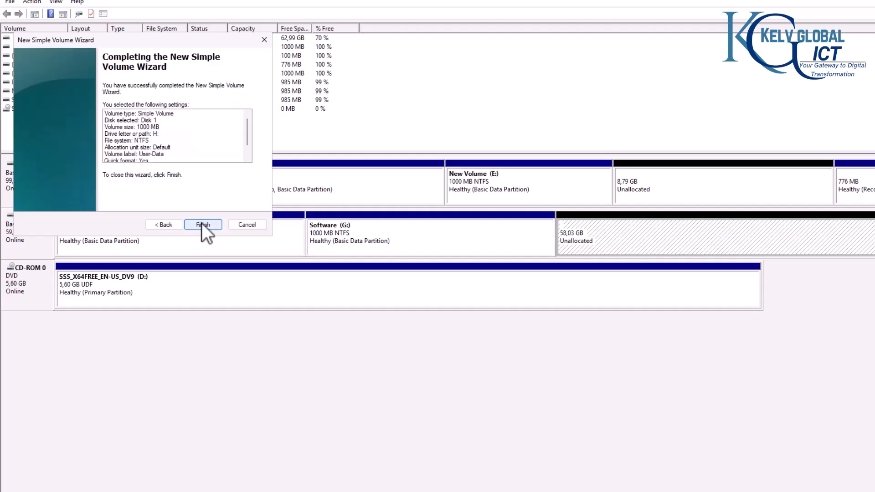
left_click(201, 224)
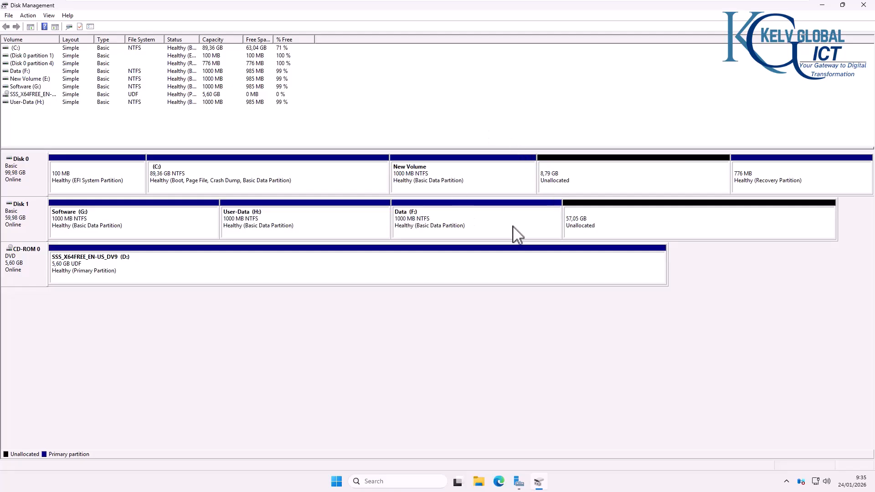
left_click(587, 230)
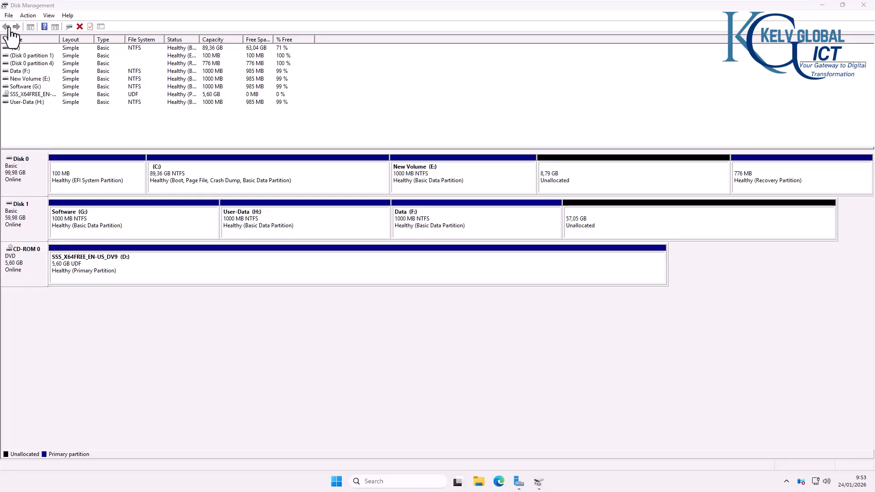
Step: Launch DiskPart with administrator rights from a Command Prompt opened via Windows Search
left_click(399, 480)
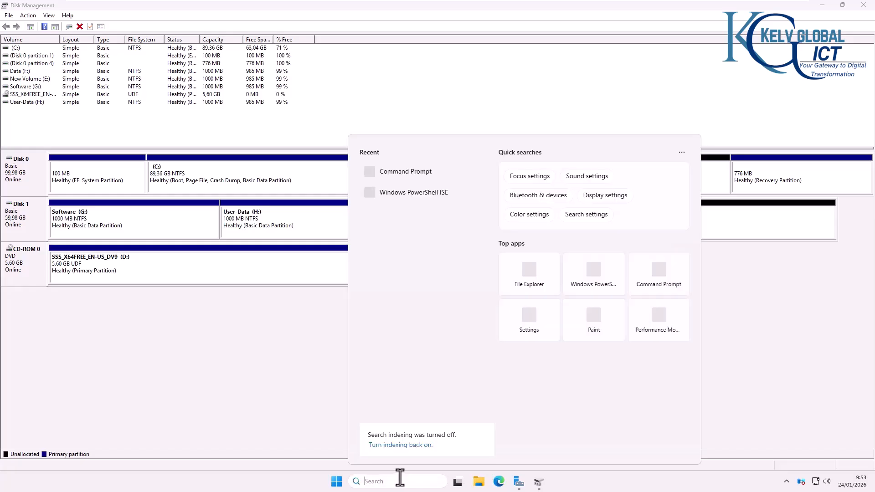
type("cmd")
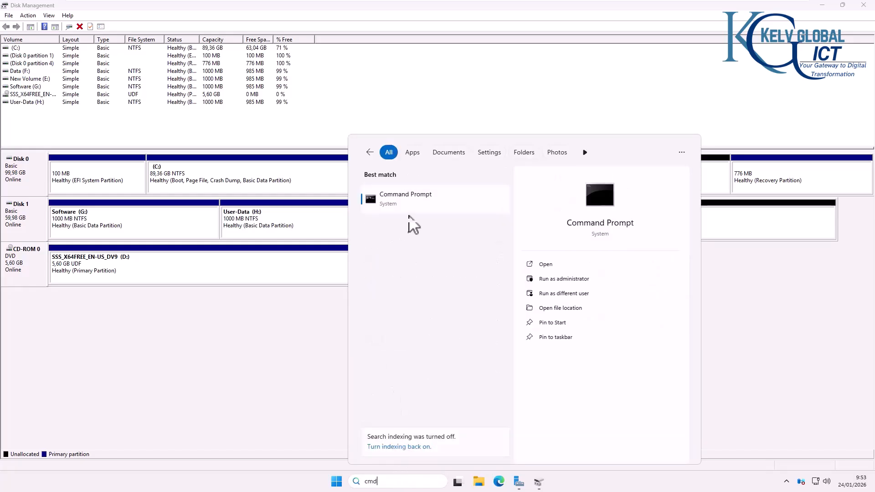
left_click(401, 200)
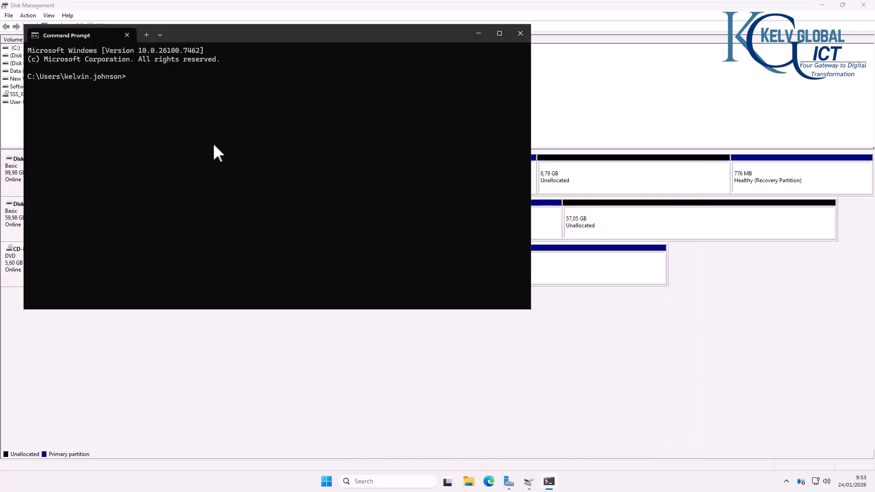
type("diskpart")
key("Return")
left_click(381, 317)
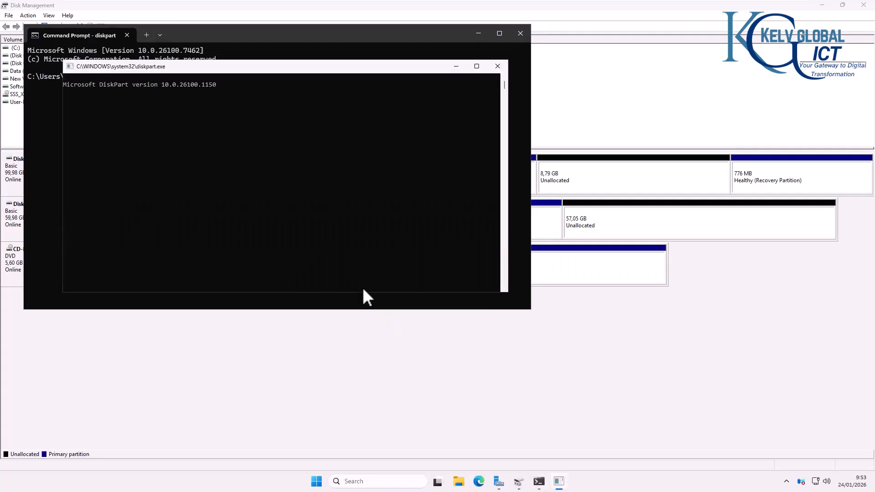
left_click(521, 33)
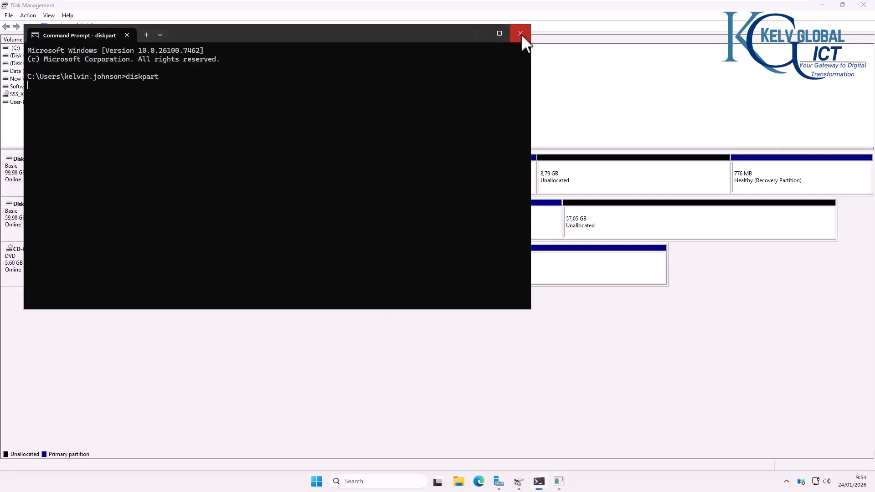
Step: In DiskPart, run 'list disk' and 'select disk 1'
left_click(272, 145)
type("list disk")
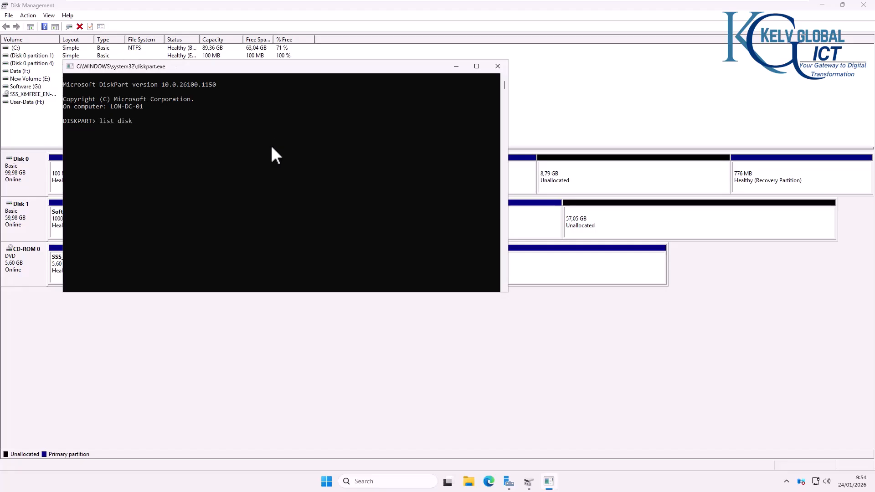
key("Return")
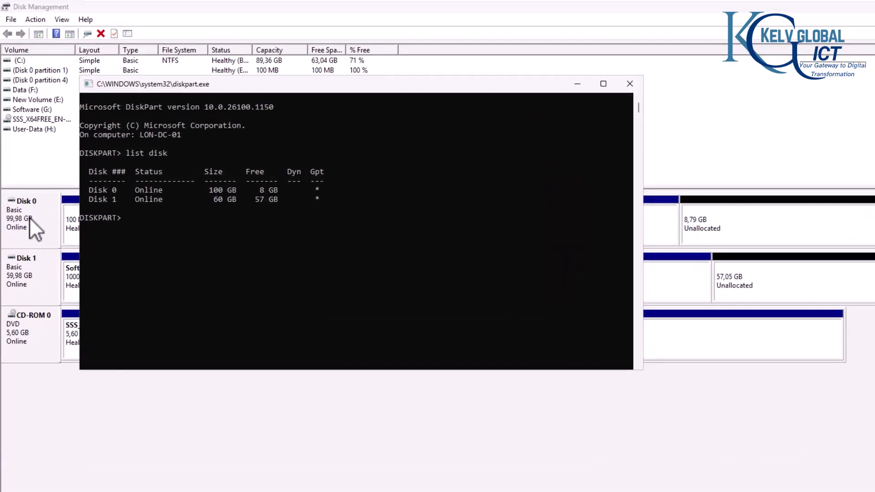
left_click(330, 268)
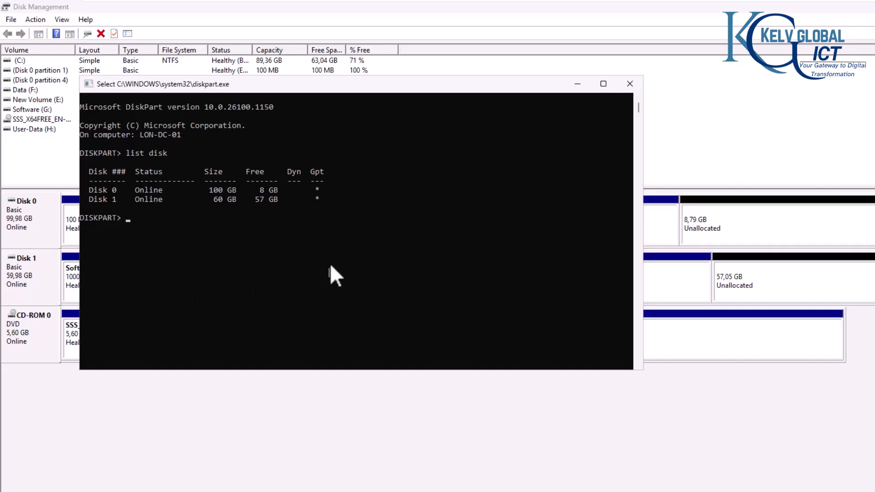
type("select")
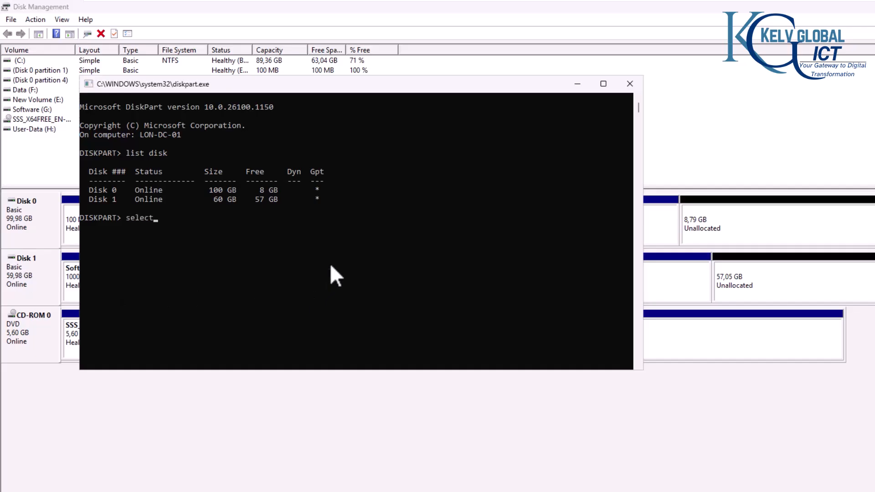
type(" disk 1")
key("Return")
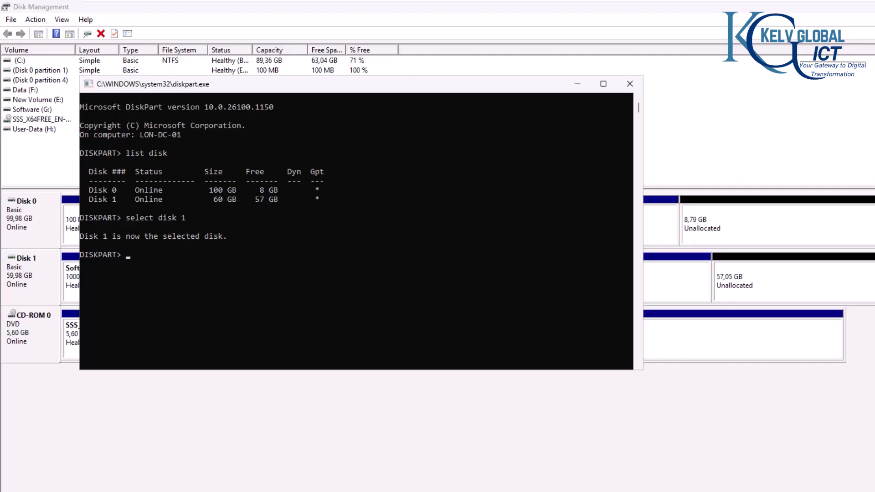
Step: Run 'detail disk' to list Disk 1's volumes, and reposition the DiskPart window beside the disk map
left_click(144, 255)
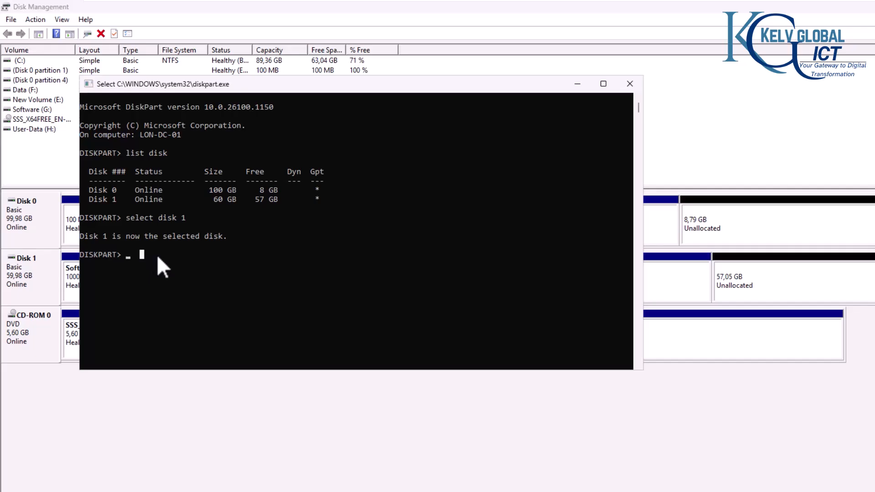
type("detail d")
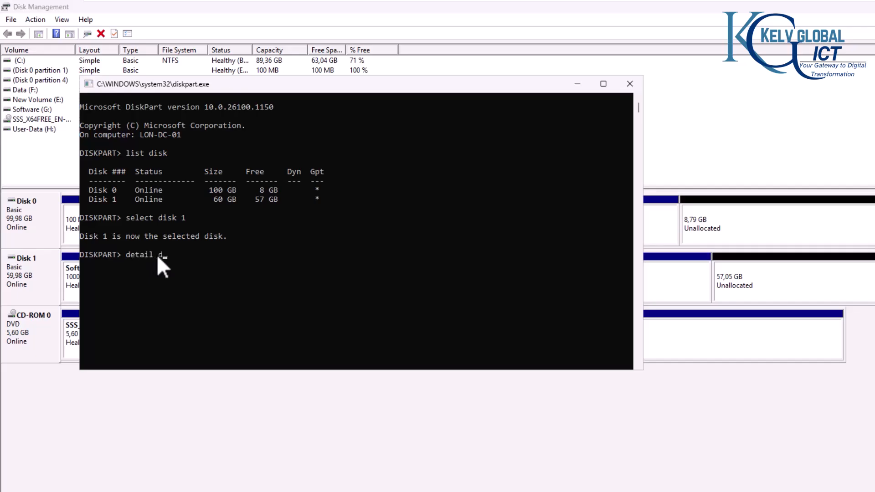
type("isk")
key("Return")
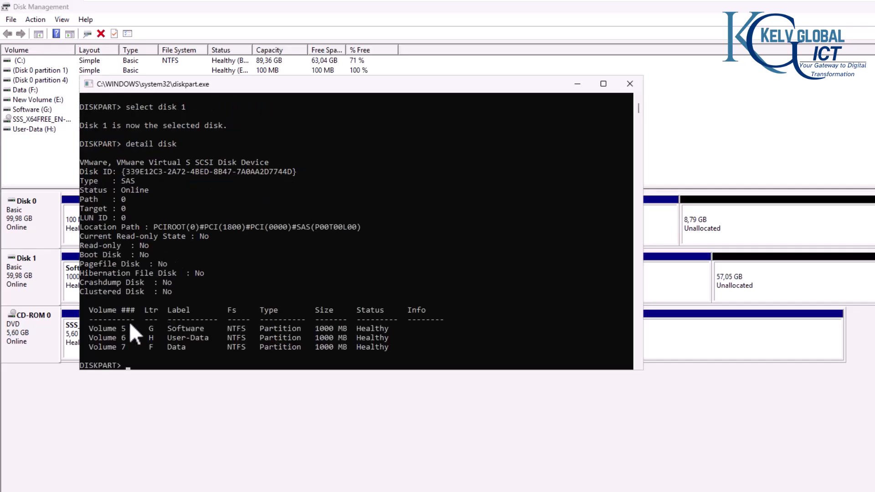
left_click_drag(396, 86, 675, 133)
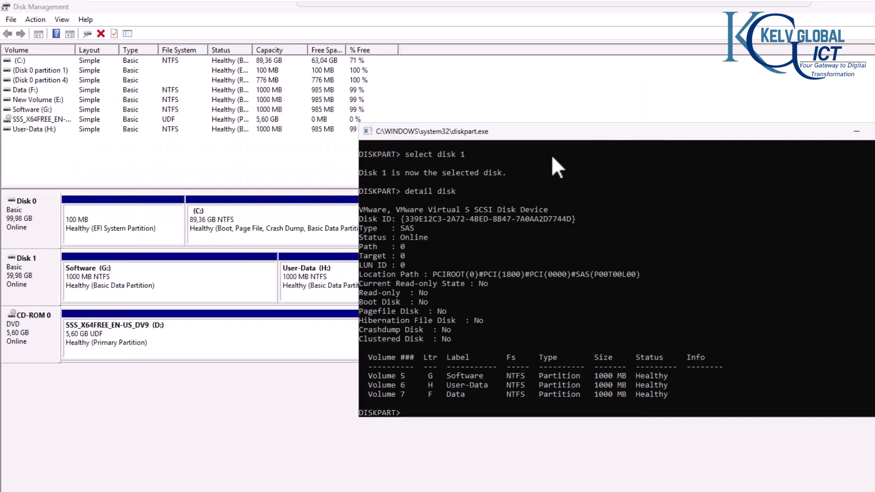
left_click_drag(538, 138, 327, 65)
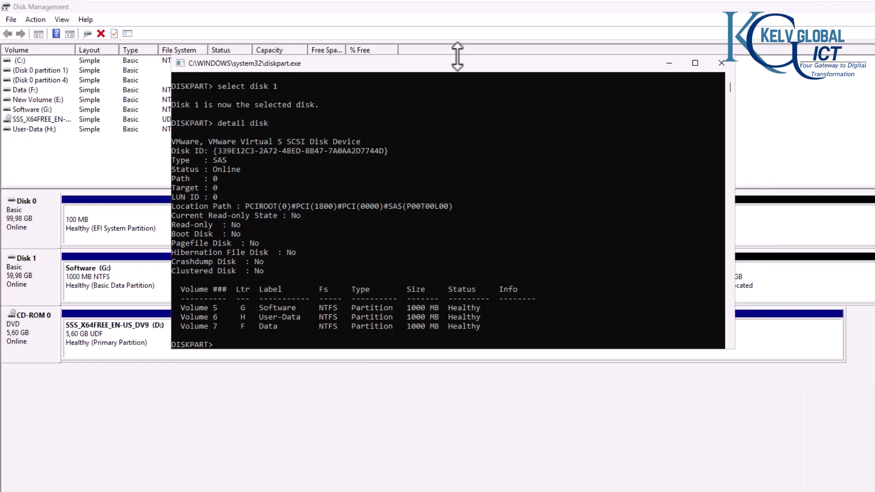
left_click_drag(449, 67, 403, 65)
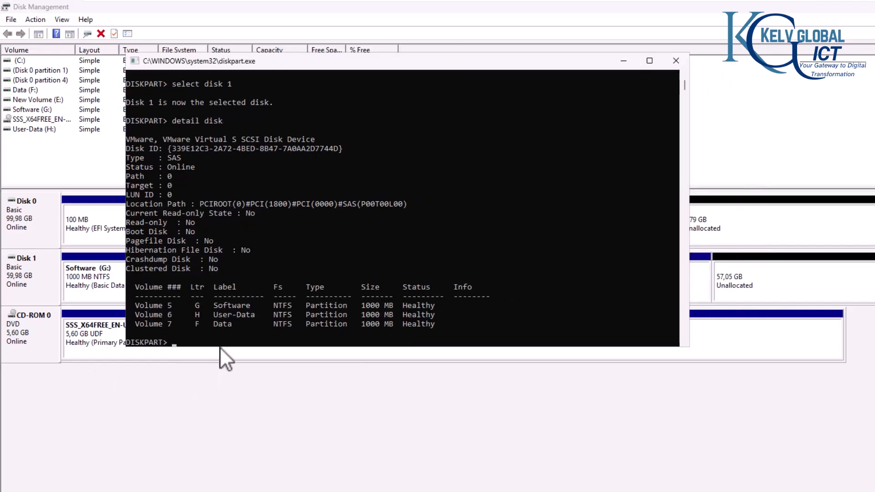
left_click(225, 332)
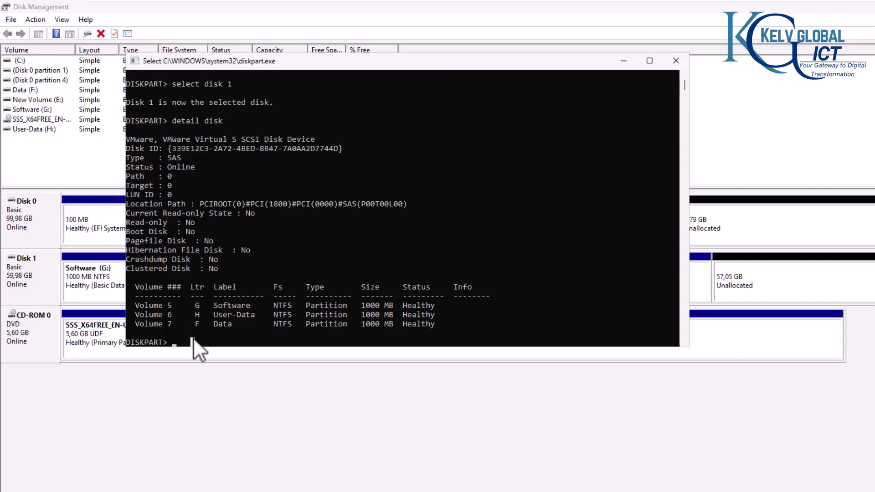
Step: Run 'create partition primary size=1000' to add a 1000 MB primary partition on Disk 1
type("creat")
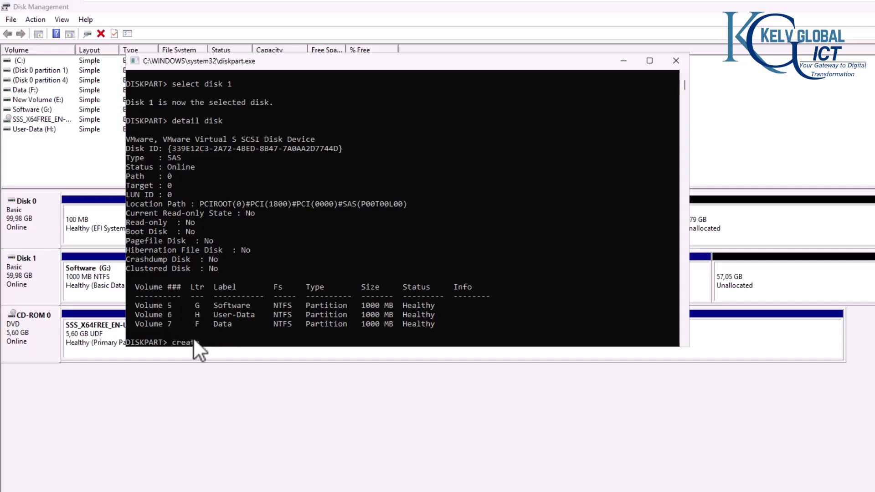
type("e partition primary size=")
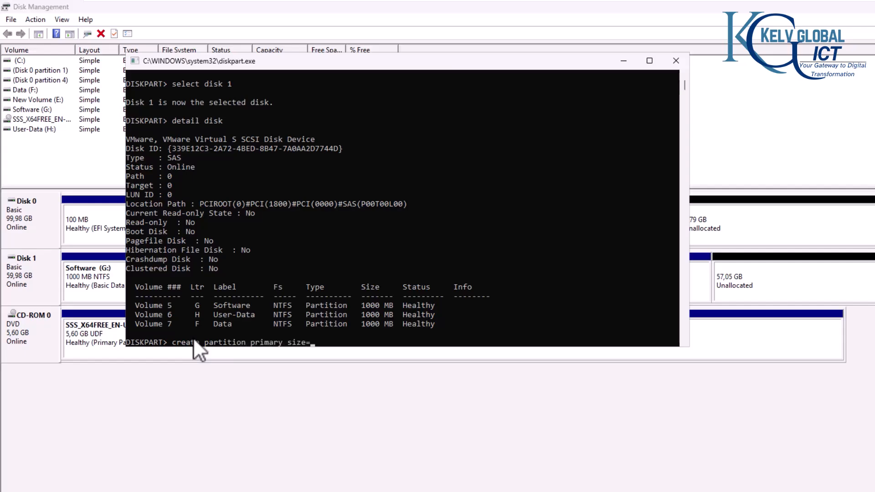
type("1000")
key("Return")
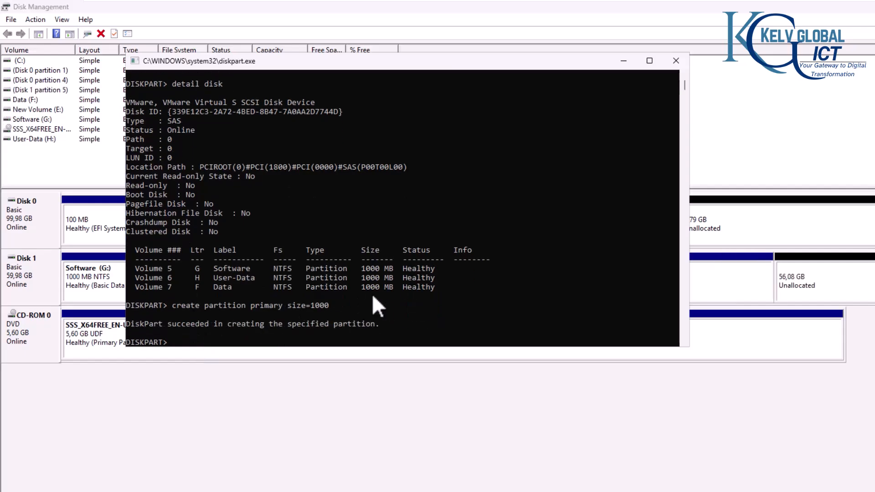
left_click_drag(556, 61, 548, 94)
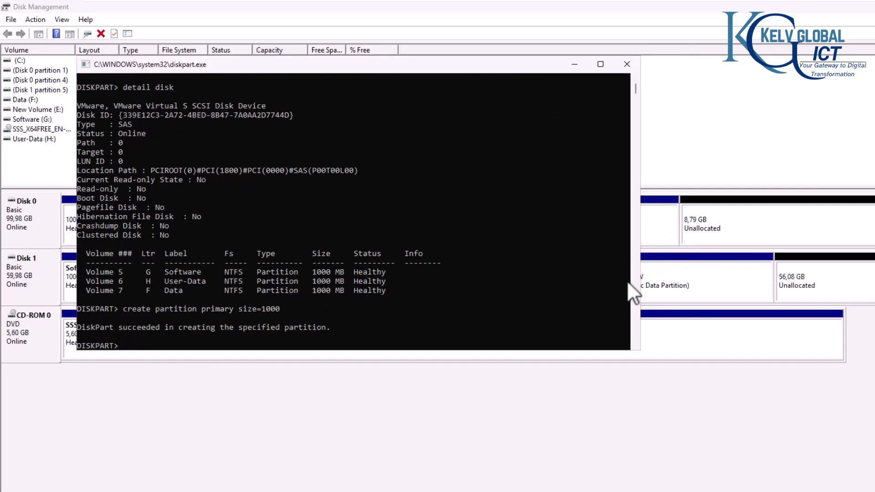
left_click_drag(641, 281, 592, 284)
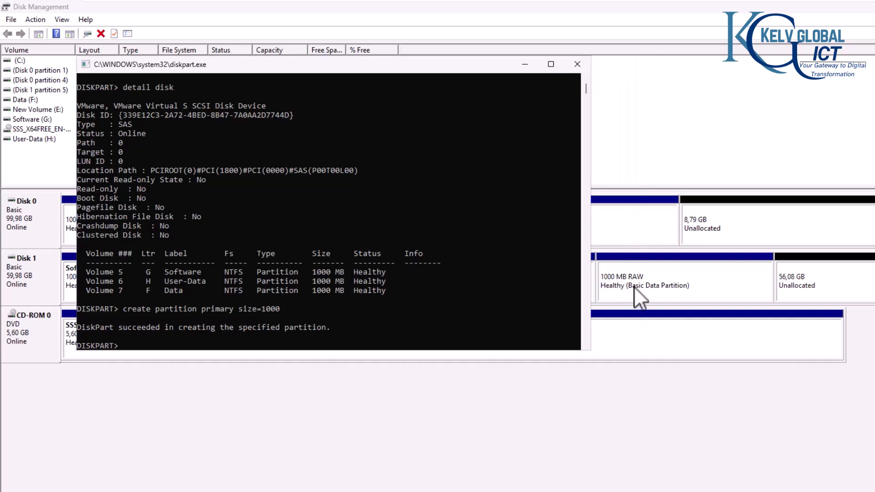
left_click(348, 336)
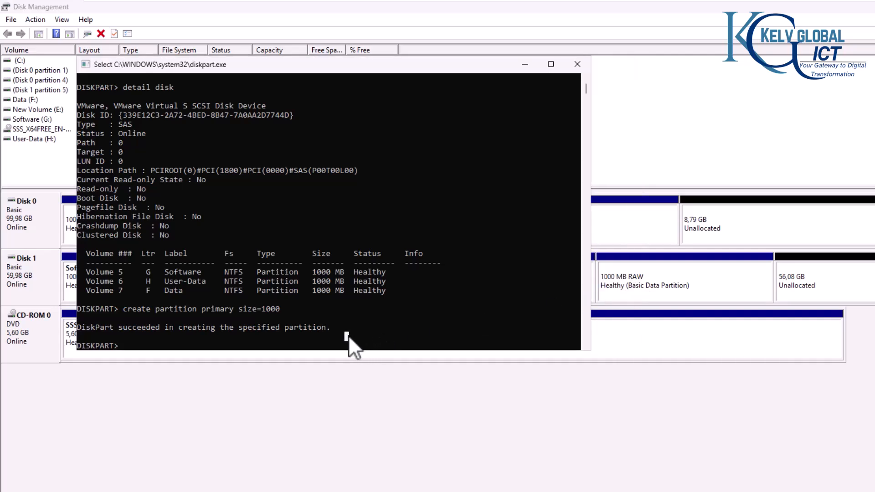
Step: Rerun 'detail disk' to see the new Volume 8, then 'select volume 8'
key("Up")
key("Up")
key("Return")
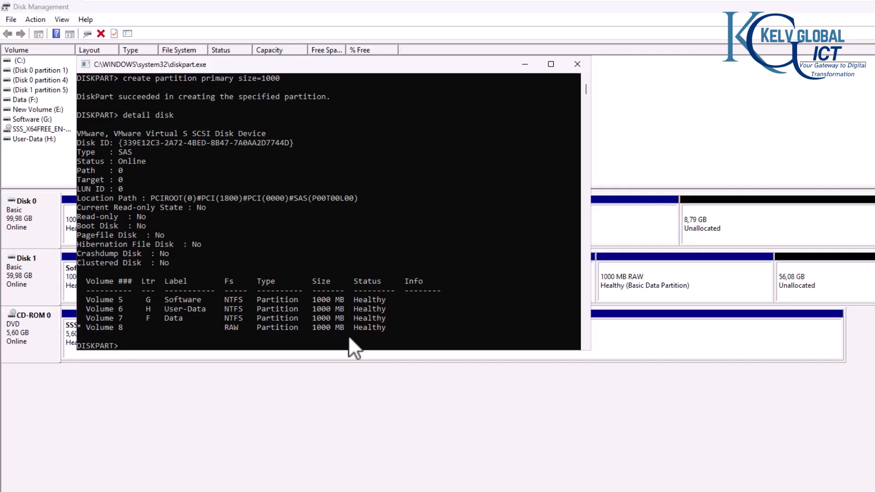
type("select volume 8")
key("Return")
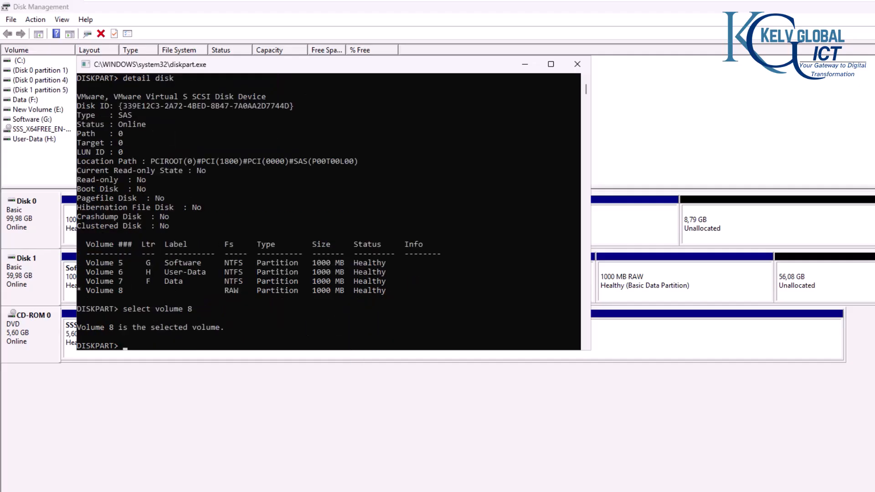
Step: Quick-format Volume 8 as NTFS with the label DataDisk001
left_click(128, 347)
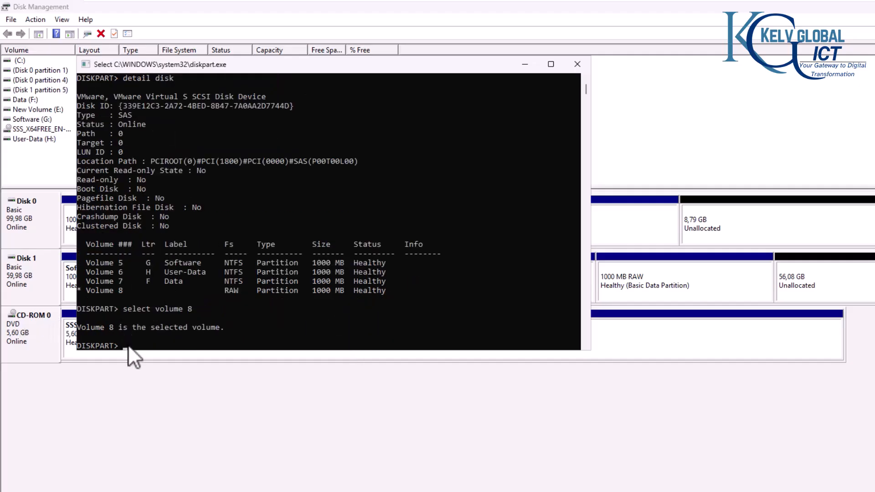
key("Escape")
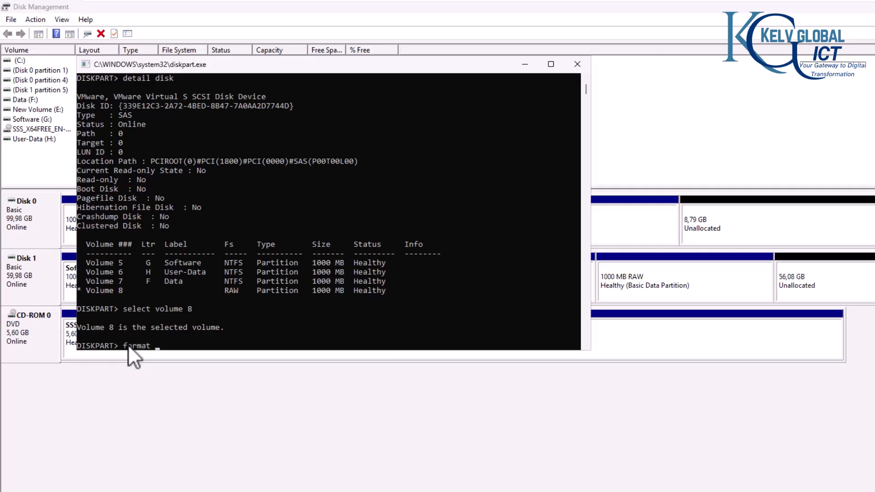
type("fs=ntfs quick label=Dat")
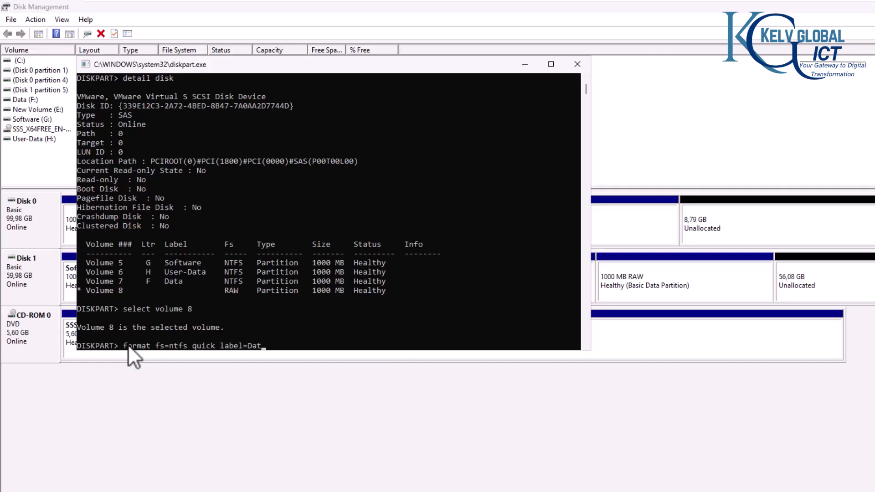
type("aDisk001")
key("Return")
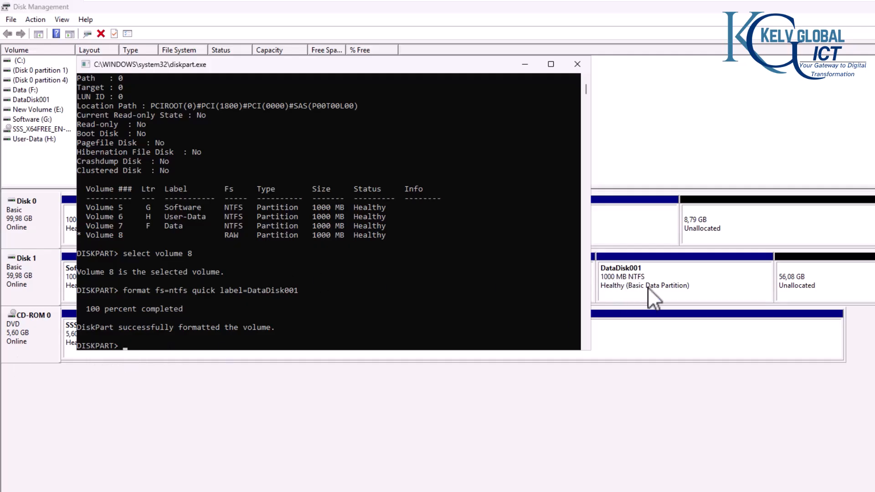
Step: Assign drive letter K to the new DataDisk001 volume
left_click_drag(591, 280, 454, 281)
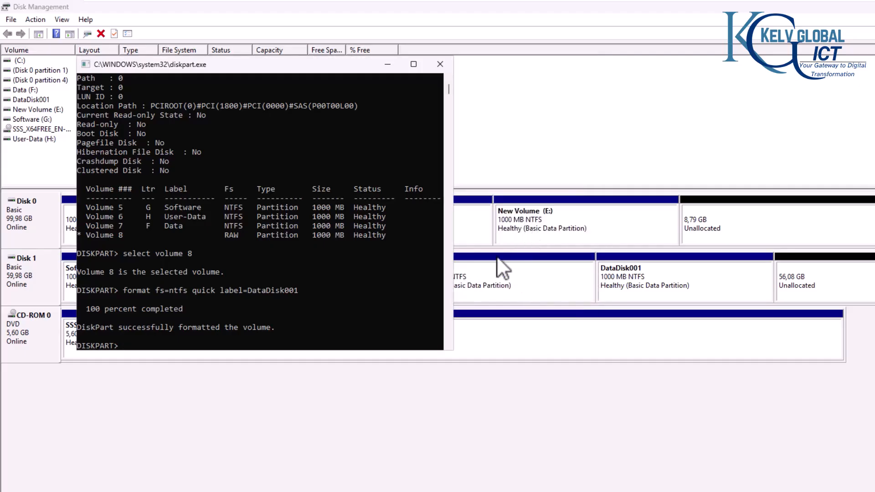
left_click_drag(454, 289, 329, 283)
left_click(209, 337)
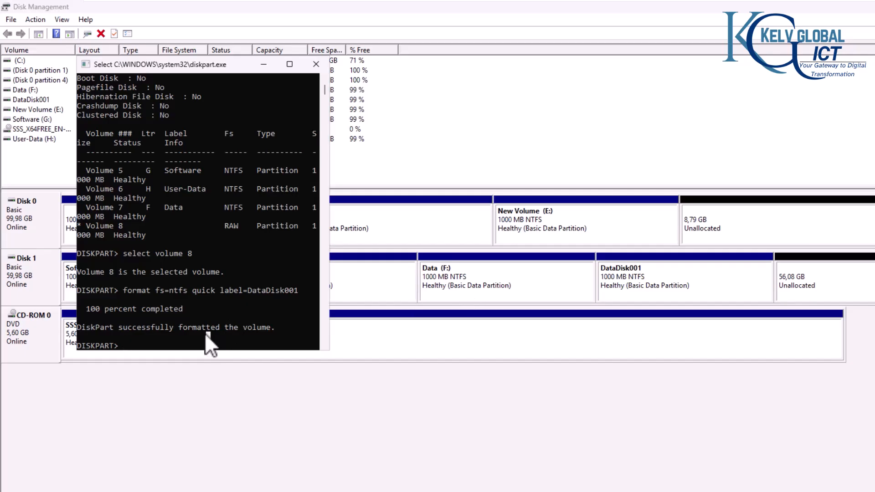
type("assign")
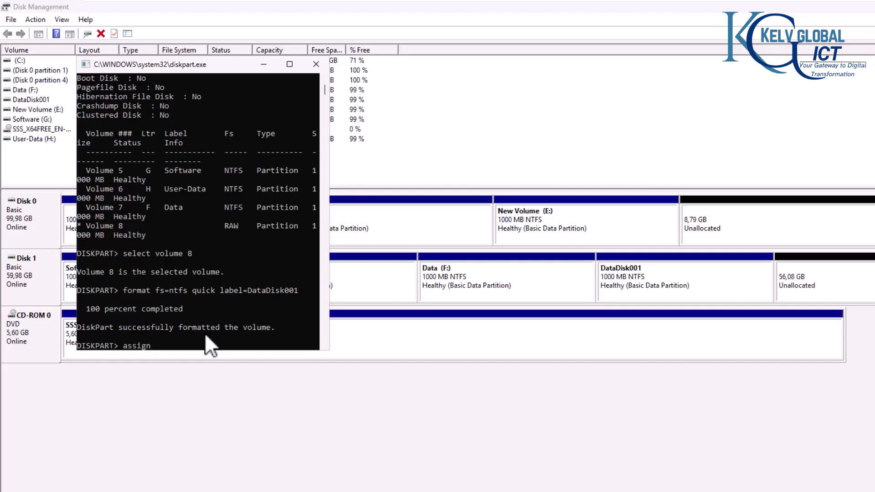
type(" letter=k")
key("Return")
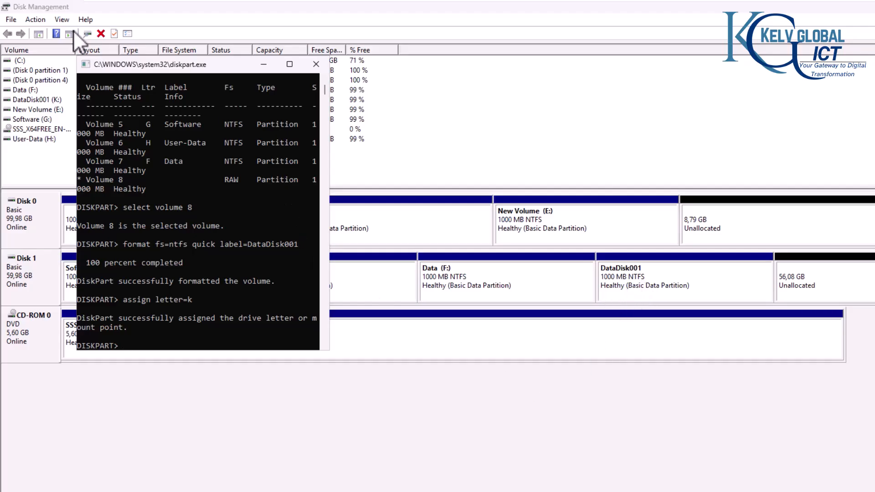
Step: Refresh Disk Management to show DataDisk001 with letter K:
left_click(58, 20)
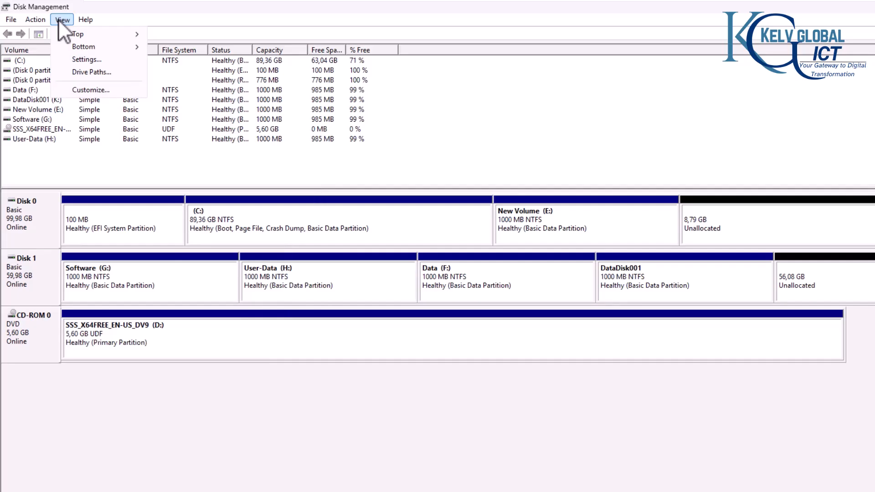
mouse_move(45, 19)
left_click(41, 32)
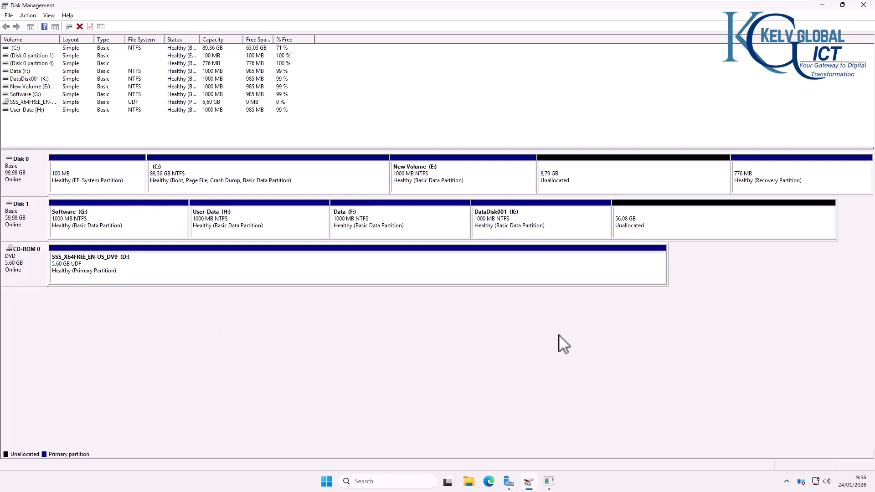
Step: Rerun 'detail disk' in DiskPart to confirm DataDisk001 is NTFS on K, then minimize the console
left_click(549, 482)
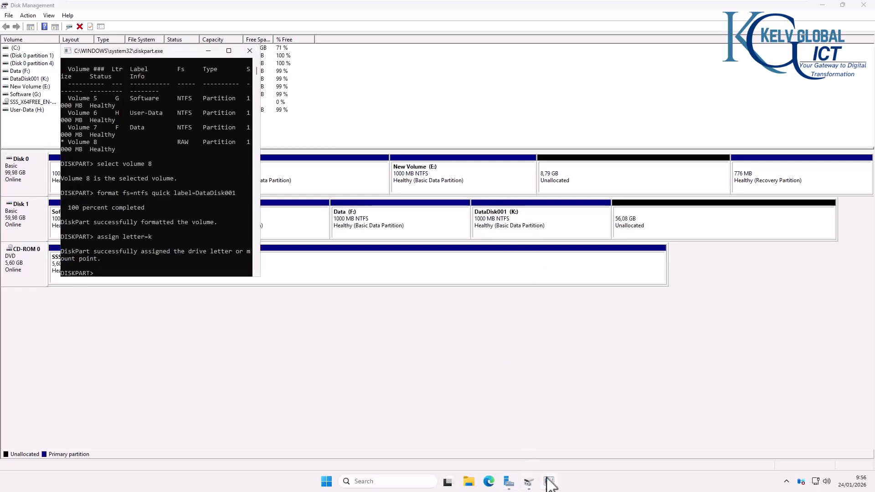
left_click(137, 266)
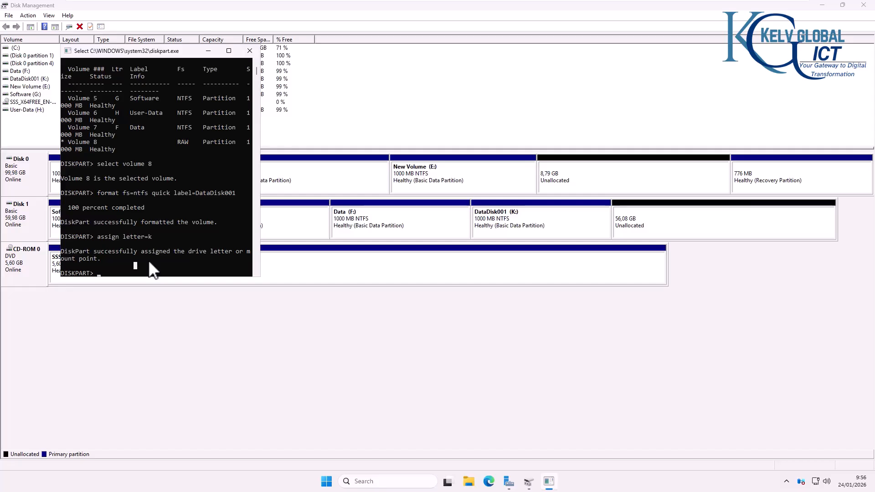
key("Up")
key("Up")
key("Up")
key("Up")
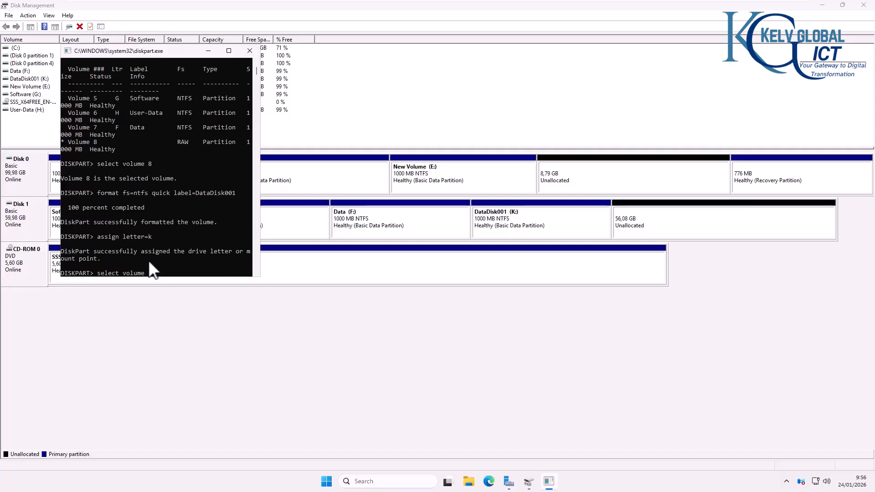
key("Return")
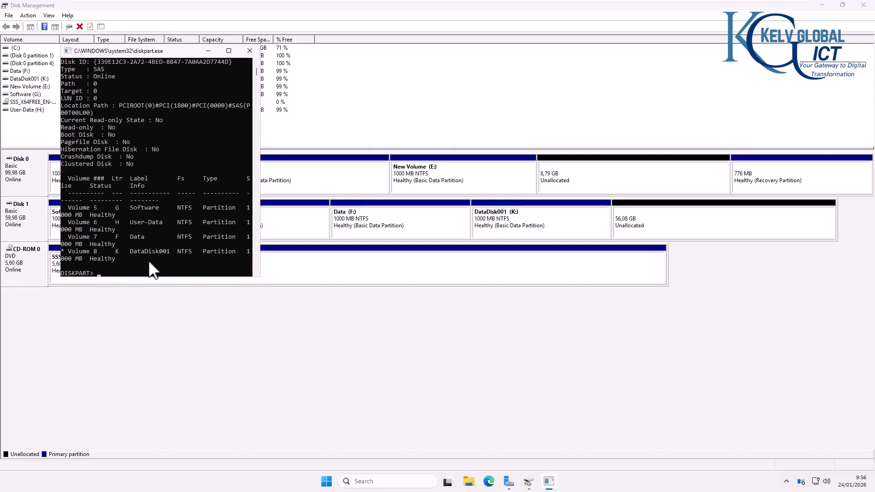
left_click(230, 52)
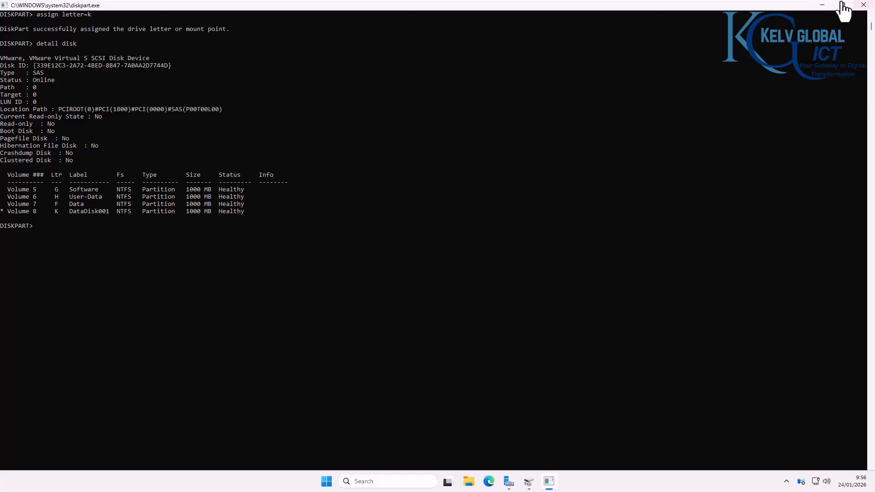
left_click(824, 5)
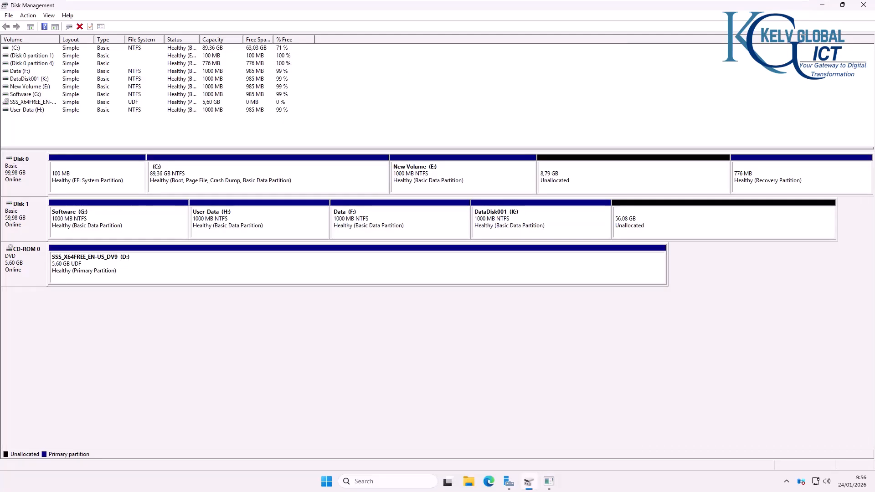
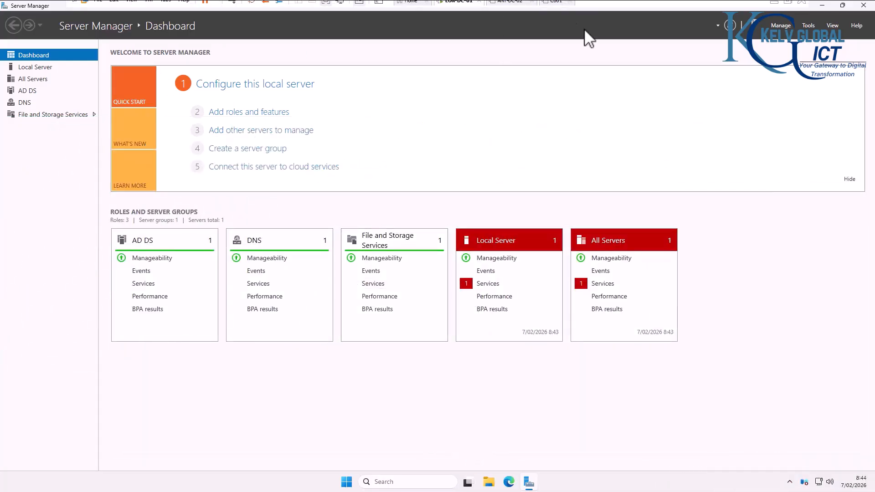
Step: Review the four NVMe hard disks in the virtual machine's settings
right_click(456, 8)
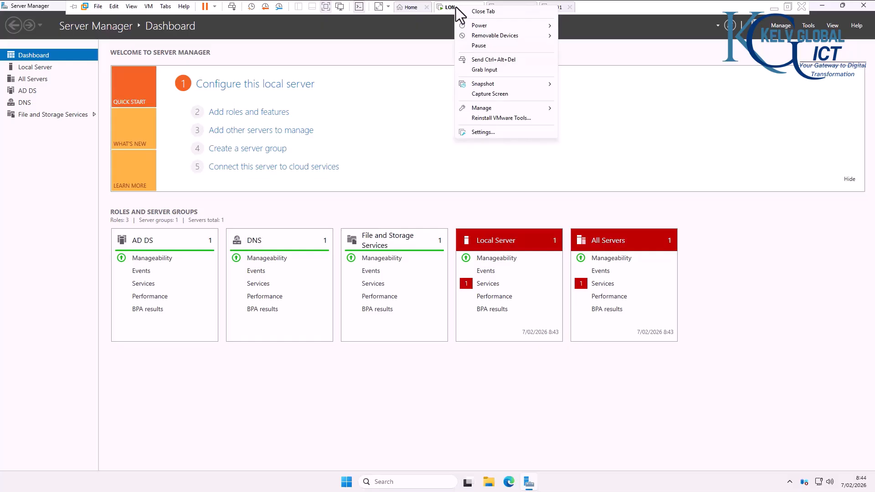
left_click(497, 132)
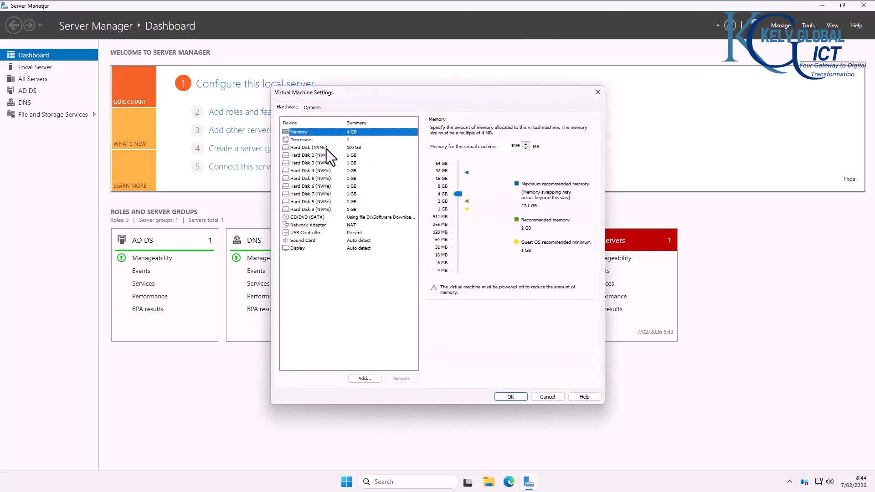
left_click(316, 148)
left_click(316, 156)
left_click(319, 163)
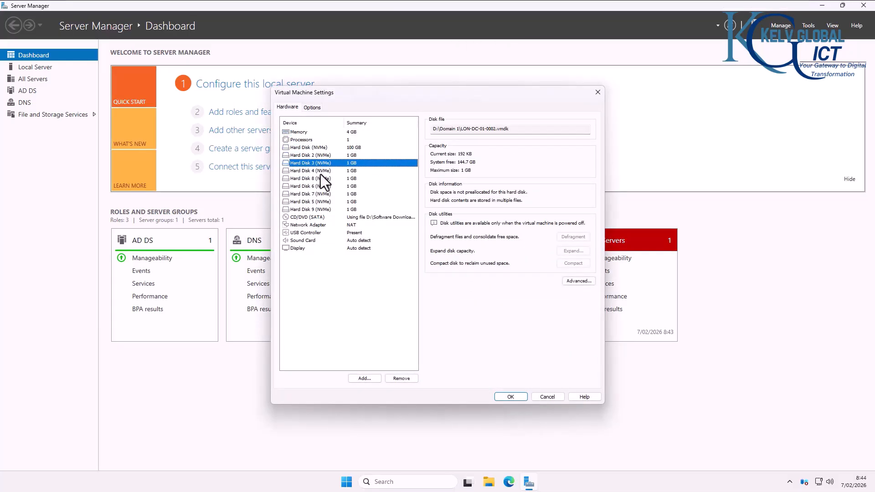
left_click(321, 173)
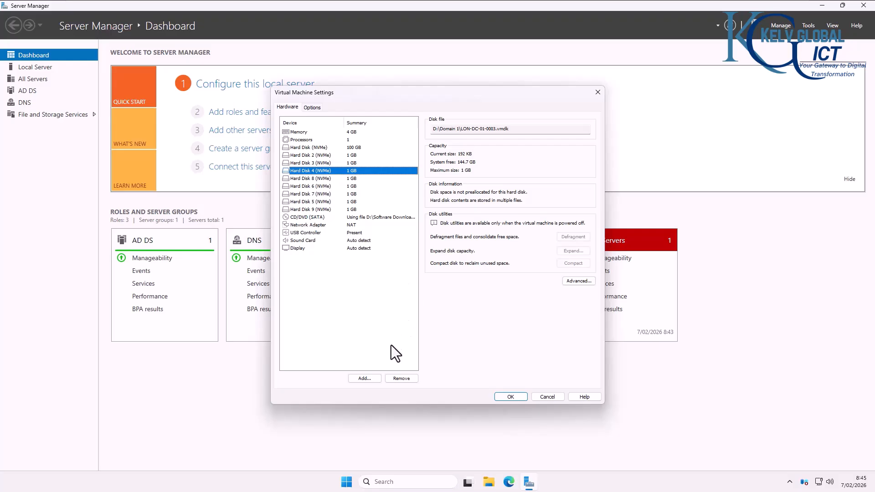
Step: Step through adding a new SCSI virtual hard disk, then cancel and close the VM settings
left_click(365, 378)
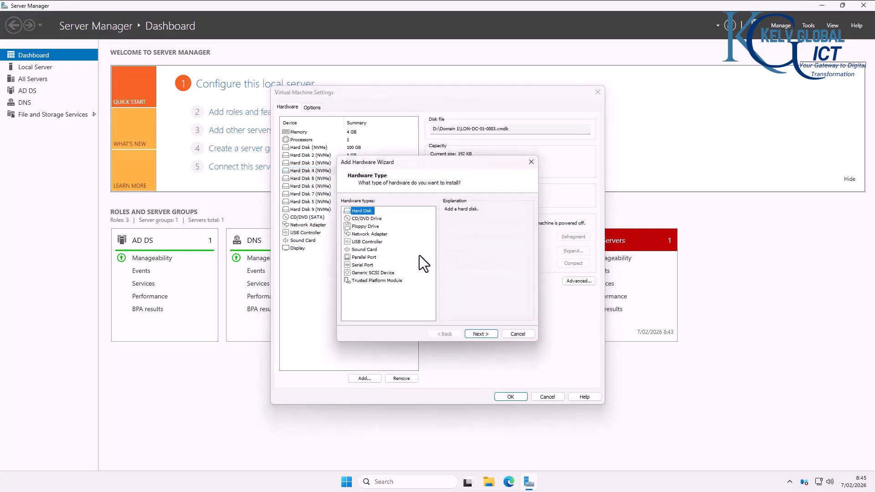
left_click(481, 333)
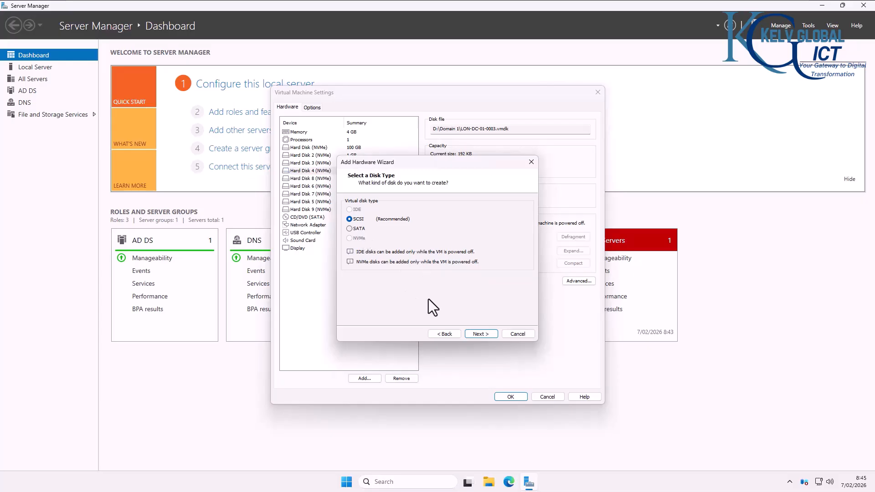
left_click(479, 334)
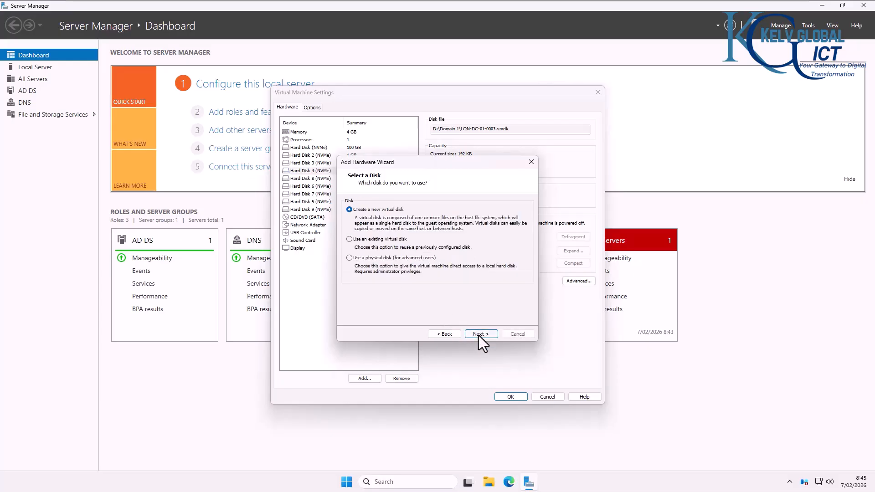
left_click(443, 334)
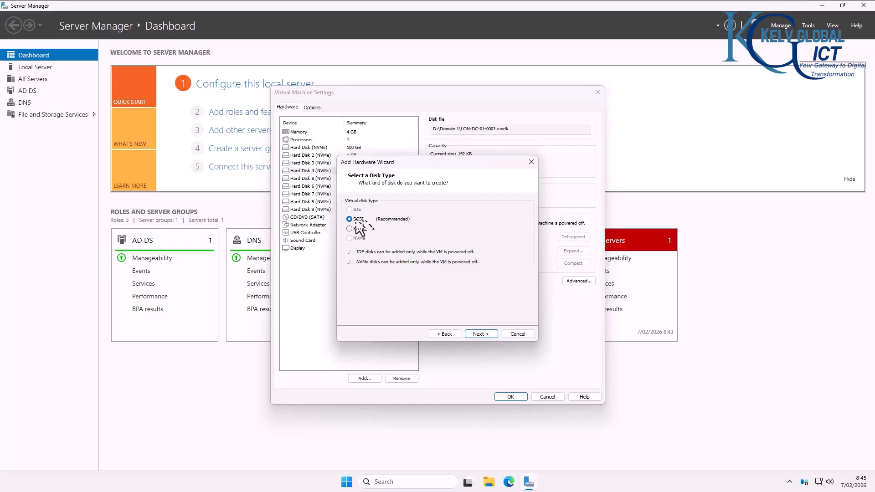
left_click(477, 335)
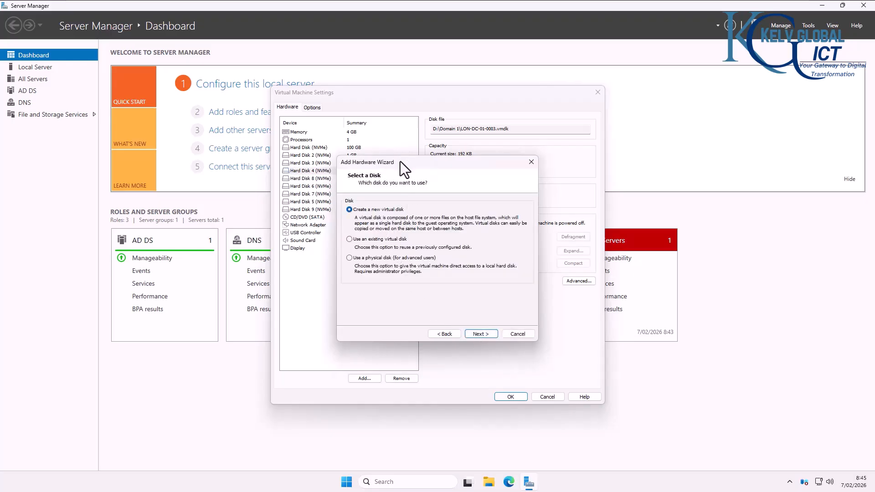
left_click(481, 335)
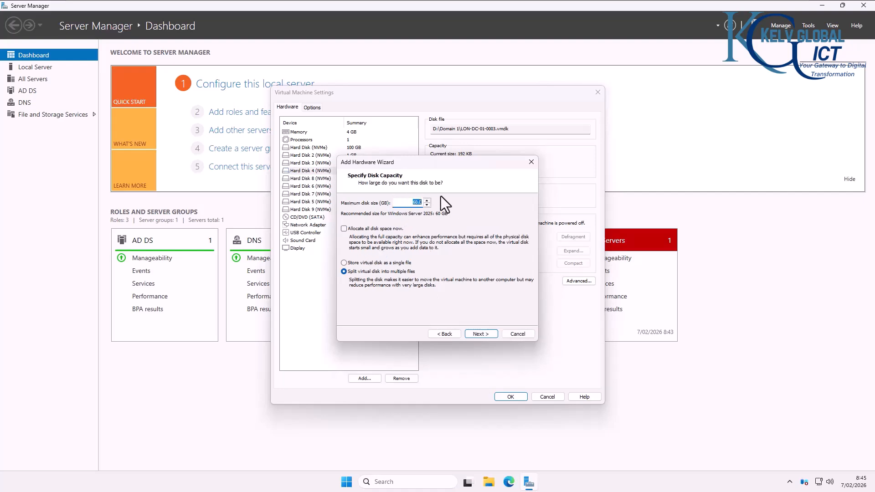
left_click(476, 332)
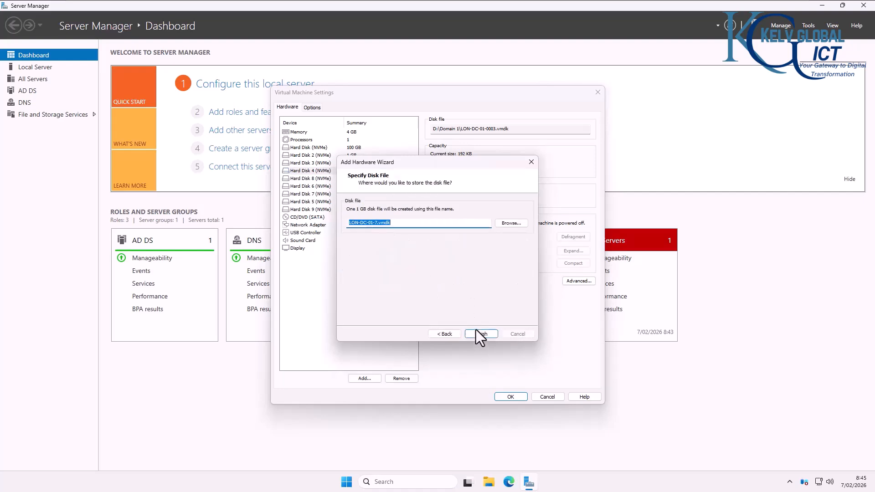
left_click(377, 223)
left_click(517, 334)
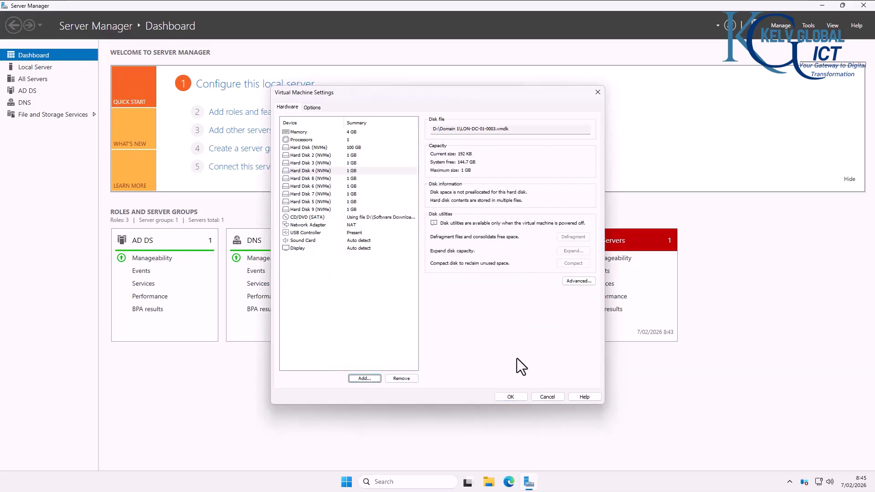
left_click(549, 397)
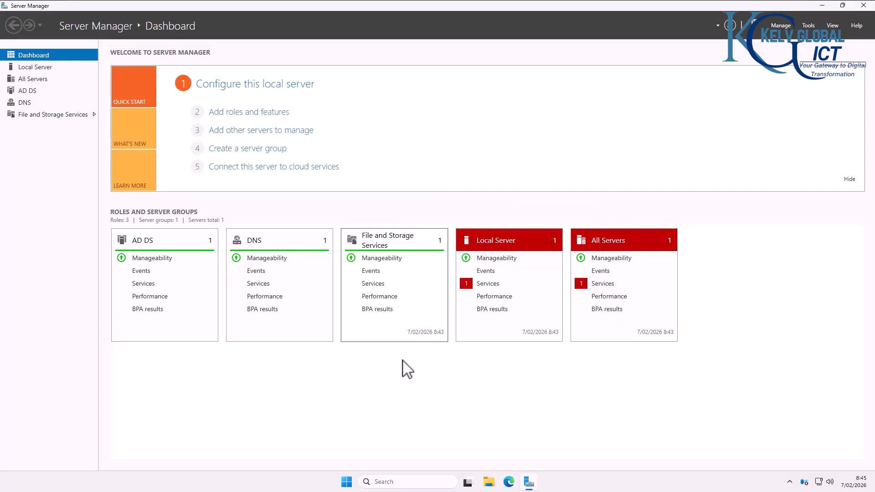
Step: Open Disk Management, initialize the new 1 GB disks as GPT, and maximize the window
right_click(347, 484)
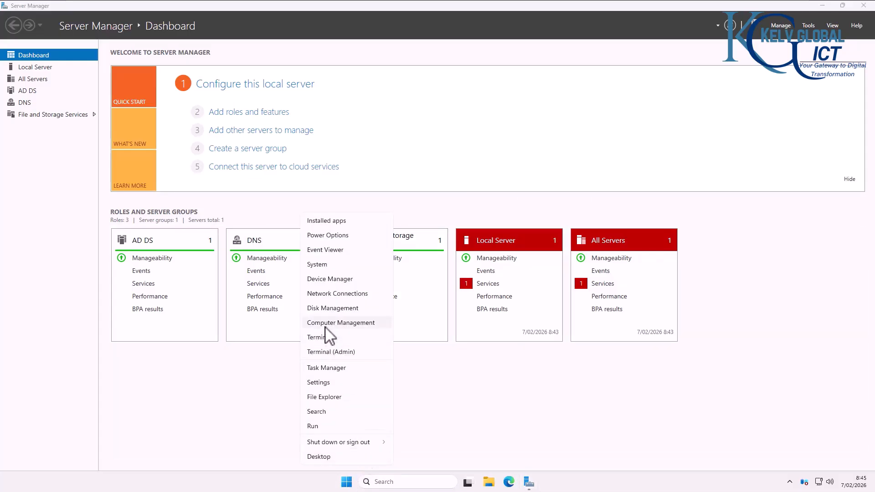
left_click(329, 309)
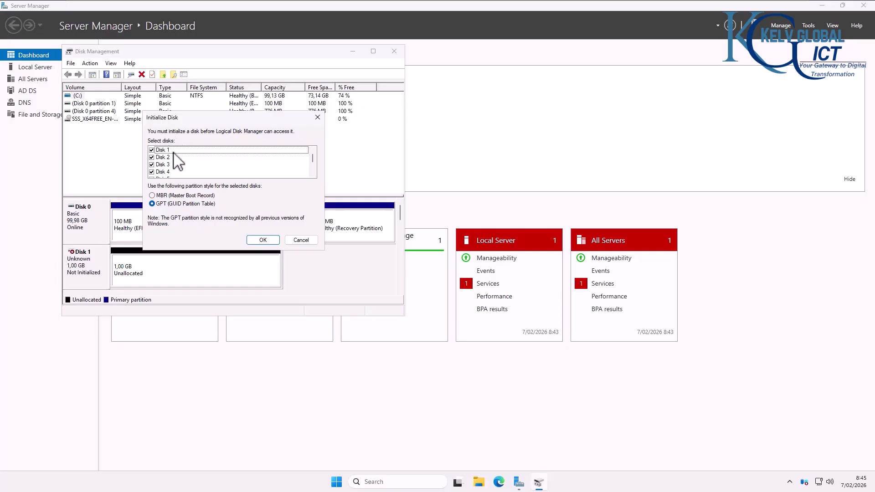
left_click_drag(313, 157, 313, 165)
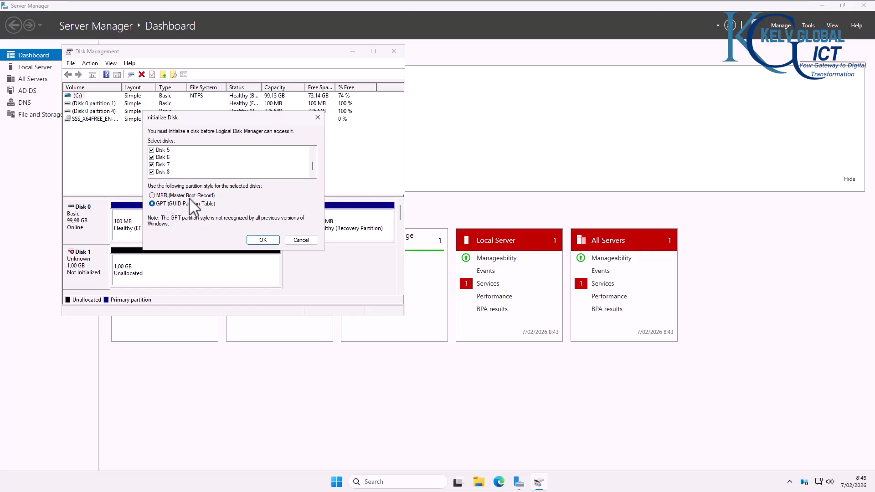
left_click(263, 240)
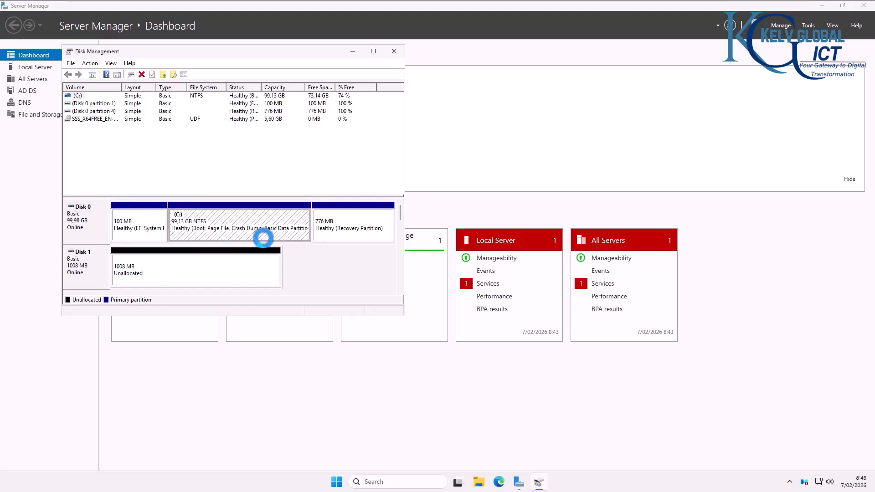
left_click(373, 52)
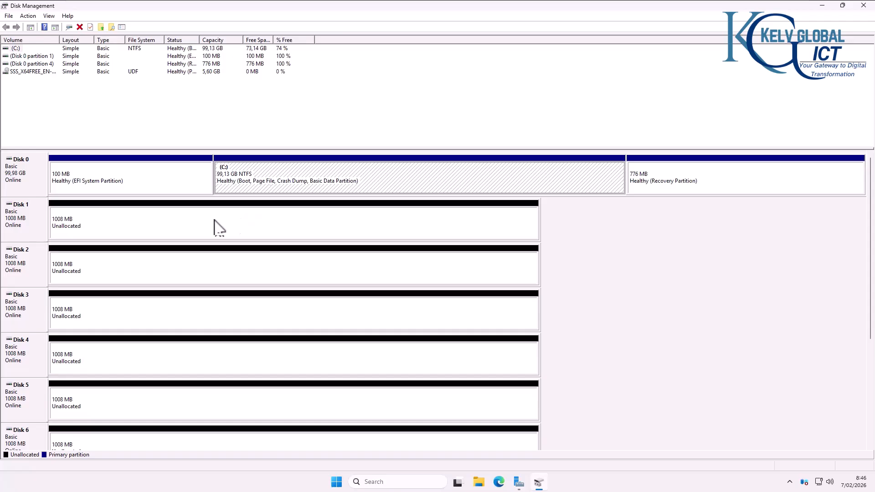
left_click(101, 233)
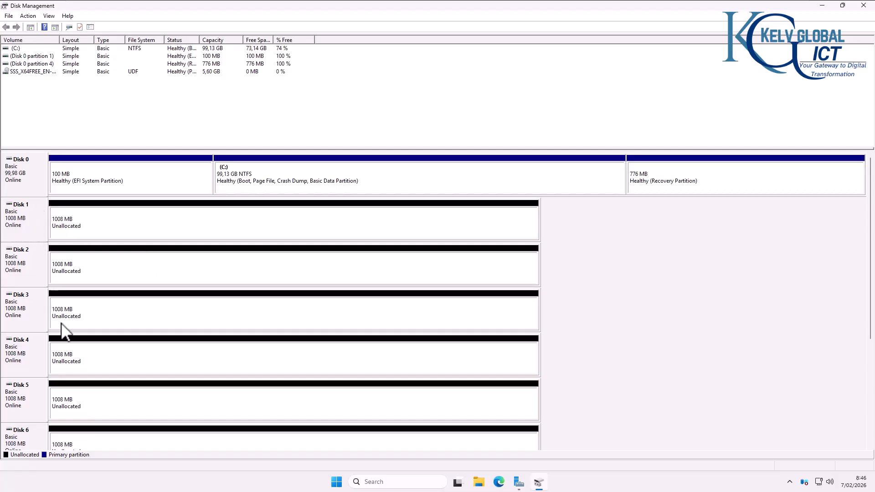
left_click_drag(873, 310, 874, 219)
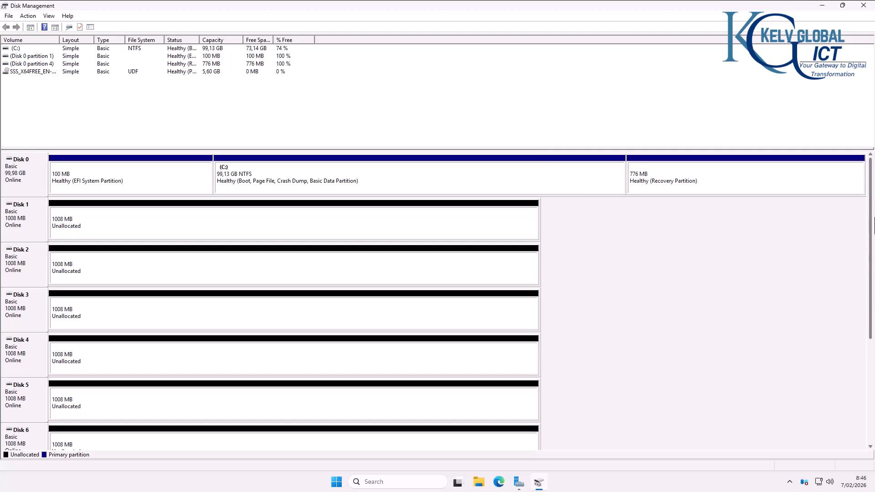
right_click(72, 227)
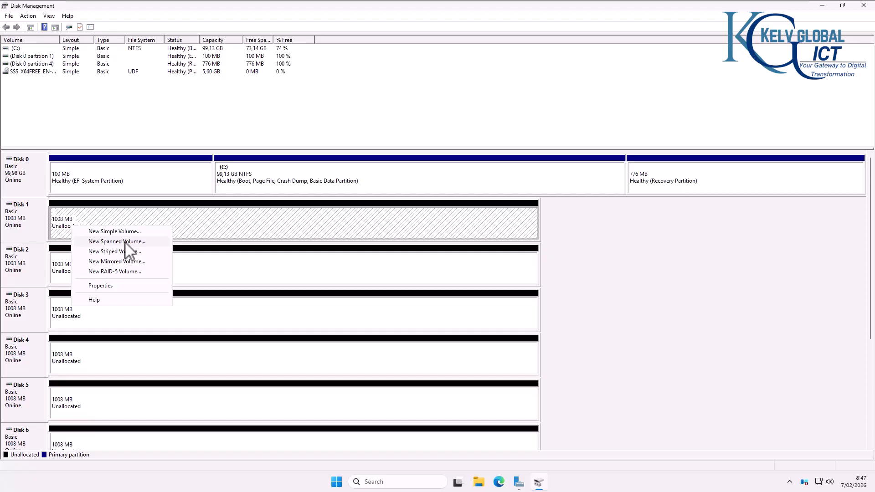
left_click(499, 184)
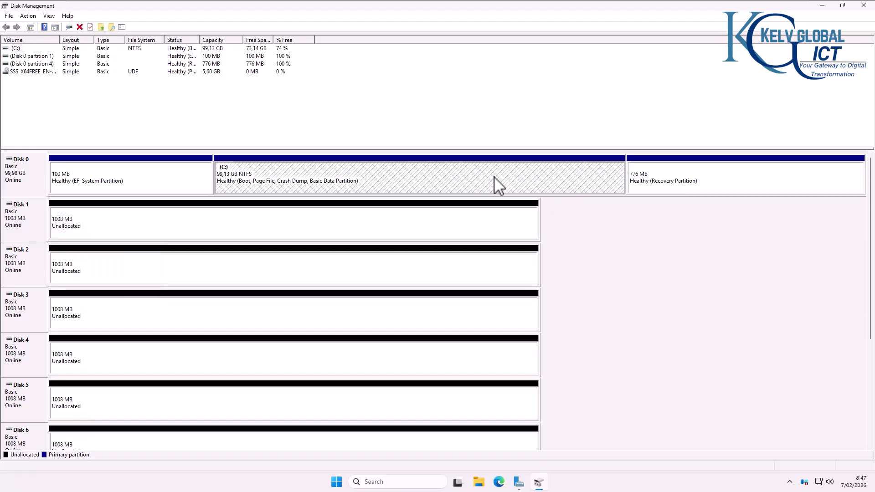
Step: Shrink C: by 2000 MB to 97.17 GB, leaving 1.95 GB unallocated on Disk 0
right_click(499, 185)
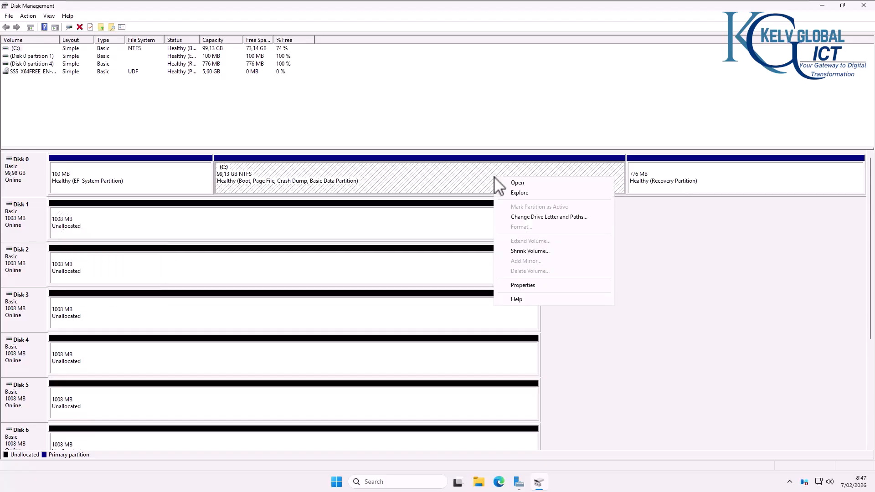
left_click(530, 251)
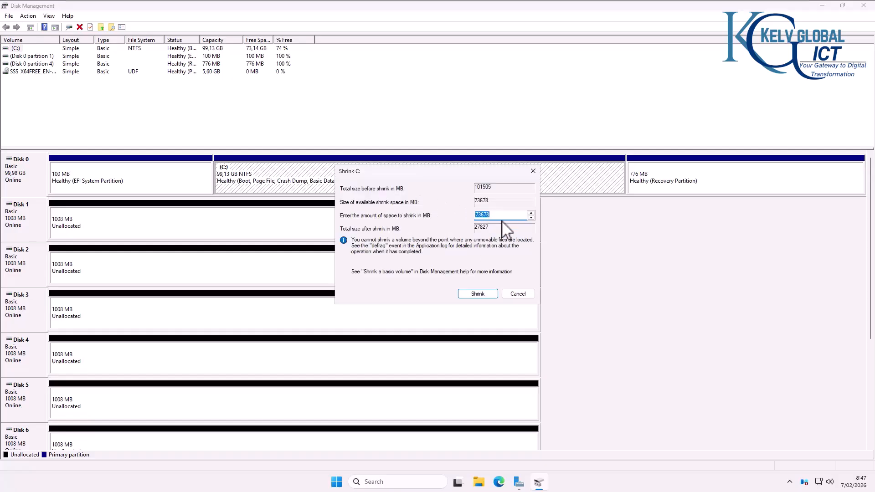
left_click_drag(498, 217, 451, 222)
double_click(495, 214)
type("2000")
left_click(477, 294)
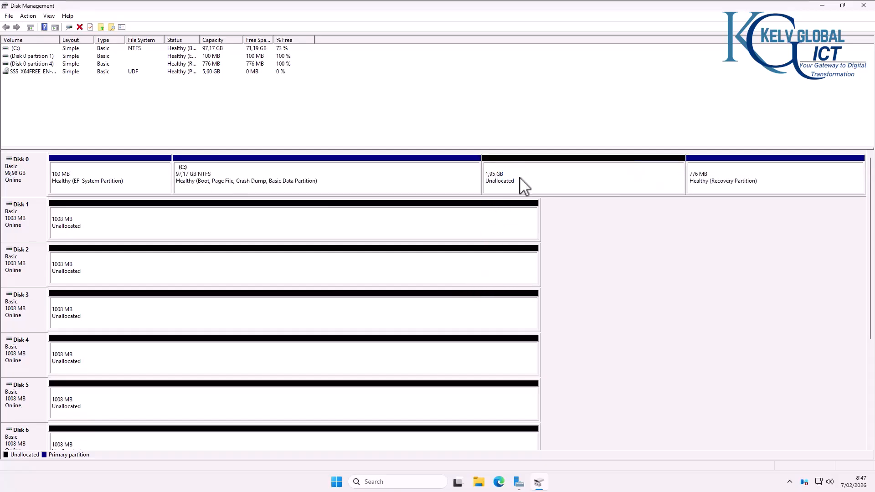
right_click(520, 178)
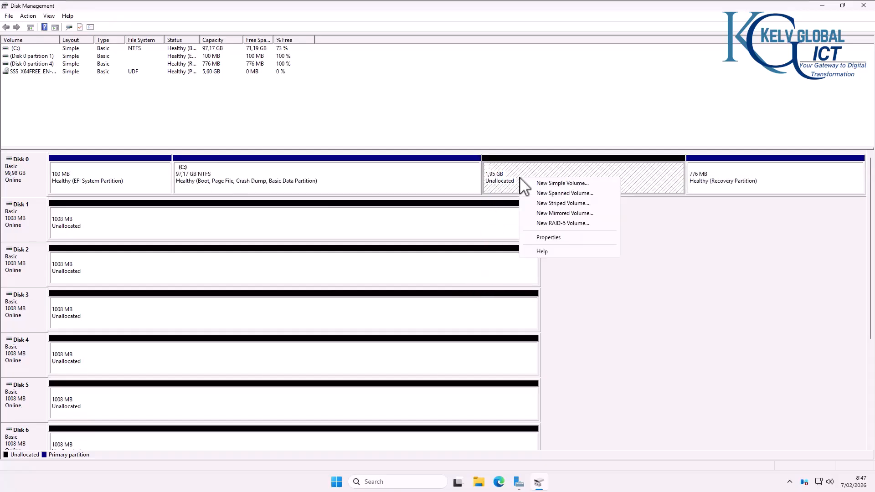
left_click(571, 214)
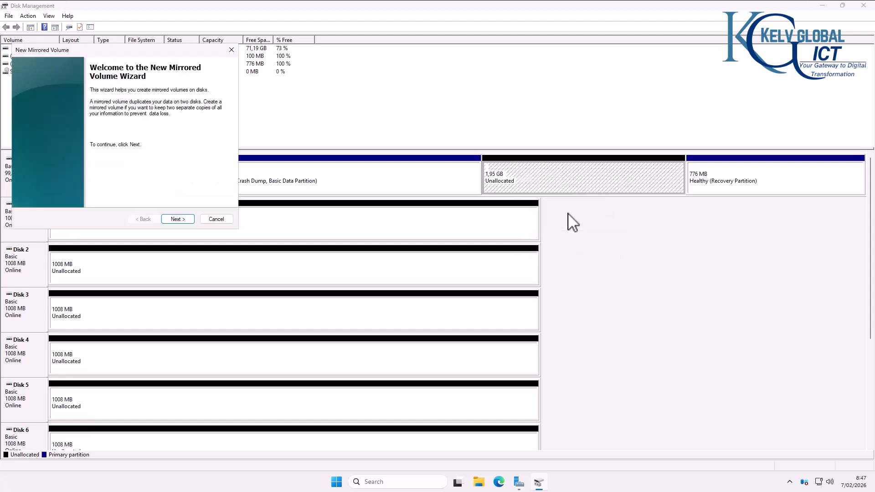
left_click(178, 220)
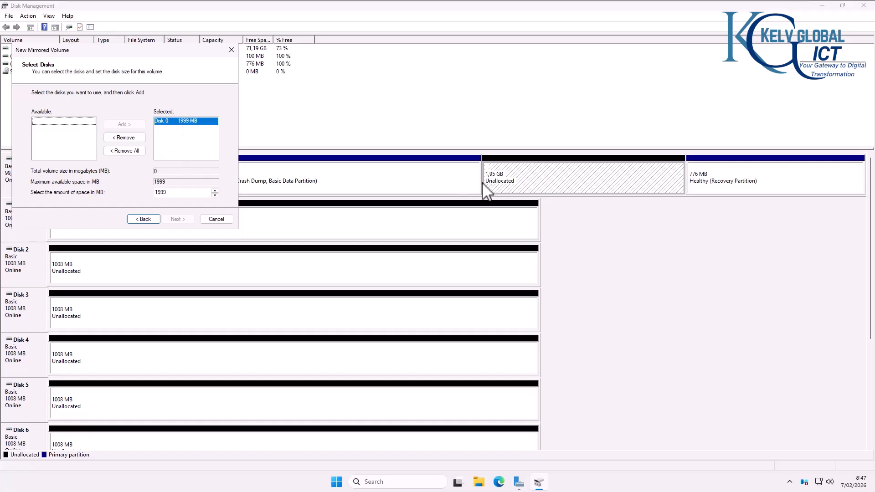
left_click(216, 220)
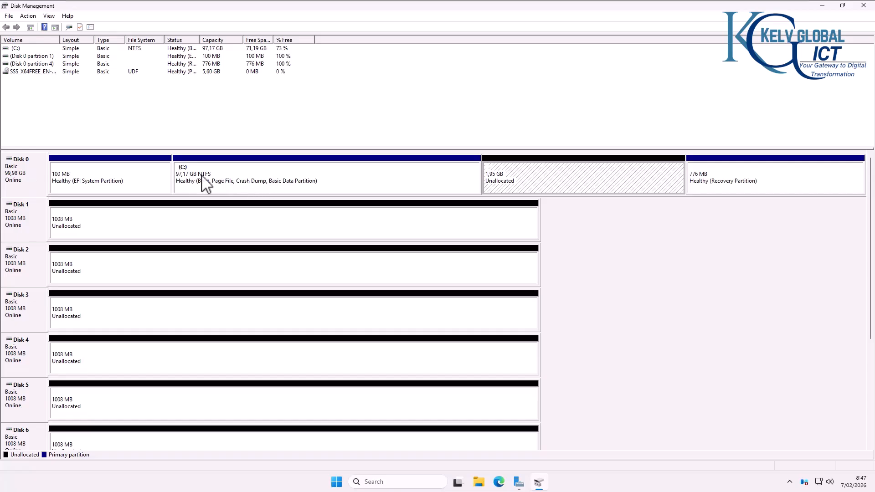
Step: Create spanned volume Spa001 (E:) across Disks 1 and 2 with quick format, converting them to dynamic
right_click(96, 224)
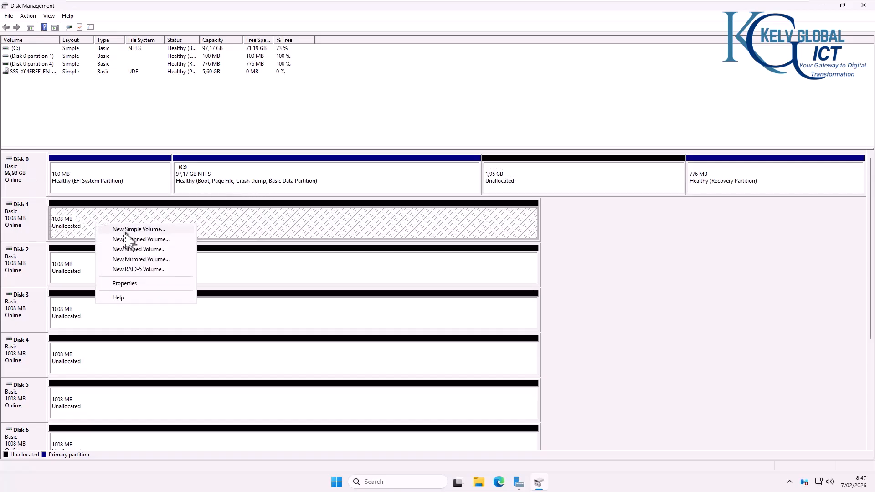
left_click(153, 239)
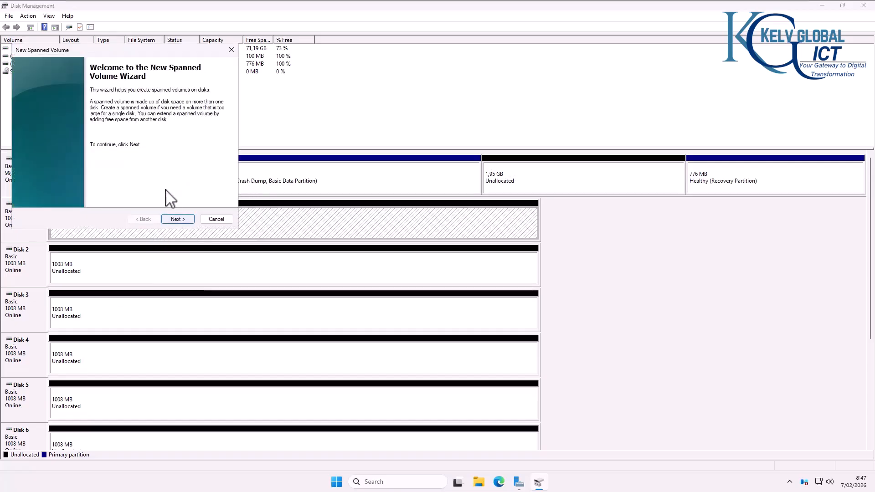
left_click(177, 218)
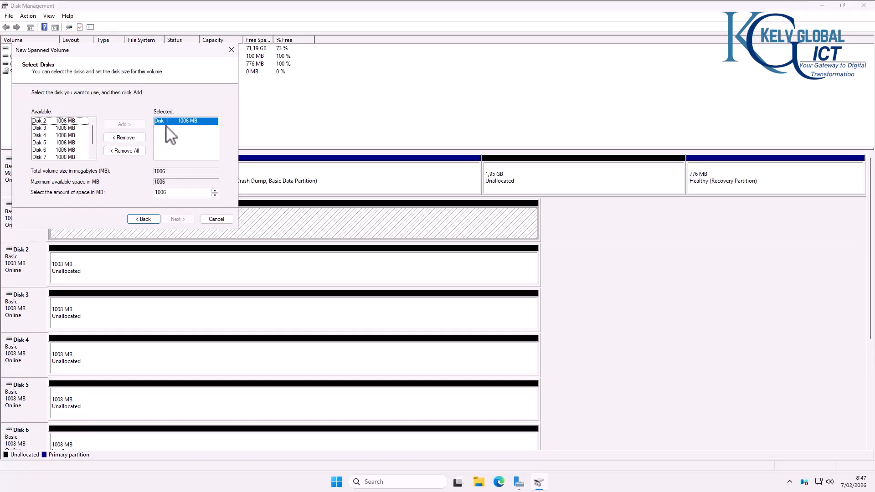
left_click(122, 125)
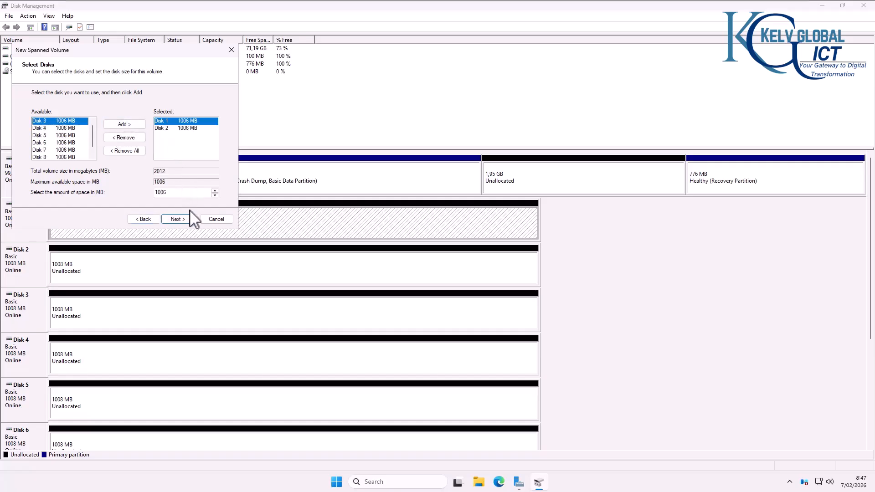
left_click(181, 220)
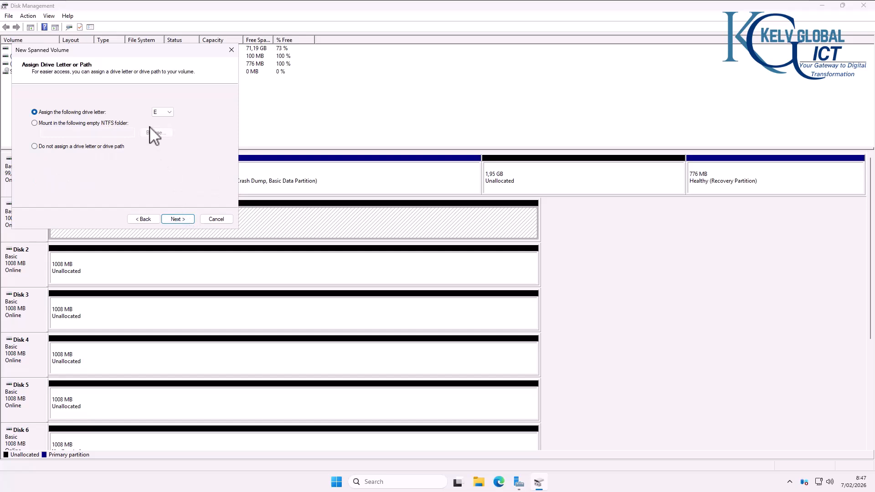
left_click(176, 220)
left_click_drag(143, 161, 92, 160)
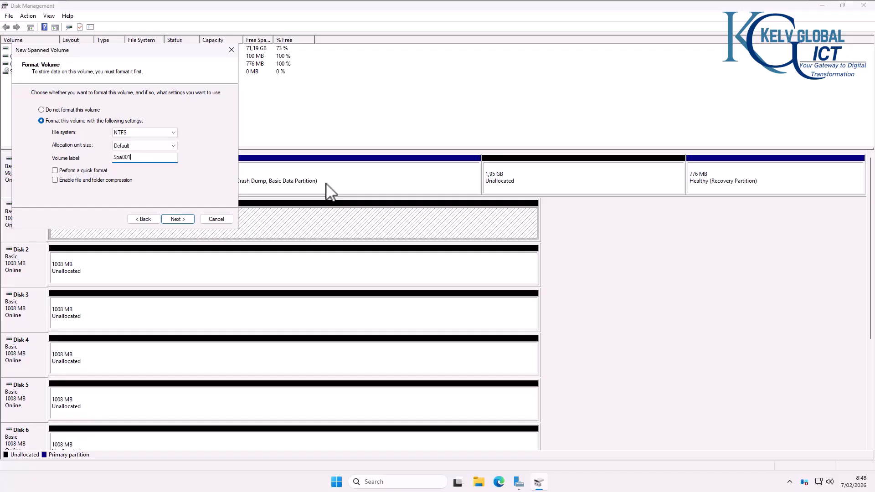
left_click(99, 172)
left_click(183, 219)
left_click(177, 219)
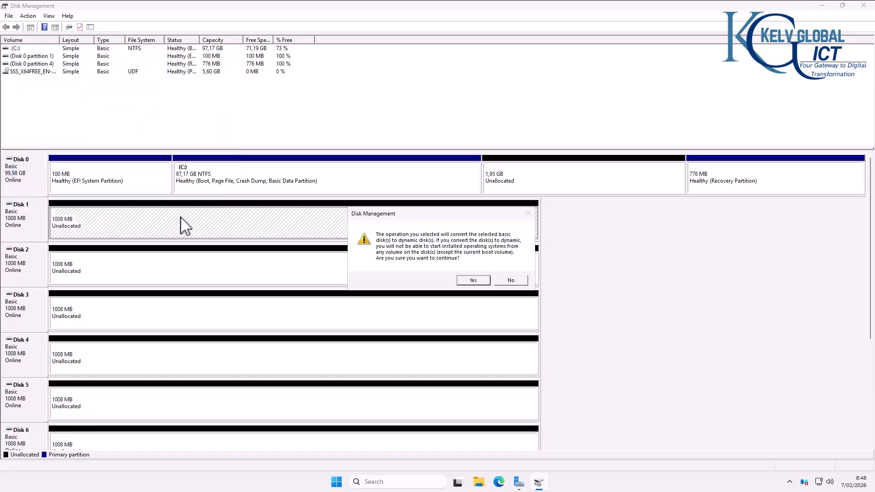
left_click(473, 280)
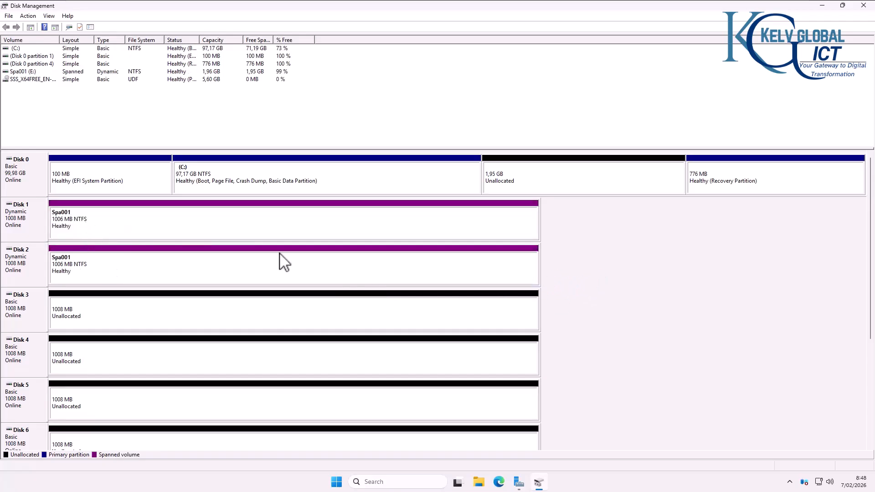
left_click(479, 482)
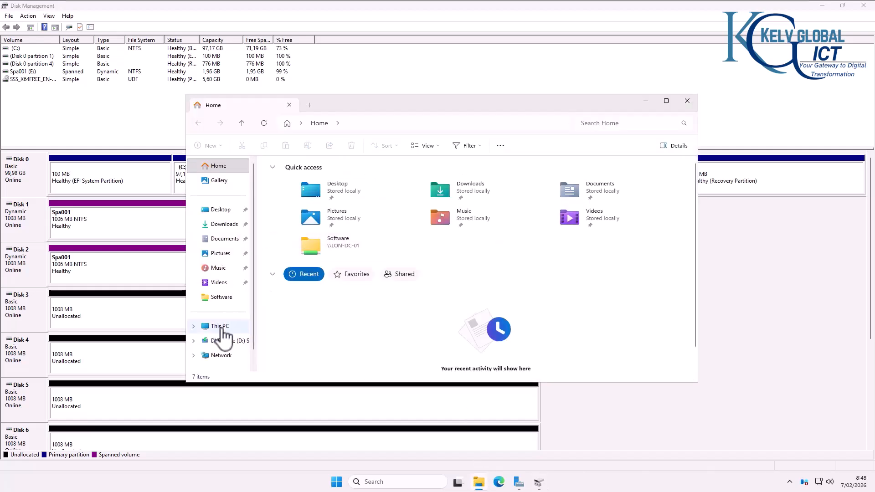
left_click(232, 327)
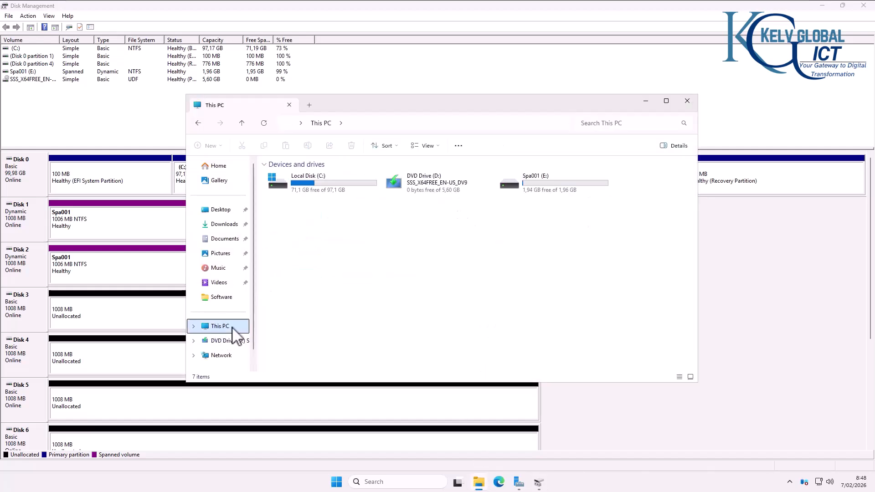
double_click(545, 187)
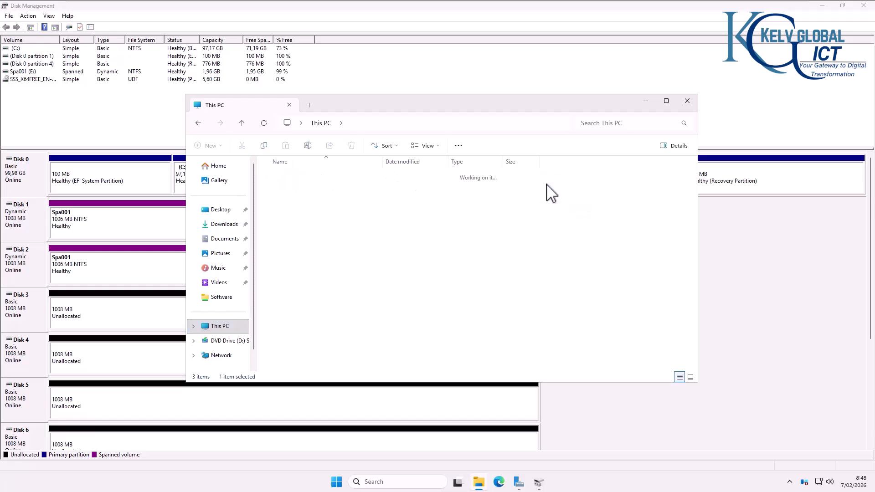
left_click(687, 101)
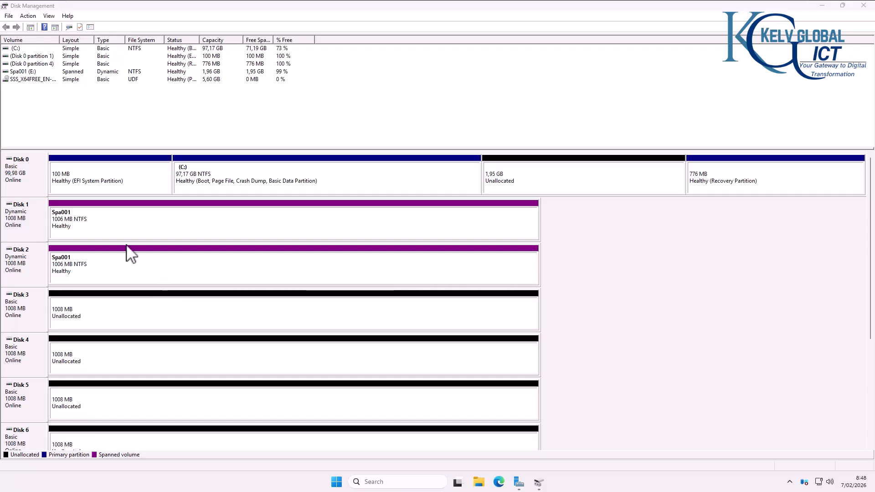
left_click(38, 215)
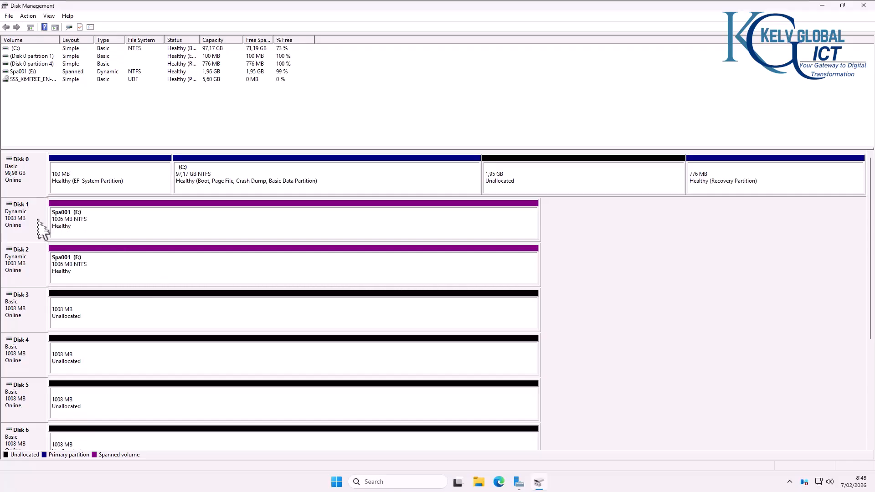
Step: Inspect Disk 2 and the Spa001 extents on Disks 1 and 2
left_click(40, 269)
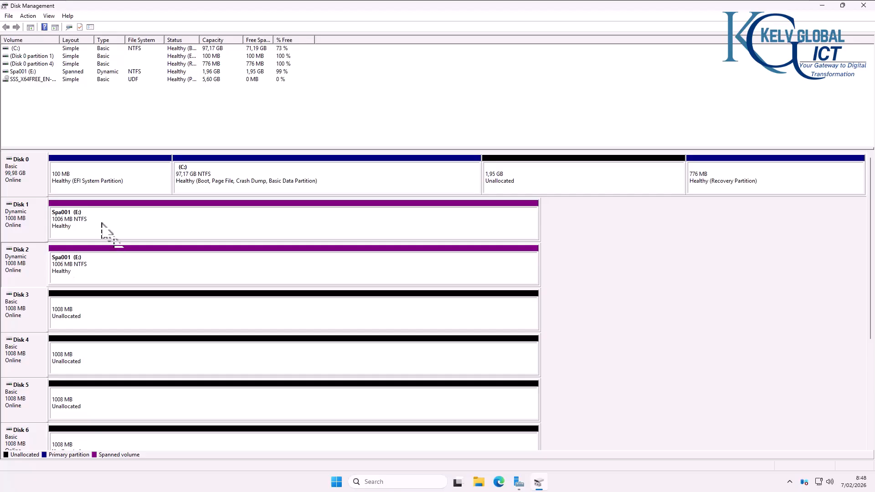
left_click(86, 227)
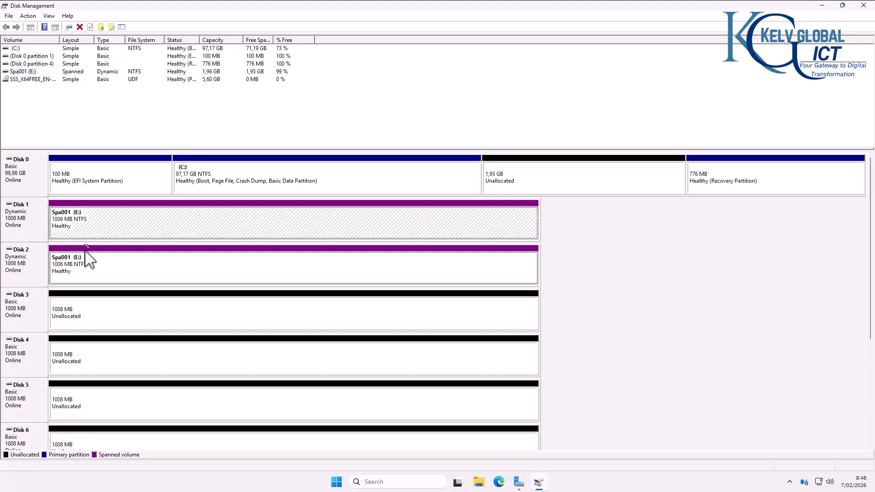
left_click(71, 274)
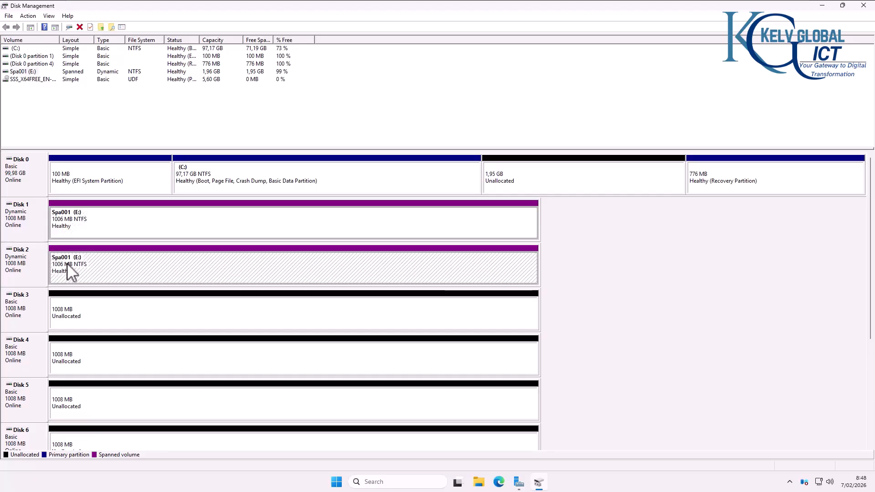
Step: Start a new mirrored volume from Disk 3's unallocated space using Disks 3 and 4
right_click(88, 313)
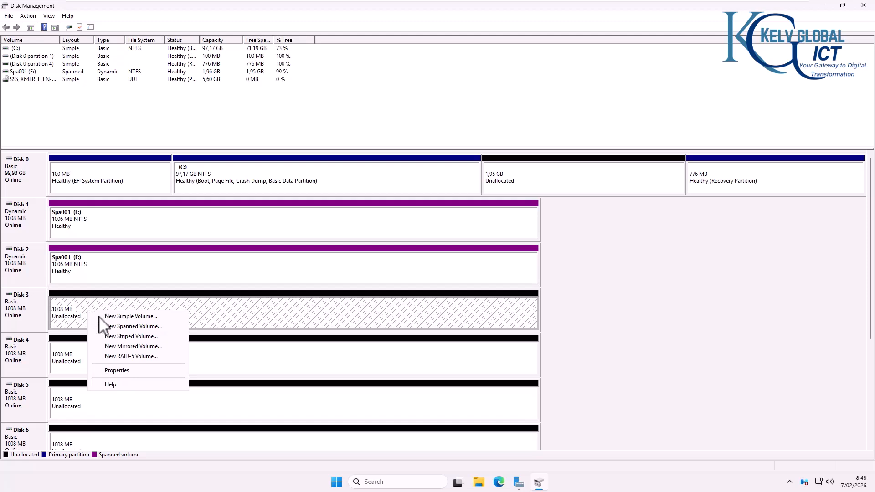
left_click(135, 347)
left_click(173, 221)
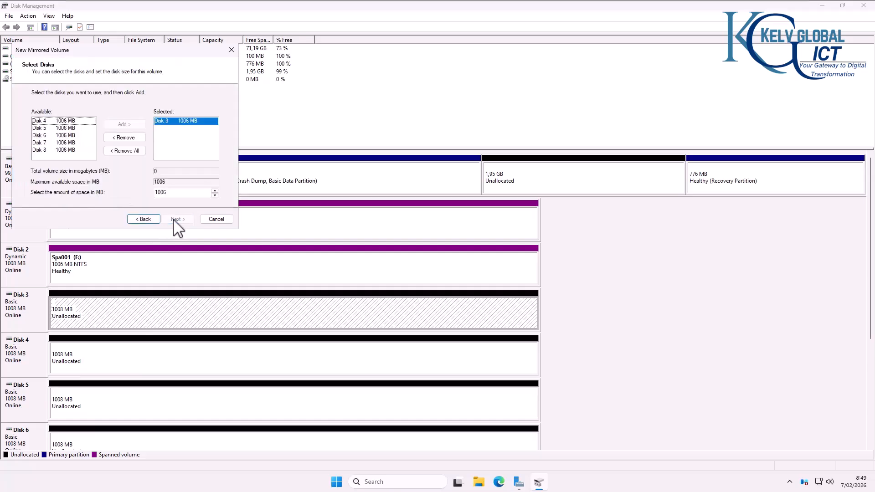
left_click(115, 138)
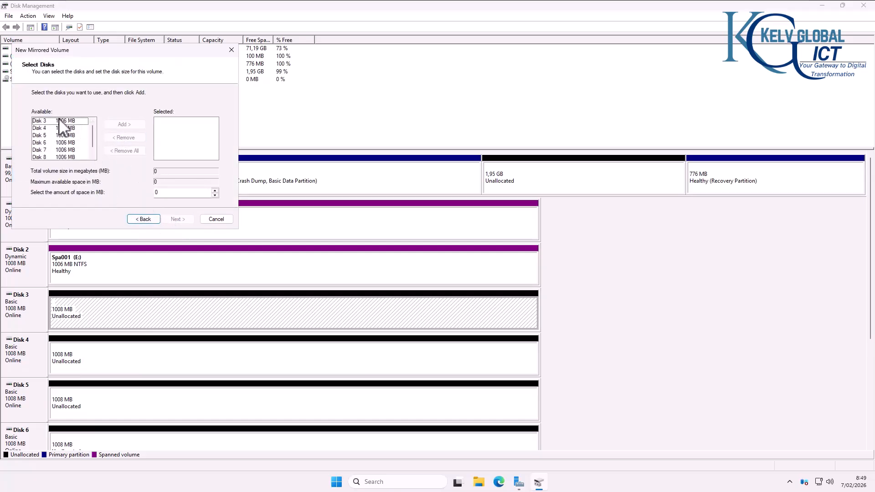
left_click(64, 121)
left_click(117, 125)
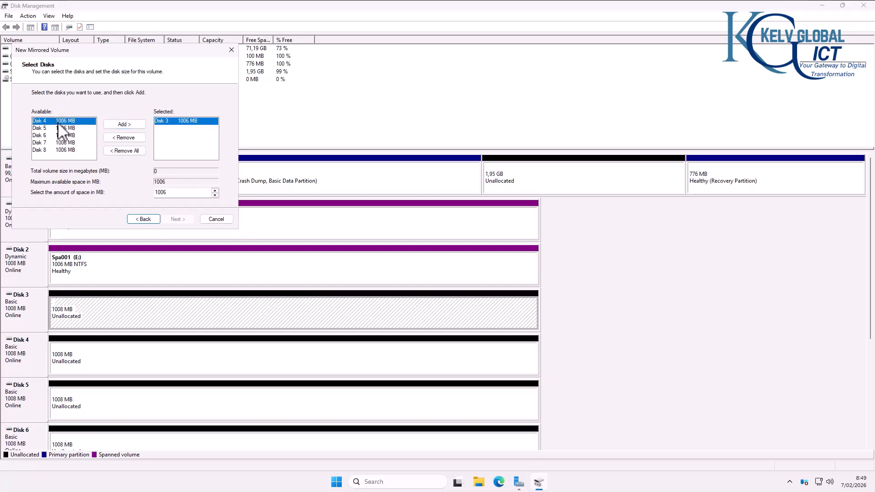
left_click(116, 125)
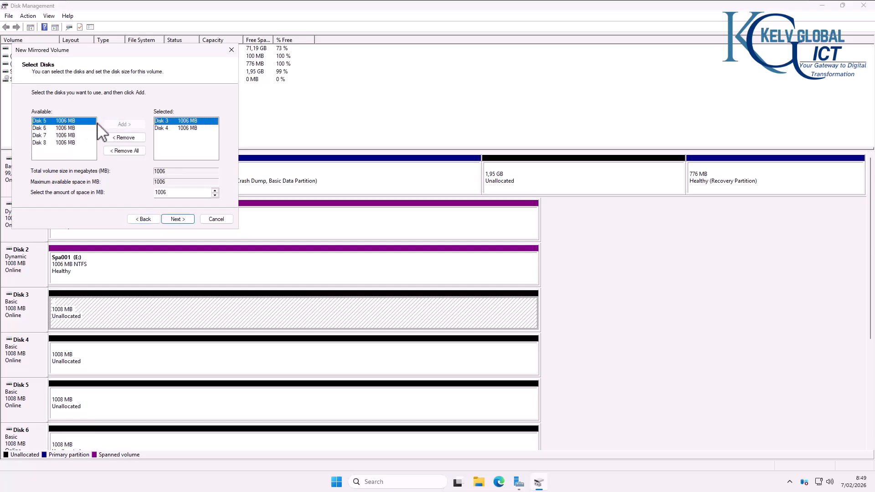
Step: Keep letter F, label the mirror Mir002 with quick format, and confirm dynamic conversion
left_click(182, 219)
left_click(178, 220)
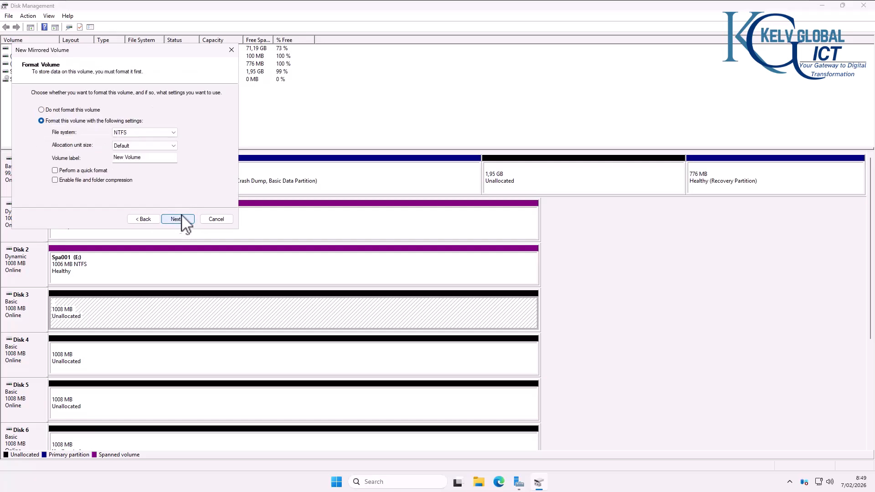
double_click(150, 159)
left_click(92, 172)
left_click(178, 219)
left_click(177, 220)
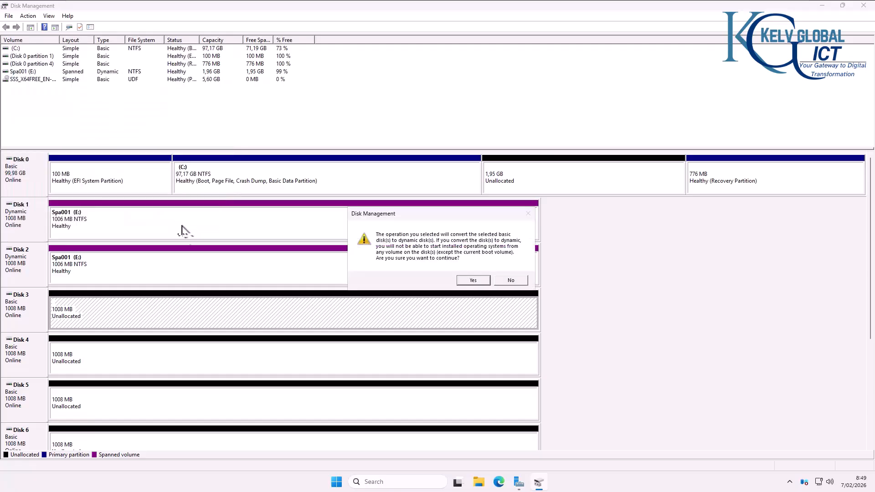
left_click(482, 278)
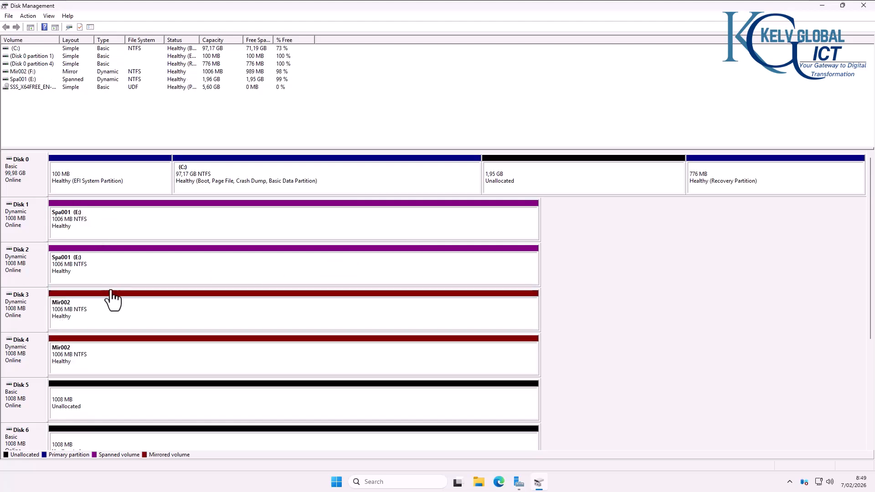
Step: Start a RAID-5 volume from Disk 5's unallocated space, adding Disks 6, 7 and 8
left_click(141, 415)
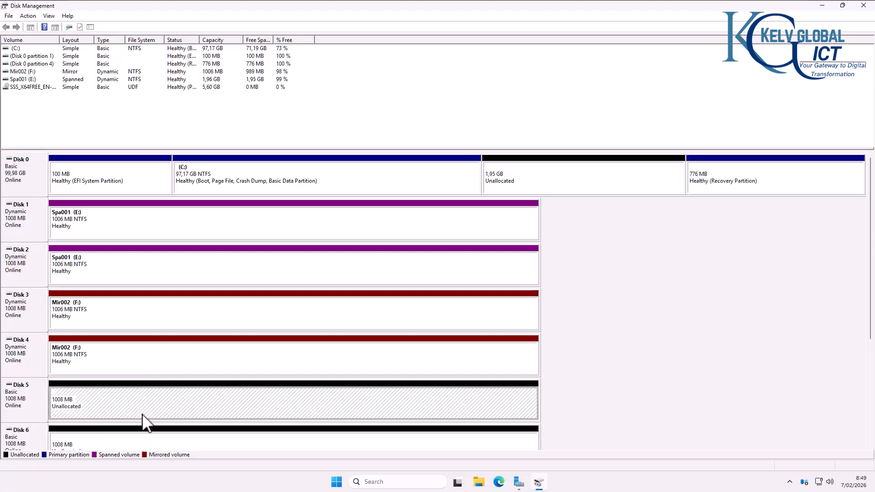
right_click(130, 412)
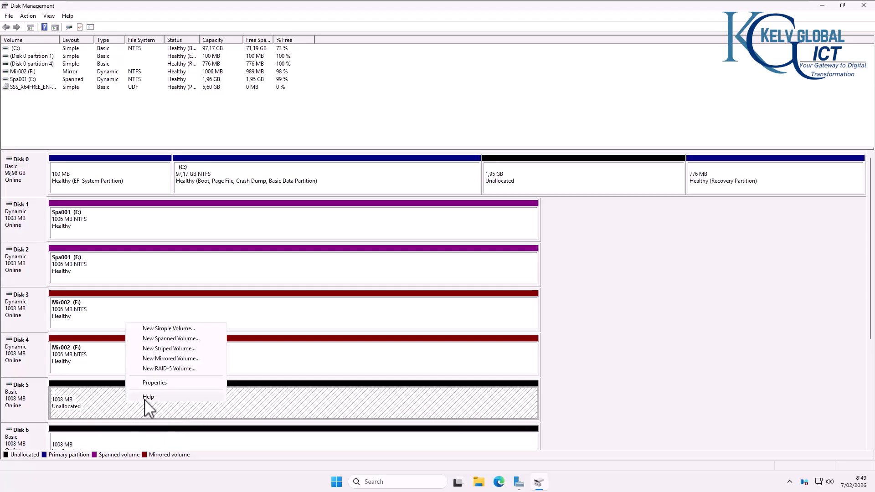
left_click(178, 369)
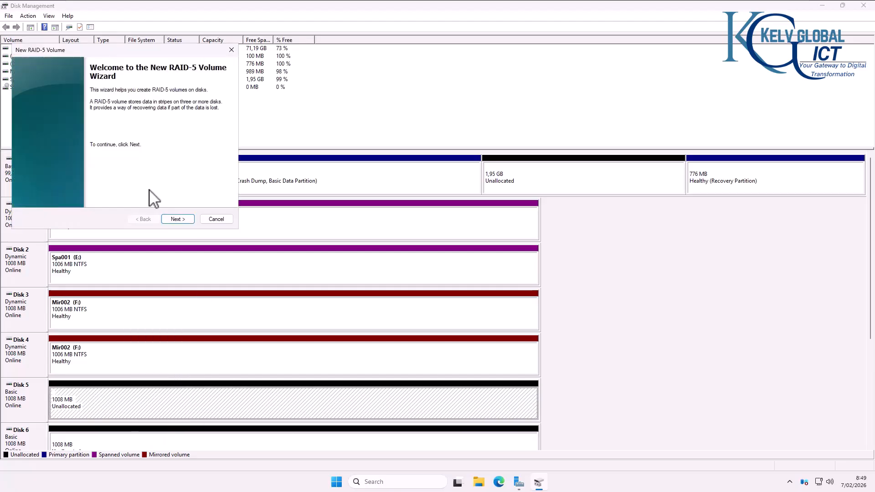
left_click(176, 220)
left_click(68, 120)
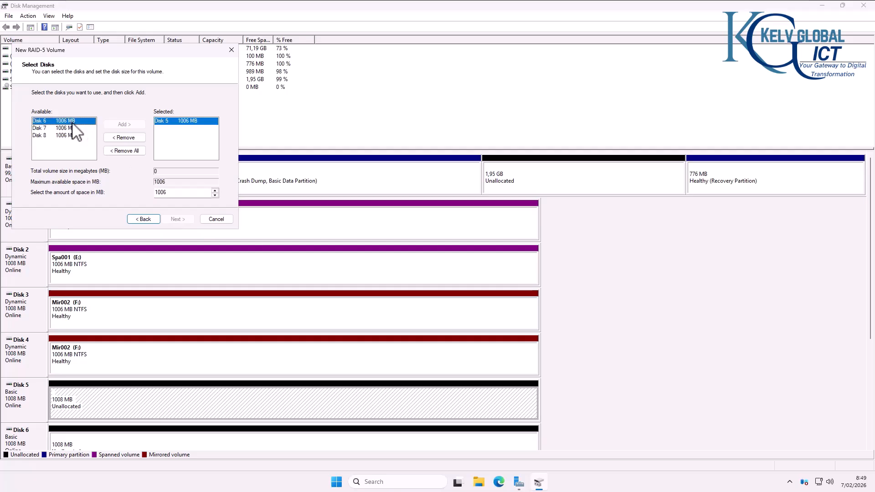
left_click(123, 125)
left_click(119, 125)
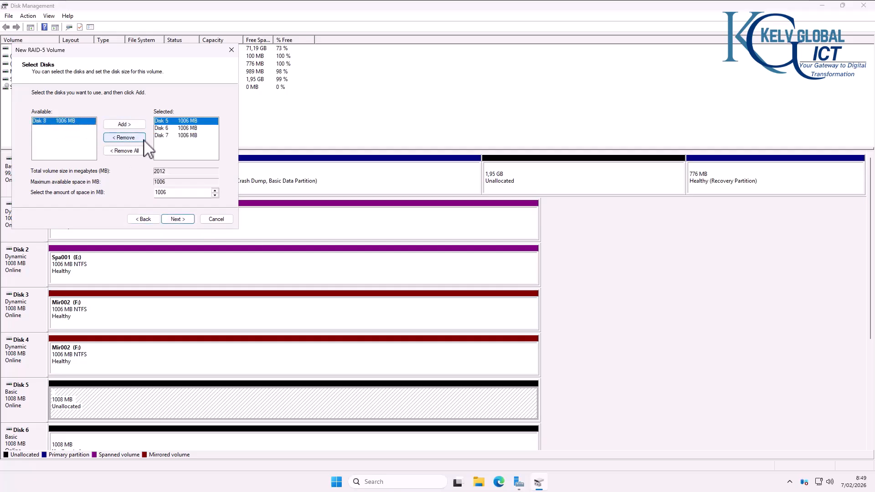
left_click(123, 125)
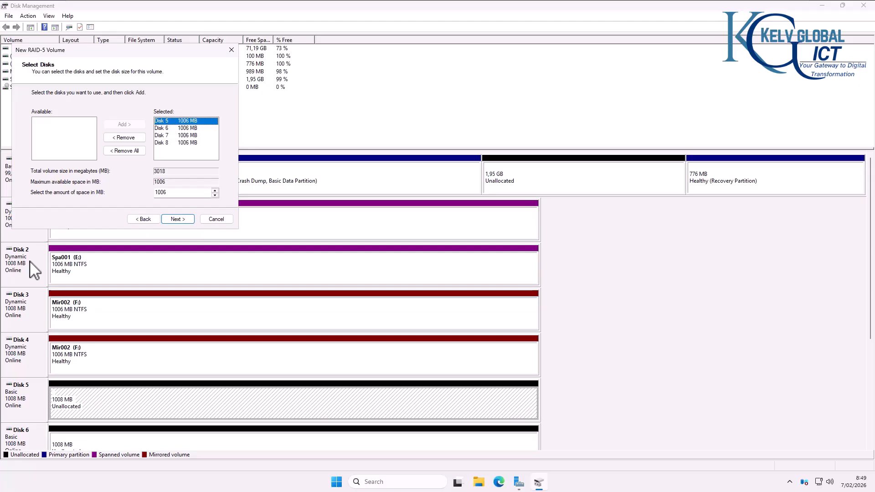
Step: Assign letter G, label it Data001 with quick format, and accept converting the disks to dynamic
left_click(178, 221)
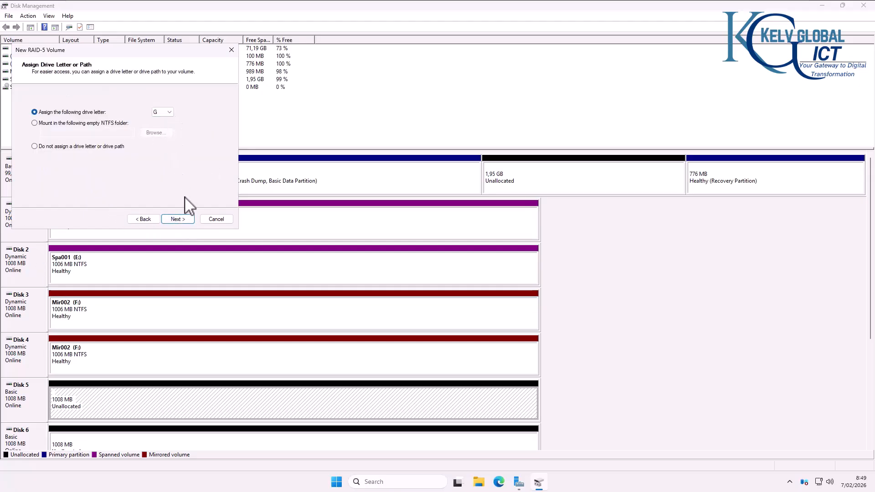
left_click(178, 220)
left_click_drag(150, 157, 114, 158)
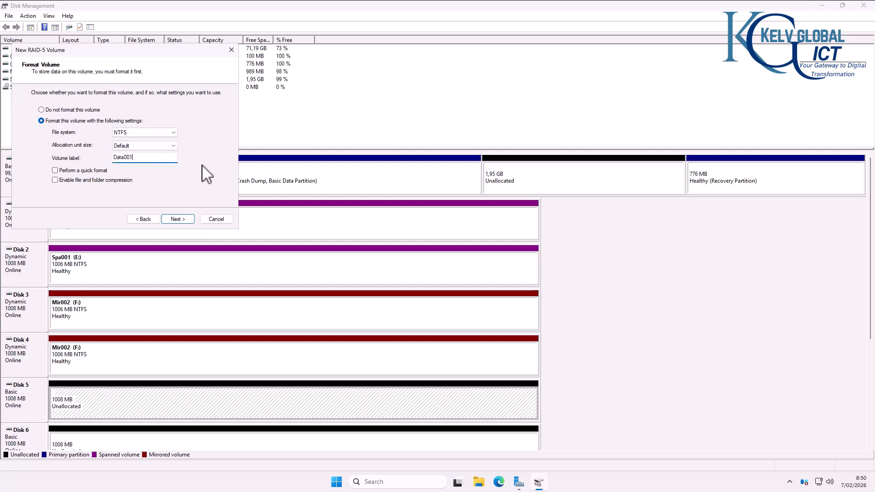
type("Data001")
left_click(87, 171)
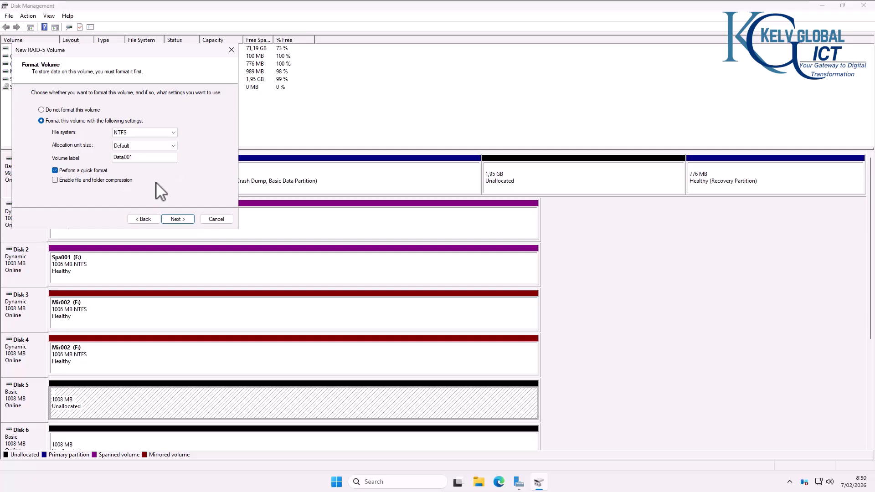
left_click(176, 219)
left_click(177, 220)
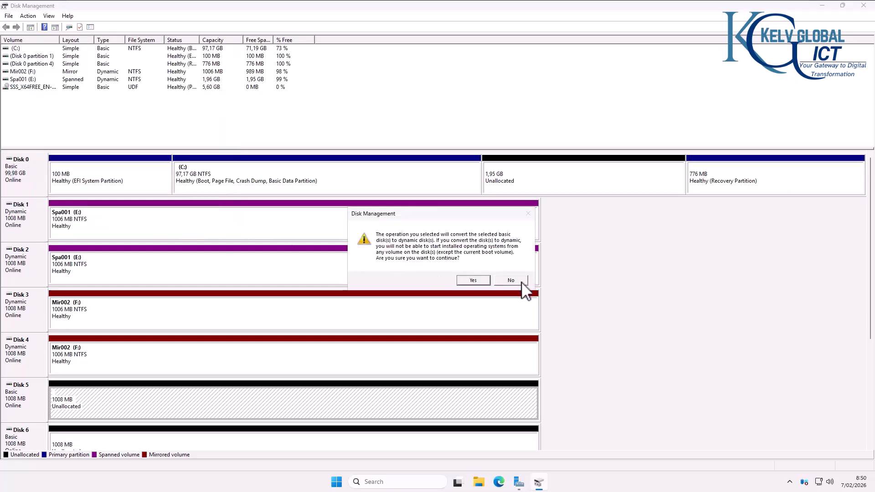
left_click(478, 281)
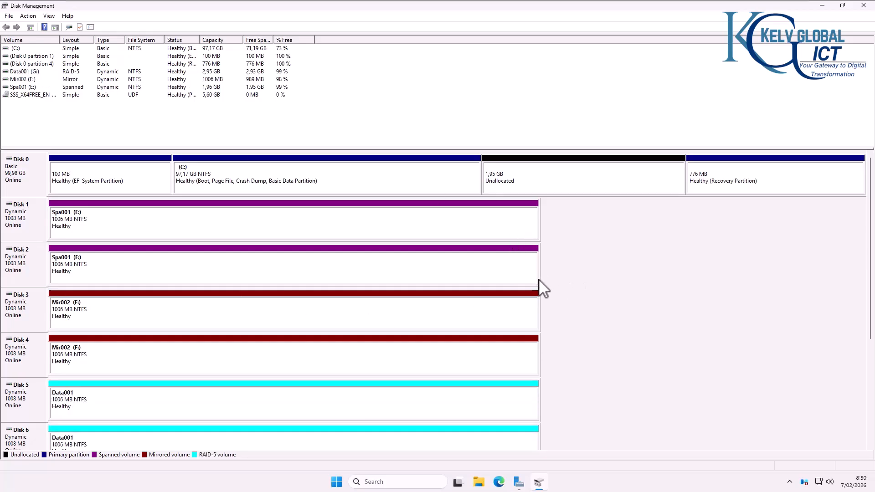
left_click_drag(870, 279, 853, 378)
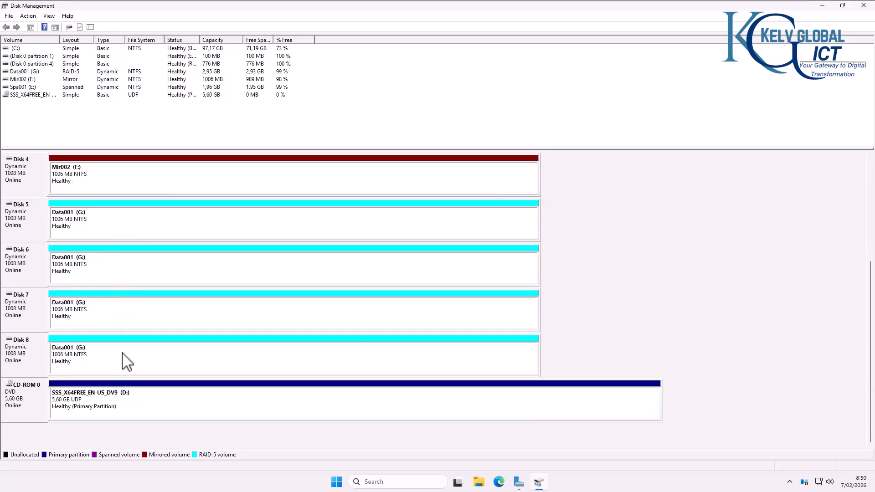
Step: Open the Data001 (G:) drive from This PC in a maximized File Explorer
left_click(479, 483)
left_click(666, 101)
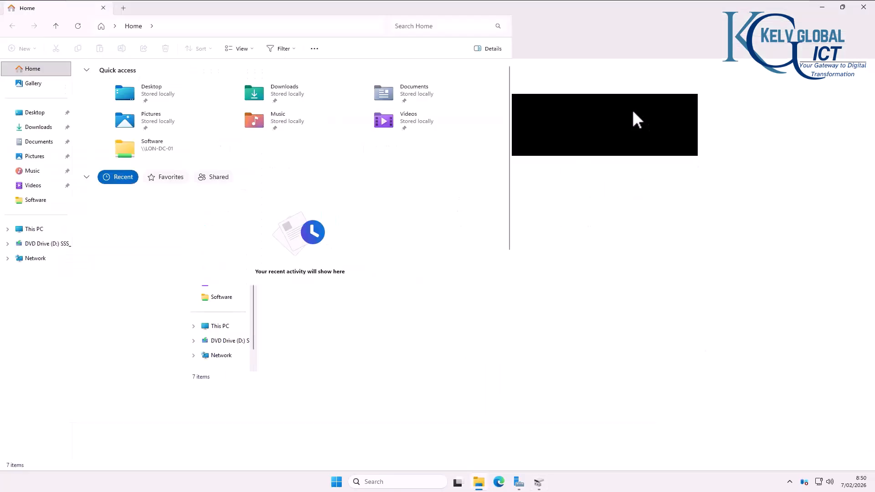
left_click(33, 229)
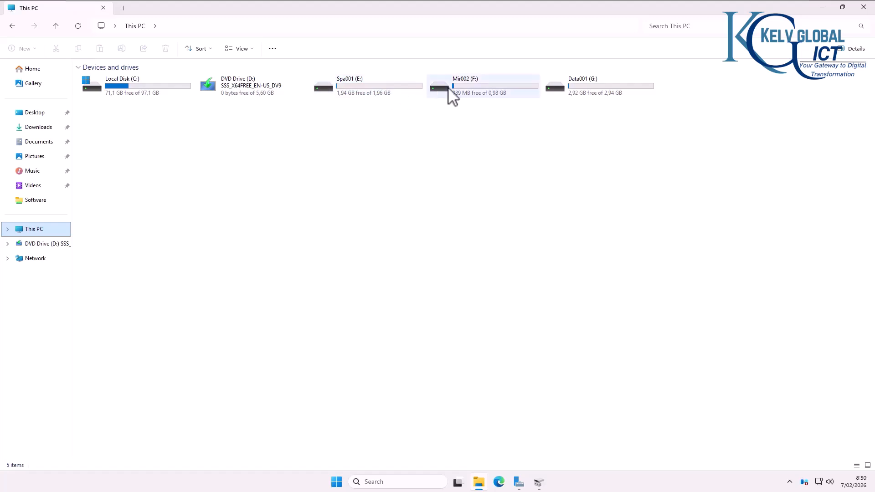
double_click(602, 95)
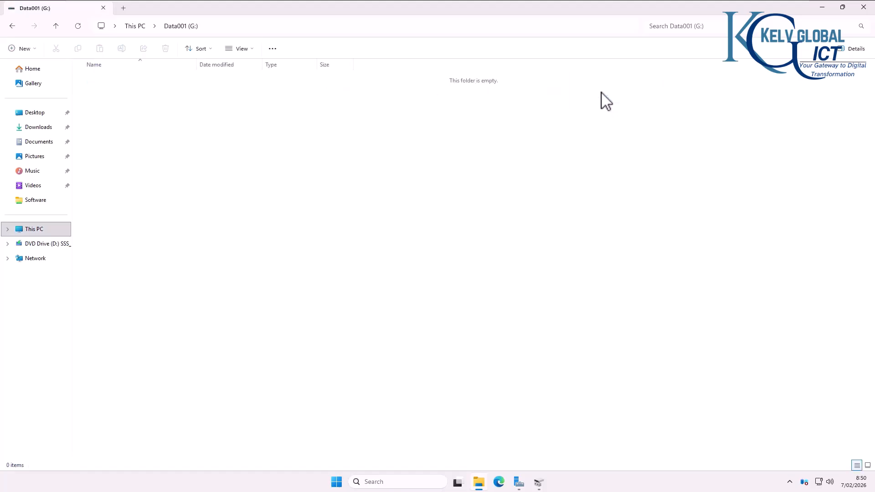
Step: Create a new folder named 'Hel' on Data001 (G:) and return to Disk Management
right_click(211, 133)
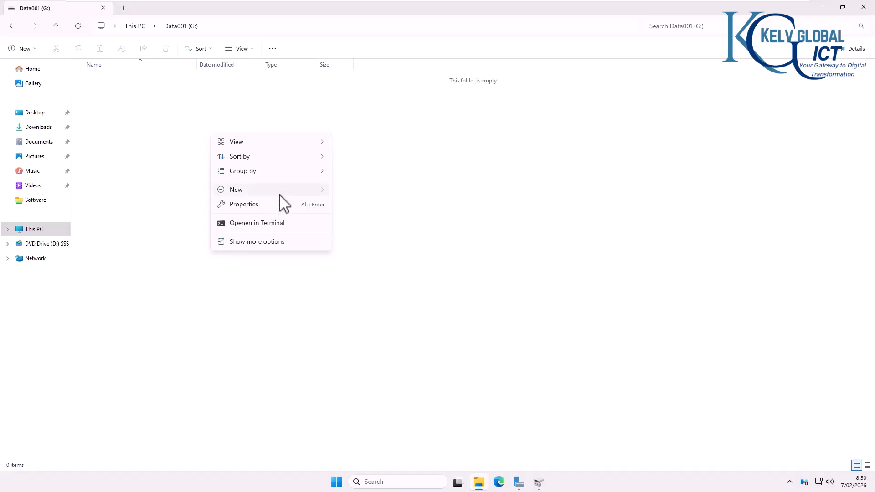
mouse_move(315, 190)
left_click(349, 190)
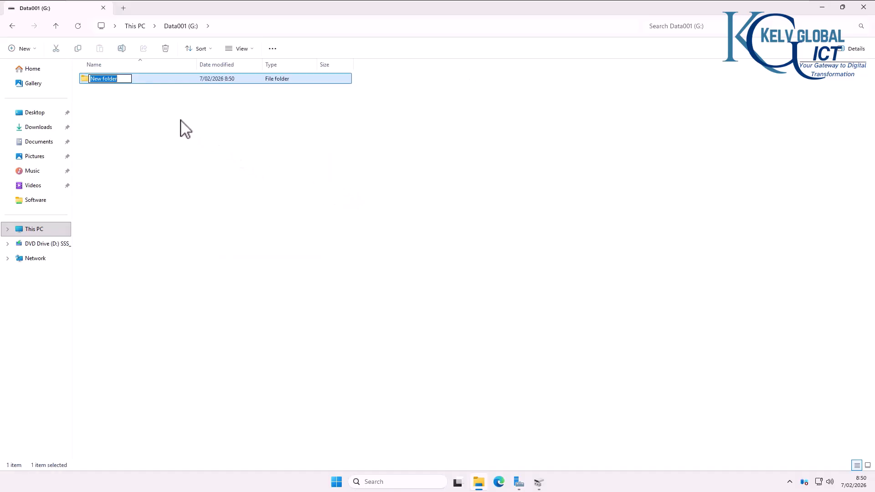
type("Hel")
left_click(144, 119)
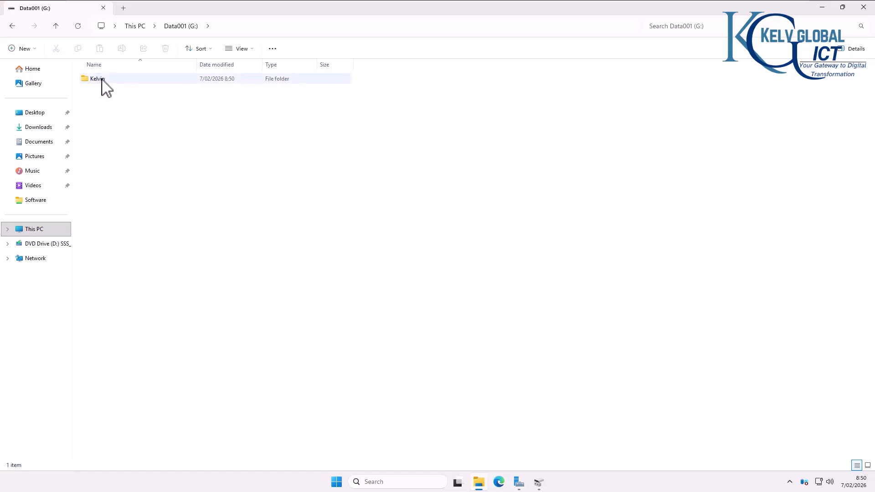
left_click(538, 483)
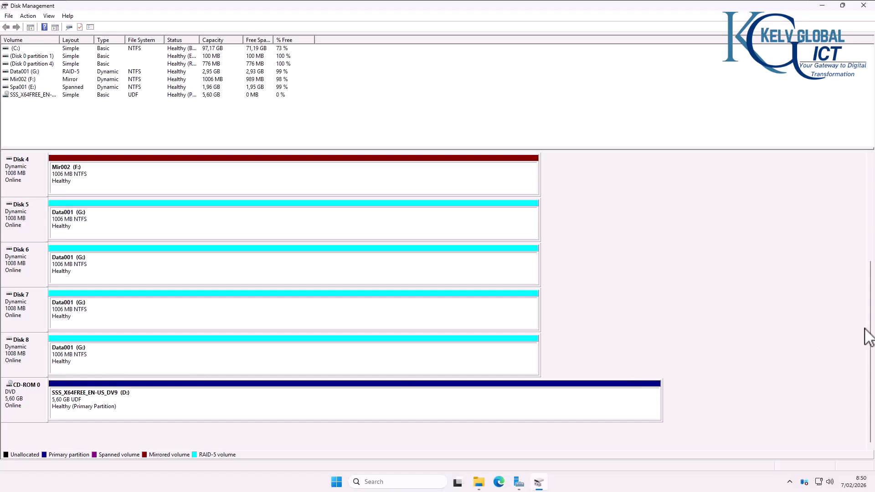
Step: Check each Data001 region on Disks 5–8 and Disk 5's actions, then return to File Explorer
left_click(87, 274)
left_click(83, 314)
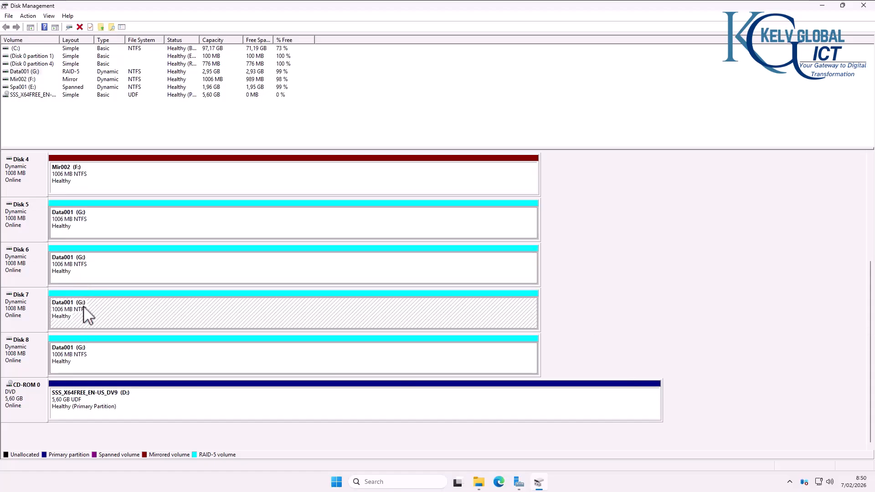
left_click(84, 359)
left_click(90, 325)
left_click(100, 270)
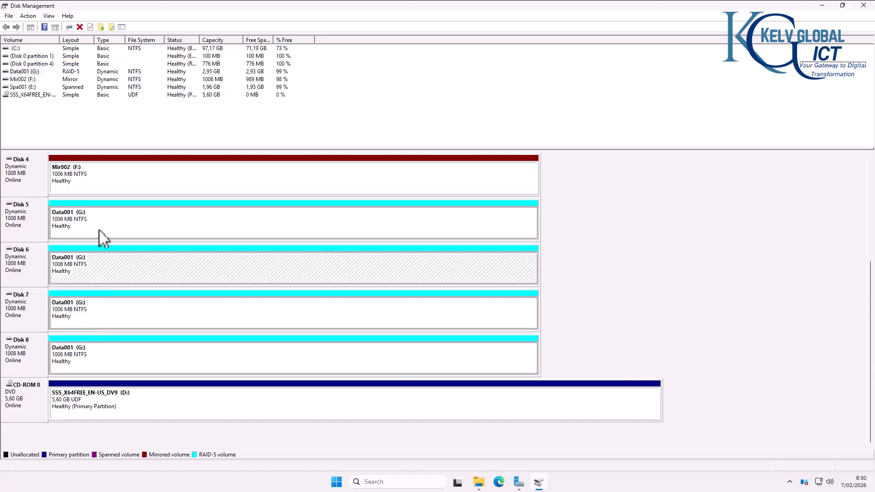
left_click(98, 228)
right_click(36, 222)
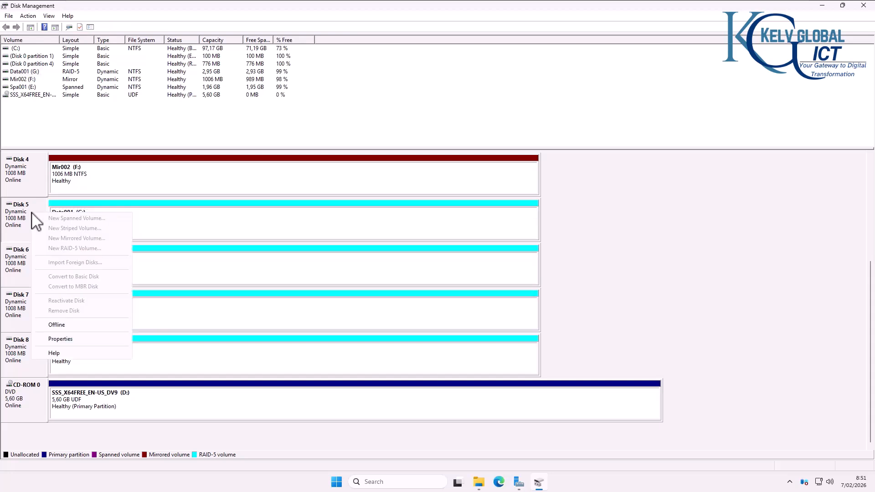
left_click(175, 231)
right_click(34, 227)
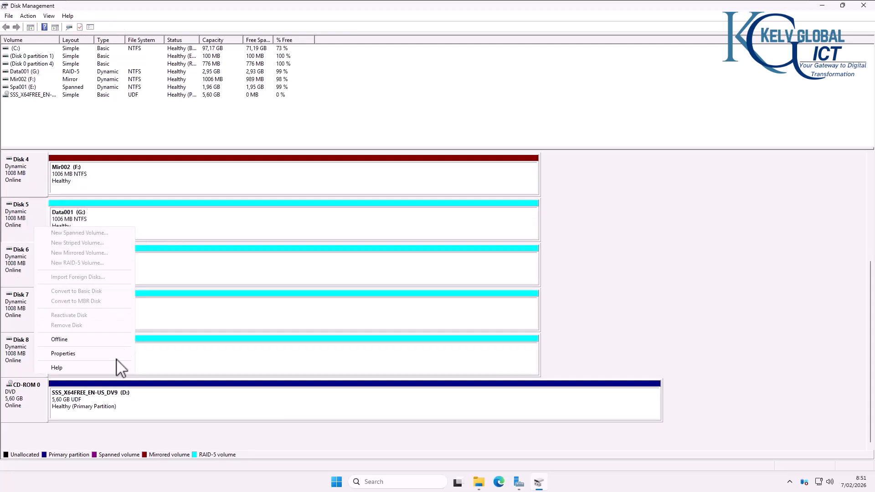
left_click(146, 231)
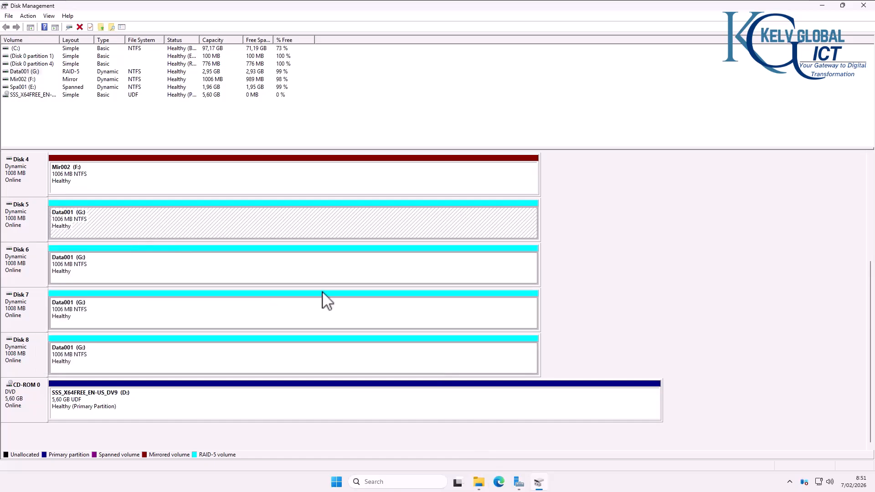
left_click(478, 484)
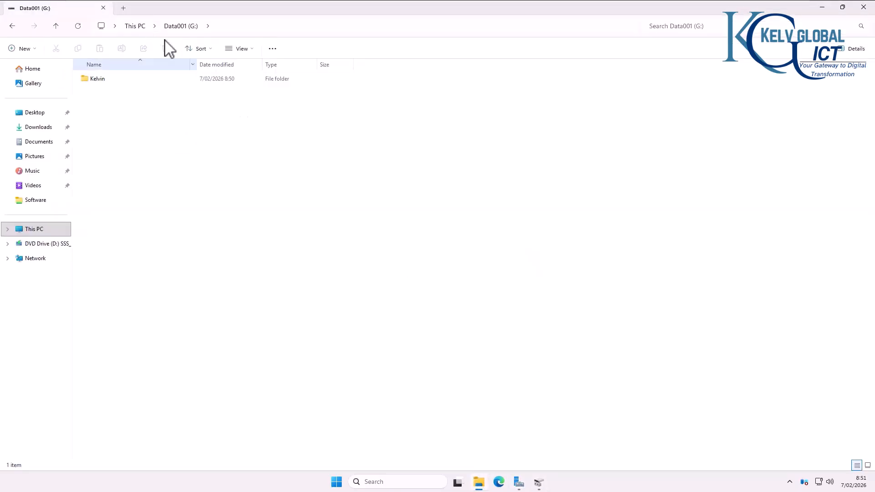
Step: Create a folder named Data on Spa001 (E:), then switch back to Disk Management
left_click(137, 27)
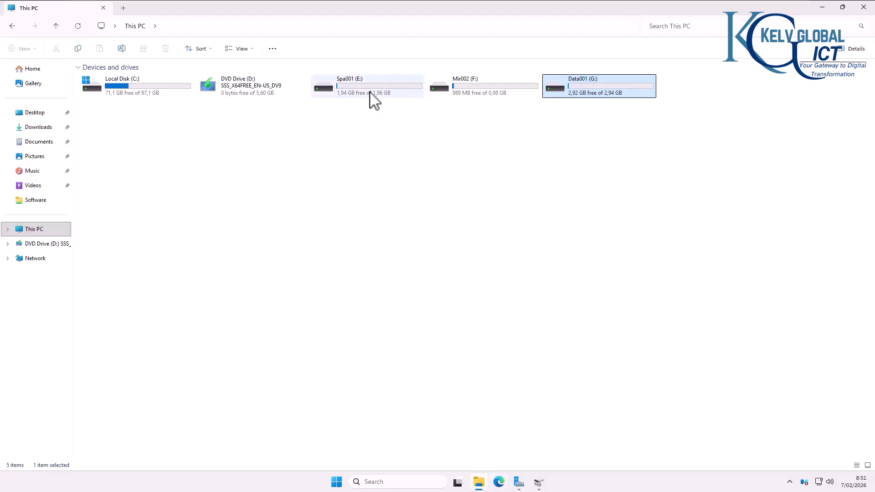
double_click(354, 91)
right_click(215, 175)
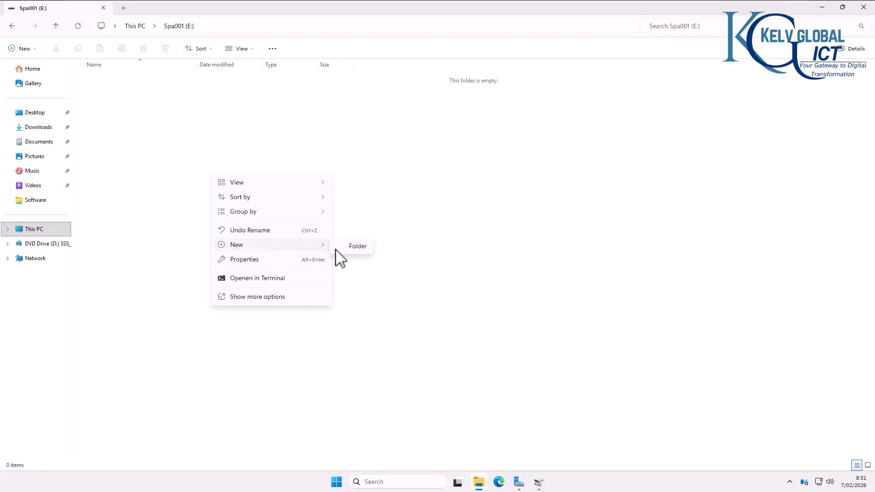
left_click(346, 248)
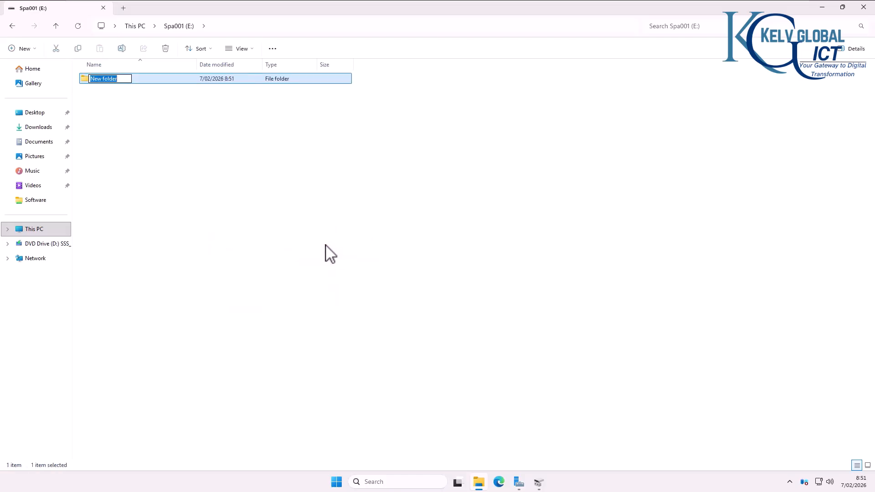
type("Data")
left_click(333, 253)
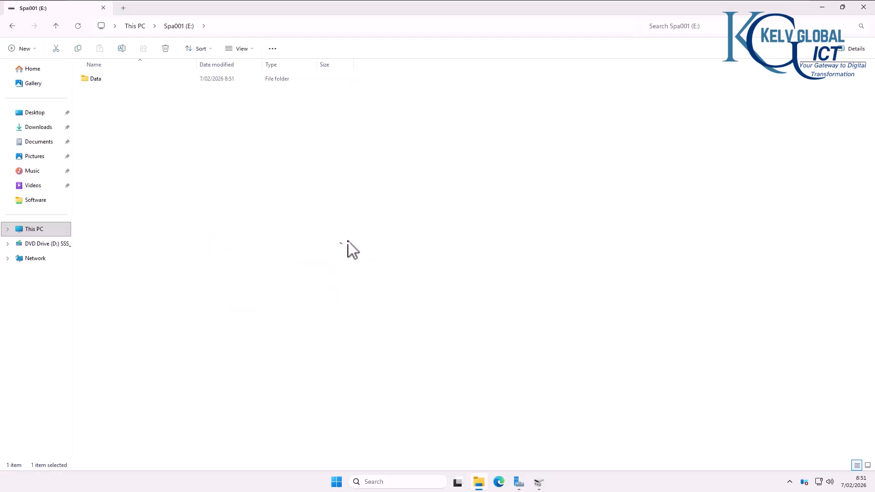
left_click(539, 482)
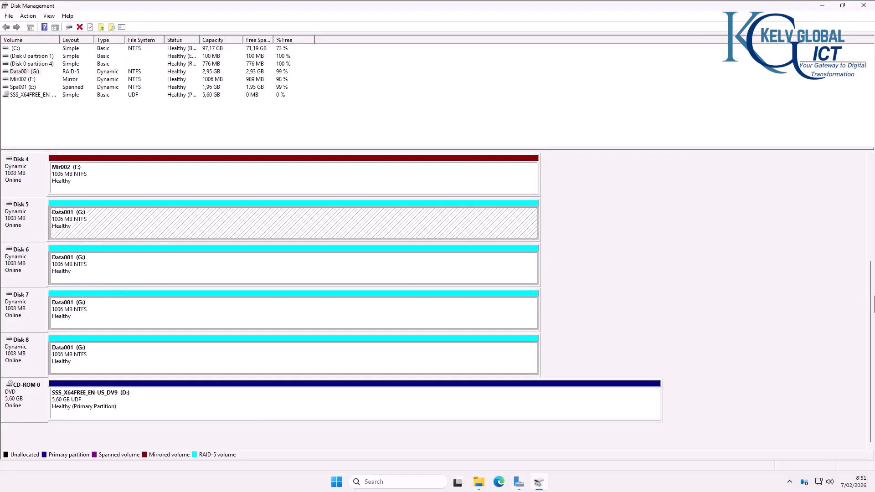
Step: Select the Spa001 (E:) volume on Disk 1 and Disk 1 itself
scroll(866, 208, "up", 5)
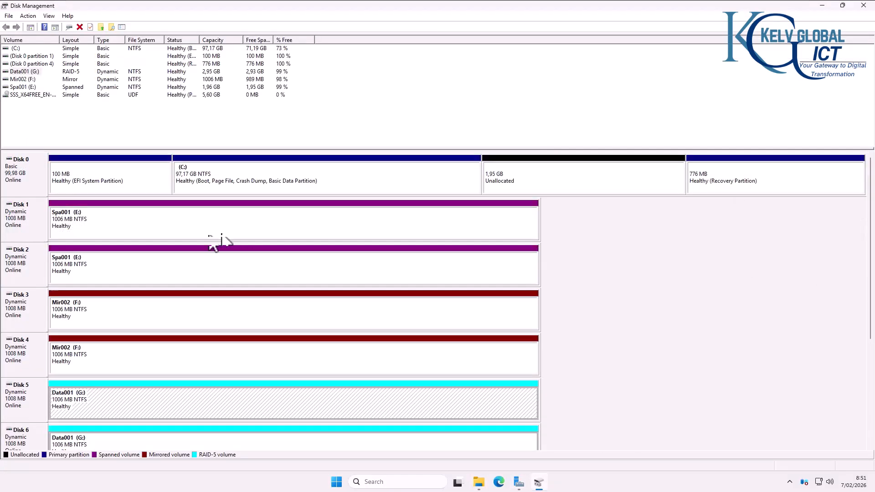
left_click(110, 225)
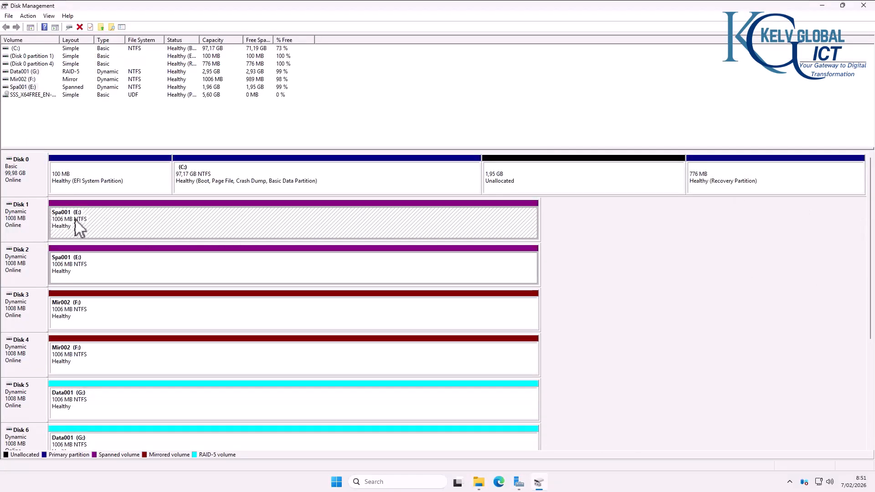
left_click(39, 226)
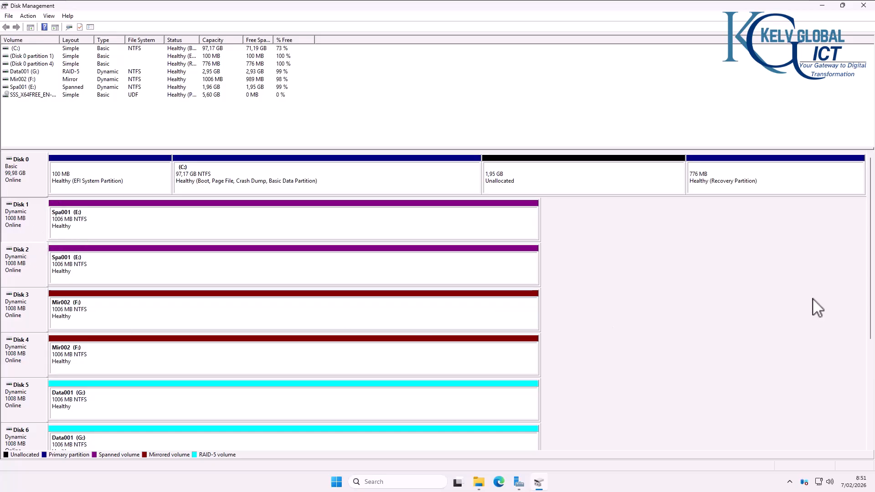
Step: Select each Data001 RAID-5 region on Disks 5, 6, 7 and 8 in turn
scroll(868, 330, "down", 1)
scroll(869, 333, "down", 3)
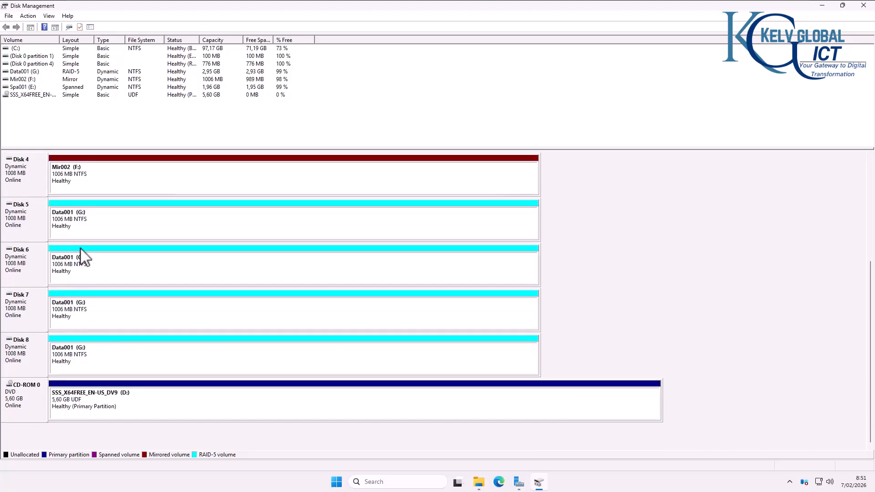
left_click(97, 230)
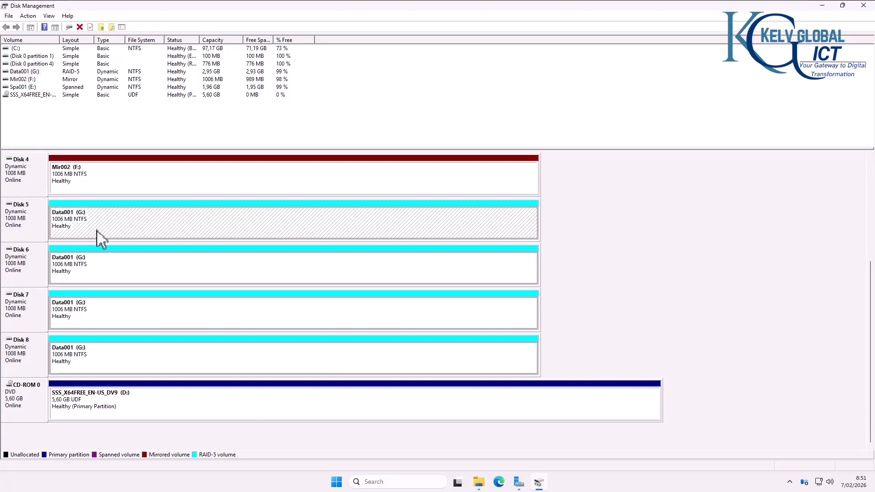
left_click(101, 271)
left_click(109, 319)
left_click(111, 349)
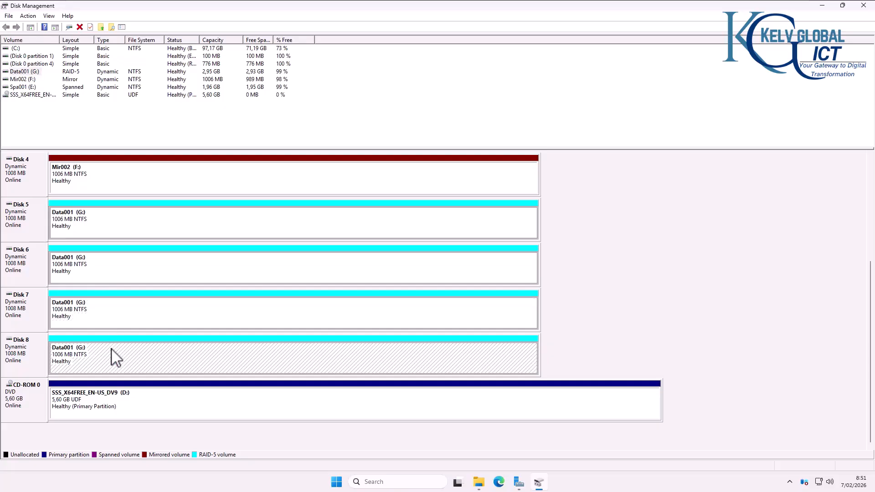
left_click(120, 319)
left_click(115, 353)
left_click(78, 221)
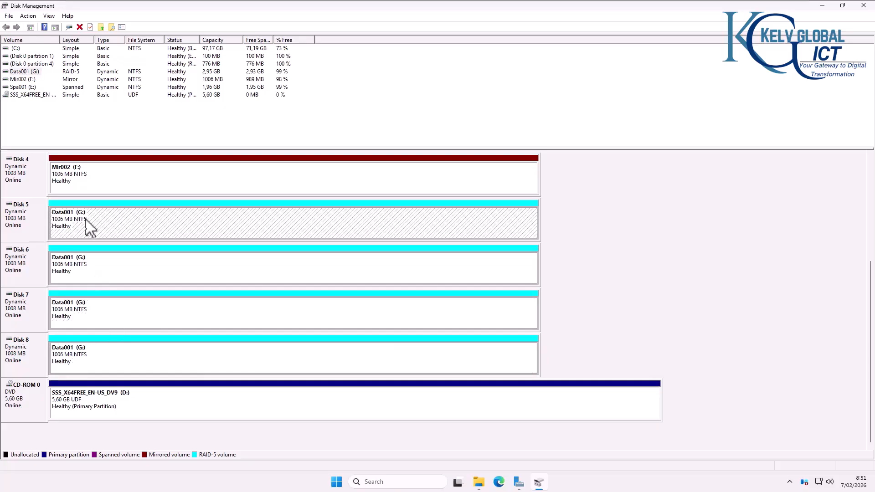
left_click(87, 274)
left_click(91, 308)
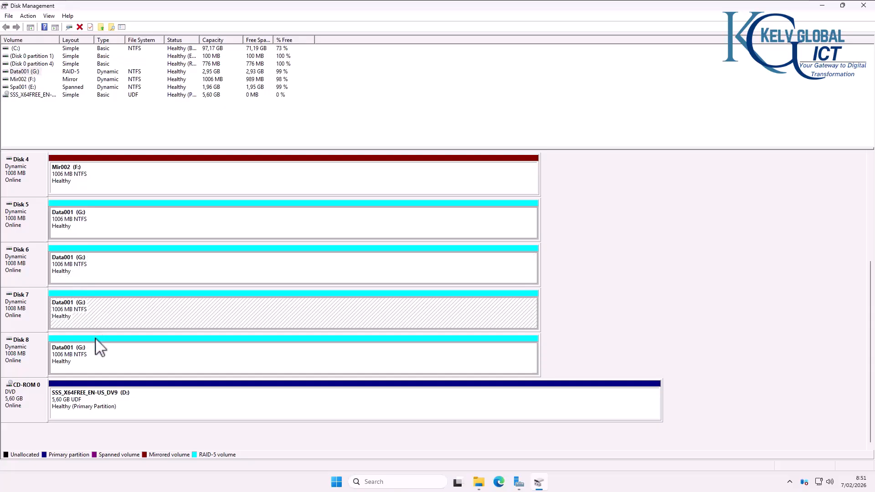
left_click(96, 363)
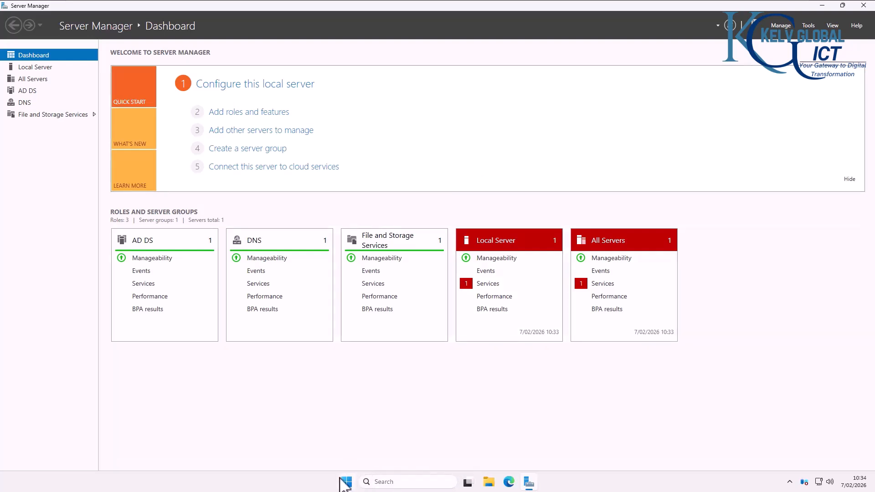
Step: Launch Event Viewer from the Start button's shortcut menu and maximize it
right_click(345, 484)
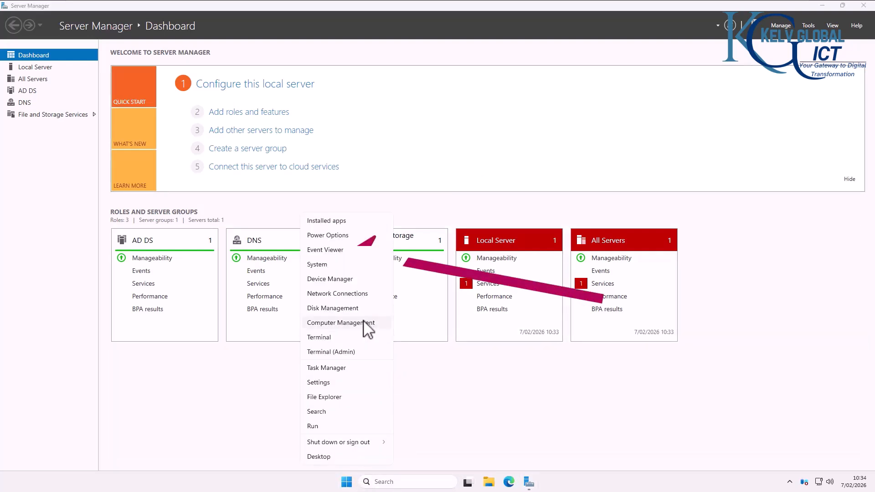
left_click(329, 251)
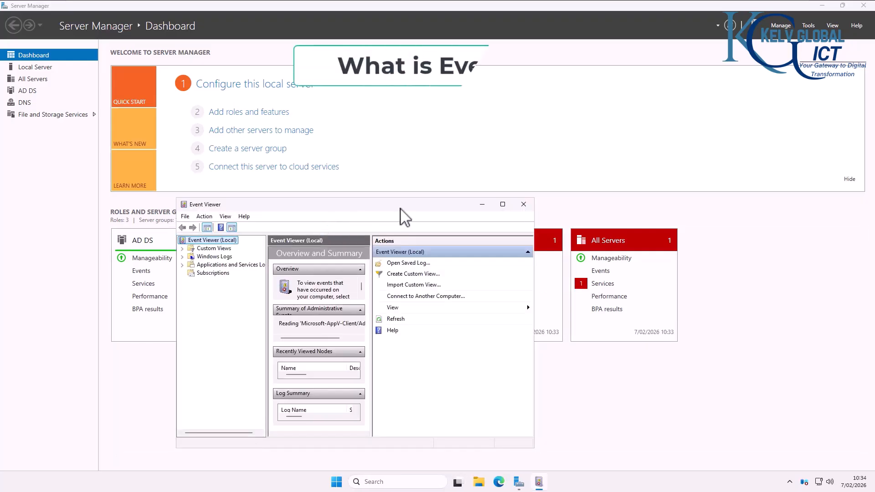
left_click(503, 204)
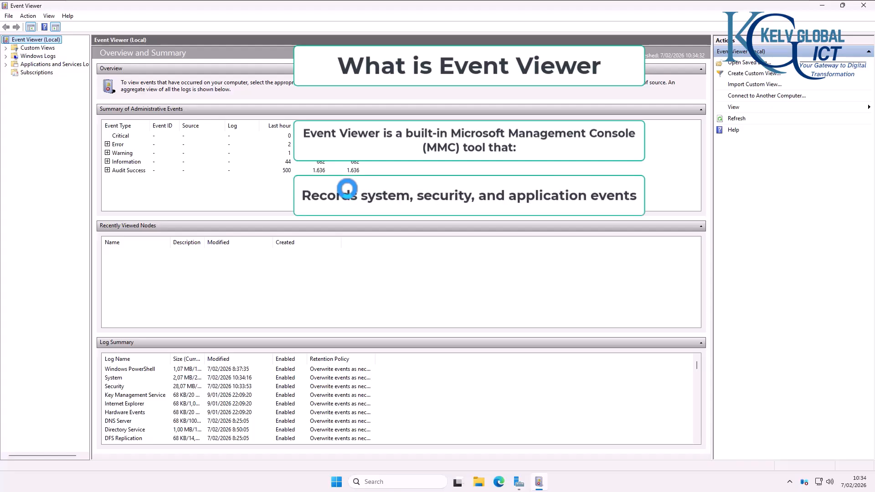
Step: Expand Windows Logs to list Application, Security, Setup, System and Forwarded Events
left_click(6, 56)
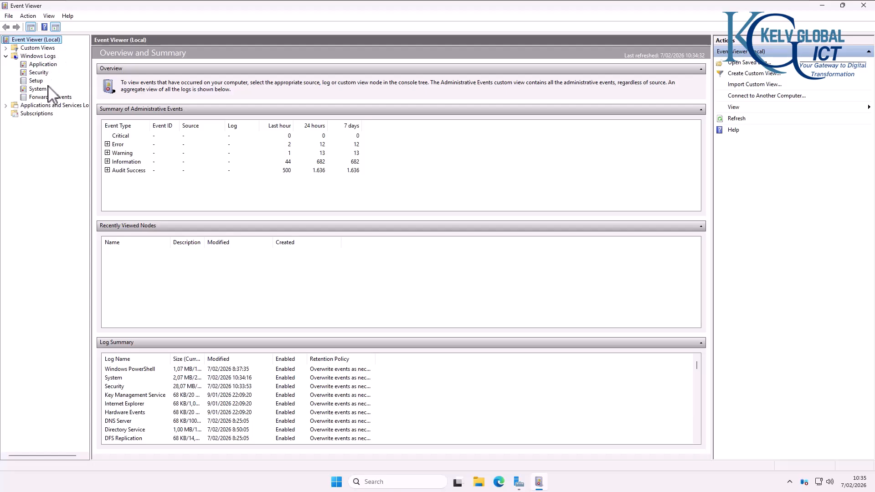
Step: Open the Application log and inspect Windows Error Reporting 1001 and Perflib 1016 events
left_click(45, 65)
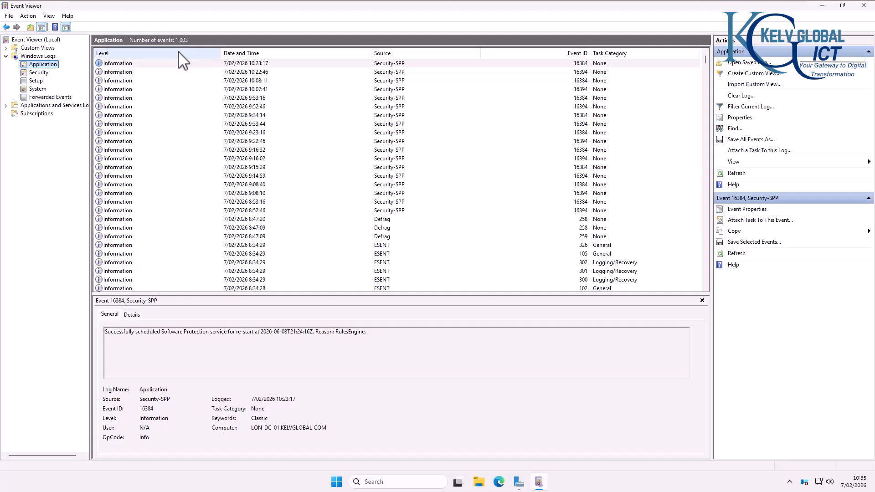
left_click(171, 133)
scroll(173, 136, "down", 10)
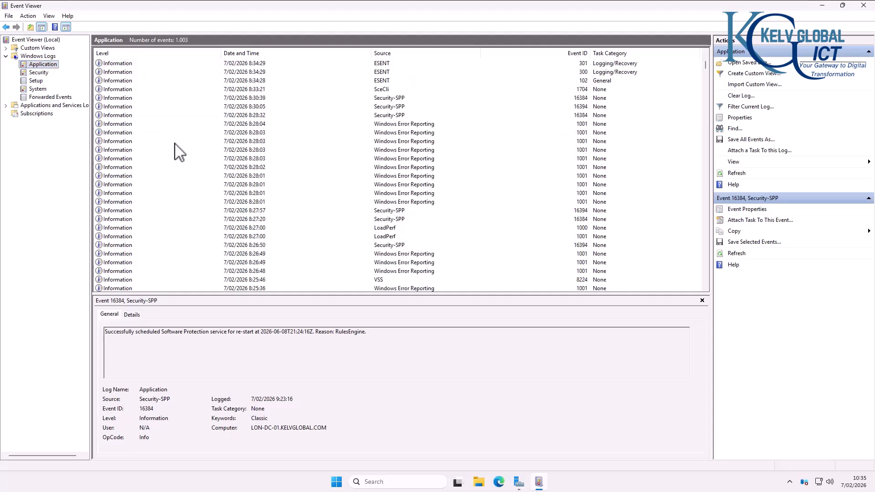
left_click(391, 97)
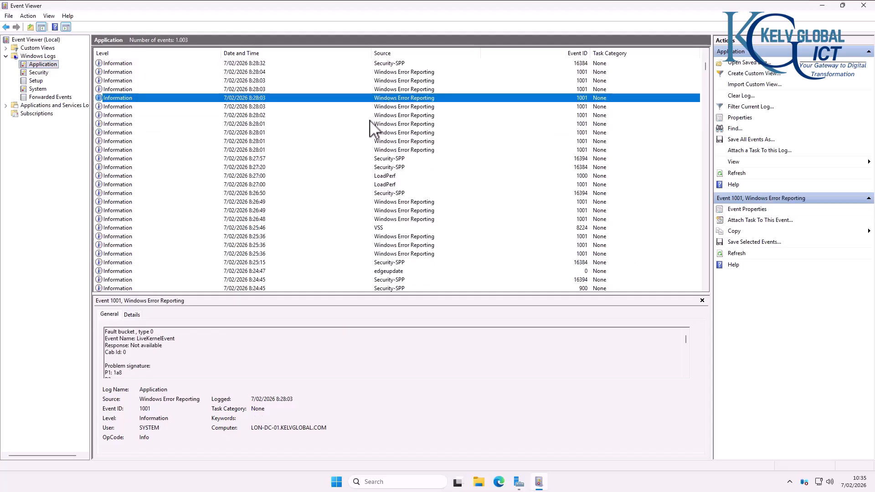
scroll(269, 164, "down", 9)
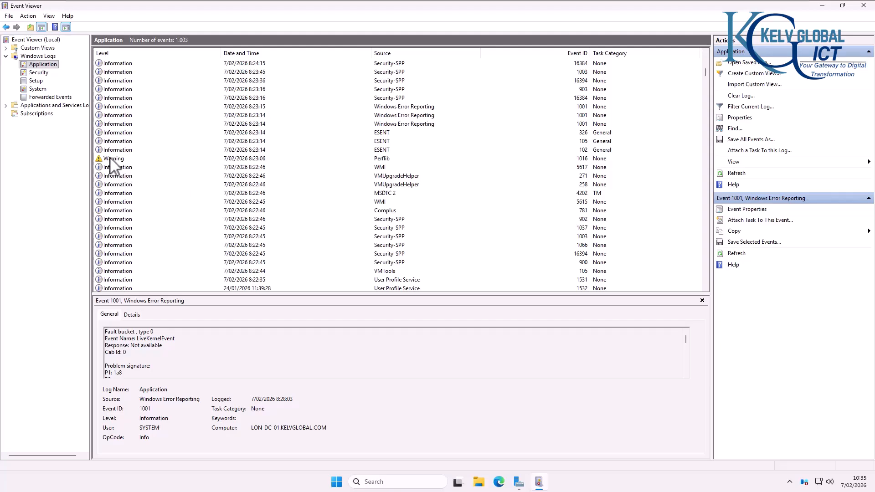
left_click(111, 159)
scroll(196, 157, "down", 6)
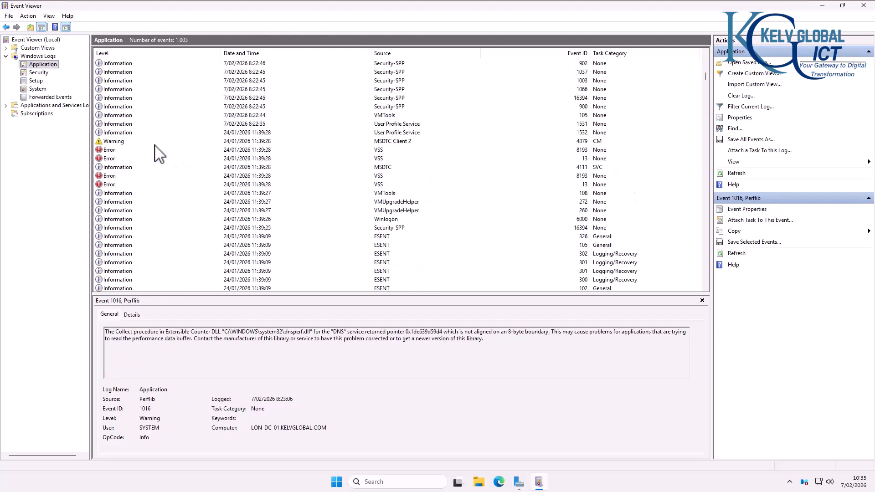
Step: Review the VSS error events 8193 and 13, then switch to the Security log
left_click(109, 152)
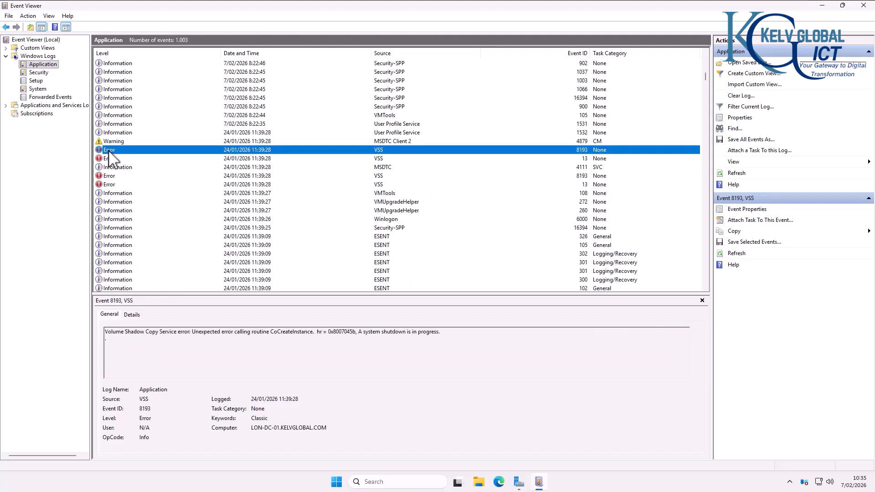
left_click(111, 177)
left_click(111, 185)
scroll(112, 194, "down", 10)
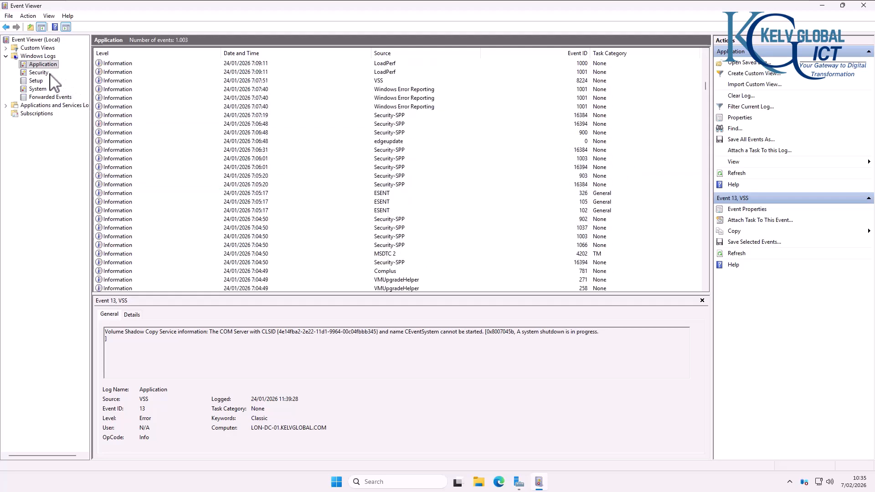
left_click(39, 73)
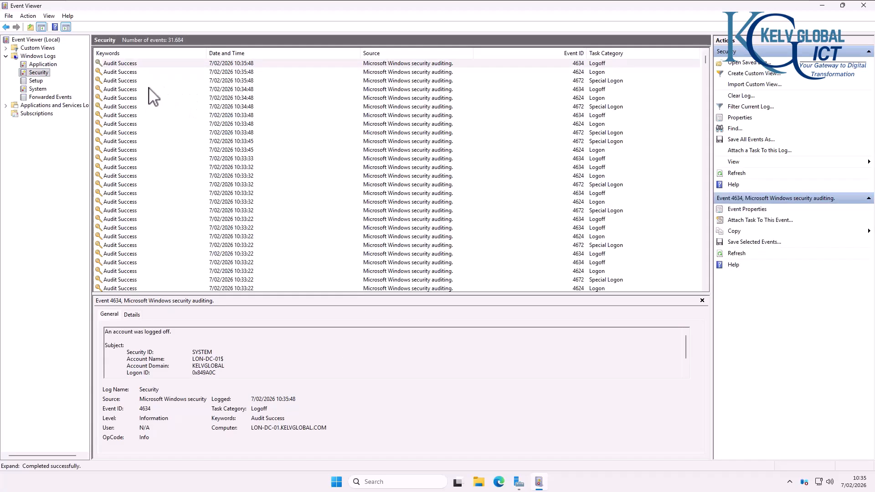
Step: Compare the 10:35:48 logon and 10:34:48 logoff events, reading through the logon description
left_click(123, 73)
left_click(126, 90)
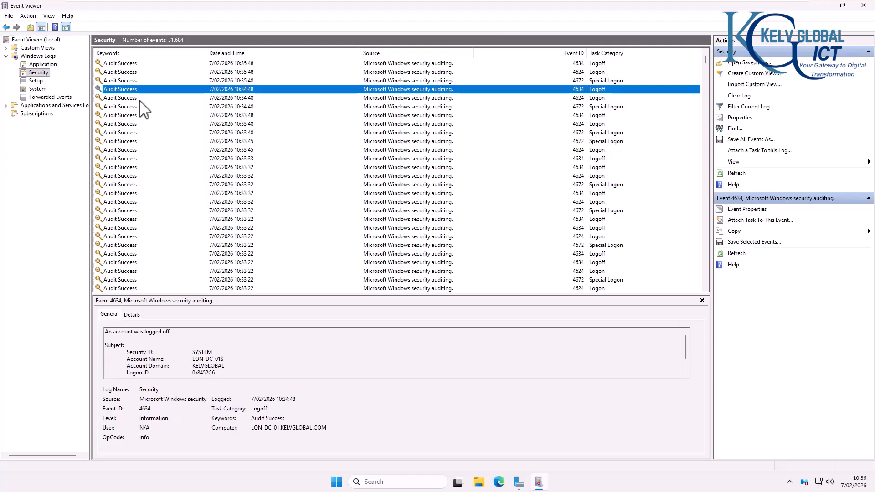
left_click(596, 72)
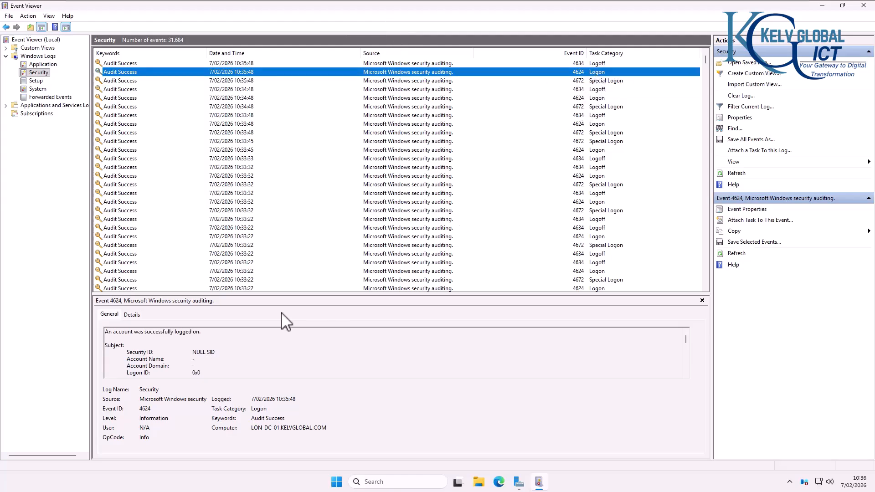
left_click(200, 346)
scroll(200, 347, "down", 4)
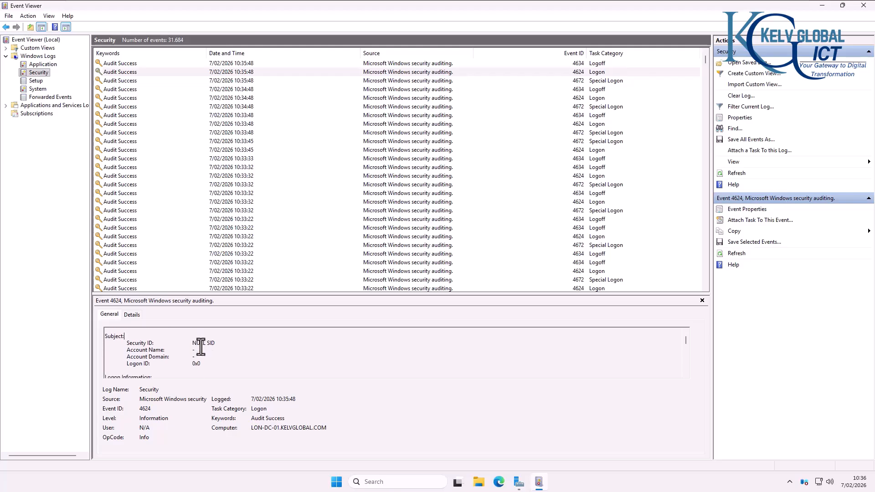
scroll(201, 347, "down", 2)
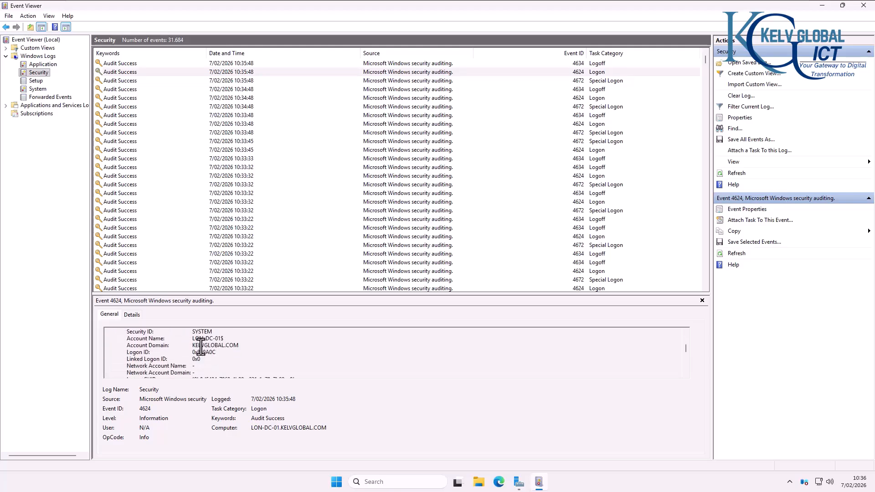
mouse_move(192, 348)
left_mouse_down()
mouse_move(224, 350)
mouse_move(204, 350)
left_mouse_up()
scroll(204, 350, "down", 2)
scroll(204, 349, "down", 4)
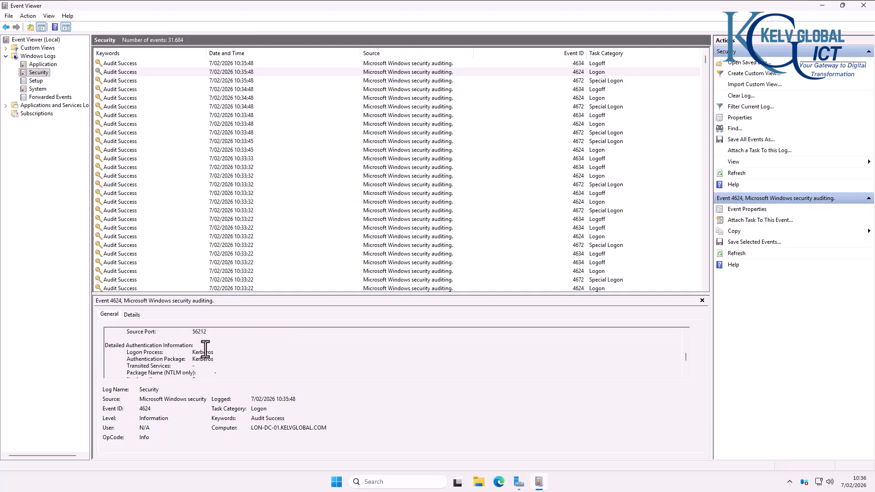
scroll(205, 349, "up", 2)
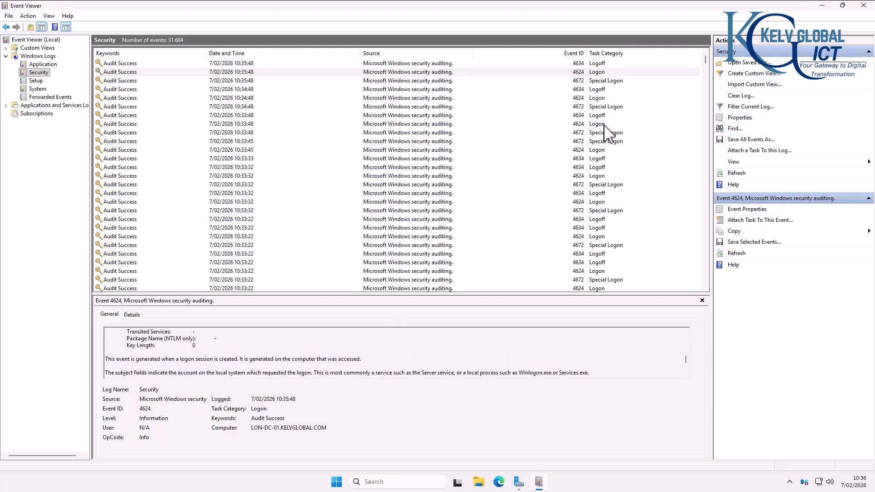
Step: Inspect the 10:34:48 logon event and the 4672 Special Logon events, including 10:33:22
left_click(598, 99)
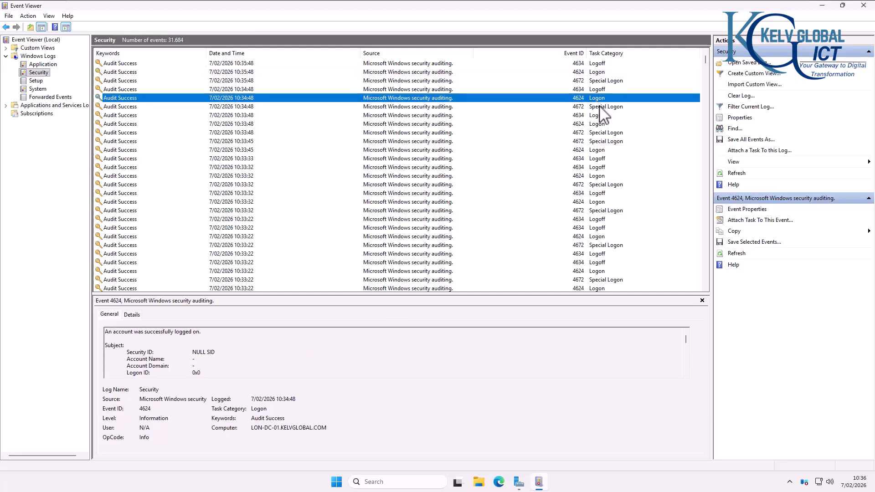
left_click(599, 106)
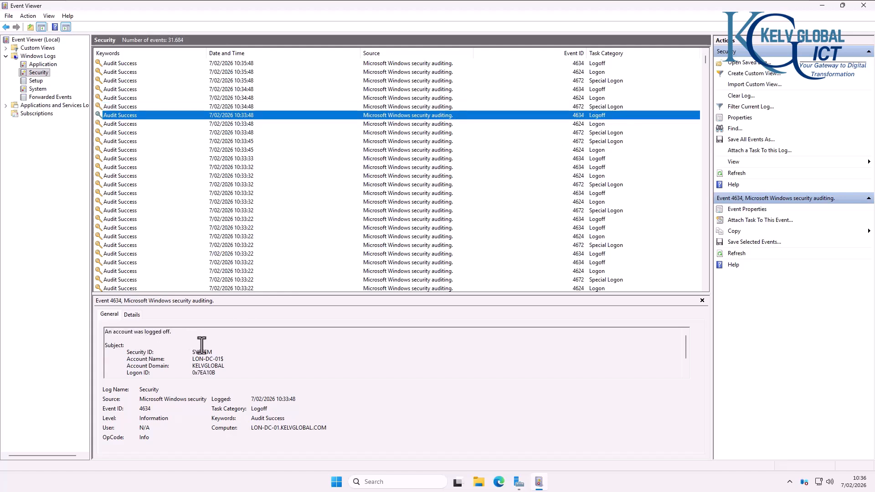
scroll(160, 182, "down", 8)
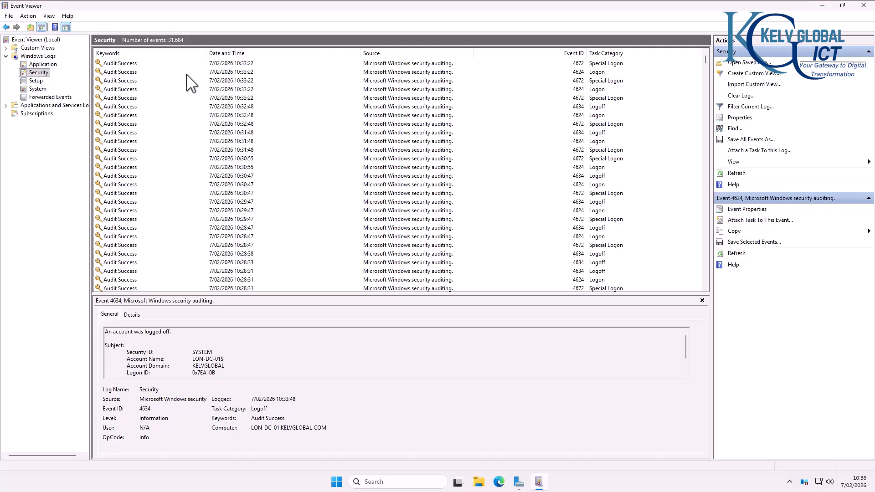
left_click(178, 97)
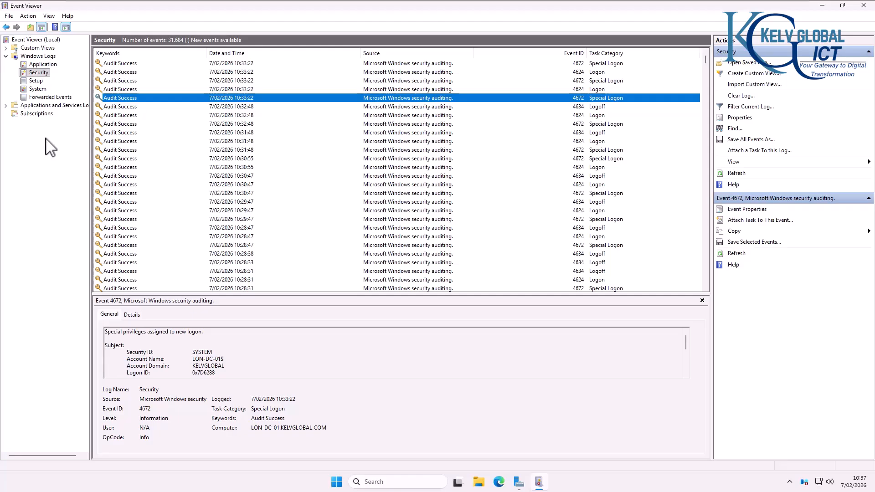
Step: Review the Setup log's servicing events for KB777778, KB5072033 and the reboot-required notice
left_click(35, 81)
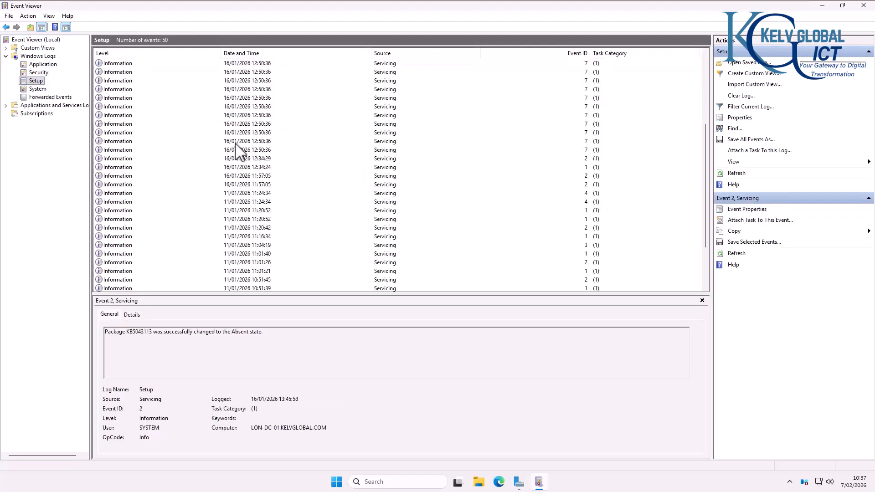
scroll(226, 157, "down", 8)
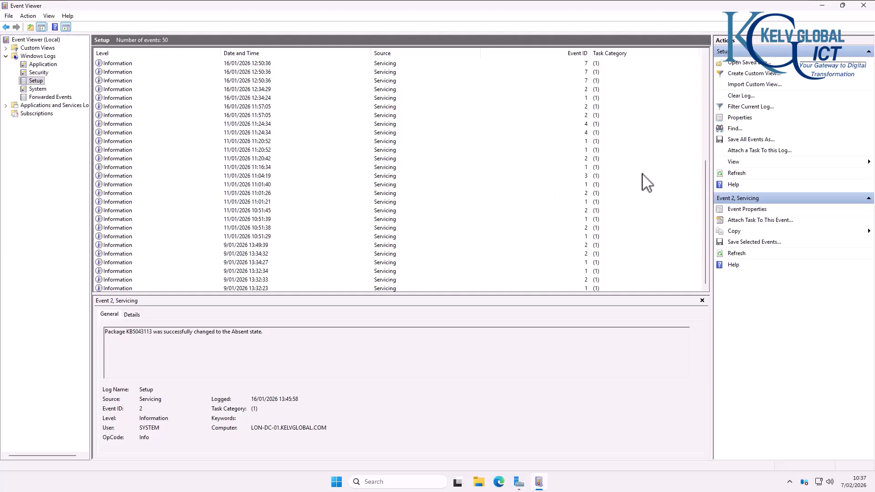
left_click(256, 228)
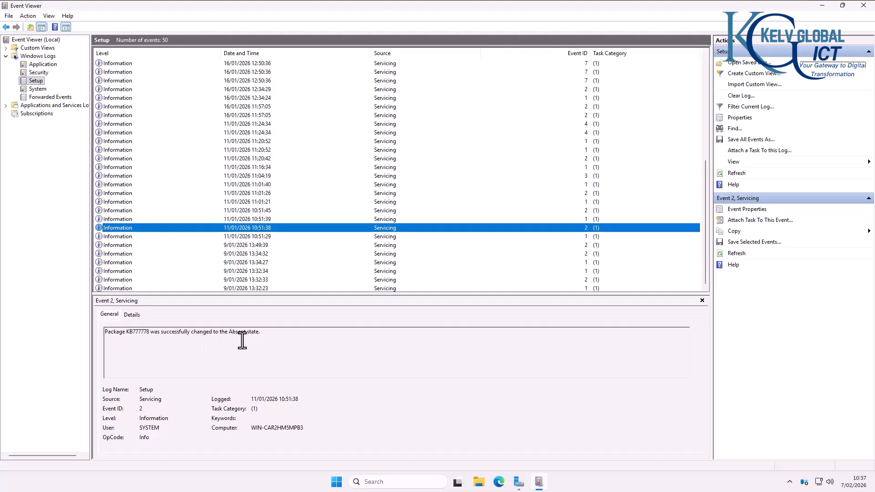
left_click(126, 167)
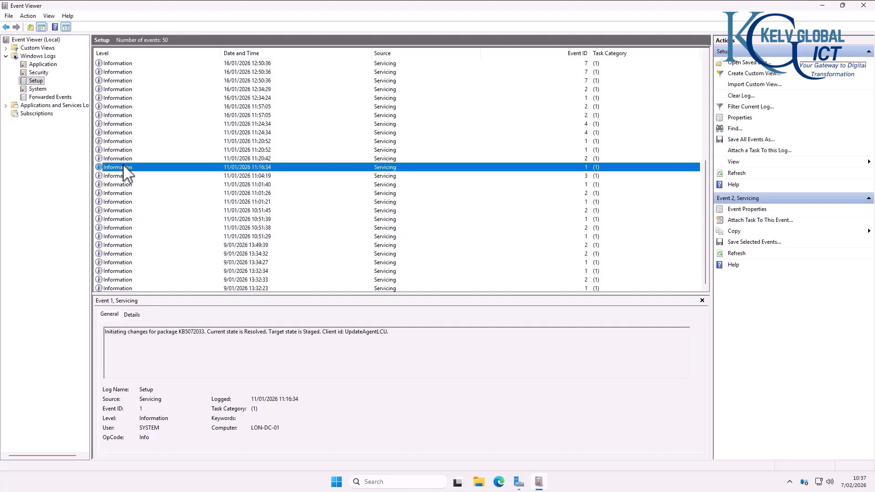
left_click(129, 124)
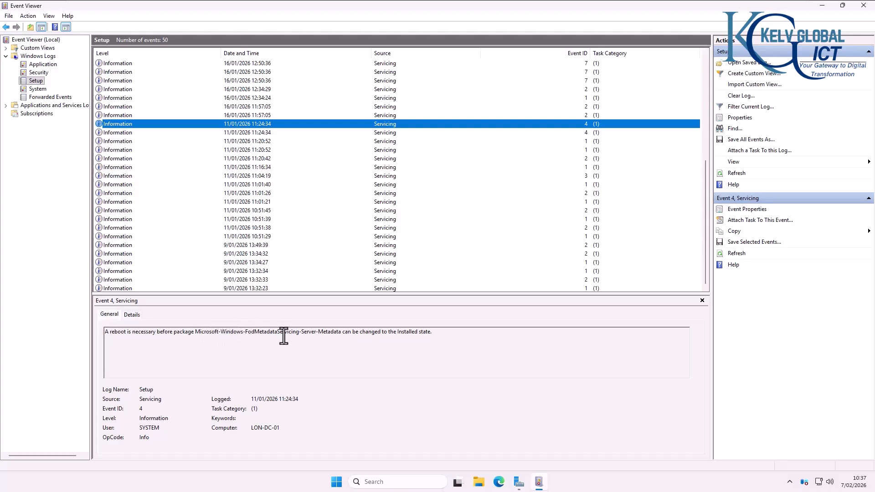
left_click(109, 106)
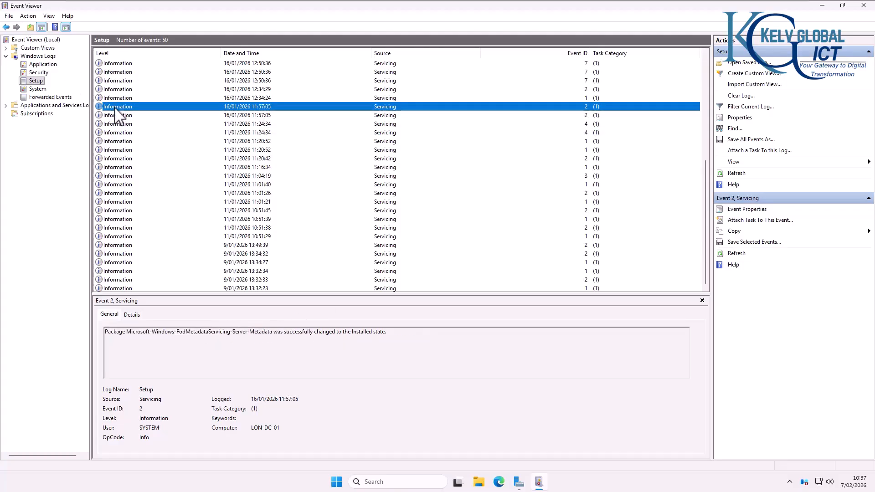
scroll(137, 157, "up", 4)
scroll(137, 163, "up", 4)
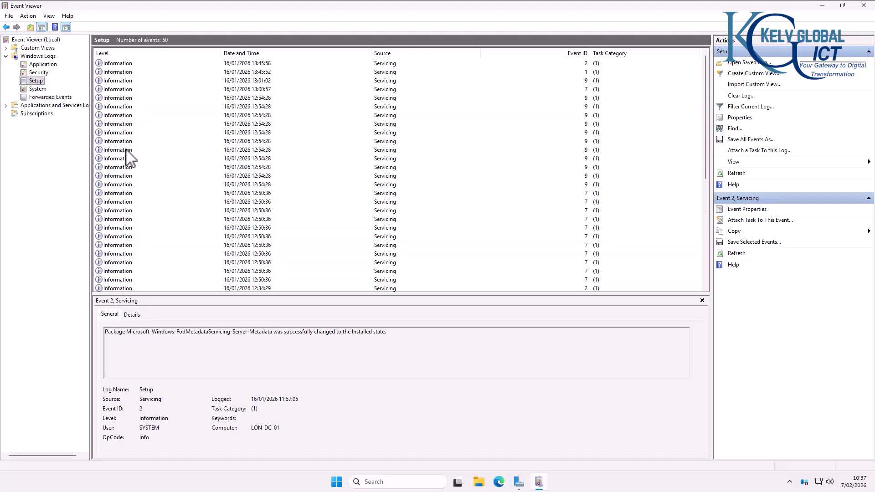
left_click(125, 150)
left_click(120, 115)
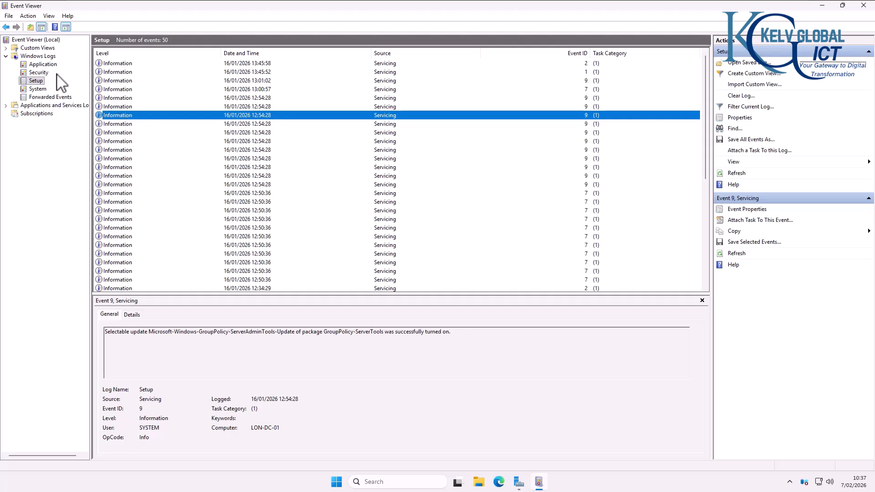
Step: In the System log, inspect Time-Service 36, Kernel-General, Ntfs and Display 4107 events
left_click(37, 89)
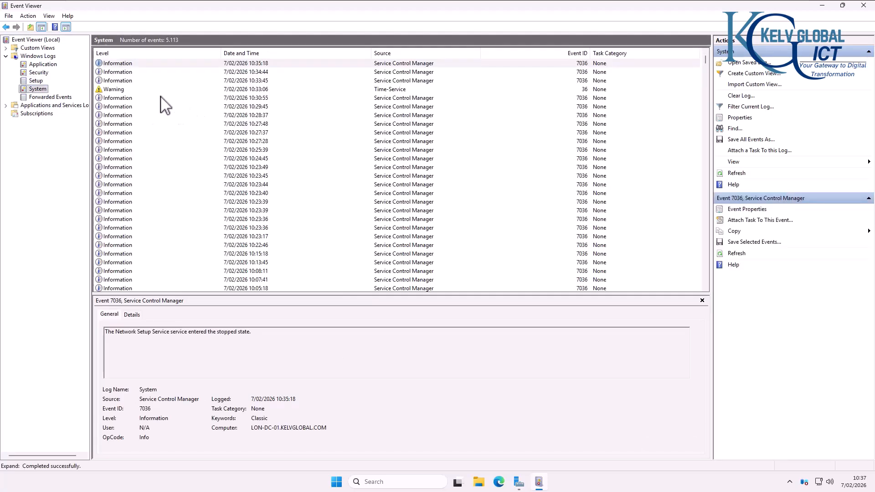
left_click(376, 90)
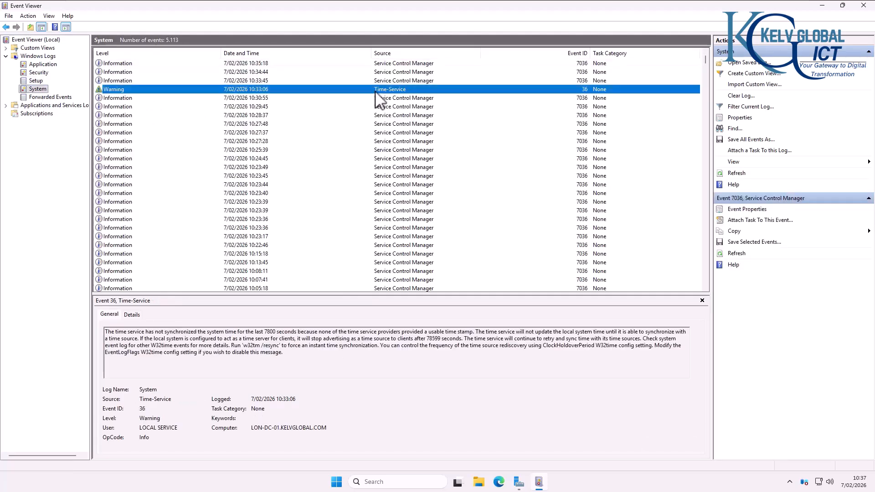
left_click(153, 184)
scroll(152, 197, "down", 8)
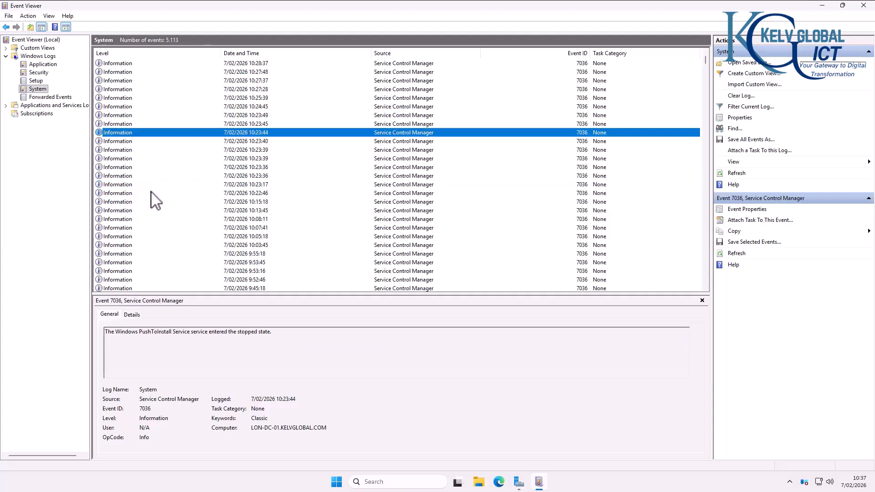
scroll(157, 204, "down", 10)
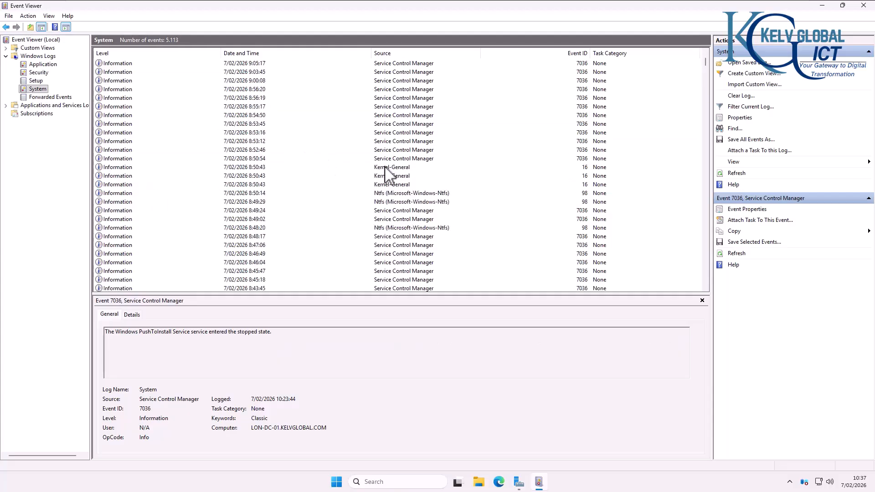
left_click(385, 168)
left_click(386, 194)
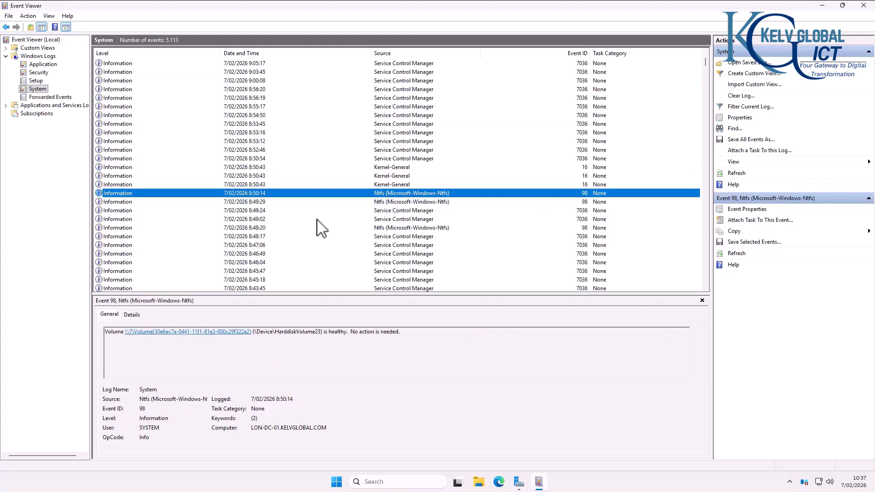
scroll(207, 225, "down", 8)
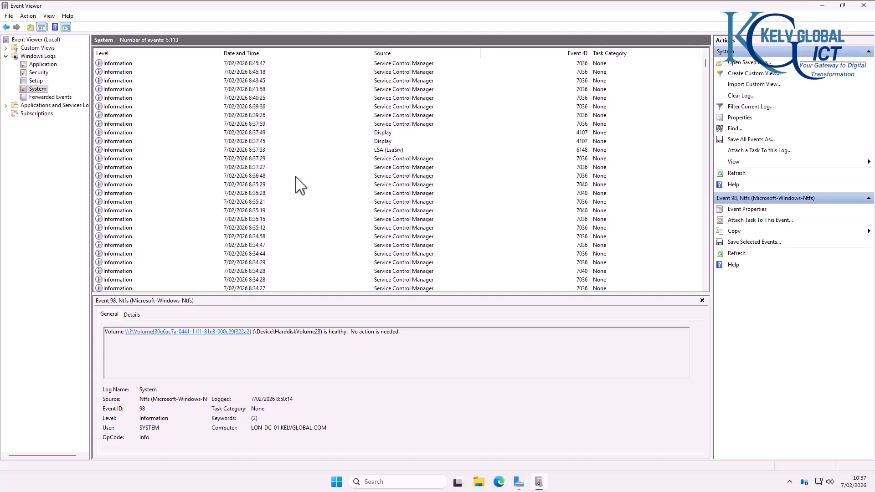
left_click(378, 141)
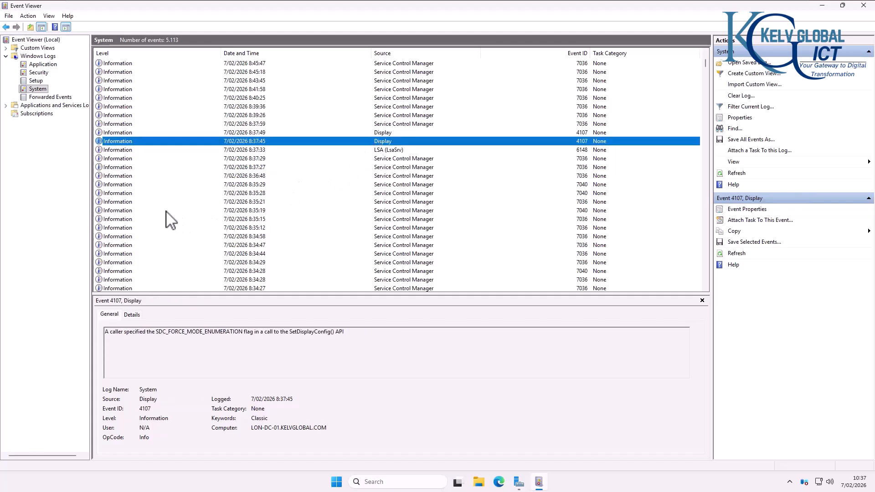
scroll(151, 214, "down", 5)
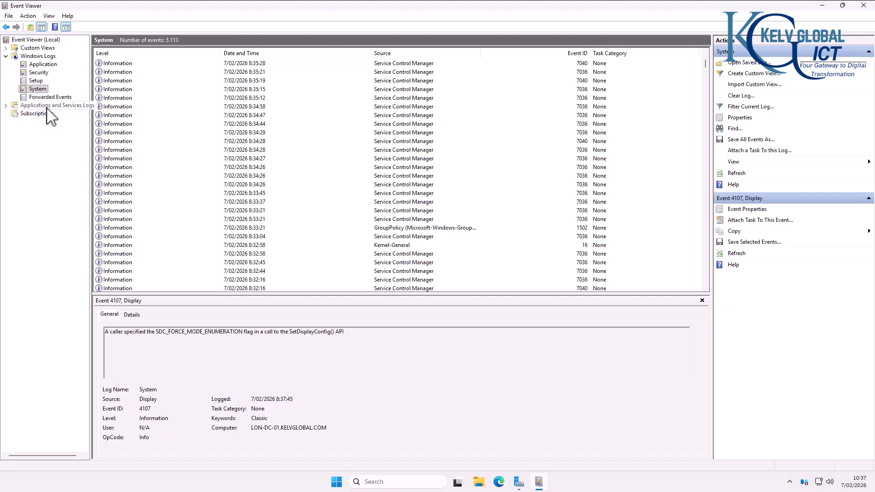
Step: Expand Applications and Services Logs > Microsoft > Windows and widen the tree pane
left_click(7, 106)
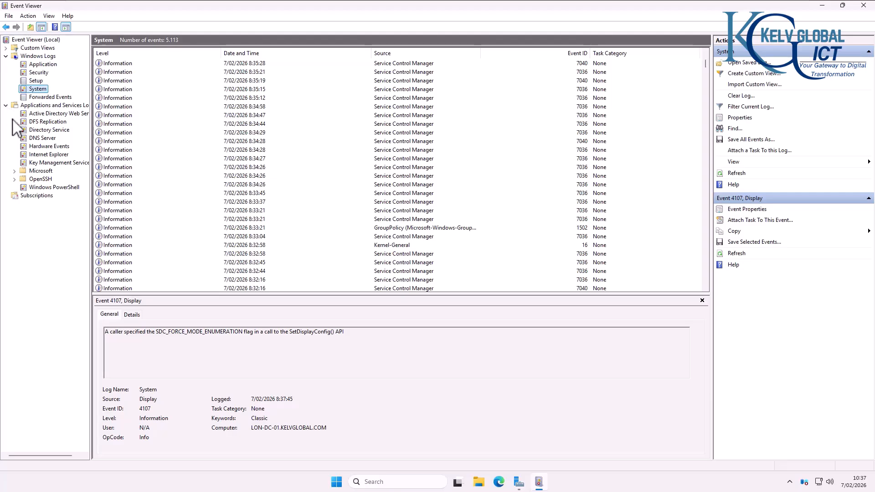
left_click(15, 171)
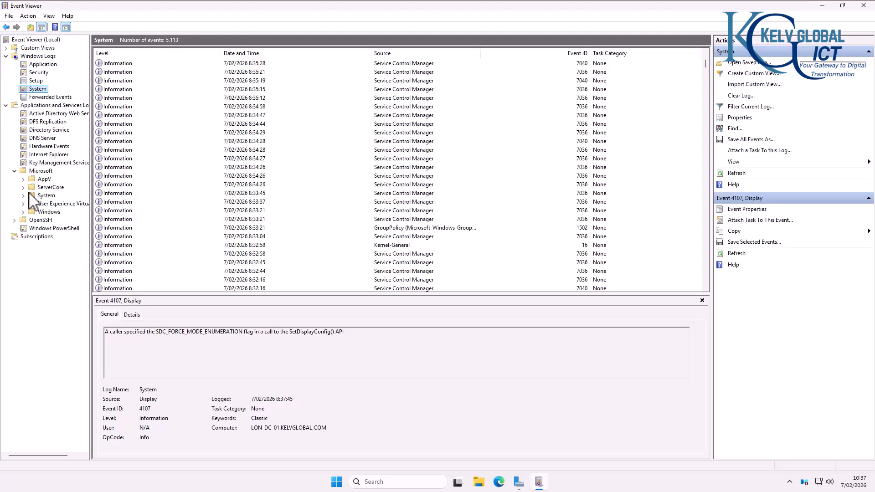
left_click(23, 212)
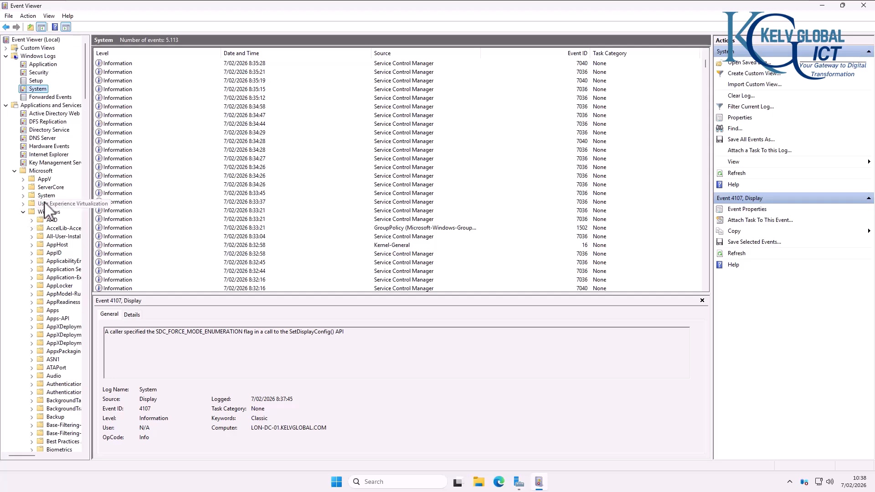
scroll(89, 216, "down", 1)
left_click_drag(91, 201, 188, 200)
Step: Scroll through the Windows component logs such as Kernel-Boot, PowerShell and Security-Kerberos
scroll(81, 239, "down", 3)
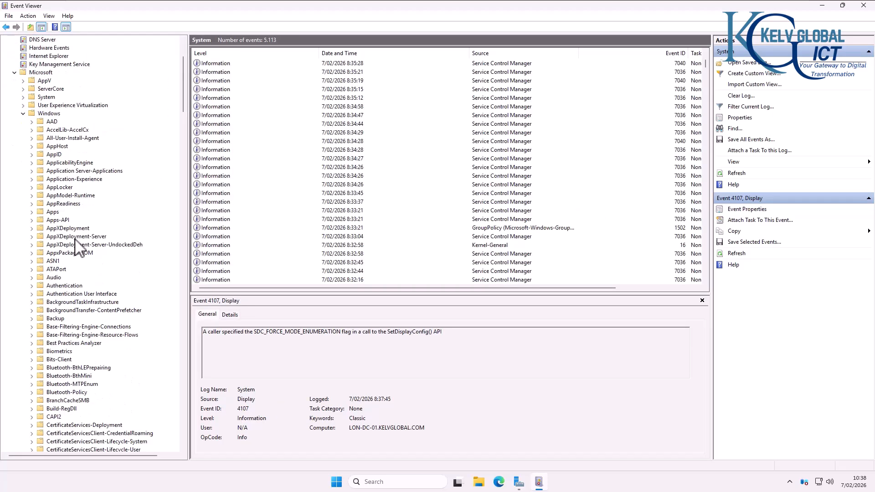
scroll(76, 210, "down", 1)
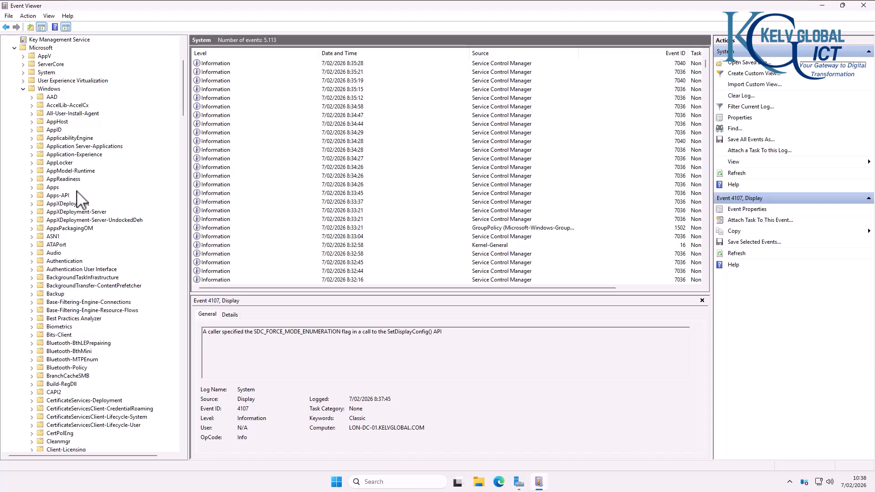
scroll(96, 214, "down", 11)
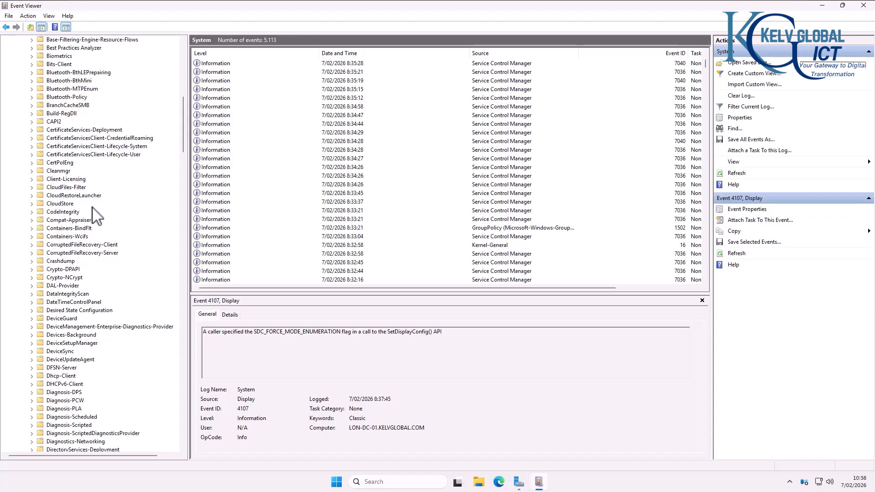
scroll(119, 199, "down", 7)
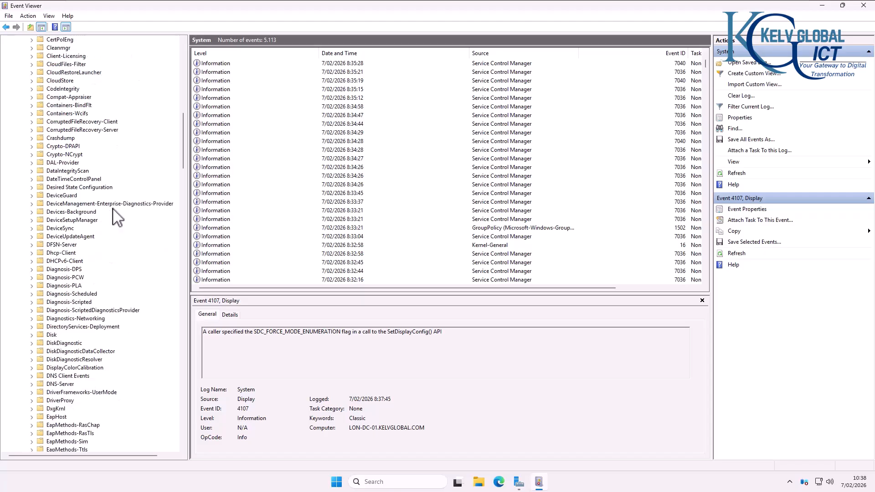
scroll(114, 214, "up", 9)
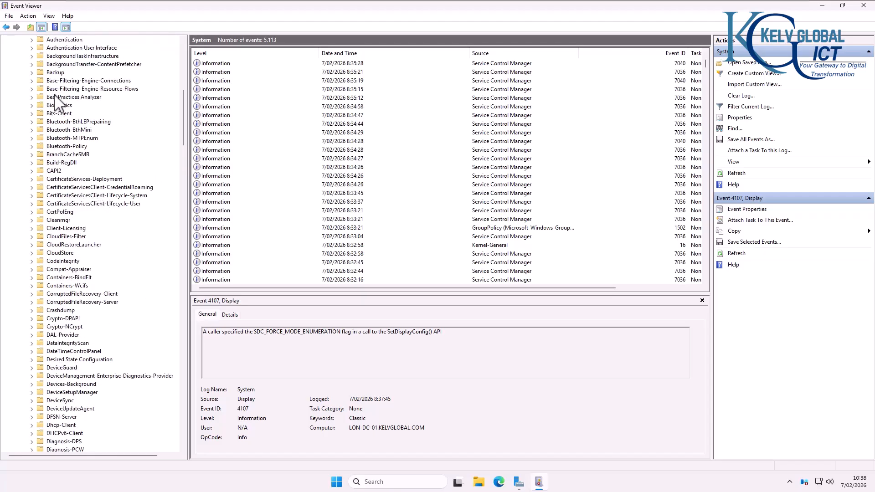
scroll(88, 201, "down", 19)
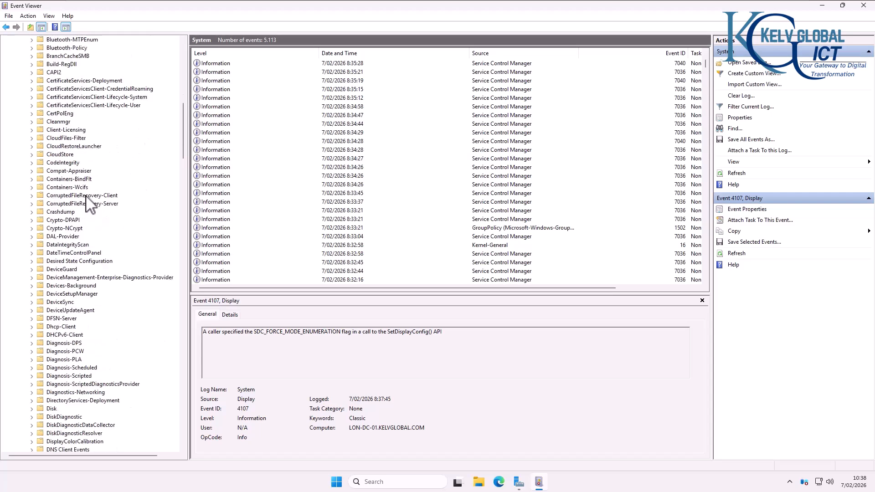
scroll(88, 204, "down", 20)
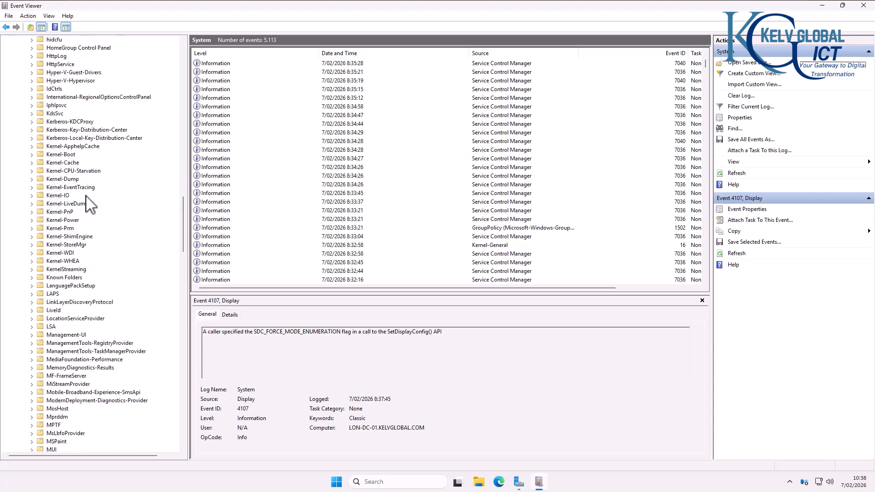
scroll(88, 204, "down", 9)
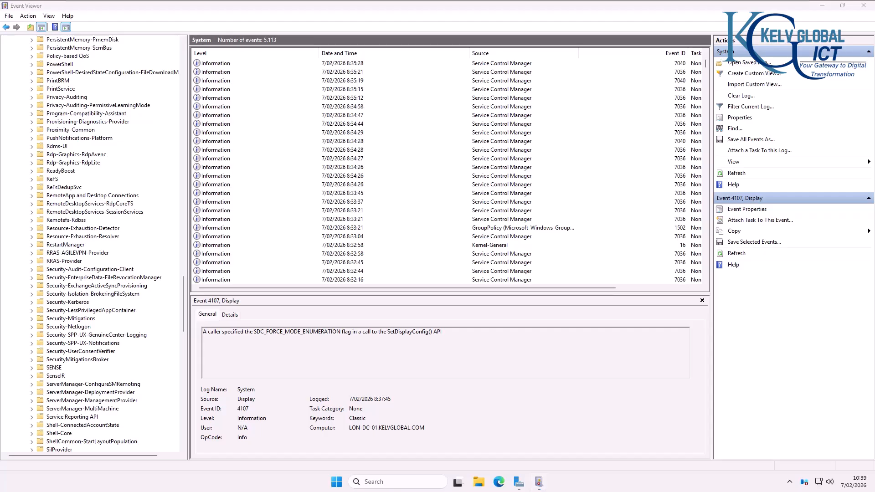
Step: In File Explorer, browse from This PC to C:\Windows\System32
left_click(477, 484)
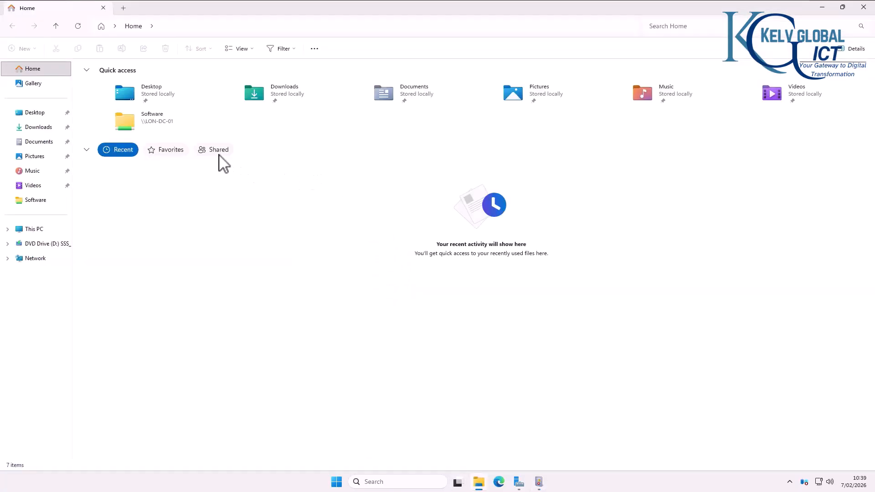
left_click(33, 229)
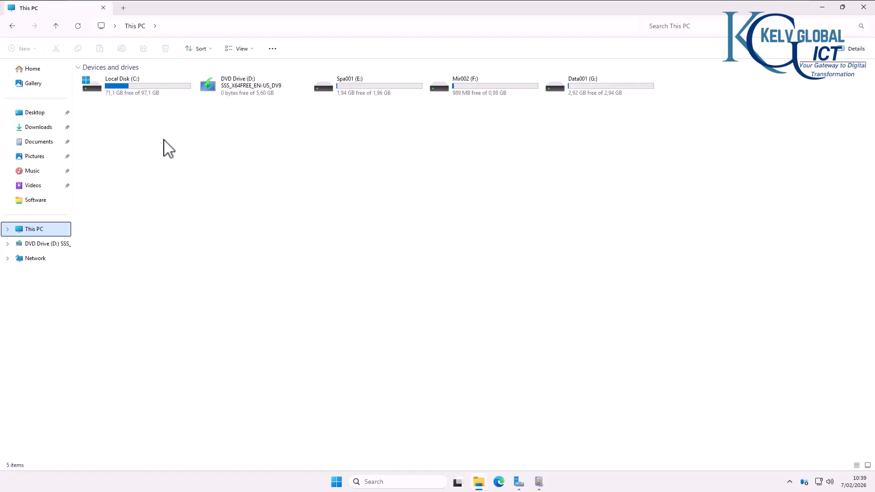
left_click(141, 98)
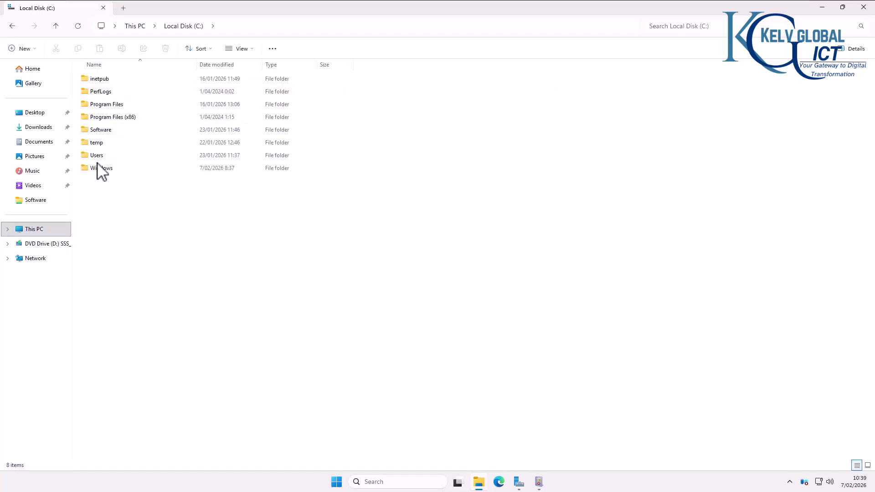
left_click(101, 168)
double_click(101, 168)
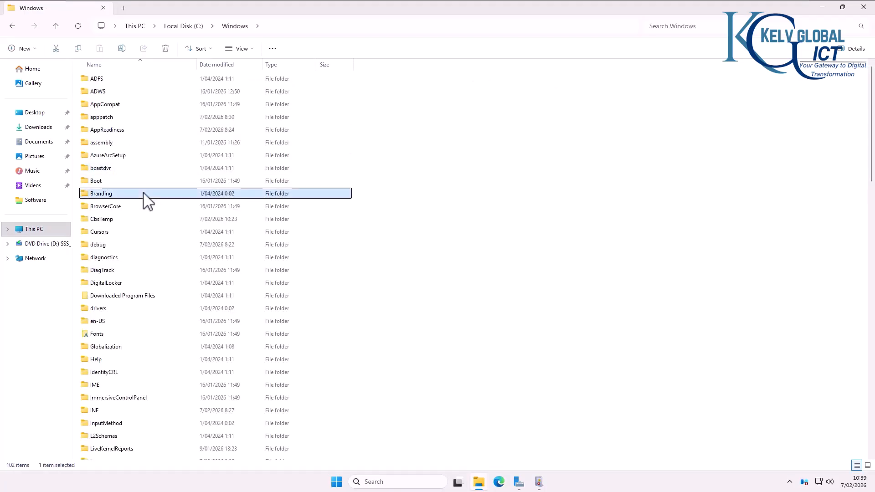
type("sys")
scroll(129, 275, "down", 3)
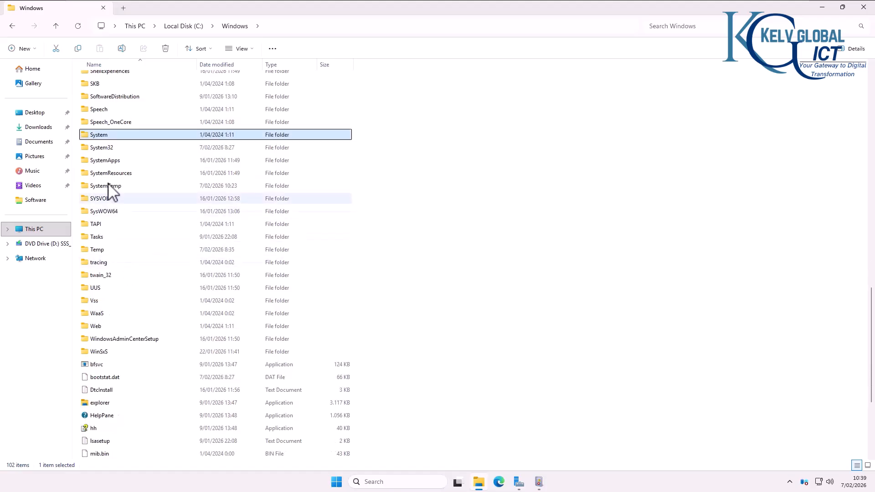
double_click(109, 148)
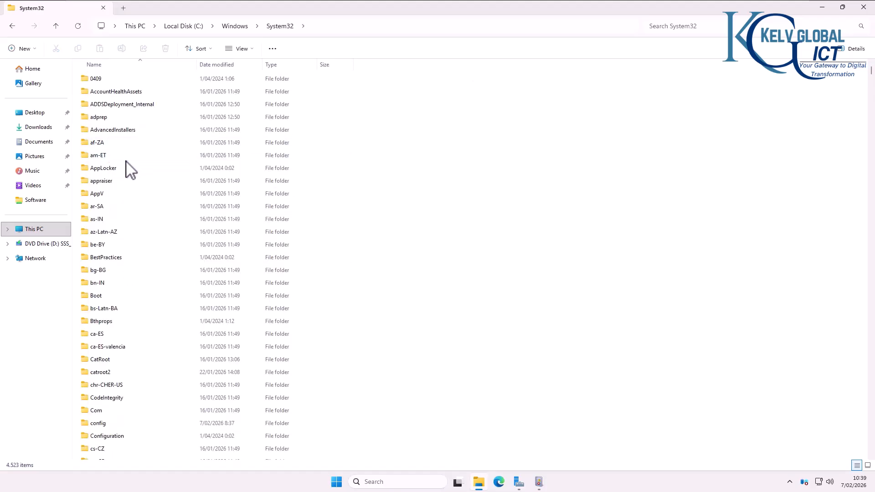
Step: Open winevt\Logs and scroll through its 392 event log files
type("win")
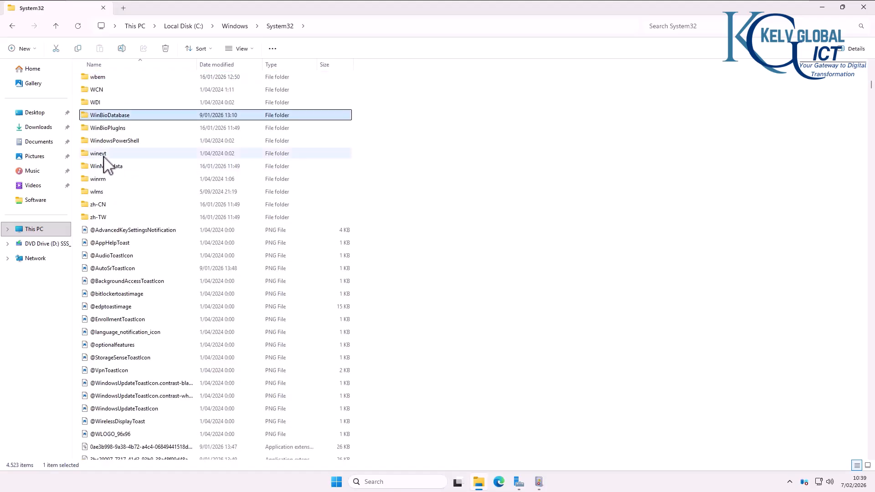
double_click(103, 154)
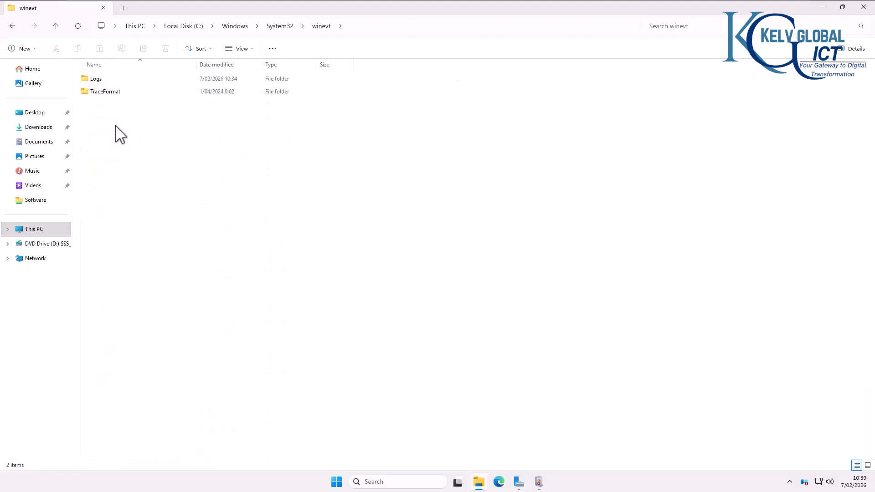
double_click(102, 81)
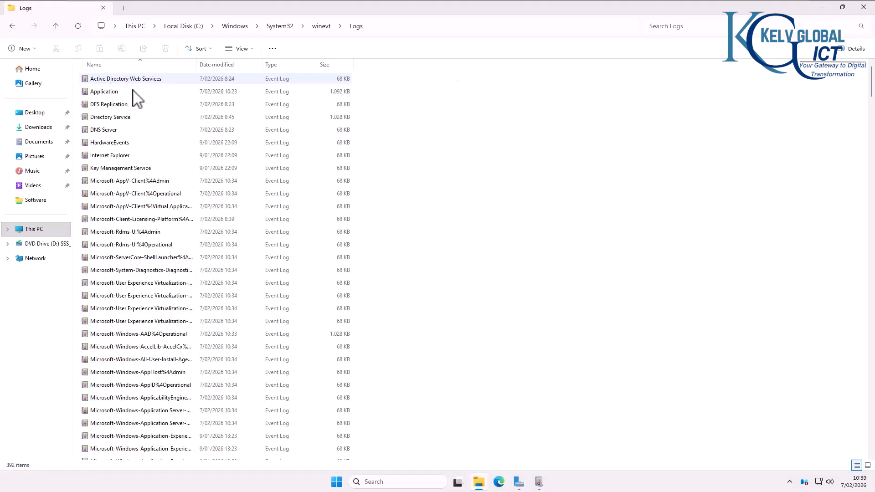
scroll(218, 129, "down", 10)
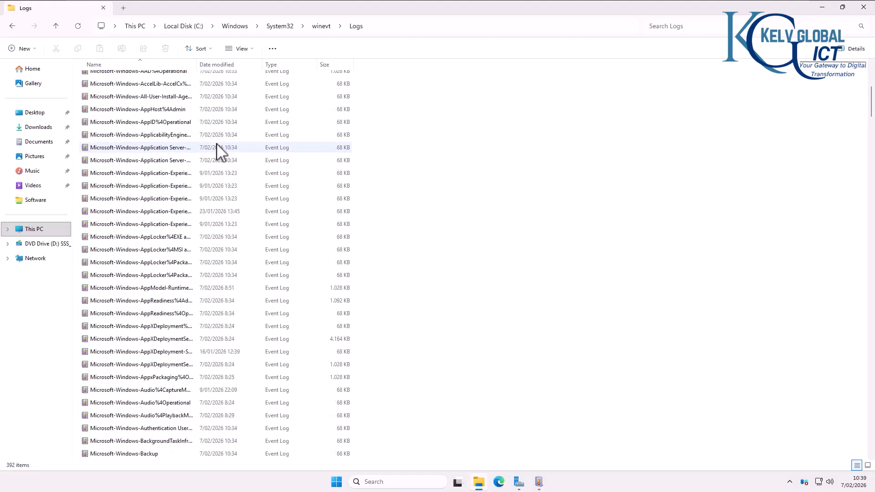
scroll(218, 151, "down", 20)
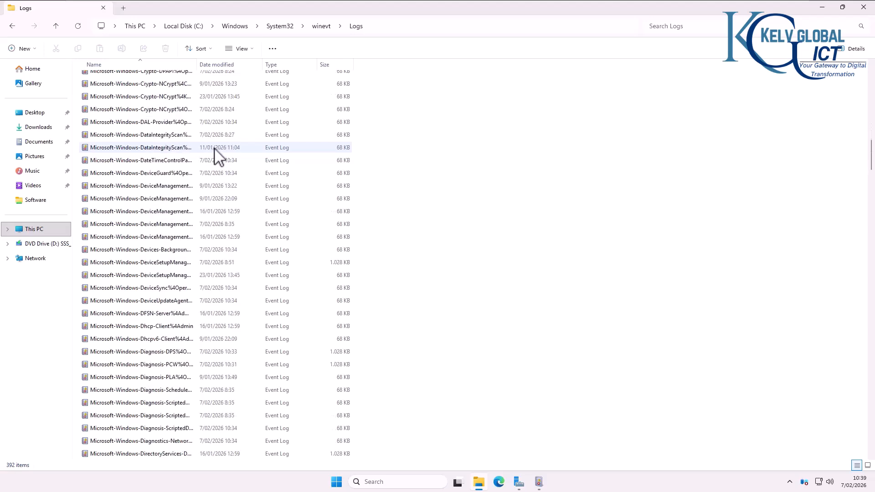
scroll(218, 162, "down", 10)
Step: Back in Event Viewer, choose Clear Log for the Application log
left_click(538, 482)
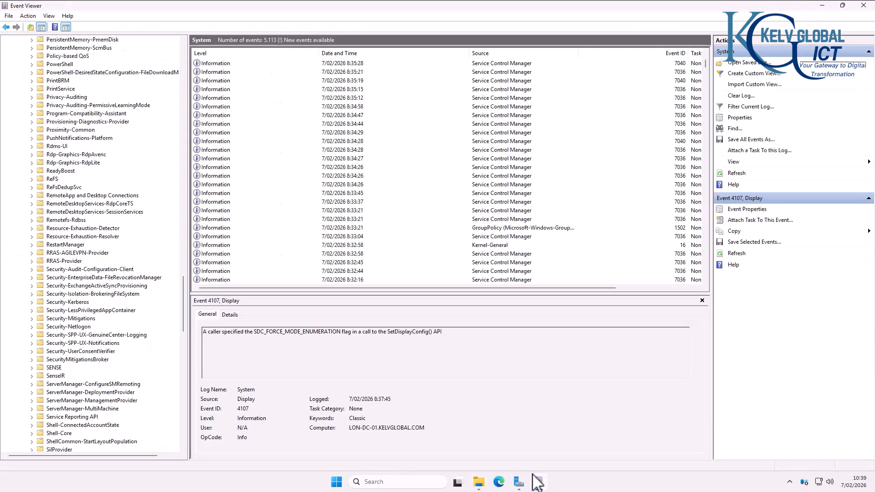
scroll(91, 146, "up", 15)
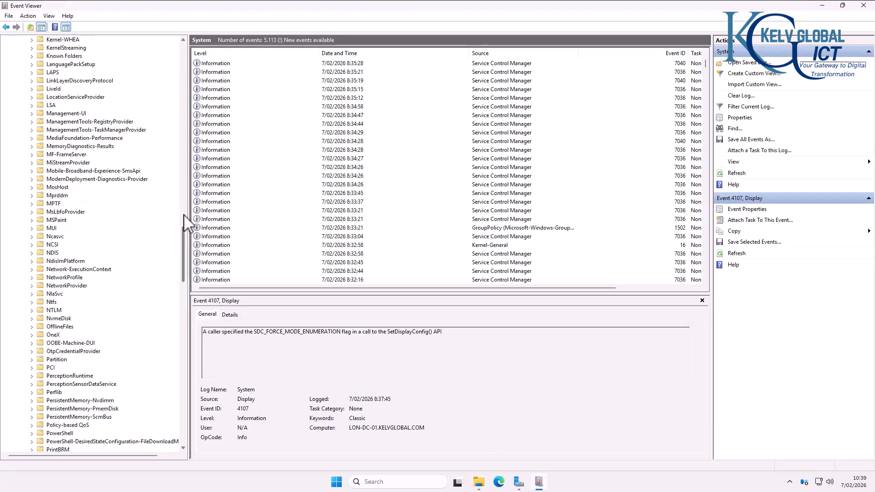
left_click_drag(184, 214, 191, 51)
left_click(39, 65)
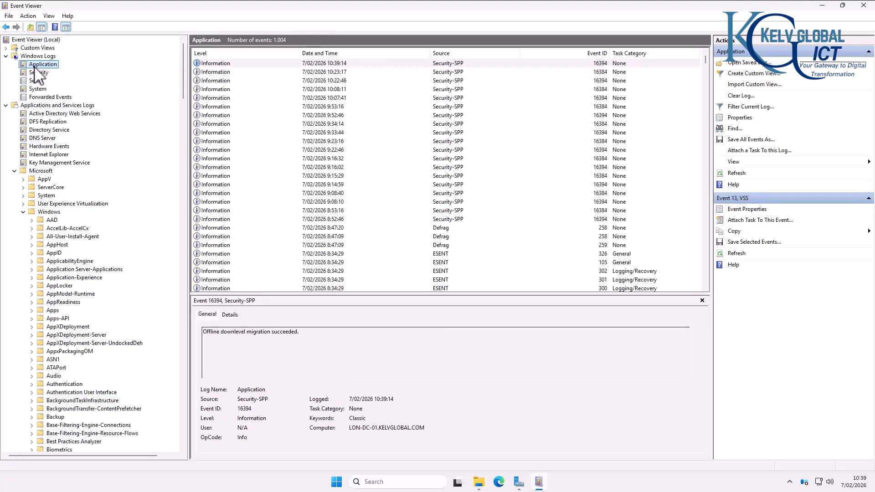
right_click(38, 65)
left_click(67, 106)
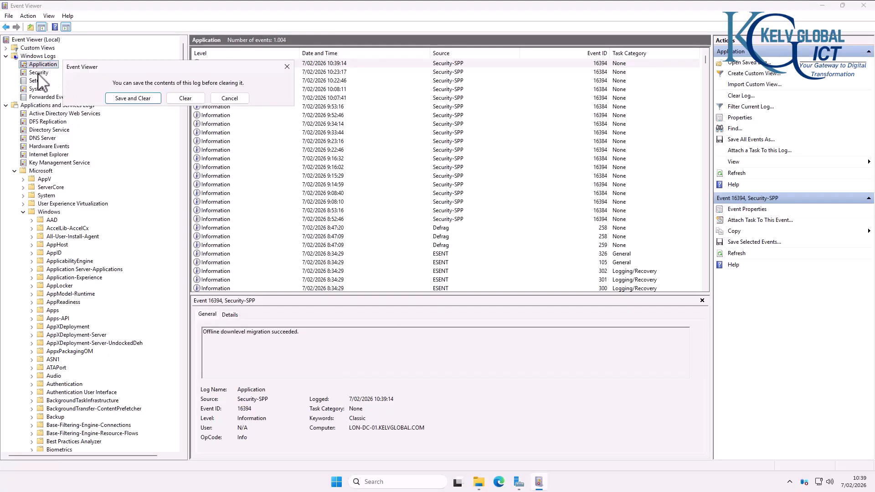
Step: Check the Logs folder, then clear the Application log without saving, leaving 0 events
left_click(133, 99)
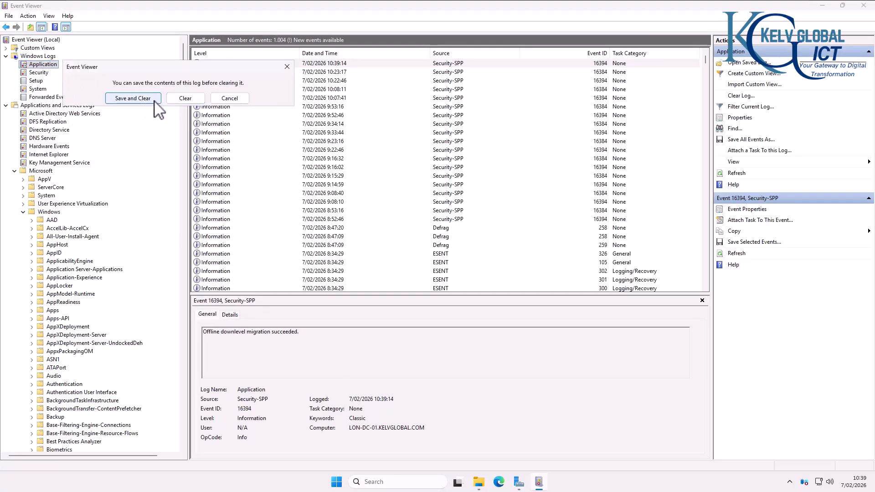
left_click(483, 487)
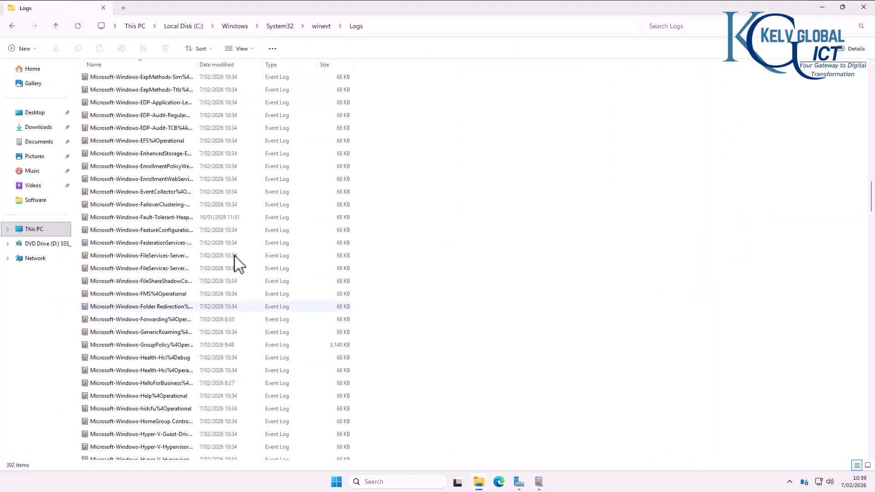
scroll(145, 194, "up", 15)
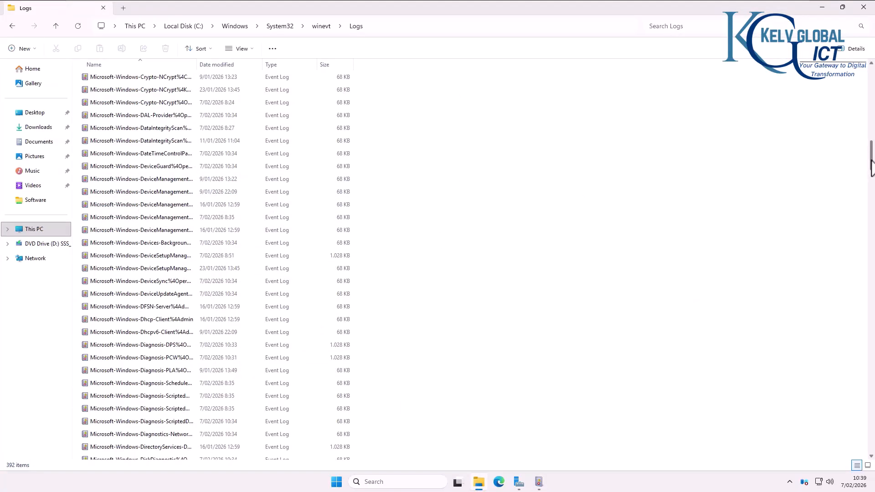
left_click_drag(871, 166, 871, 82)
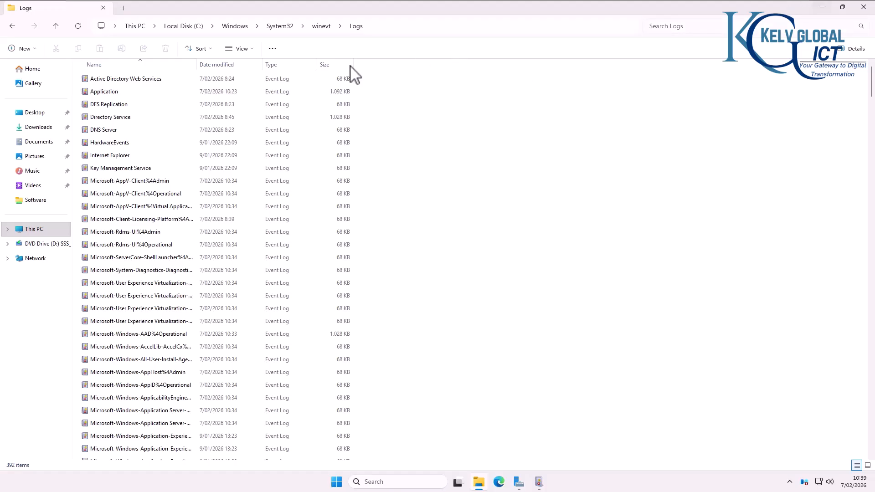
left_click(826, 6)
left_click(198, 97)
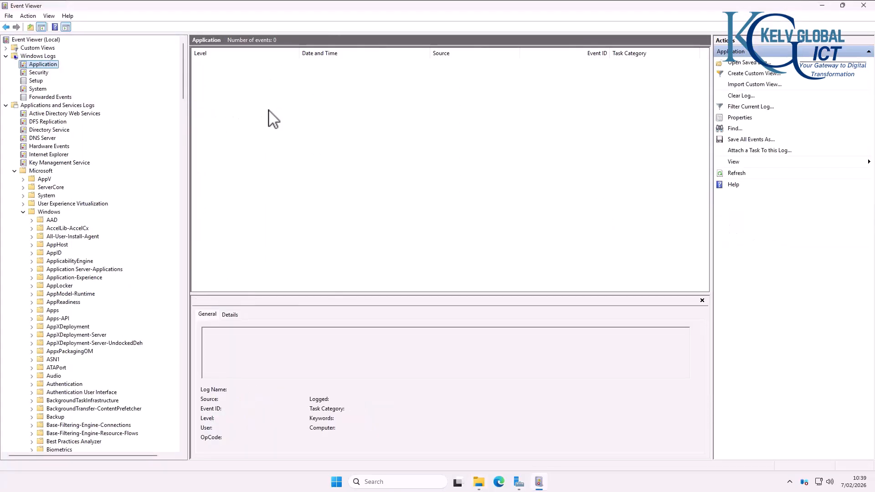
left_click(478, 482)
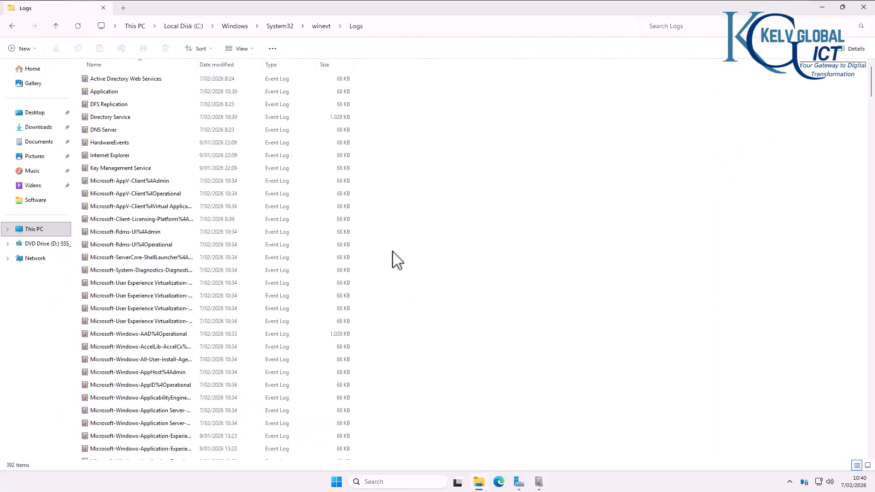
Step: Check the Application log file in winevt\Logs: 68 KB, modified 7/02/2026 10:39
left_click(119, 93)
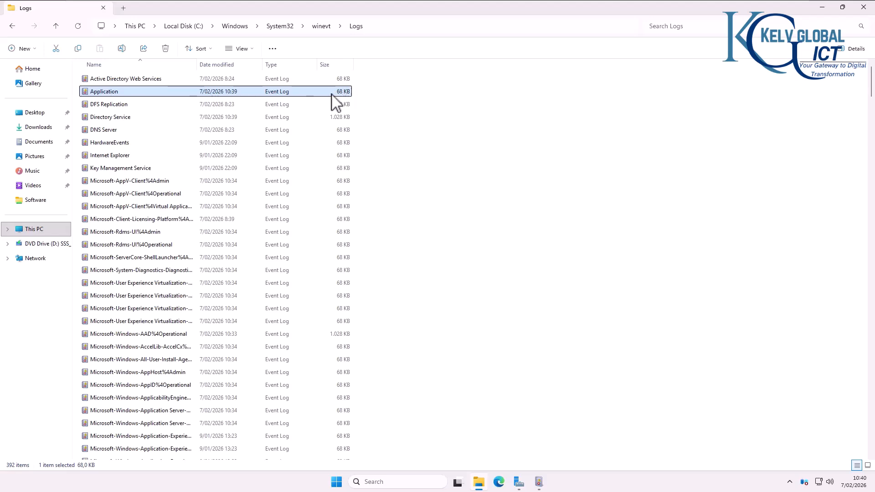
Step: Return to Event Viewer and refresh the empty Application log
left_click(823, 7)
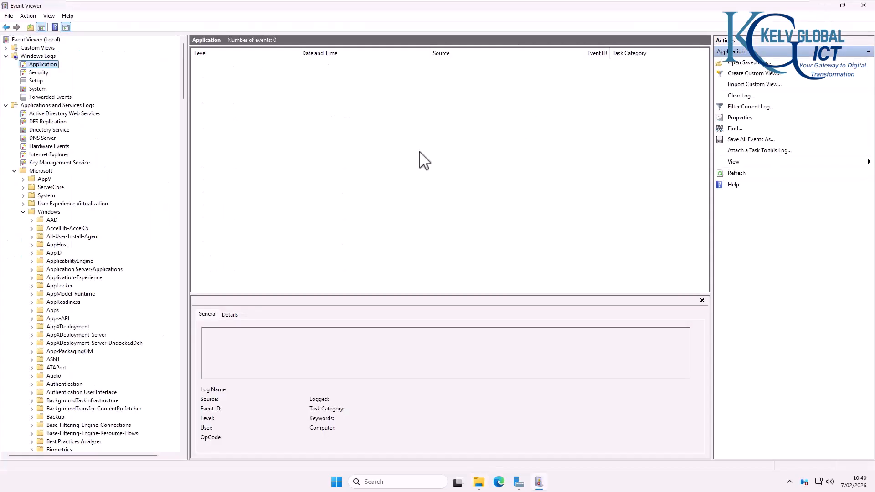
right_click(43, 66)
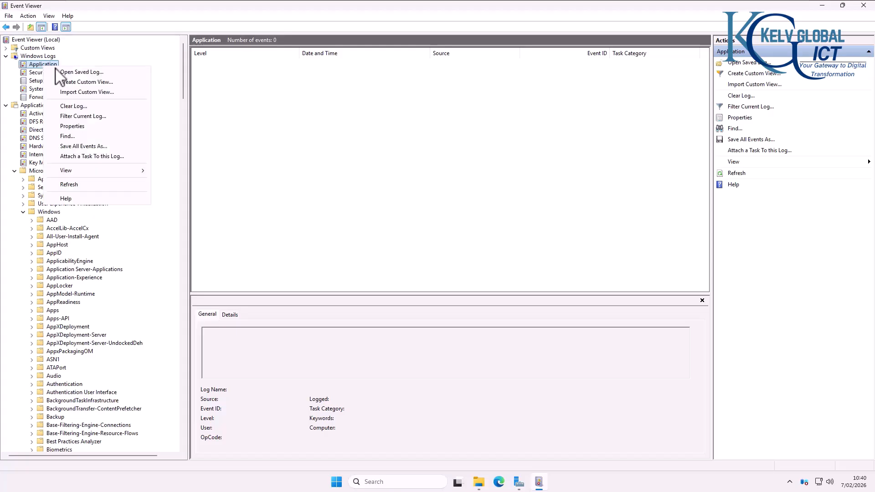
left_click(68, 185)
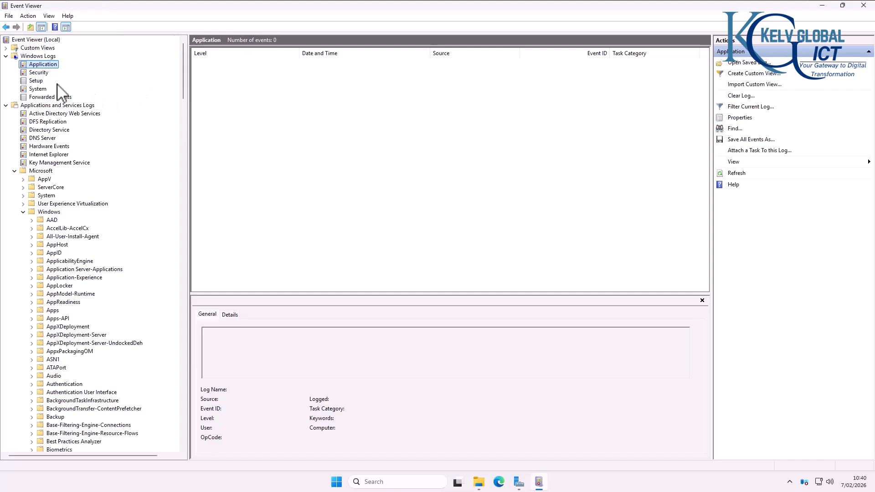
Step: Browse the Setup log's 50 servicing events, then show the Security log's 31,724 events
left_click(37, 82)
scroll(449, 172, "down", 8)
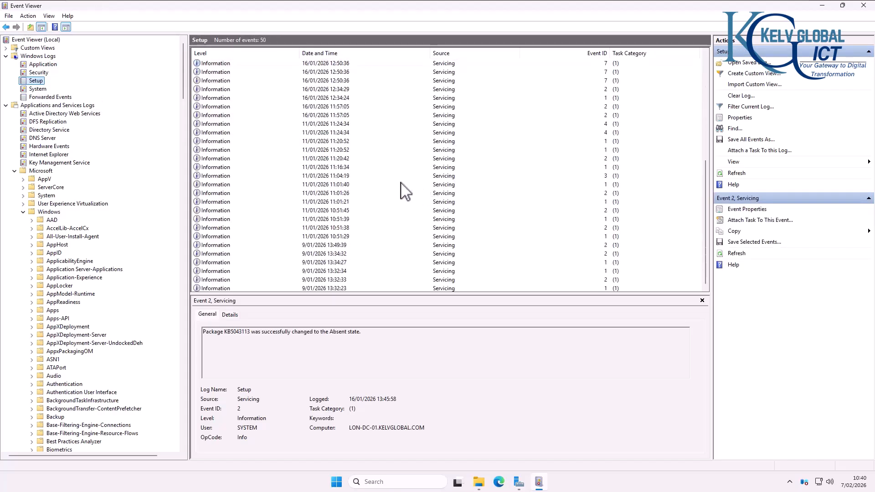
scroll(63, 89, "down", 1)
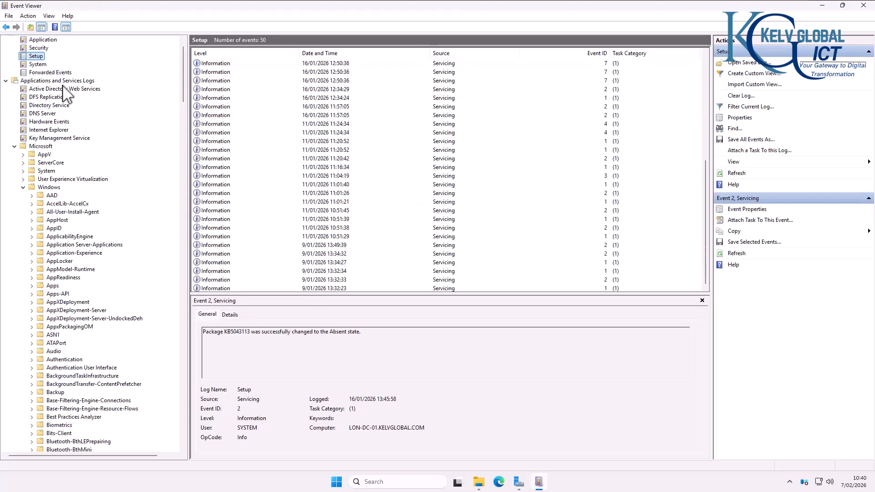
left_click(39, 48)
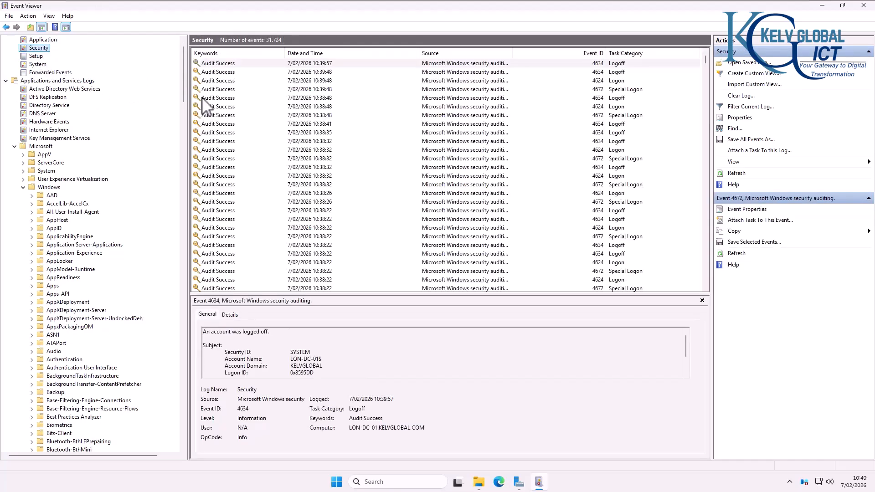
Step: Browse the System log, inspecting a FilterManager event and a Windows Remote Management warning
left_click(39, 41)
left_click(45, 64)
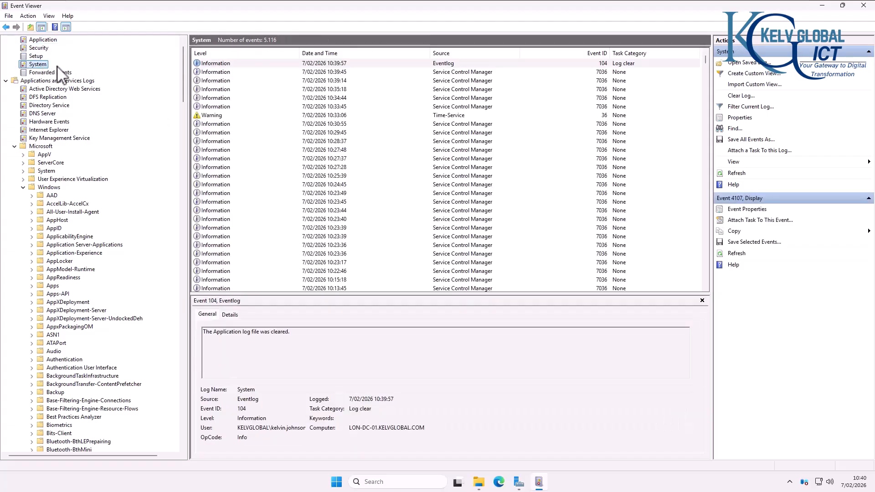
scroll(360, 143, "down", 6)
scroll(319, 137, "down", 15)
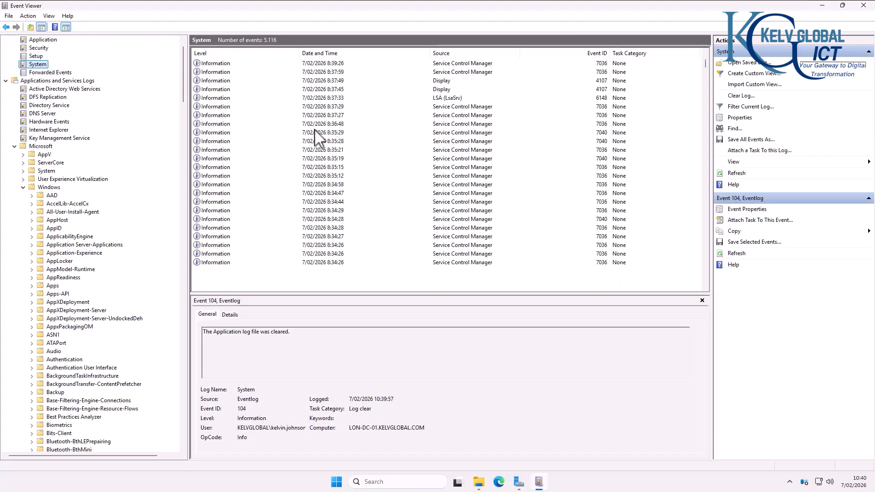
scroll(279, 136, "up", 2)
left_click(278, 135)
scroll(278, 134, "up", 1)
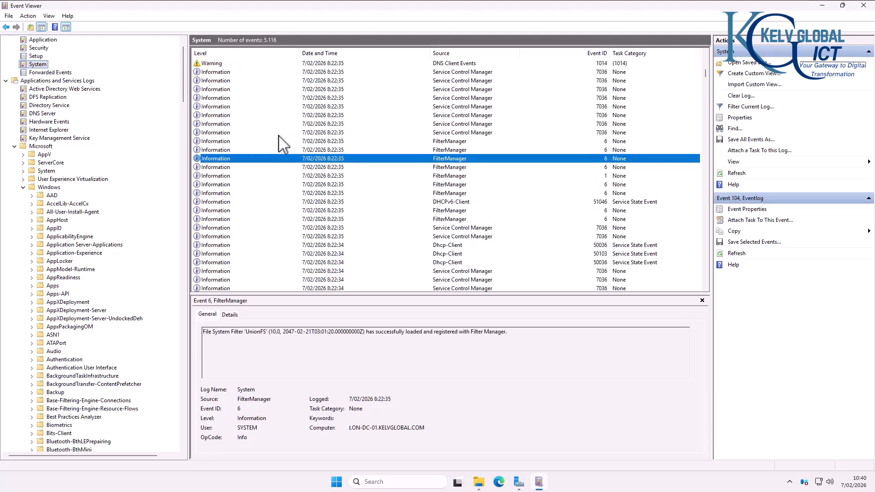
scroll(255, 117, "down", 1)
scroll(253, 118, "down", 10)
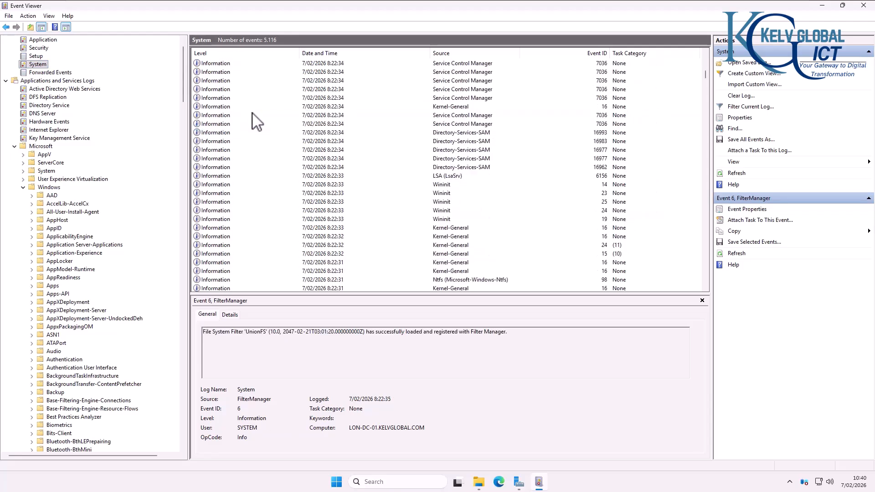
scroll(455, 158, "down", 20)
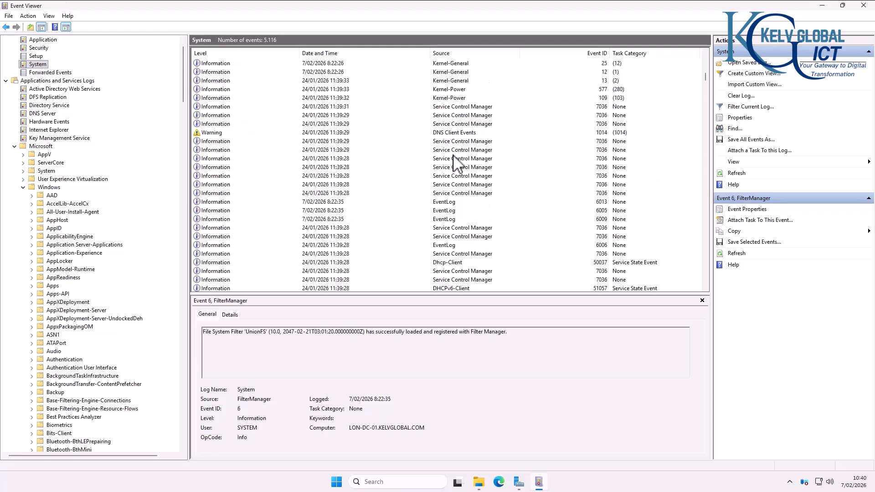
scroll(440, 189, "down", 5)
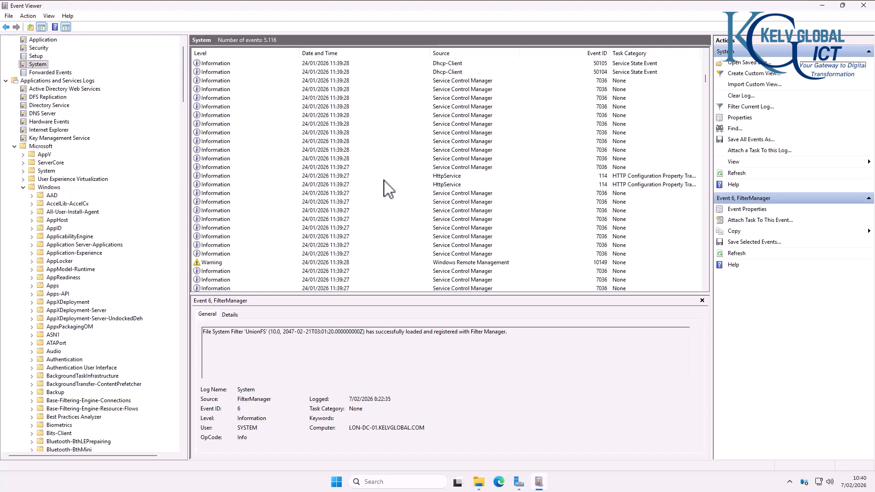
left_click(215, 262)
scroll(250, 238, "down", 15)
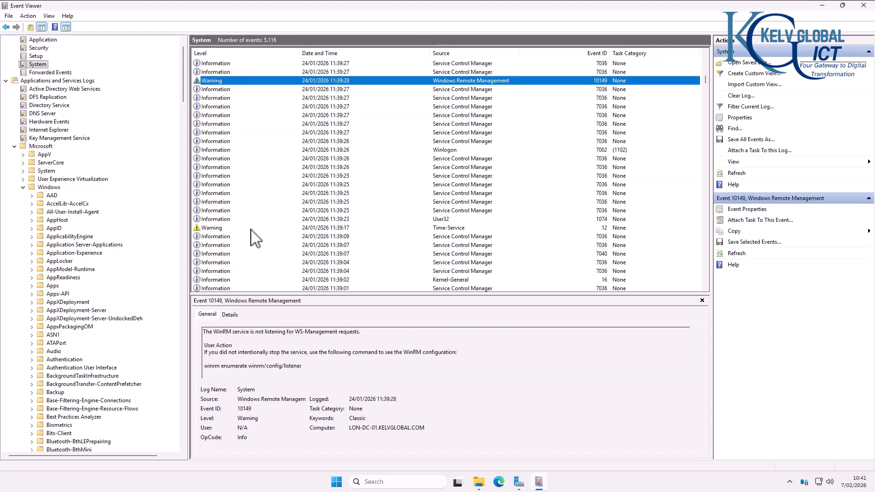
scroll(247, 222, "down", 3)
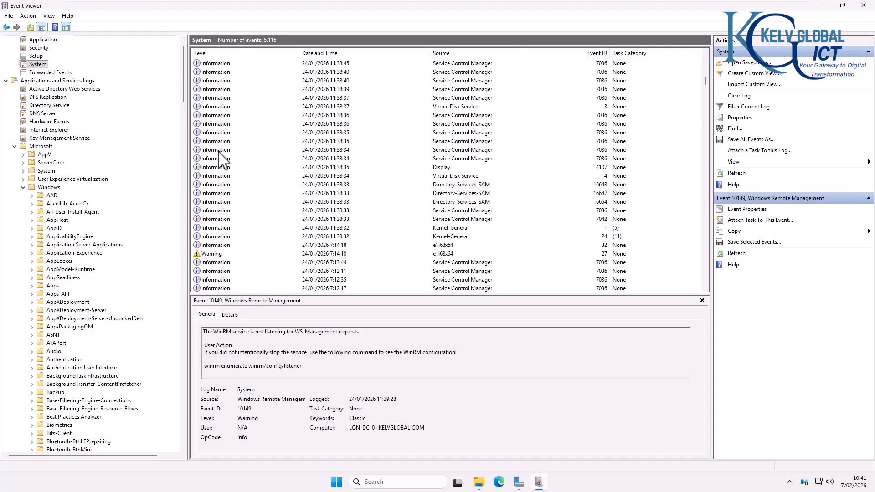
Step: Filter the System log to Error level only, showing 31 of 5,116 events
right_click(38, 64)
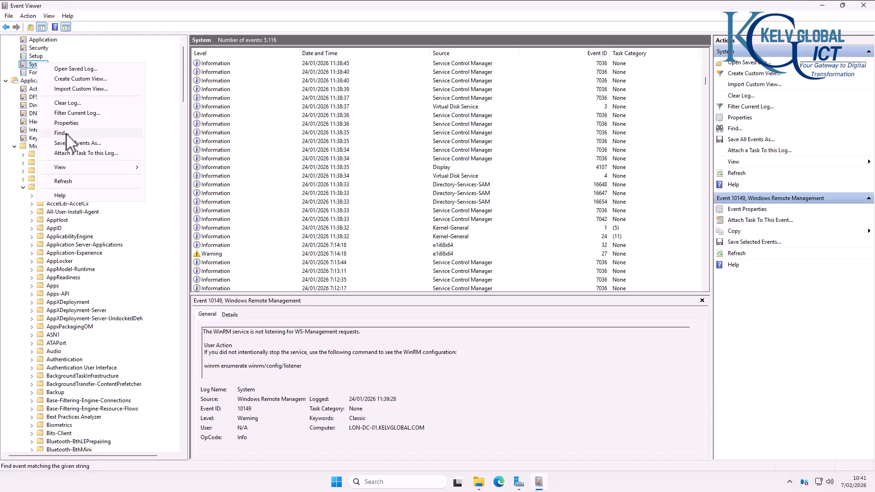
left_click(77, 113)
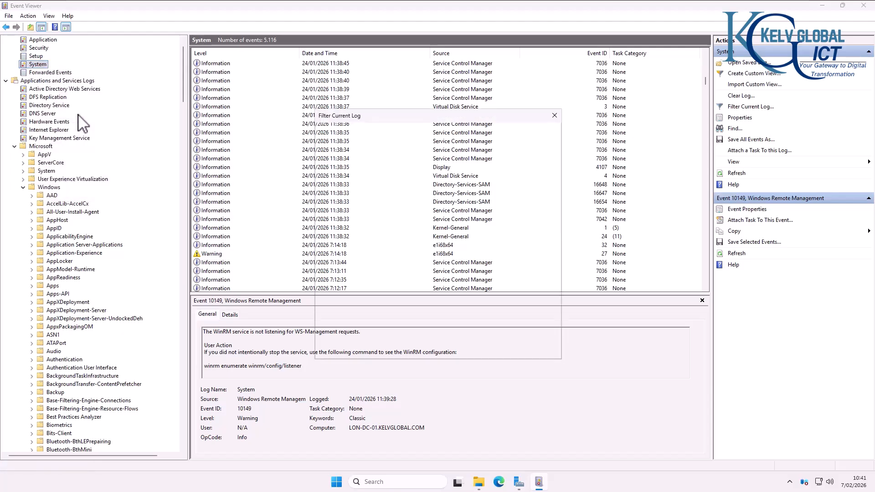
left_click(382, 175)
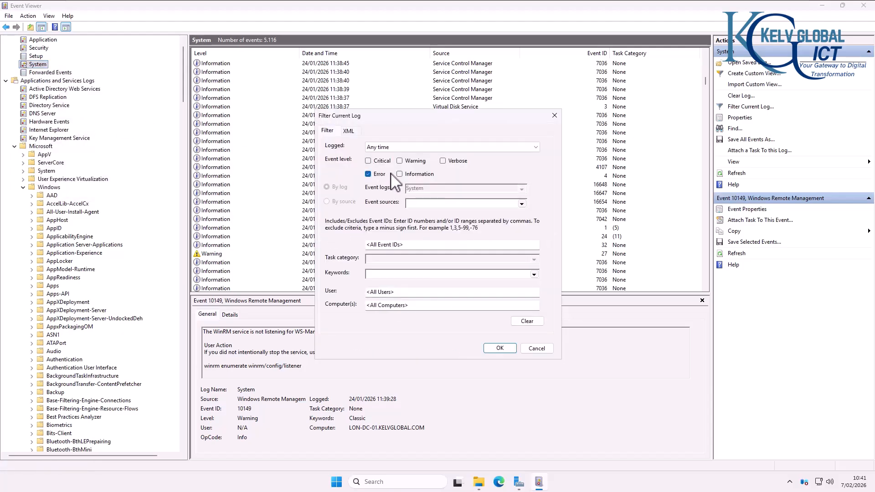
left_click(500, 349)
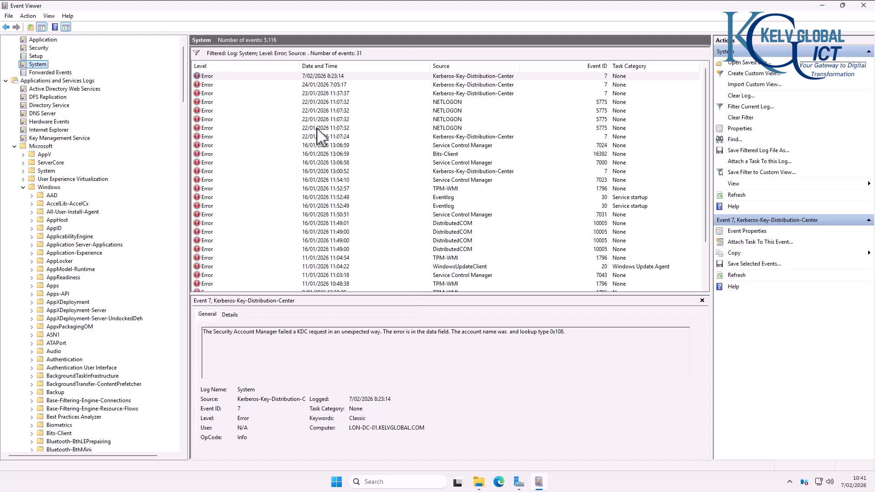
Step: Inspect the 23/01/2026 Kerberos error's details and the Bits-Client error's general description
left_click(209, 94)
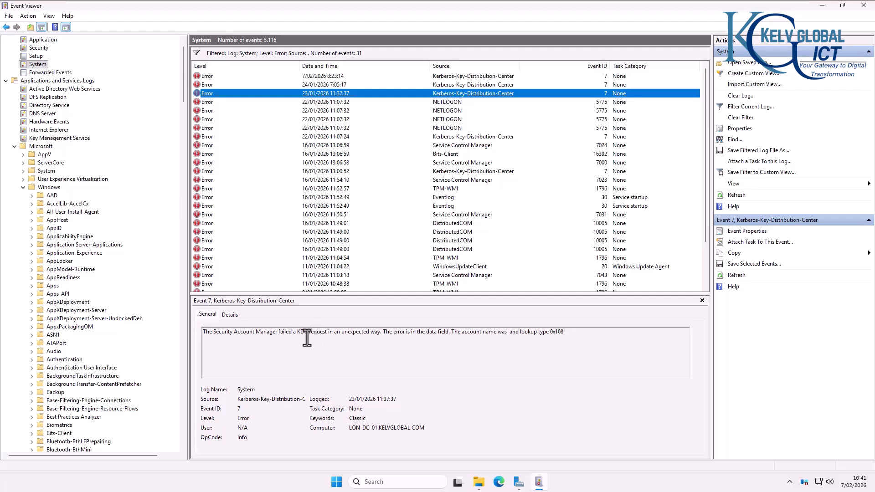
left_click(231, 315)
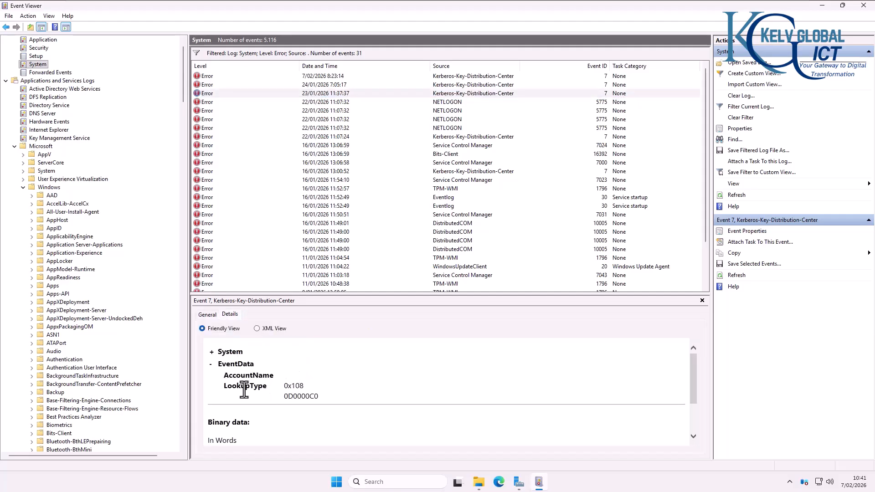
scroll(314, 395, "down", 2)
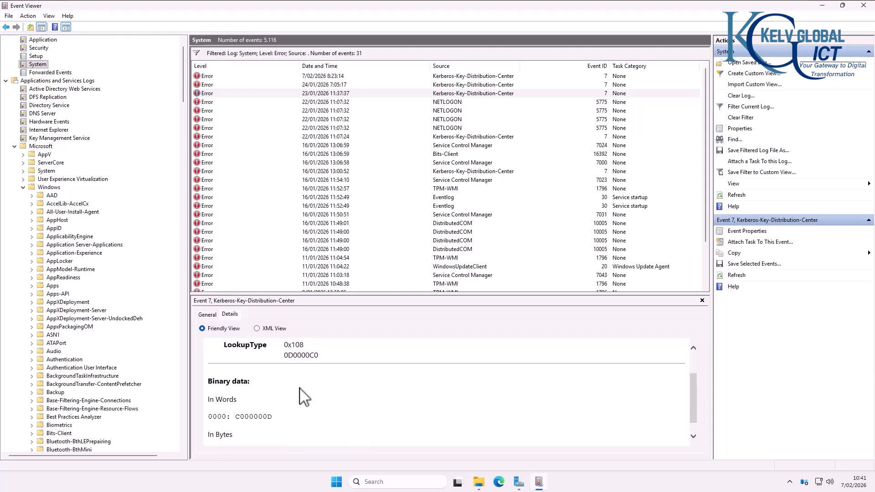
left_click(208, 155)
left_click(206, 314)
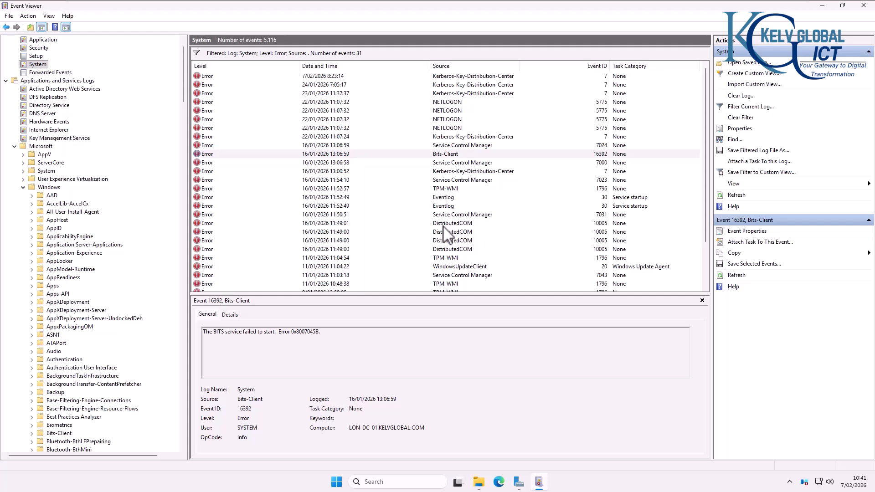
scroll(450, 244, "down", 1)
scroll(445, 220, "down", 1)
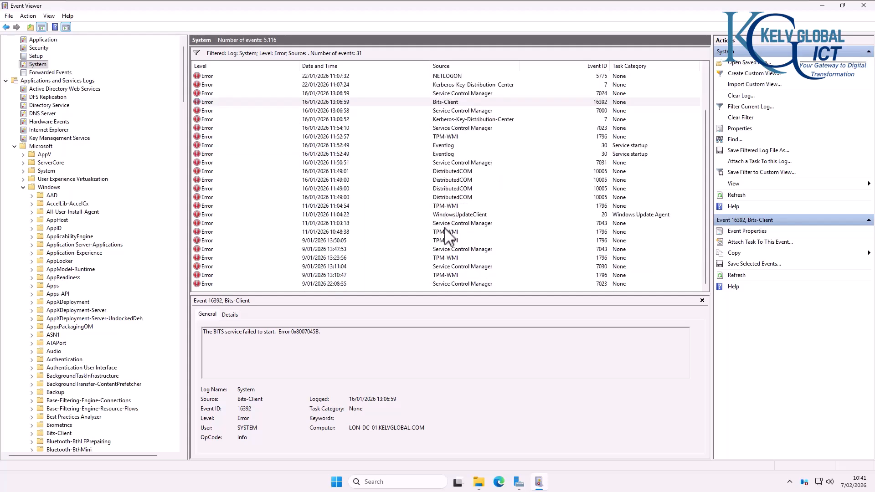
scroll(449, 237, "up", 1)
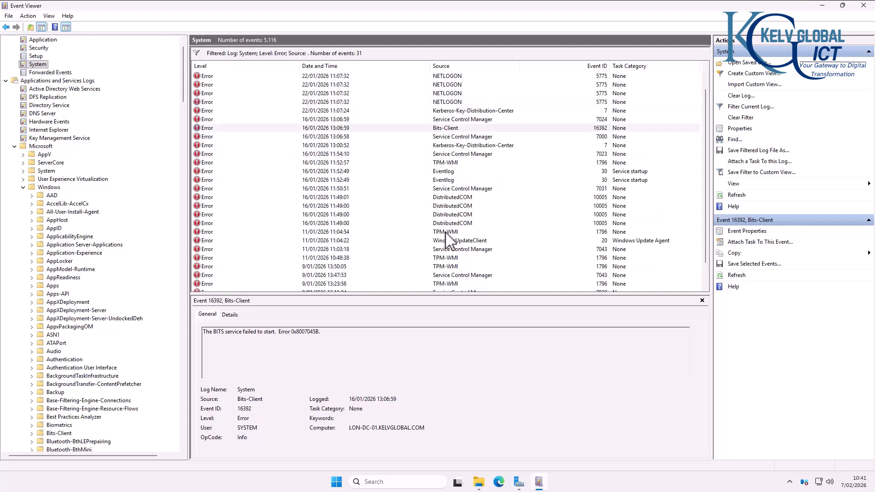
left_click(441, 269)
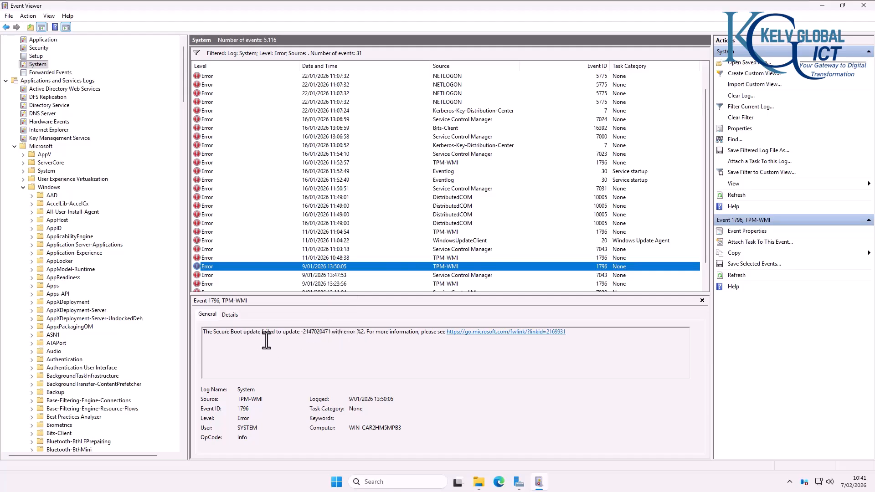
left_click(359, 334)
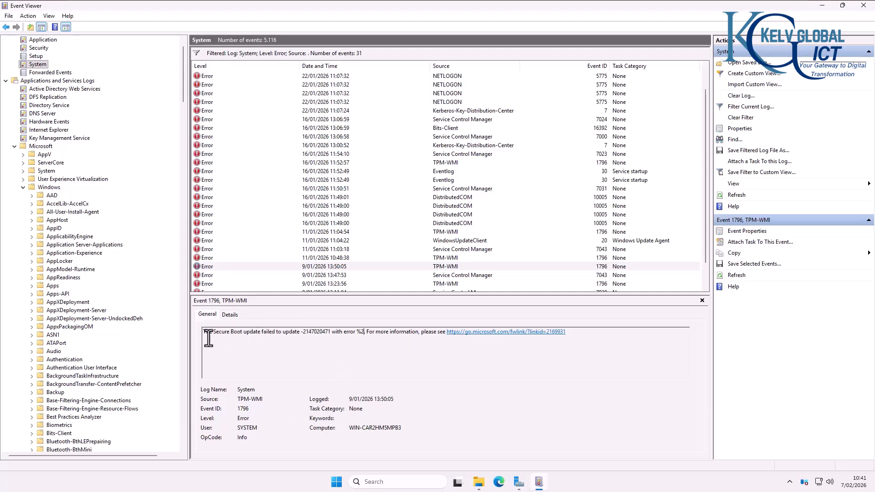
left_click_drag(204, 333, 408, 332)
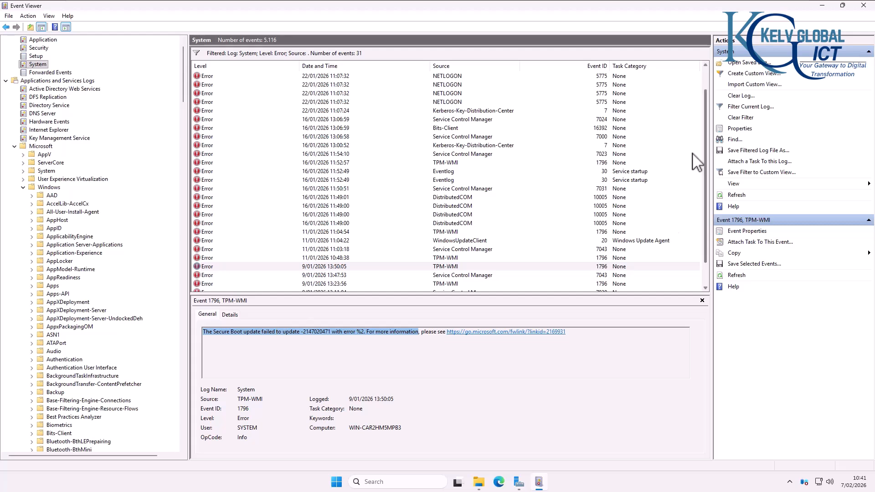
scroll(695, 162, "down", 1)
scroll(184, 81, "up", 1)
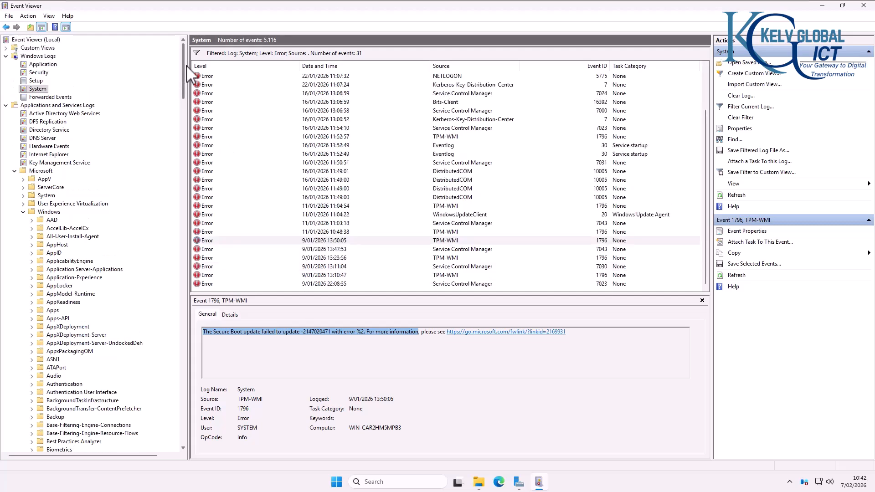
Step: Clear the Security log after saving its contents to the Desktop as ServerLog.evtx
left_click(39, 64)
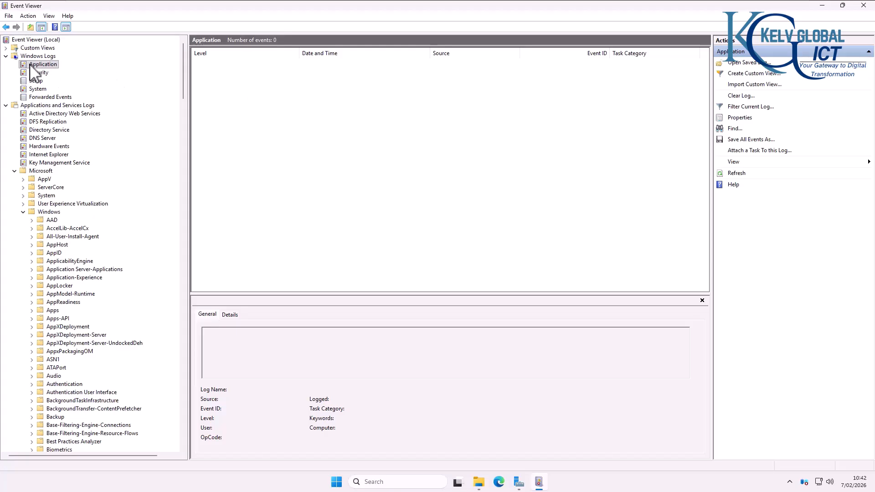
left_click(38, 73)
right_click(39, 73)
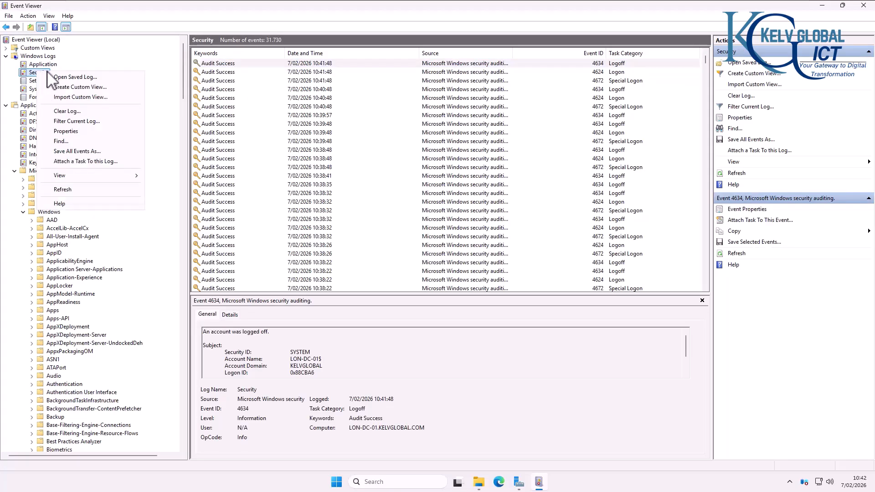
left_click(67, 112)
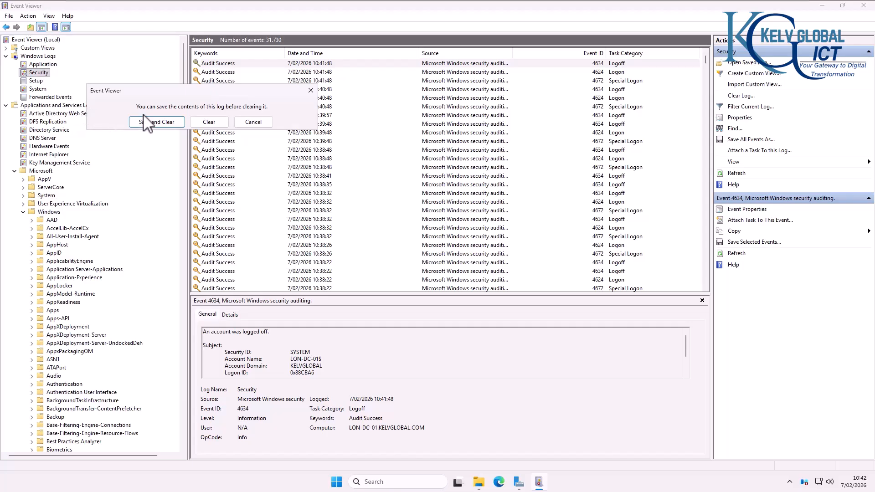
left_click(159, 122)
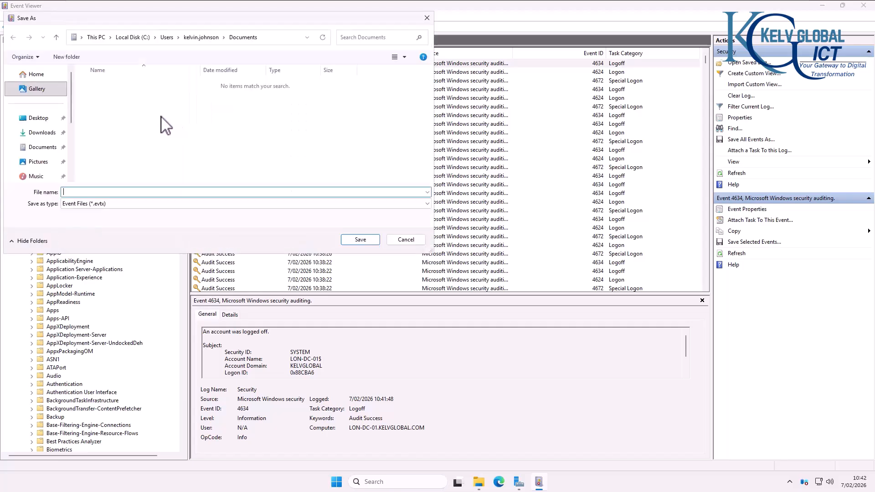
left_click(40, 120)
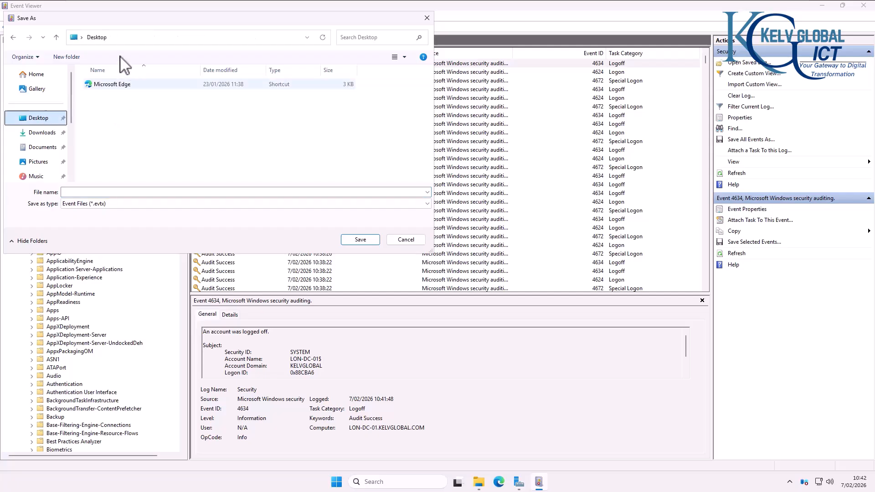
left_click(121, 193)
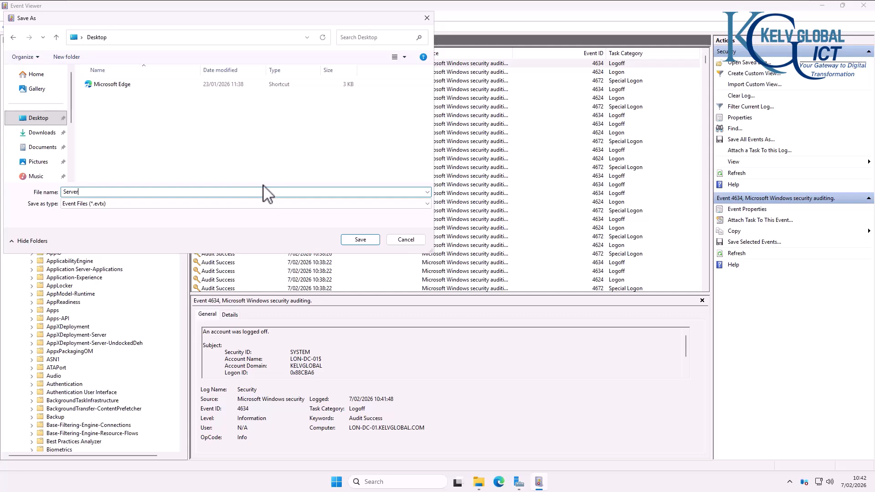
left_click(360, 239)
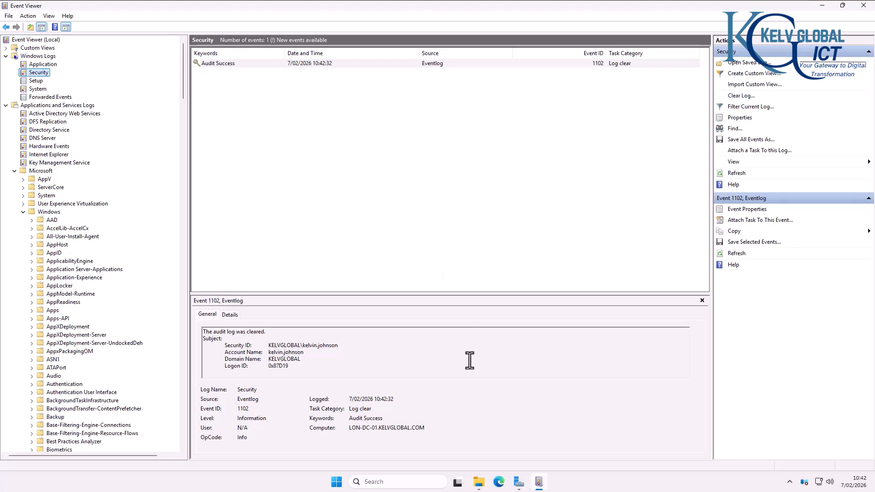
Step: Select the 28,484 KB ServerLog file on the Desktop in File Explorer, then close Event Viewer
left_click(480, 483)
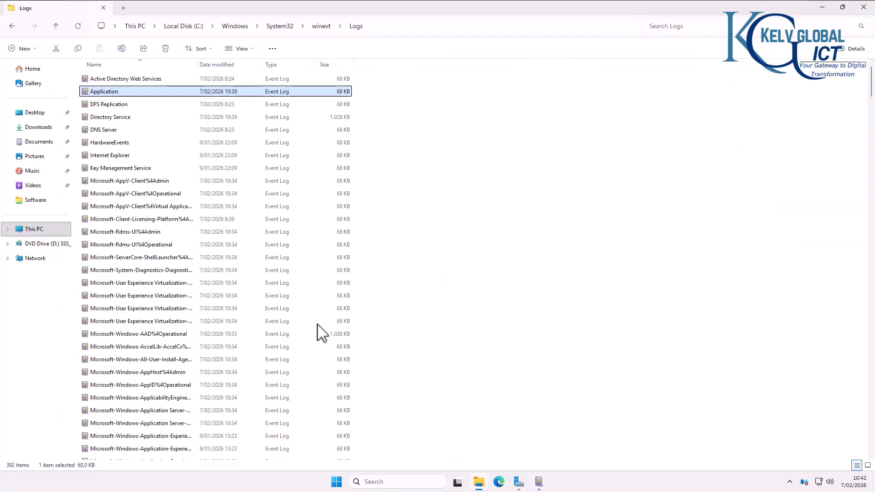
left_click(35, 114)
left_click(104, 92)
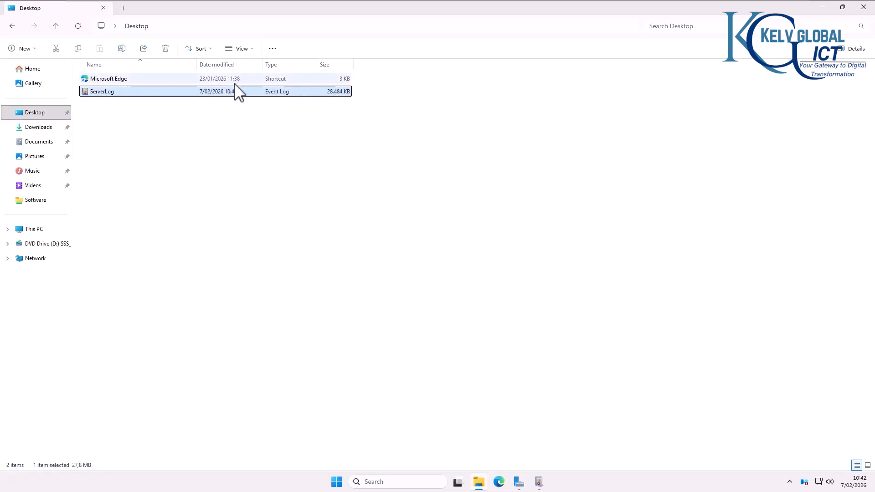
left_click(539, 482)
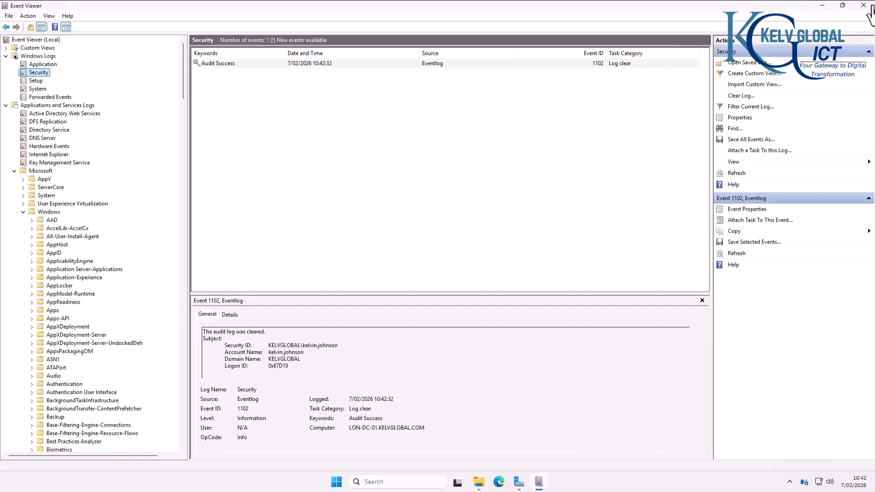
left_click(864, 6)
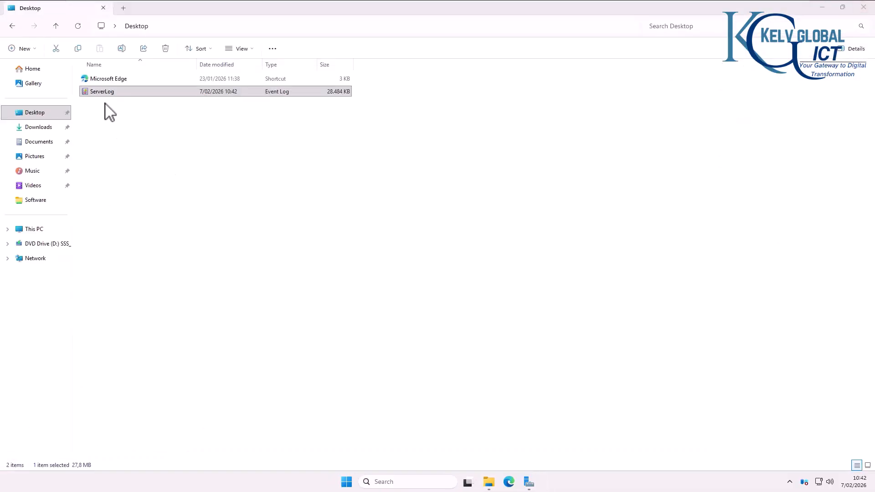
left_click(105, 92)
Step: Load ServerLog's 31,730 archived events into Event Viewer, then view the Security log's remaining 10 events
double_click(127, 96)
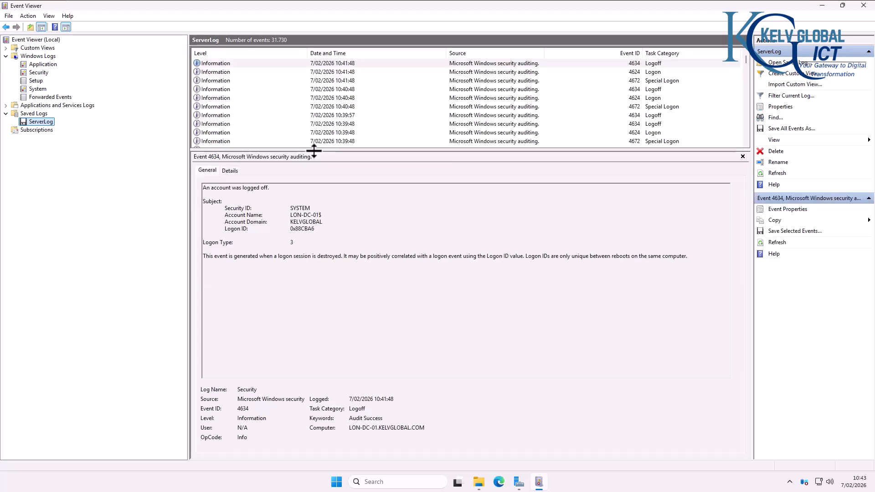
left_click_drag(312, 153, 313, 294)
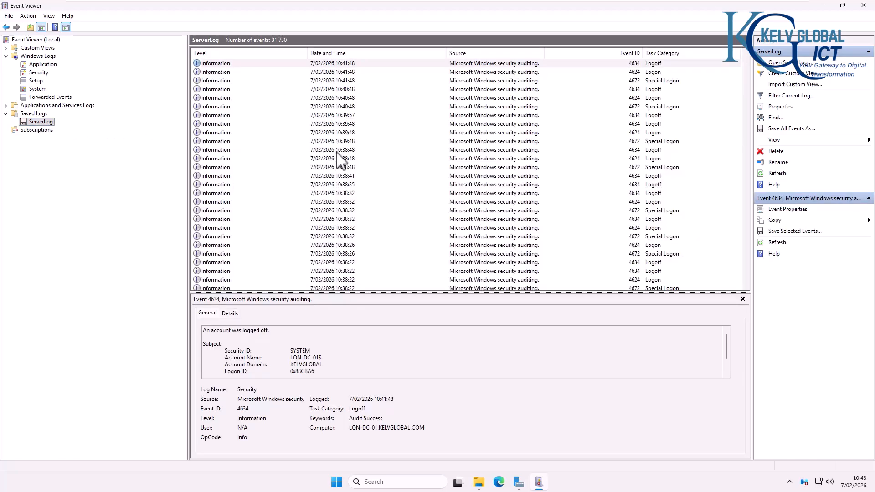
left_click(38, 73)
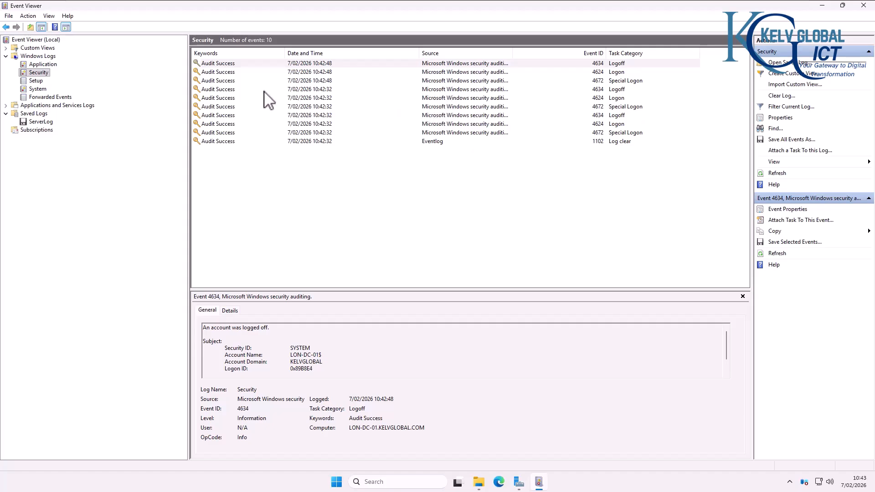
Step: Review the 4634 Logoff, 4624 Logon and 4672 Special Logon events, then open the Setup log
left_click(617, 81)
left_click(614, 89)
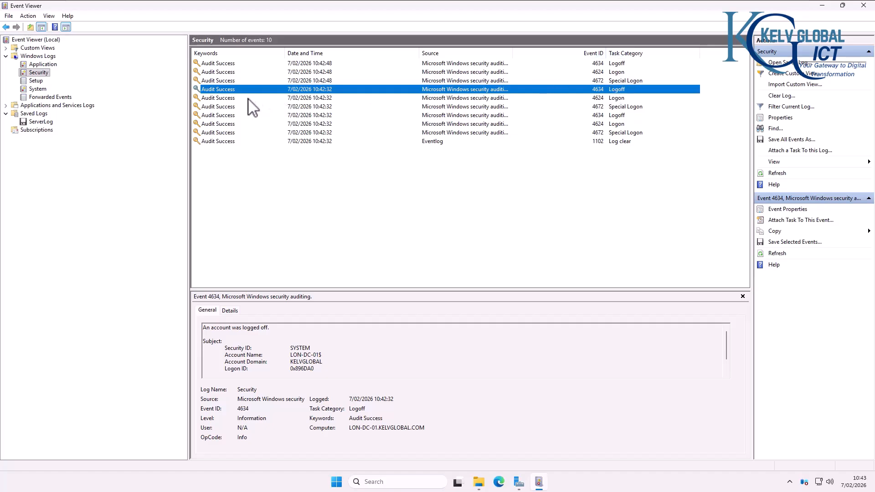
left_click(230, 63)
left_click(228, 73)
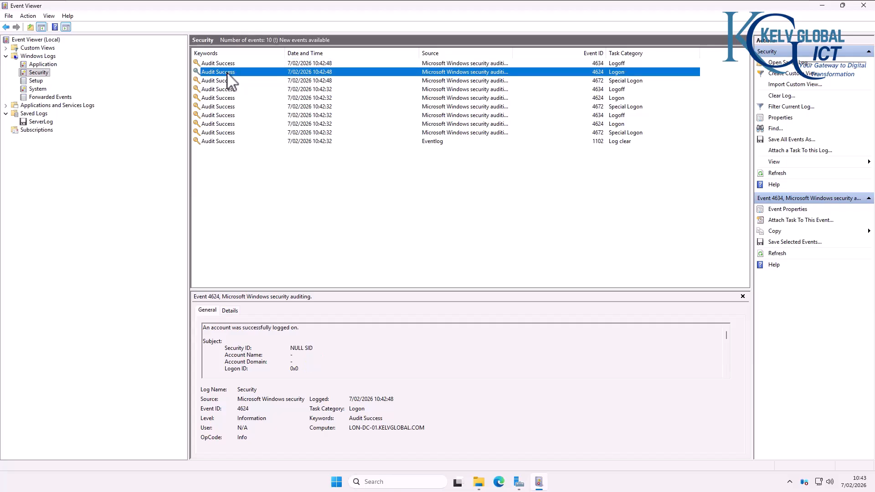
left_click(233, 80)
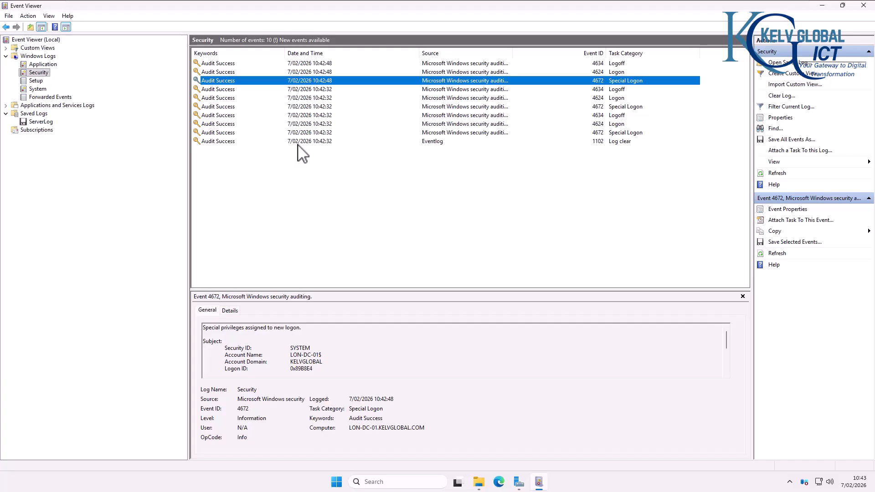
left_click(36, 81)
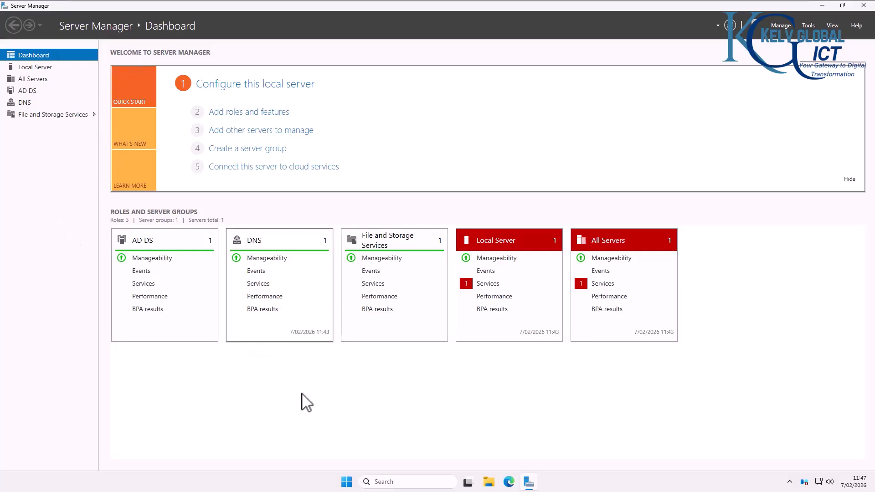
Step: Launch the Settings app from the Start menu's pinned apps
left_click(348, 484)
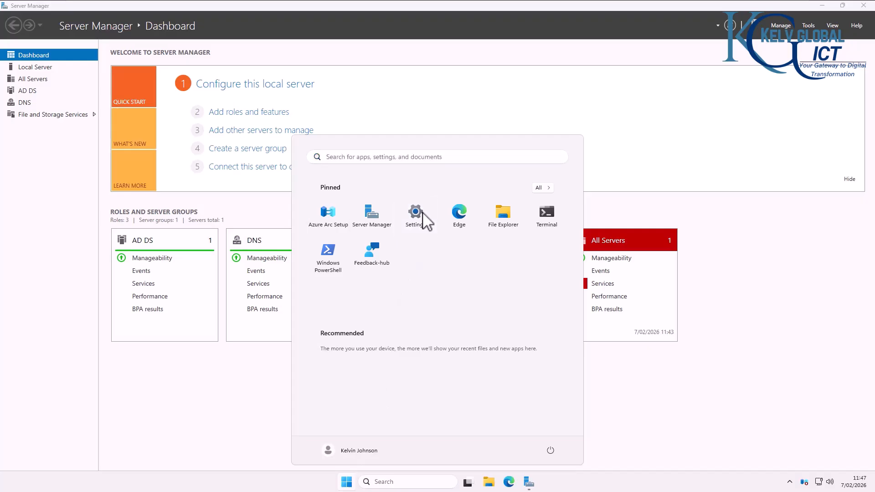
left_click(423, 214)
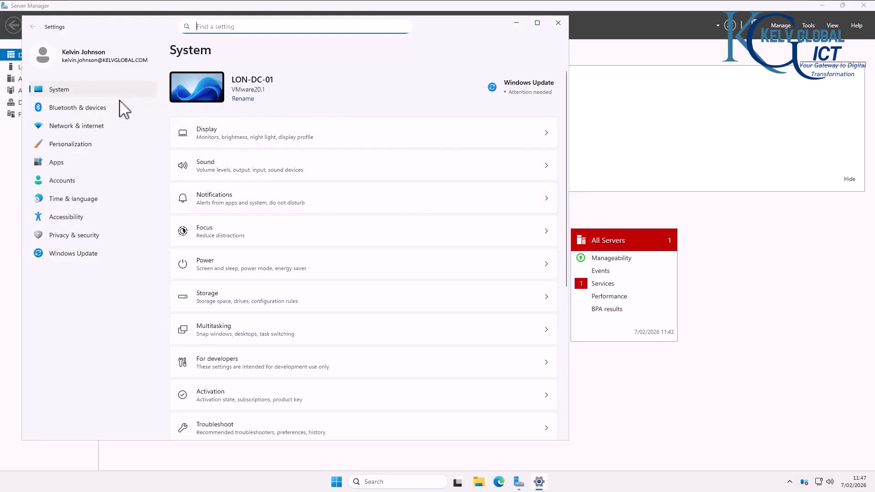
Step: Go to Windows Update in Settings and maximize the window to see KB5073379 available
left_click(71, 256)
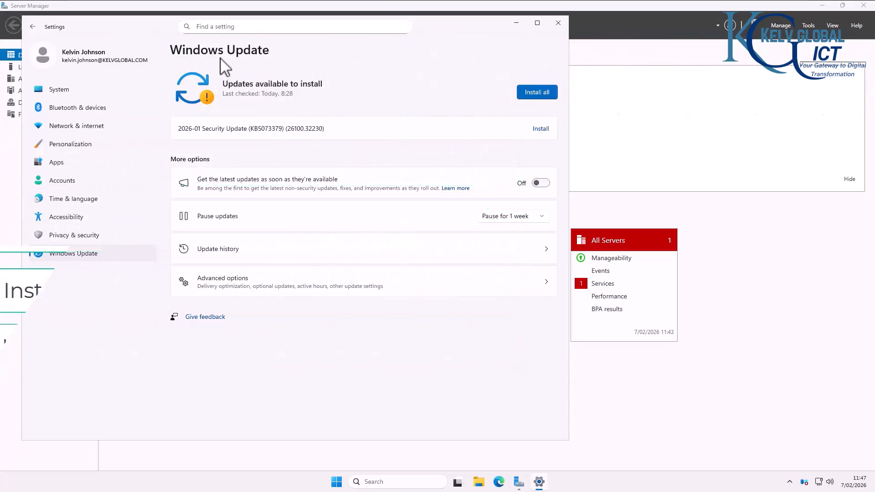
left_click(538, 23)
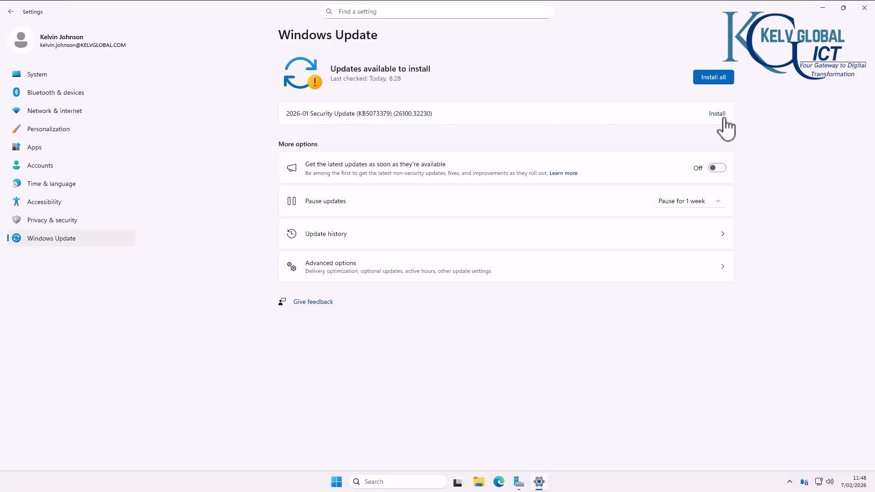
Step: Start installing KB5073379 with Install all, reviewing the Pause updates options without choosing one
left_click(710, 82)
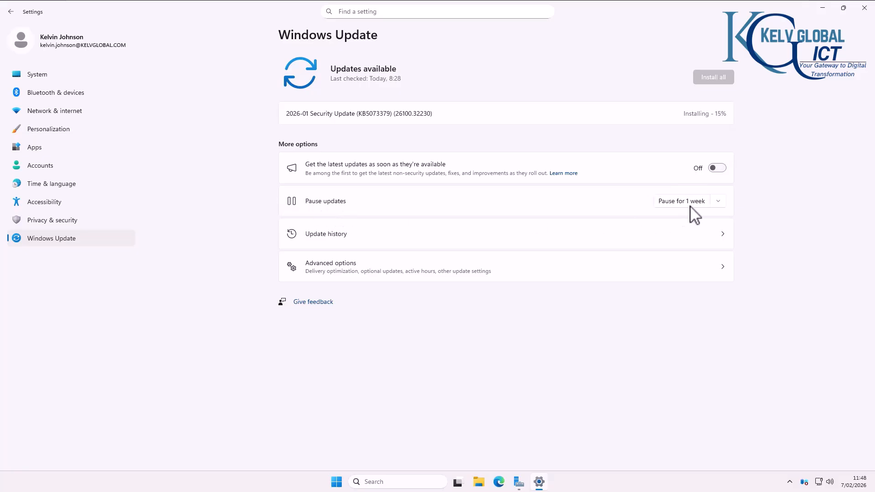
left_click(719, 202)
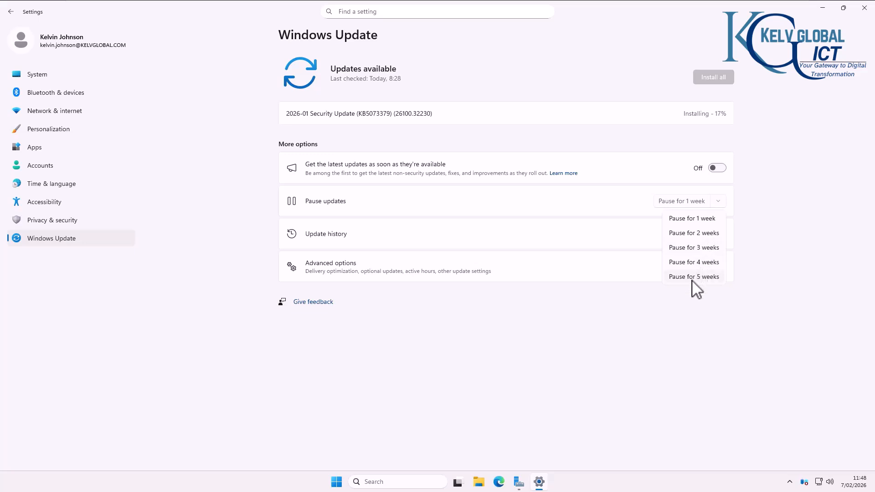
left_click(544, 334)
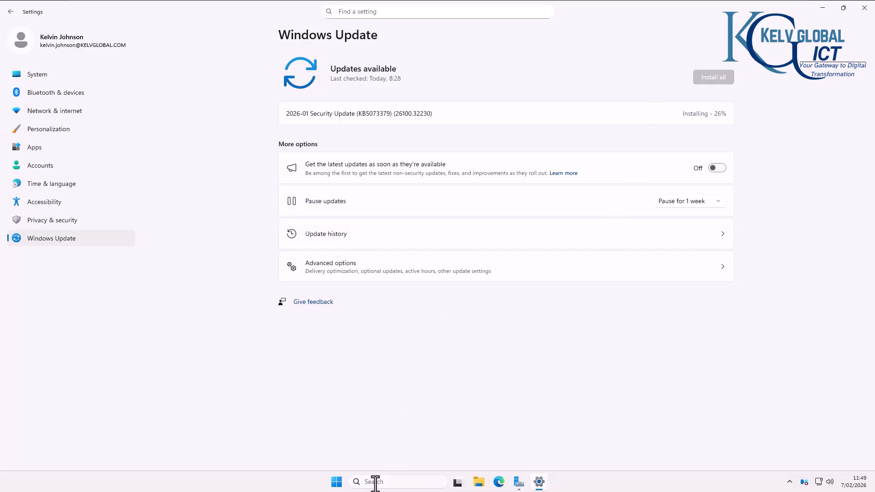
Step: Launch Services from Start search, maximize it, and select the Windows Update service
left_click(412, 480)
type("serv")
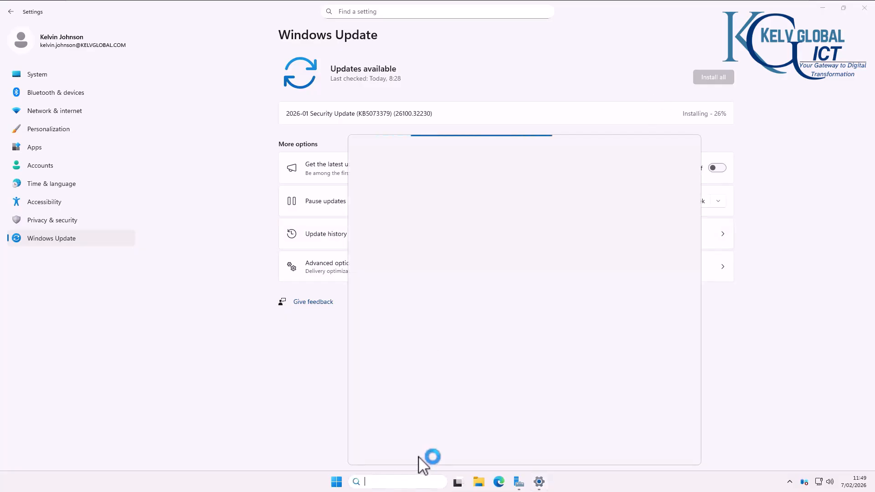
type("uces")
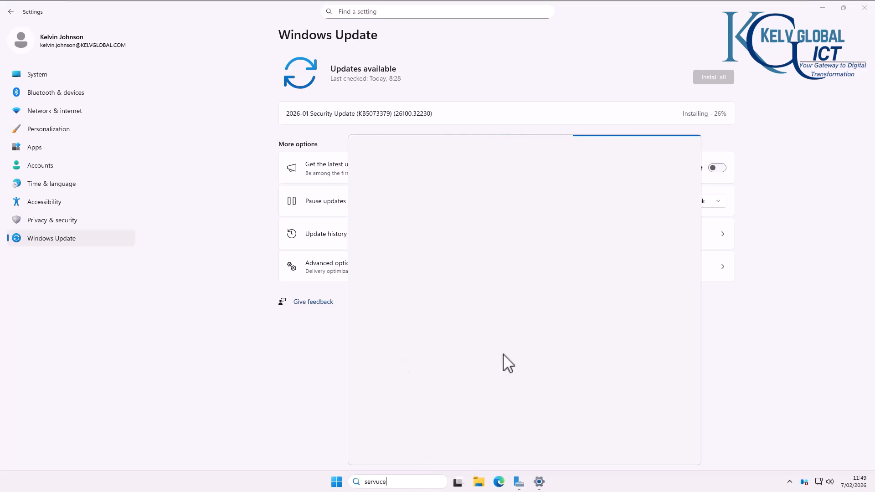
key("BackSpace")
key("BackSpace")
key("BackSpace")
key("BackSpace")
type("ices")
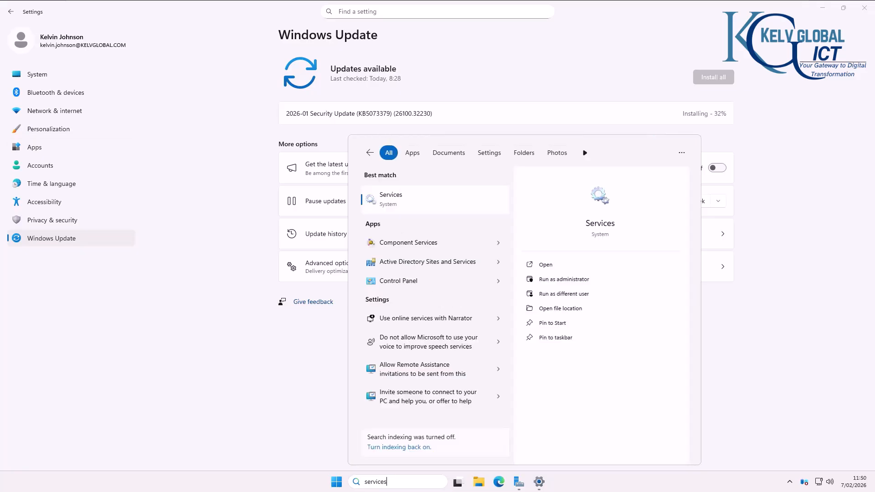
left_click(414, 200)
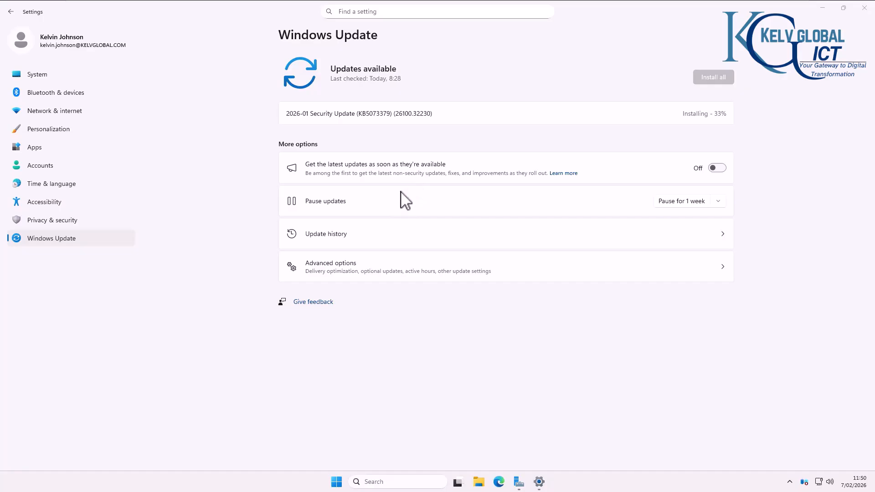
left_click(375, 35)
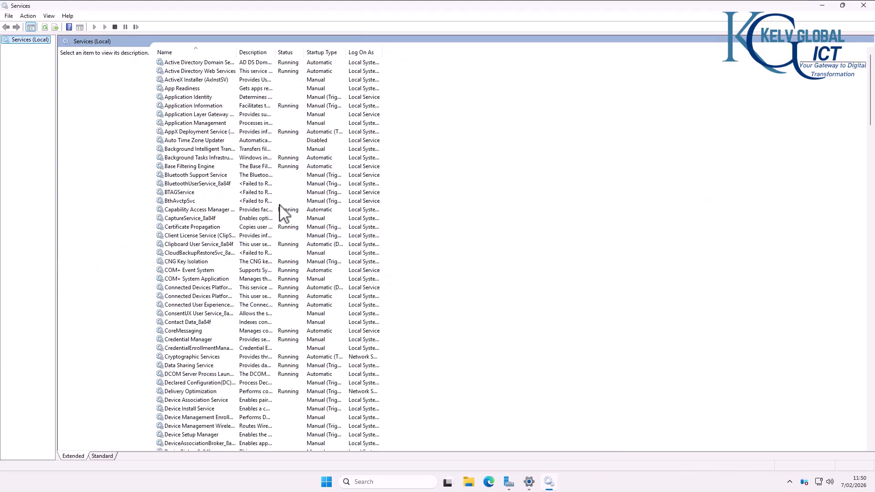
left_click(103, 456)
left_click(99, 406)
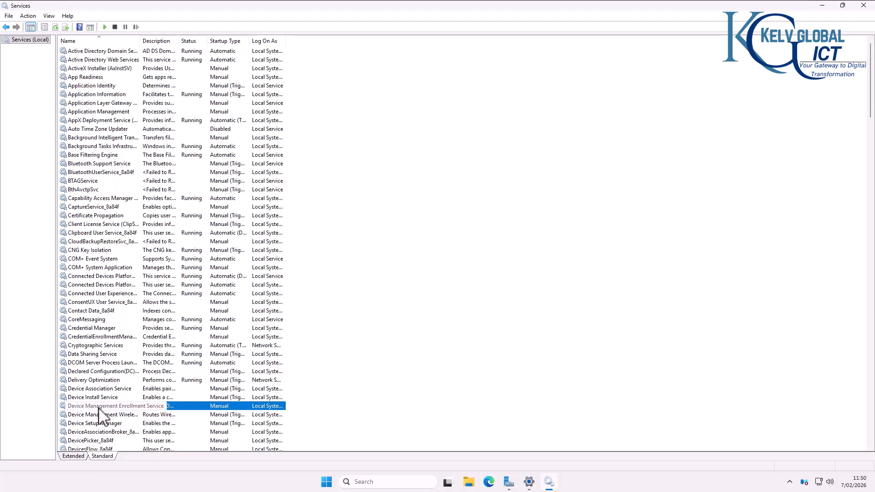
type("win")
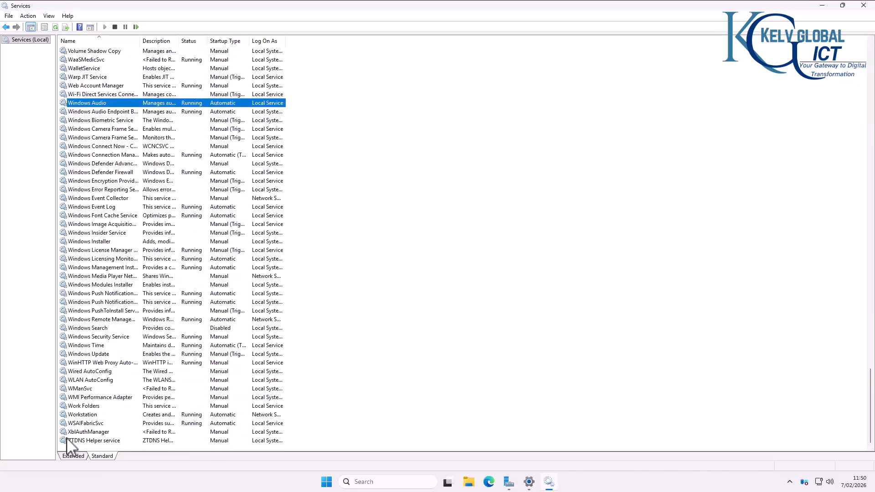
left_click(94, 356)
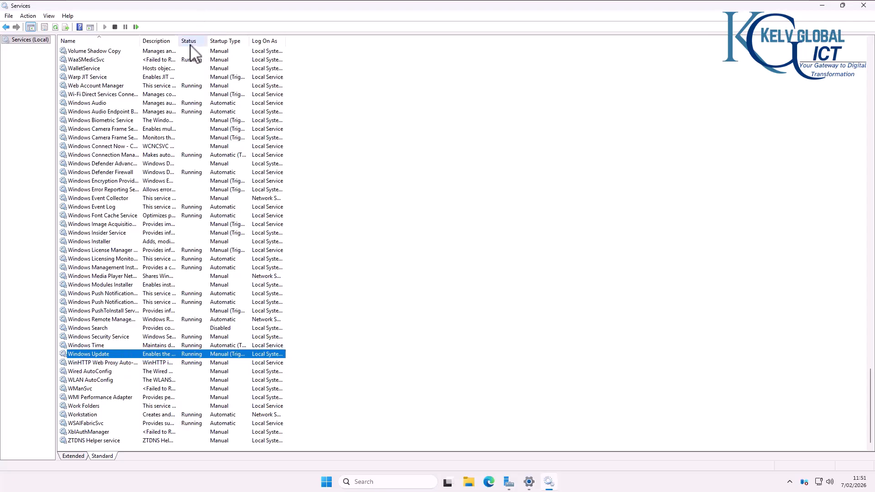
Step: Widen the Description and Startup Type columns, confirm Windows Update's Manual startup, then minimize Services
left_click_drag(179, 41, 235, 42)
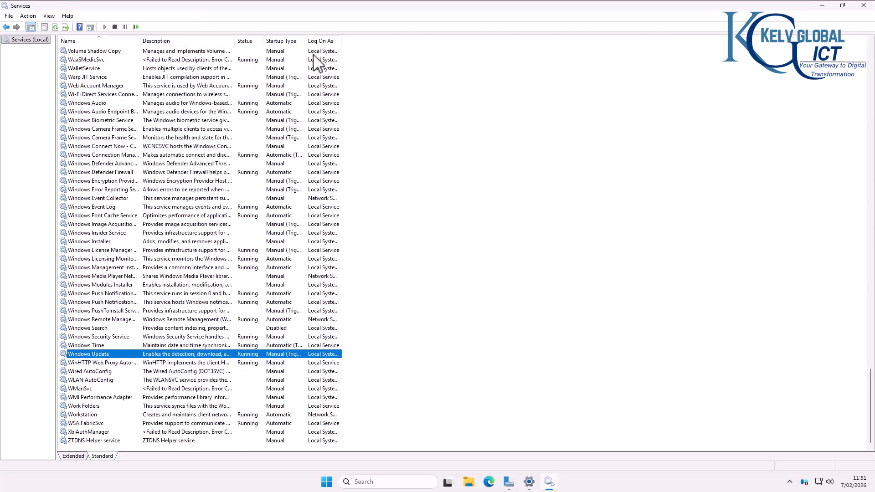
left_click_drag(304, 41, 432, 45)
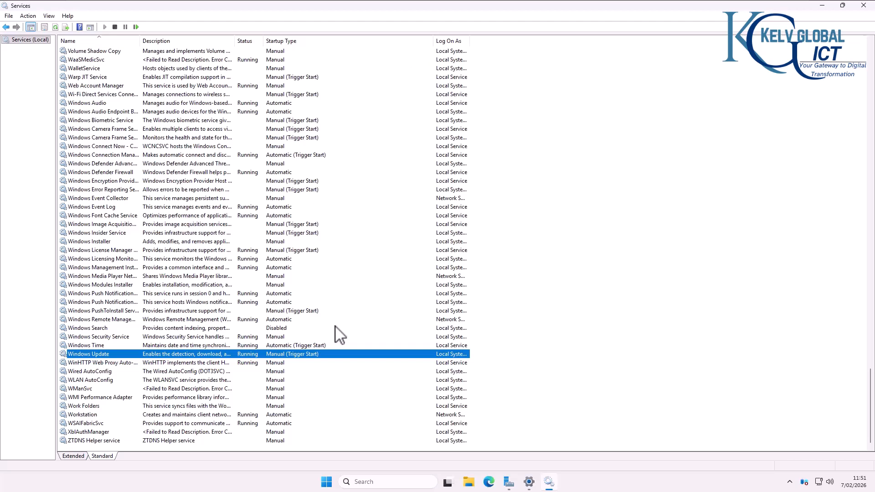
double_click(293, 358)
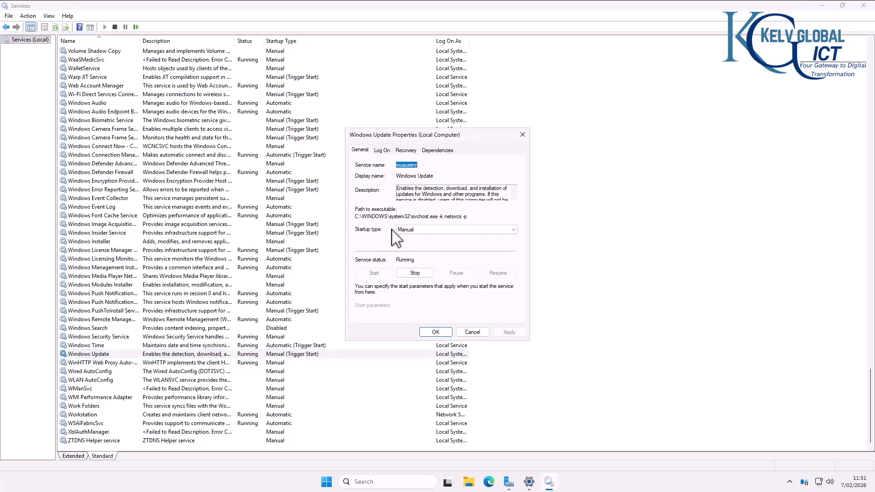
left_click(407, 231)
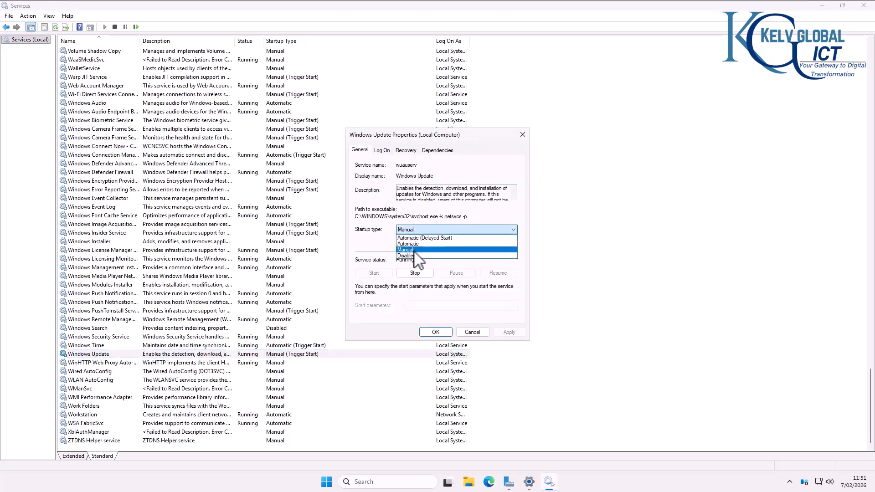
left_click(377, 246)
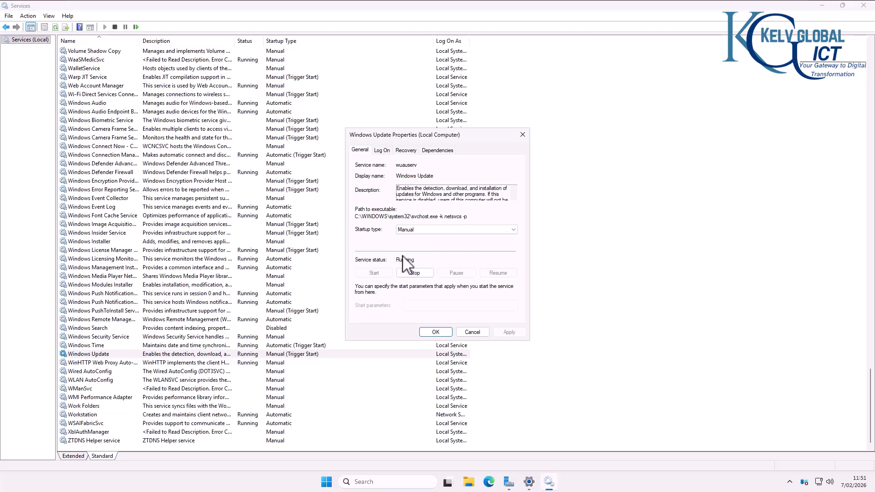
left_click(474, 331)
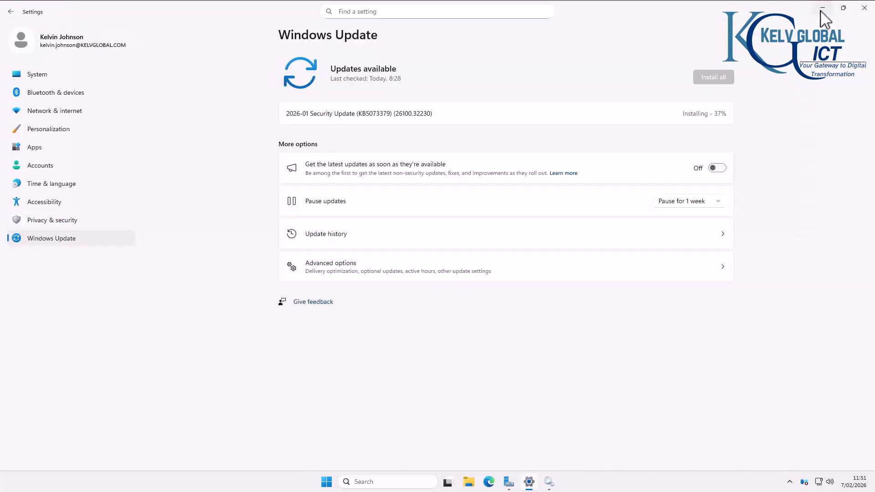
left_click(822, 6)
Step: Browse File Explorer to C:\Windows\SoftwareDistribution\Download and select the 10,331 KB update file
left_click(470, 484)
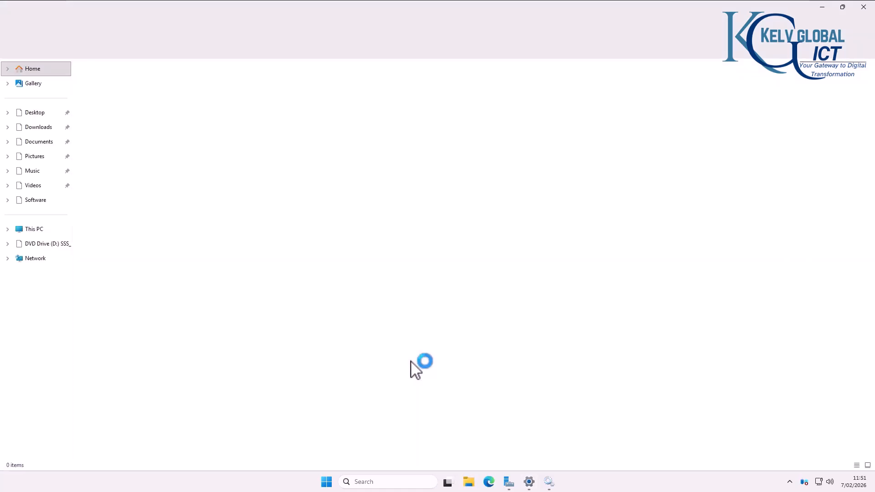
left_click(31, 229)
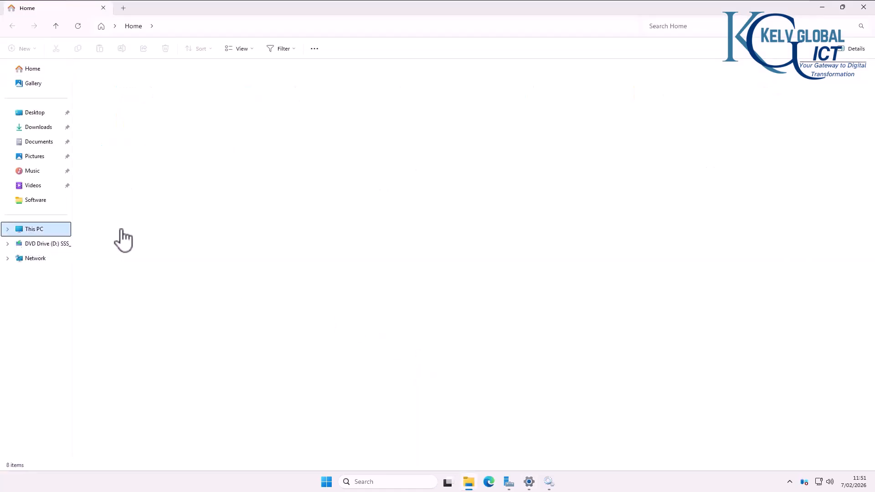
double_click(155, 87)
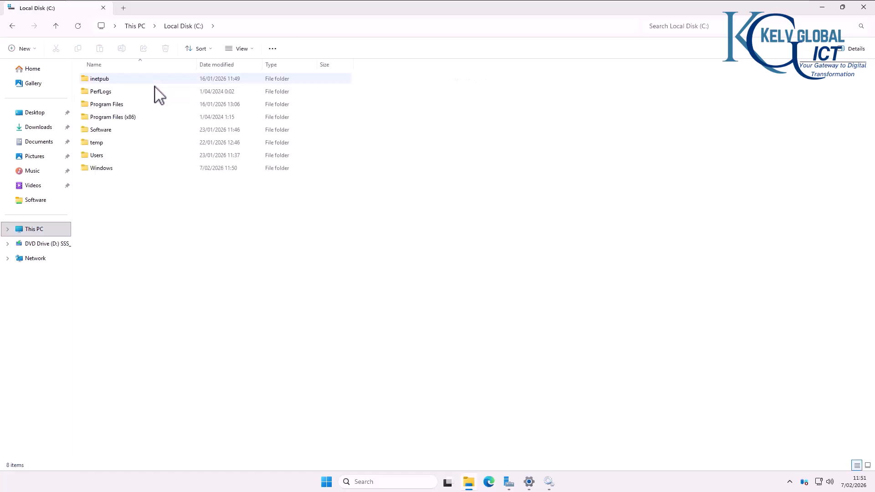
double_click(110, 172)
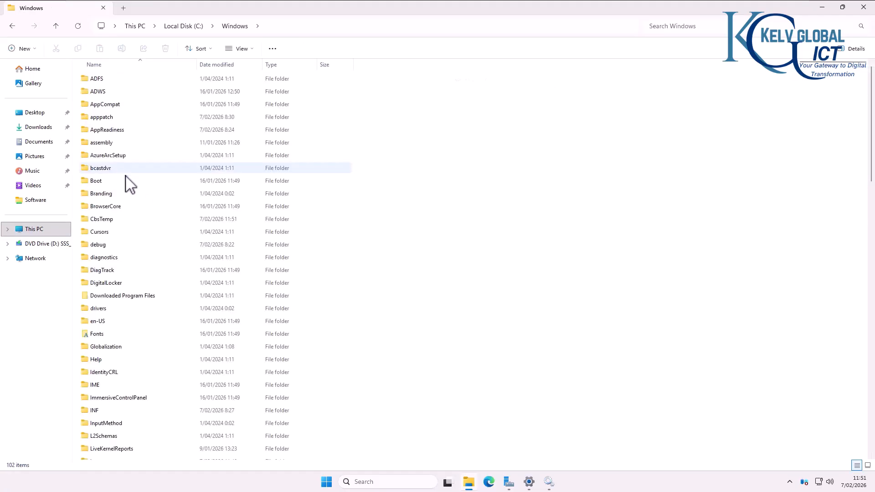
scroll(164, 286, "down", 1)
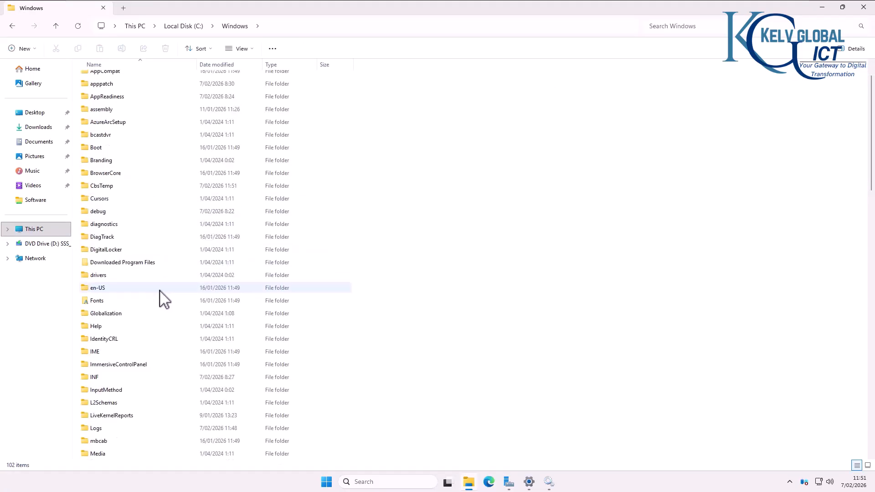
scroll(157, 273, "down", 3)
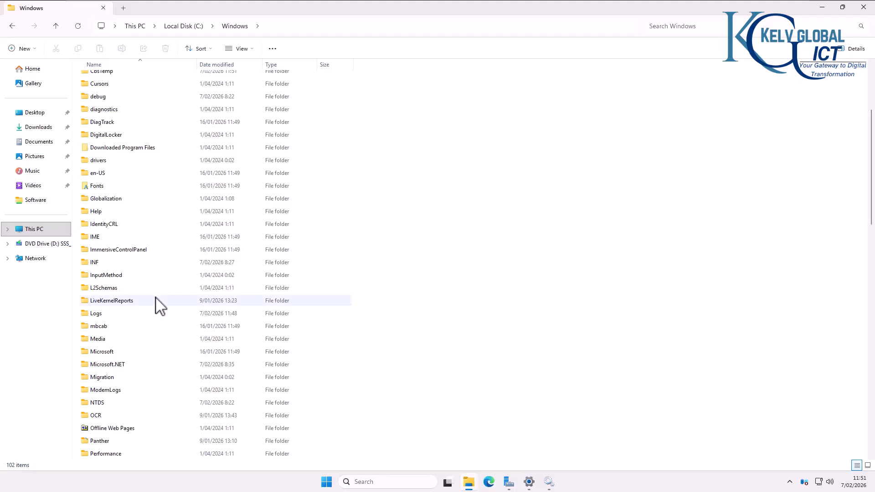
scroll(155, 305, "down", 2)
scroll(157, 312, "down", 2)
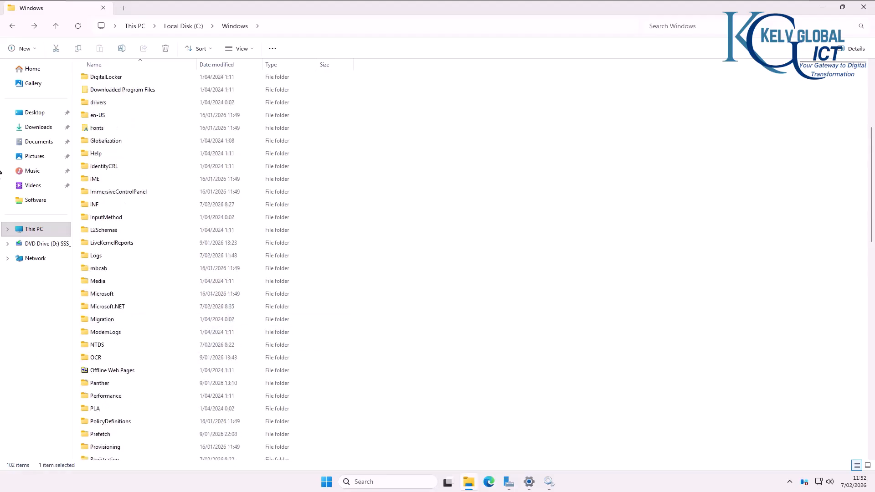
scroll(428, 269, "down", 1)
scroll(397, 292, "down", 6)
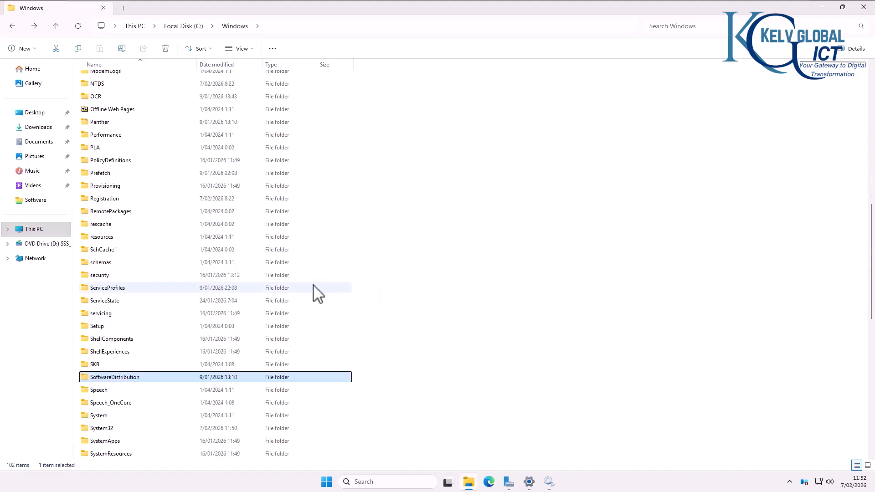
left_click(149, 376)
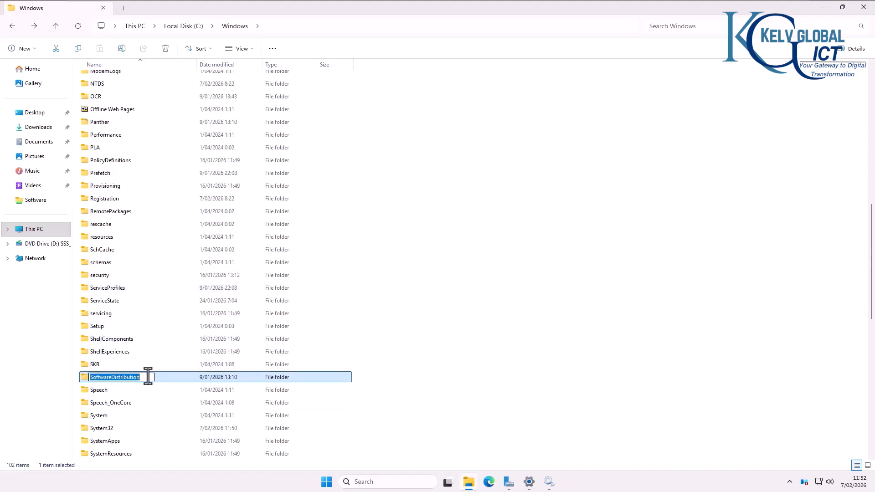
double_click(164, 378)
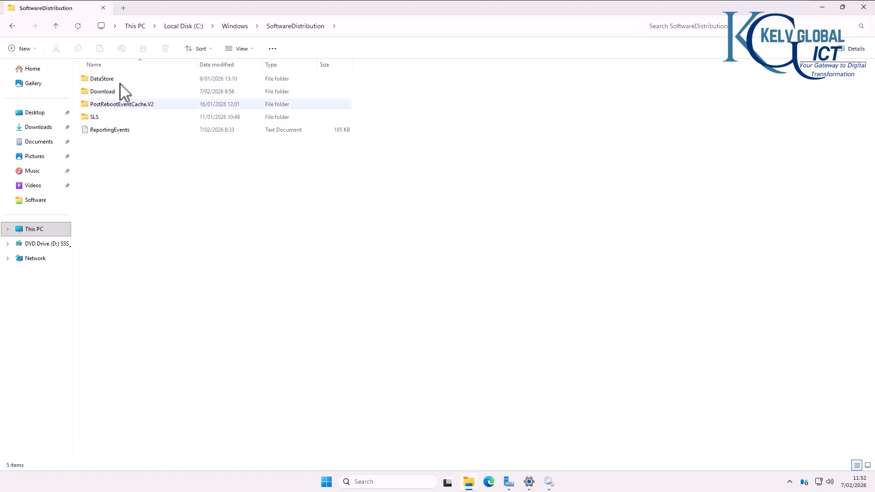
double_click(107, 94)
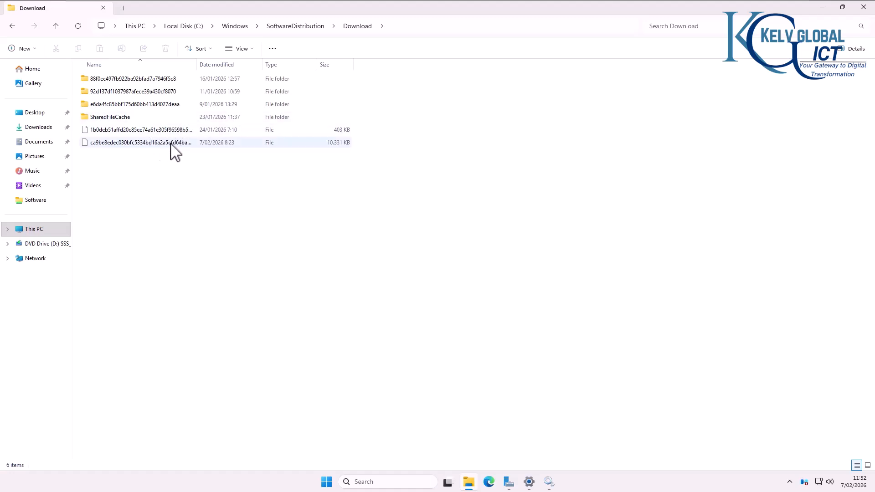
left_click(155, 142)
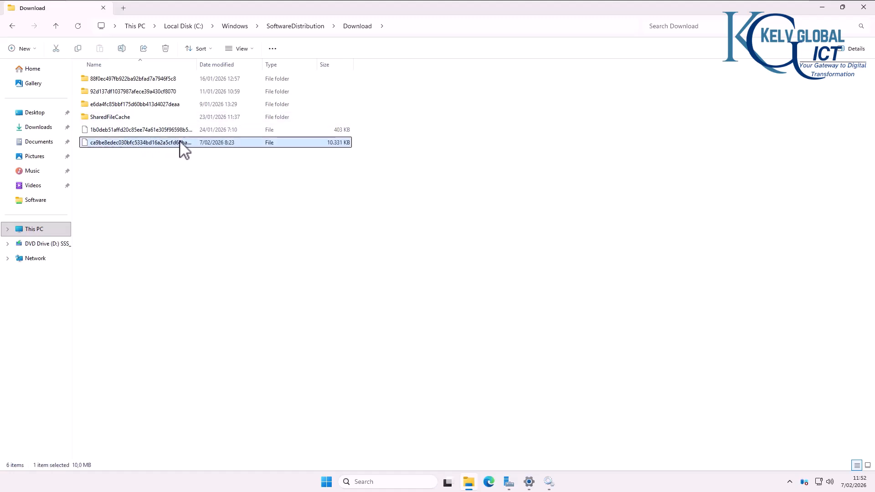
Step: Go back up to C:\Windows and bring the Services window to the front
left_click(287, 28)
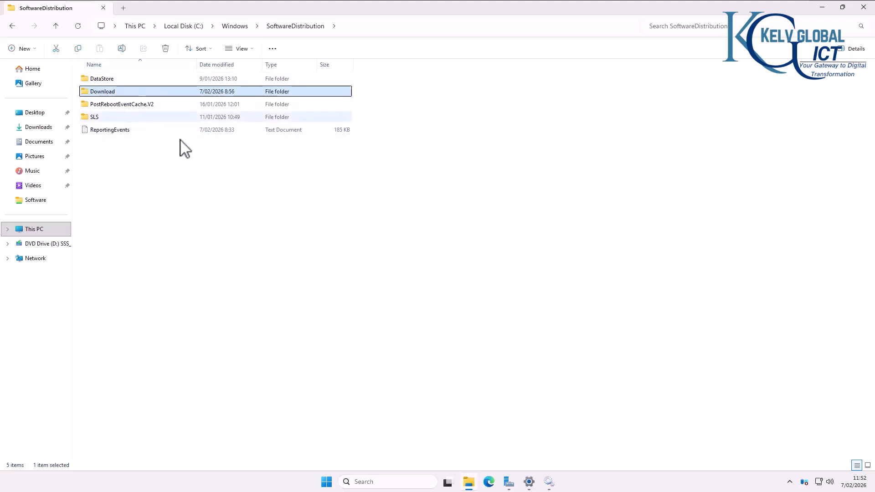
left_click(234, 27)
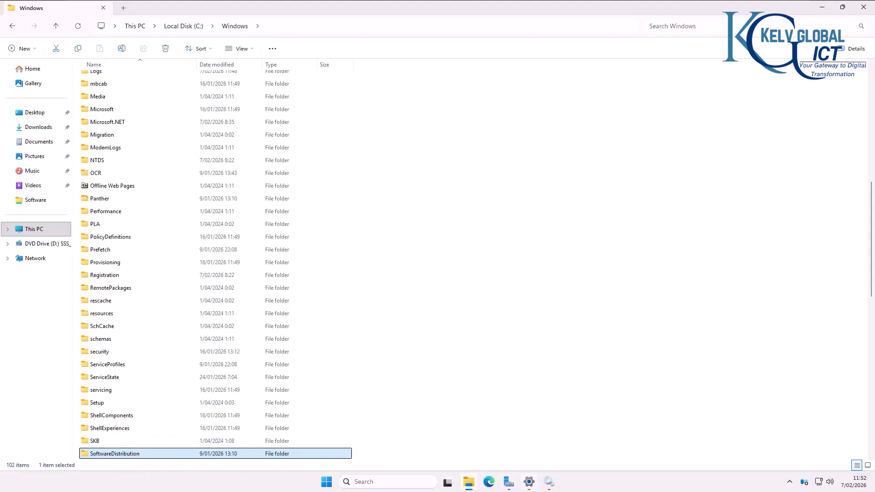
left_click(549, 482)
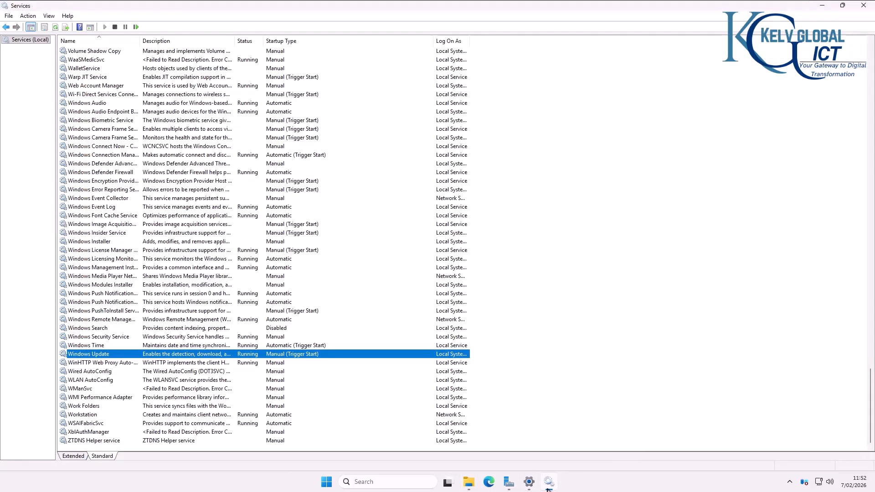
Step: Check the SoftwareDistribution folder size in File Explorer, then return to Windows Update showing 49%
left_click(549, 488)
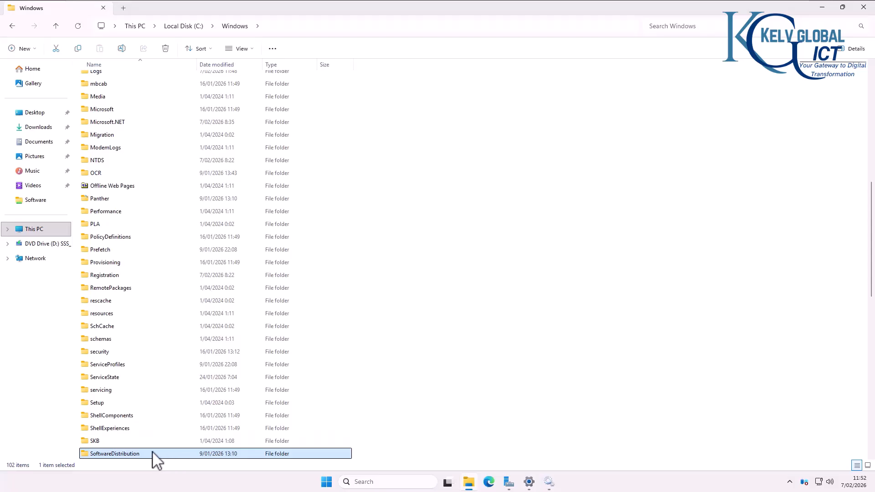
mouse_move(153, 461)
left_click(529, 484)
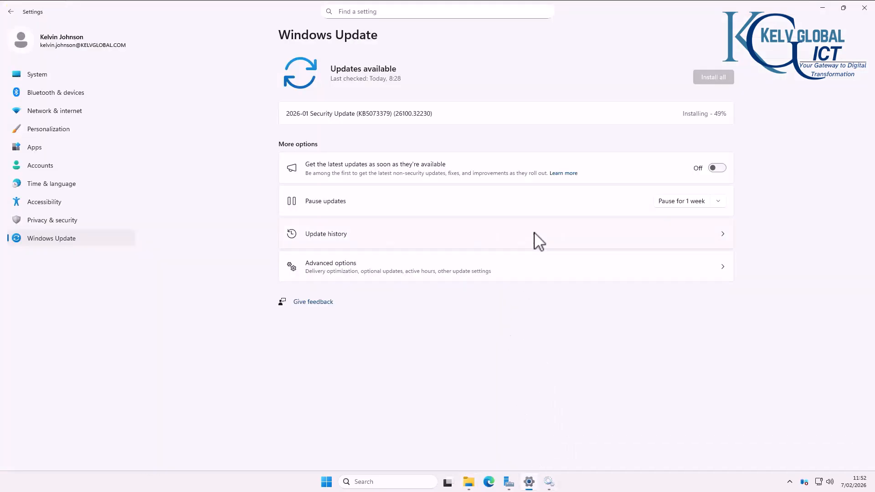